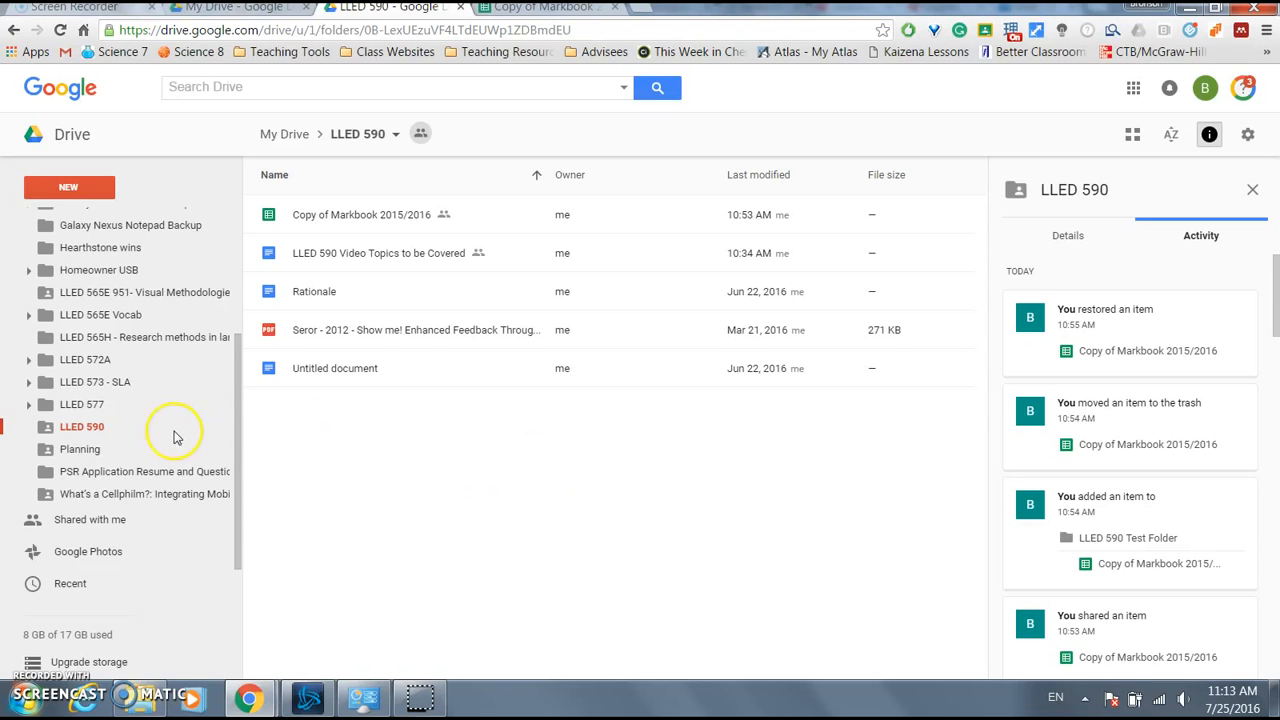
- Reopen the LLED 590 folder, then return to the My Drive root
{"action": "left_click", "coordinate": [87, 428]}
{"action": "scroll", "coordinate": [88, 428], "scroll_direction": "up", "scroll_amount": 3}
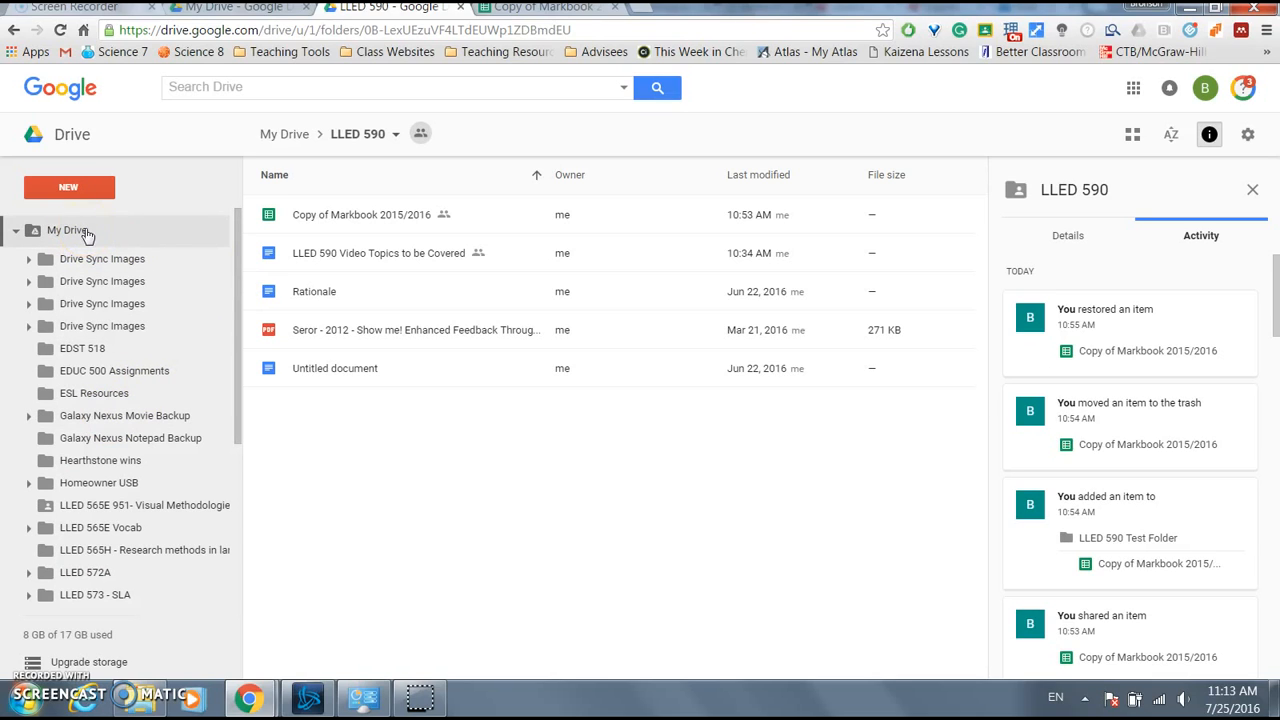
{"action": "left_click", "coordinate": [87, 231]}
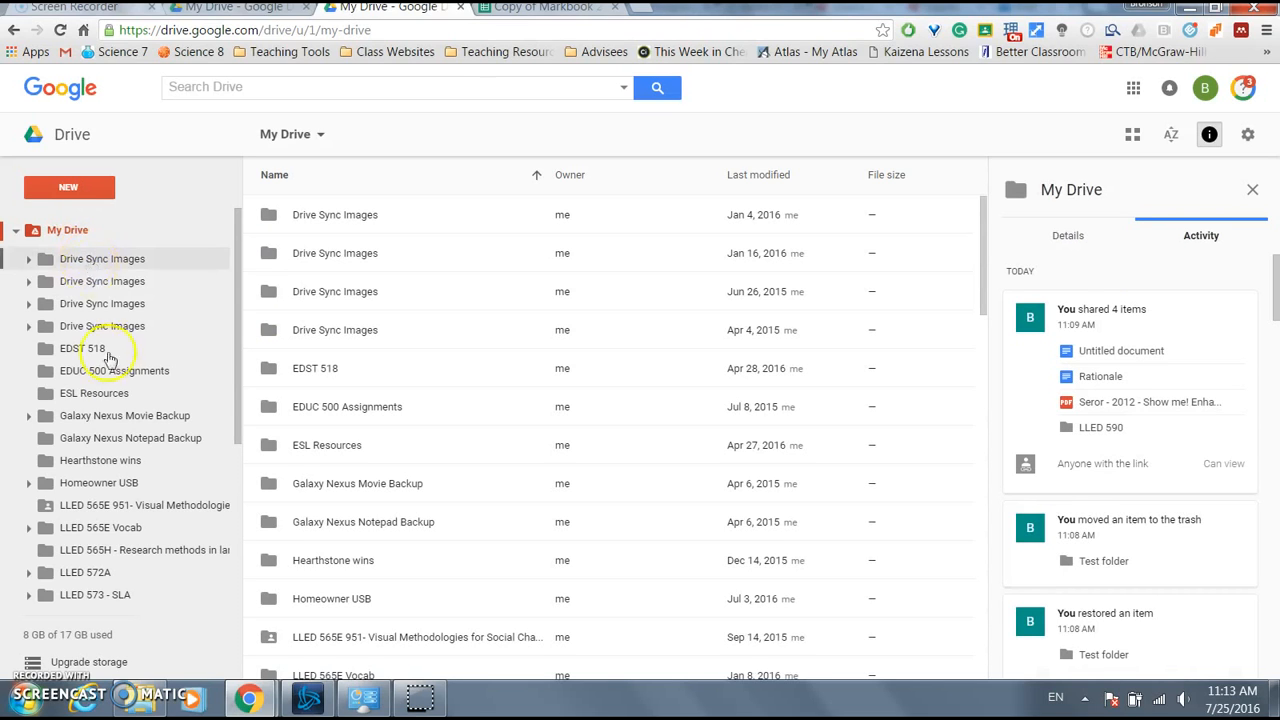
{"action": "scroll", "coordinate": [100, 480], "scroll_direction": "down", "scroll_amount": 2}
{"action": "left_click", "coordinate": [92, 537]}
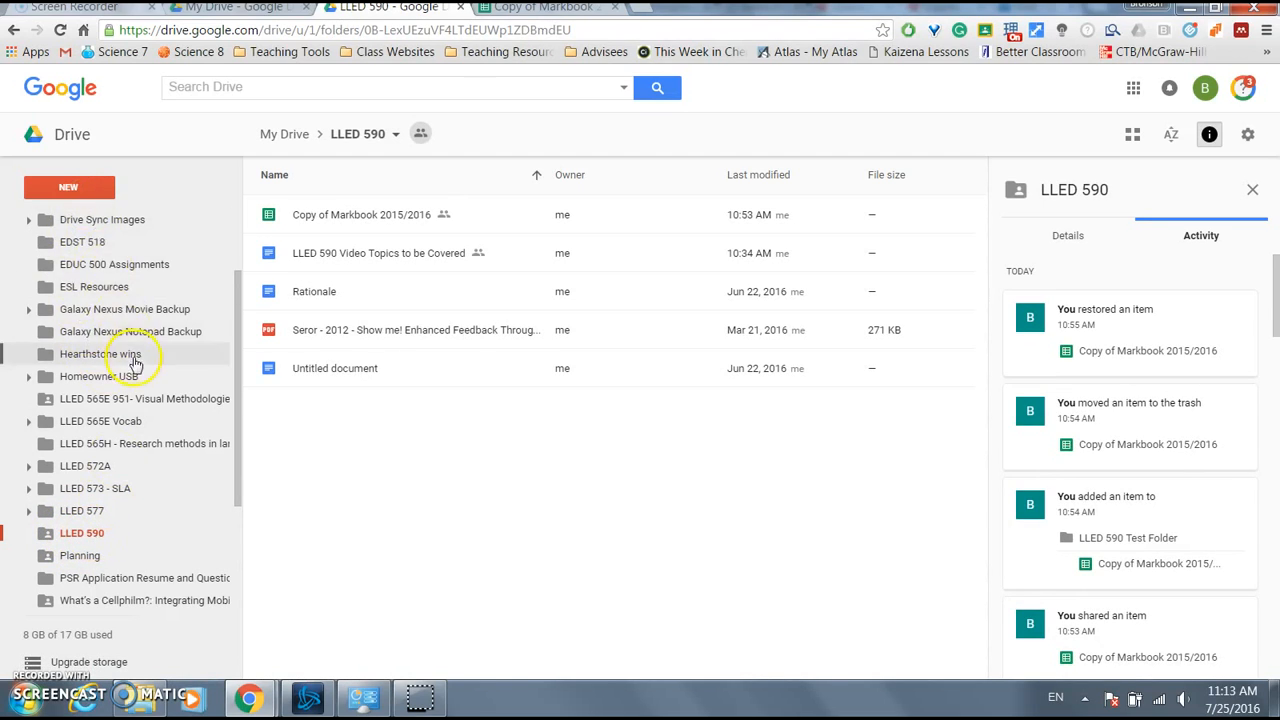
{"action": "scroll", "coordinate": [130, 363], "scroll_direction": "up", "scroll_amount": 2}
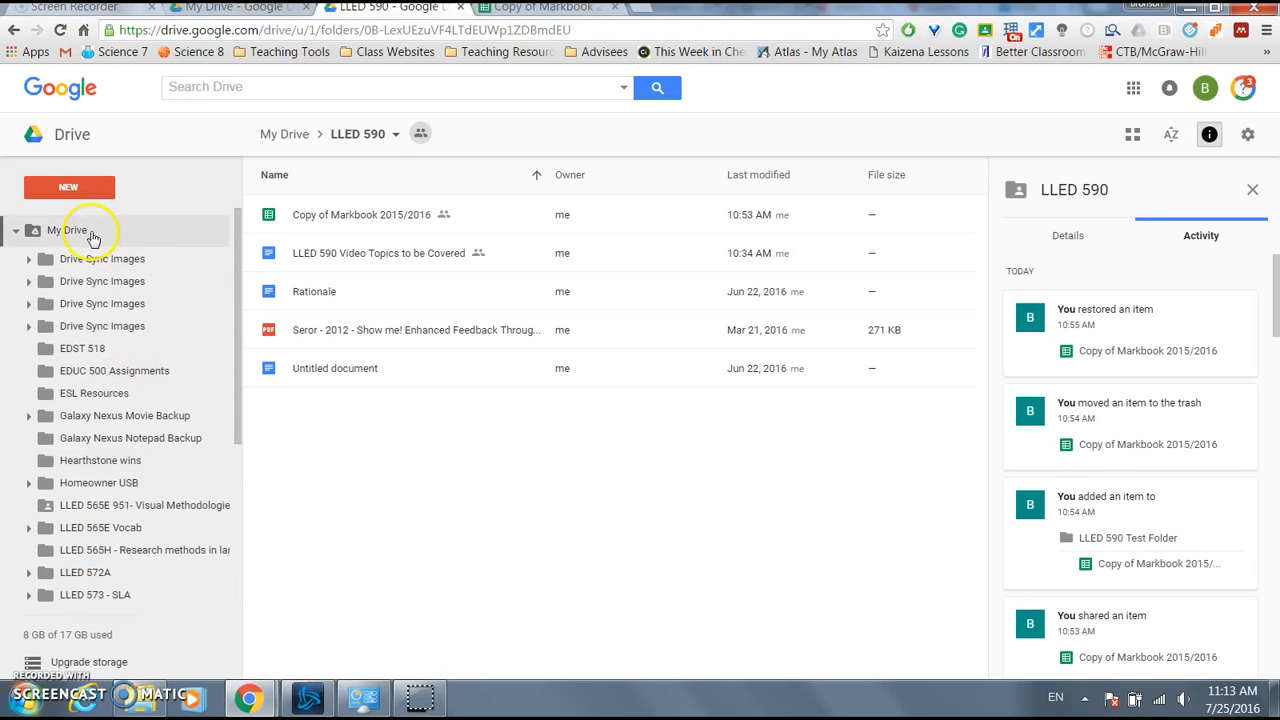
{"action": "left_click", "coordinate": [90, 232]}
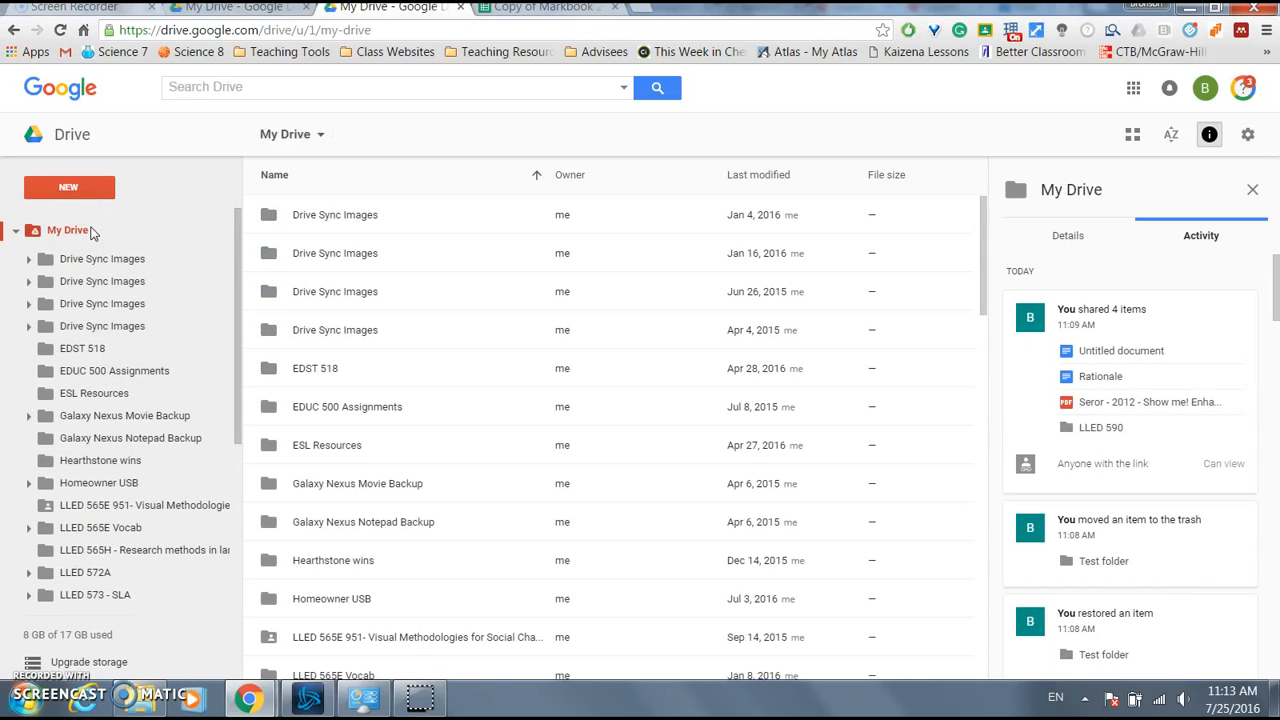
{"action": "left_click", "coordinate": [99, 190]}
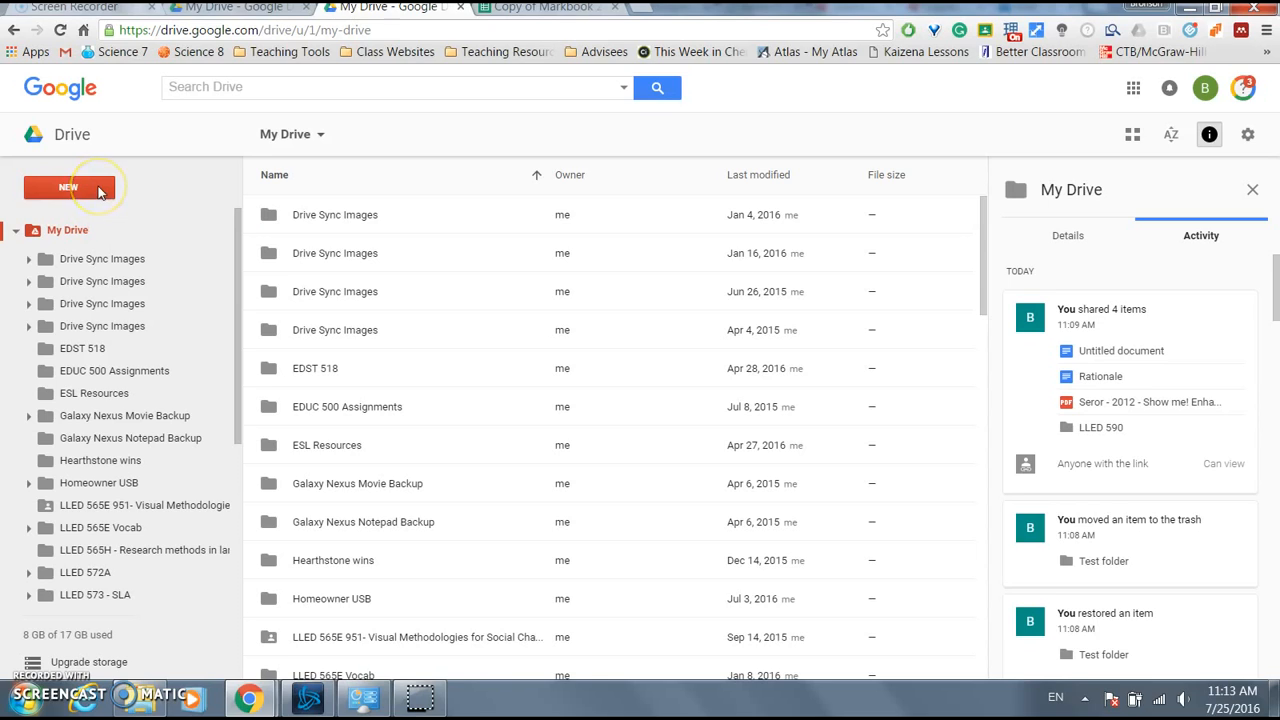
- Create a new folder called 'Test folder' at the top of My Drive
{"action": "left_click", "coordinate": [99, 190]}
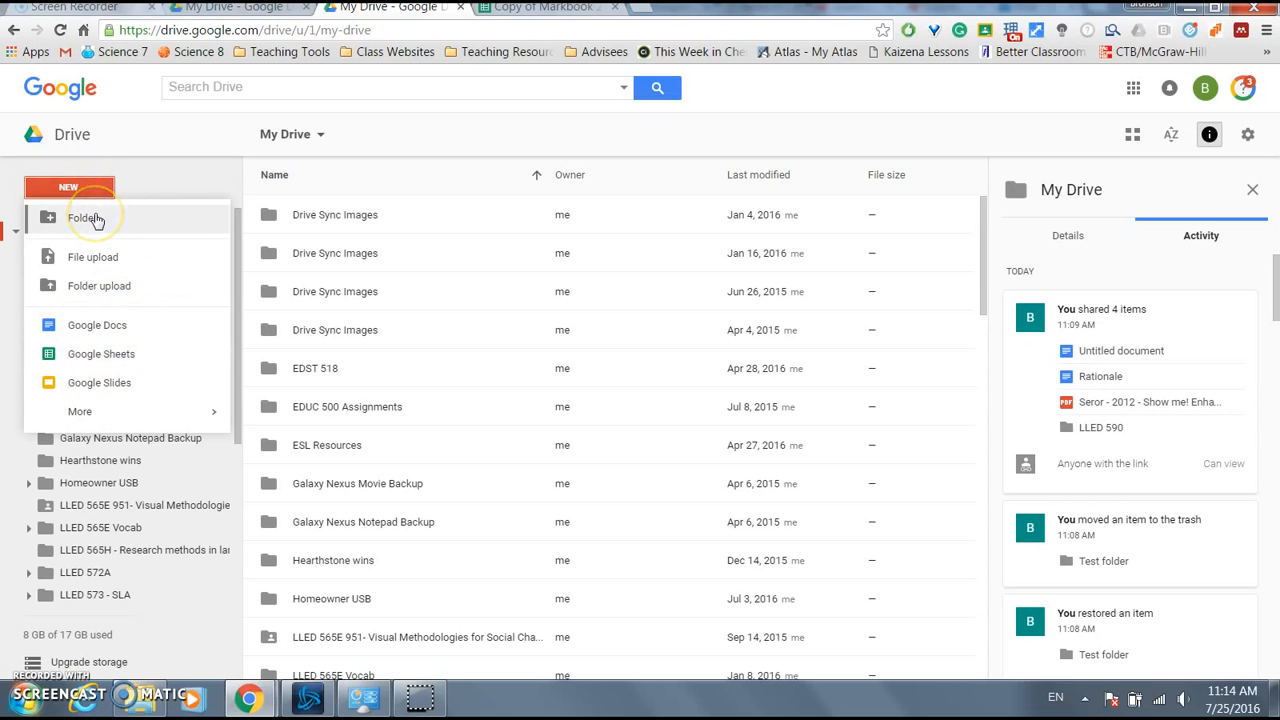
{"action": "left_click", "coordinate": [85, 218]}
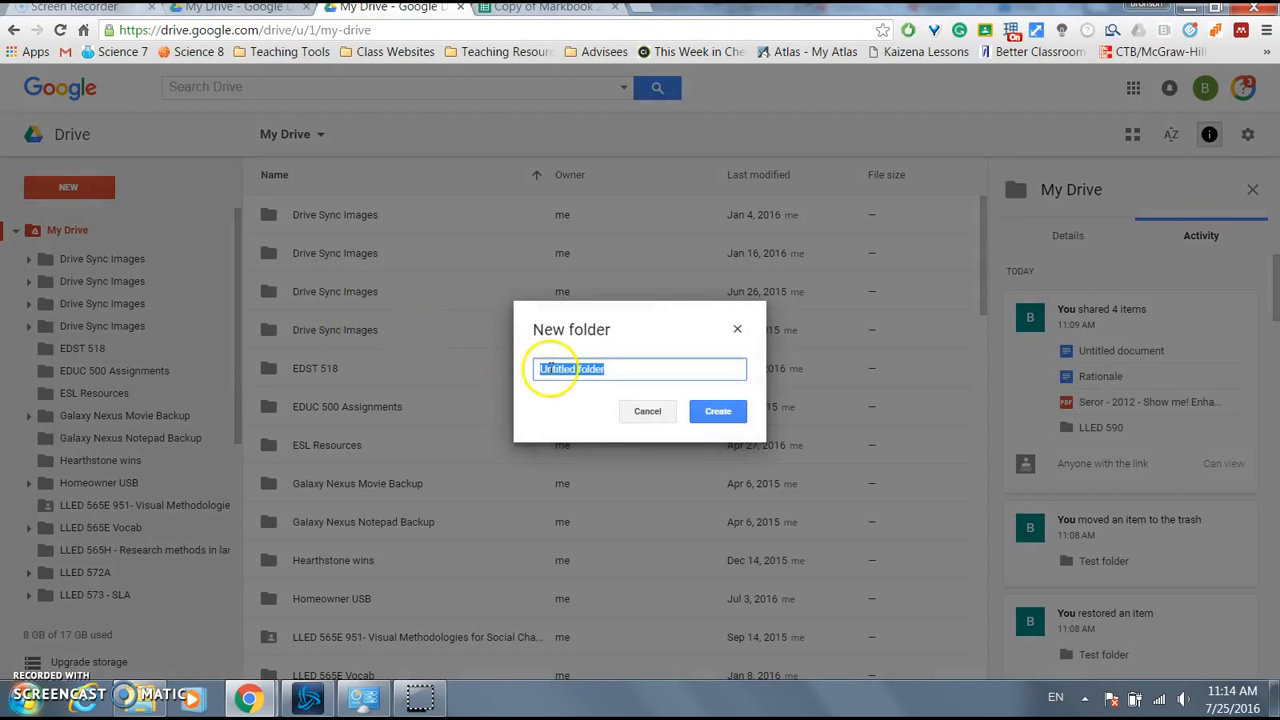
{"action": "type", "text": "Test folder"}
{"action": "key", "text": "Return"}
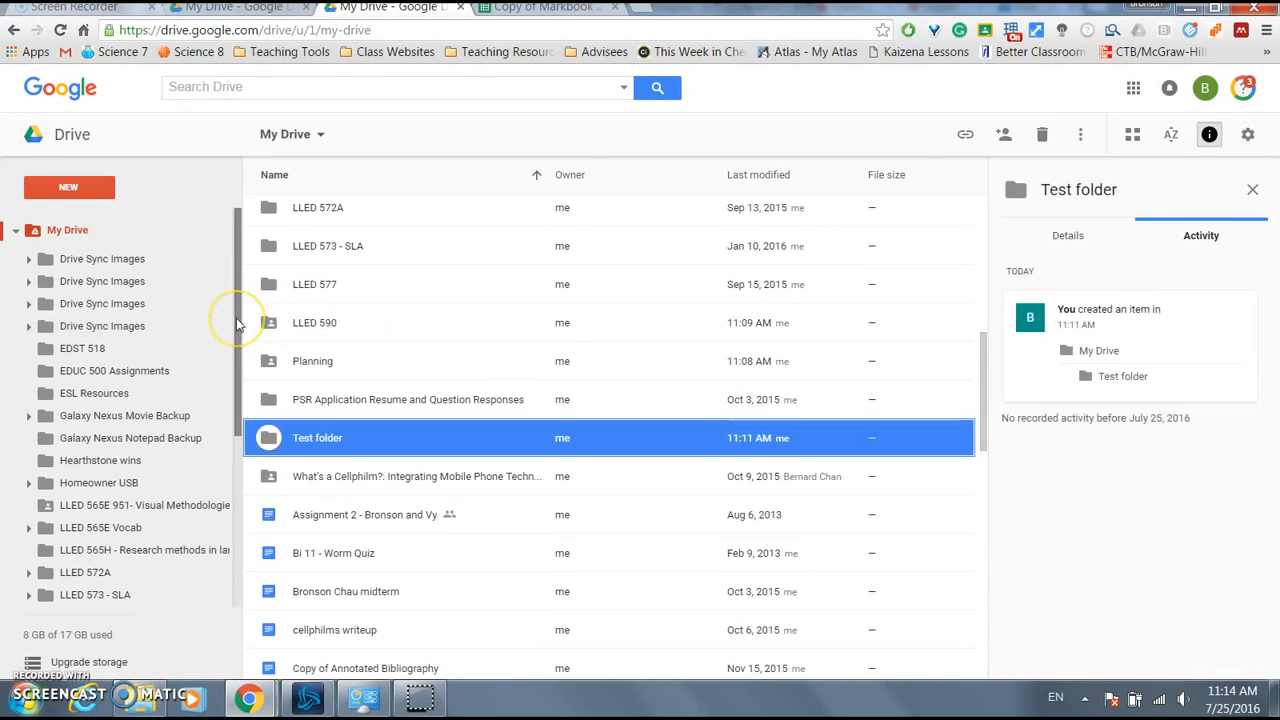
- Change Test folder's colour from default grey to red
{"action": "left_click_drag", "start_coordinate": [238, 333], "coordinate": [236, 445]}
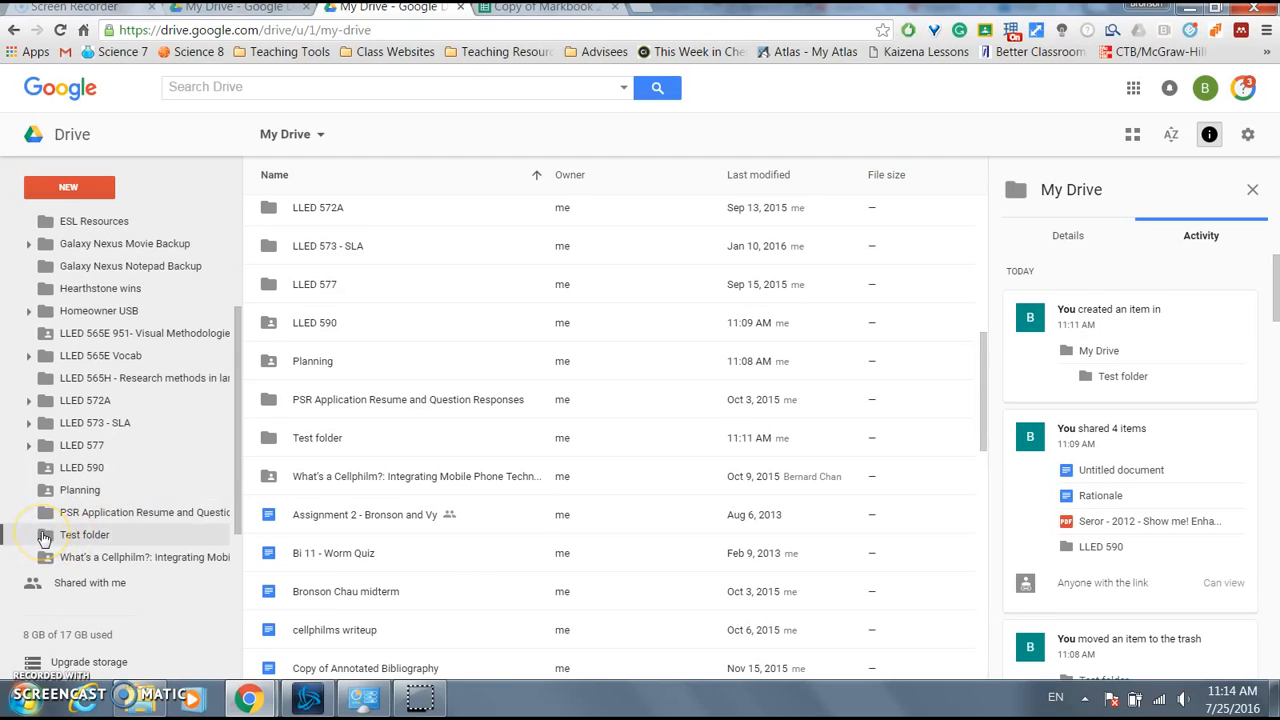
{"action": "right_click", "coordinate": [44, 538]}
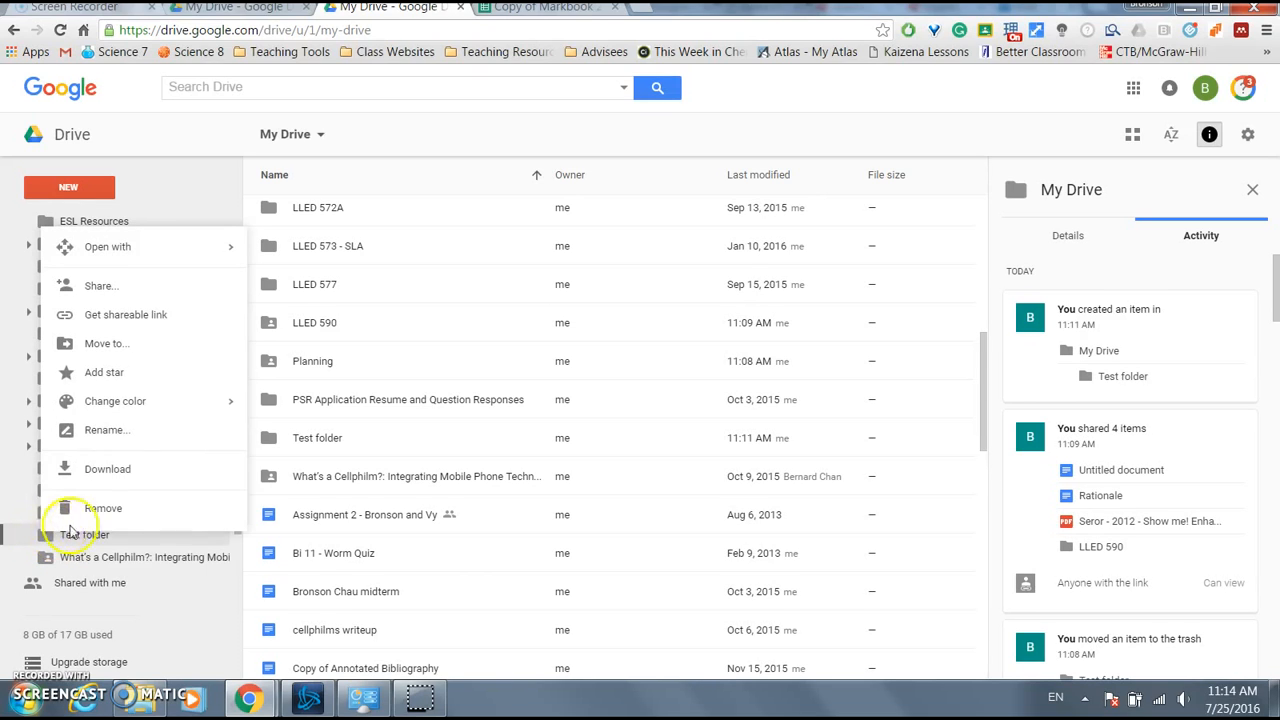
{"action": "mouse_move", "coordinate": [157, 403]}
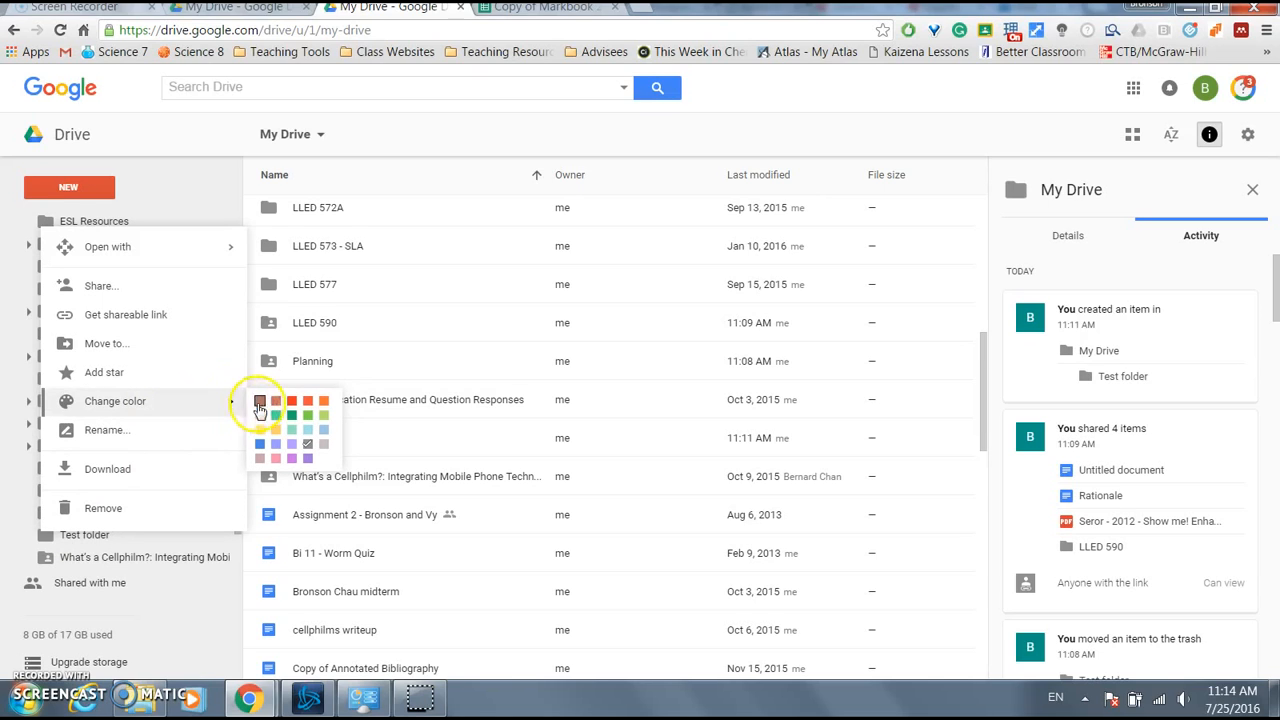
{"action": "left_click", "coordinate": [292, 403]}
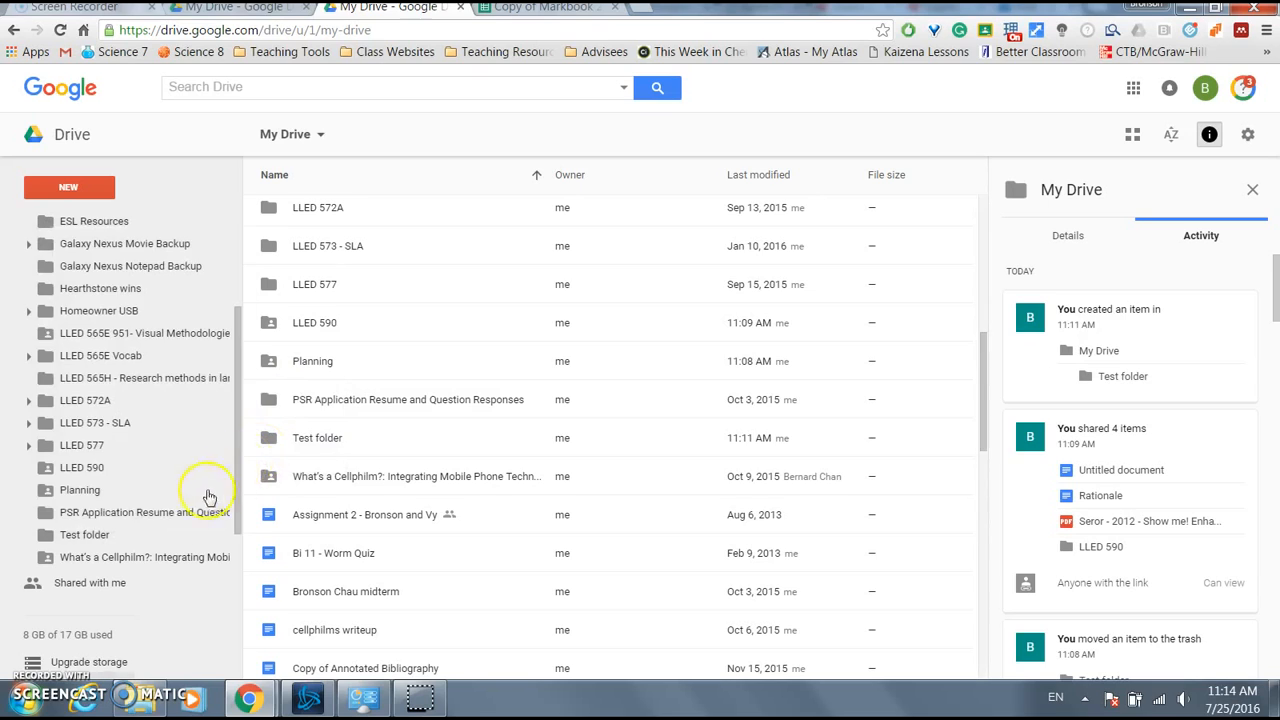
{"action": "left_click", "coordinate": [101, 540]}
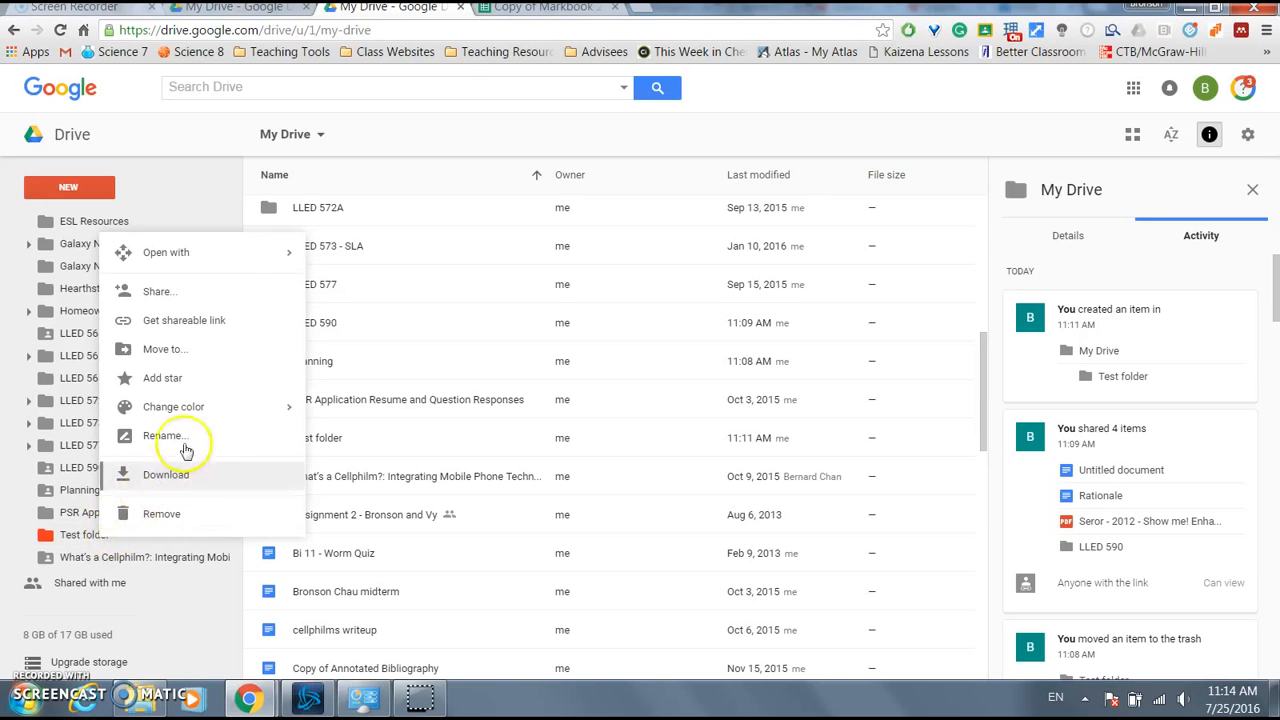
- Add a colleague's e-mail as a Test folder recipient with Can edit permission
{"action": "left_click", "coordinate": [223, 300]}
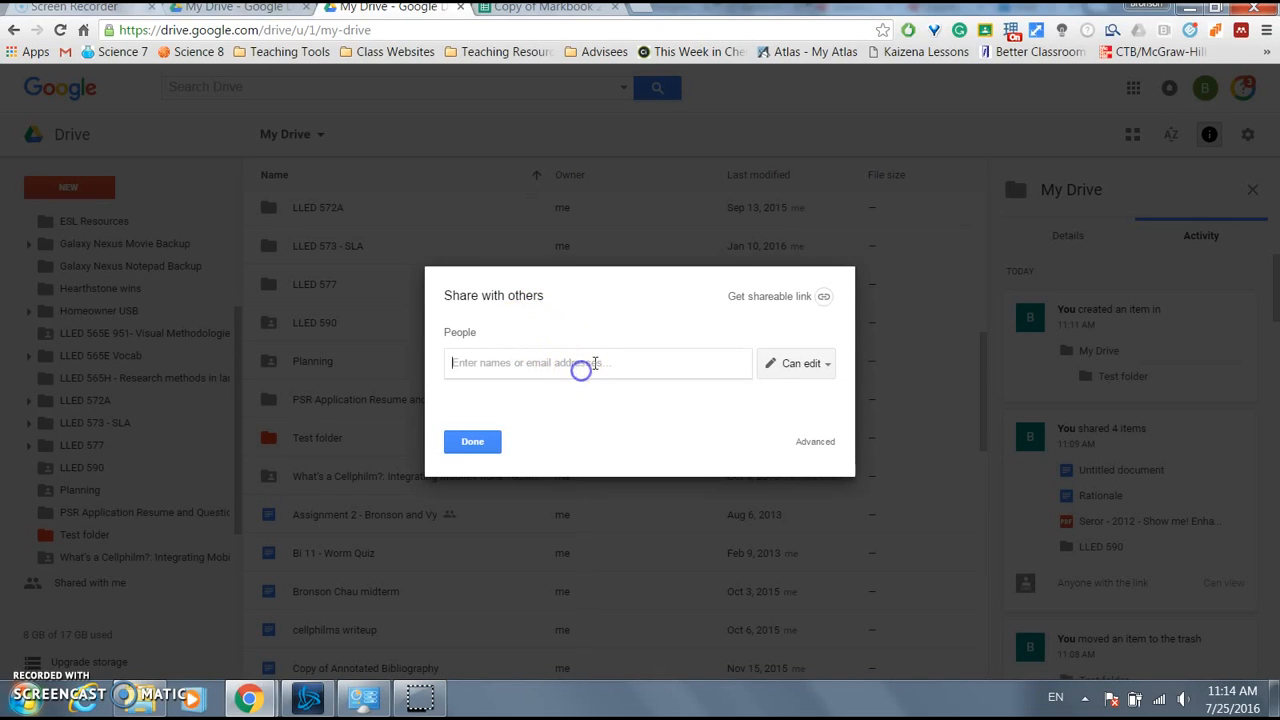
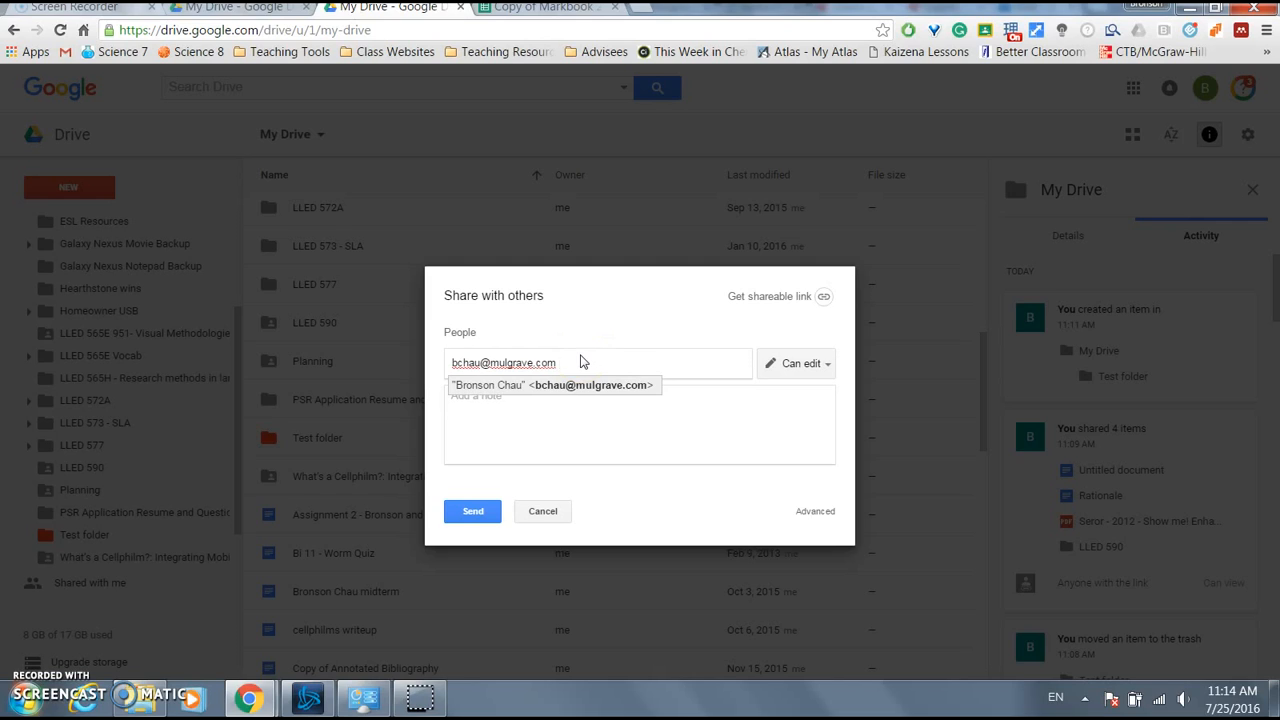
{"action": "key", "text": "Return"}
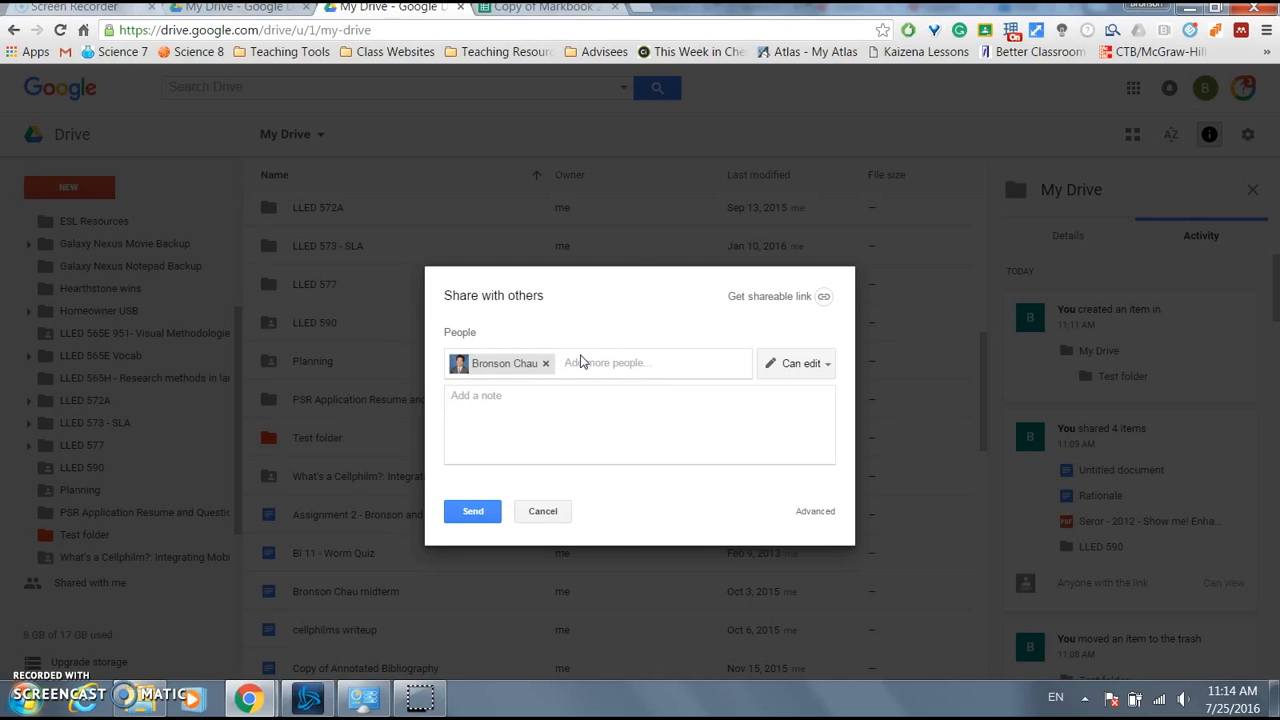
{"action": "left_click", "coordinate": [582, 361]}
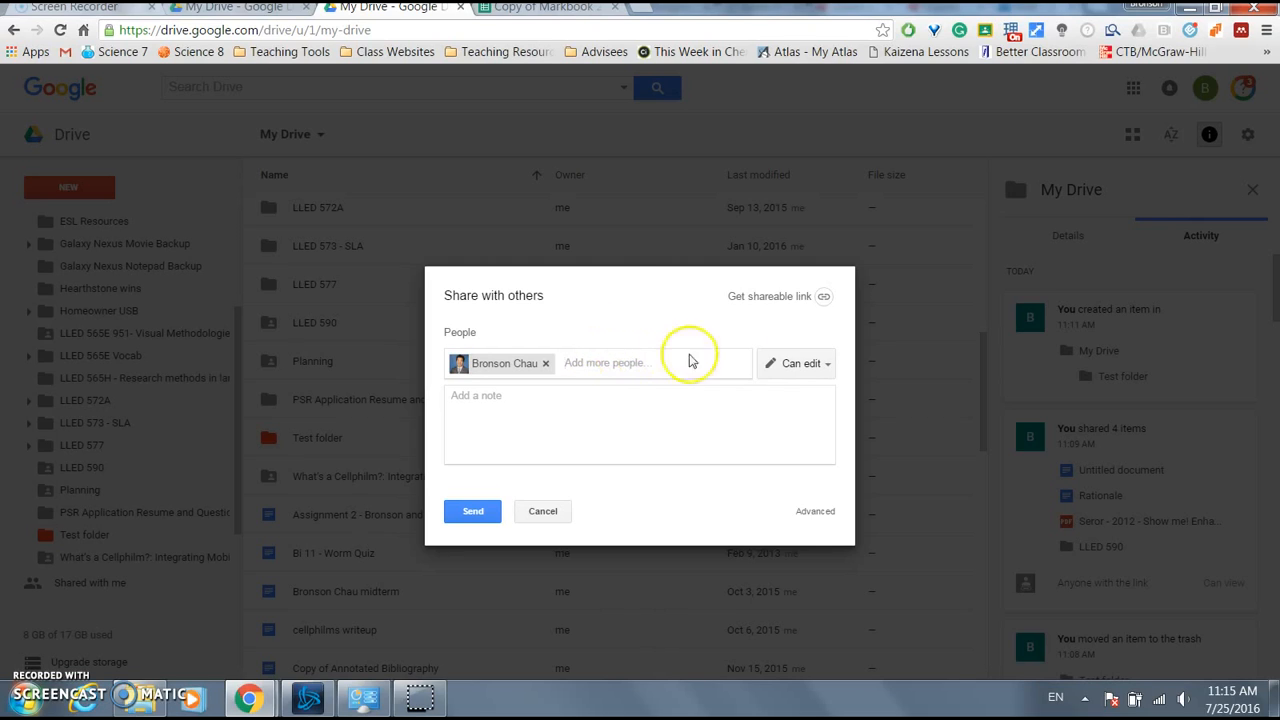
{"action": "left_click", "coordinate": [798, 365]}
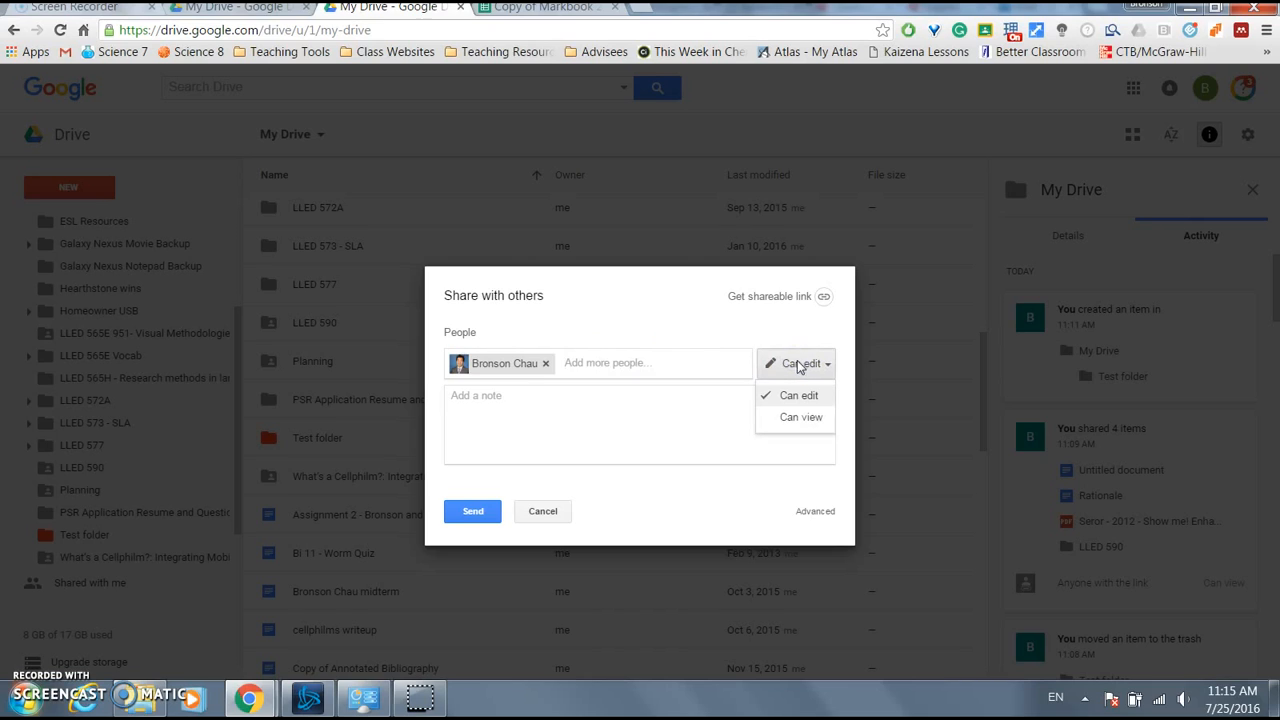
{"action": "left_click", "coordinate": [805, 397]}
{"action": "left_click", "coordinate": [814, 420]}
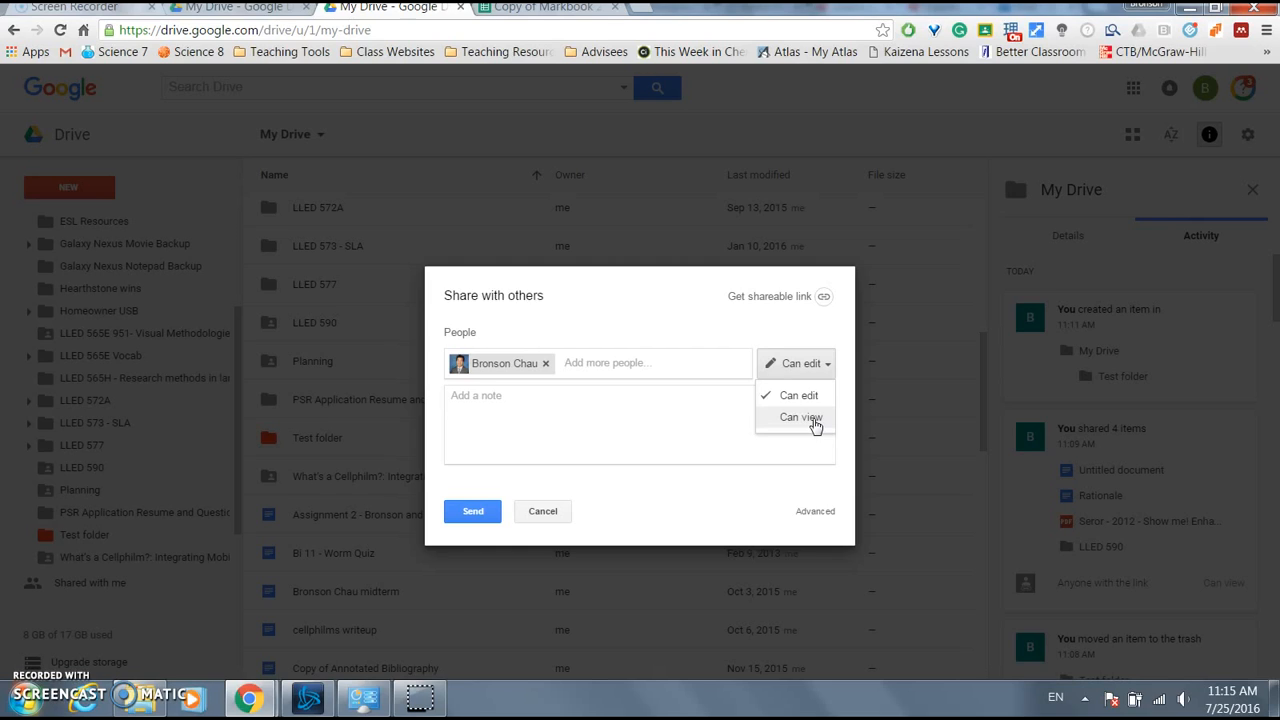
{"action": "left_click", "coordinate": [740, 403]}
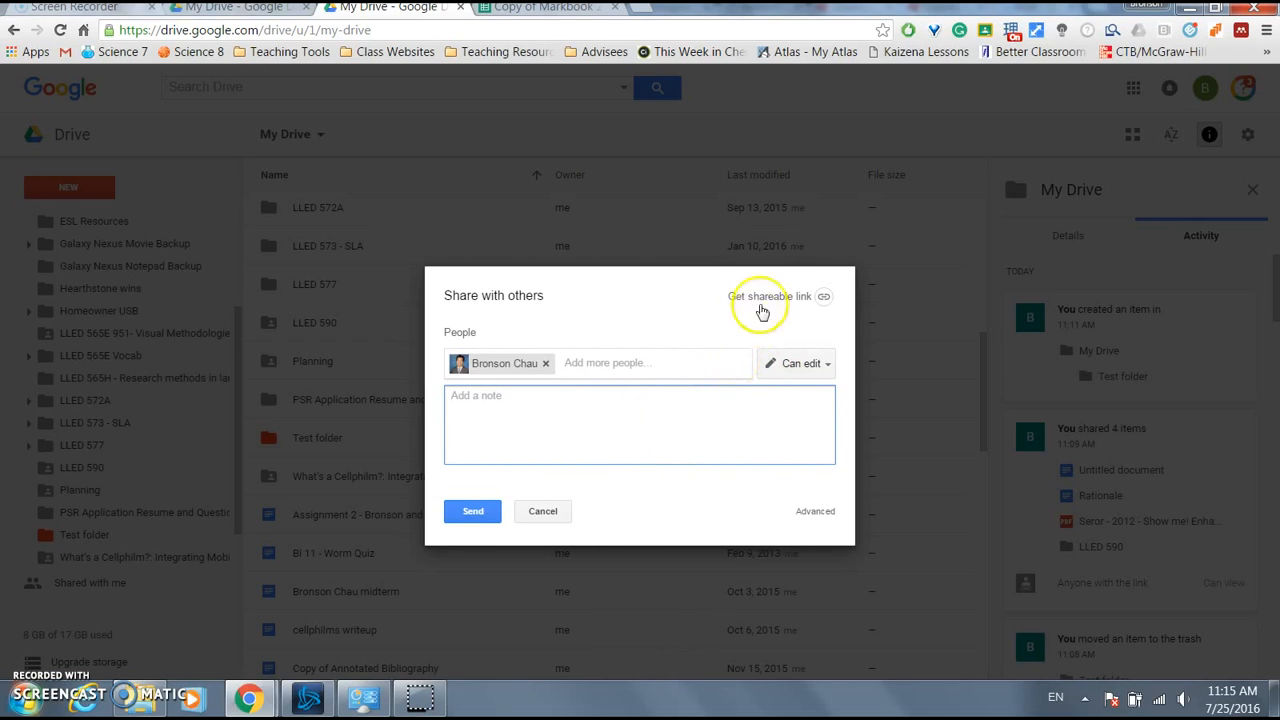
- Turn on Test folder's shareable link, set to anyone with the link can edit
{"action": "left_click", "coordinate": [788, 296]}
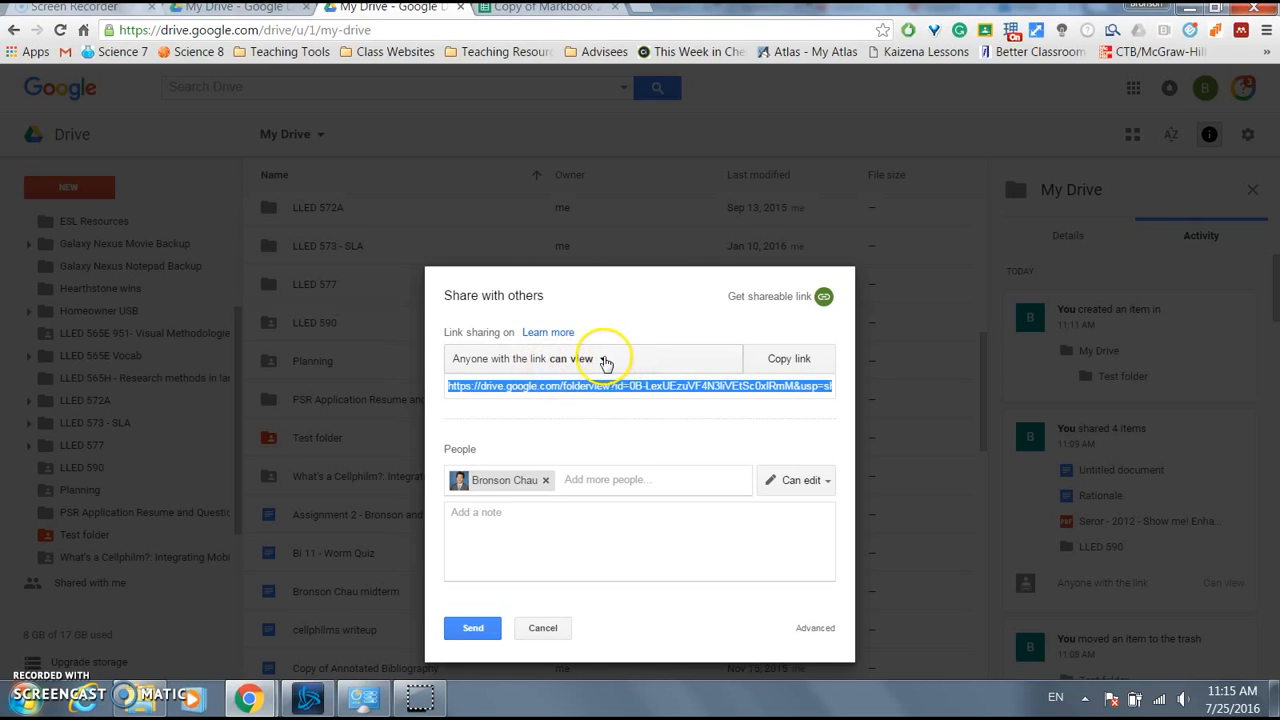
{"action": "left_click", "coordinate": [604, 360]}
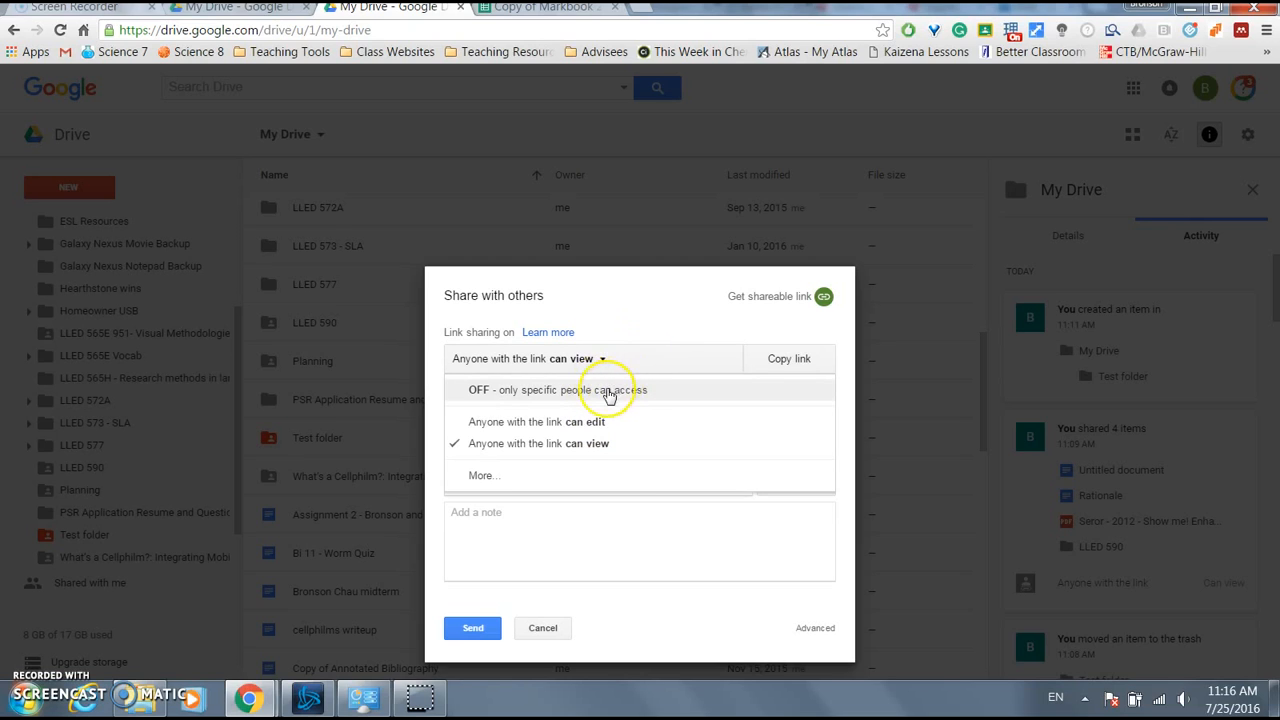
{"action": "left_click", "coordinate": [607, 391]}
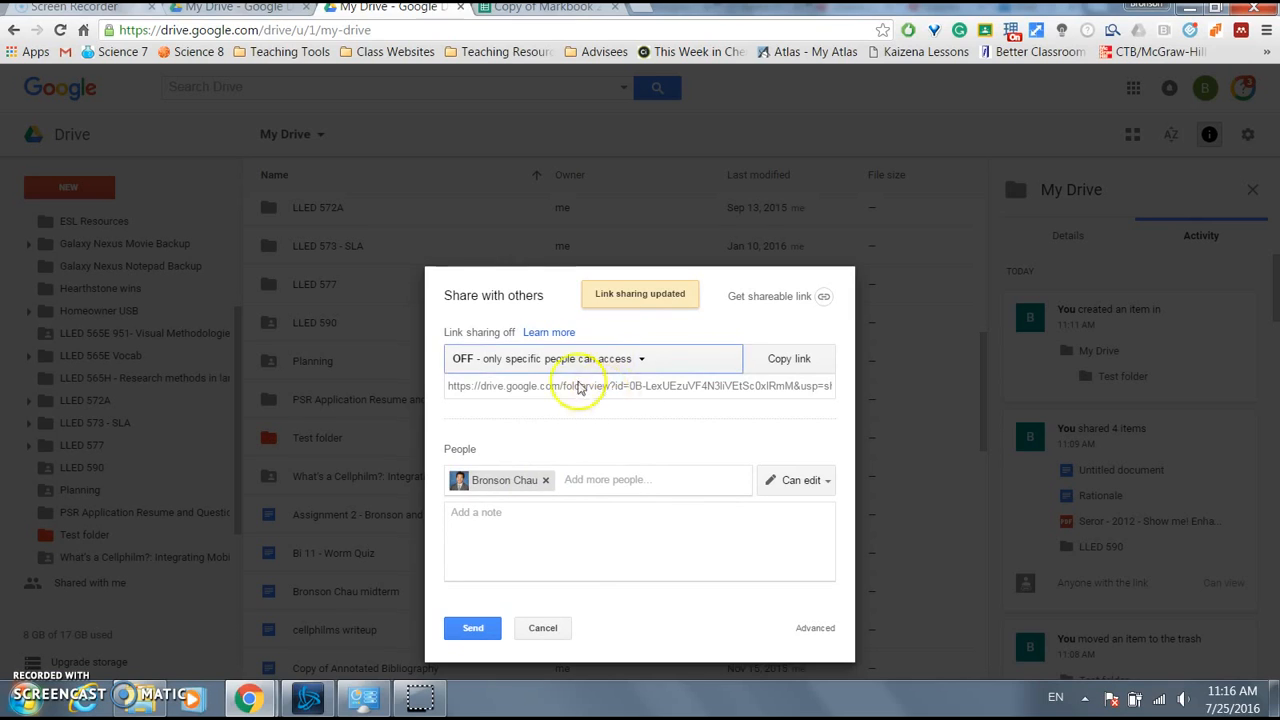
{"action": "left_click", "coordinate": [610, 358]}
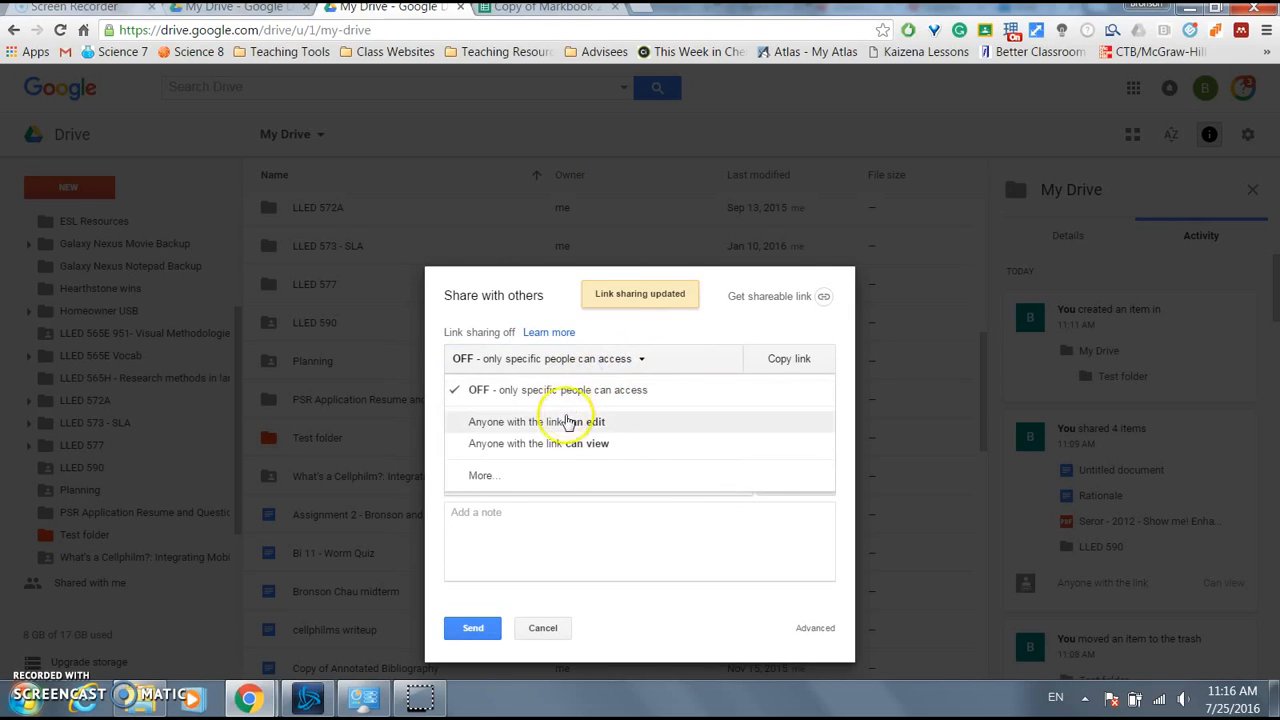
{"action": "left_click", "coordinate": [566, 421]}
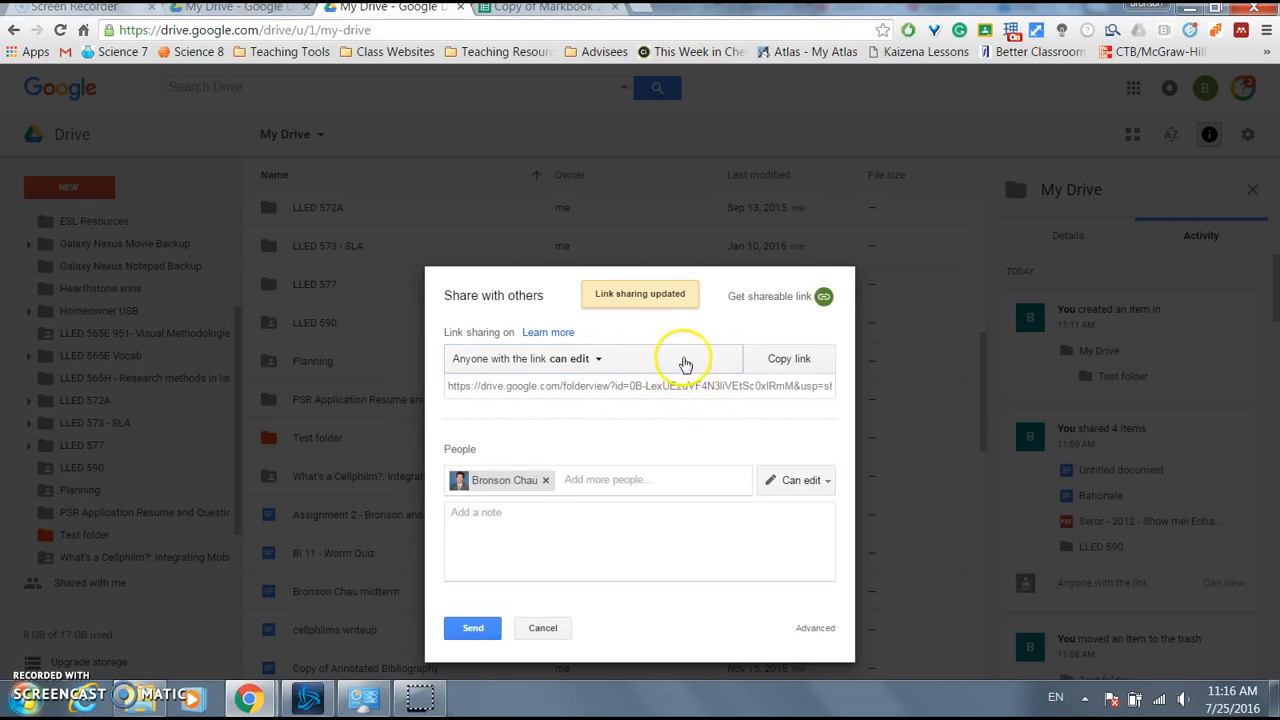
- View the detailed link sharing settings, then cancel back without changes
{"action": "left_click", "coordinate": [684, 360]}
{"action": "left_click", "coordinate": [524, 476]}
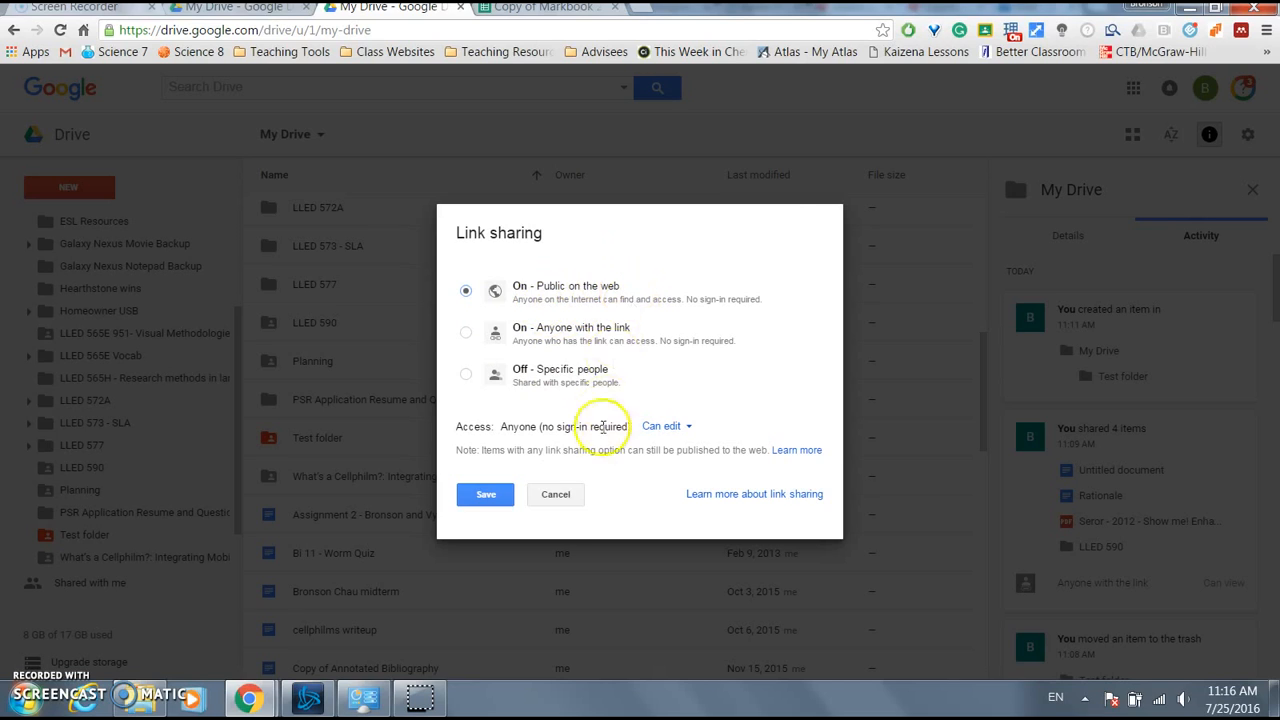
{"action": "left_click", "coordinate": [565, 494]}
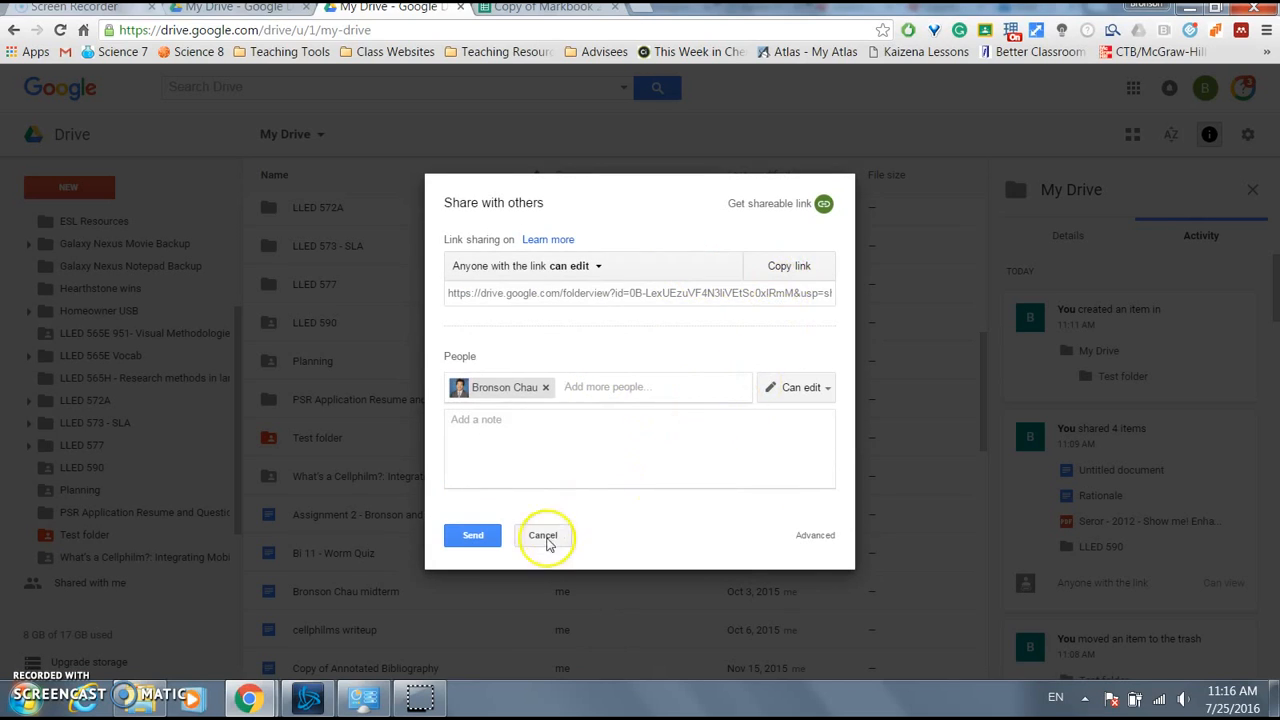
- Close the sharing dialog and view Copy of Markbook 2015/2016's activity and actions in LLED 590
{"action": "left_click", "coordinate": [544, 538]}
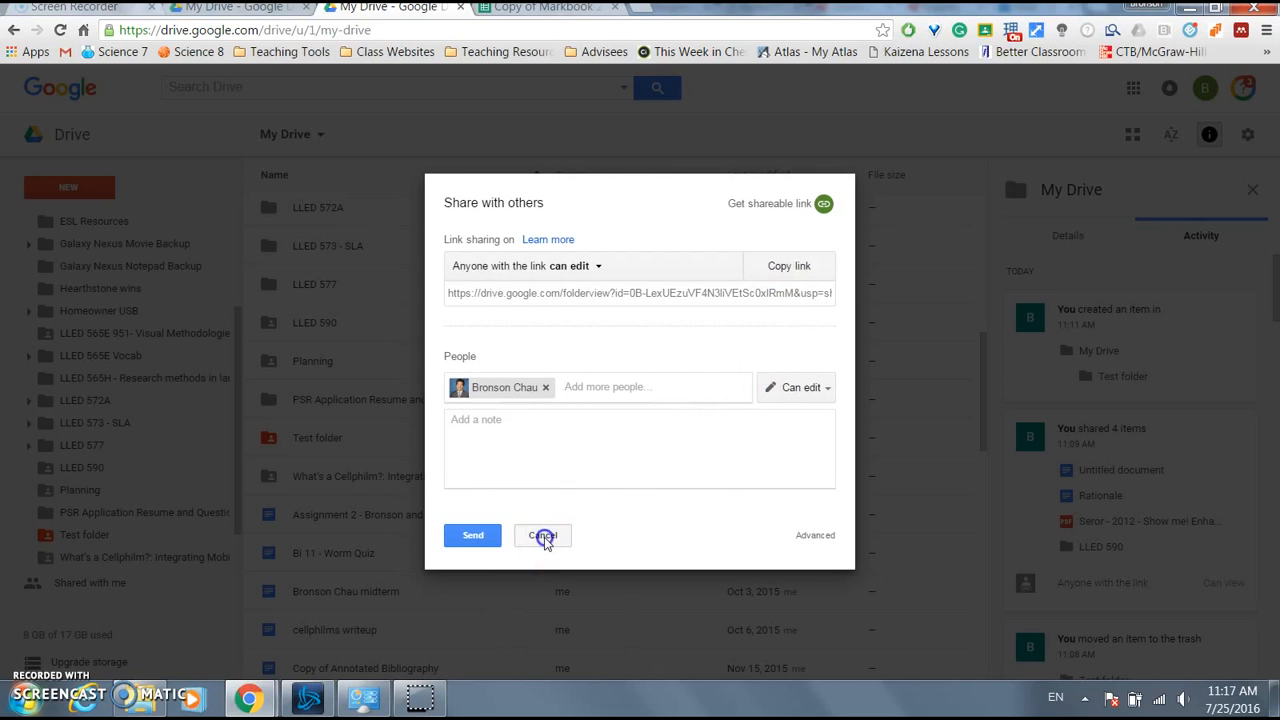
{"action": "left_click", "coordinate": [475, 470]}
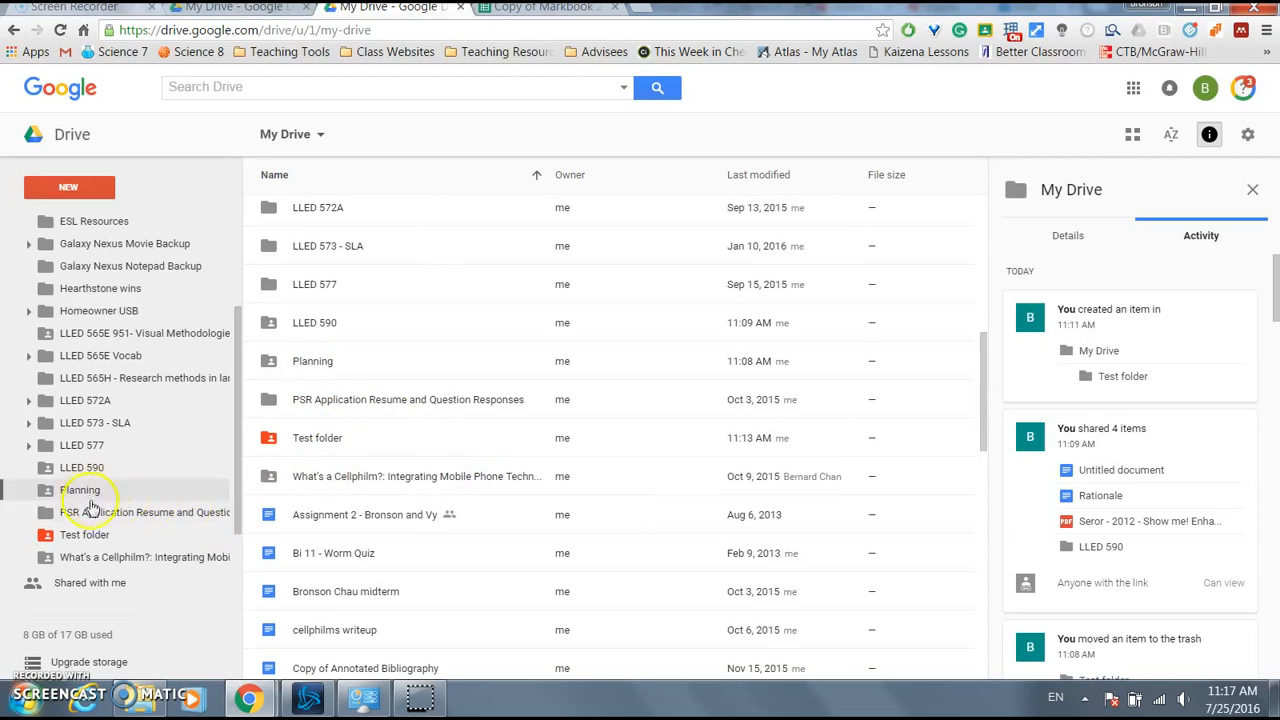
{"action": "left_click", "coordinate": [118, 470]}
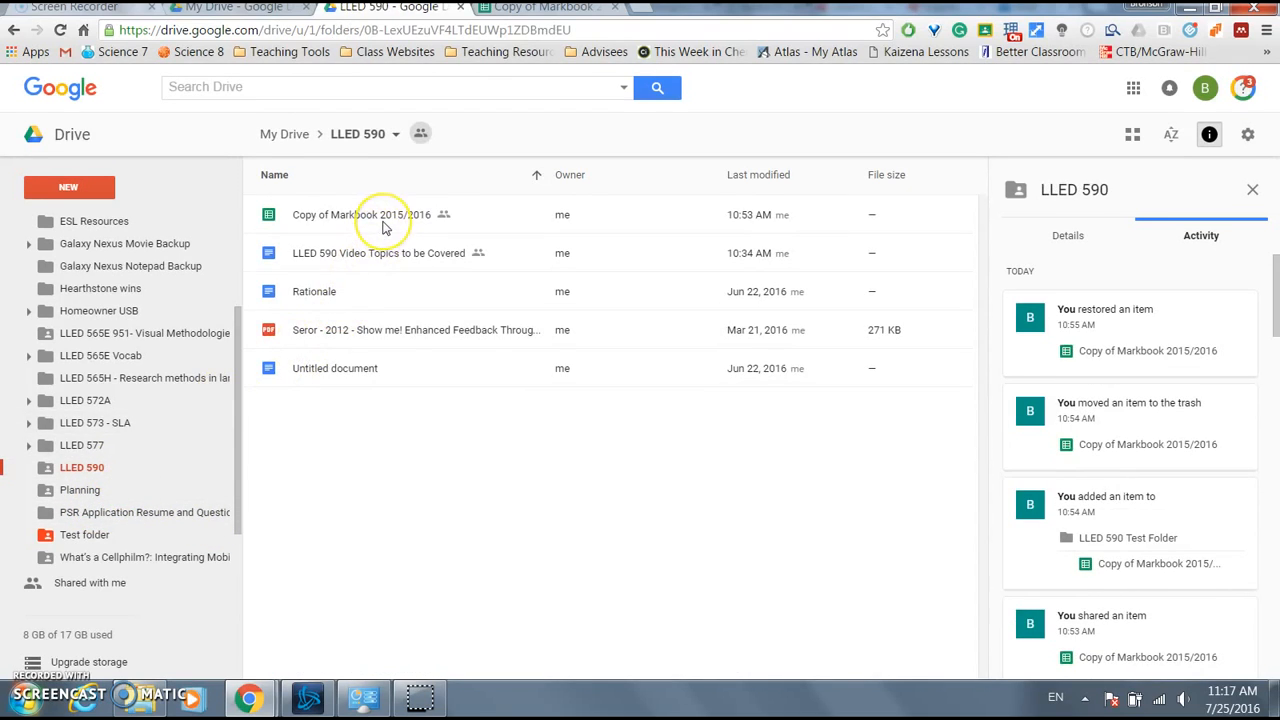
{"action": "left_click", "coordinate": [383, 226]}
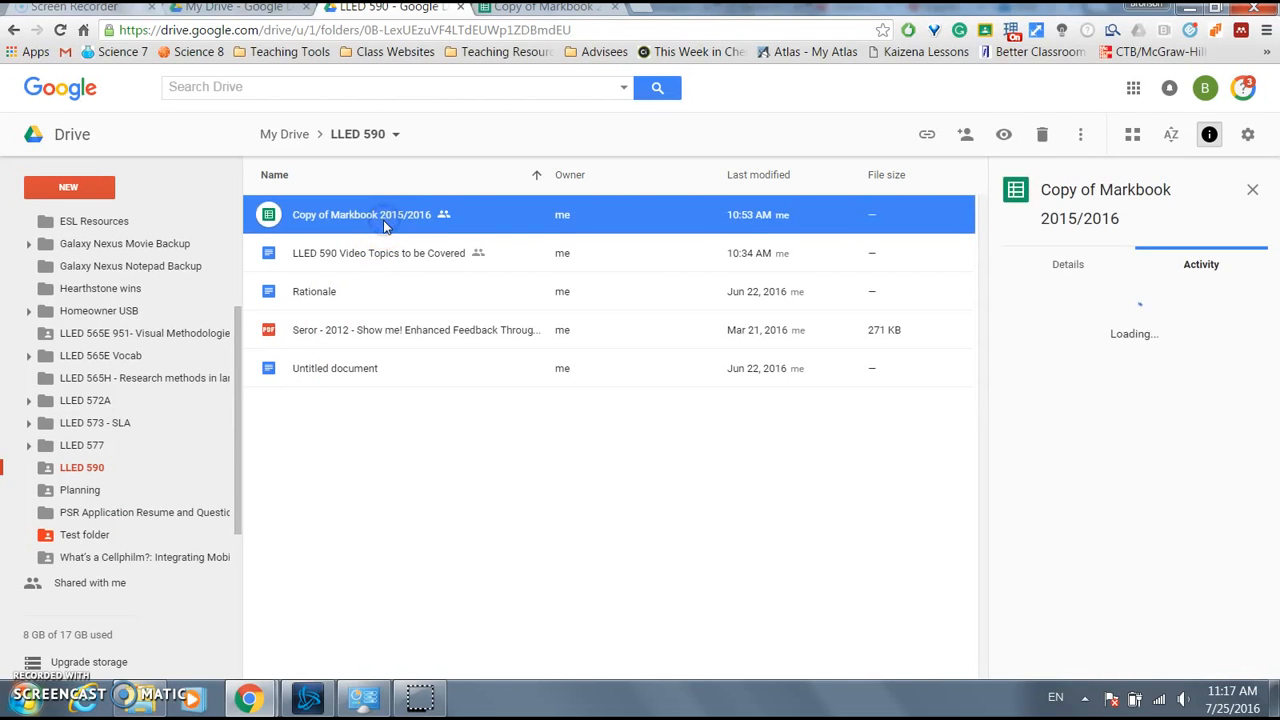
{"action": "left_click", "coordinate": [380, 224]}
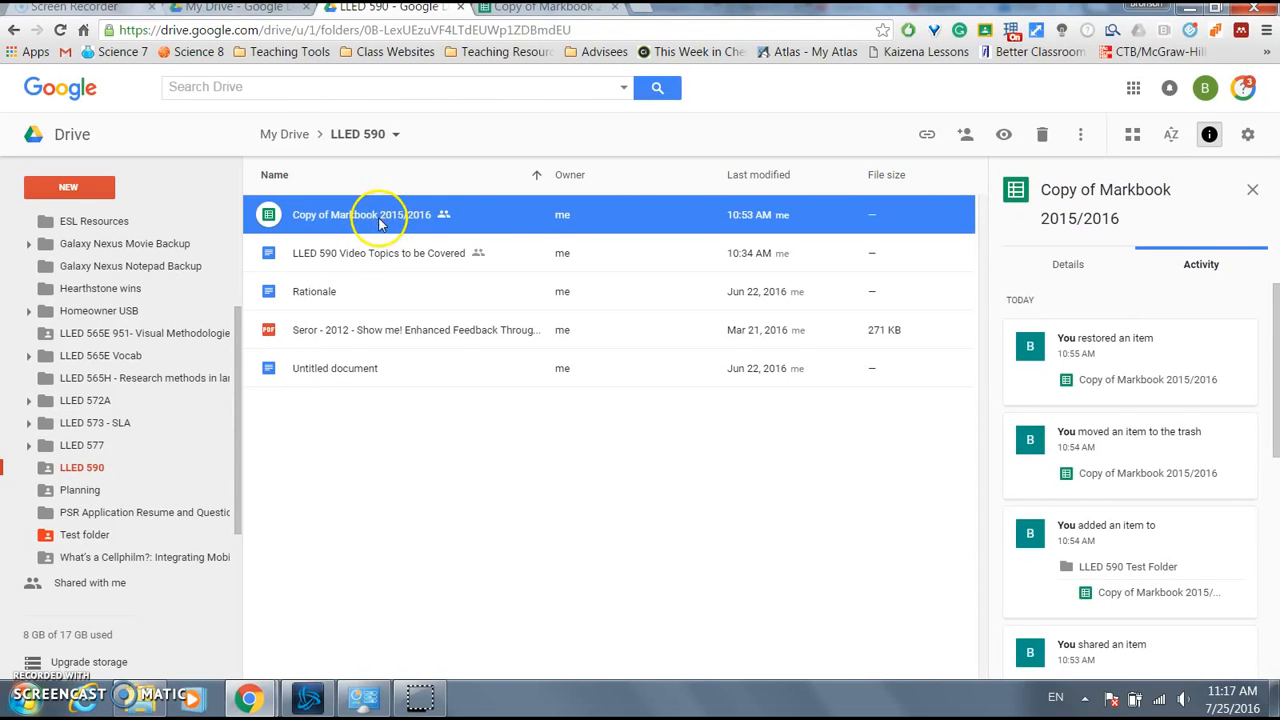
{"action": "right_click", "coordinate": [380, 224]}
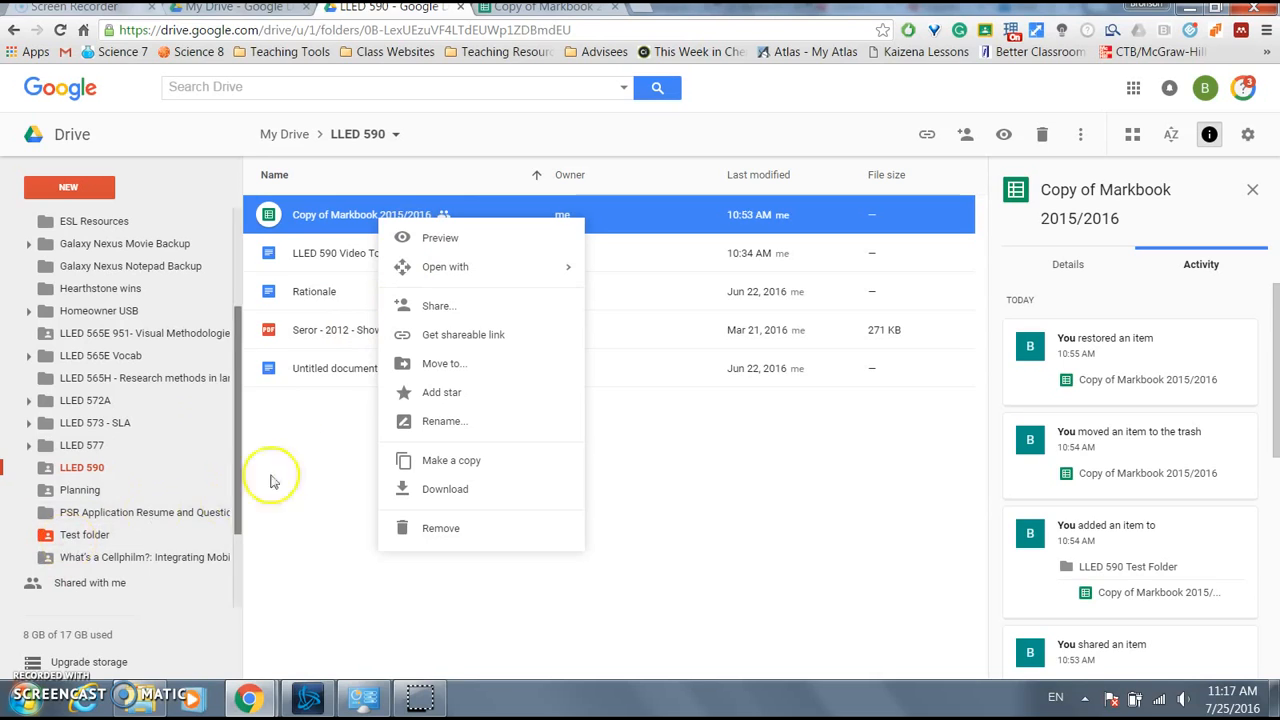
- Move Copy of Markbook 2015/2016 from LLED 590 into Test folder
{"action": "left_click", "coordinate": [447, 216]}
{"action": "right_click", "coordinate": [447, 216]}
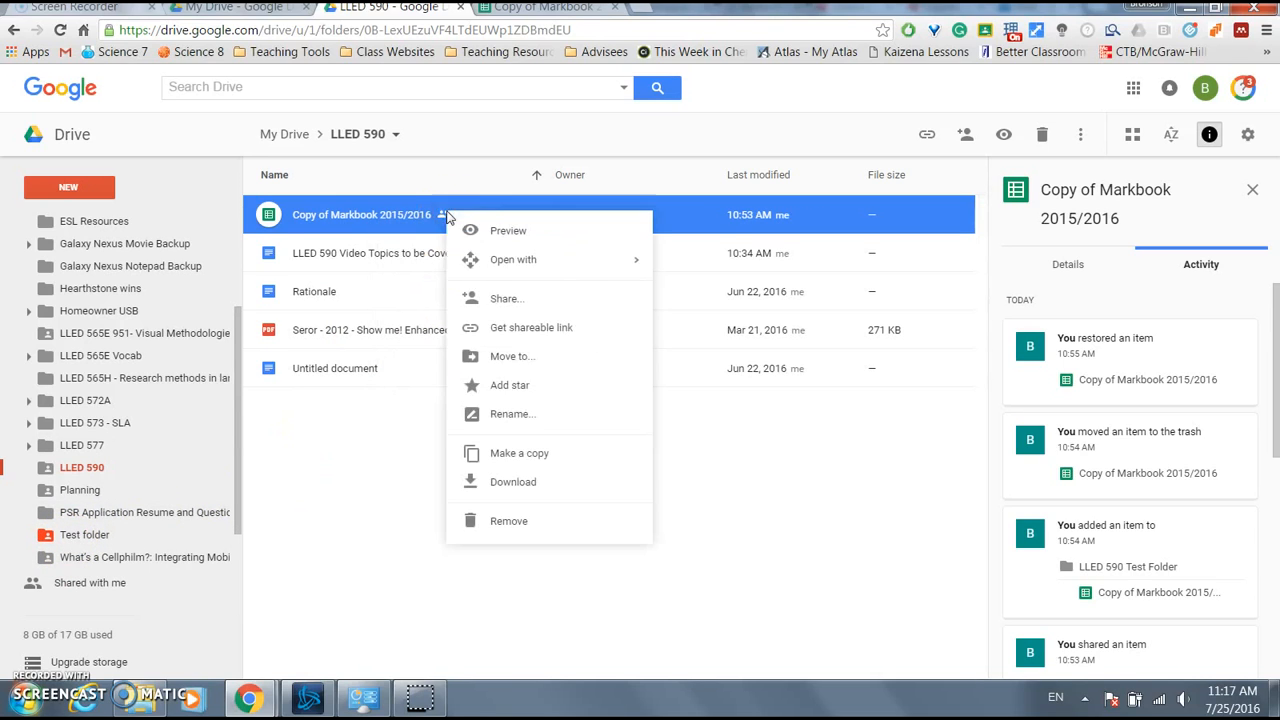
{"action": "left_click", "coordinate": [547, 361]}
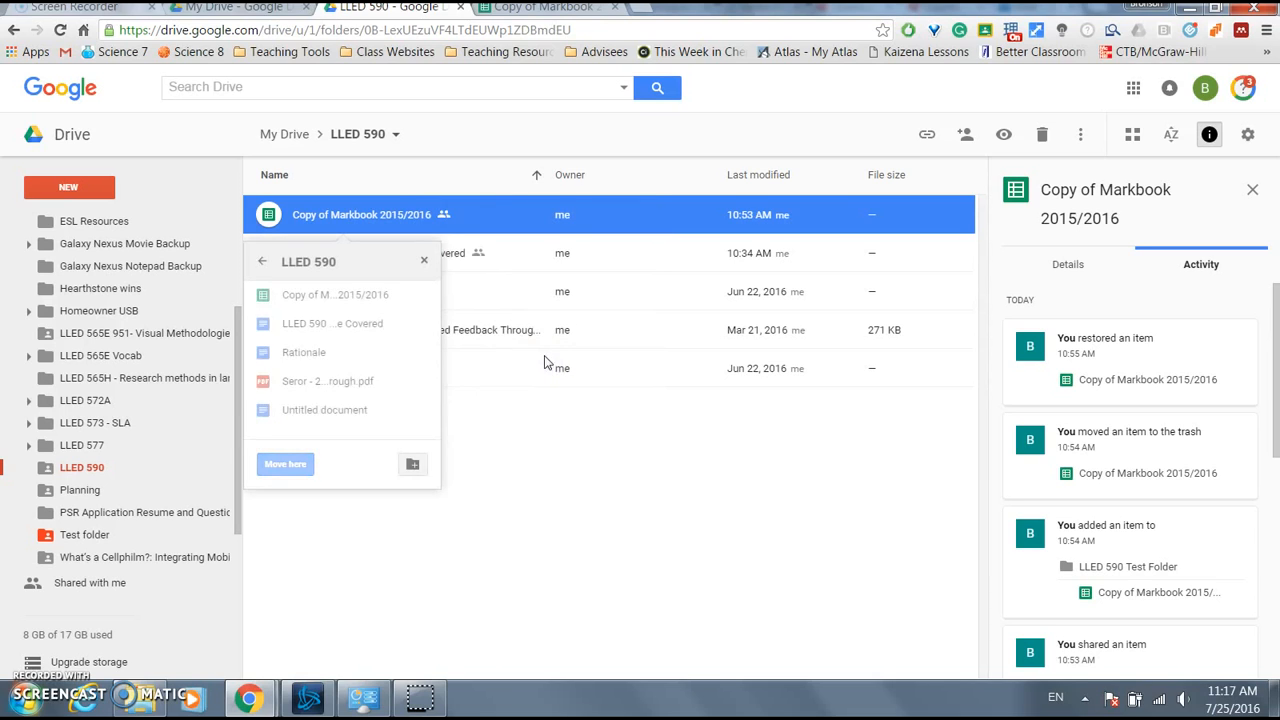
{"action": "left_click", "coordinate": [486, 457]}
{"action": "left_click", "coordinate": [333, 217]}
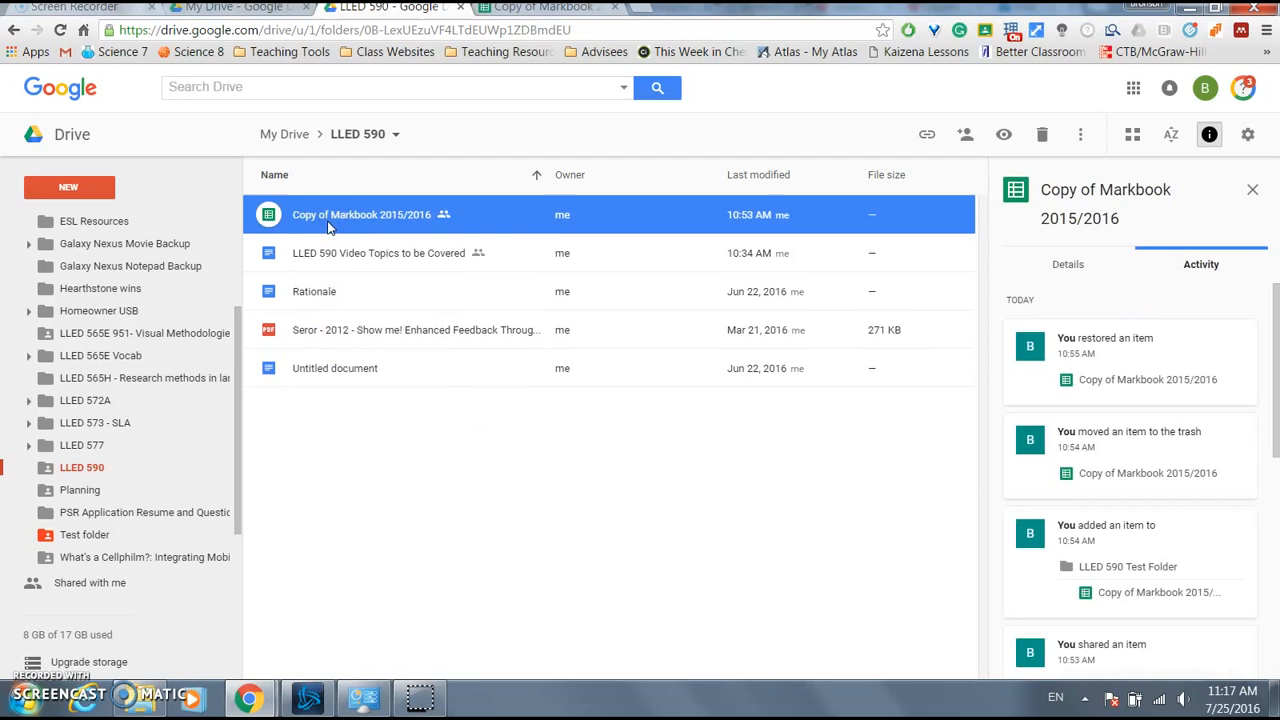
{"action": "left_click_drag", "start_coordinate": [333, 226], "coordinate": [102, 509]}
{"action": "left_click", "coordinate": [835, 428]}
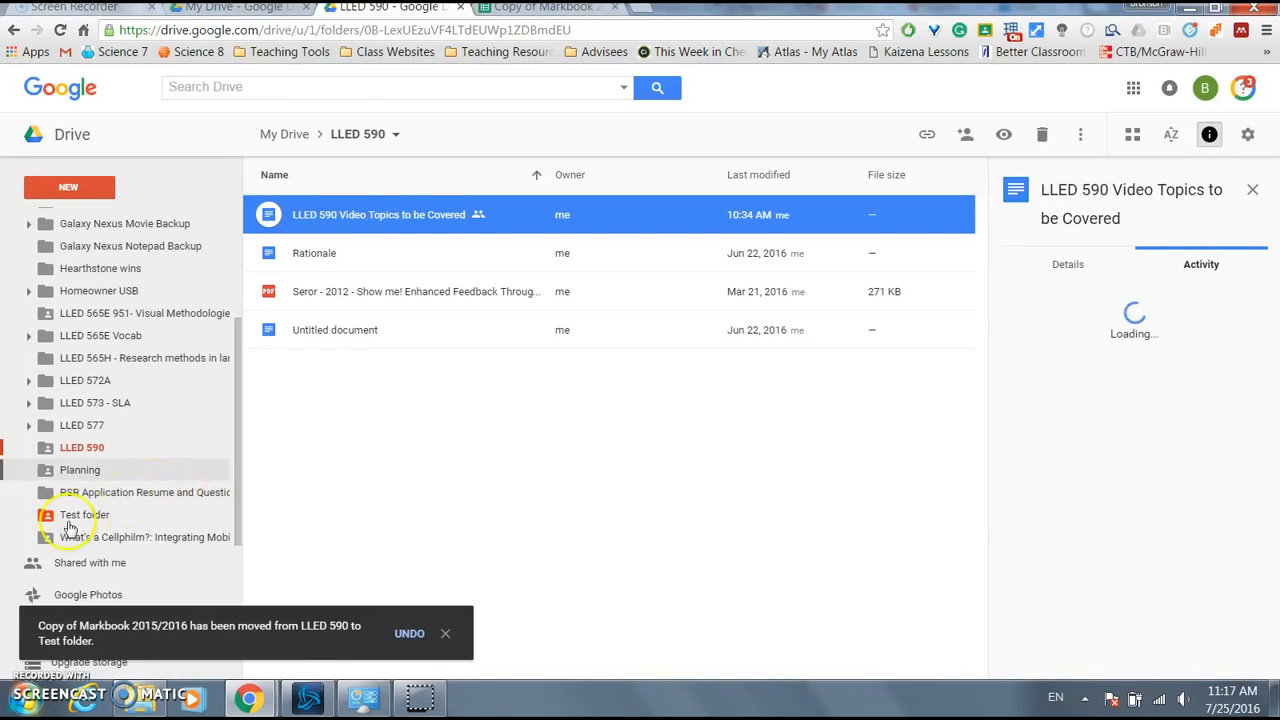
- Check Test folder to confirm the Markbook file arrived there
{"action": "left_click", "coordinate": [82, 517]}
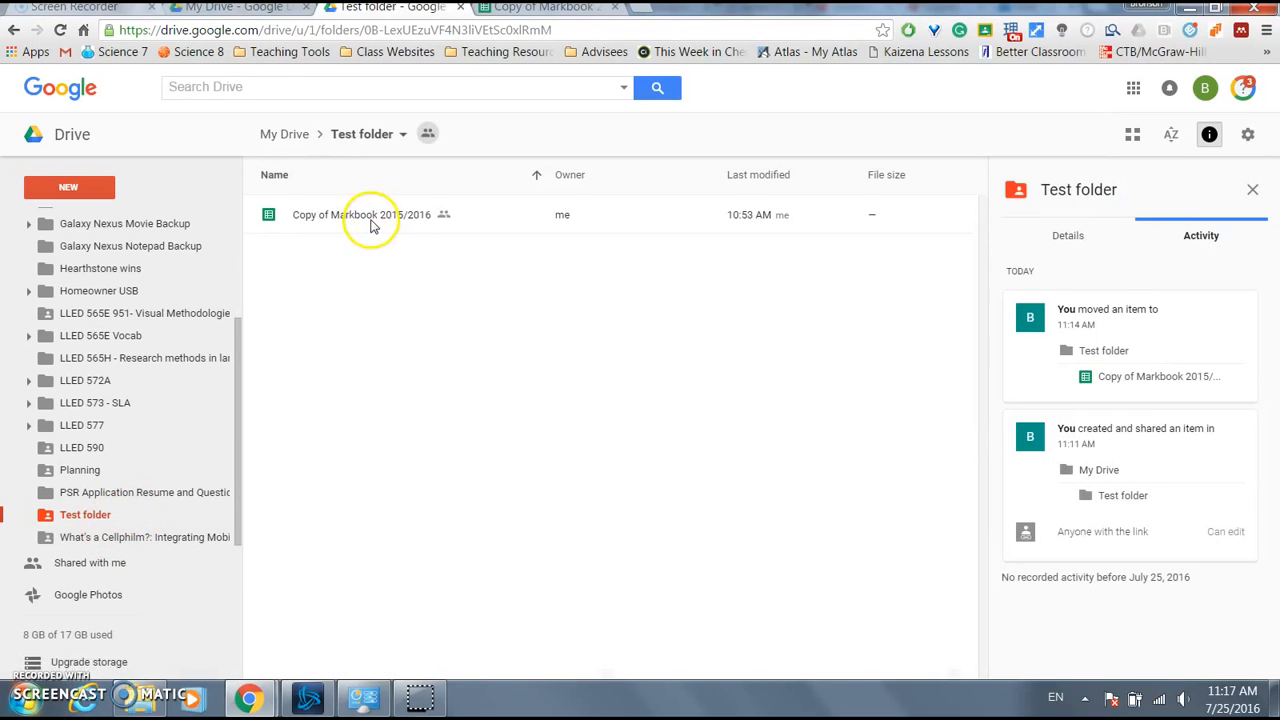
{"action": "left_click", "coordinate": [97, 450]}
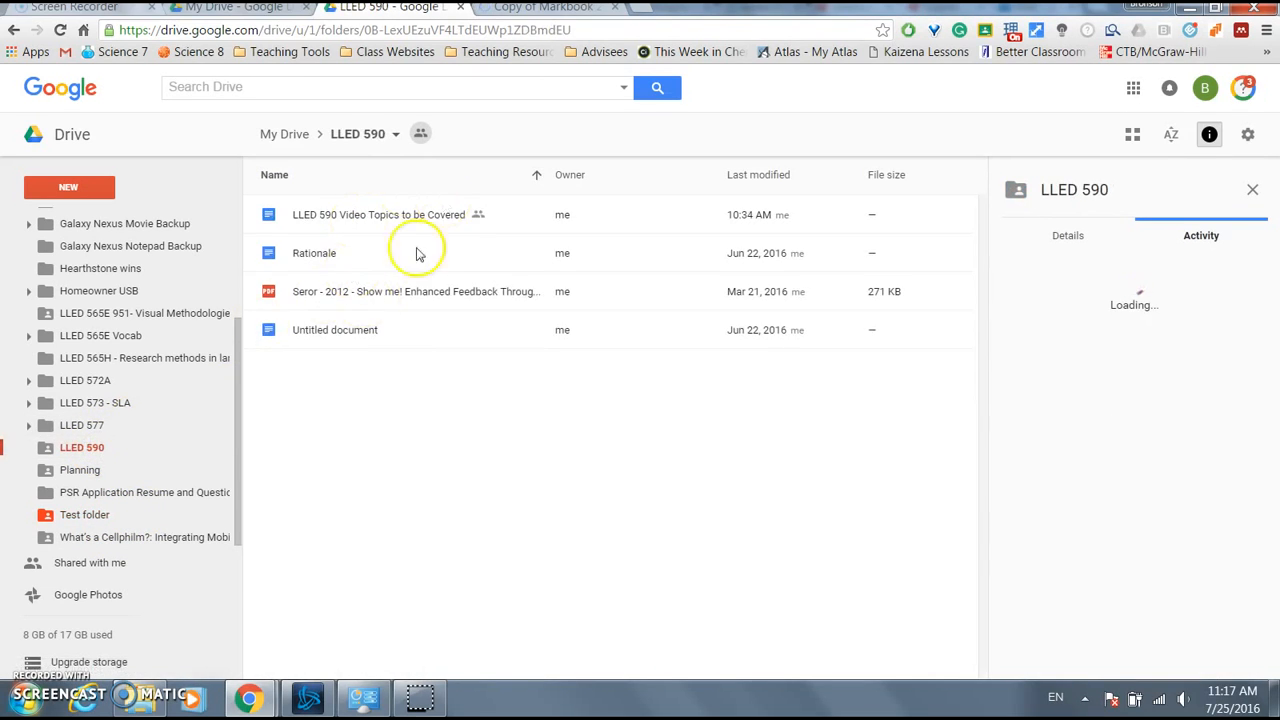
{"action": "left_click", "coordinate": [97, 516]}
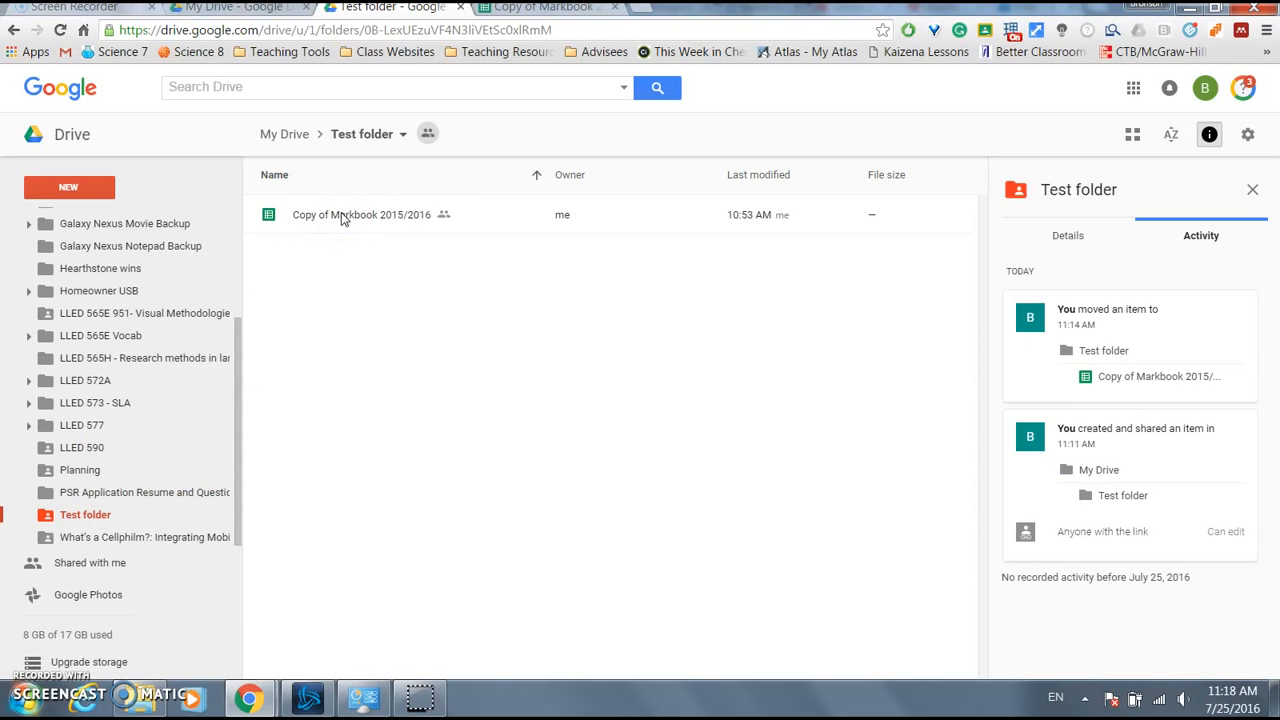
- Move the Markbook file back into LLED 590 and view its activity there
{"action": "left_click_drag", "start_coordinate": [355, 212], "coordinate": [102, 446]}
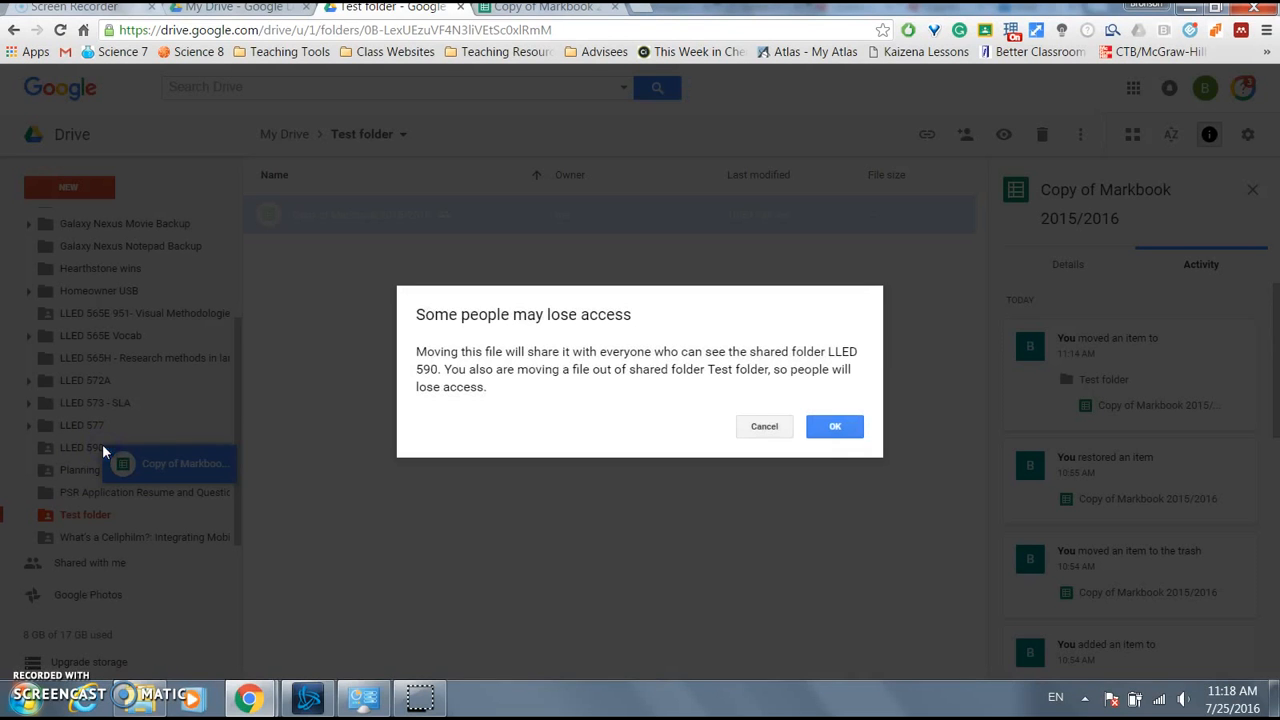
{"action": "left_click", "coordinate": [833, 428]}
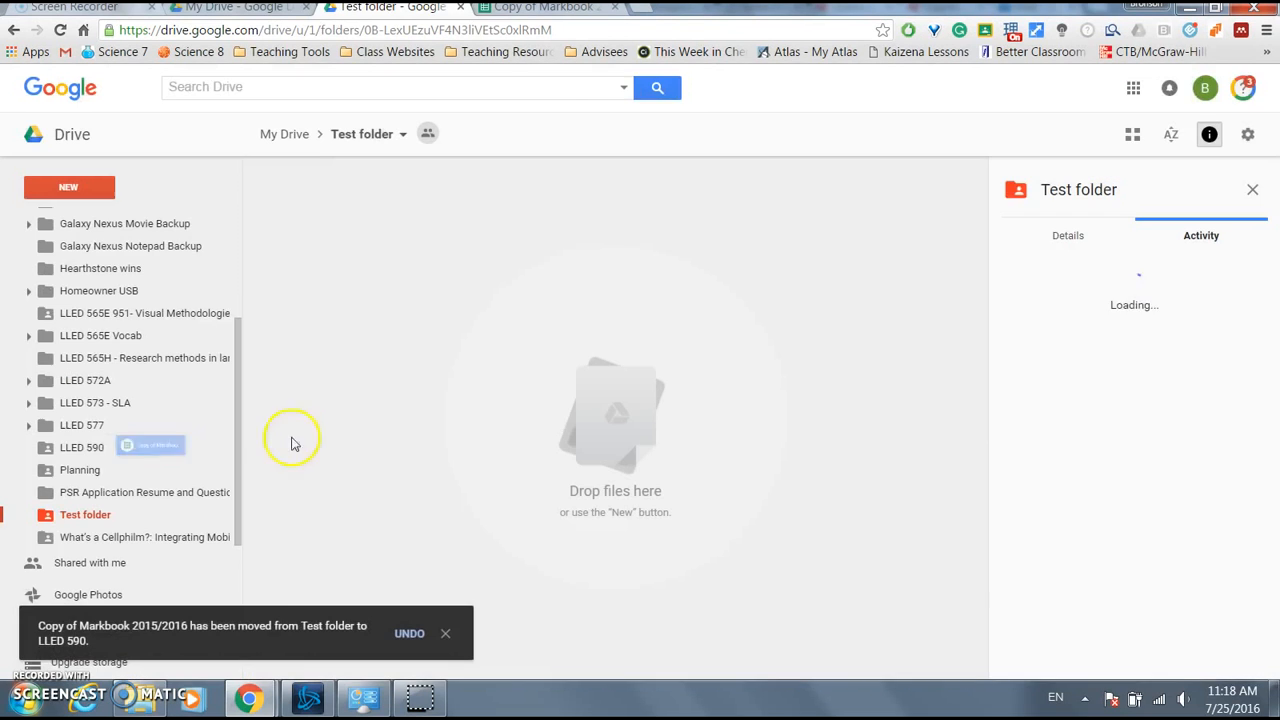
{"action": "left_click", "coordinate": [88, 448]}
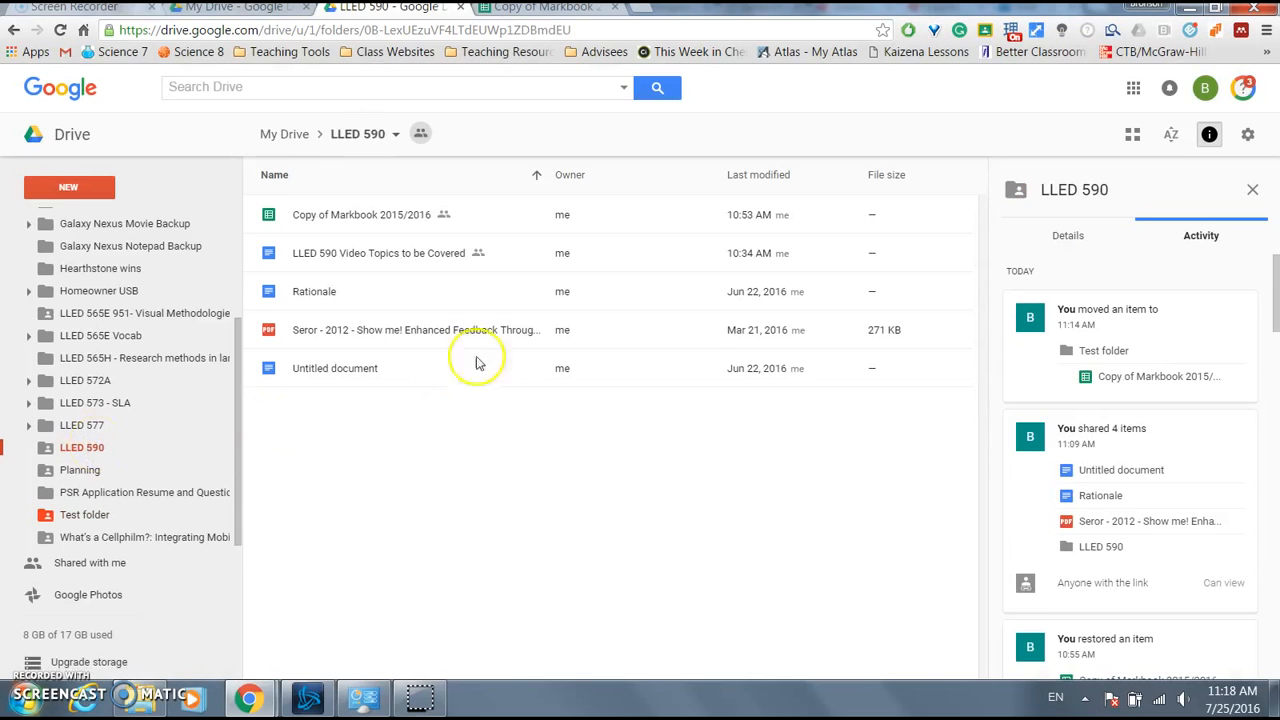
{"action": "left_click", "coordinate": [362, 216]}
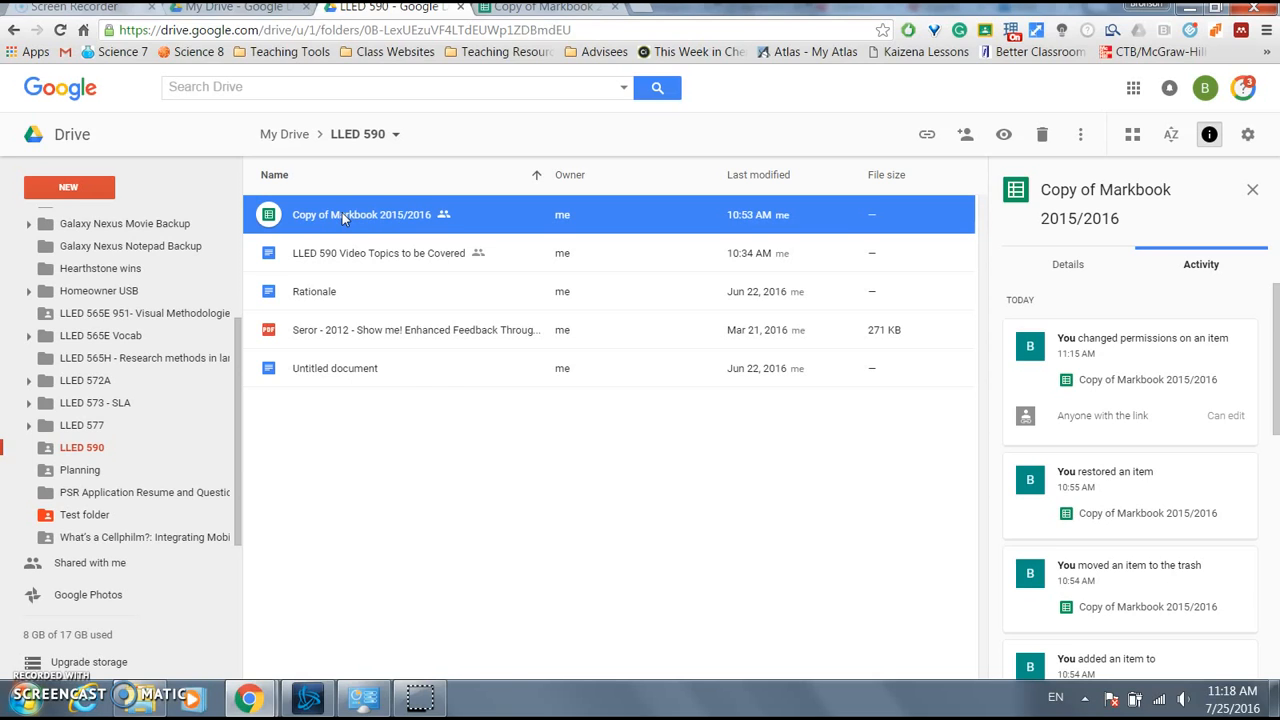
- Add Copy of Markbook 2015/2016 to Test folder while keeping it in LLED 590
{"action": "left_click", "coordinate": [367, 222]}
{"action": "left_click", "coordinate": [353, 223]}
{"action": "left_click_drag", "start_coordinate": [352, 222], "coordinate": [316, 466]}
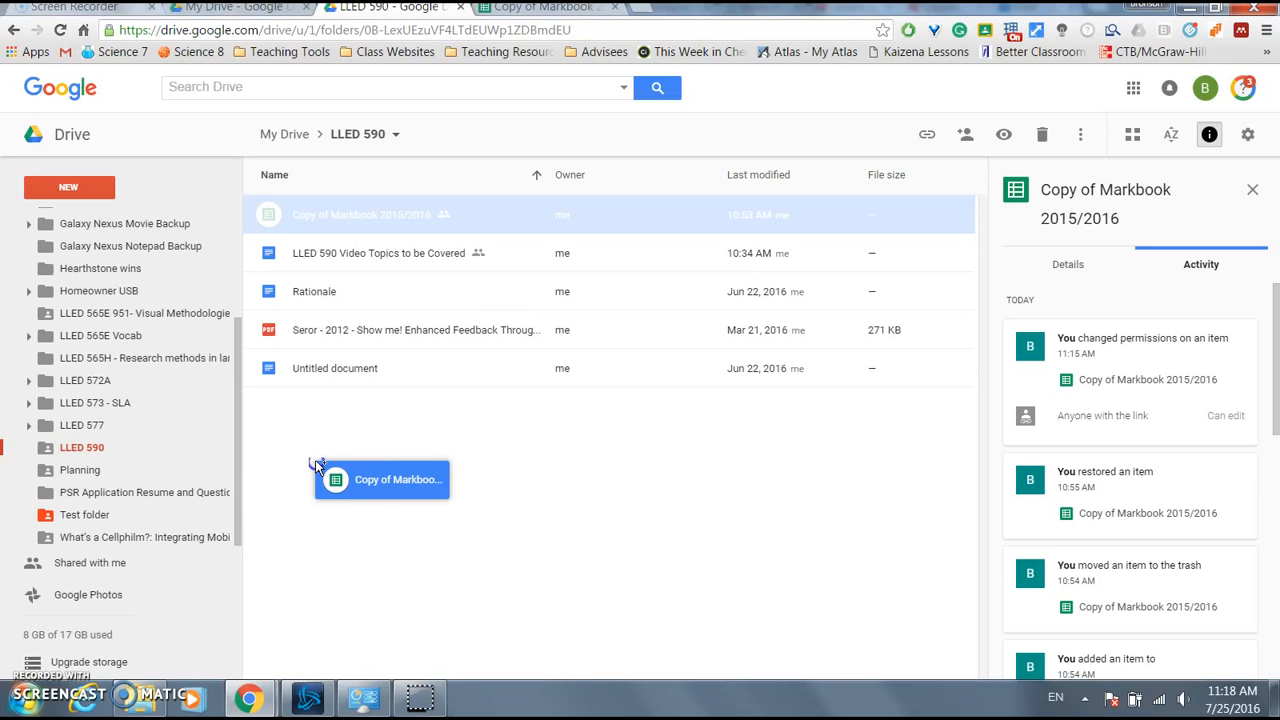
{"action": "left_click_drag", "start_coordinate": [315, 463], "coordinate": [171, 513]}
{"action": "left_click", "coordinate": [858, 416]}
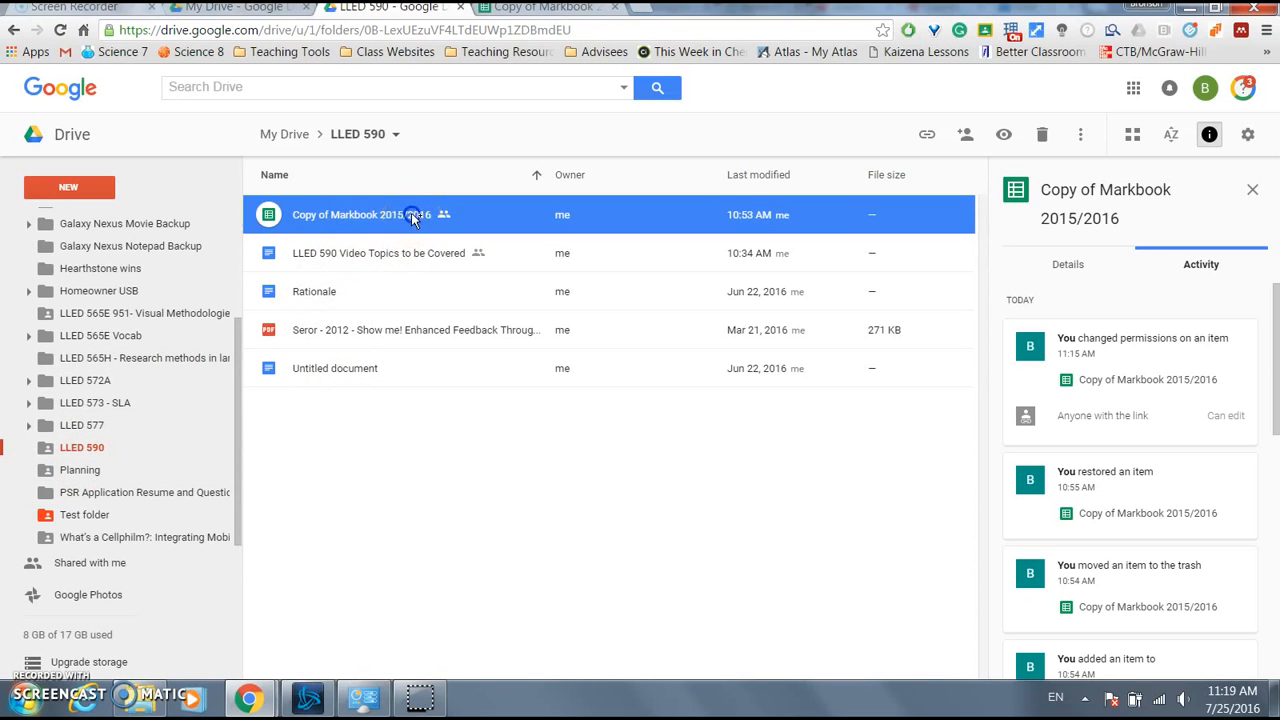
- Confirm the Markbook file is listed in both Test folder and LLED 590
{"action": "left_click", "coordinate": [126, 516]}
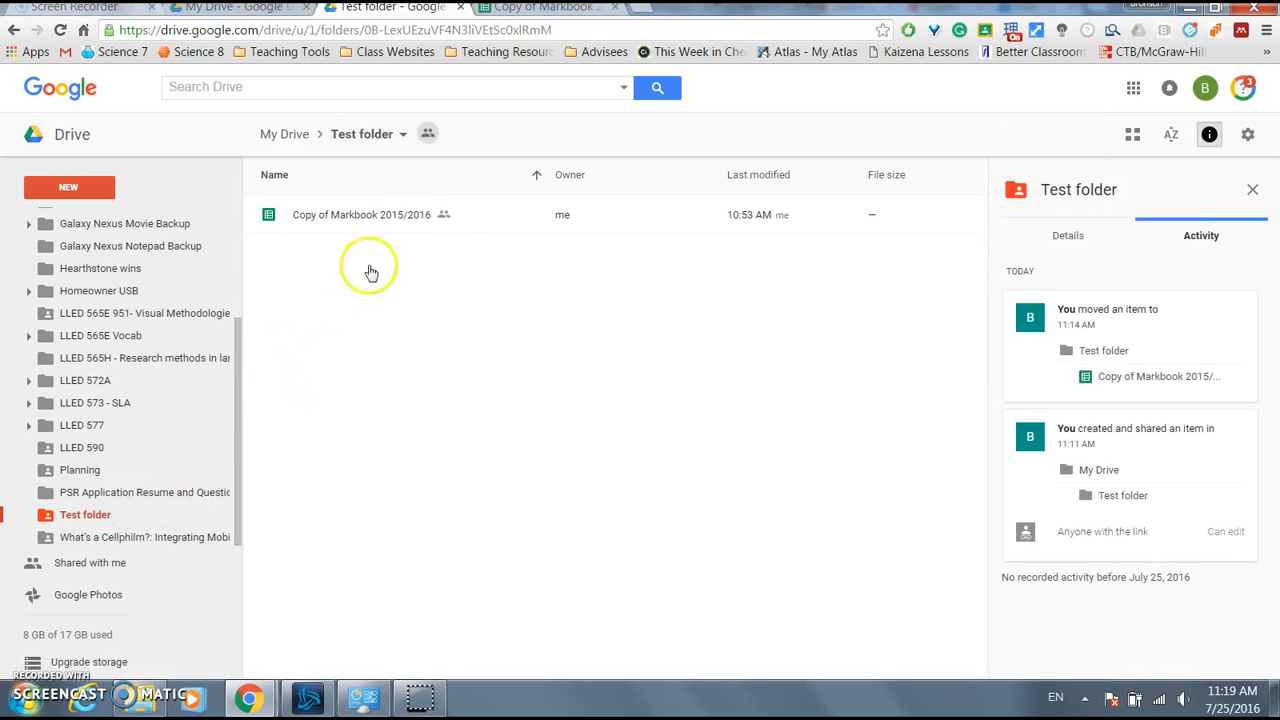
{"action": "left_click", "coordinate": [336, 222]}
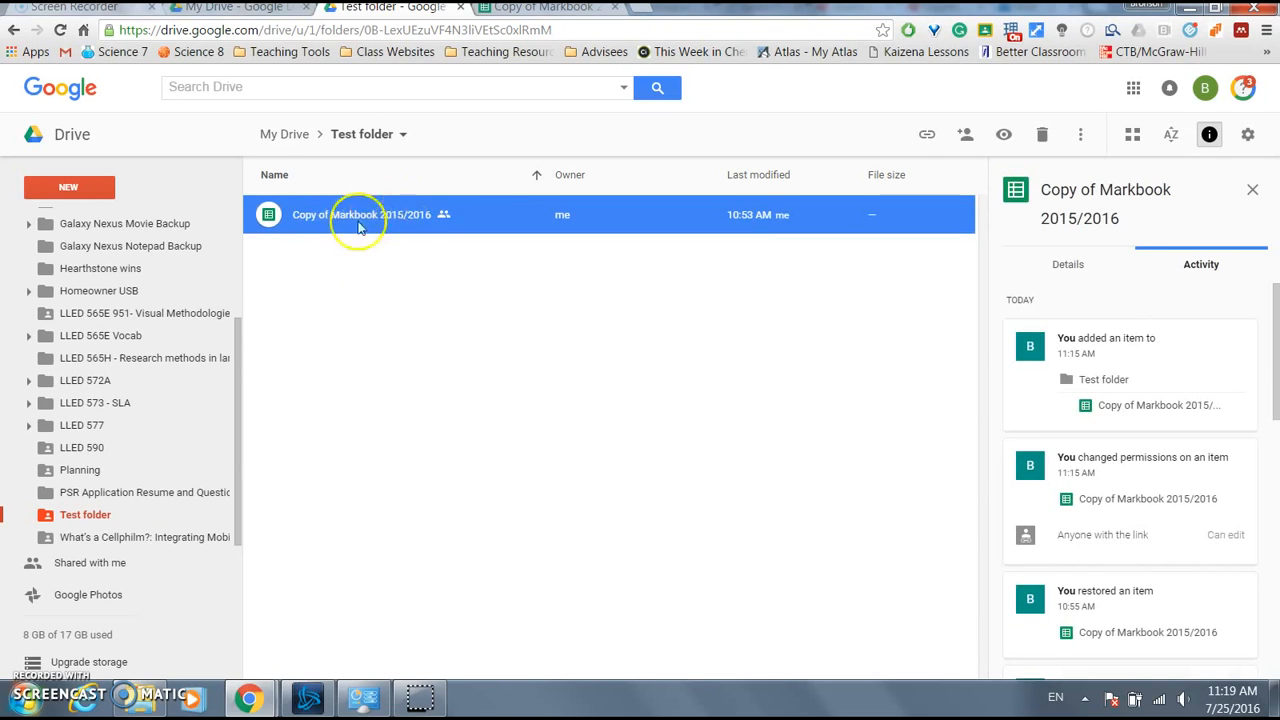
{"action": "left_click", "coordinate": [100, 448]}
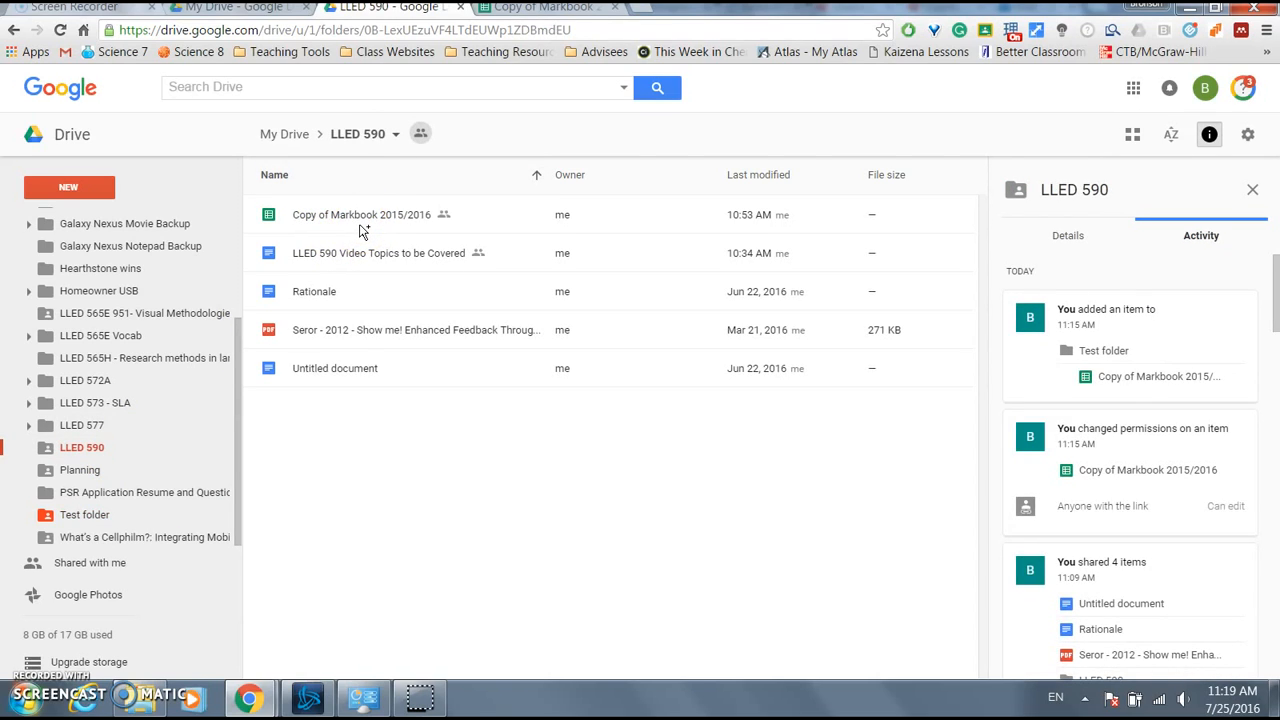
{"action": "left_click", "coordinate": [100, 513]}
{"action": "left_click", "coordinate": [396, 214]}
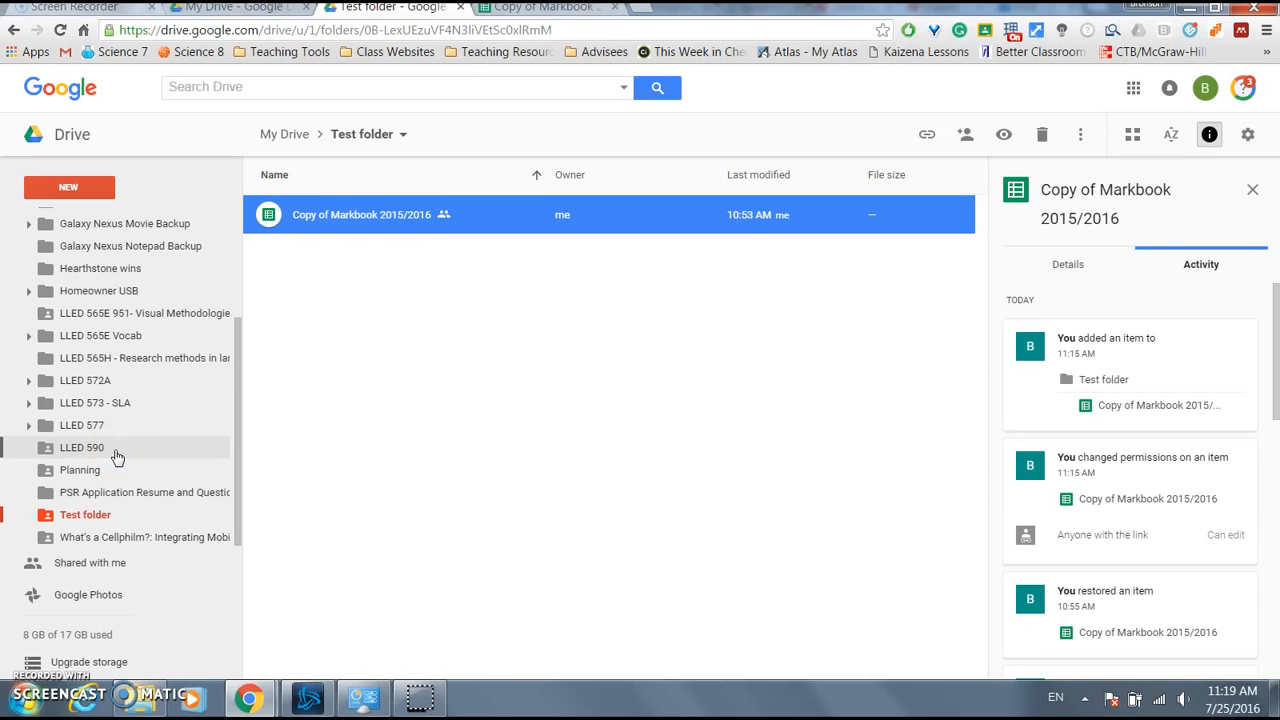
{"action": "left_click", "coordinate": [407, 214]}
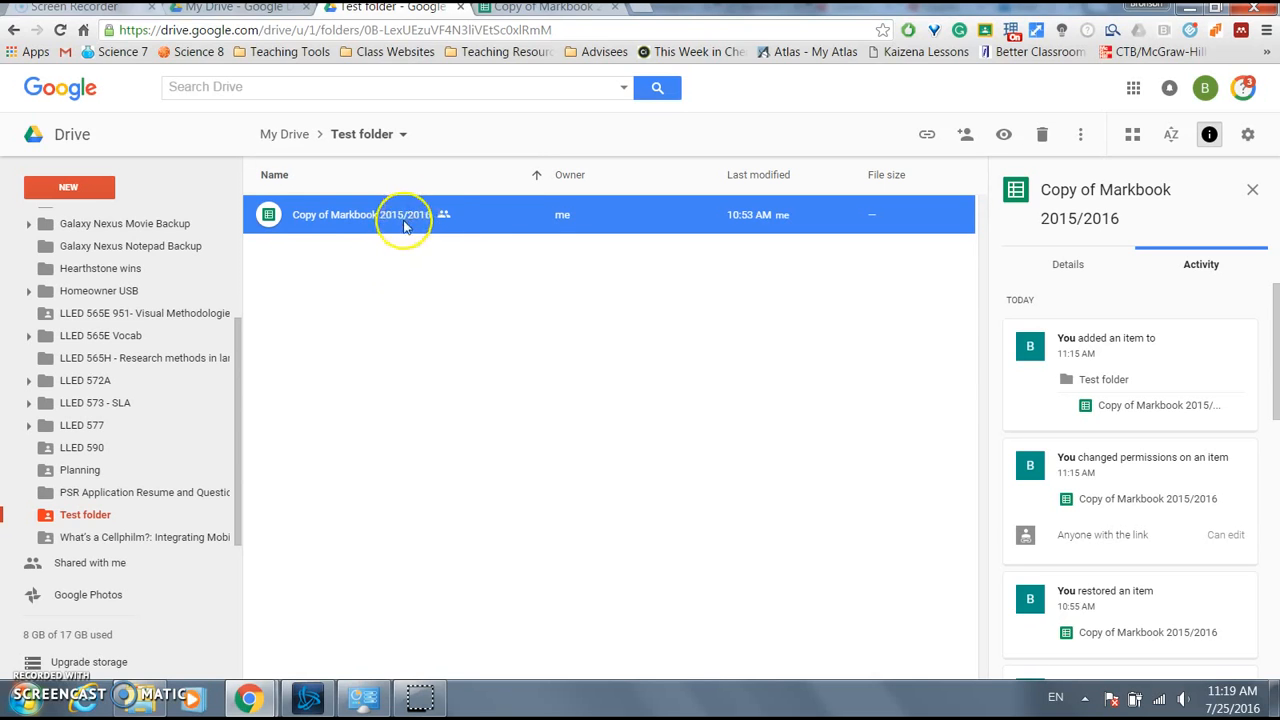
{"action": "left_click", "coordinate": [92, 447]}
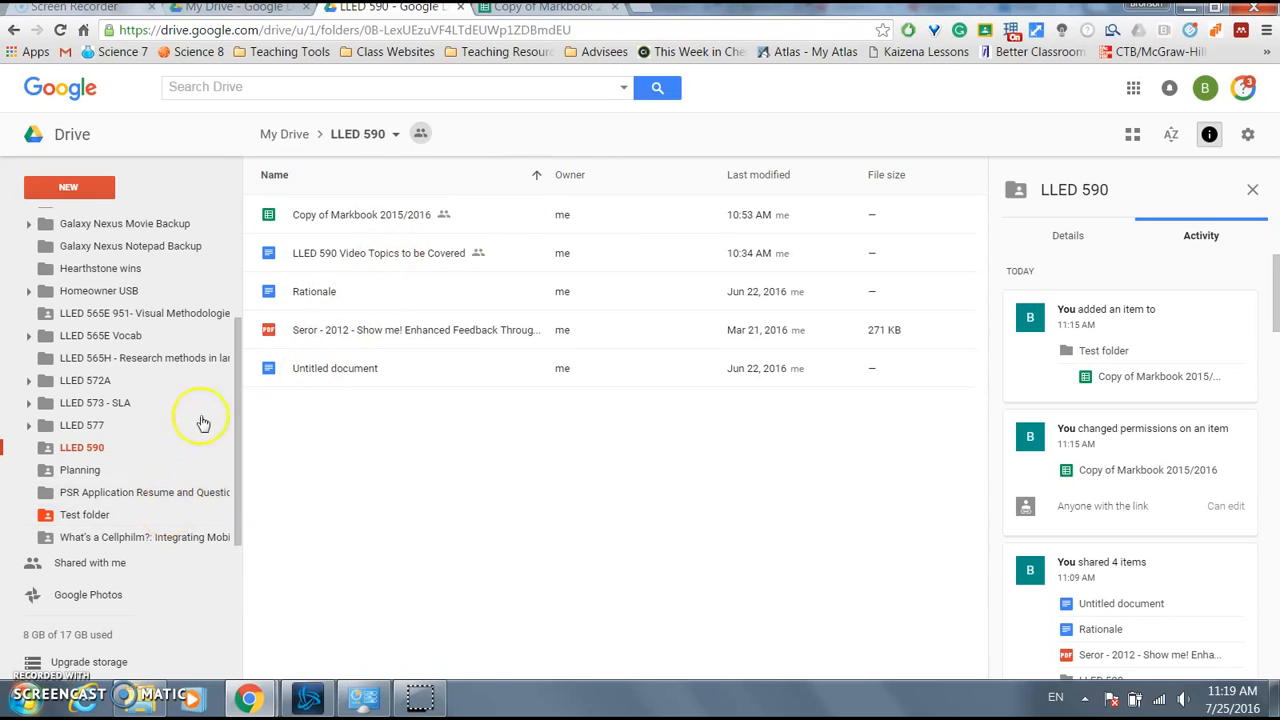
{"action": "mouse_move", "coordinate": [100, 679]}
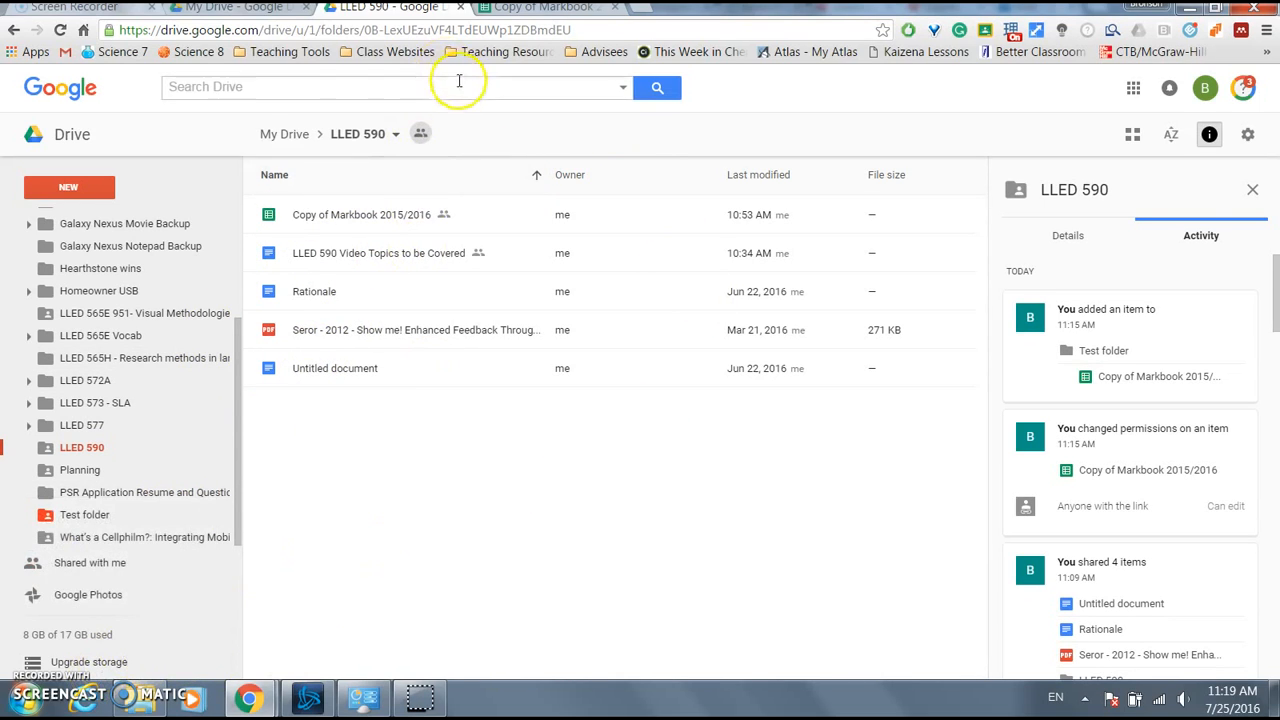
- Try out the Drive search box with test letters, clearing them and dismissing suggestions
{"action": "left_click", "coordinate": [492, 86]}
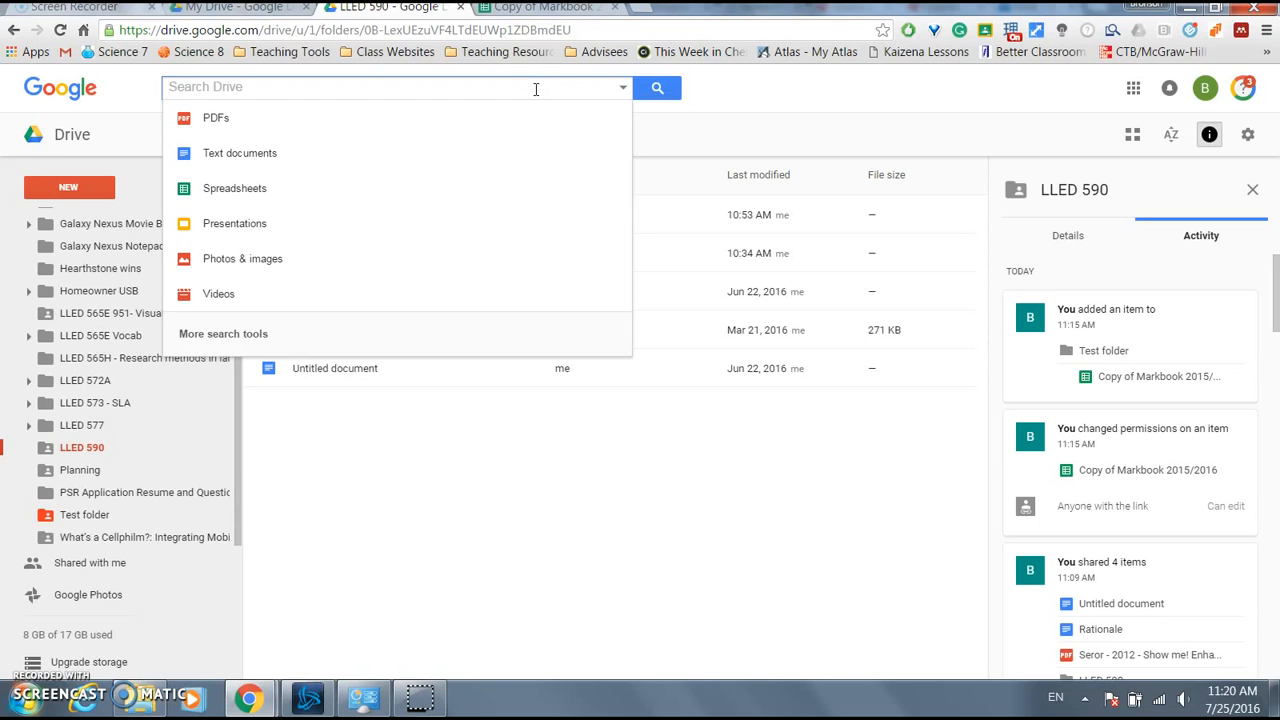
{"action": "type", "text": "and"}
{"action": "key", "text": "BackSpace"}
{"action": "key", "text": "BackSpace"}
{"action": "key", "text": "BackSpace"}
{"action": "type", "text": "a"}
{"action": "key", "text": "BackSpace"}
{"action": "type", "text": "a"}
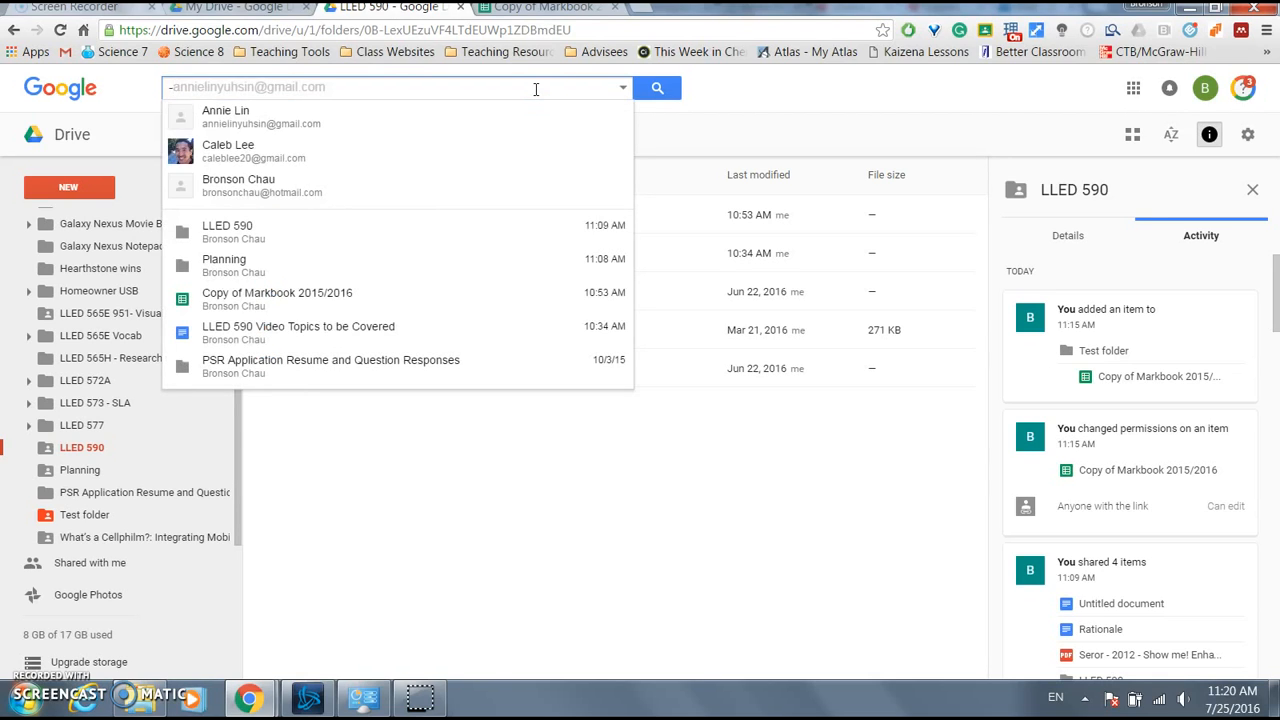
{"action": "key", "text": "BackSpace"}
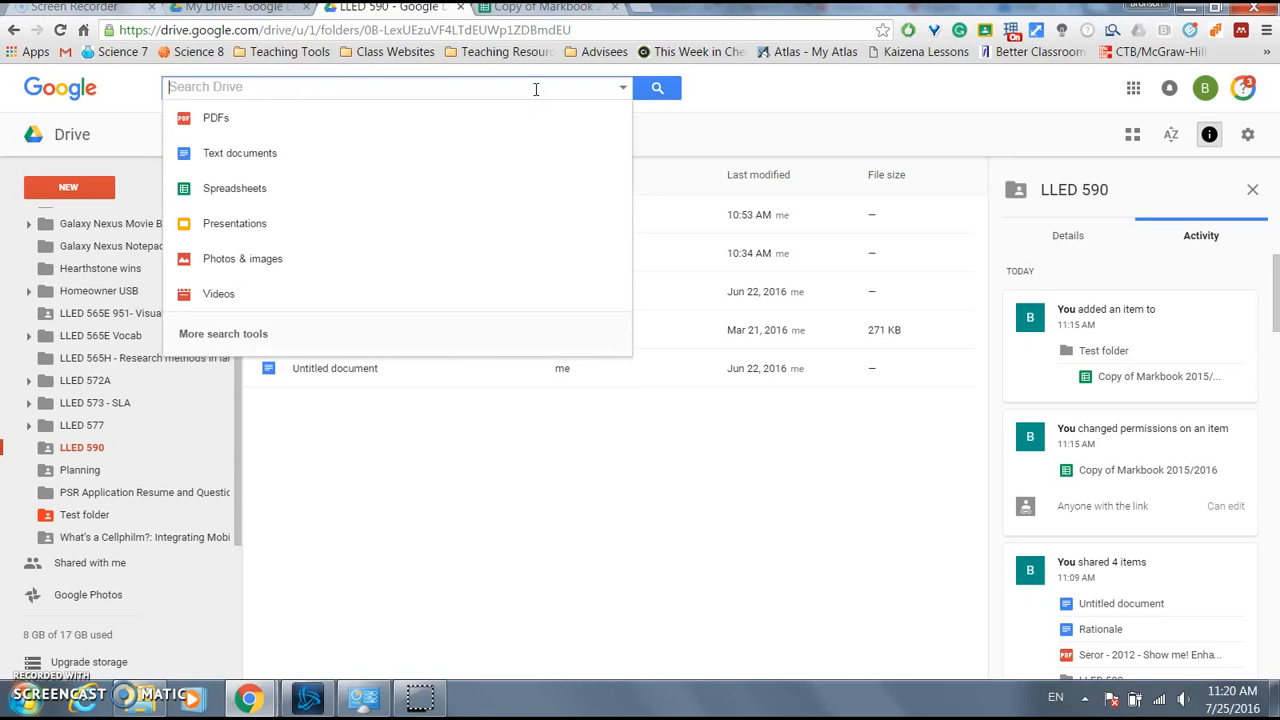
{"action": "left_click", "coordinate": [404, 470]}
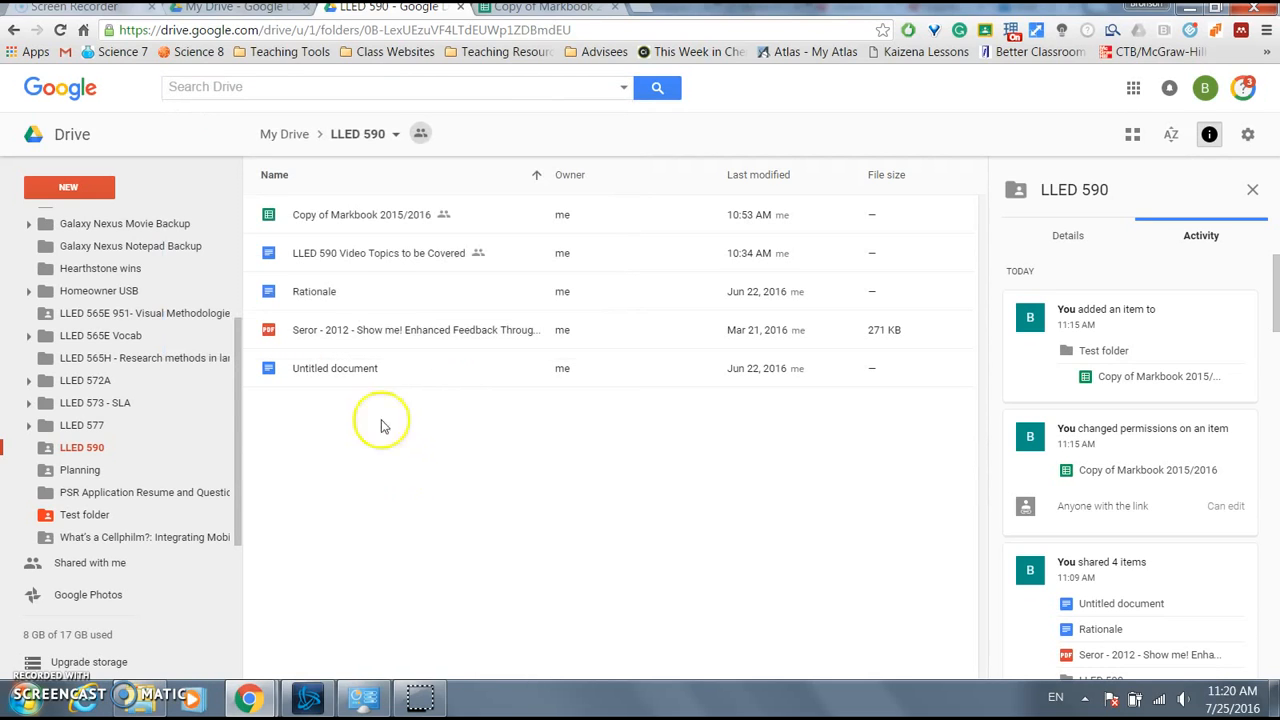
{"action": "left_click", "coordinate": [377, 260]}
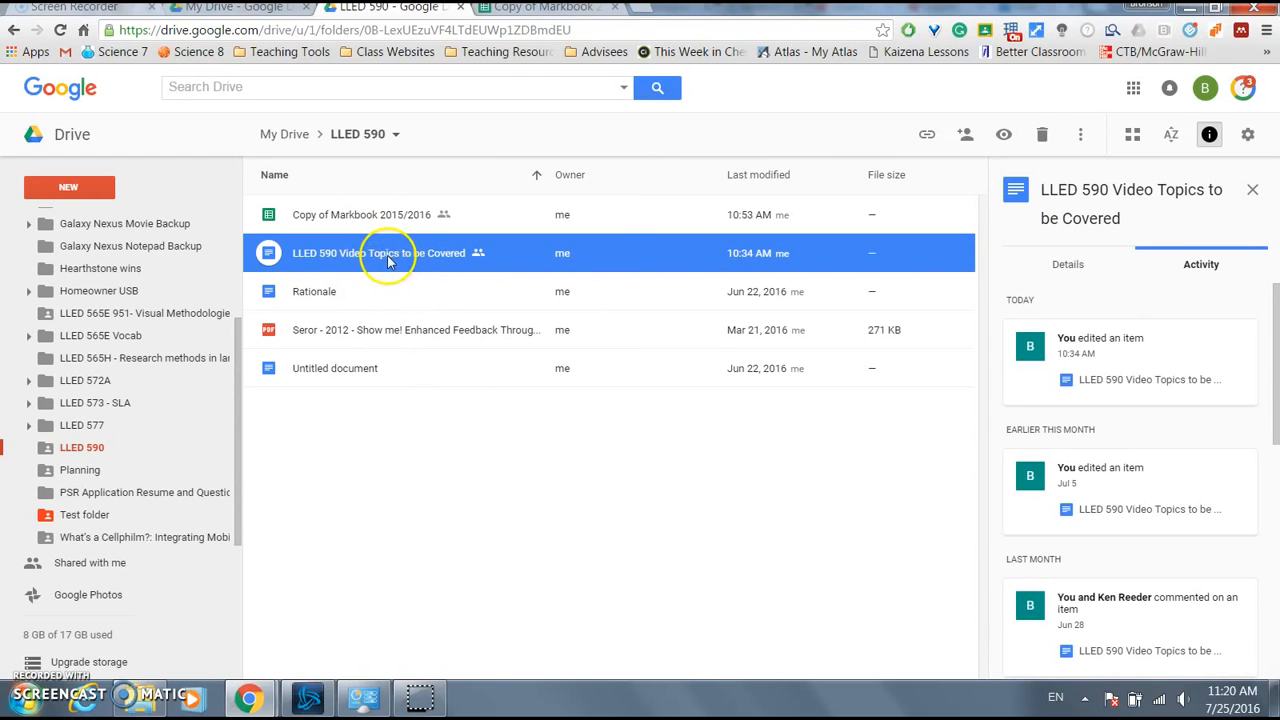
{"action": "left_click", "coordinate": [377, 84]}
{"action": "left_click", "coordinate": [449, 438]}
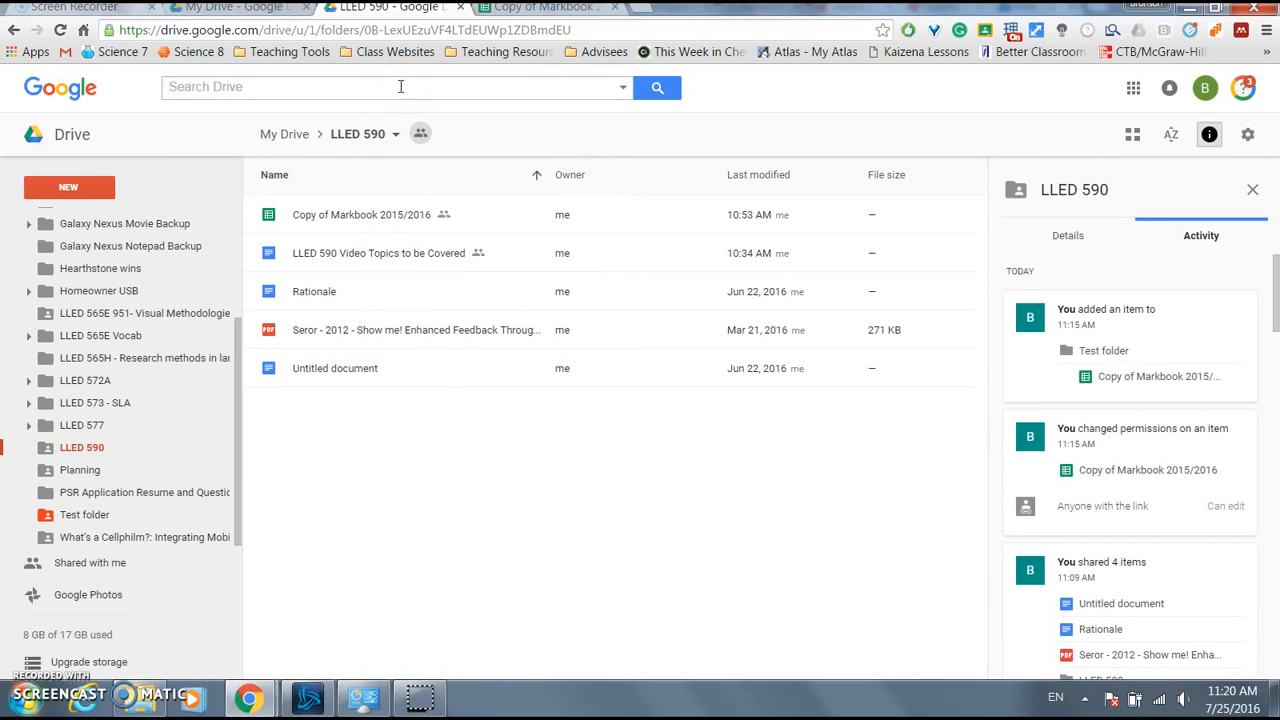
{"action": "left_click", "coordinate": [400, 86]}
{"action": "left_click", "coordinate": [521, 486]}
- Enter the search query '-untitled +topics' to list matching file suggestions
{"action": "left_click", "coordinate": [421, 88]}
{"action": "type", "text": "-untitled +topic"}
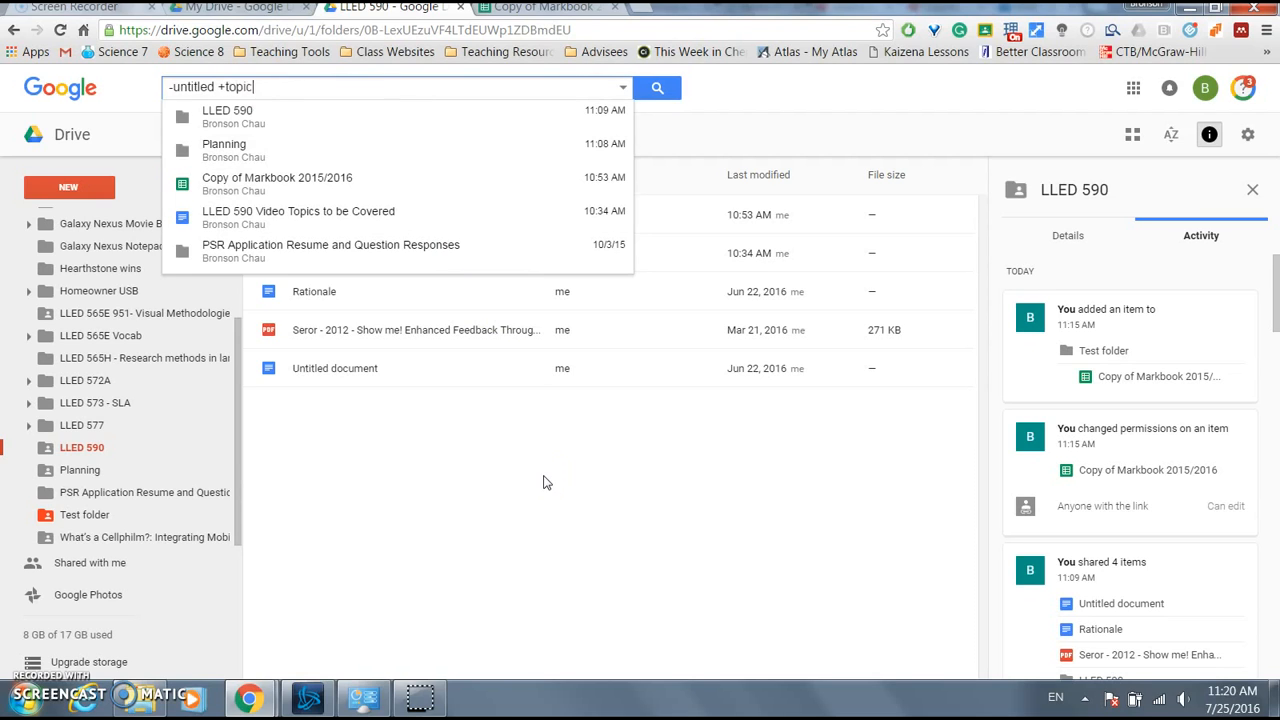
{"action": "type", "text": "s"}
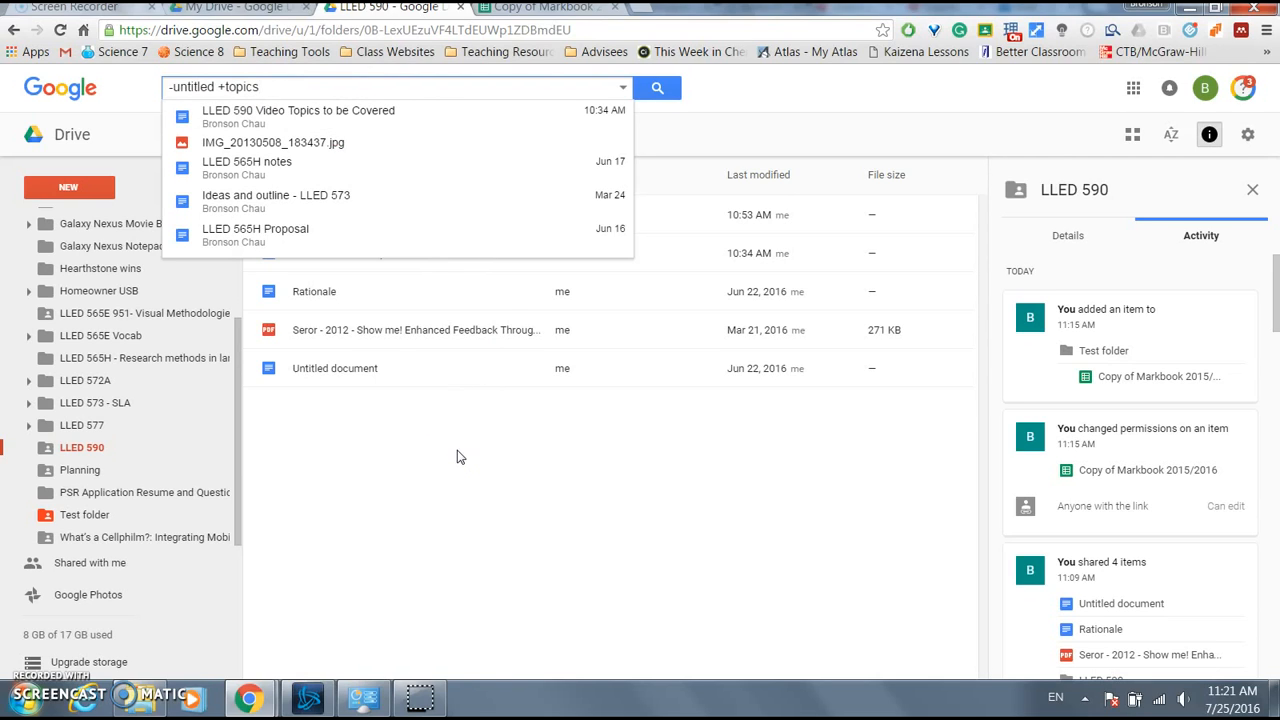
- Filter the -untitled +topics search to PDFs and preview the matching suggestions
{"action": "left_click", "coordinate": [624, 88]}
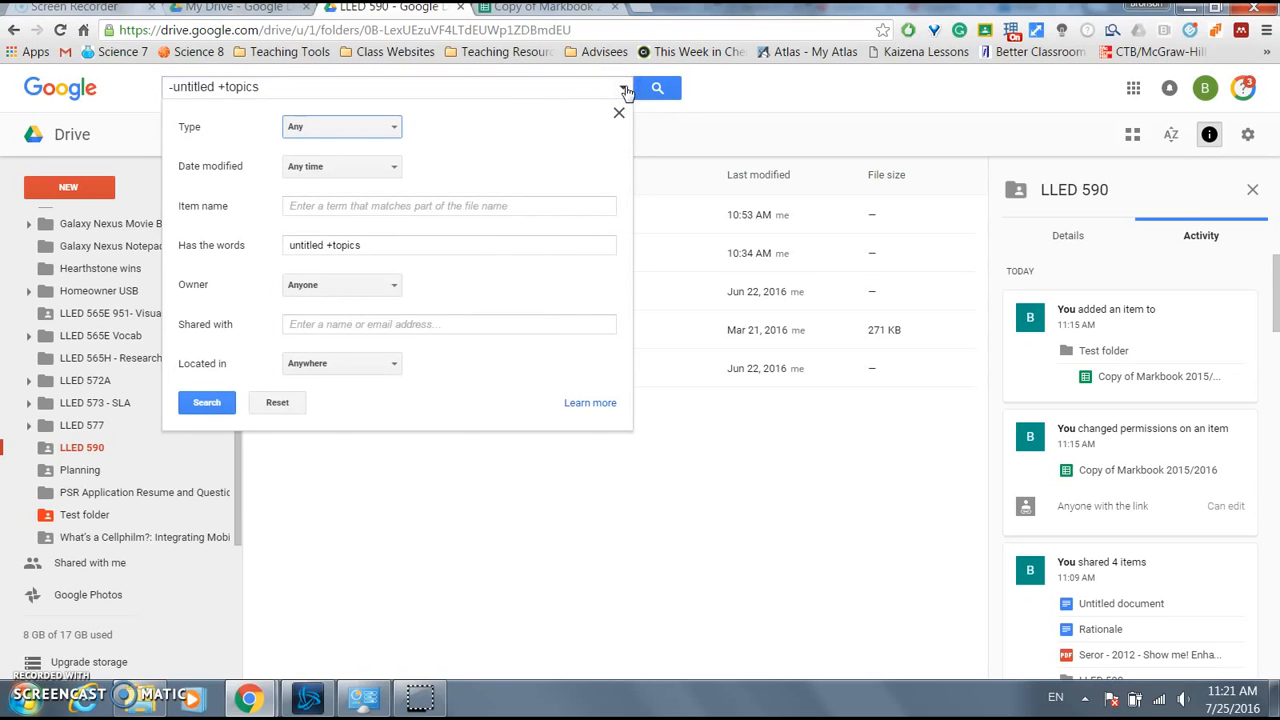
{"action": "left_click", "coordinate": [405, 127]}
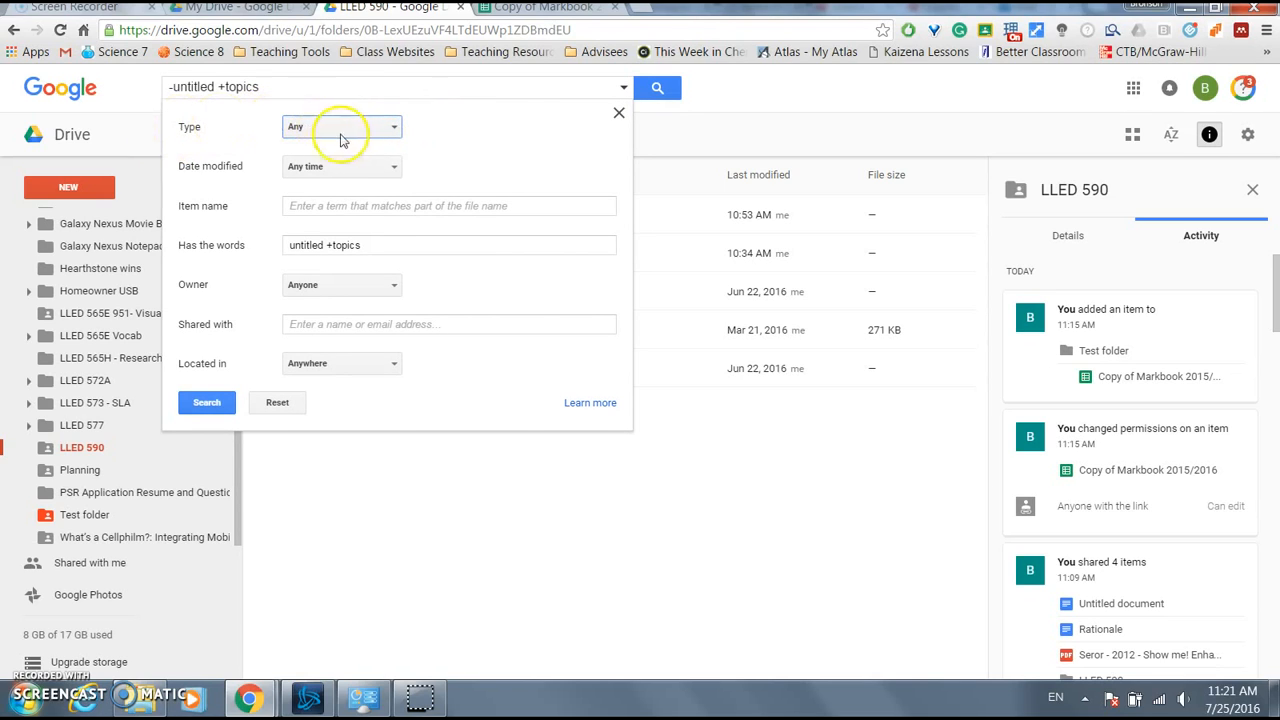
{"action": "left_click", "coordinate": [375, 127]}
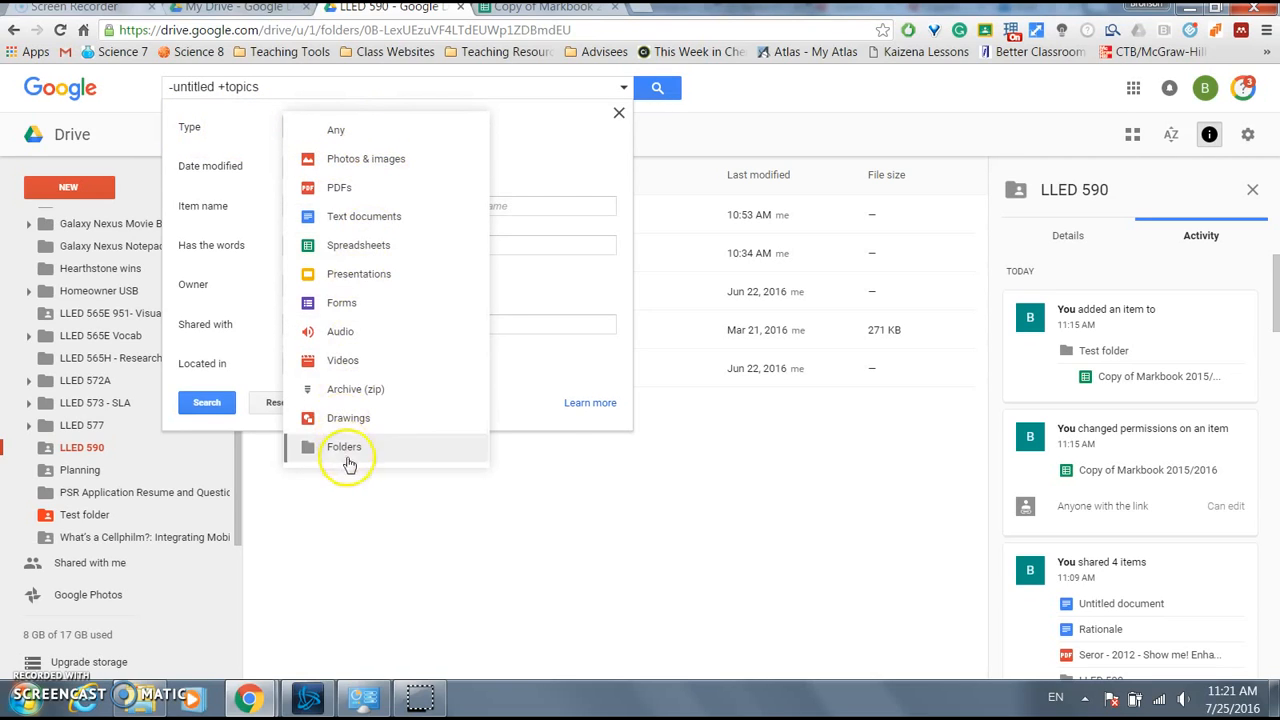
{"action": "left_click", "coordinate": [387, 188]}
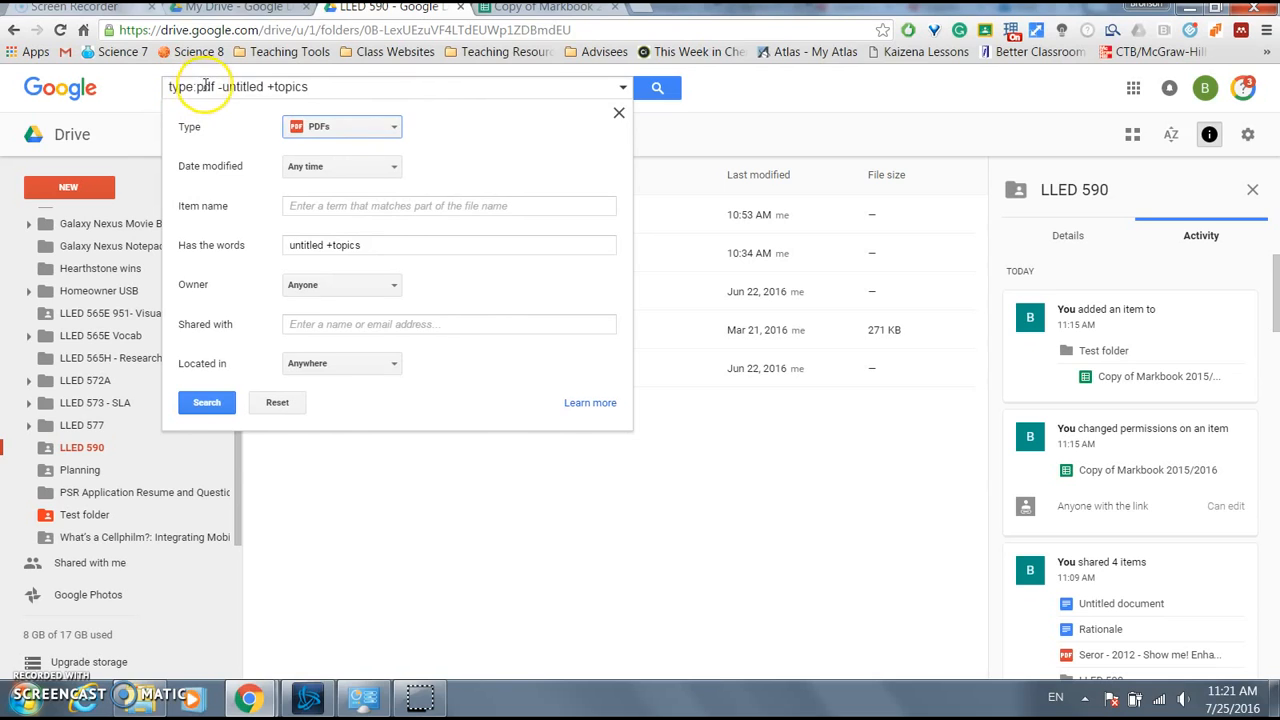
{"action": "left_click", "coordinate": [522, 84]}
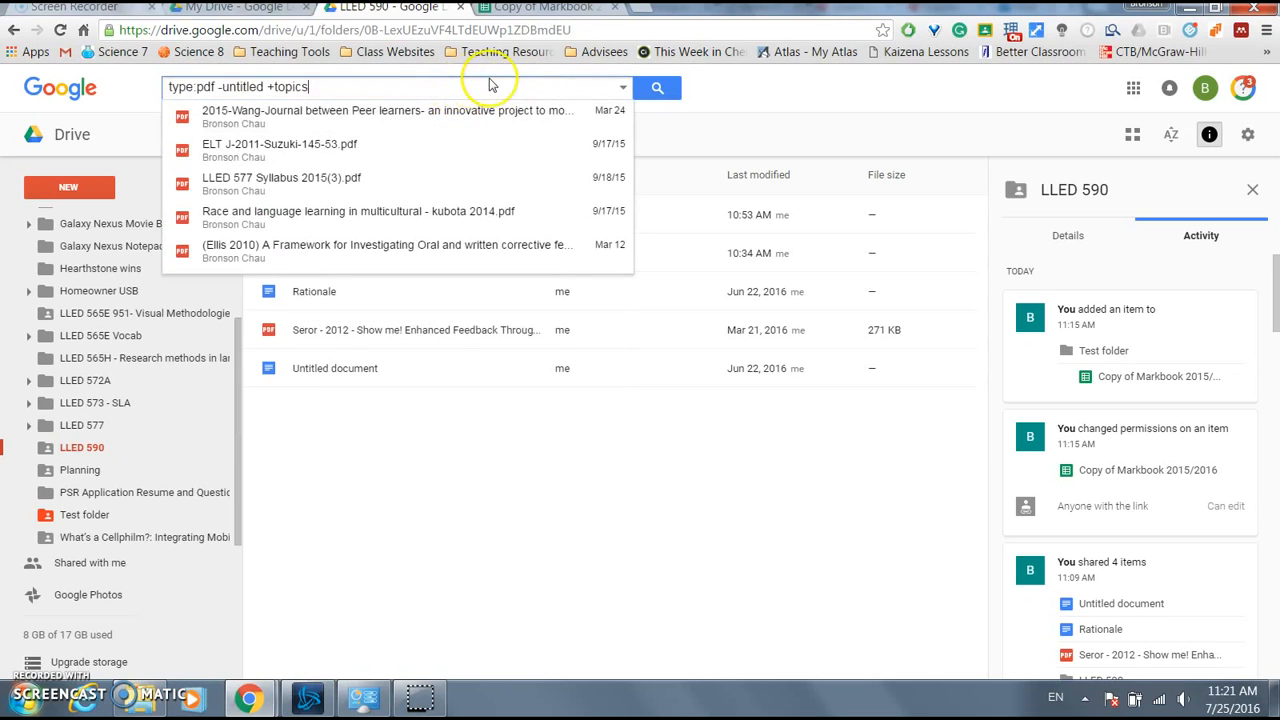
{"action": "left_click", "coordinate": [580, 522]}
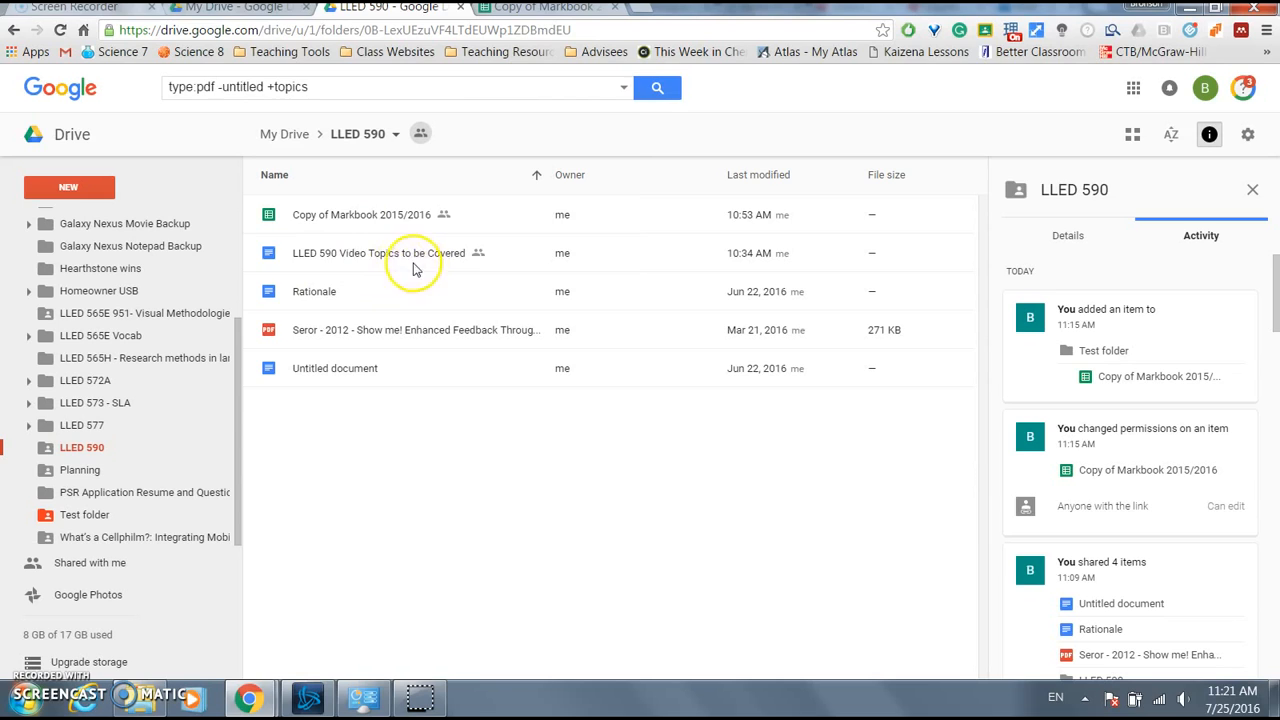
- Change the file type to Text documents, giving type:document -untitled +topics with five Docs suggested
{"action": "left_click", "coordinate": [623, 88]}
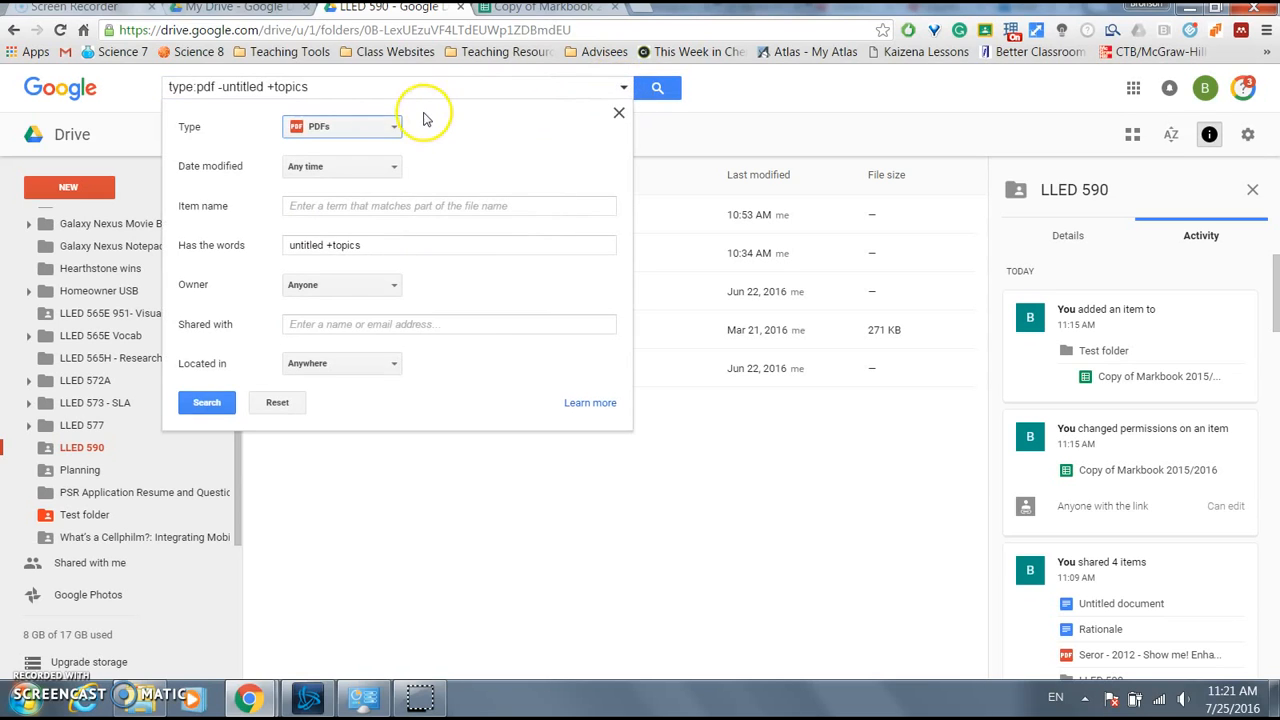
{"action": "left_click", "coordinate": [395, 128]}
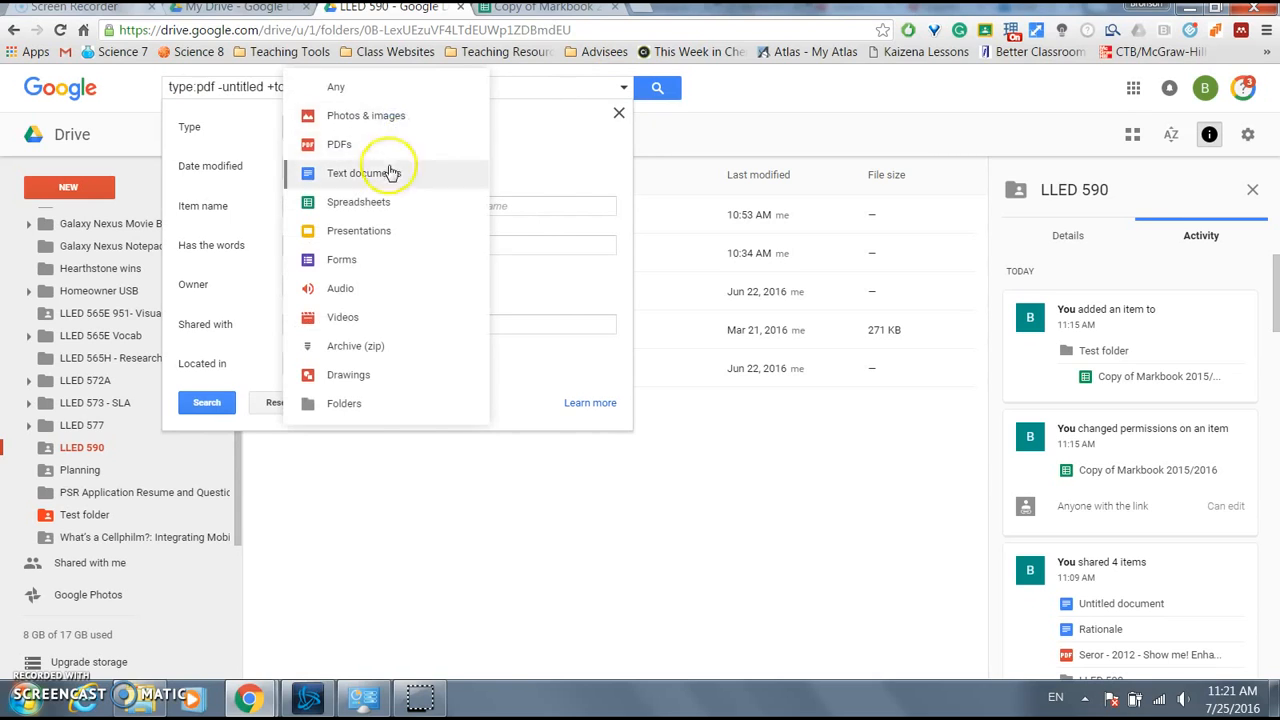
{"action": "left_click", "coordinate": [390, 172]}
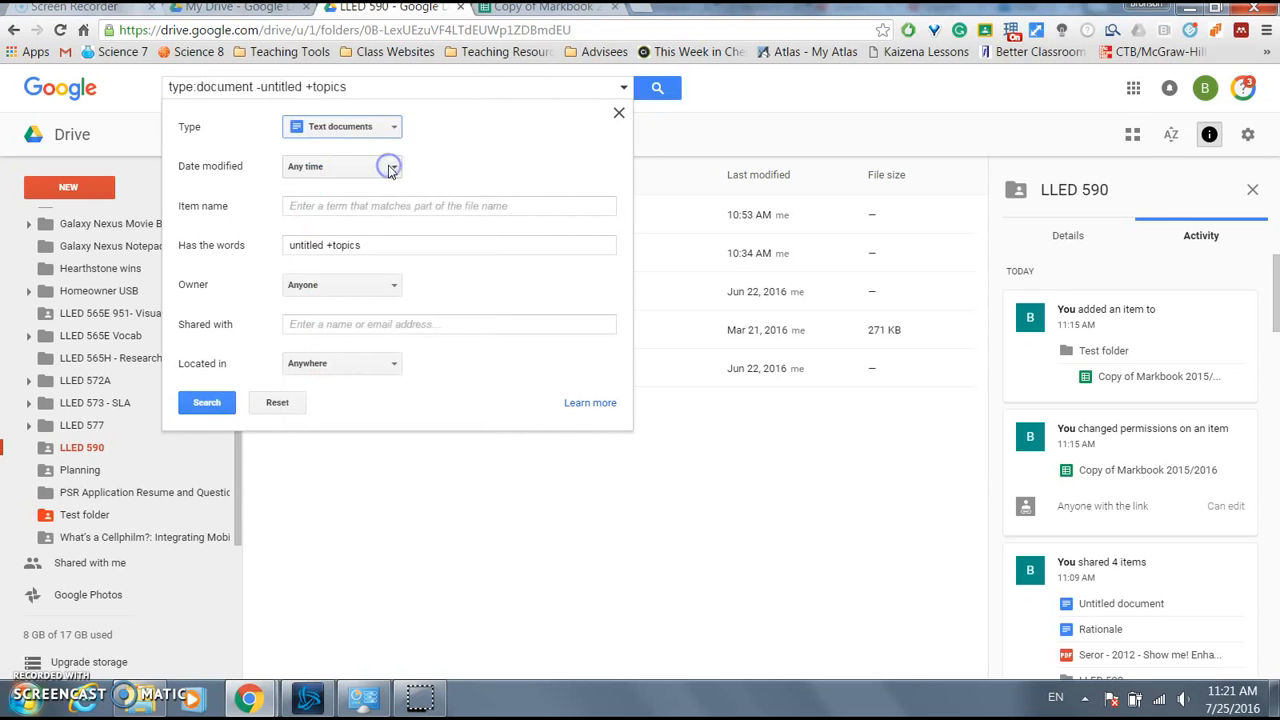
{"action": "left_click", "coordinate": [384, 89]}
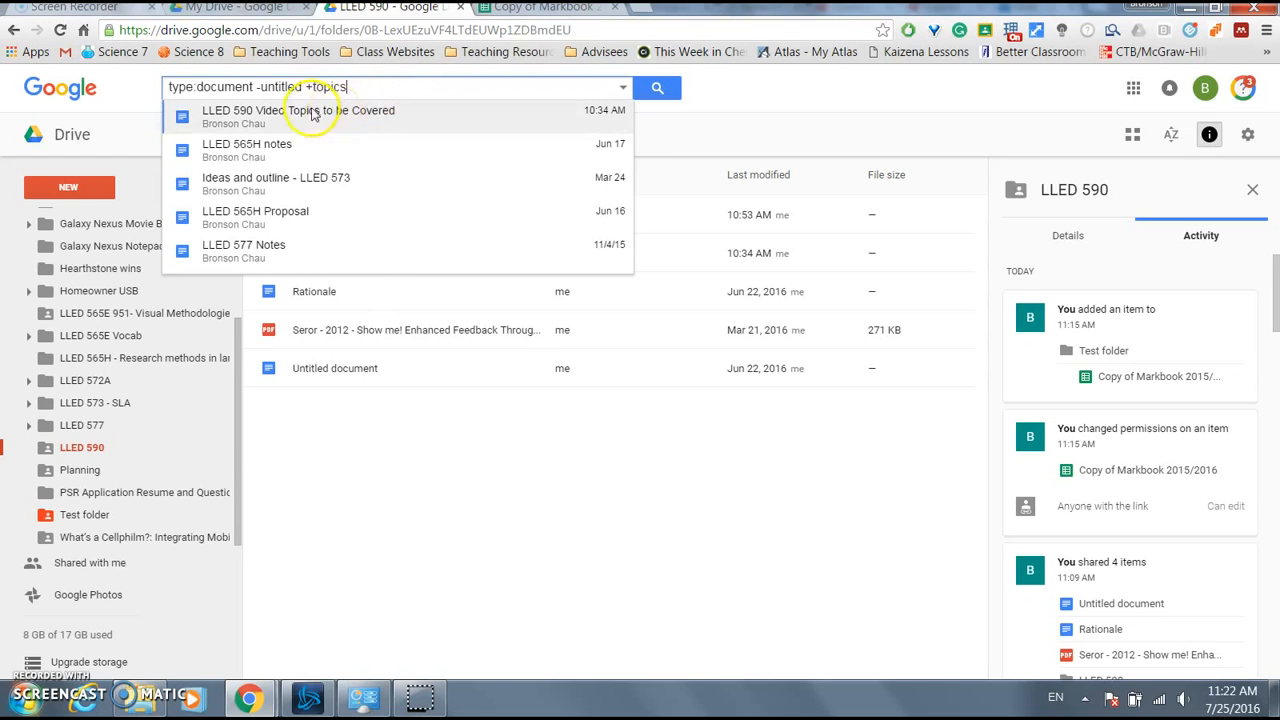
{"action": "left_click", "coordinate": [623, 87]}
- Browse the Date modified choices, including custom range, and the item name and words fields
{"action": "left_click", "coordinate": [368, 167]}
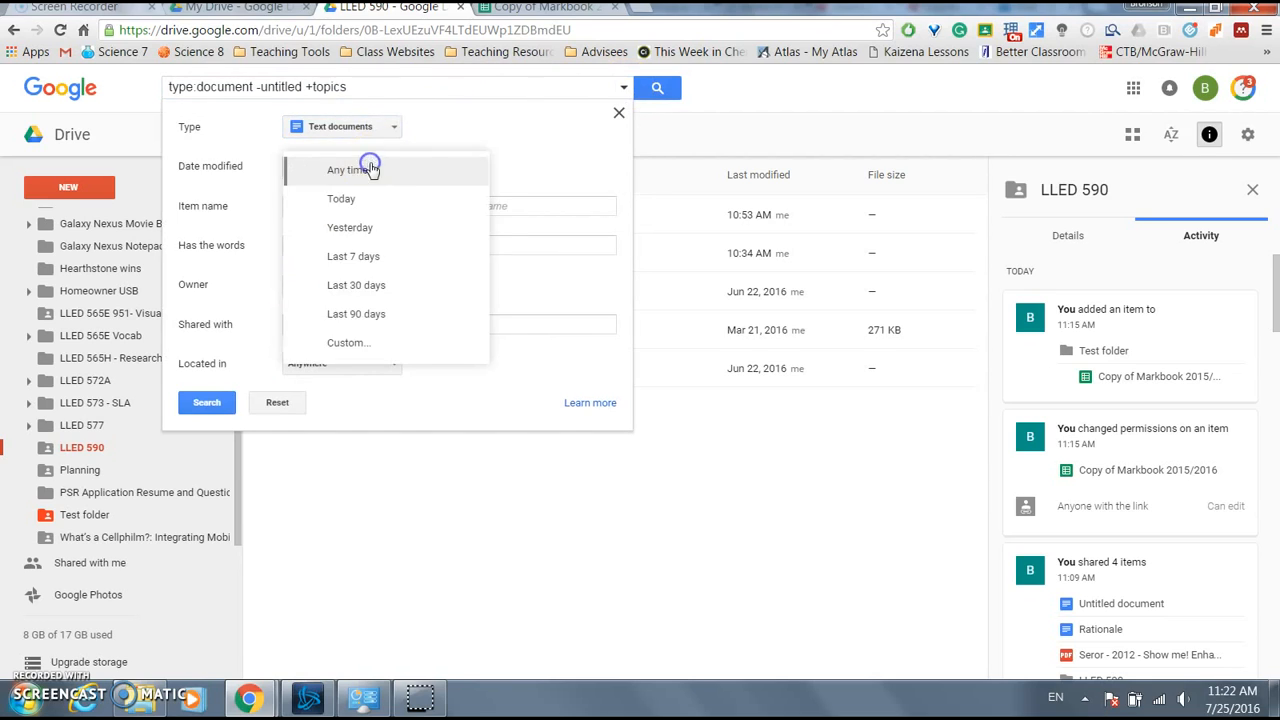
{"action": "left_click", "coordinate": [528, 180]}
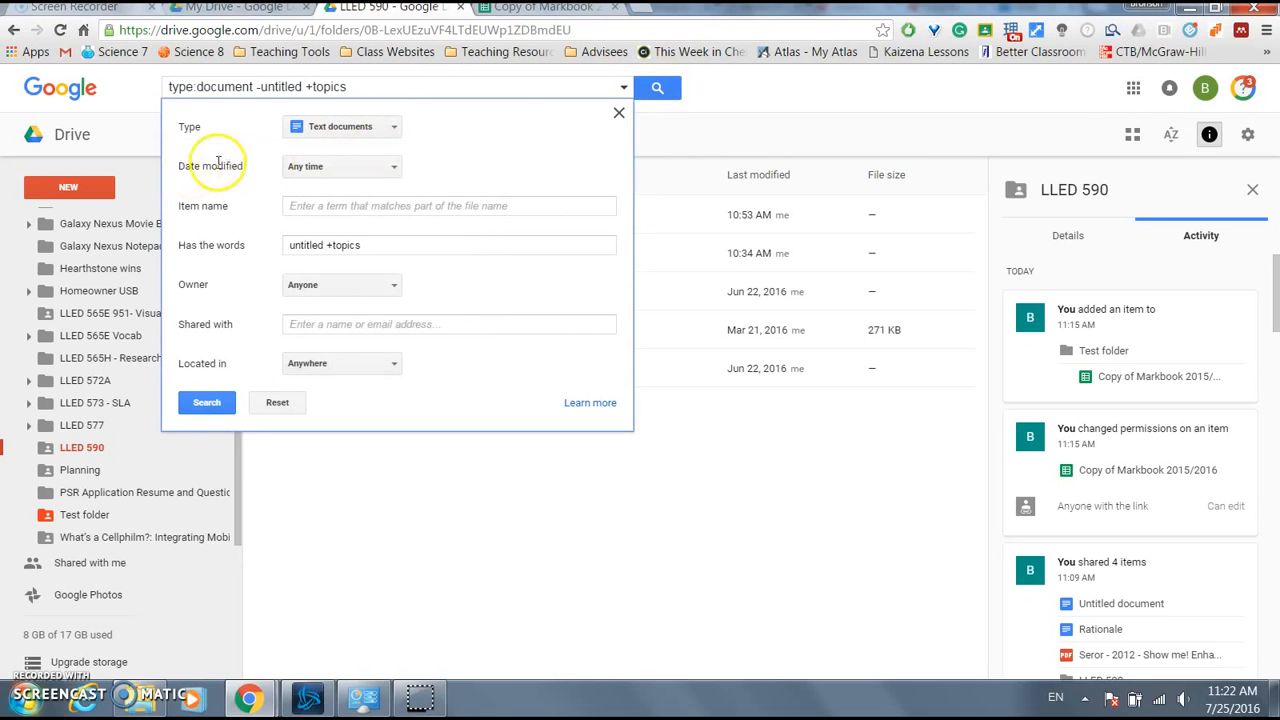
{"action": "left_click", "coordinate": [355, 167]}
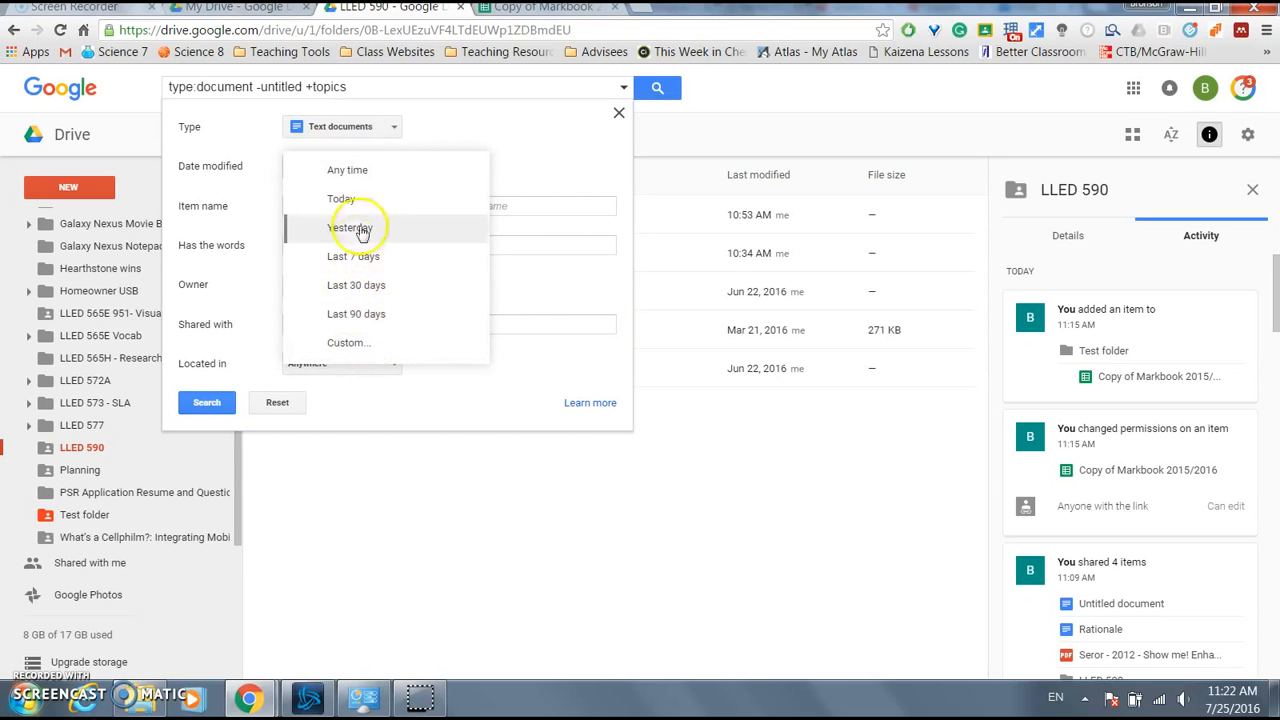
{"action": "left_click", "coordinate": [345, 342]}
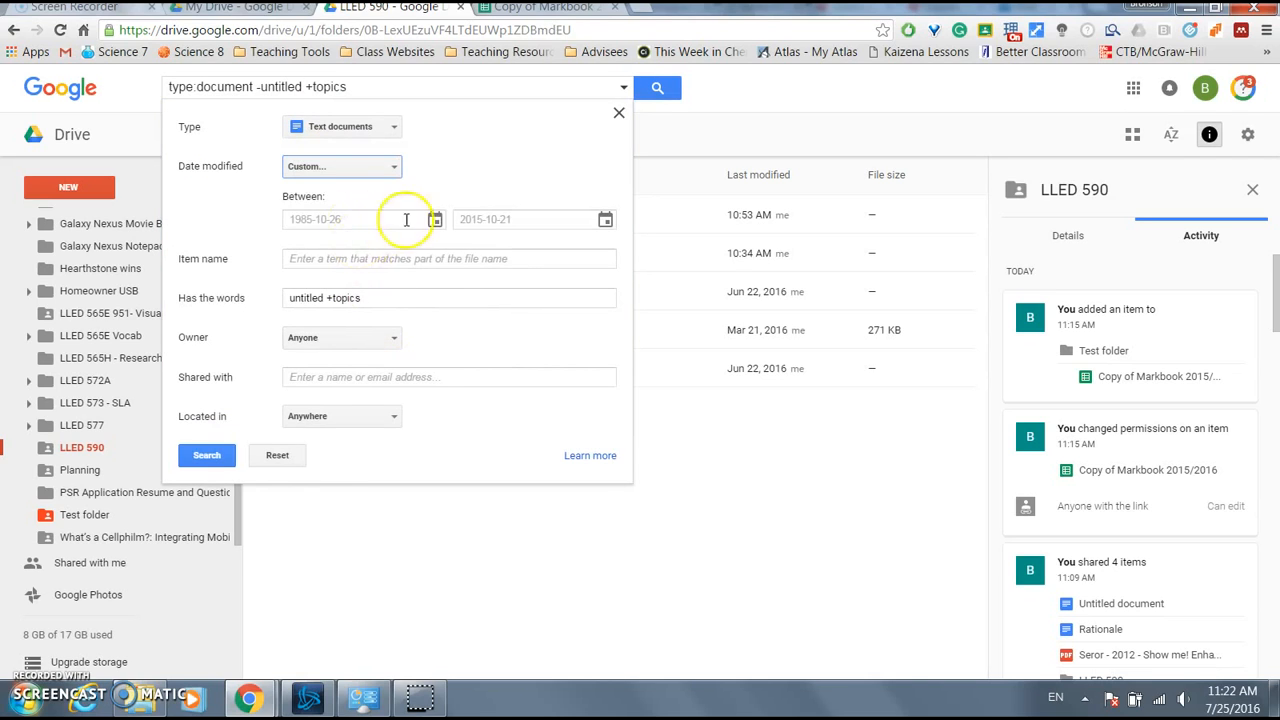
{"action": "left_click", "coordinate": [398, 262]}
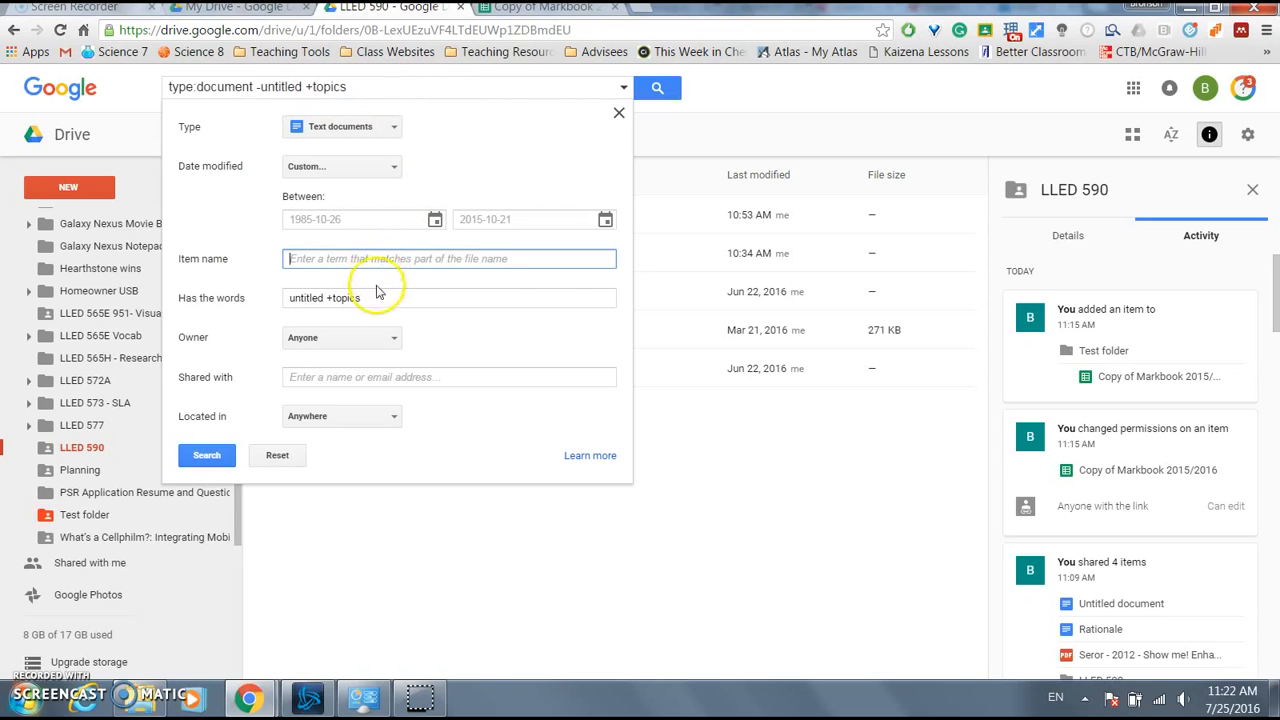
{"action": "left_click", "coordinate": [388, 294]}
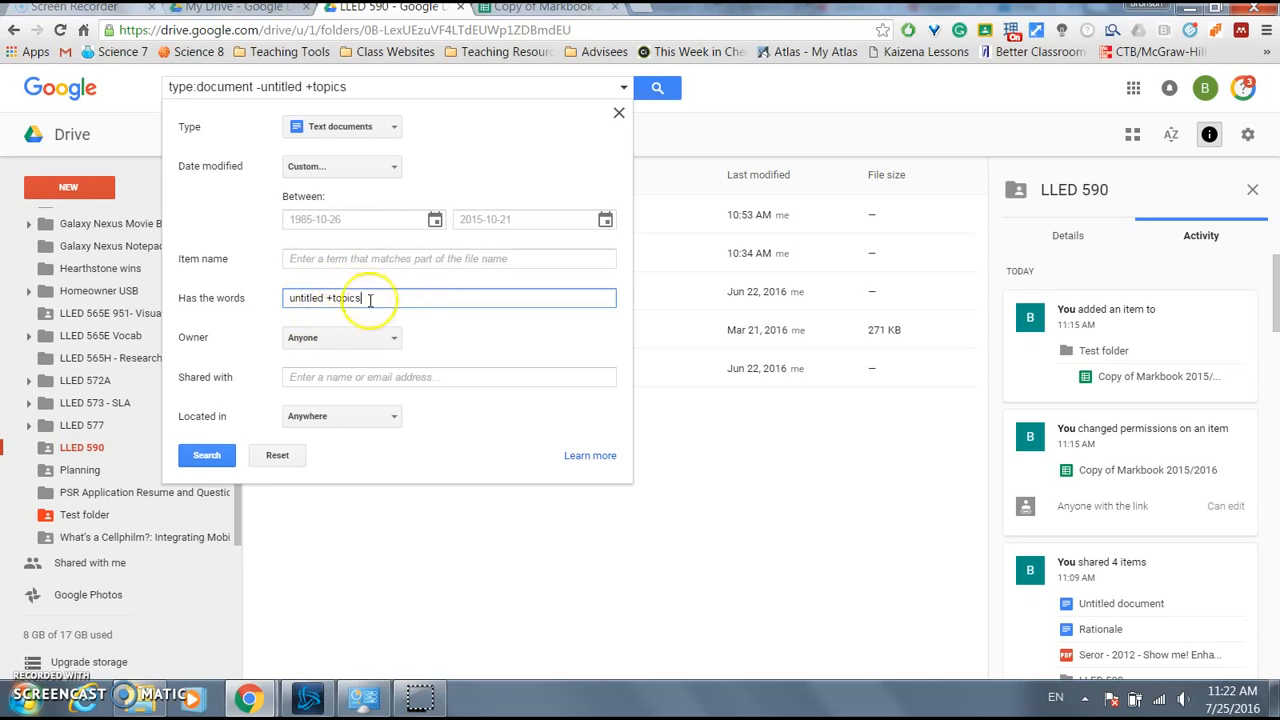
- Check the Owner choices, keeping Anyone, and the Shared with field
{"action": "left_click", "coordinate": [372, 340]}
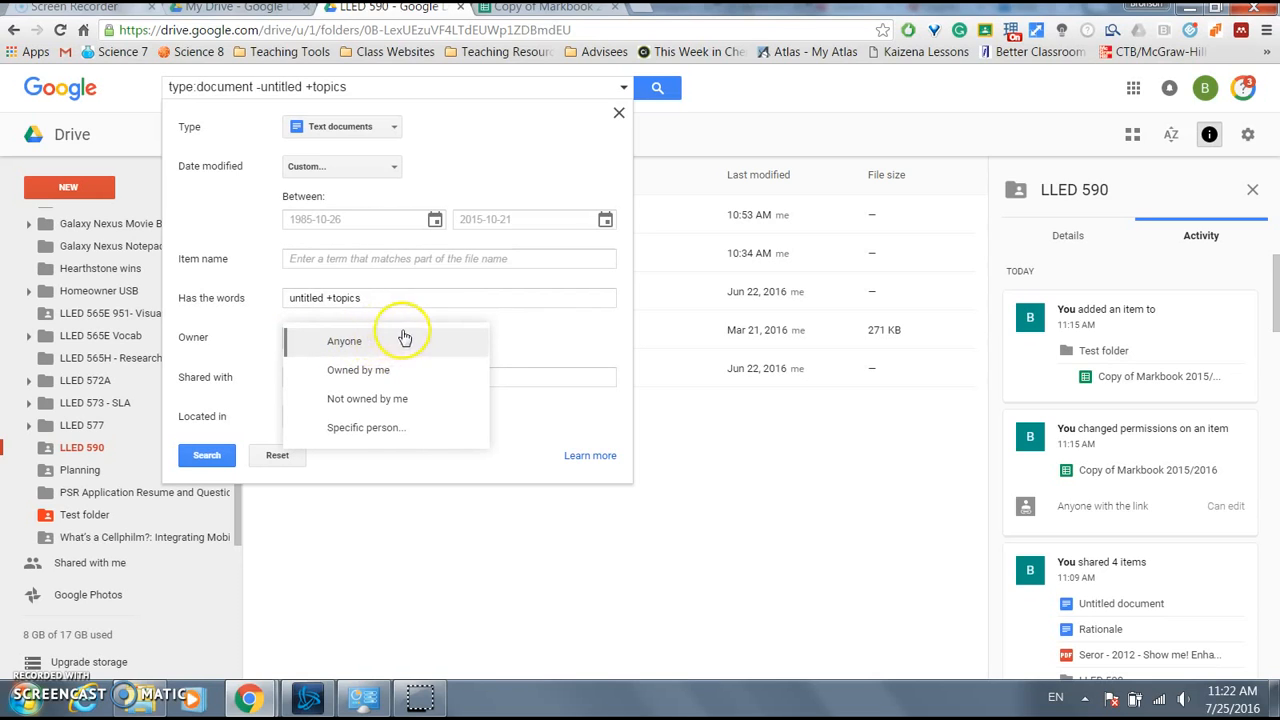
{"action": "key", "text": "Down"}
{"action": "key", "text": "Down"}
{"action": "left_click", "coordinate": [205, 325]}
{"action": "left_click", "coordinate": [470, 380]}
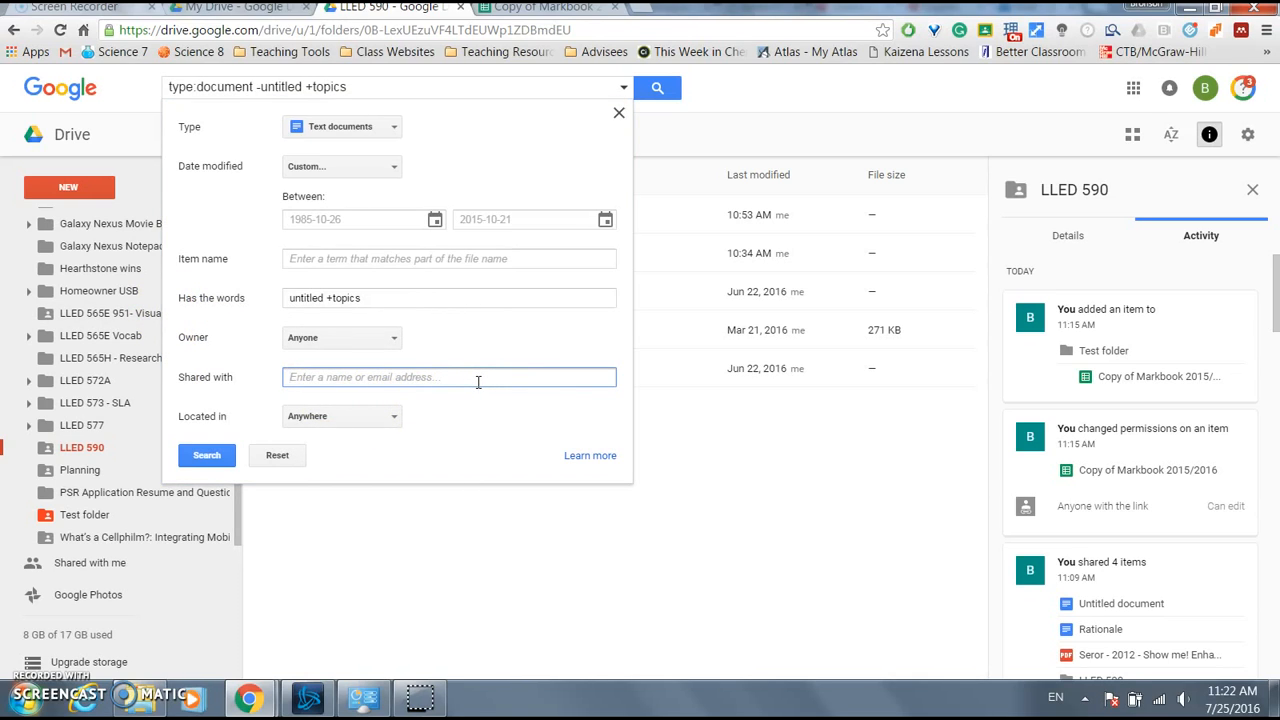
- Keep the location as Anywhere, reset all search filters and close the search options
{"action": "left_click", "coordinate": [391, 421]}
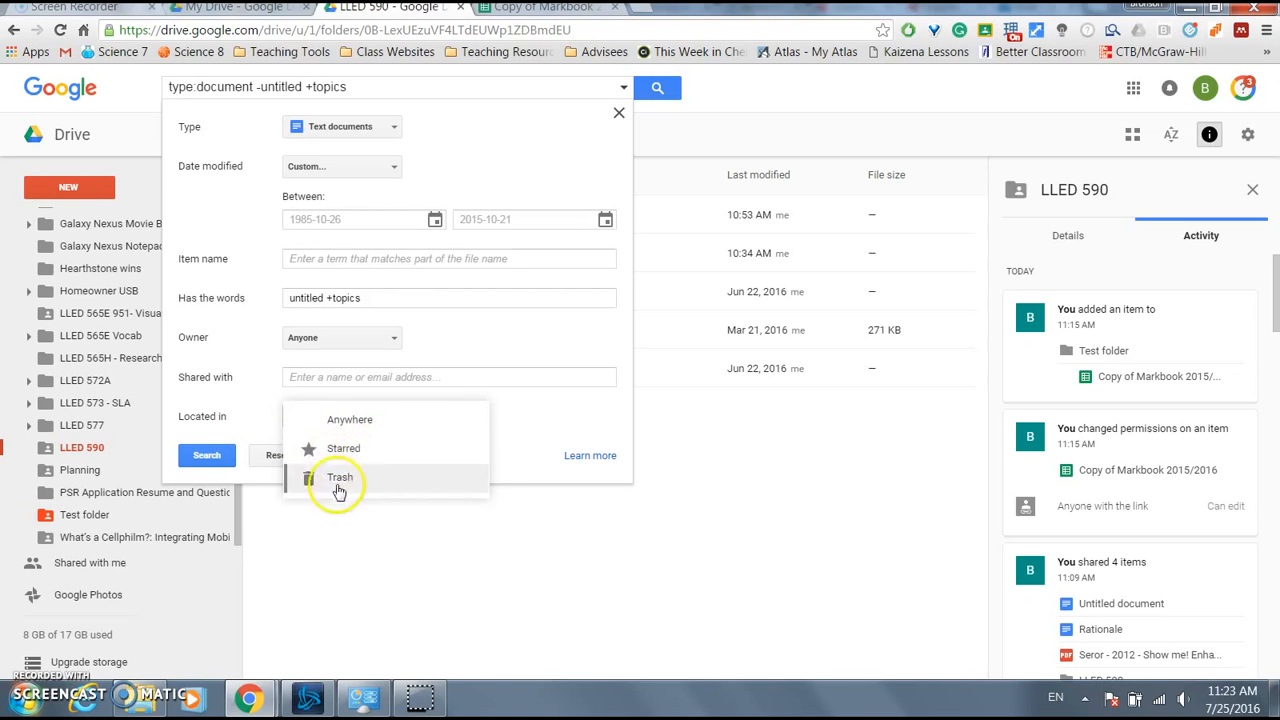
{"action": "left_click", "coordinate": [355, 420]}
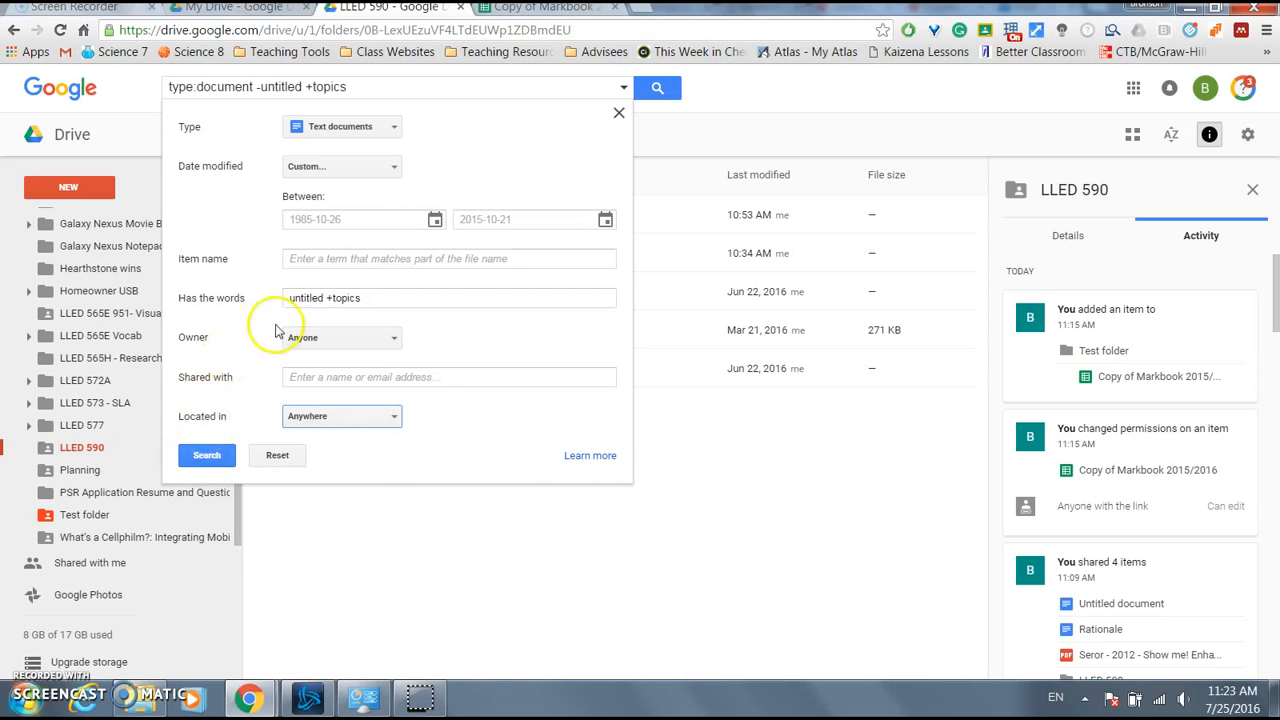
{"action": "left_click", "coordinate": [278, 456]}
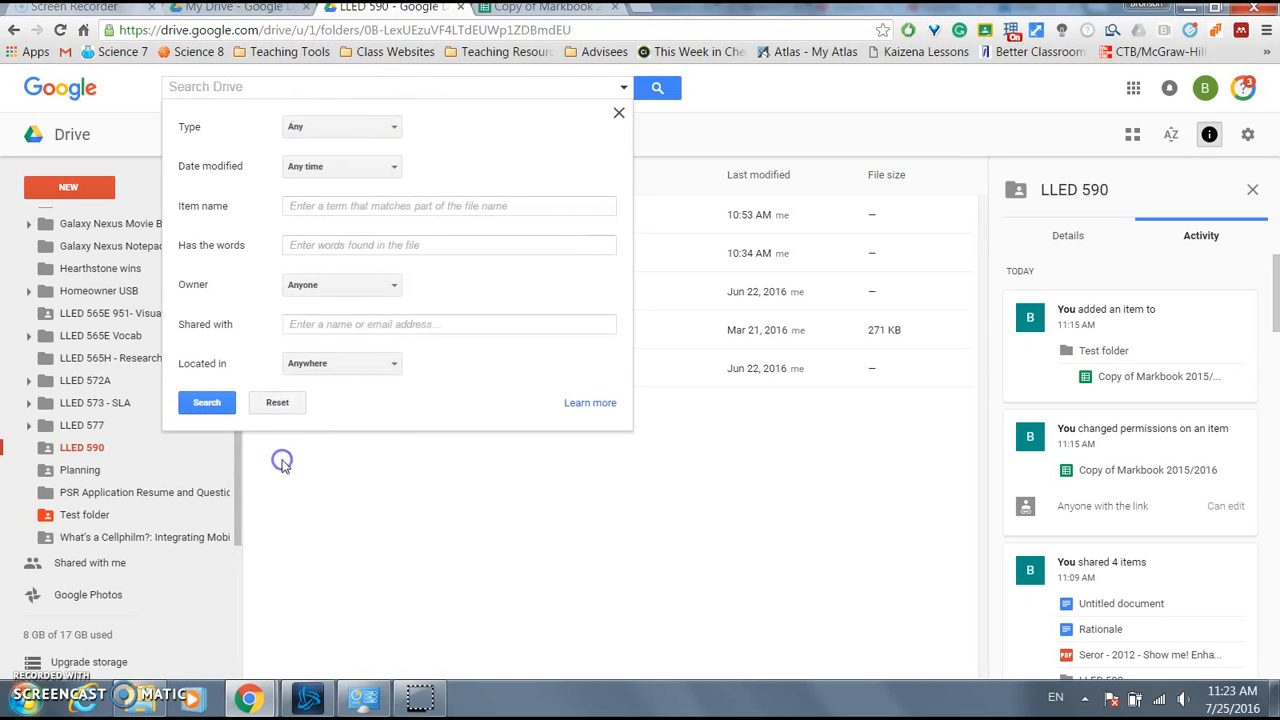
{"action": "left_click", "coordinate": [619, 114]}
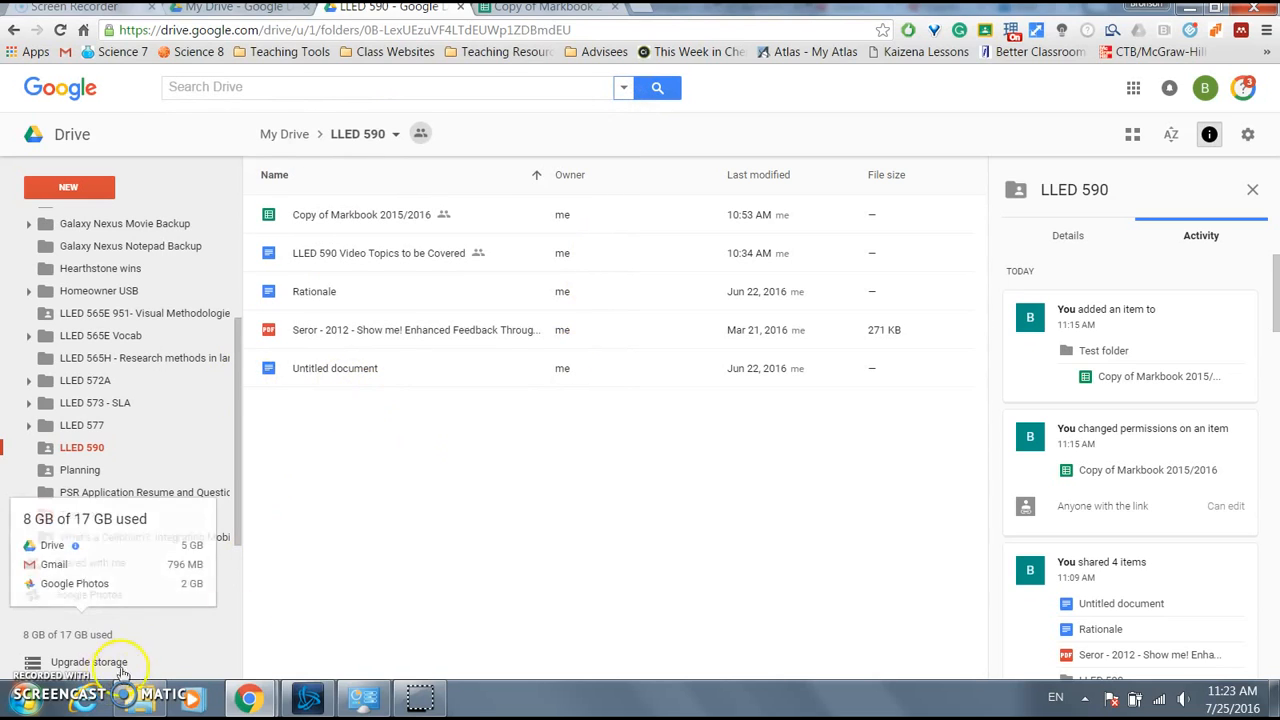
{"action": "left_click", "coordinate": [455, 476]}
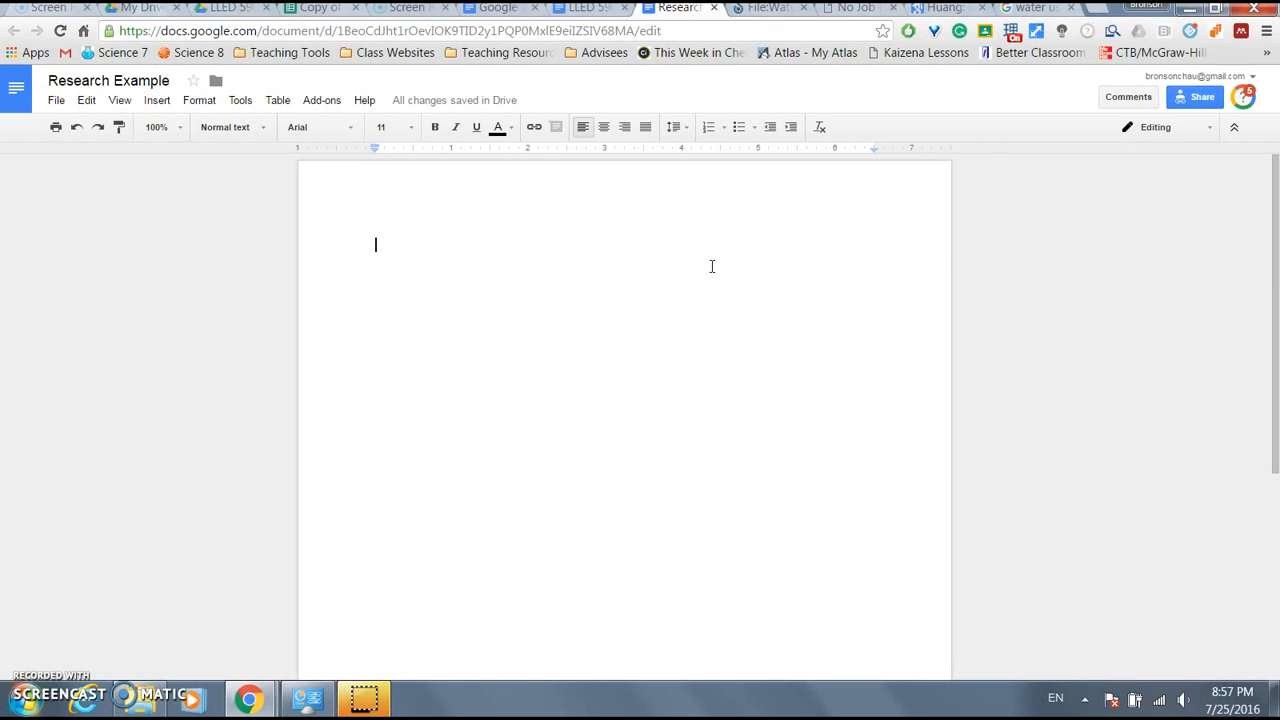
- Search the web for 'water usage' in a new tab, then return to Research Example
{"action": "key", "text": "ctrl+t"}
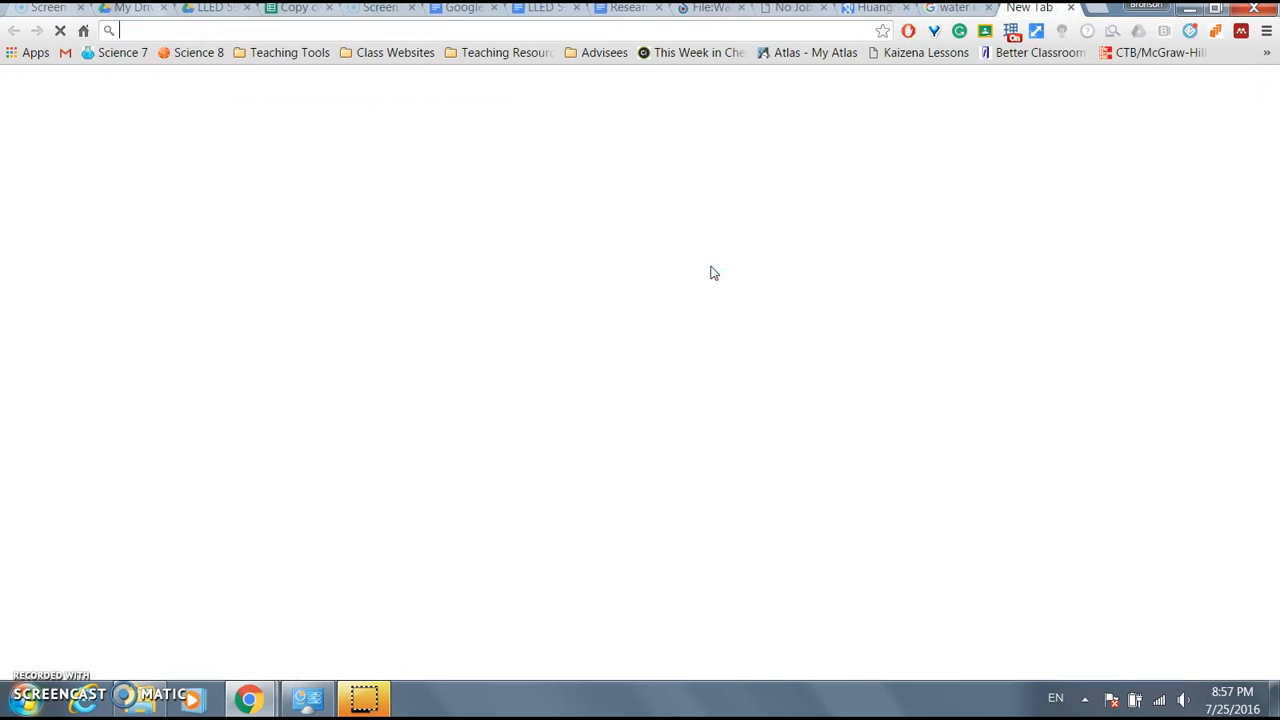
{"action": "type", "text": "water usage"}
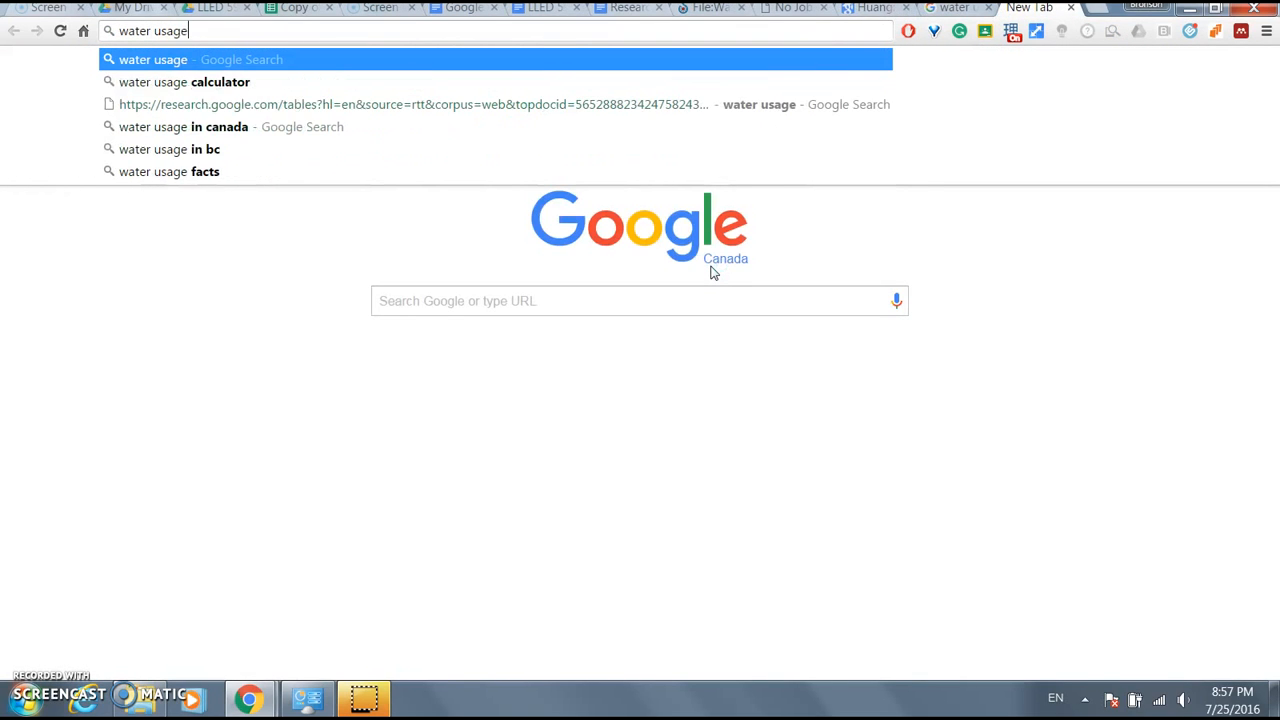
{"action": "key", "text": "Return"}
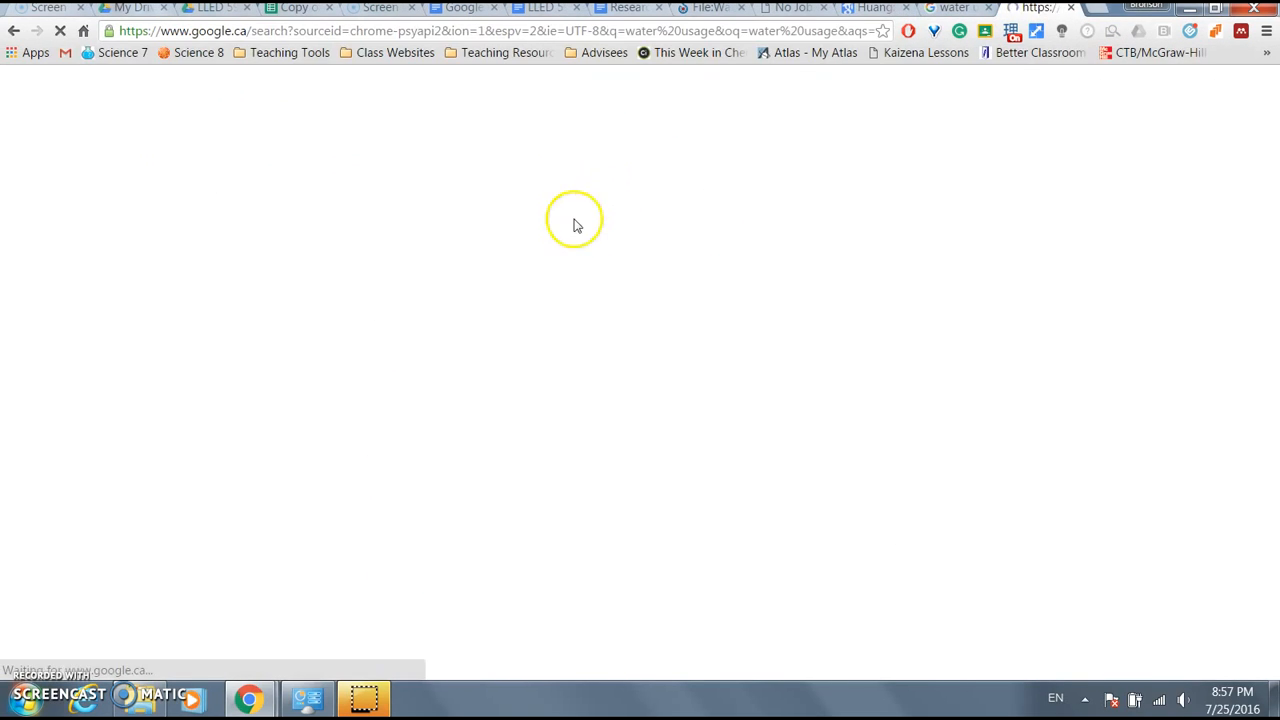
{"action": "left_click", "coordinate": [622, 10]}
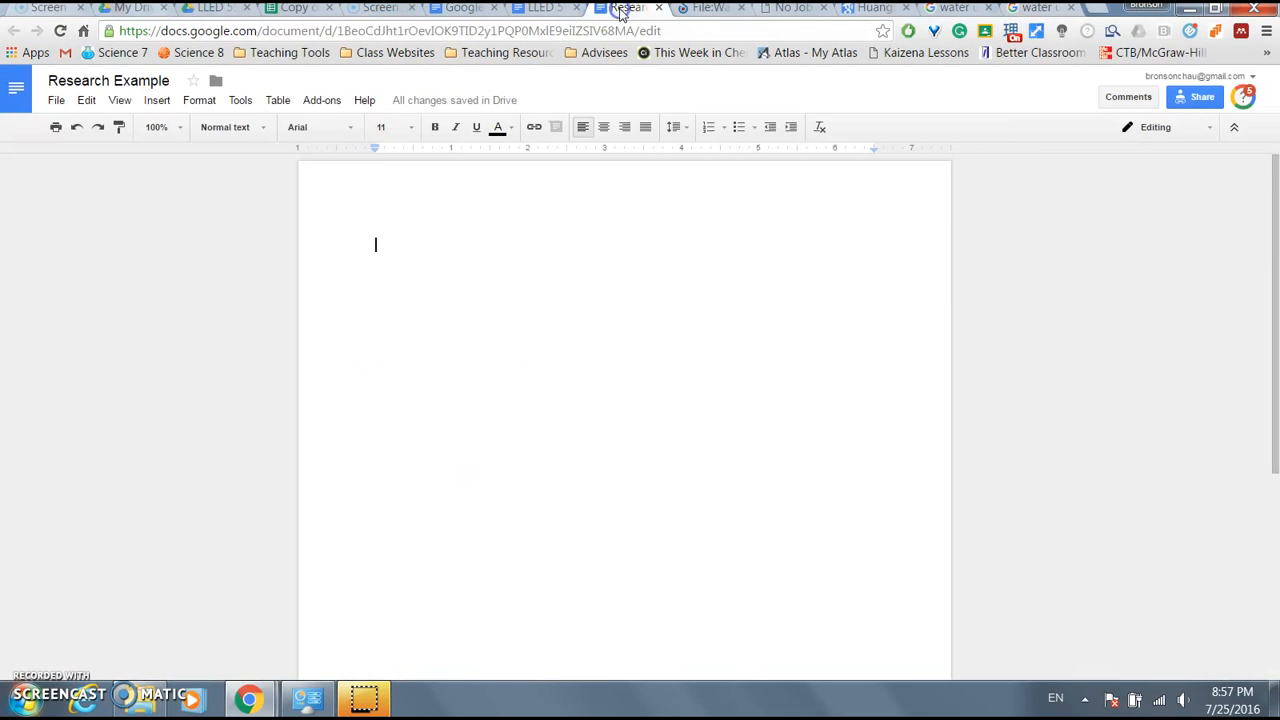
- Open the Research panel and search water usage restricted to site:edu
{"action": "left_click", "coordinate": [240, 101]}
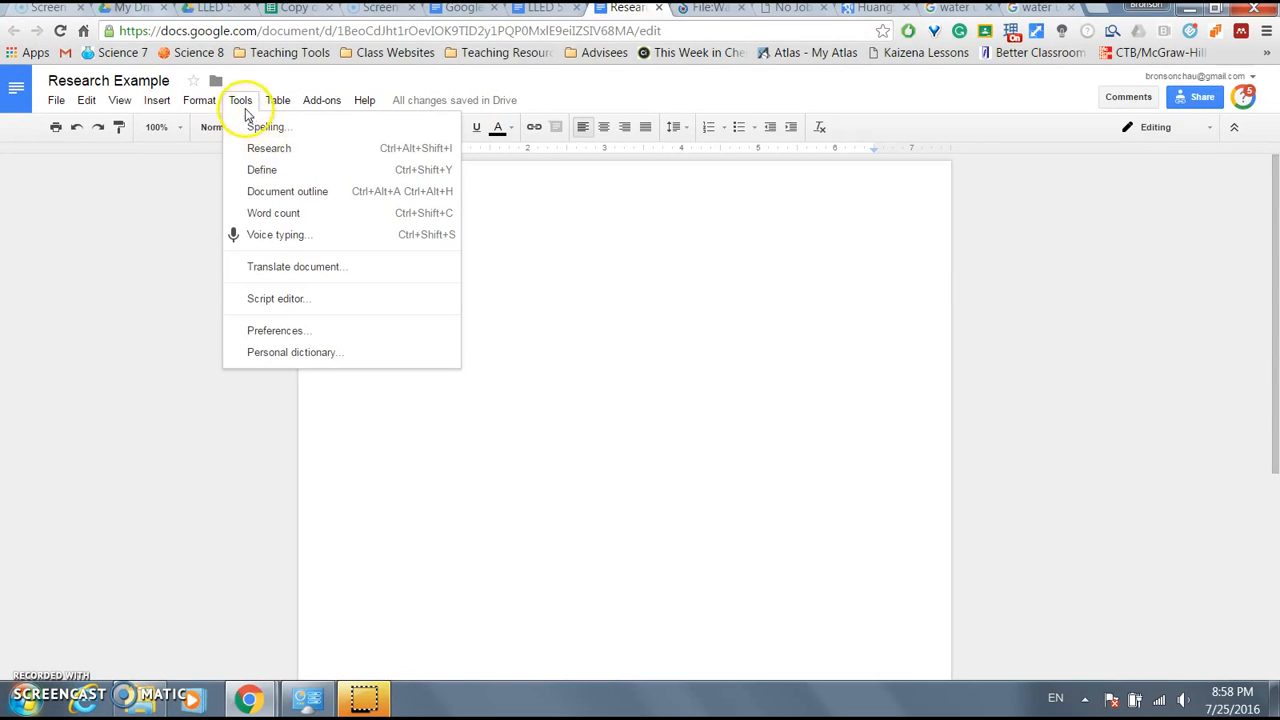
{"action": "left_click", "coordinate": [266, 148]}
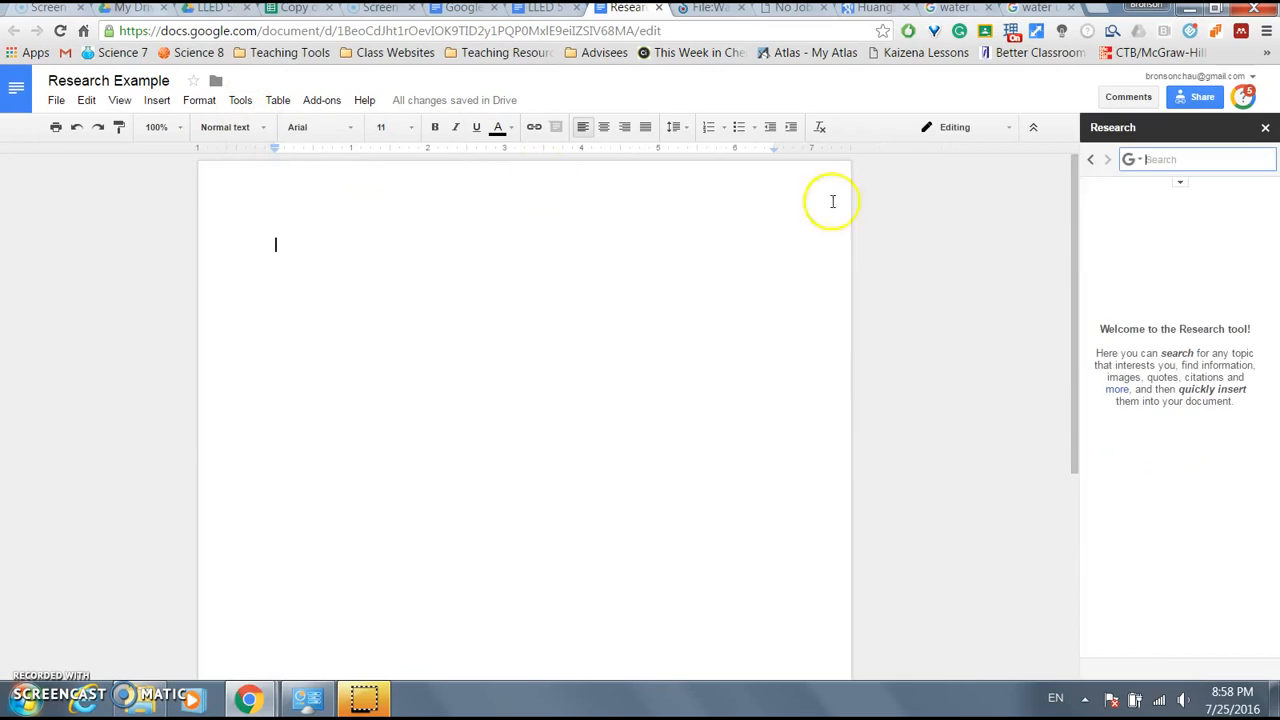
{"action": "left_click", "coordinate": [1170, 160]}
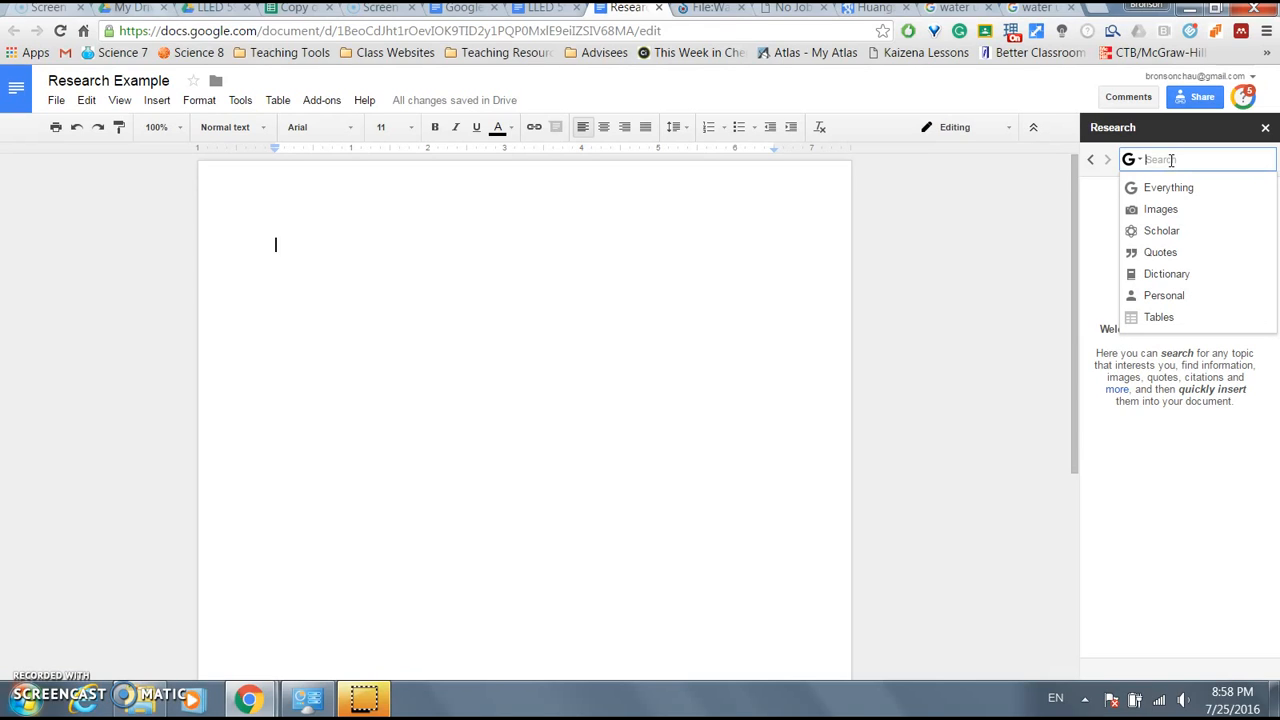
{"action": "type", "text": "sl"}
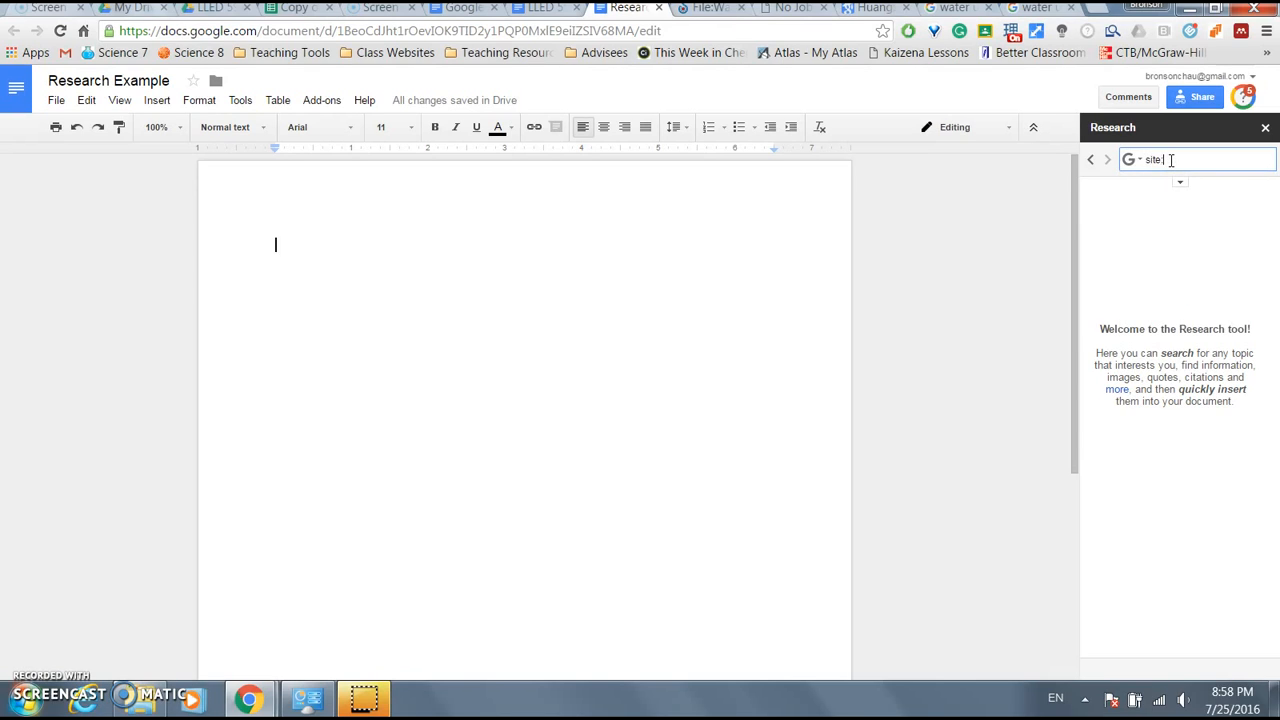
{"action": "key", "text": "Return"}
{"action": "left_click", "coordinate": [1224, 155]}
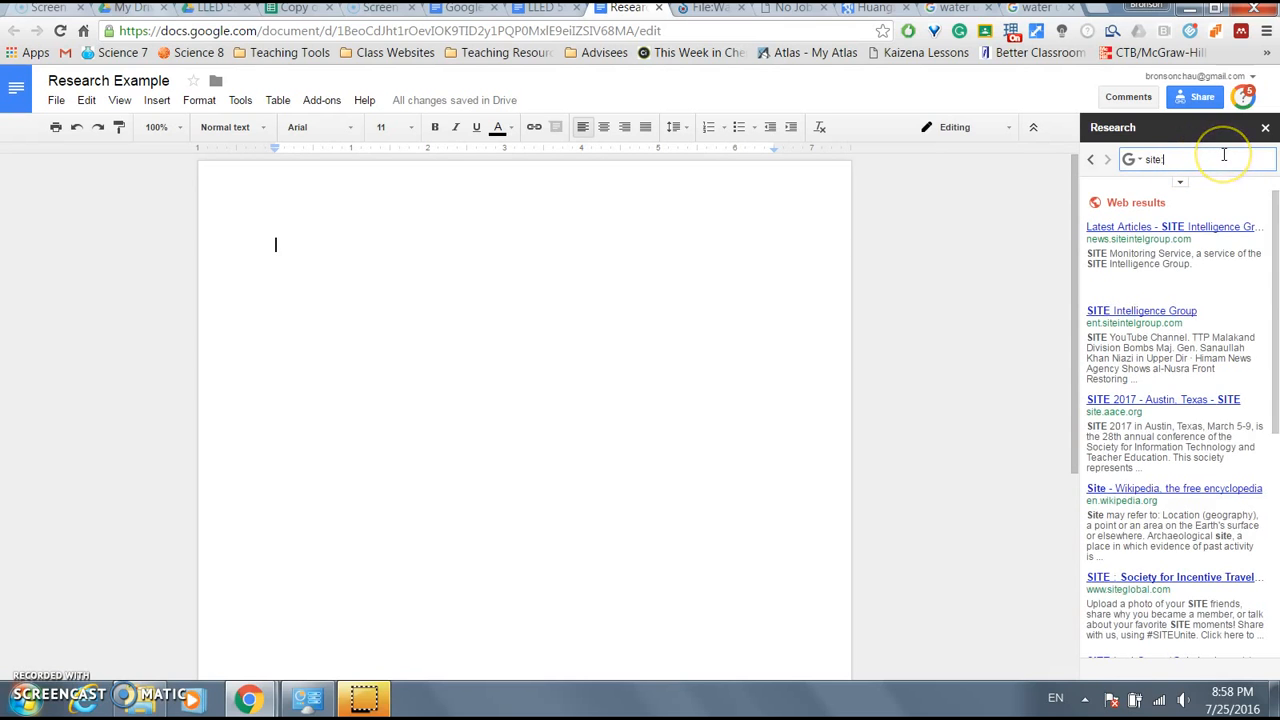
{"action": "type", "text": "edu water usage"}
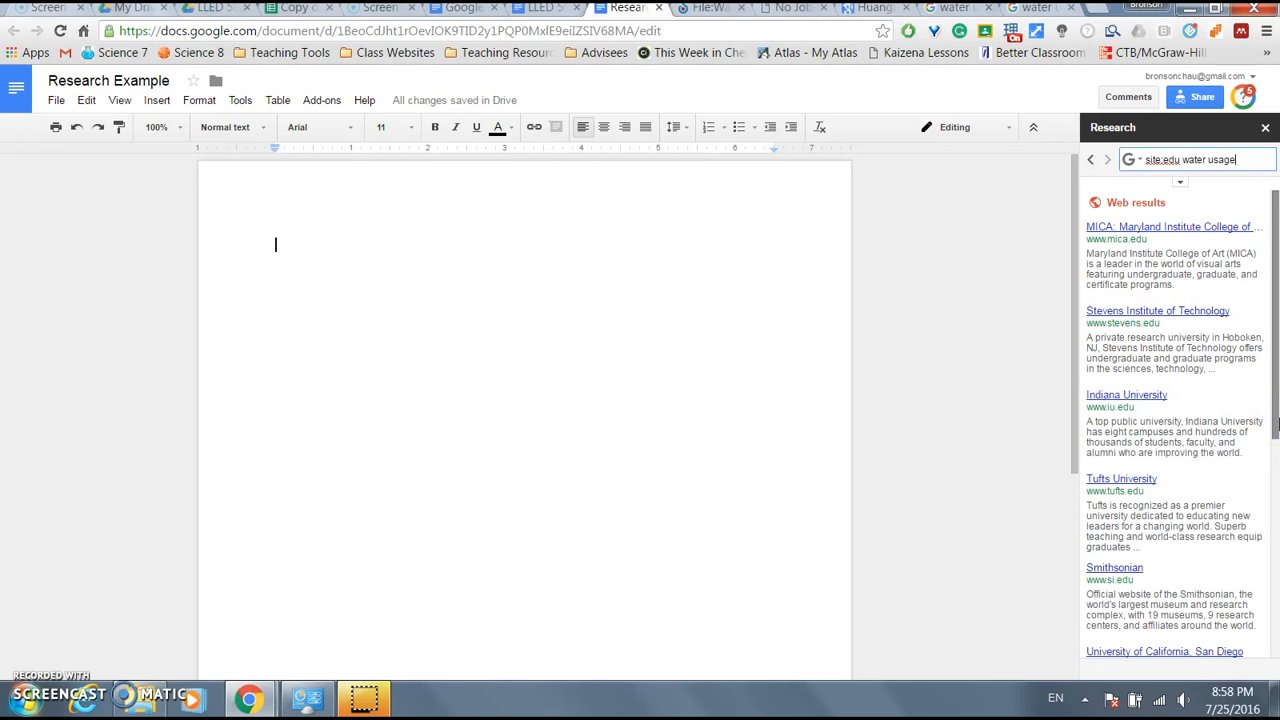
{"action": "key", "text": "Return"}
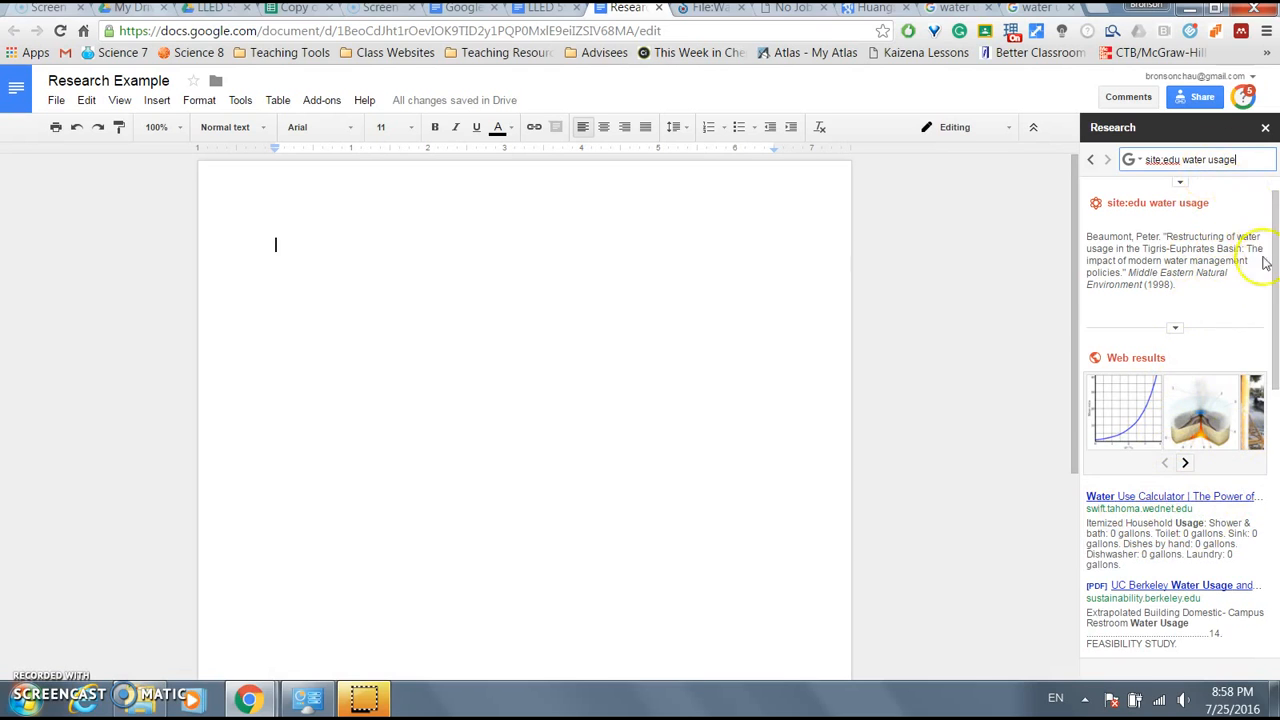
{"action": "scroll", "coordinate": [1214, 340], "scroll_direction": "down", "scroll_amount": 3}
{"action": "scroll", "coordinate": [1150, 400], "scroll_direction": "up", "scroll_amount": 3}
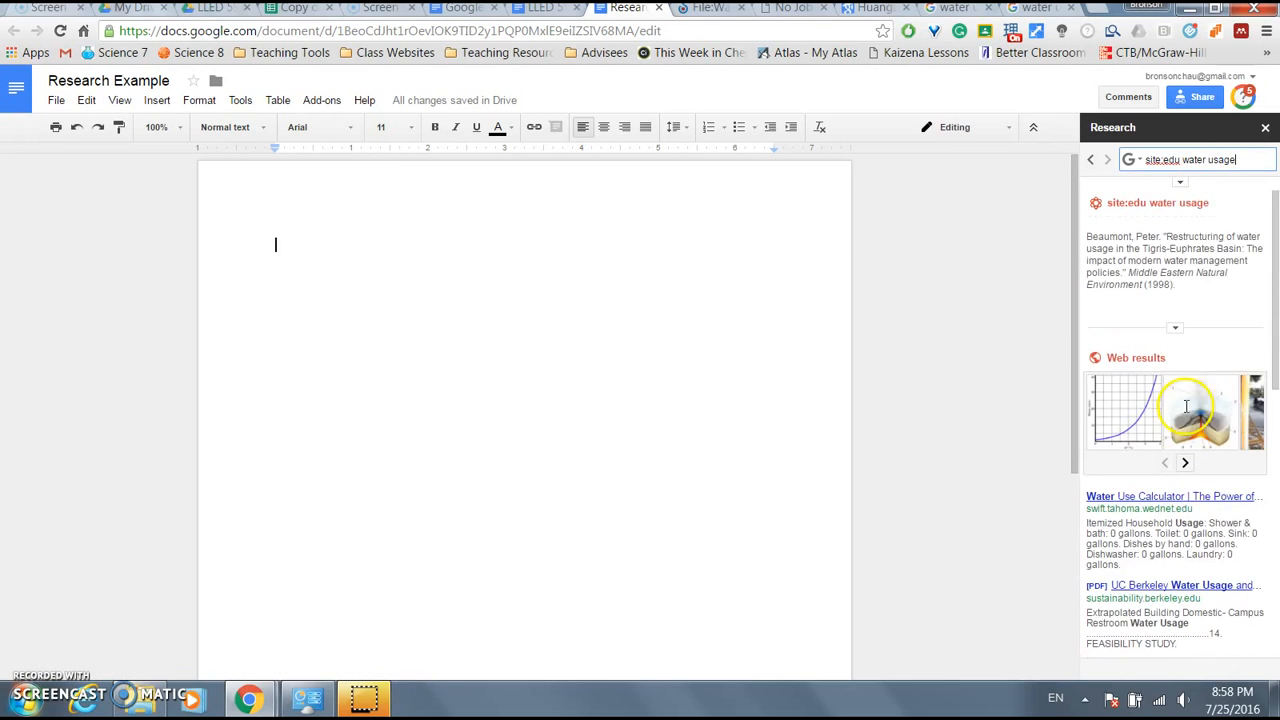
- Rerun the water usage research limited to site:gov and review the results
{"action": "left_click", "coordinate": [1177, 160]}
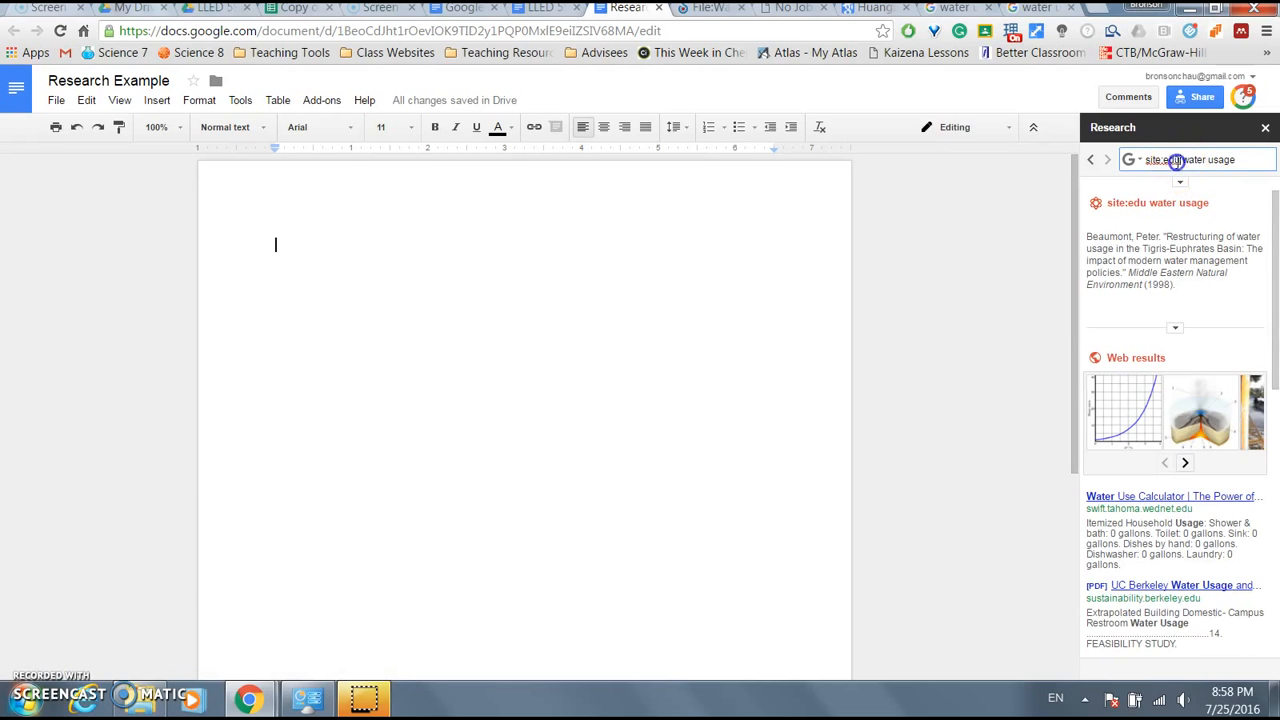
{"action": "type", "text": "gov"}
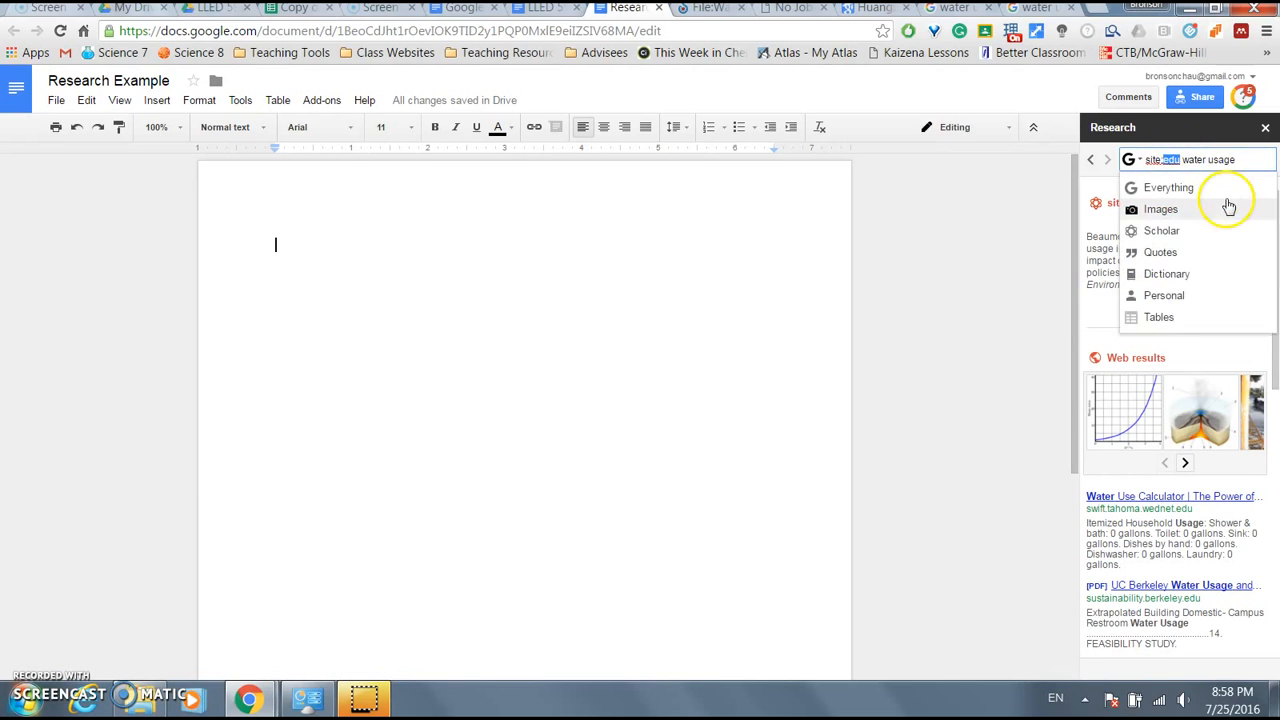
{"action": "key", "text": "Return"}
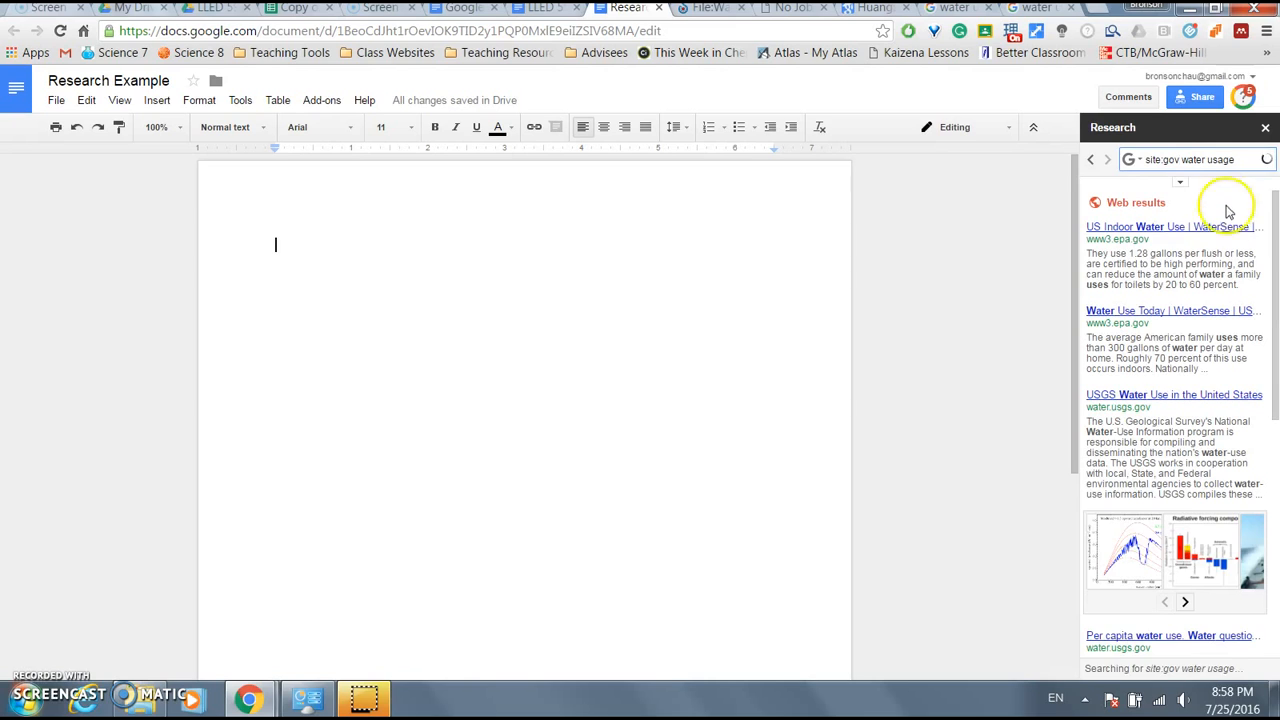
{"action": "mouse_move", "coordinate": [1157, 251]}
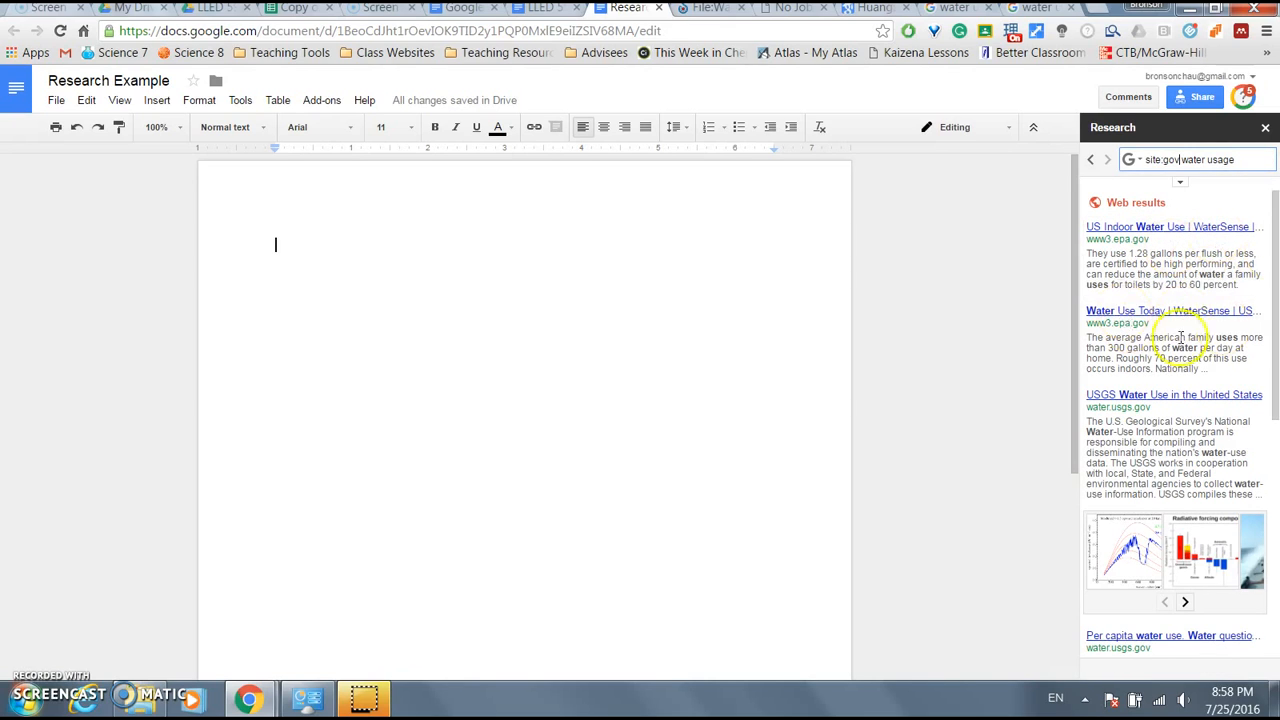
{"action": "mouse_move", "coordinate": [1212, 398]}
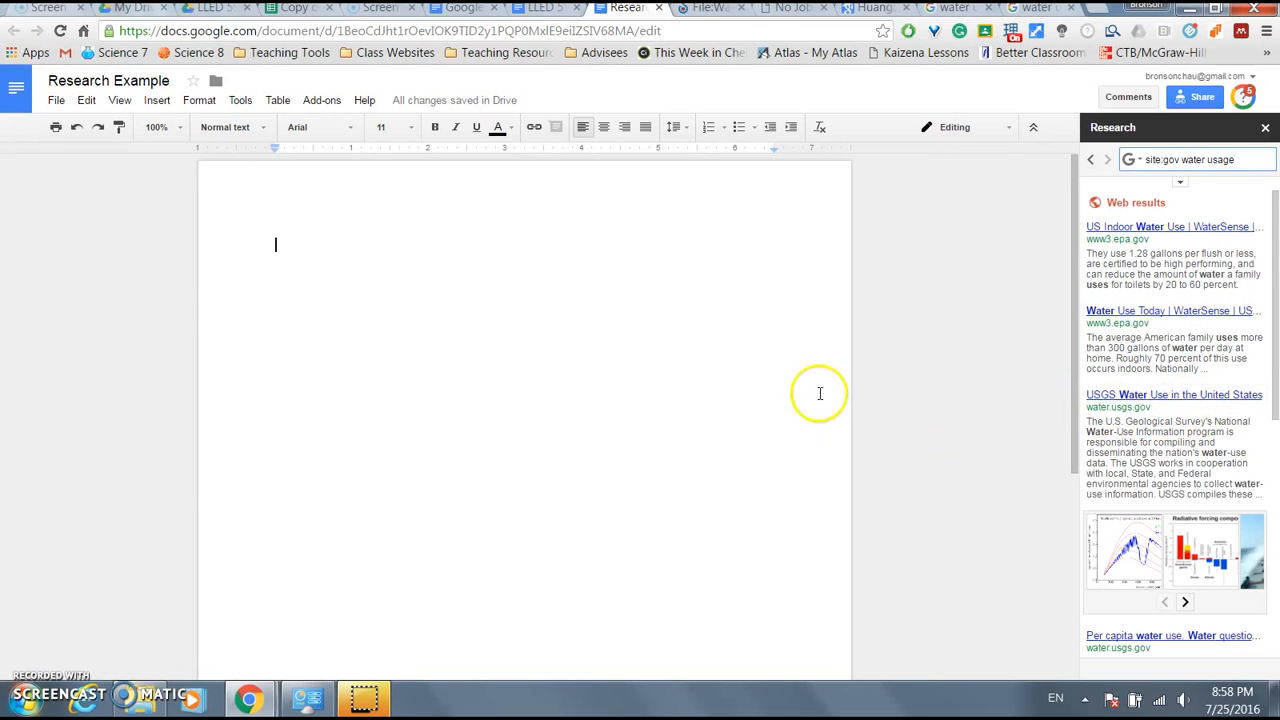
{"action": "scroll", "coordinate": [1178, 333], "scroll_direction": "down", "scroll_amount": 3}
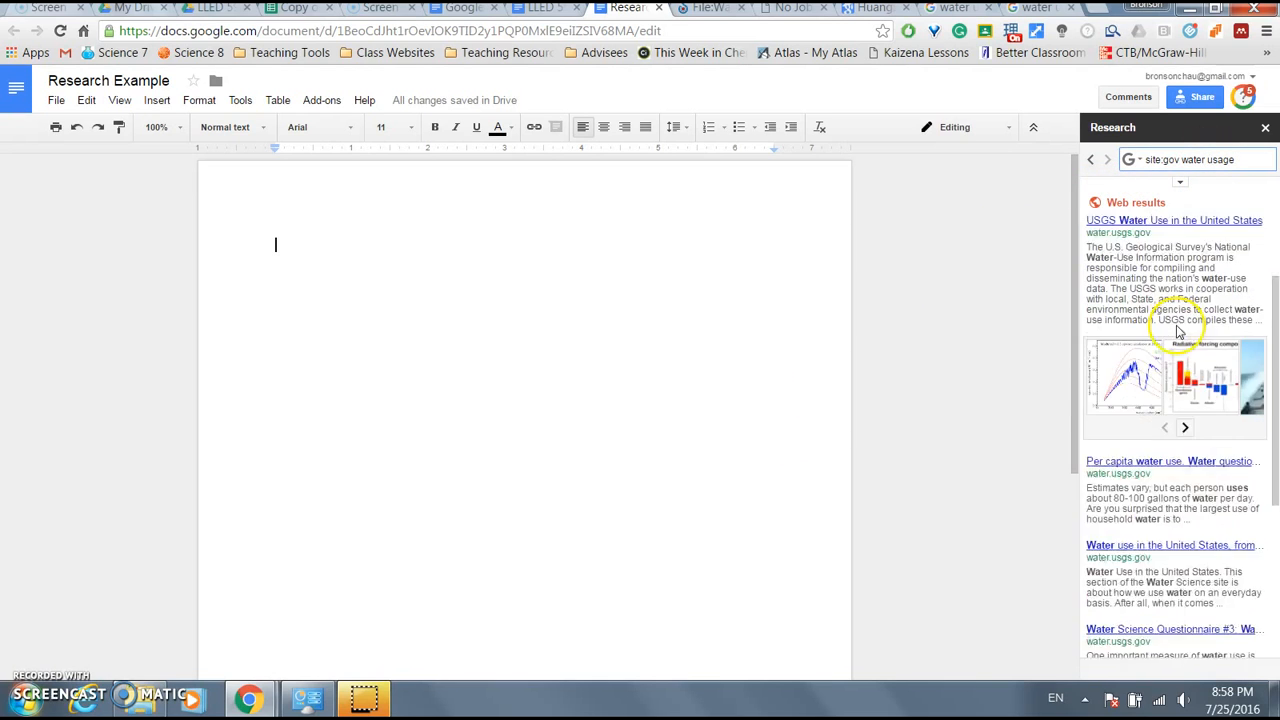
{"action": "scroll", "coordinate": [1176, 330], "scroll_direction": "up", "scroll_amount": 3}
- Delete the whole research query to return to the welcome screen
{"action": "left_click", "coordinate": [1179, 161]}
{"action": "left_click_drag", "start_coordinate": [1150, 160], "coordinate": [1270, 152]}
{"action": "key", "text": "BackSpace"}
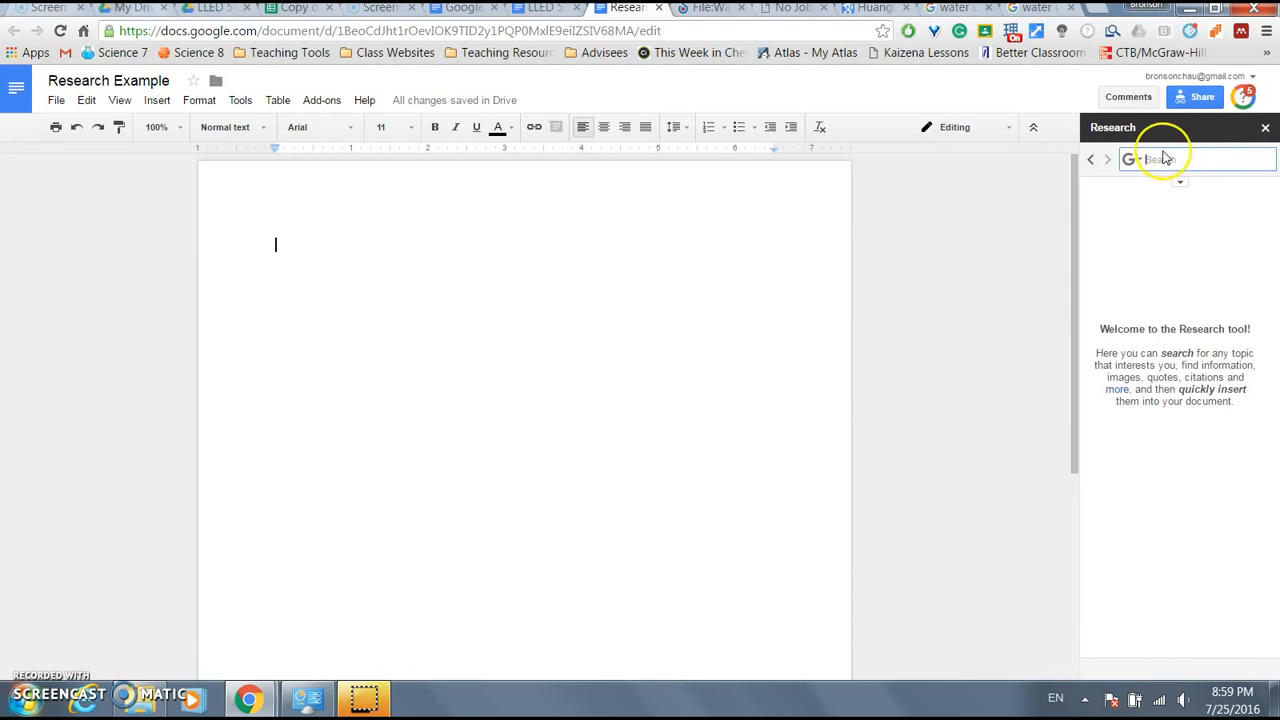
- Run an image research for water usage filtered to Free to use, share or modify
{"action": "left_click", "coordinate": [1131, 159]}
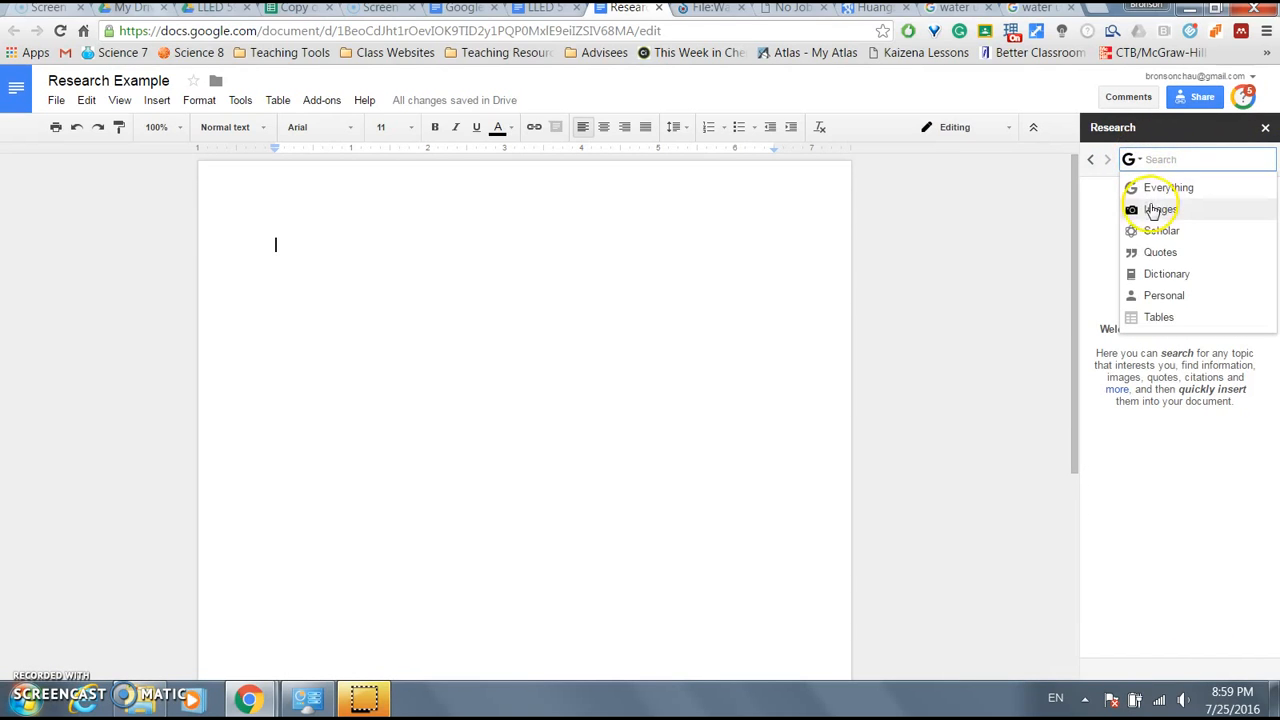
{"action": "left_click", "coordinate": [1157, 210]}
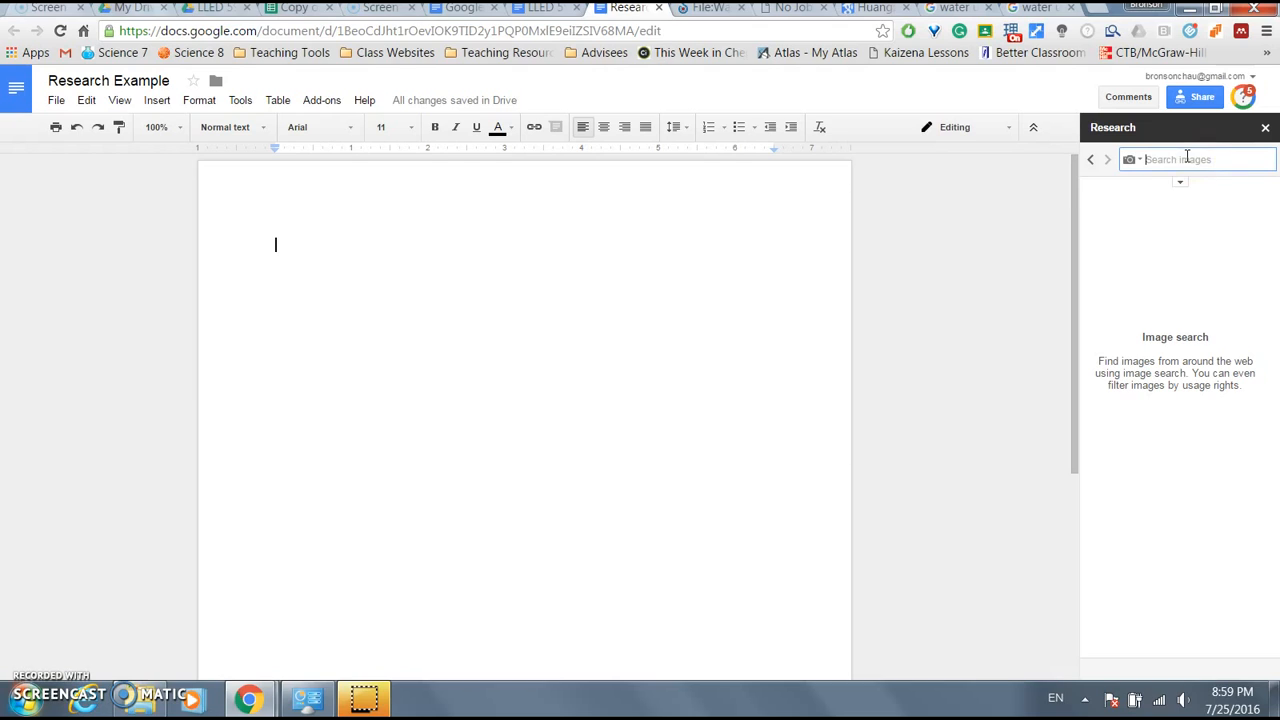
{"action": "left_click", "coordinate": [1197, 161]}
{"action": "key", "text": "Return"}
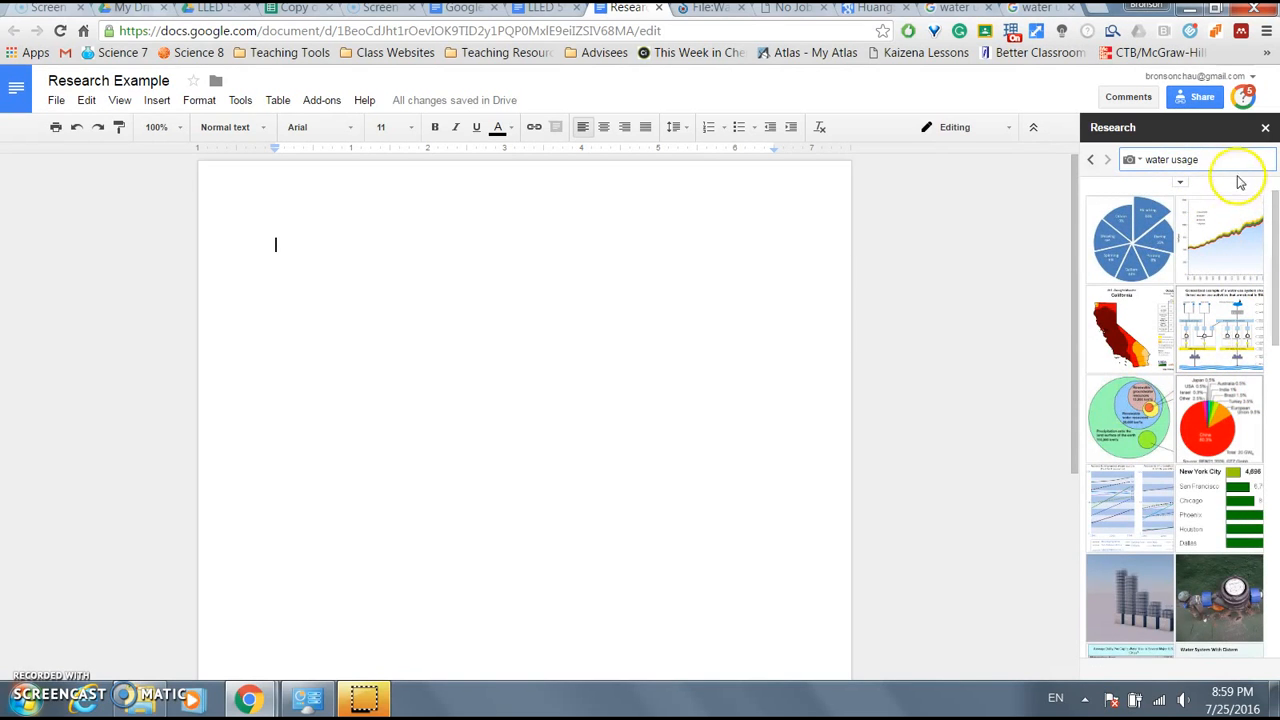
{"action": "left_click", "coordinate": [1181, 182]}
{"action": "left_click", "coordinate": [1190, 212]}
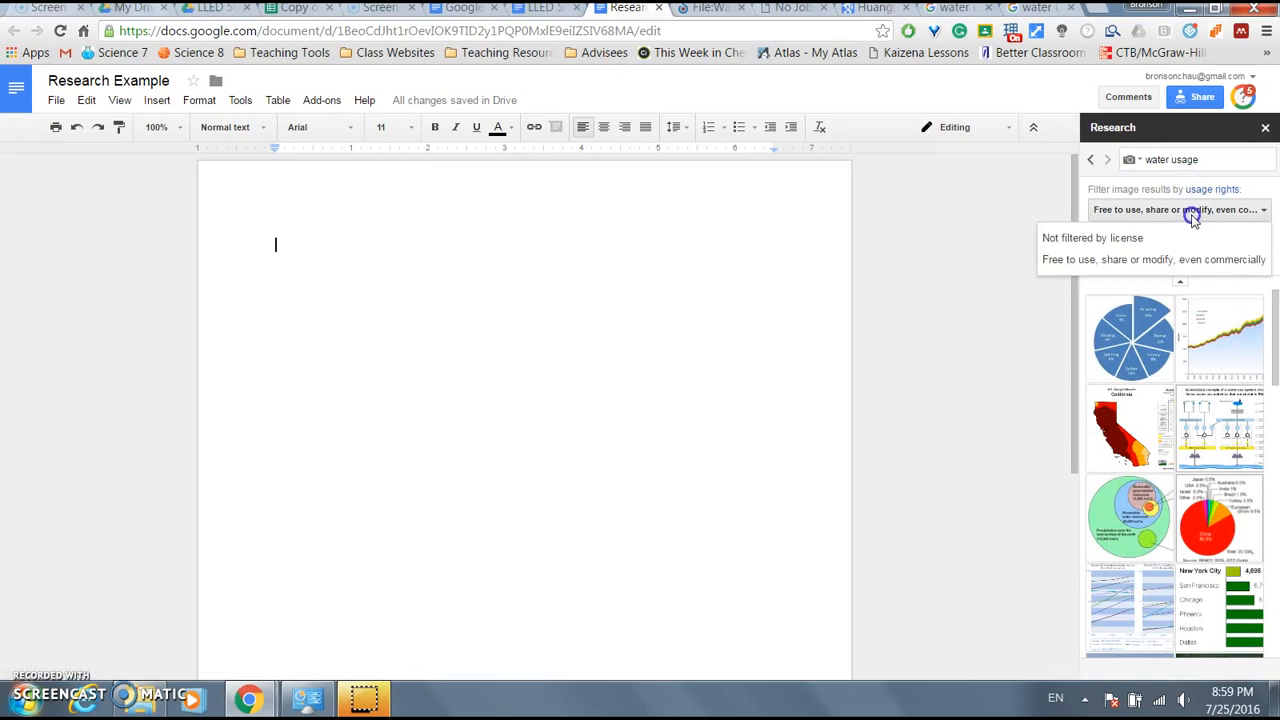
{"action": "left_click", "coordinate": [1102, 266]}
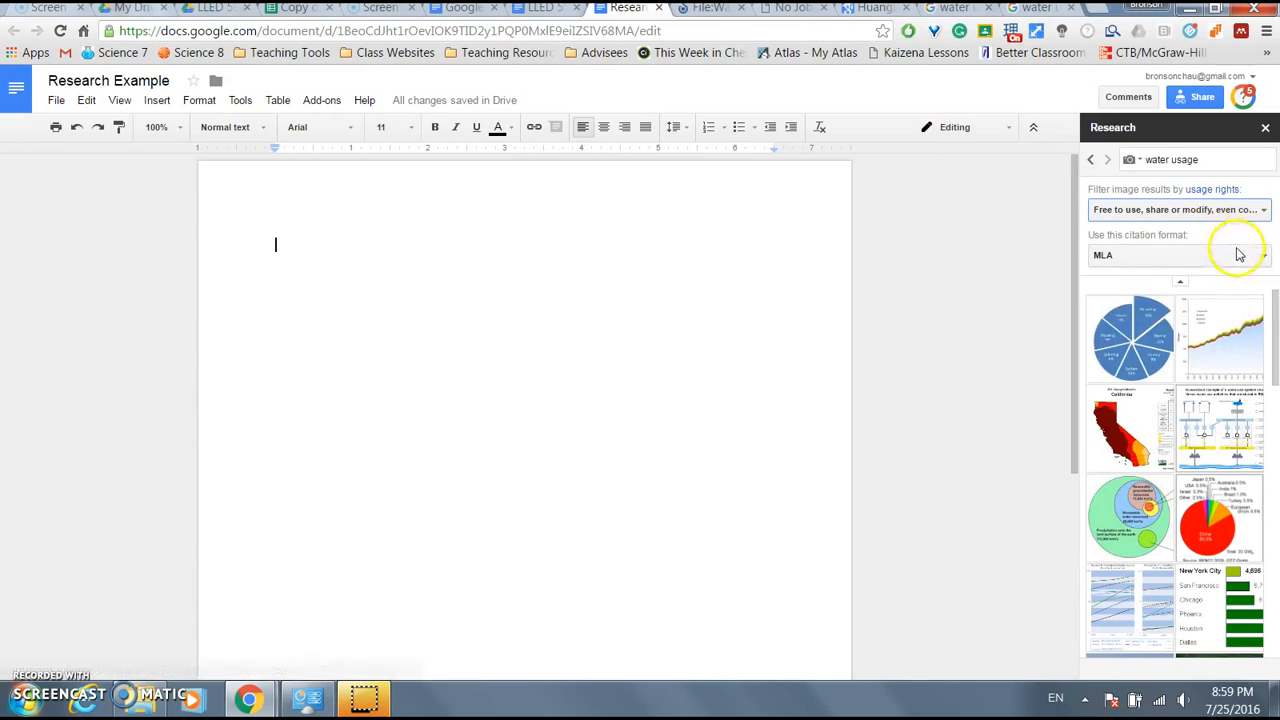
- Insert the textile-mill water consumption pie chart, footnoted with its Wikimedia source URL
{"action": "mouse_move", "coordinate": [1148, 334]}
{"action": "left_click_drag", "start_coordinate": [1148, 334], "coordinate": [262, 272]}
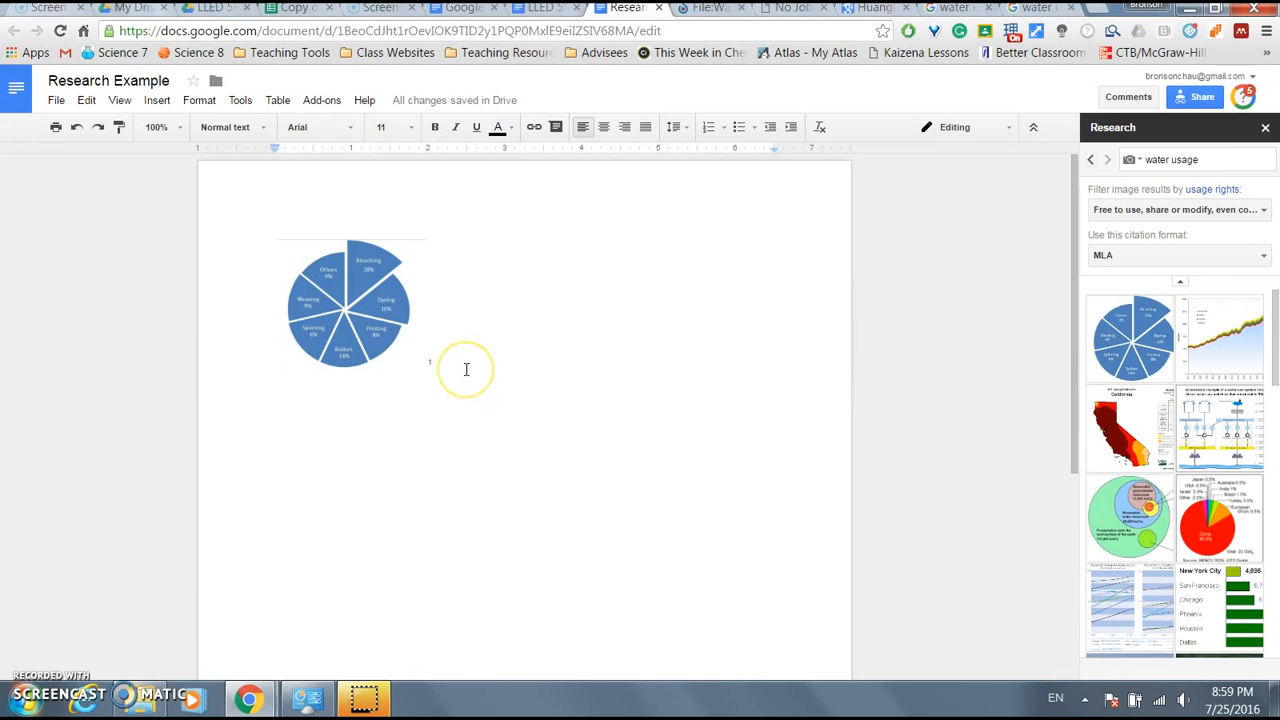
{"action": "scroll", "coordinate": [466, 369], "scroll_direction": "down", "scroll_amount": 5}
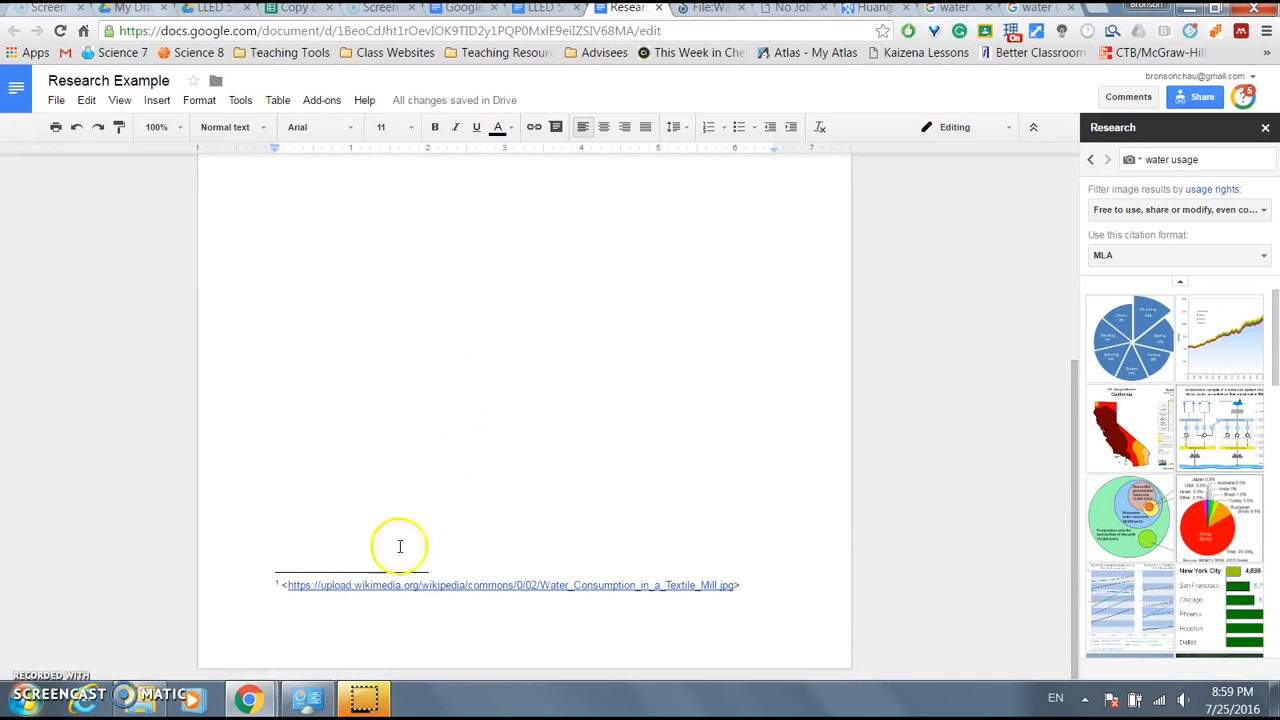
{"action": "left_click_drag", "start_coordinate": [740, 585], "coordinate": [275, 586]}
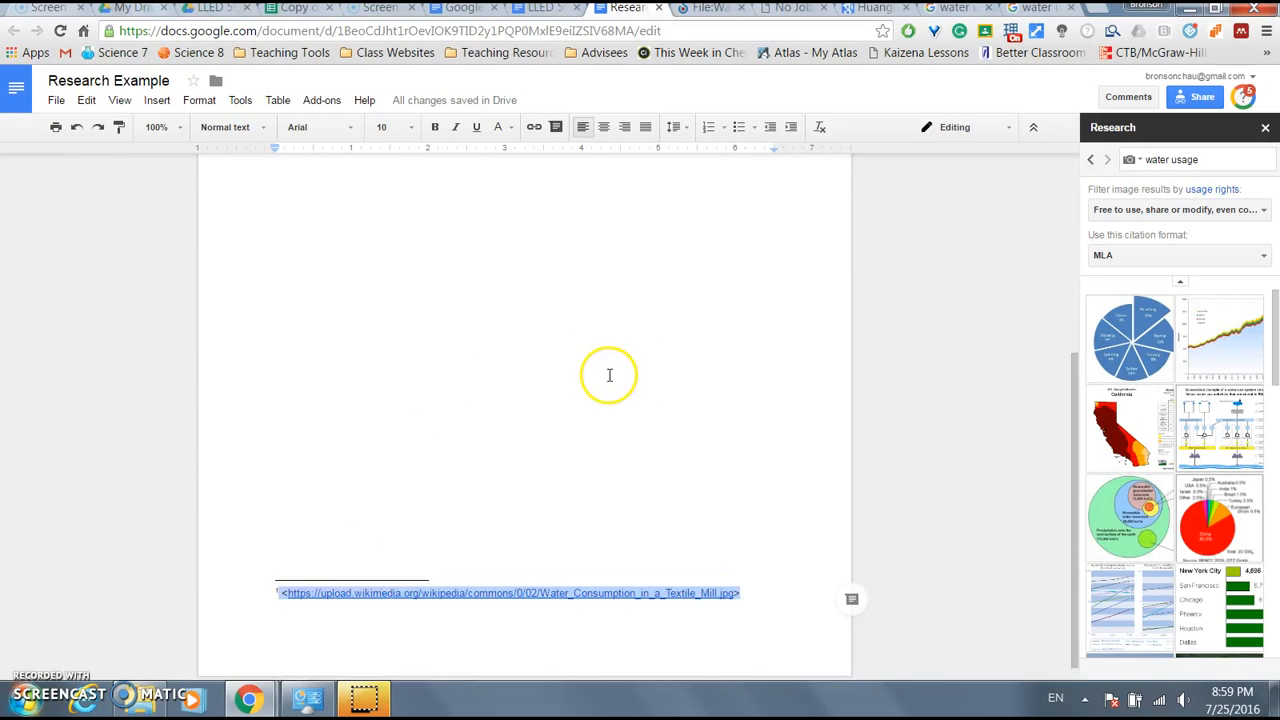
{"action": "scroll", "coordinate": [606, 374], "scroll_direction": "up", "scroll_amount": 5}
{"action": "left_click", "coordinate": [1200, 262]}
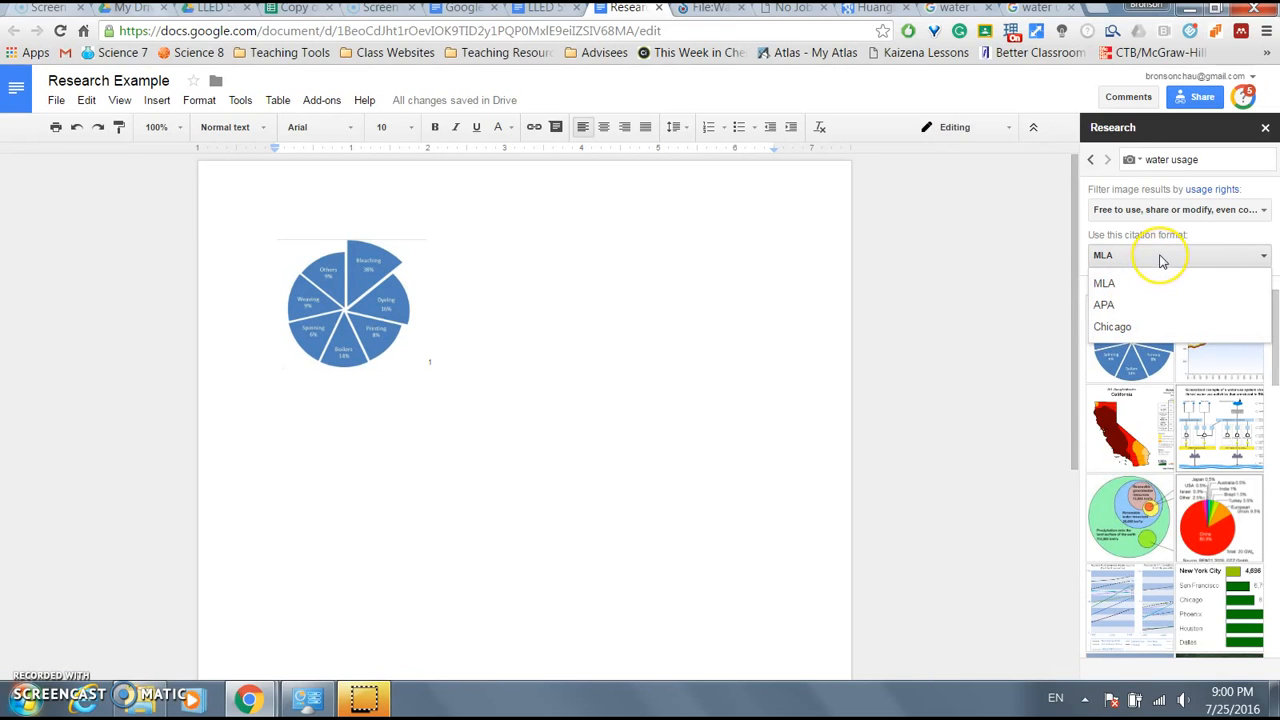
- Keep MLA citations and switch the water usage research to Scholar results
{"action": "left_click", "coordinate": [1160, 257]}
{"action": "left_click", "coordinate": [1134, 161]}
{"action": "left_click", "coordinate": [1152, 231]}
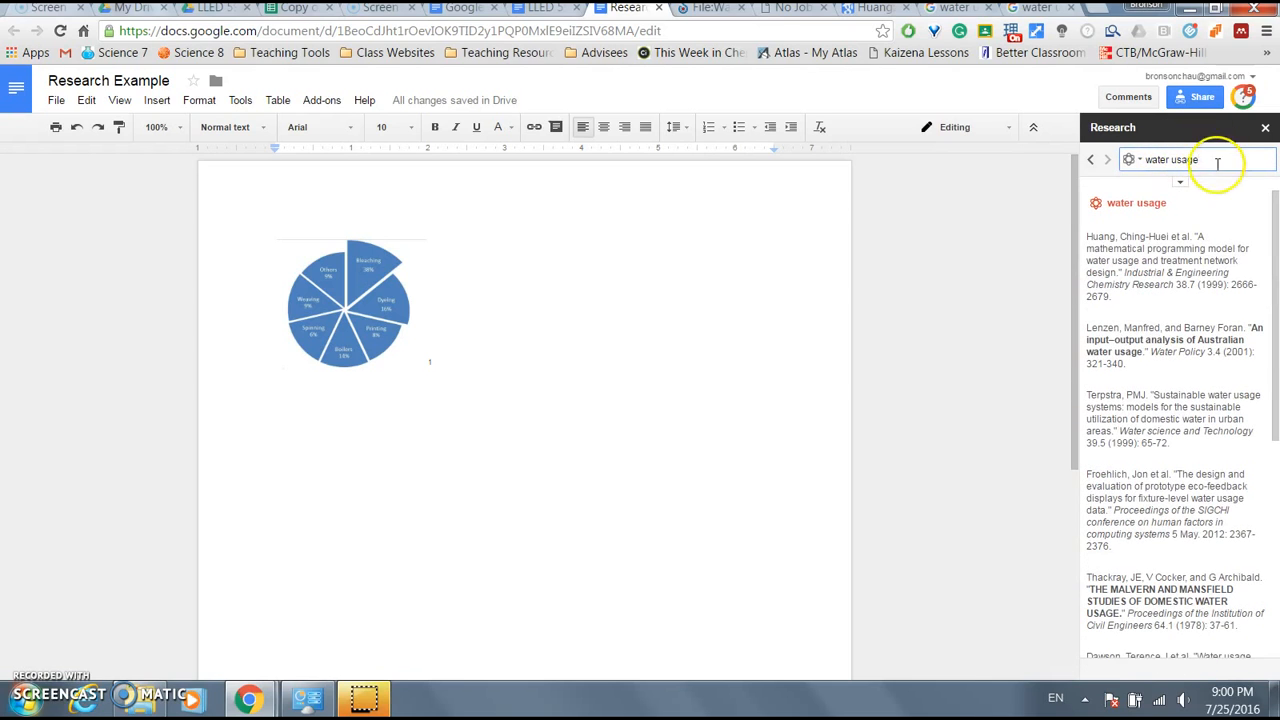
{"action": "left_click", "coordinate": [1133, 160]}
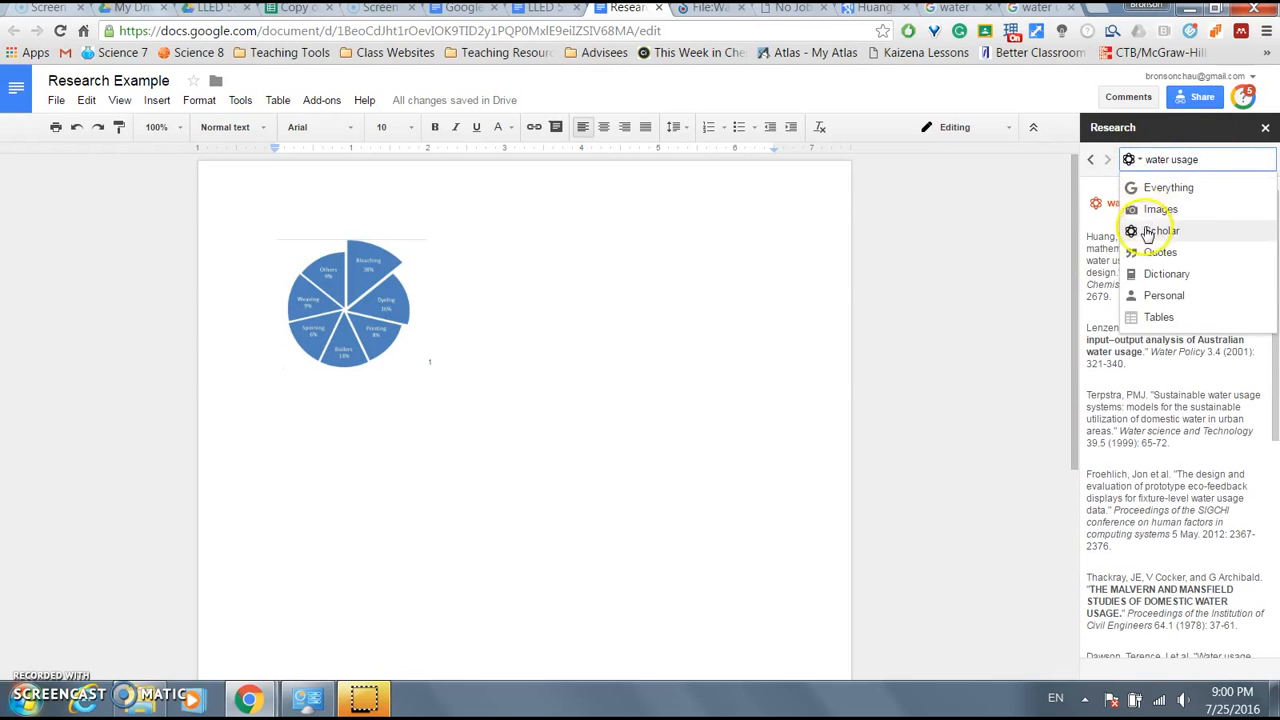
{"action": "left_click", "coordinate": [1222, 160]}
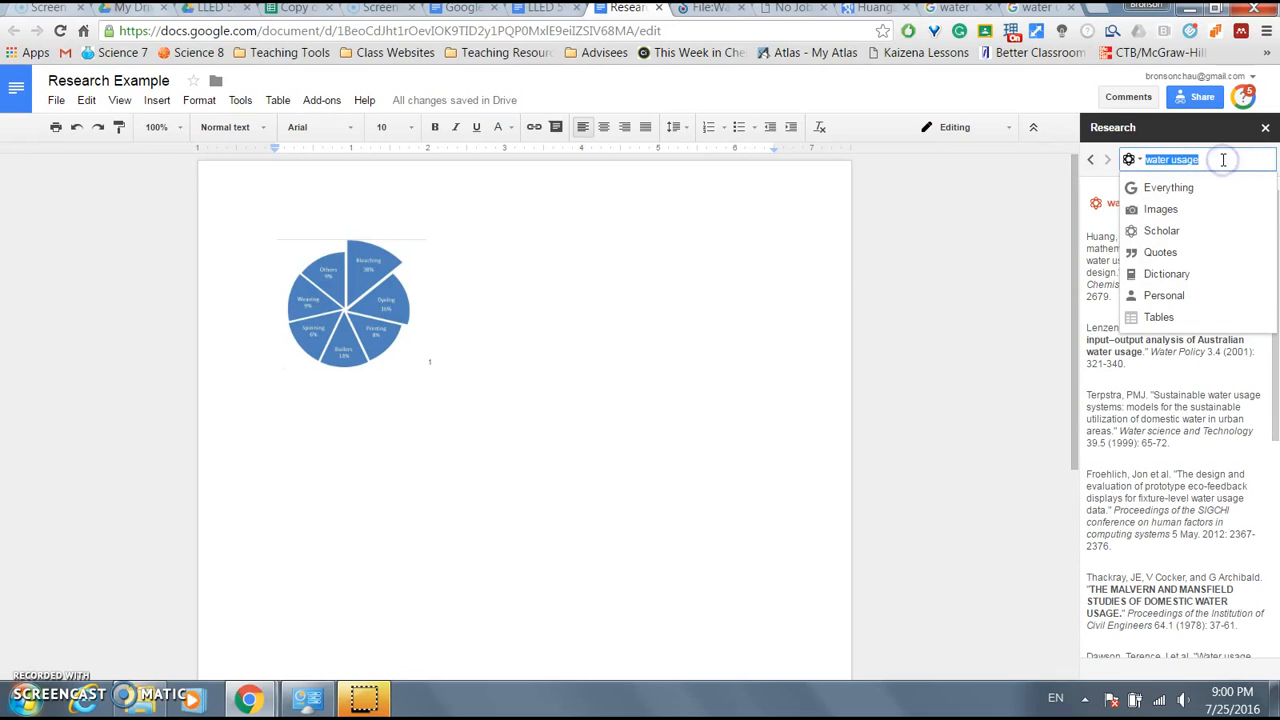
{"action": "left_click", "coordinate": [1004, 263]}
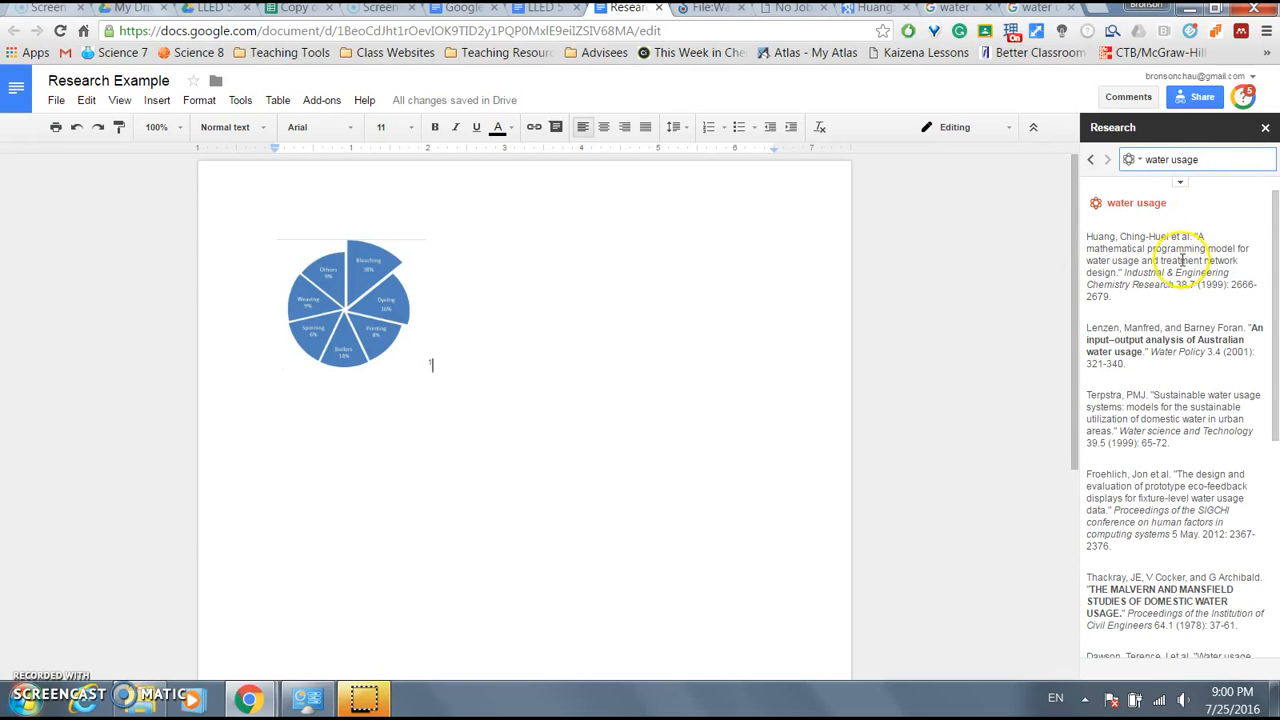
{"action": "mouse_move", "coordinate": [1163, 255]}
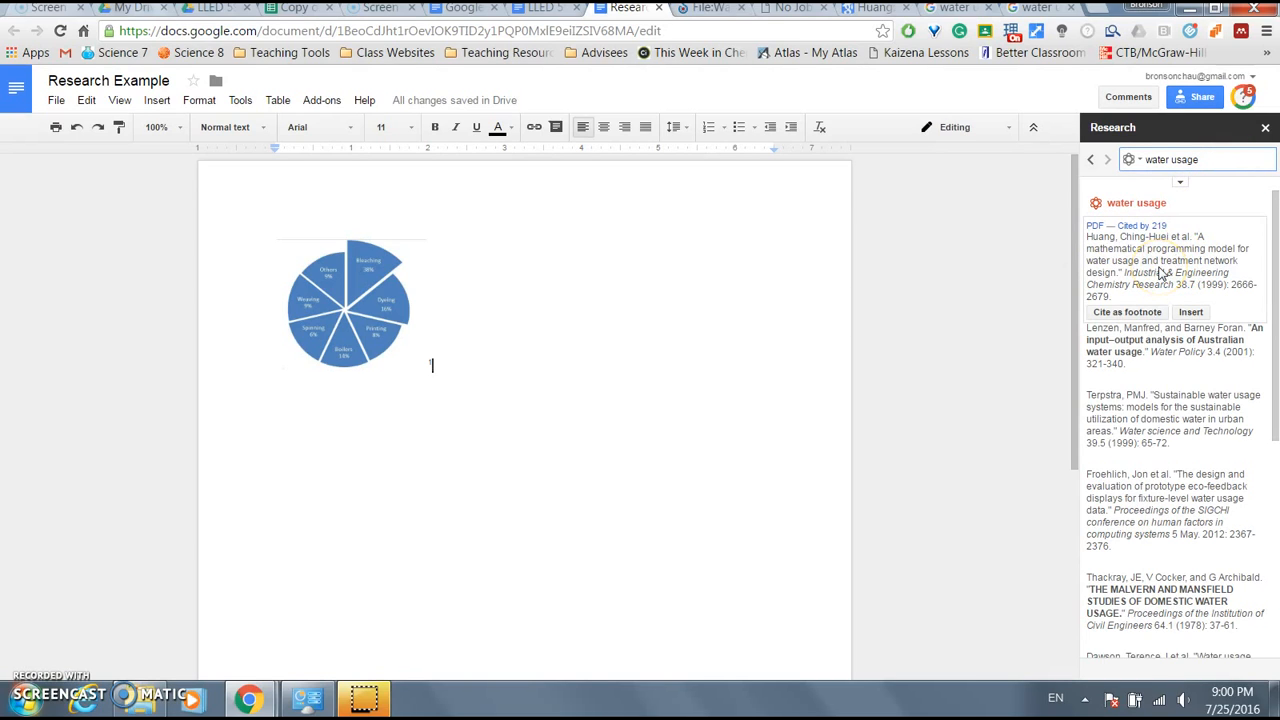
- Open the first Scholar result's PDF and its Cited by 219 page, returning to Research Example
{"action": "left_click", "coordinate": [1095, 228]}
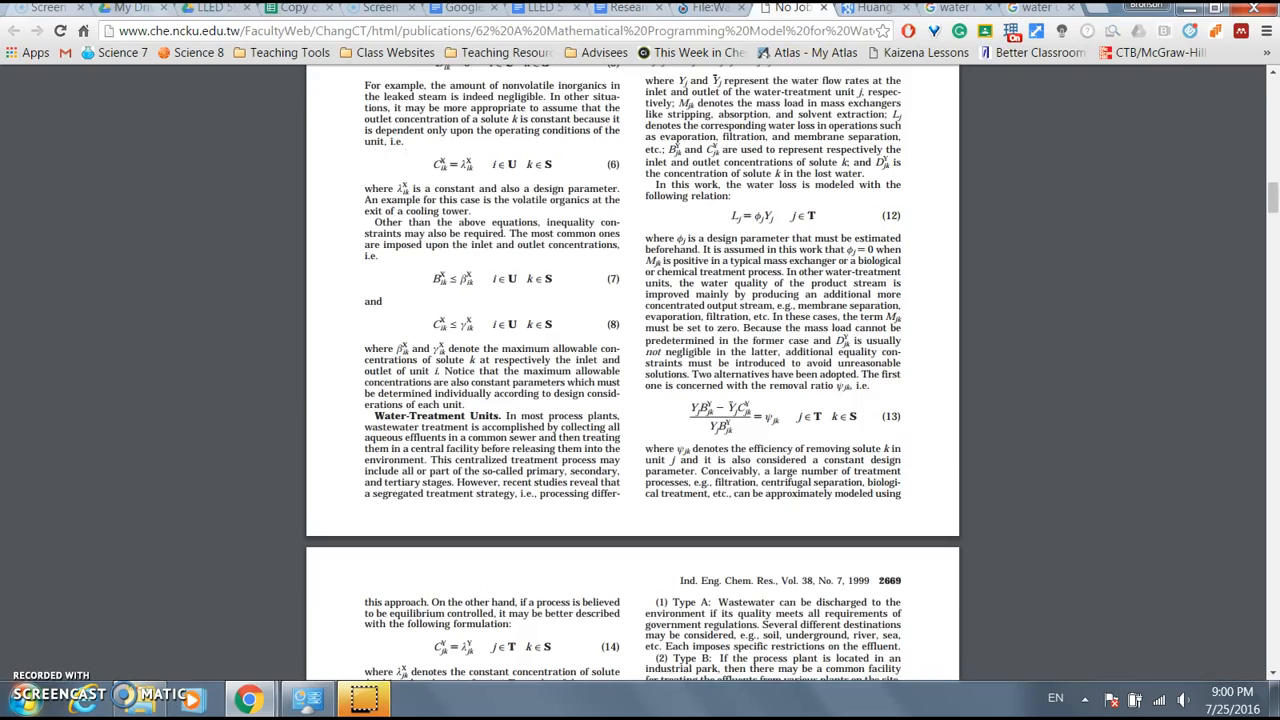
{"action": "scroll", "coordinate": [687, 295], "scroll_direction": "up", "scroll_amount": 13}
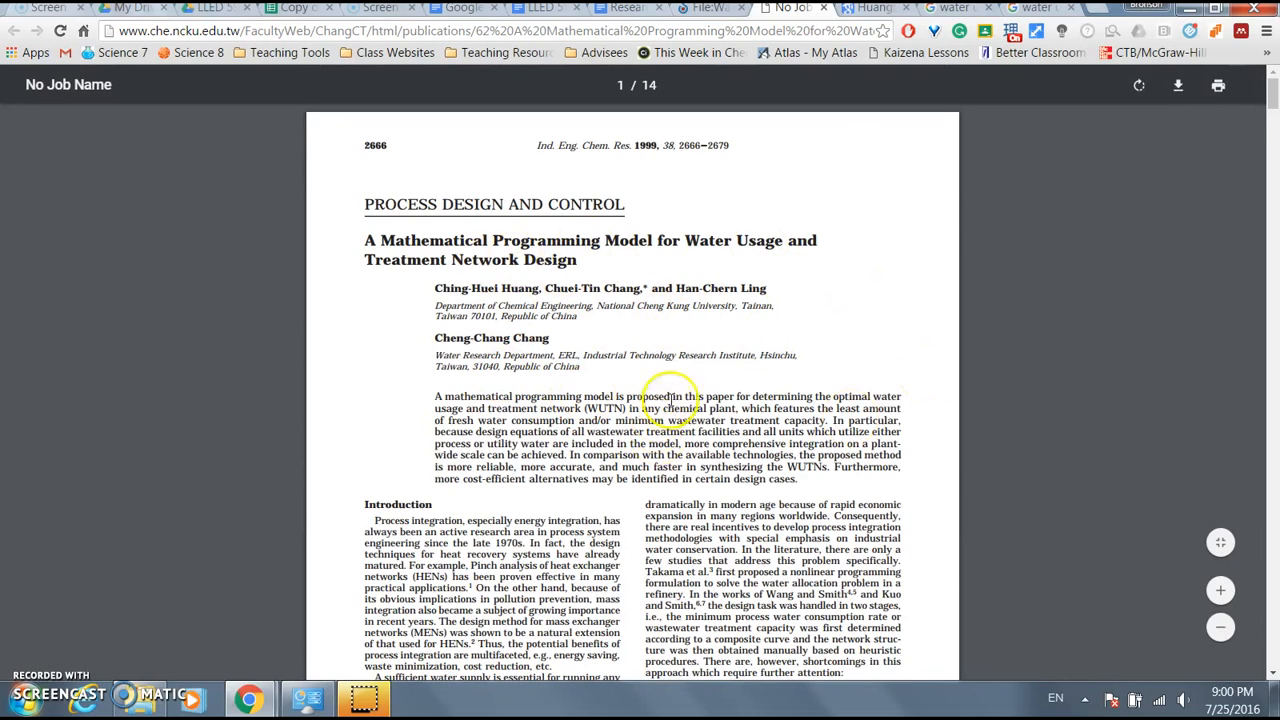
{"action": "scroll", "coordinate": [750, 347], "scroll_direction": "down", "scroll_amount": 4}
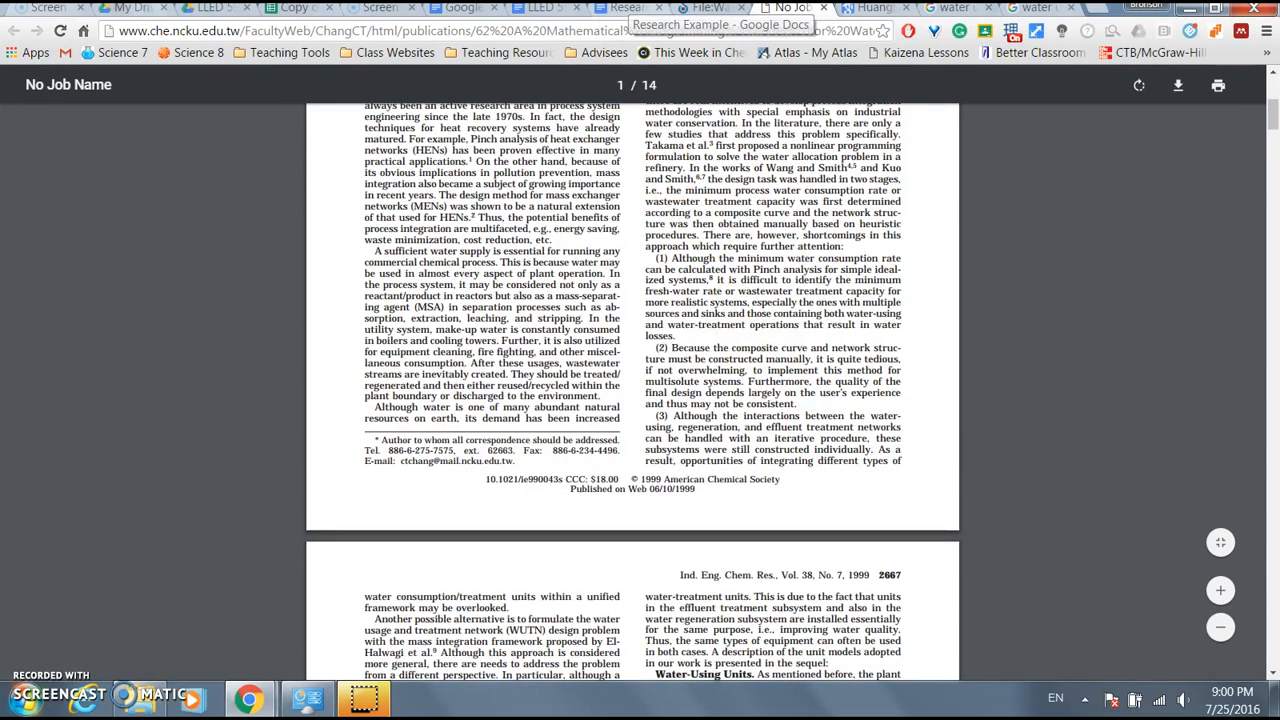
{"action": "left_click", "coordinate": [628, 7]}
{"action": "mouse_move", "coordinate": [1160, 270]}
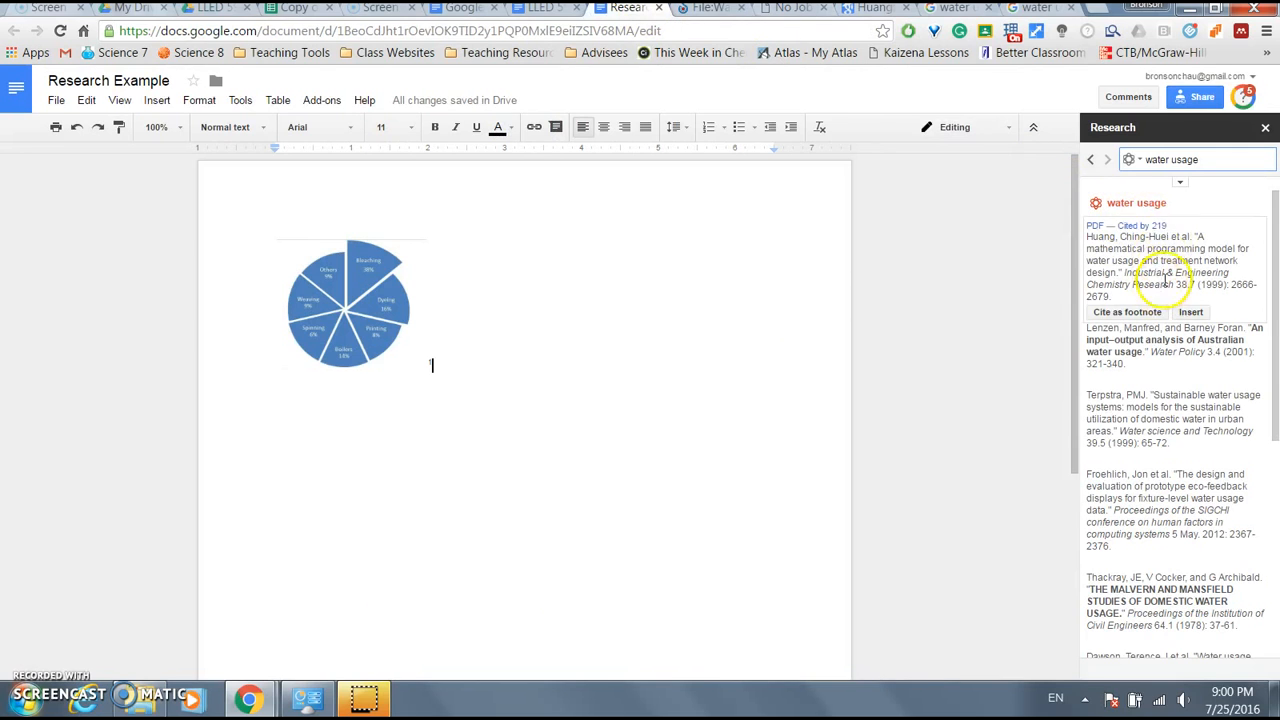
{"action": "left_click", "coordinate": [1141, 229]}
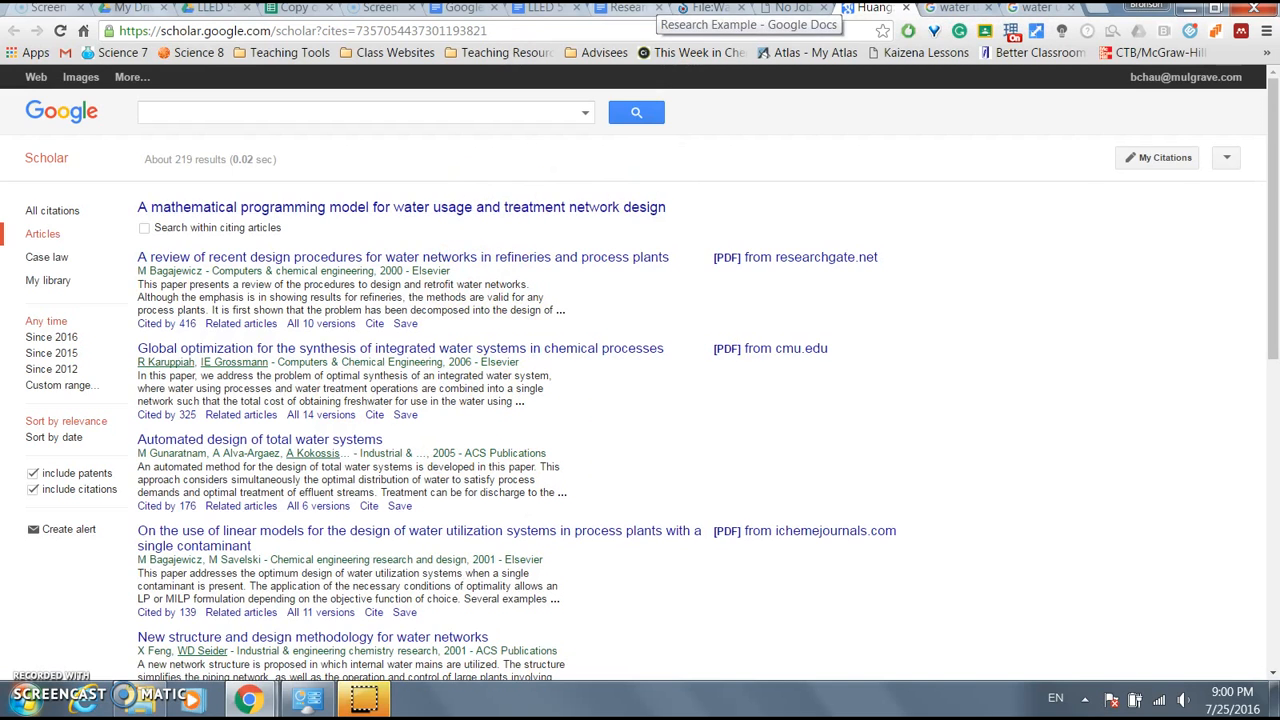
{"action": "left_click", "coordinate": [640, 10]}
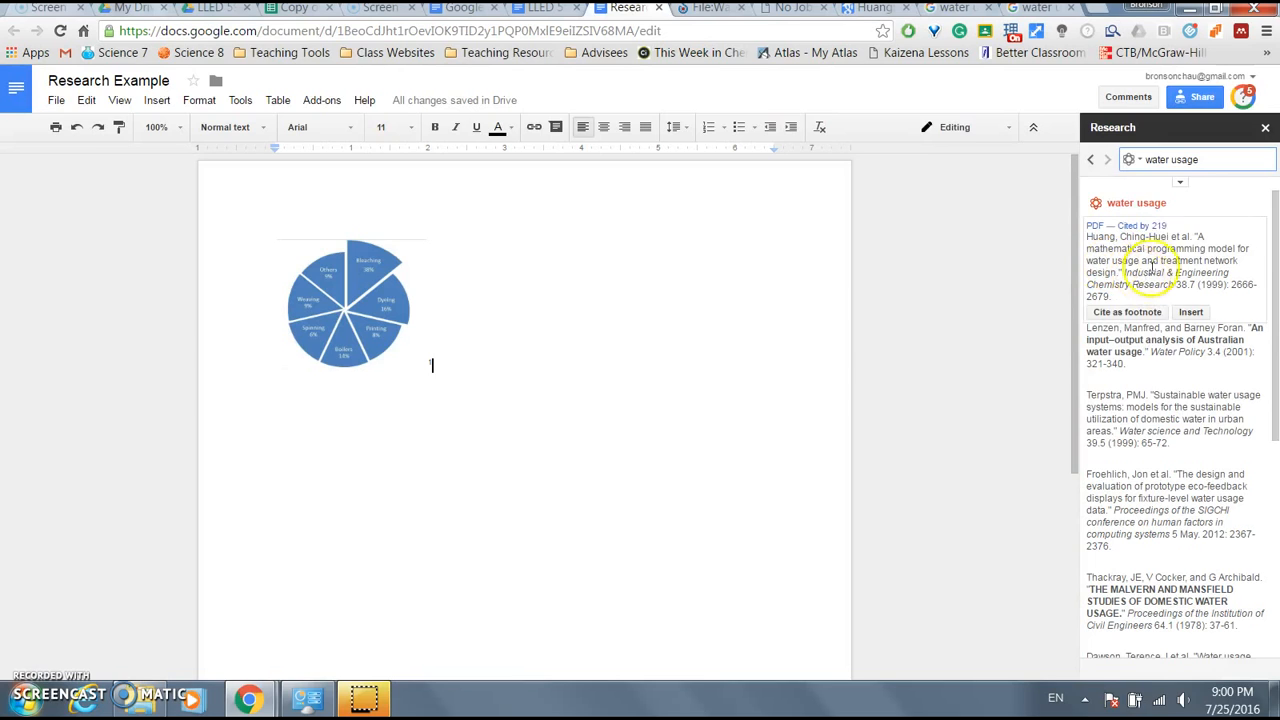
- Cite the first Scholar result as footnote 2, keeping MLA citation format
{"action": "left_click", "coordinate": [1127, 314]}
{"action": "left_click_drag", "start_coordinate": [449, 363], "coordinate": [436, 363]}
{"action": "scroll", "coordinate": [591, 343], "scroll_direction": "down", "scroll_amount": 5}
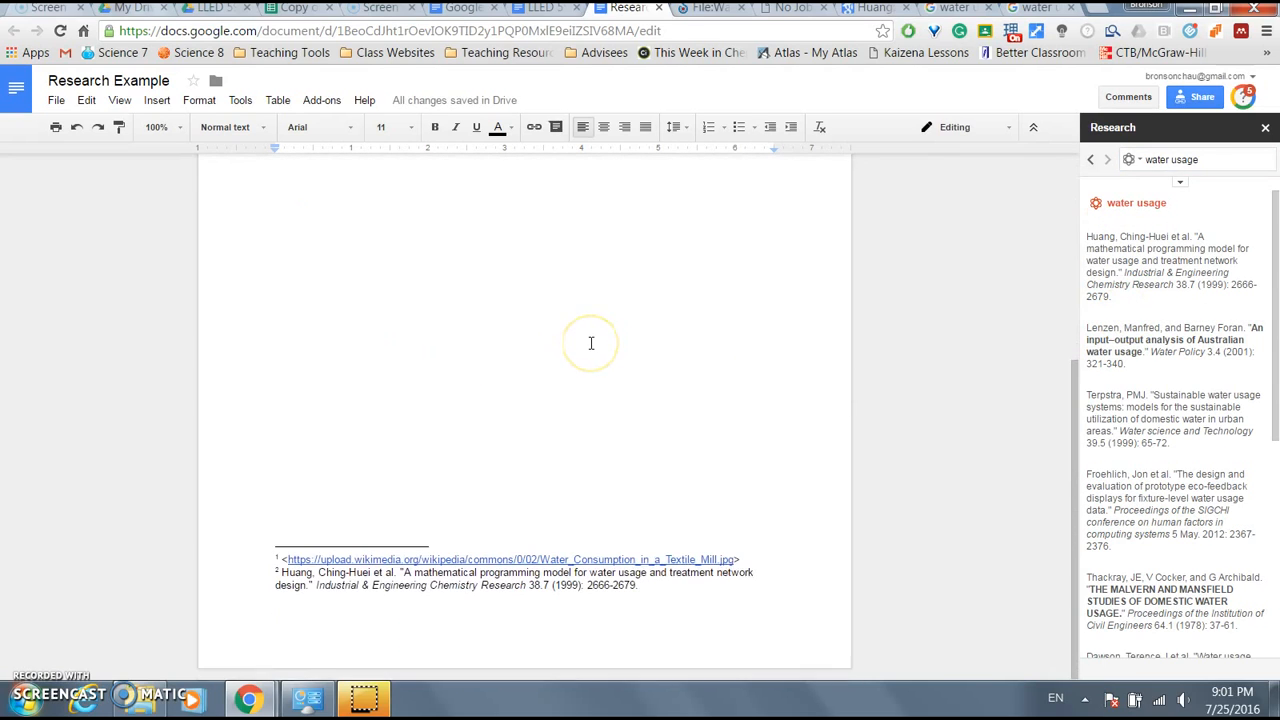
{"action": "left_click_drag", "start_coordinate": [283, 572], "coordinate": [660, 597]}
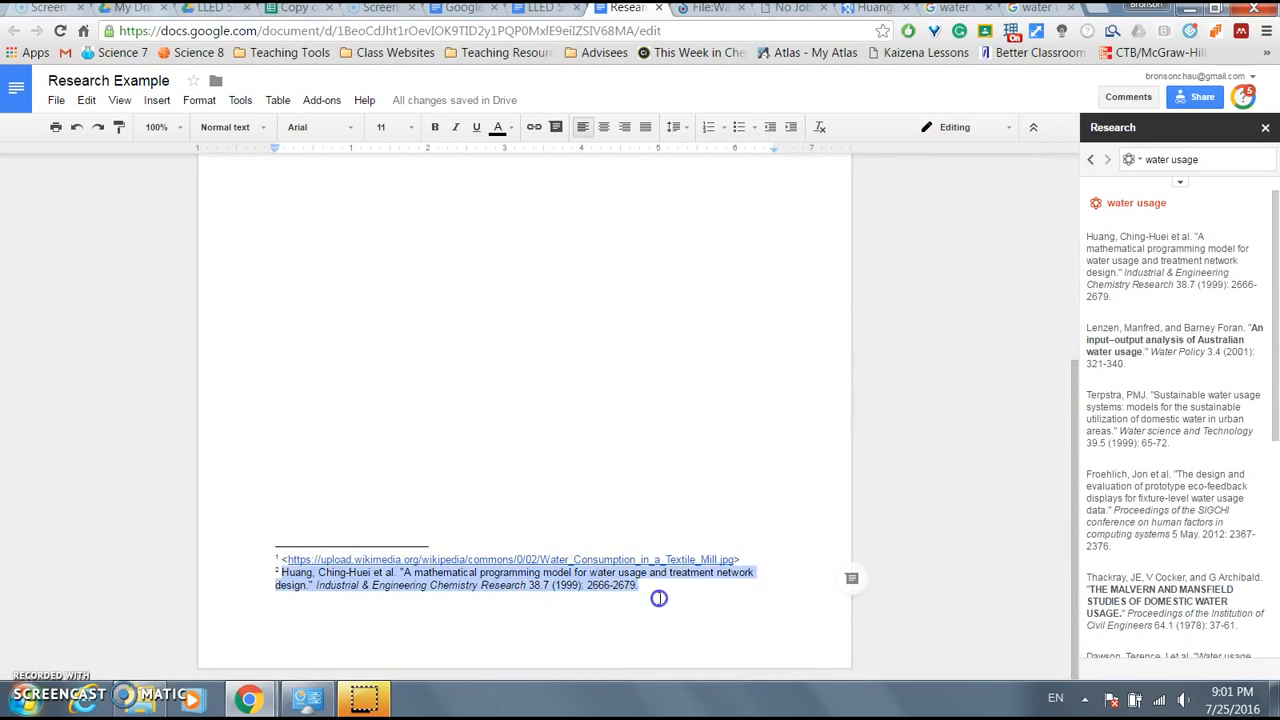
{"action": "left_click", "coordinate": [1180, 181]}
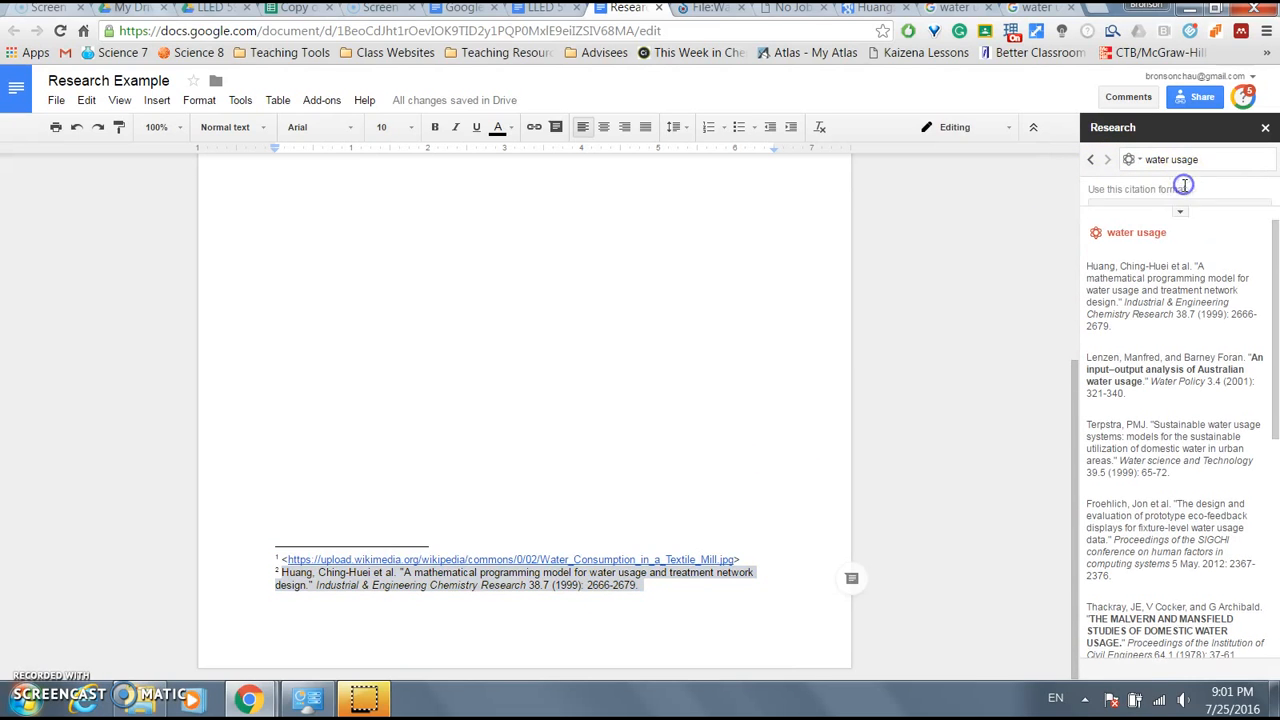
{"action": "left_click", "coordinate": [1180, 214]}
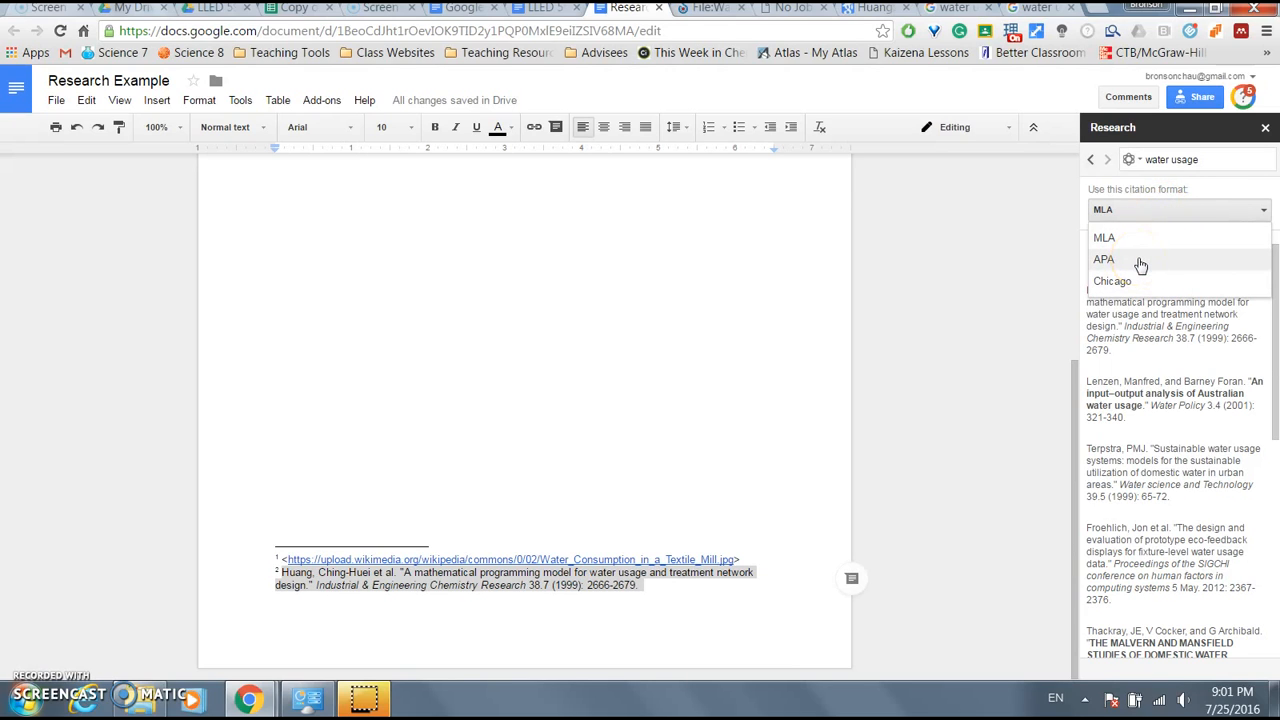
{"action": "left_click", "coordinate": [1192, 188]}
- Insert the full Huang citation after the pie chart and start a new line below it
{"action": "left_click", "coordinate": [721, 298]}
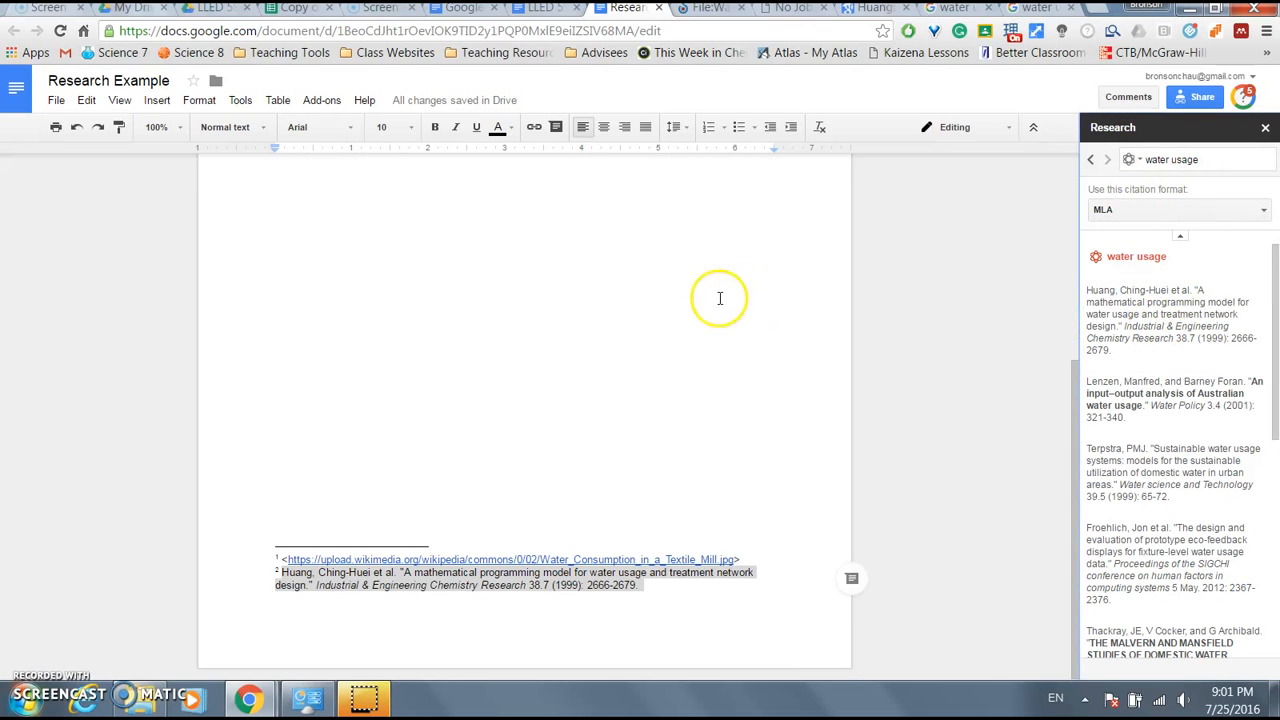
{"action": "mouse_move", "coordinate": [1185, 362]}
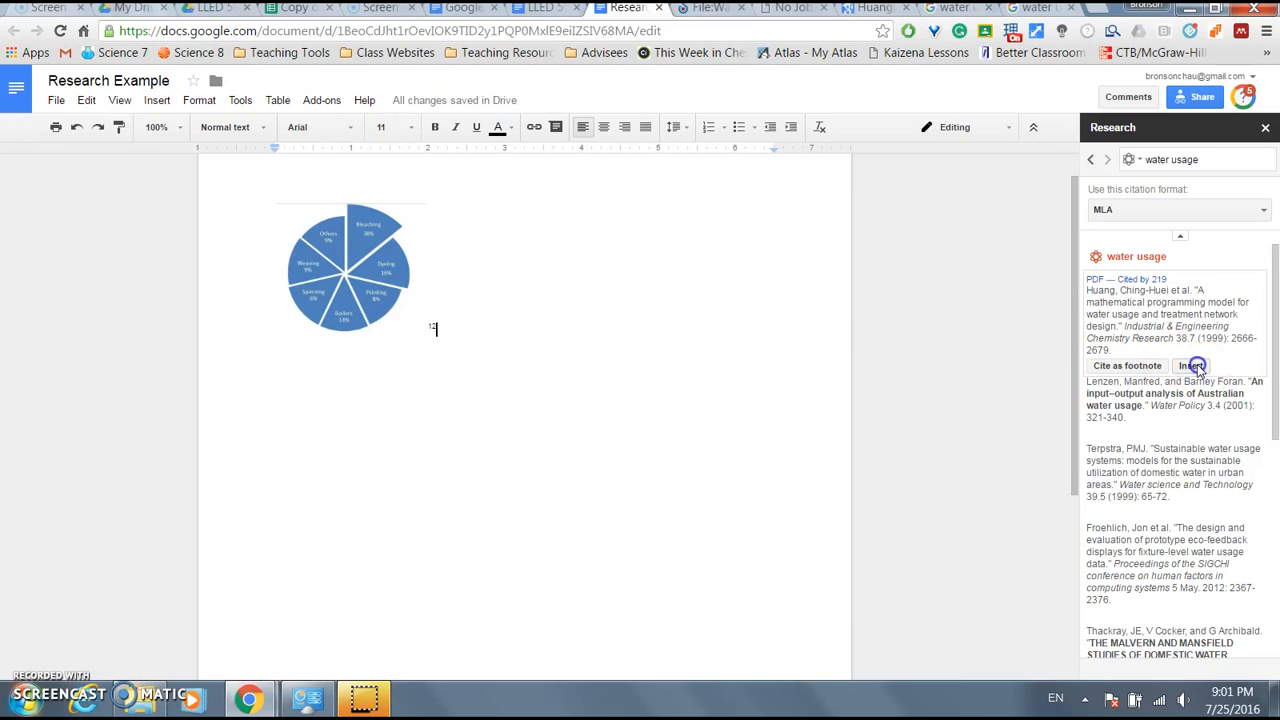
{"action": "left_click", "coordinate": [1193, 366]}
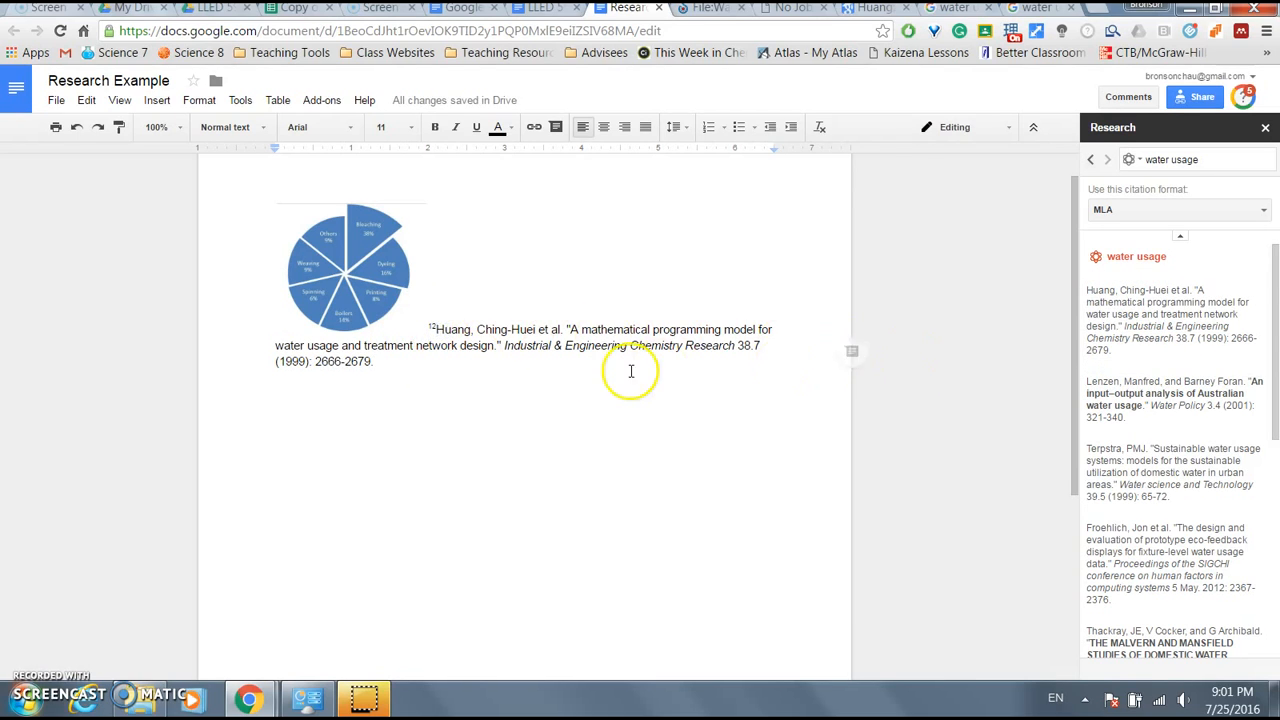
{"action": "mouse_move", "coordinate": [1200, 330]}
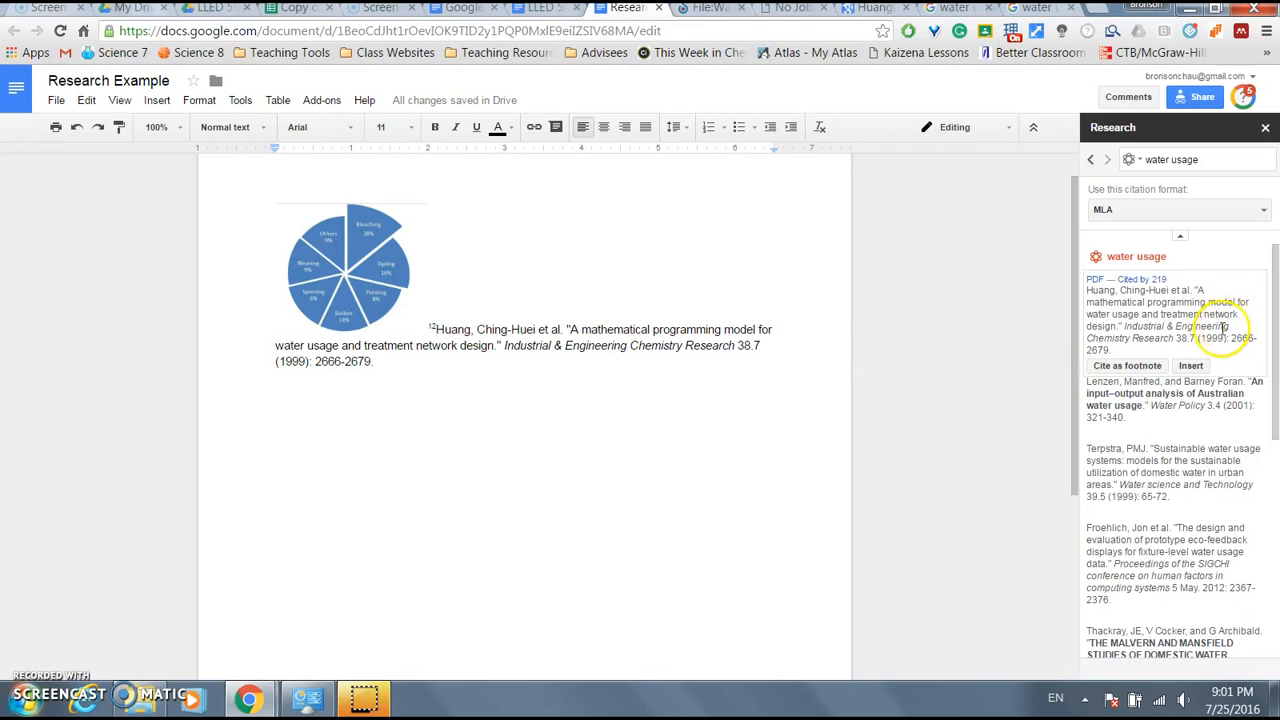
{"action": "left_click", "coordinate": [777, 421]}
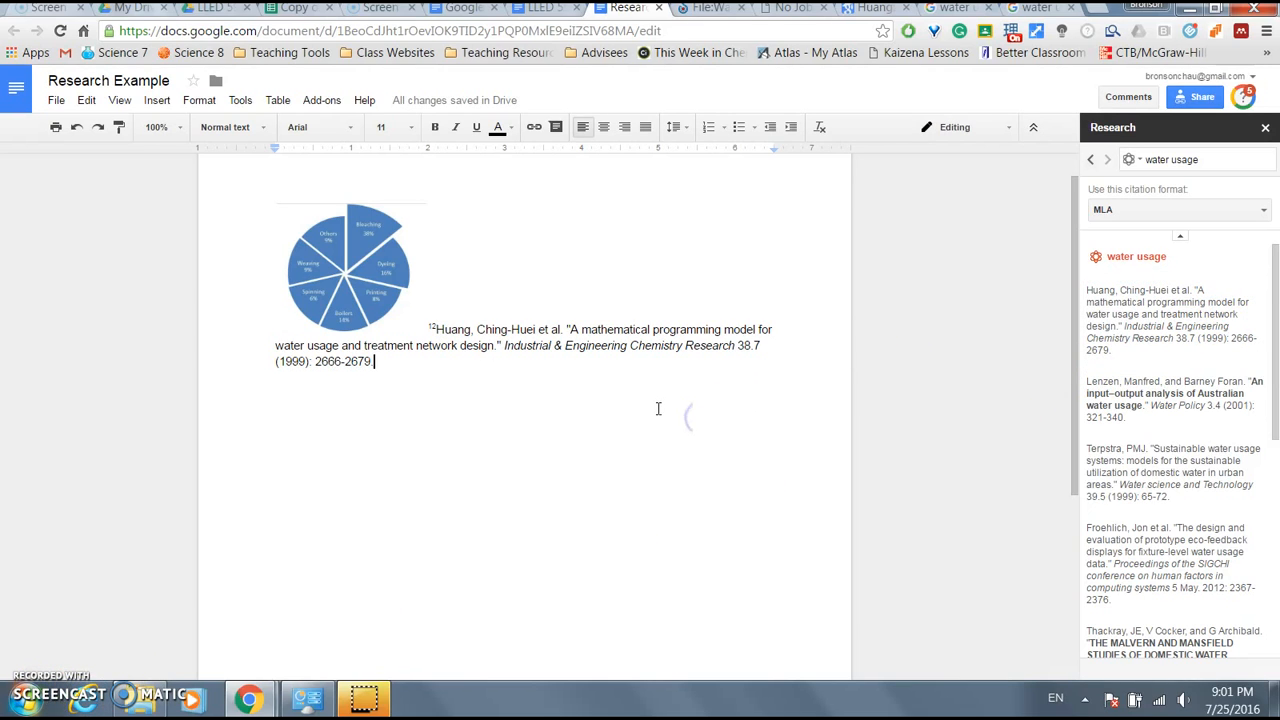
{"action": "key", "text": "Return"}
{"action": "key", "text": "Return"}
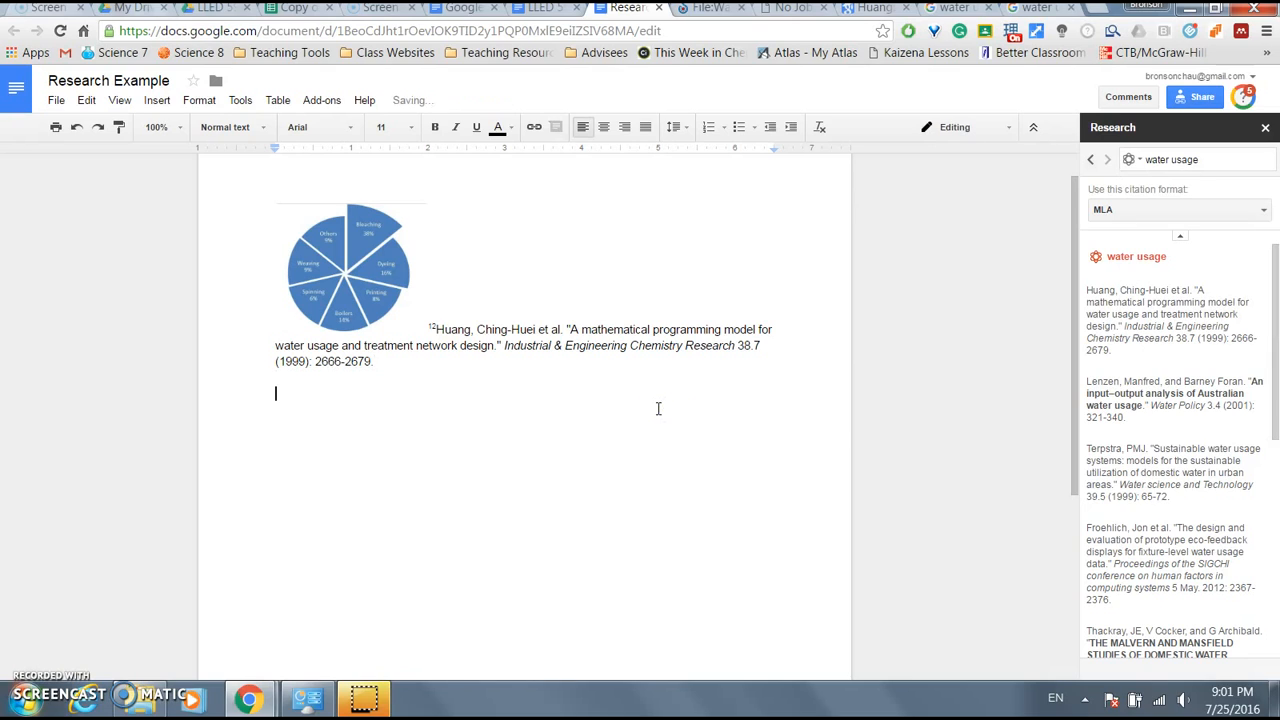
- Research Quotes for einstein and insert 'Two things are infinite…' with footnote 3
{"action": "left_click", "coordinate": [1143, 161]}
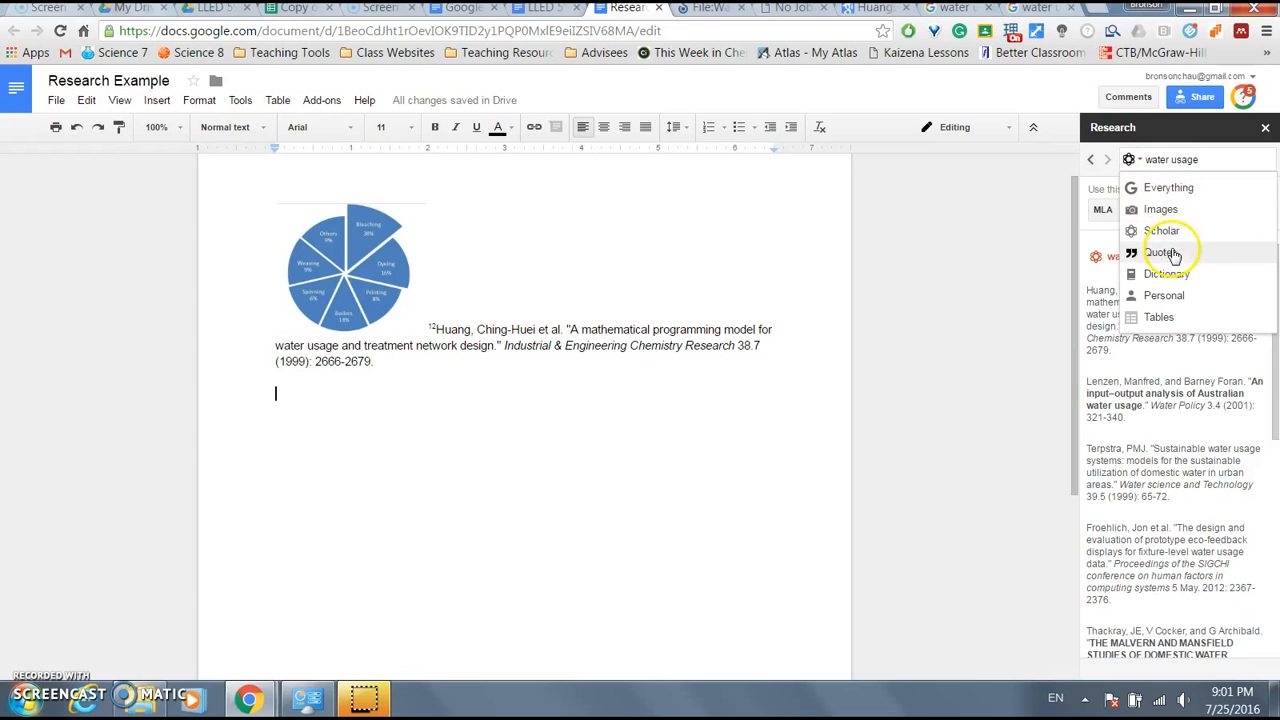
{"action": "left_click", "coordinate": [1211, 163]}
{"action": "left_click", "coordinate": [1132, 161]}
{"action": "left_click", "coordinate": [1157, 253]}
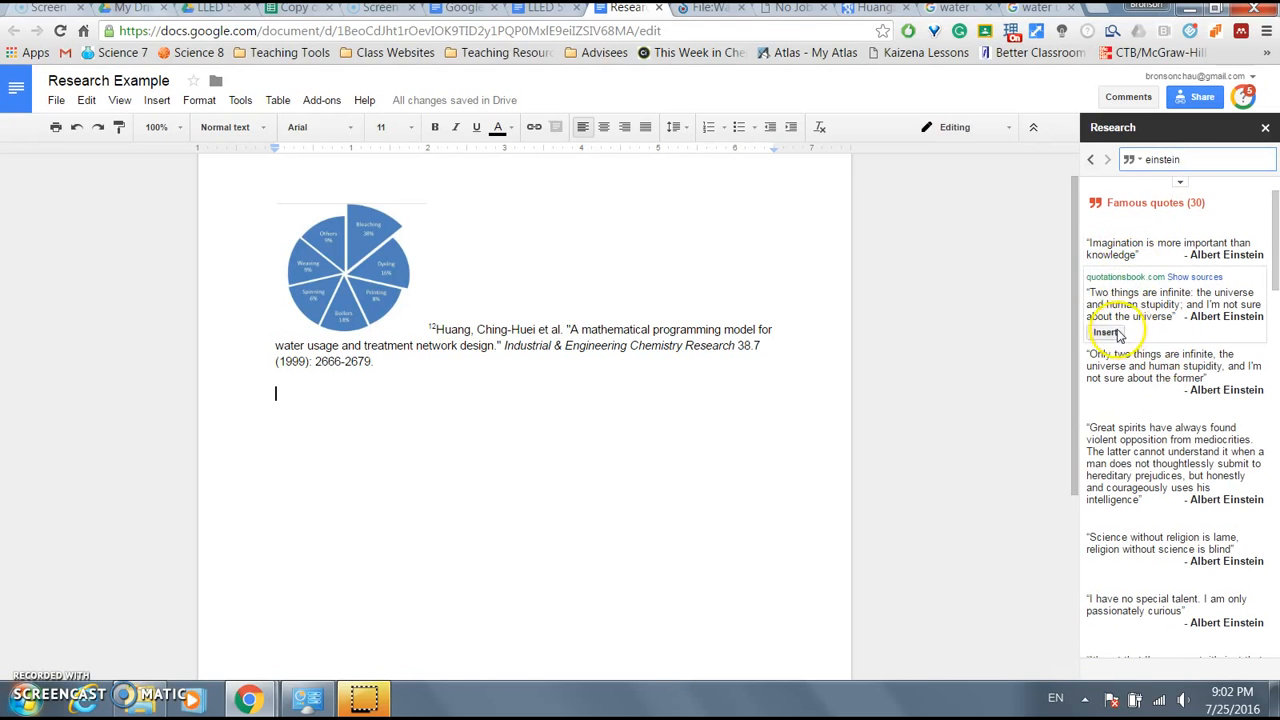
{"action": "left_click", "coordinate": [1112, 333]}
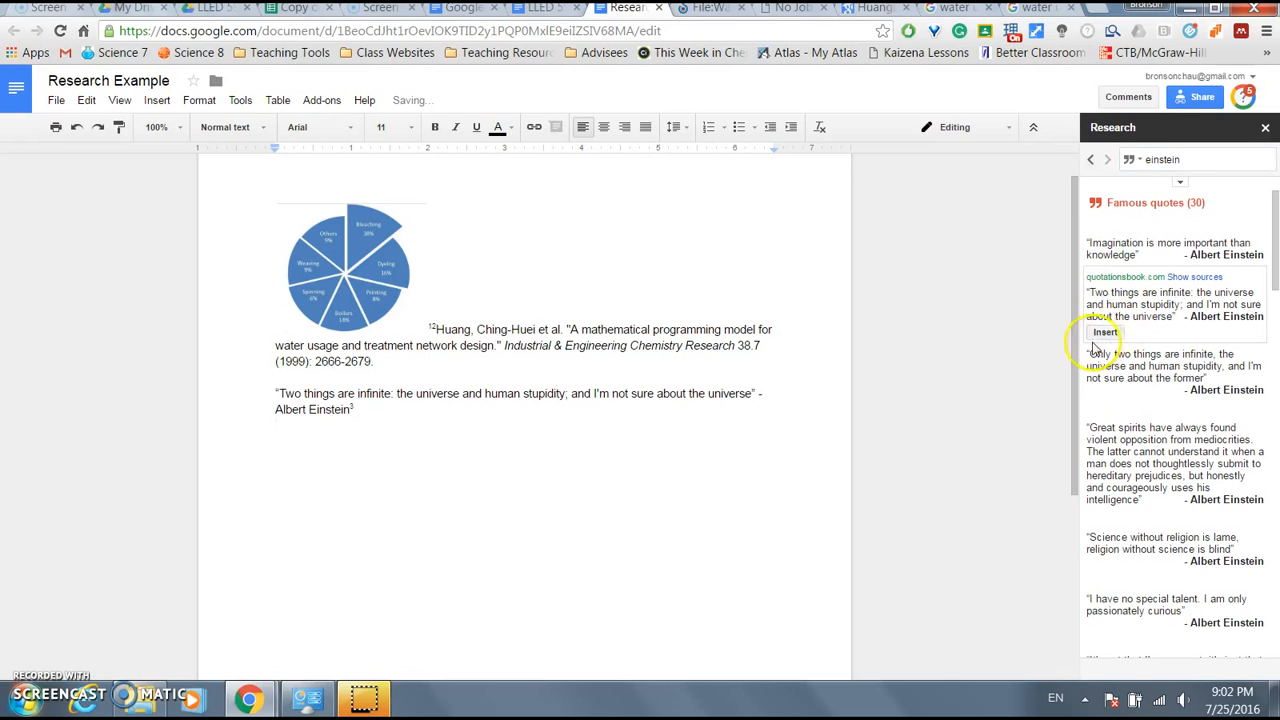
{"action": "left_click", "coordinate": [1133, 159]}
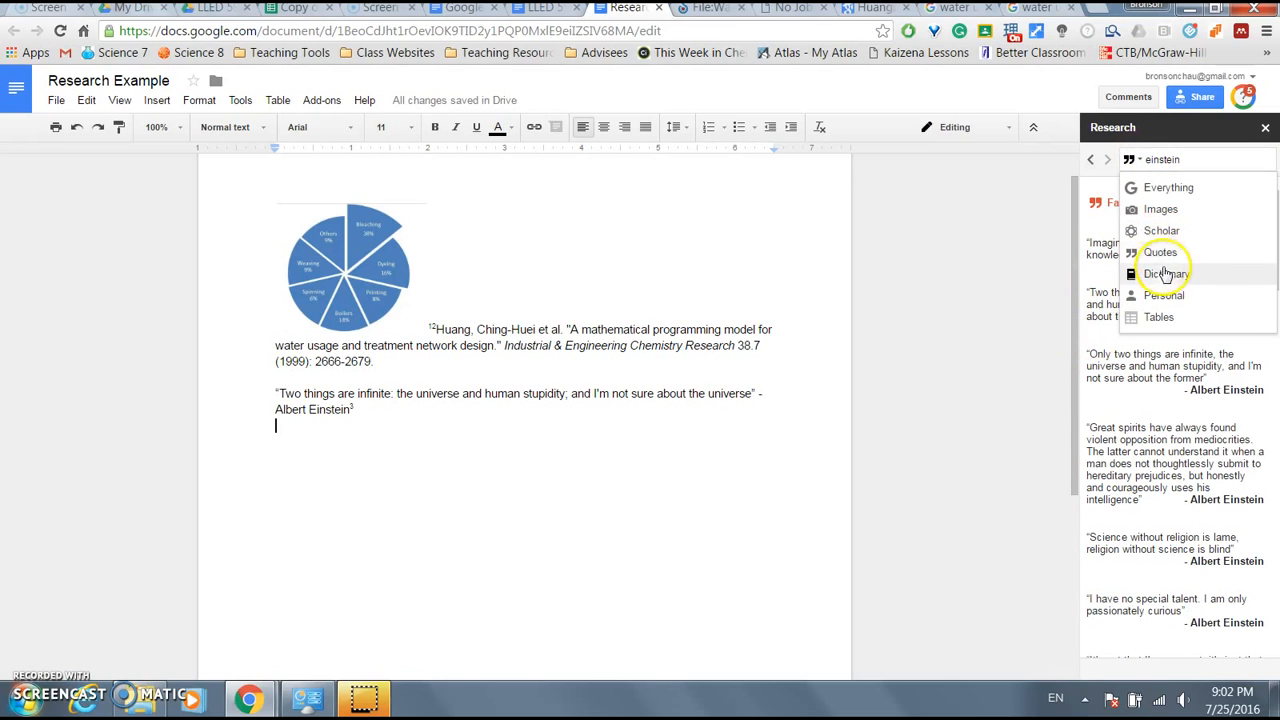
- Look up water in the Dictionary research, then switch the search type to Personal
{"action": "left_click", "coordinate": [1165, 276]}
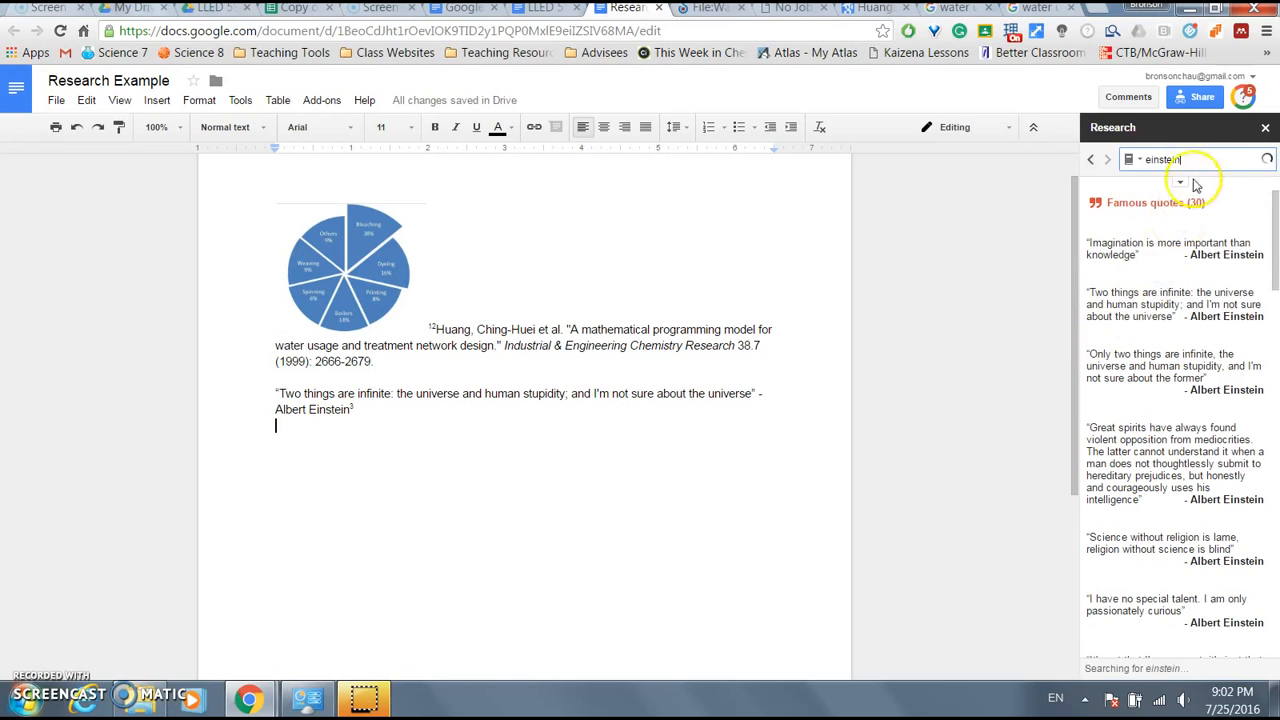
{"action": "left_click", "coordinate": [1203, 162]}
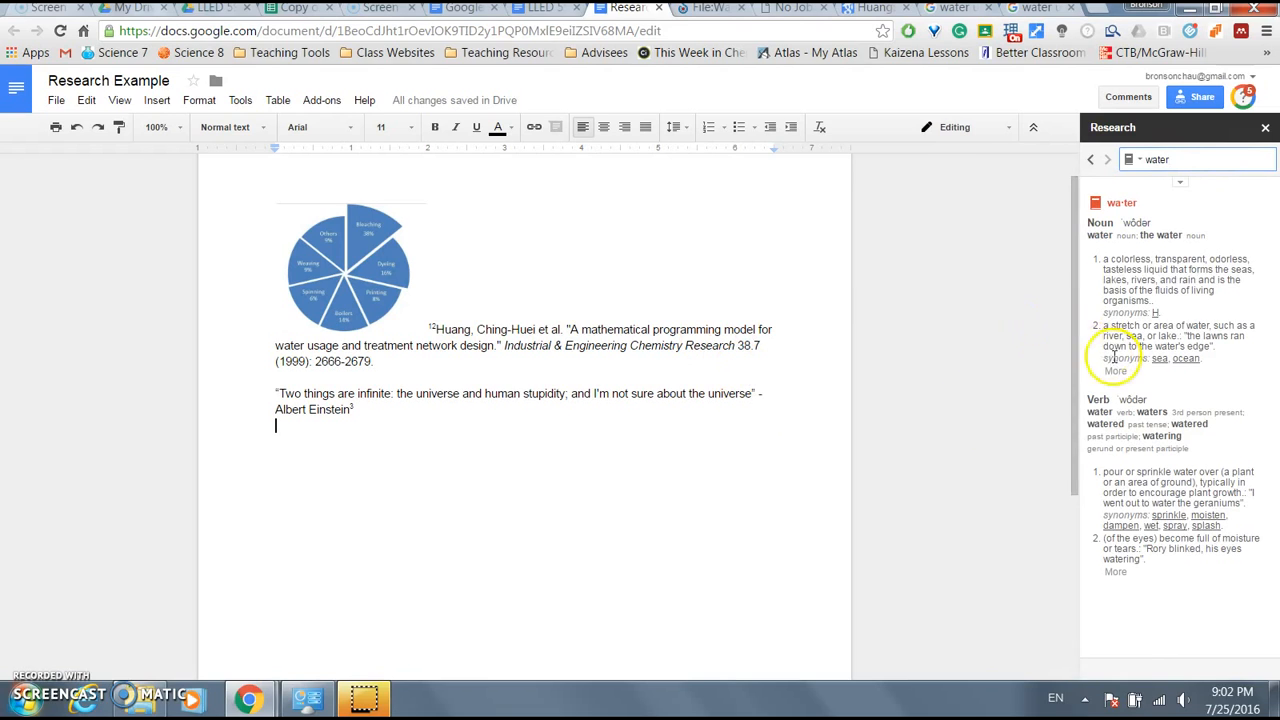
{"action": "left_click", "coordinate": [1136, 160]}
{"action": "left_click", "coordinate": [1164, 295]}
{"action": "left_click", "coordinate": [1179, 159]}
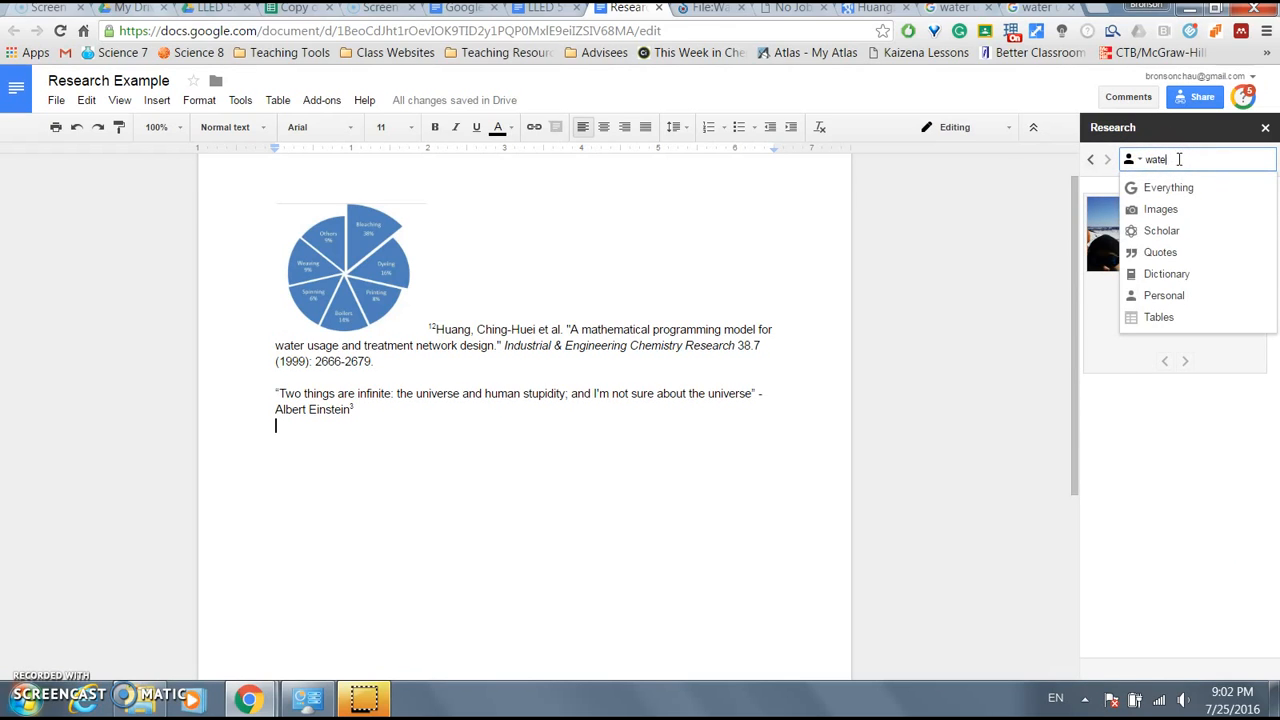
- Switch the research search type to Tables and bring up table results for 'water usage'
{"action": "key", "text": "BackSpace"}
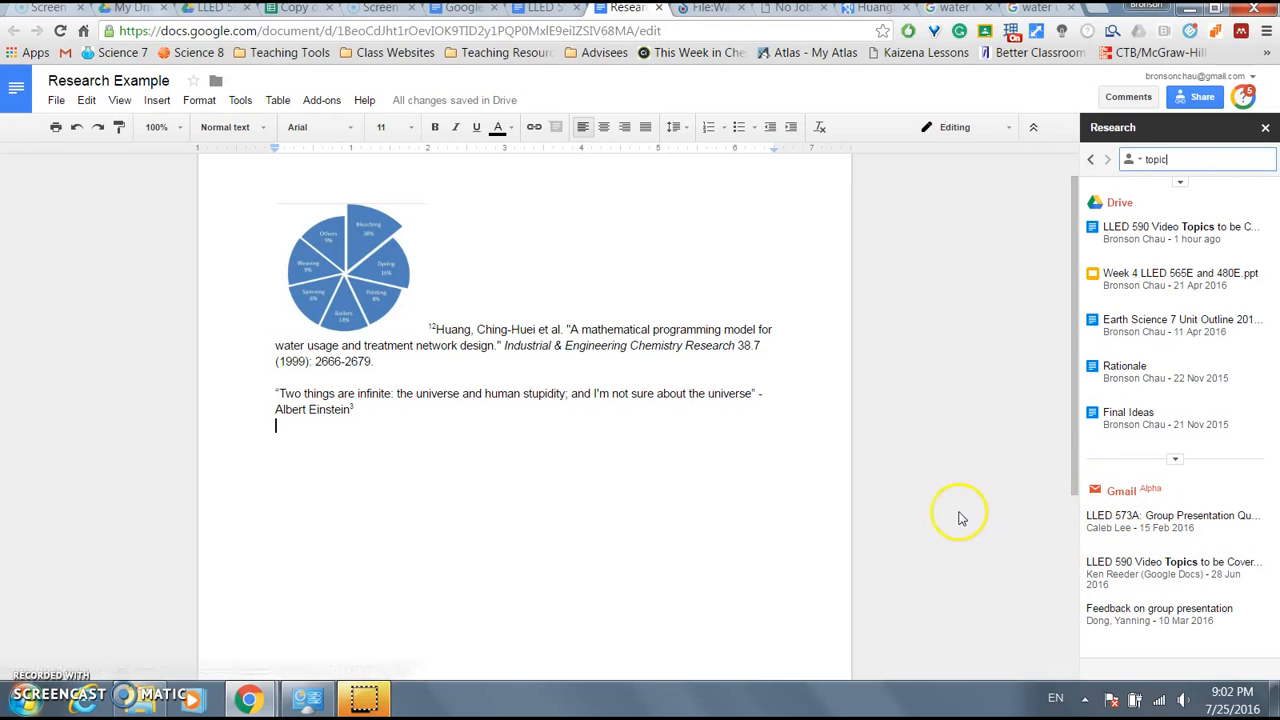
{"action": "left_click", "coordinate": [1136, 159]}
{"action": "left_click", "coordinate": [1158, 316]}
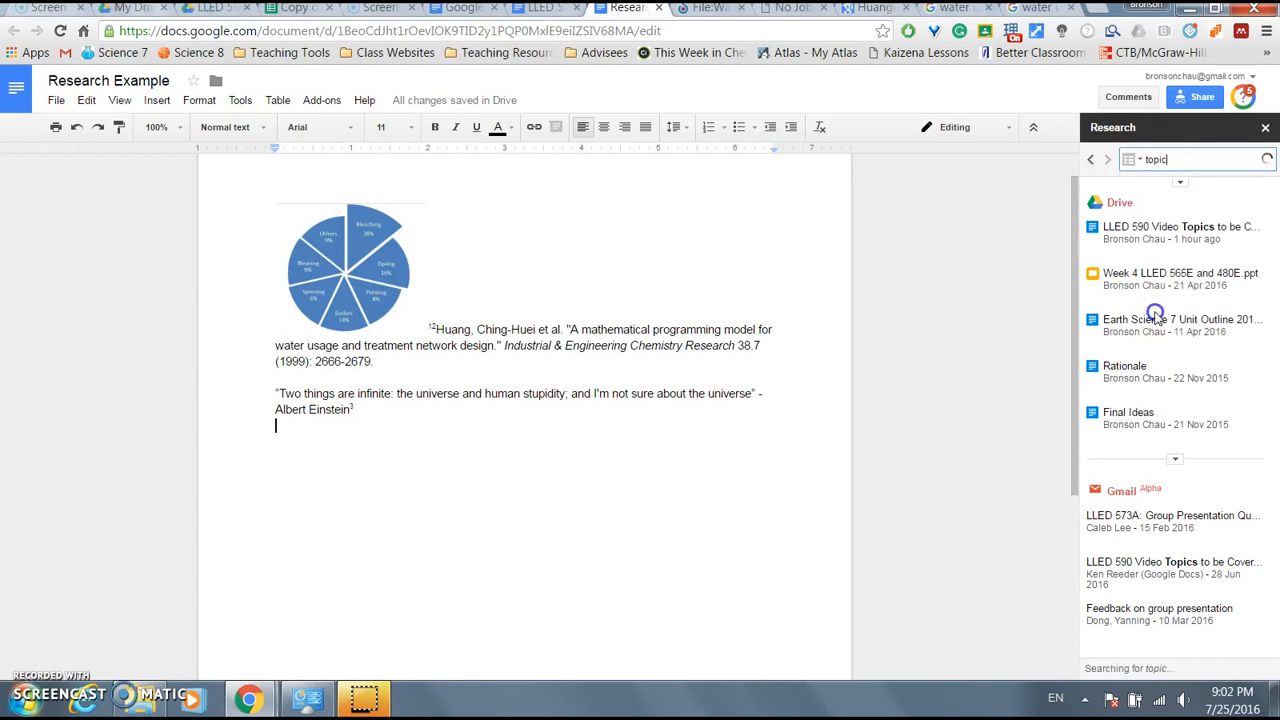
{"action": "left_click", "coordinate": [1192, 159]}
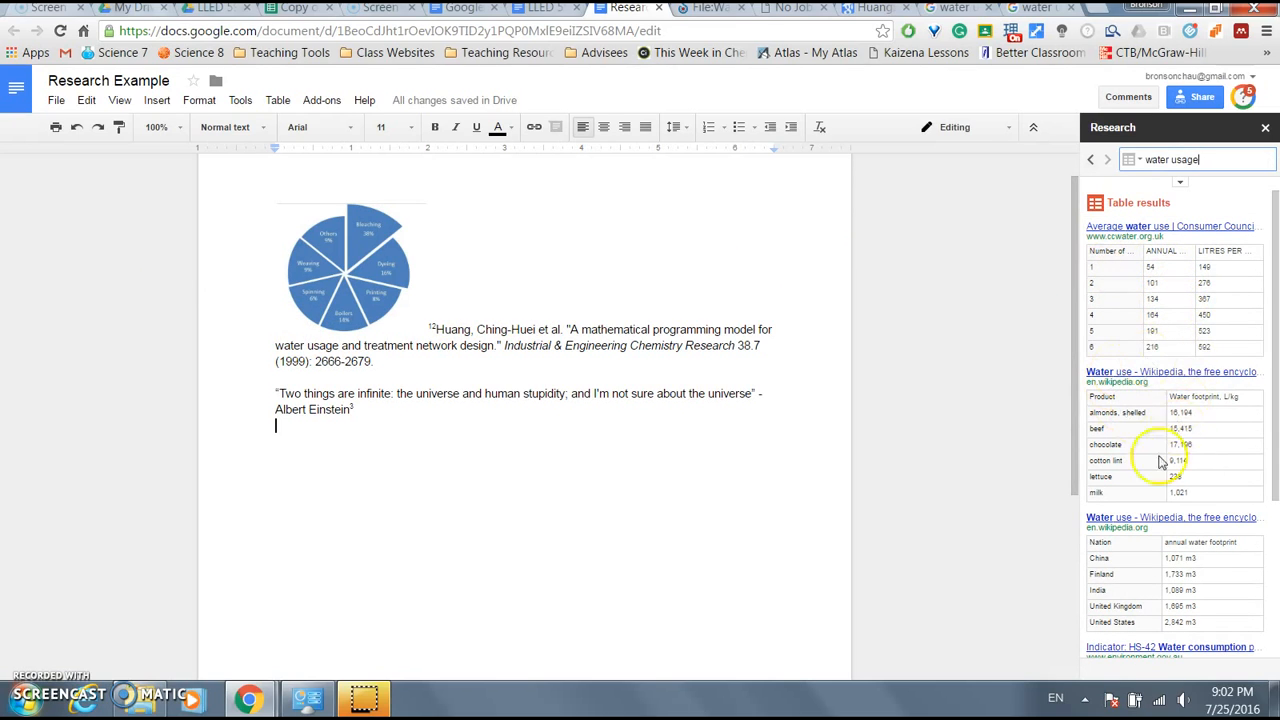
{"action": "mouse_move", "coordinate": [1165, 290]}
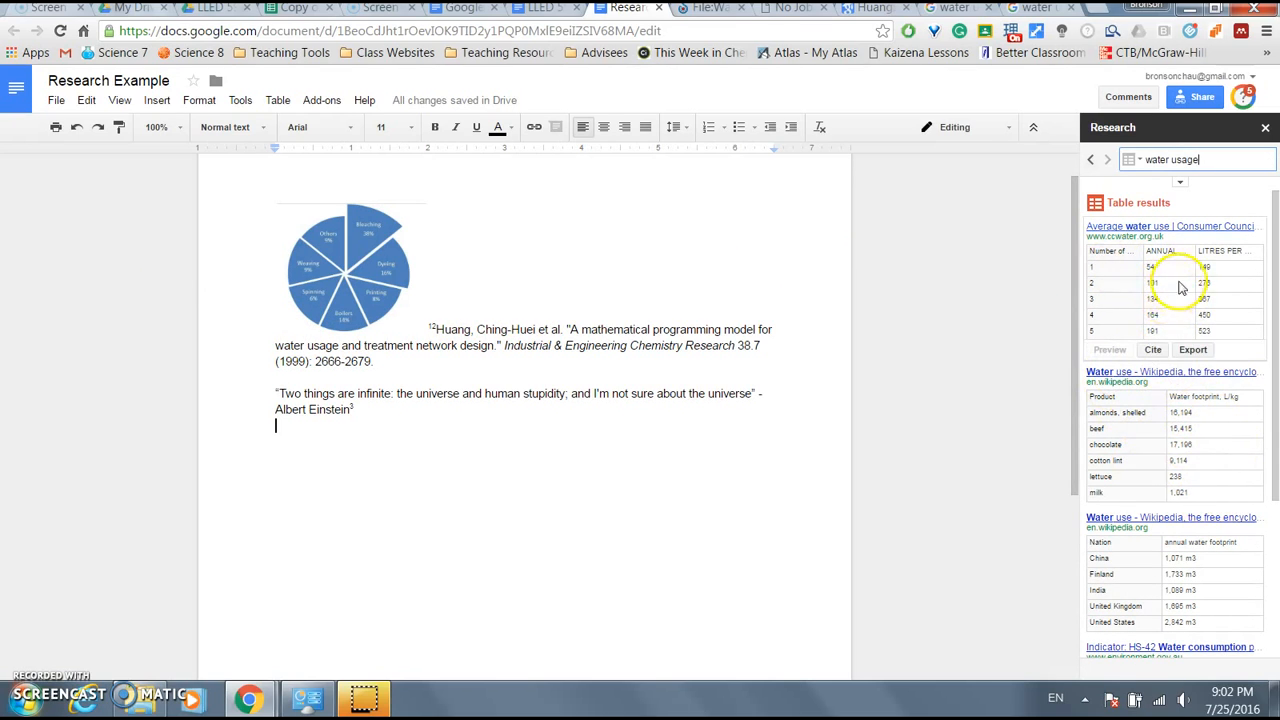
{"action": "left_click", "coordinate": [1193, 350]}
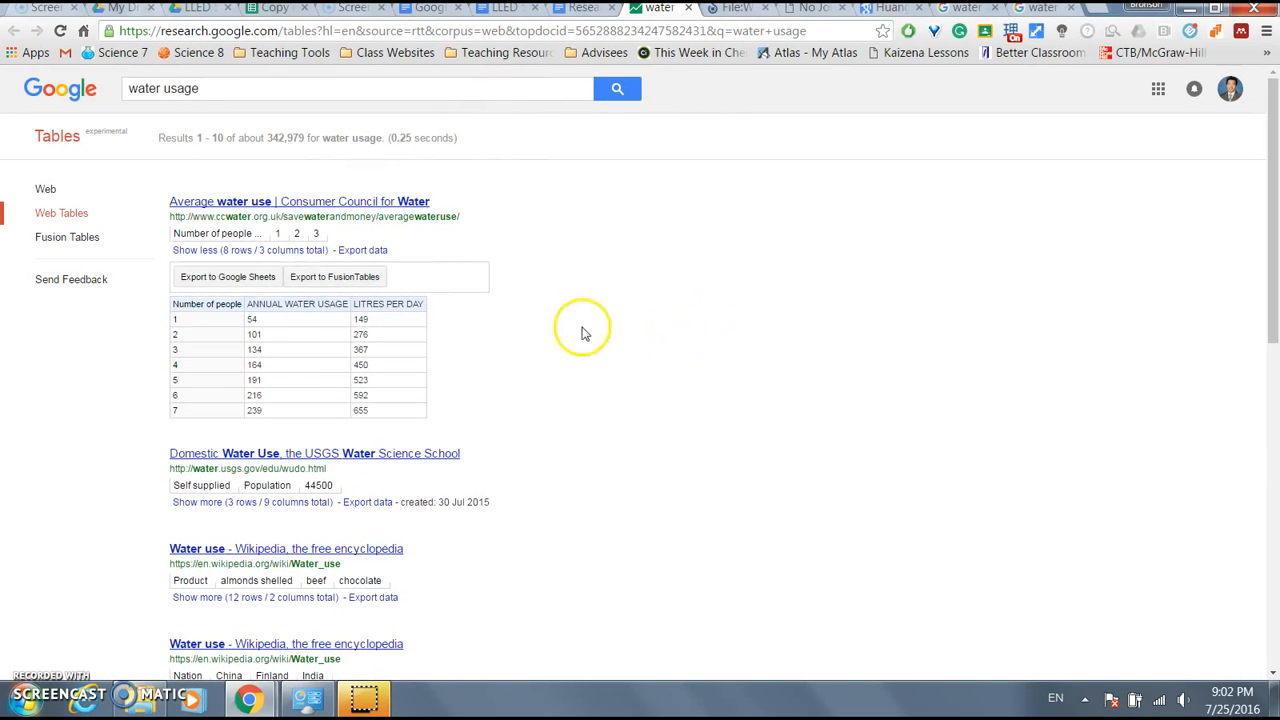
- Export the Average water use table to a new Google Sheets spreadsheet, view it, then return to Research Example
{"action": "left_click", "coordinate": [190, 280]}
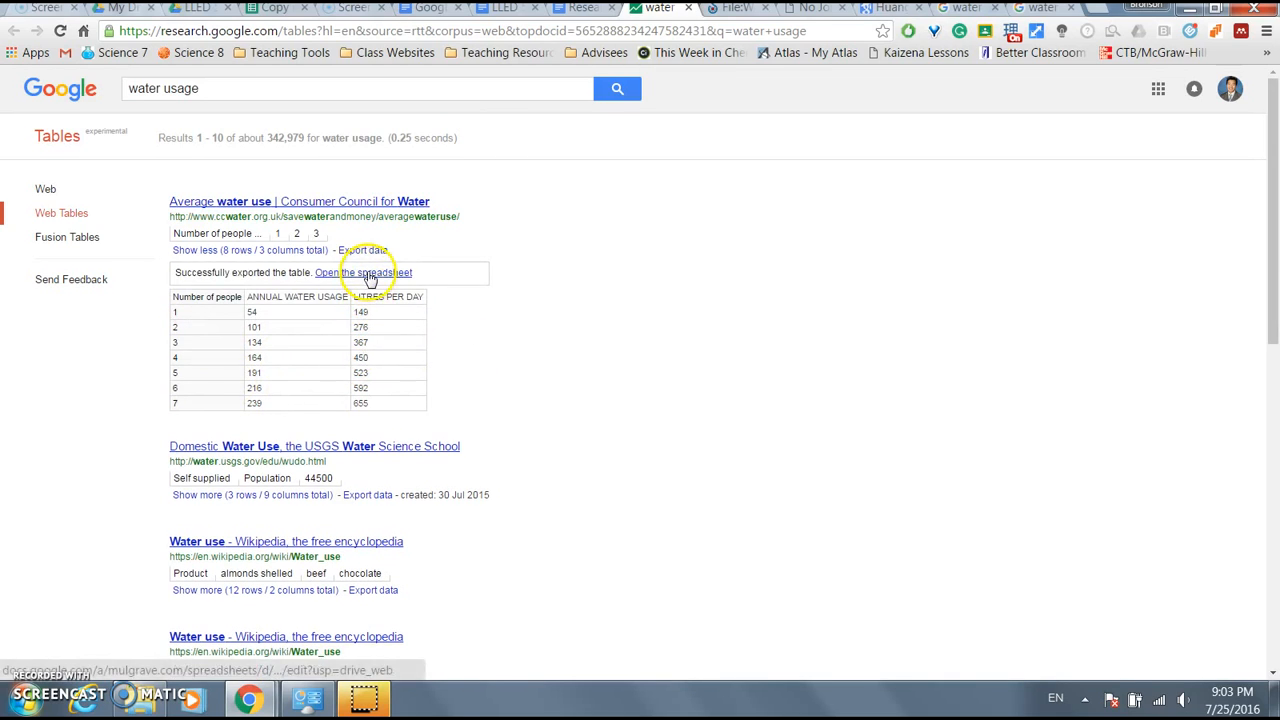
{"action": "left_click", "coordinate": [366, 272]}
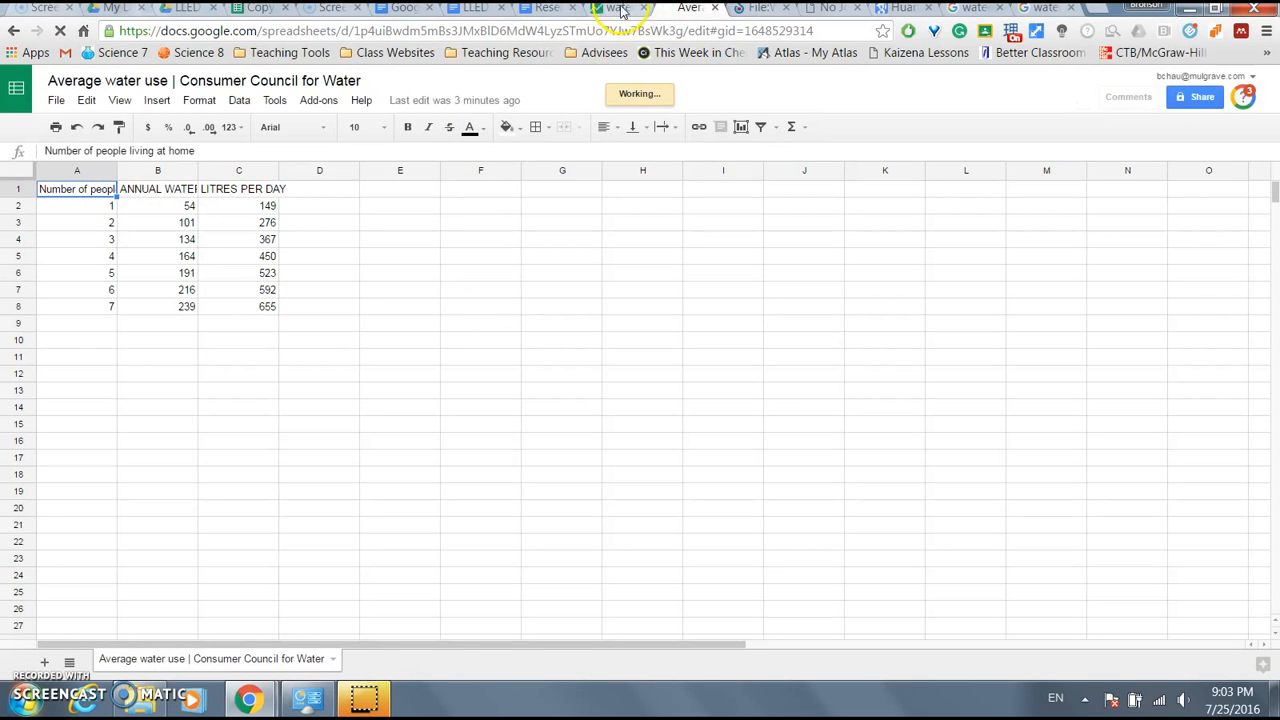
{"action": "left_click", "coordinate": [548, 10]}
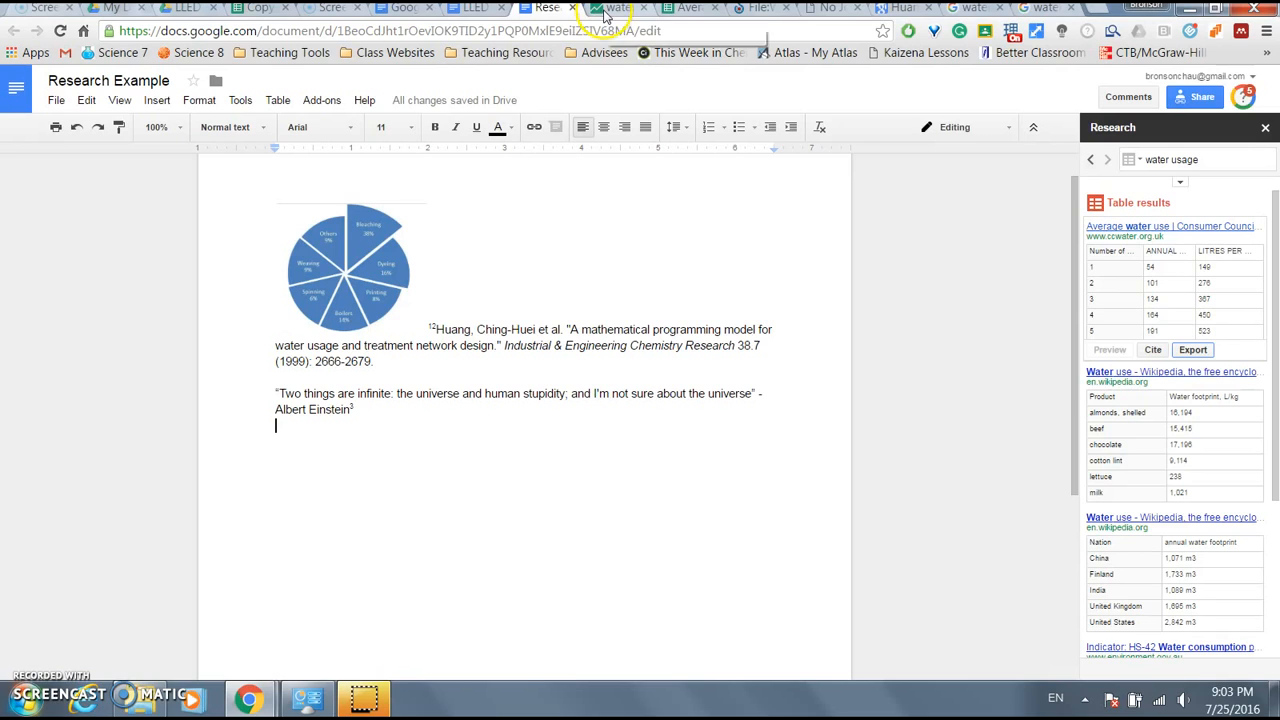
- Cite the Average water use table as footnote 4, keeping MLA as the citation format
{"action": "left_click", "coordinate": [1152, 351]}
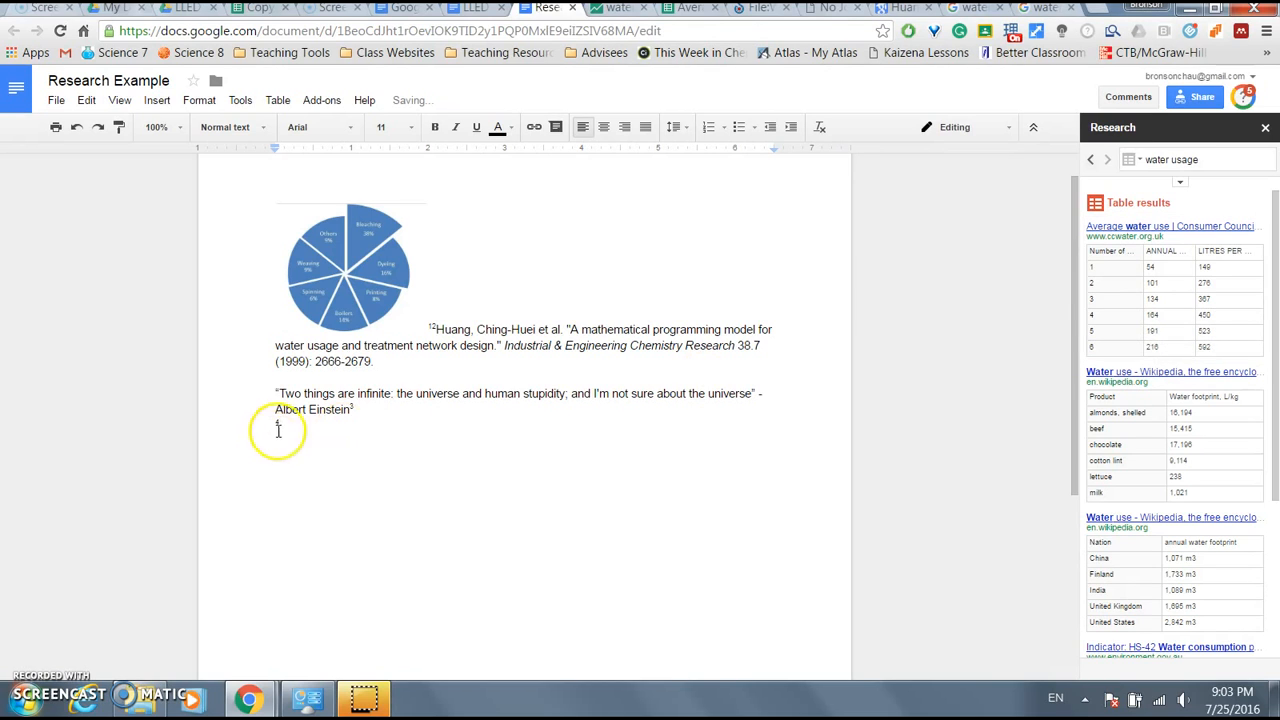
{"action": "scroll", "coordinate": [468, 487], "scroll_direction": "down", "scroll_amount": 5}
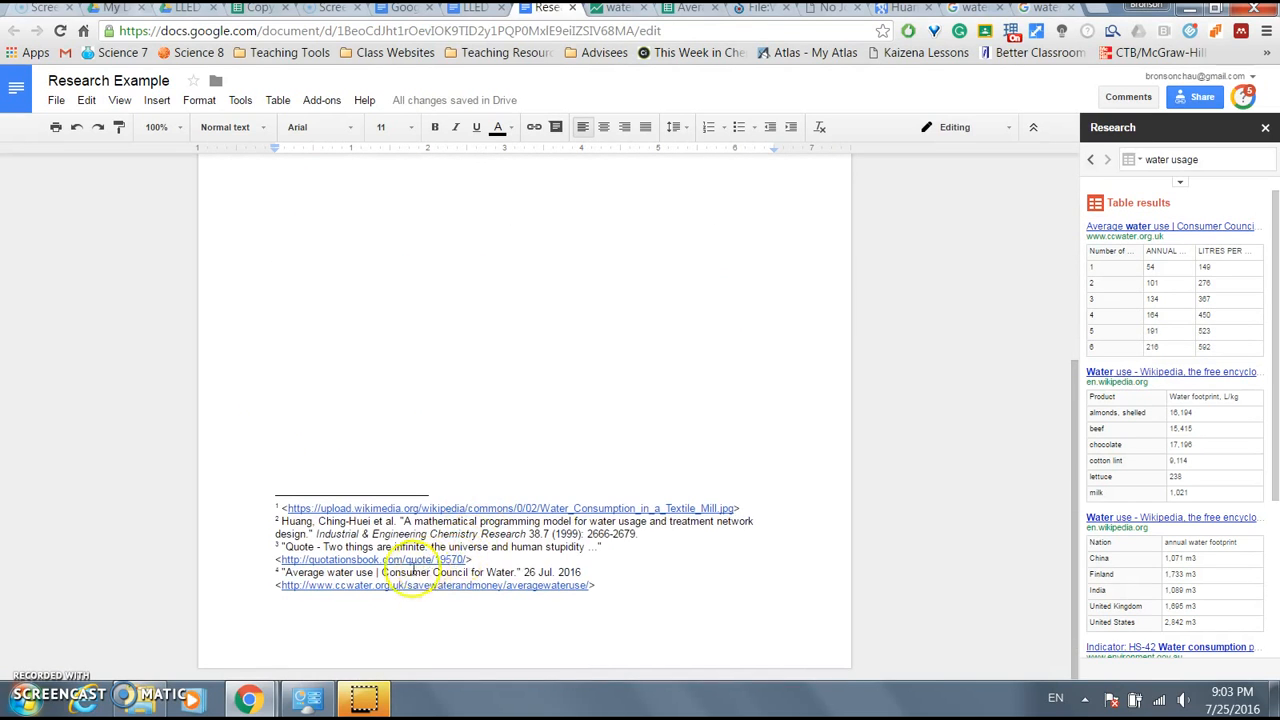
{"action": "left_click", "coordinate": [1180, 181]}
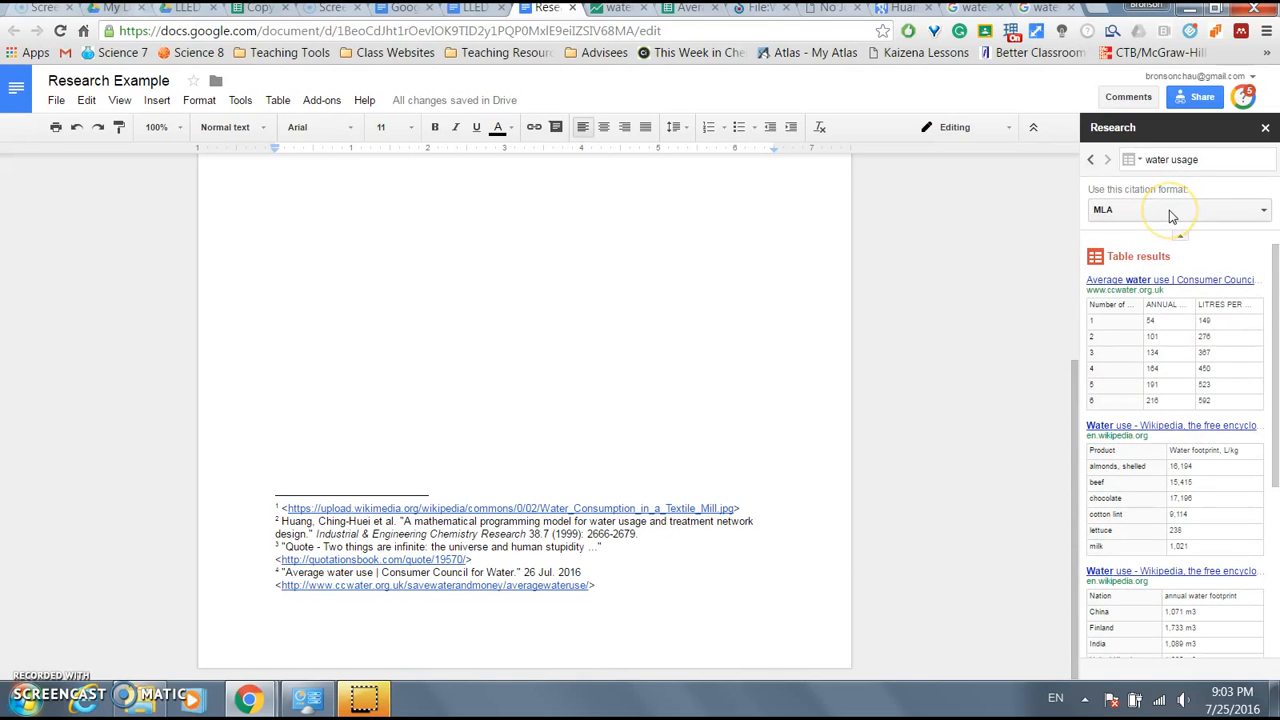
{"action": "left_click", "coordinate": [1172, 213]}
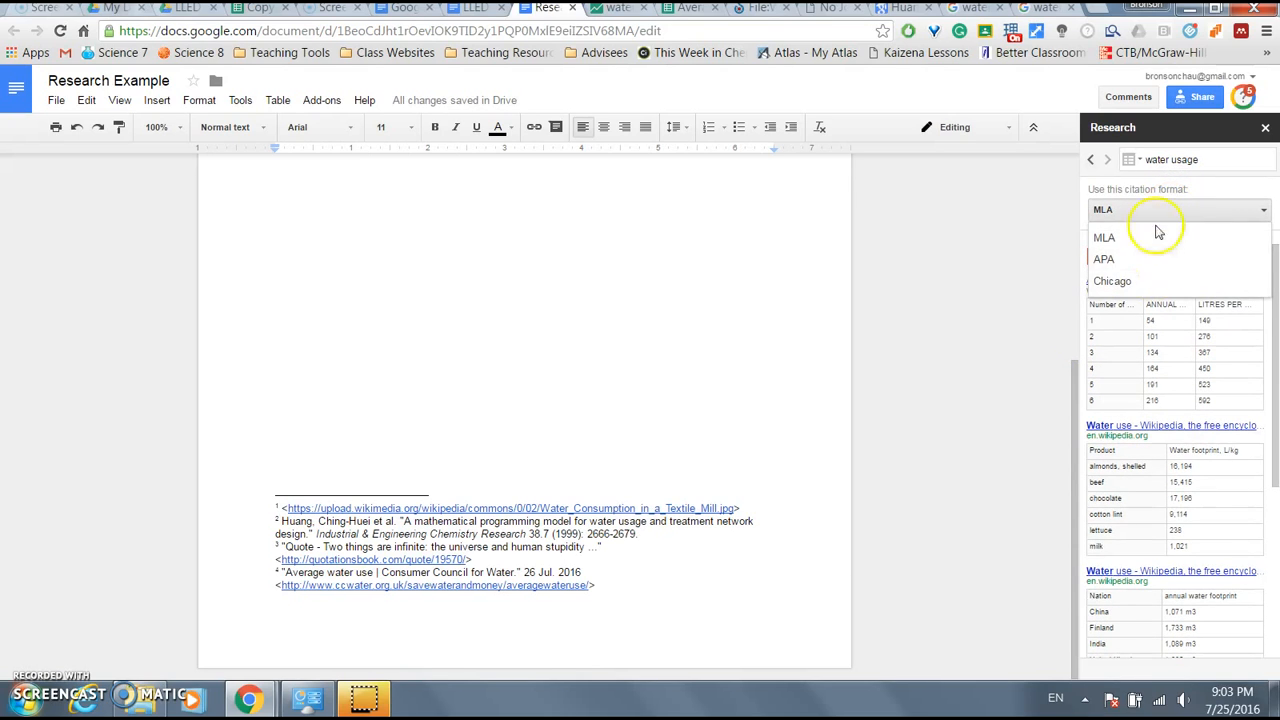
{"action": "left_click", "coordinate": [1145, 187]}
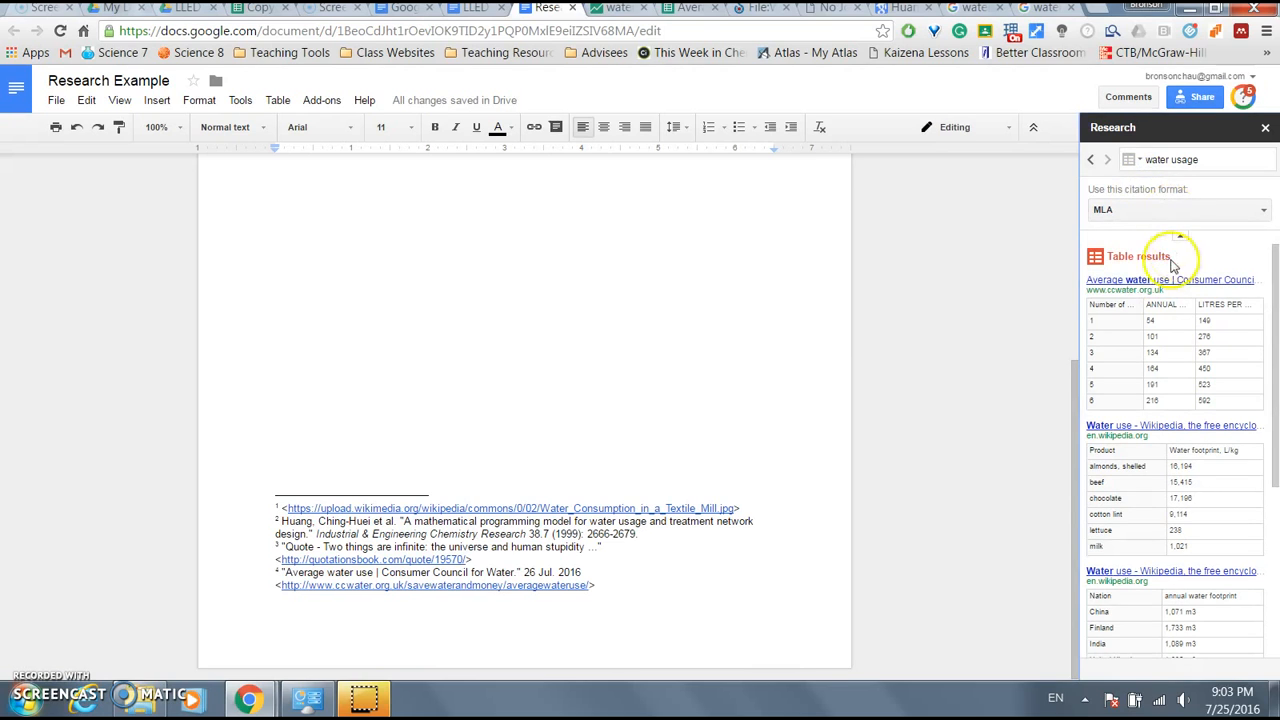
{"action": "scroll", "coordinate": [921, 354], "scroll_direction": "up", "scroll_amount": 3}
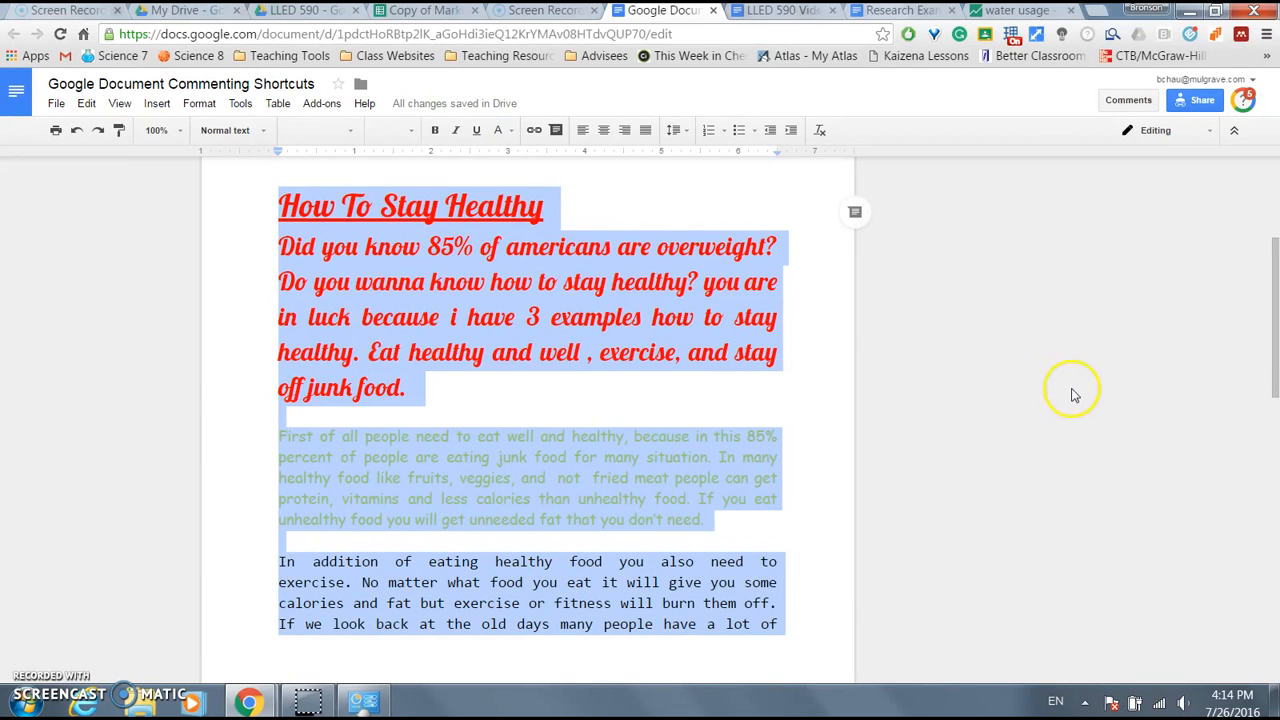
- Clear the mixed formatting from the entire How To Stay Healthy essay with Ctrl+\, leaving plain Arial 11
{"action": "left_click", "coordinate": [1018, 350]}
{"action": "key", "text": "ctrl+backslash"}
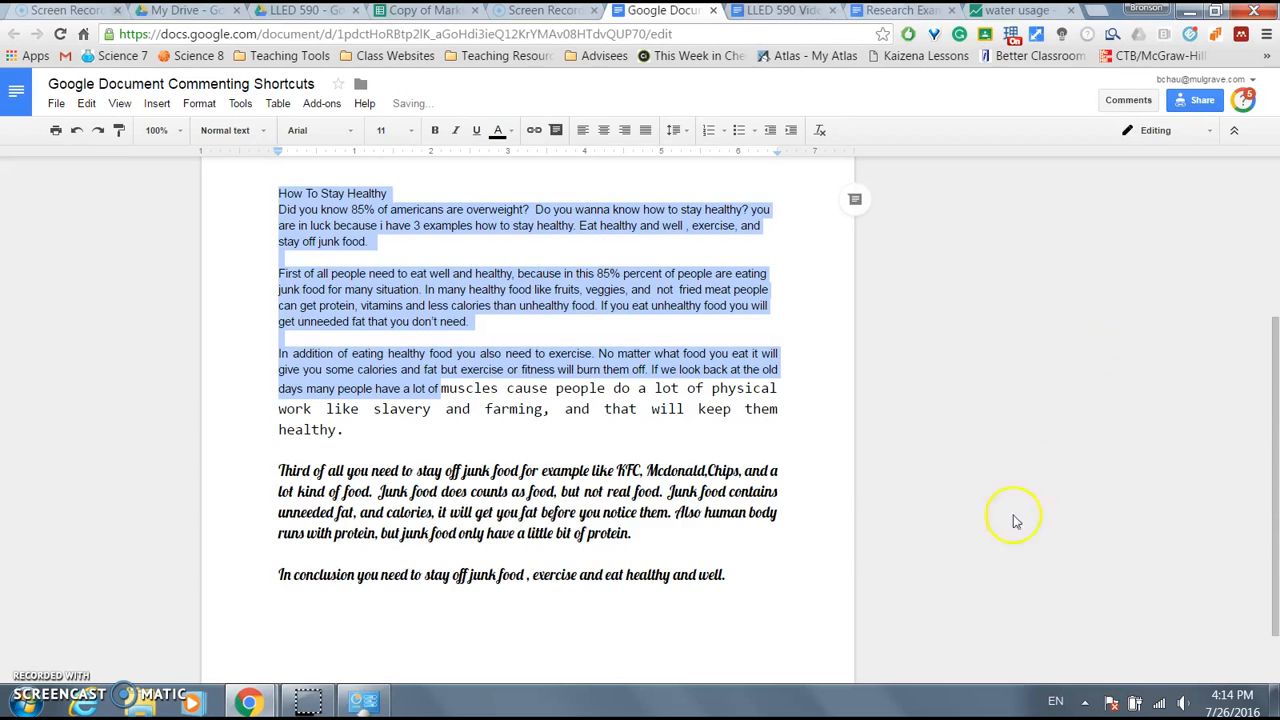
{"action": "left_click", "coordinate": [750, 587], "text": "shift"}
{"action": "key", "text": "ctrl+backslash"}
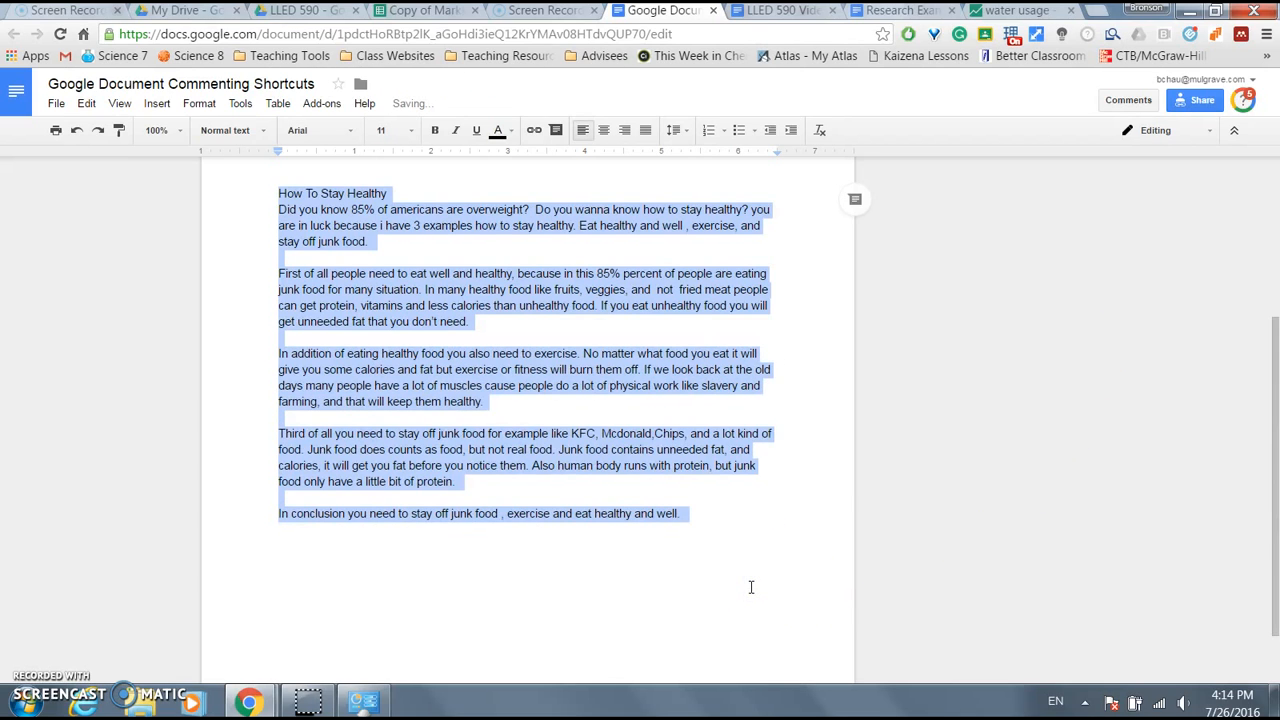
{"action": "left_click", "coordinate": [272, 210]}
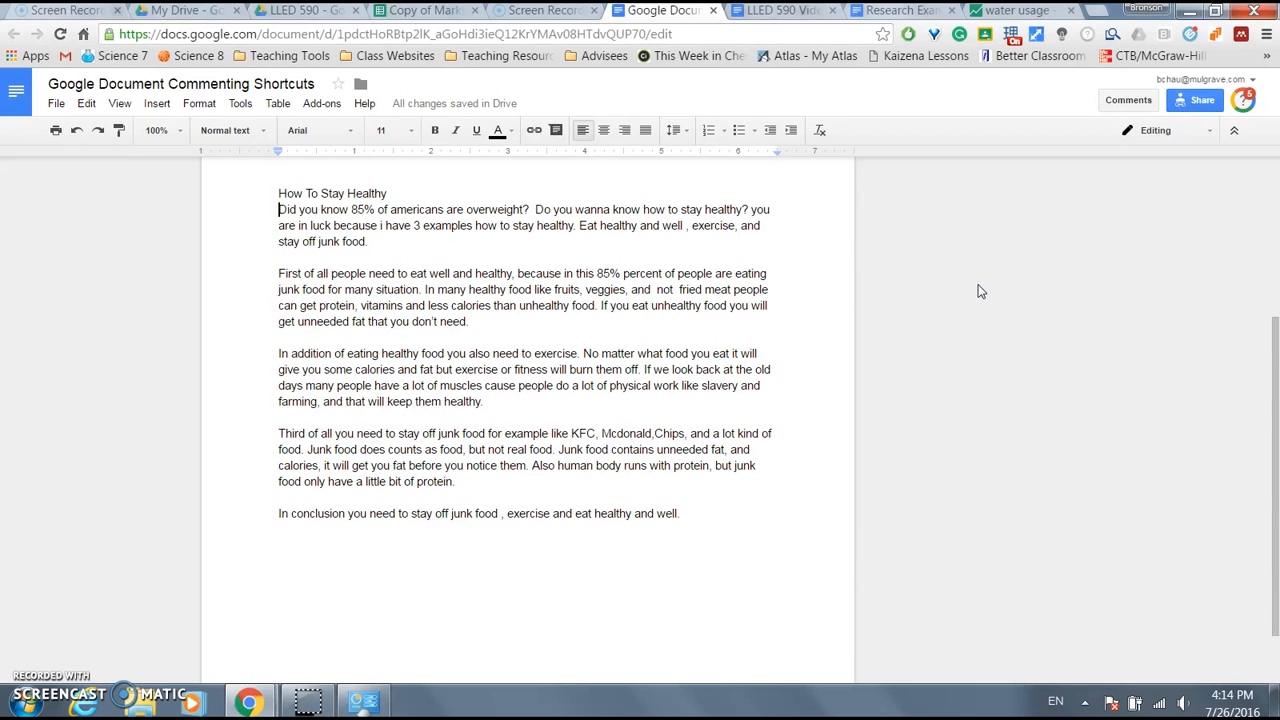
{"action": "key", "text": "Right"}
{"action": "key", "text": "Right"}
{"action": "key", "text": "Right"}
{"action": "key", "text": "Right"}
{"action": "key", "text": "Right"}
{"action": "key", "text": "Right"}
{"action": "key", "text": "Right"}
{"action": "key", "text": "Right"}
{"action": "key", "text": "Right"}
{"action": "key", "text": "Right"}
{"action": "key", "text": "Right"}
{"action": "key", "text": "Right"}
{"action": "key", "text": "Right"}
{"action": "key", "text": "Right"}
{"action": "key", "text": "Right"}
{"action": "key", "text": "Right"}
{"action": "key", "text": "Right"}
{"action": "key", "text": "Right"}
{"action": "key", "text": "Right"}
{"action": "key", "text": "Right"}
{"action": "key", "text": "Right"}
{"action": "key", "text": "Right"}
{"action": "key", "text": "Right"}
{"action": "key", "text": "Right"}
{"action": "key", "text": "Right"}
{"action": "key", "text": "Right"}
{"action": "key", "text": "Right"}
{"action": "key", "text": "Right"}
{"action": "key", "text": "Right"}
{"action": "key", "text": "Right"}
{"action": "key", "text": "Right"}
{"action": "key", "text": "Right"}
{"action": "key", "text": "Right"}
{"action": "key", "text": "Right"}
{"action": "key", "text": "Right"}
{"action": "key", "text": "Right"}
- Move the caret word by word and paragraph by paragraph through the essay
{"action": "key", "text": "ctrl+Right"}
{"action": "key", "text": "ctrl+Right"}
{"action": "key", "text": "ctrl+Right"}
{"action": "key", "text": "ctrl+Right"}
{"action": "key", "text": "ctrl+Right"}
{"action": "key", "text": "ctrl+Right"}
{"action": "key", "text": "ctrl+Right"}
{"action": "key", "text": "ctrl+Right"}
{"action": "key", "text": "ctrl+Right"}
{"action": "key", "text": "ctrl+Left"}
{"action": "key", "text": "ctrl+Left"}
{"action": "key", "text": "ctrl+Left"}
{"action": "key", "text": "ctrl+Left"}
{"action": "key", "text": "ctrl+Down"}
{"action": "key", "text": "ctrl+Down"}
{"action": "key", "text": "ctrl+Down"}
{"action": "key", "text": "ctrl+Down"}
{"action": "key", "text": "ctrl+Down"}
{"action": "key", "text": "ctrl+Down"}
{"action": "key", "text": "ctrl+Up"}
{"action": "key", "text": "ctrl+Up"}
{"action": "key", "text": "ctrl+Up"}
{"action": "key", "text": "ctrl+Up"}
{"action": "key", "text": "ctrl+Up"}
{"action": "key", "text": "ctrl+Up"}
{"action": "key", "text": "ctrl+Up"}
{"action": "key", "text": "ctrl+Down"}
- Select 'Did you know 85%' word by word, shrinking and regrowing the selection
{"action": "key", "text": "ctrl+shift+Right"}
{"action": "key", "text": "ctrl+shift+Right"}
{"action": "key", "text": "ctrl+shift+Right"}
{"action": "key", "text": "ctrl+shift+Right"}
{"action": "key", "text": "ctrl+shift+Right"}
{"action": "key", "text": "ctrl+shift+Left"}
{"action": "key", "text": "ctrl+shift+Left"}
{"action": "key", "text": "ctrl+shift+Left"}
{"action": "key", "text": "ctrl+shift+Right"}
{"action": "key", "text": "ctrl+shift+Right"}
{"action": "key", "text": "ctrl+shift+Right"}
{"action": "key", "text": "ctrl+shift+Left"}
{"action": "key", "text": "ctrl+shift+Left"}
{"action": "key", "text": "ctrl+shift+Left"}
{"action": "key", "text": "ctrl+shift+Right"}
{"action": "key", "text": "ctrl+shift+Right"}
{"action": "key", "text": "ctrl+shift+Right"}
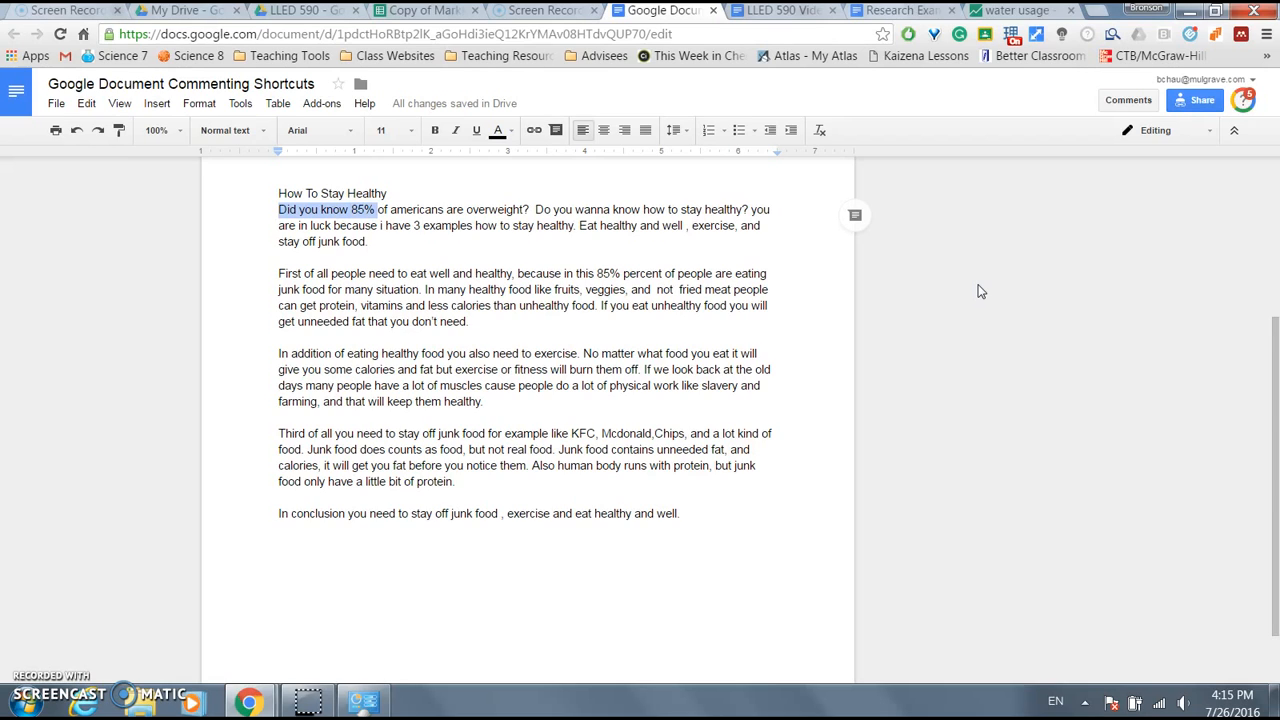
- Extend the selection across paragraphs, then narrow it to exactly the opening sentence
{"action": "key", "text": "ctrl+shift+Down"}
{"action": "key", "text": "ctrl+shift+Down"}
{"action": "key", "text": "ctrl+shift+Down"}
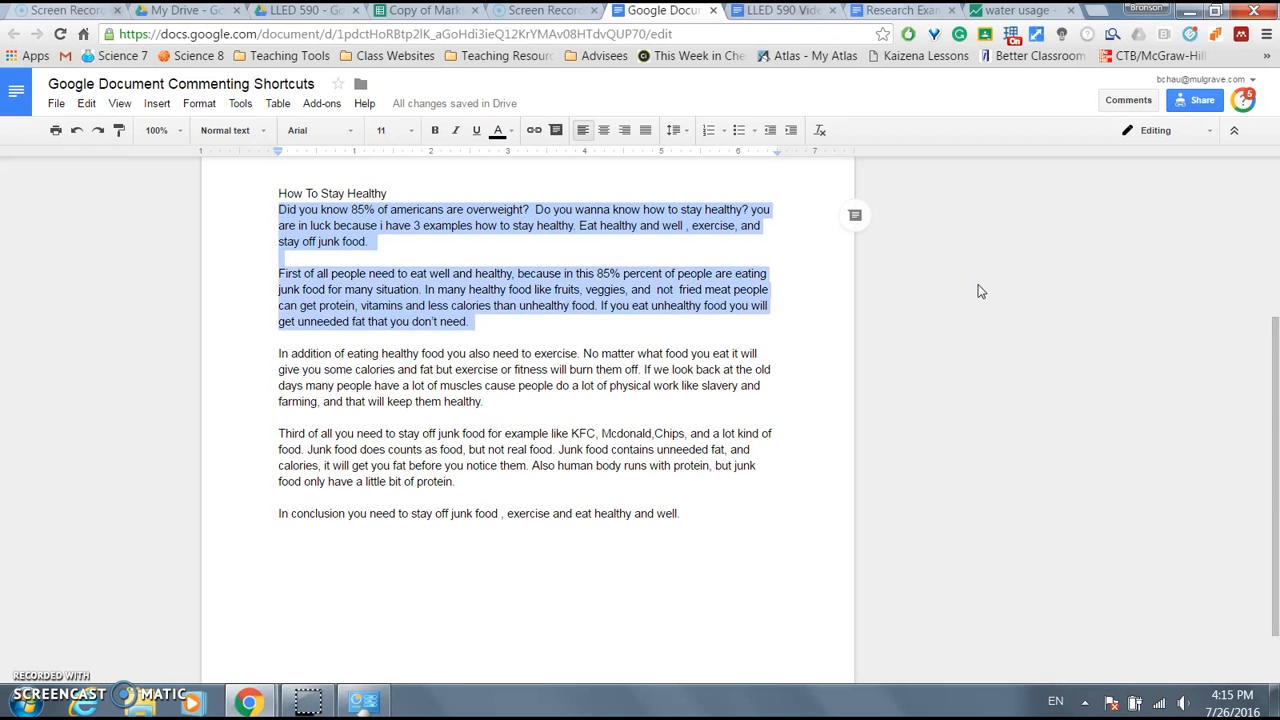
{"action": "key", "text": "ctrl+shift+Down"}
{"action": "key", "text": "ctrl+shift+Down"}
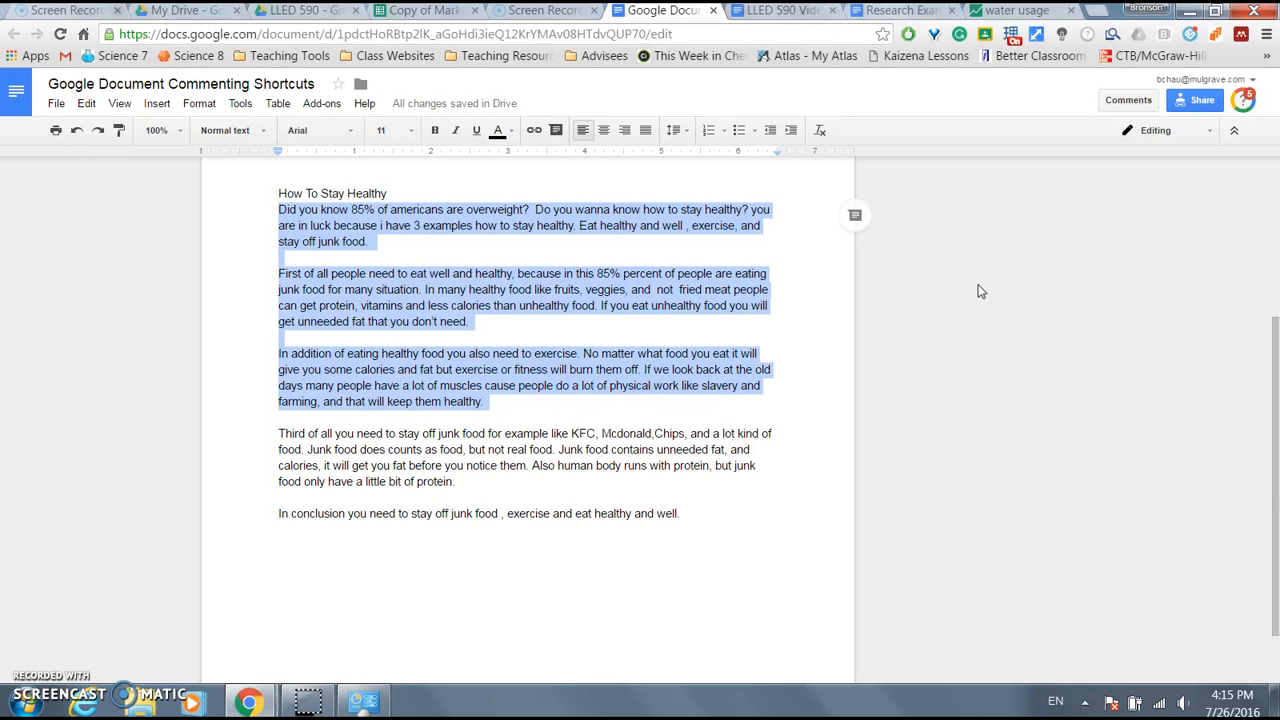
{"action": "key", "text": "ctrl+shift+Down"}
{"action": "key", "text": "ctrl+shift+Down"}
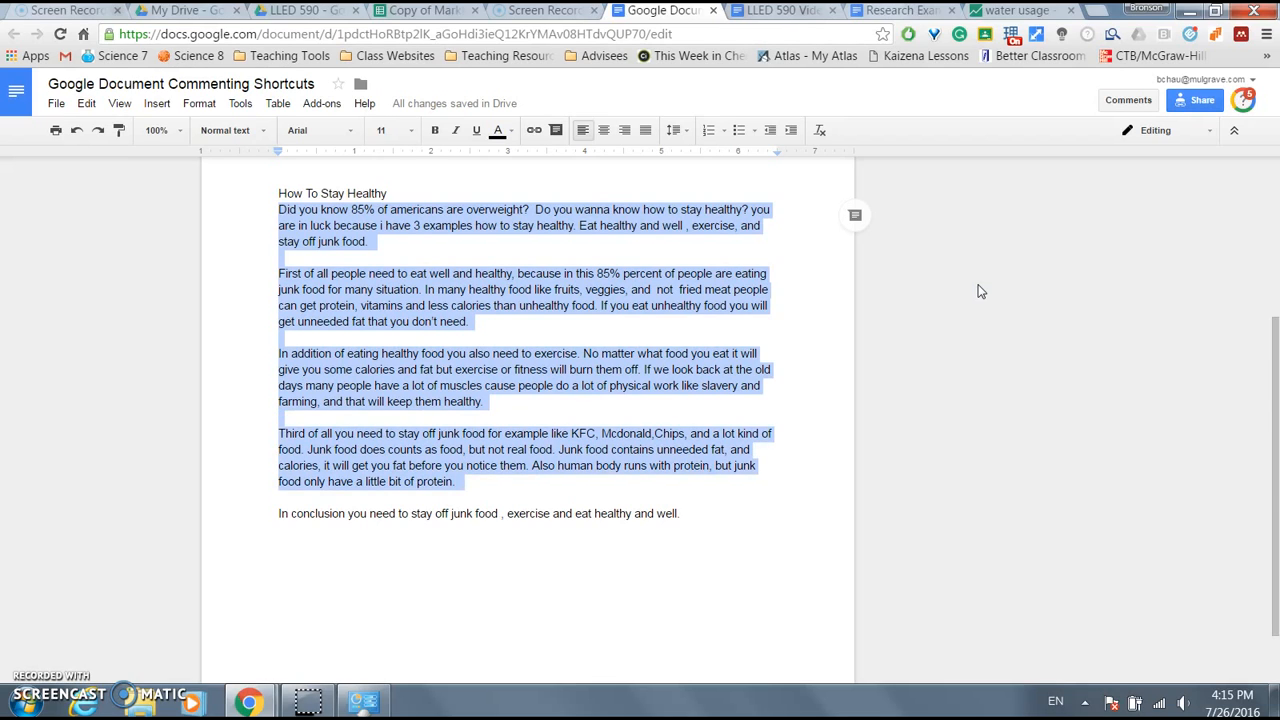
{"action": "key", "text": "ctrl+shift+Up"}
{"action": "key", "text": "ctrl+shift+Up"}
{"action": "key", "text": "ctrl+shift+Up"}
{"action": "key", "text": "ctrl+shift+Up"}
{"action": "key", "text": "ctrl+shift+Up"}
{"action": "key", "text": "ctrl+shift+Up"}
{"action": "key", "text": "ctrl+shift+Up"}
{"action": "key", "text": "ctrl+shift+Right"}
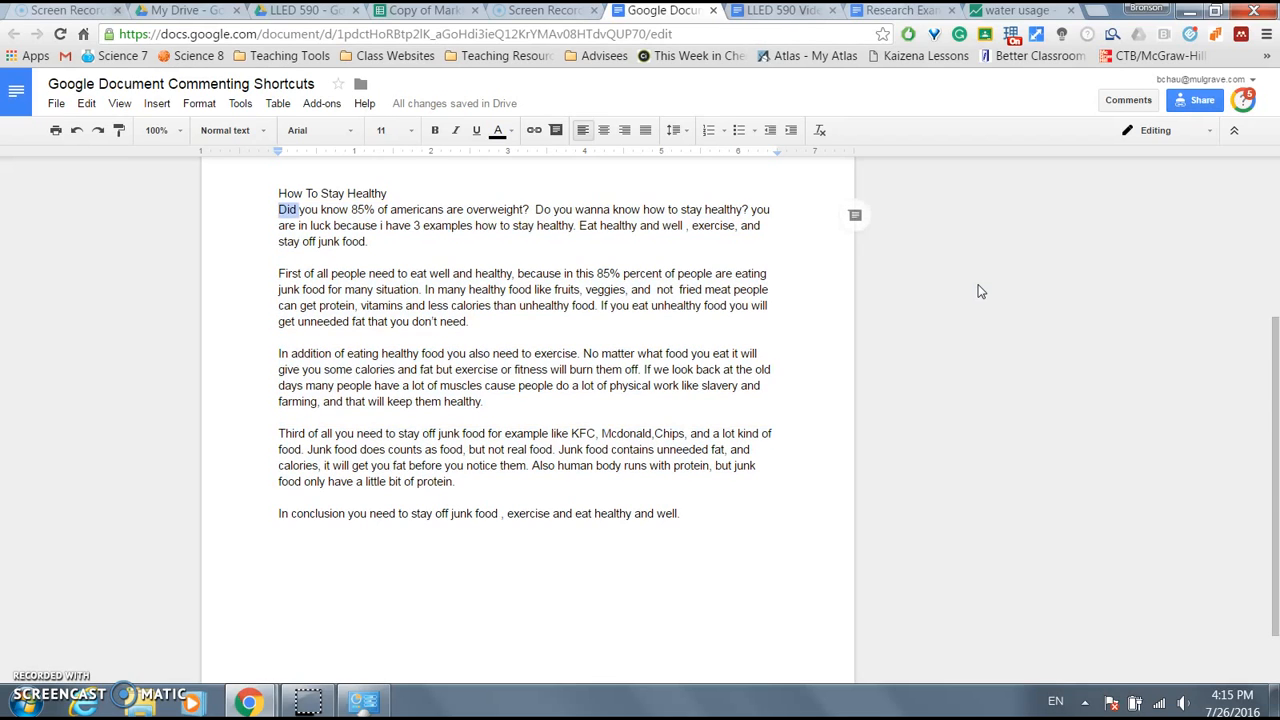
{"action": "key", "text": "ctrl+shift+Right"}
{"action": "key", "text": "ctrl+shift+Right"}
{"action": "key", "text": "ctrl+shift+Right"}
{"action": "key", "text": "ctrl+shift+Right"}
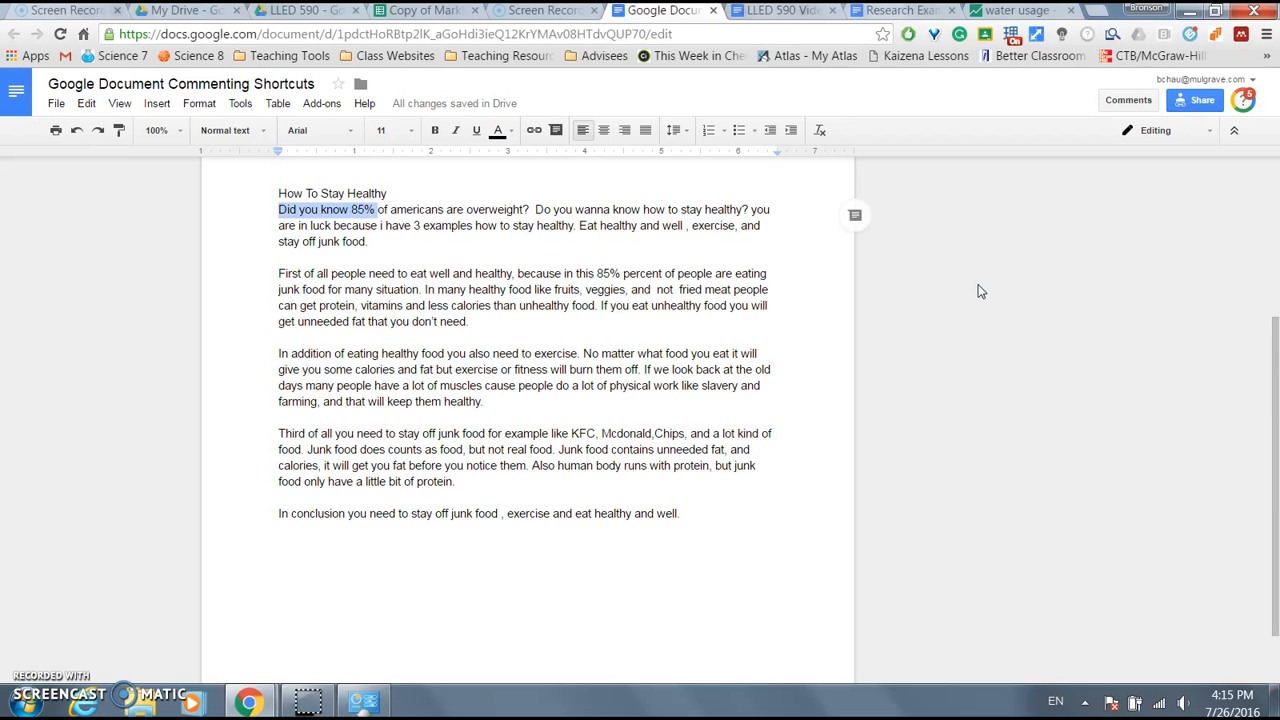
{"action": "key", "text": "ctrl+shift+Right"}
{"action": "key", "text": "ctrl+shift+Right"}
{"action": "key", "text": "ctrl+shift+Right"}
{"action": "key", "text": "ctrl+shift+Right"}
{"action": "key", "text": "ctrl+shift+Right"}
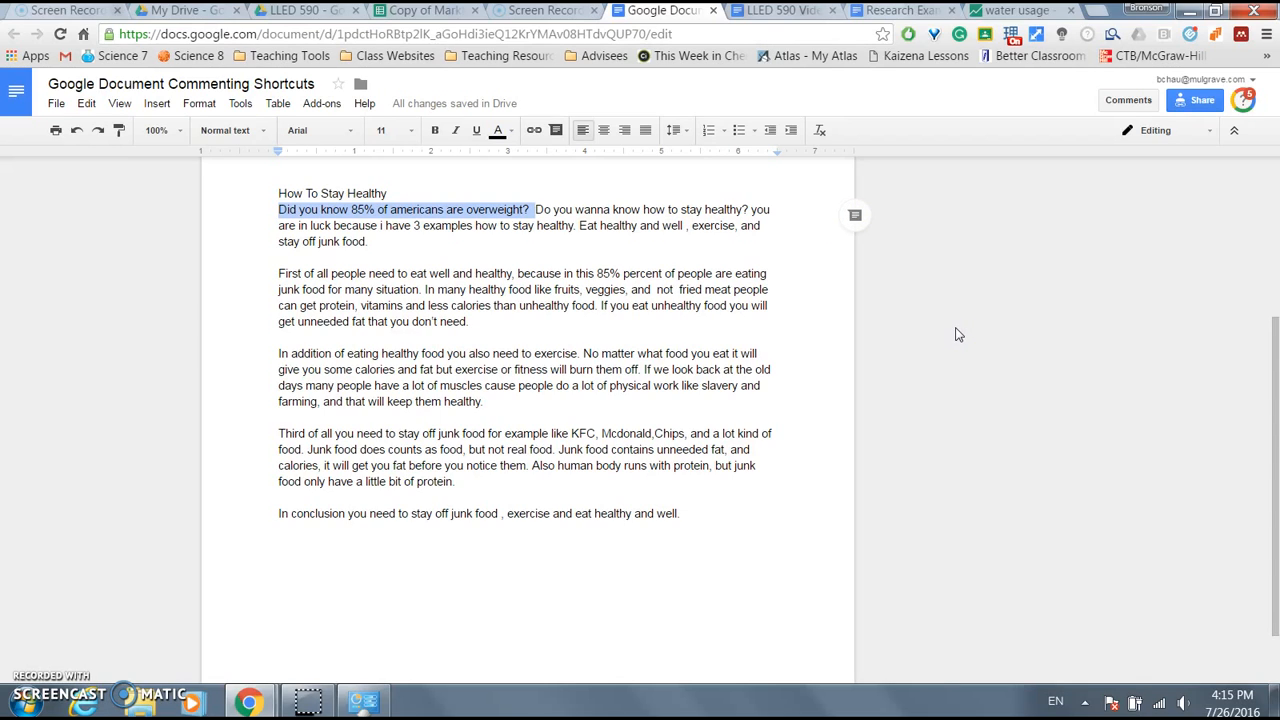
{"action": "key", "text": "ctrl+alt+m"}
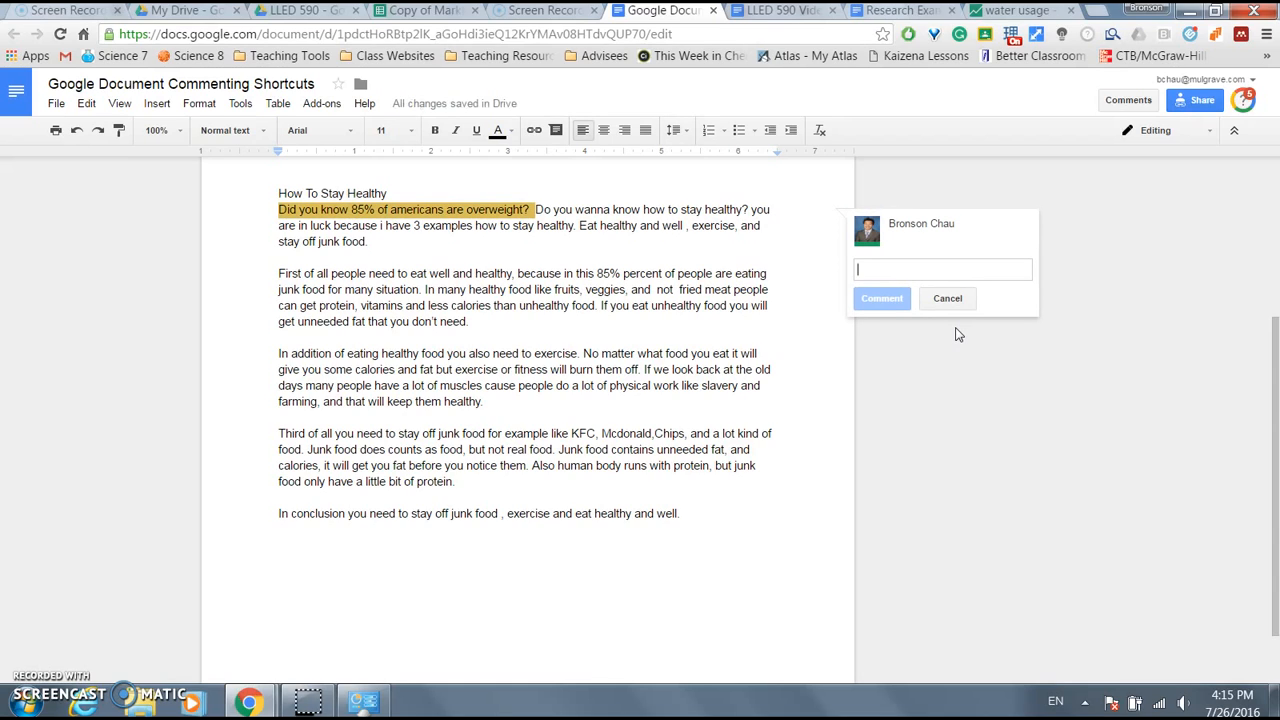
{"action": "type", "text": "Citations?"}
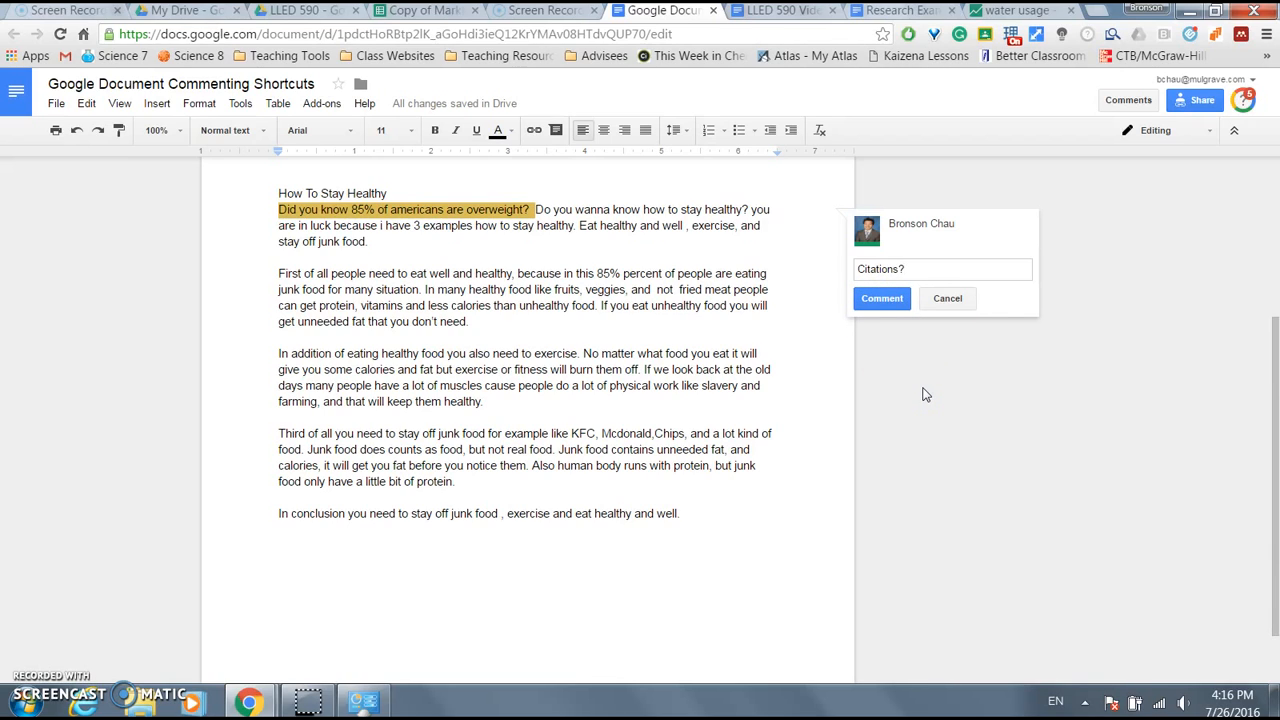
{"action": "key", "text": "ctrl+Return"}
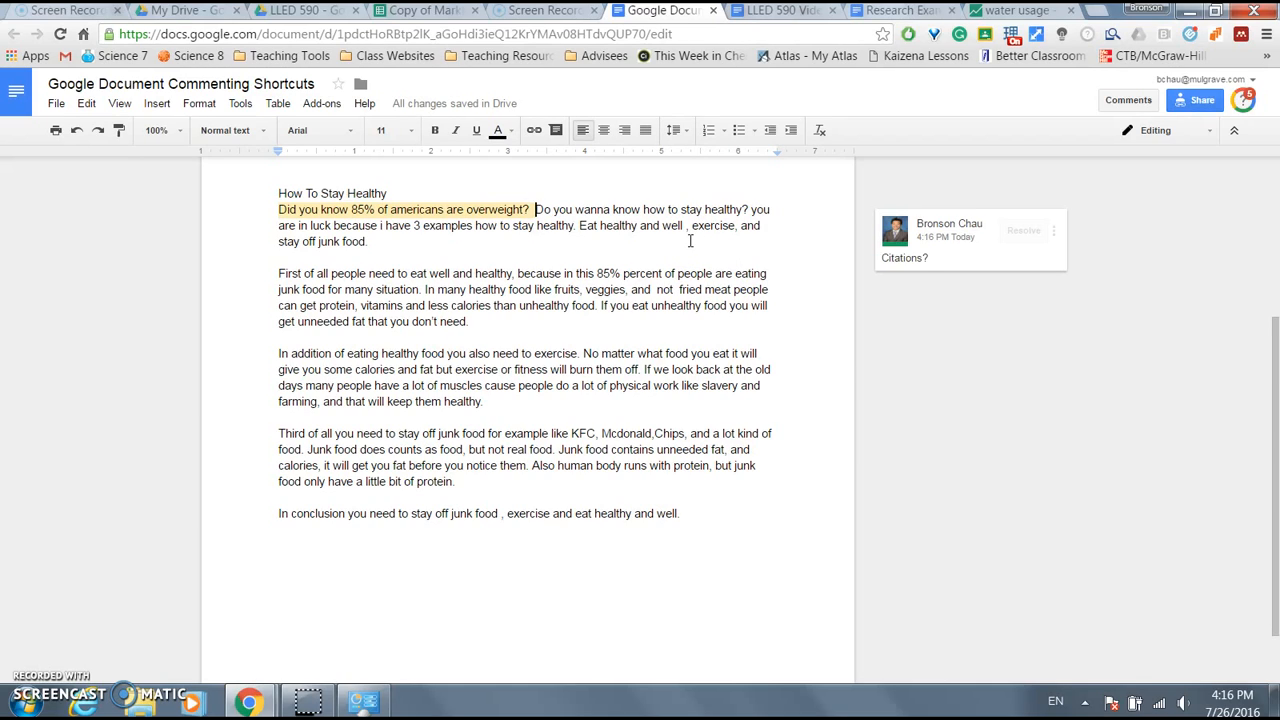
{"action": "key", "text": "shift+Home"}
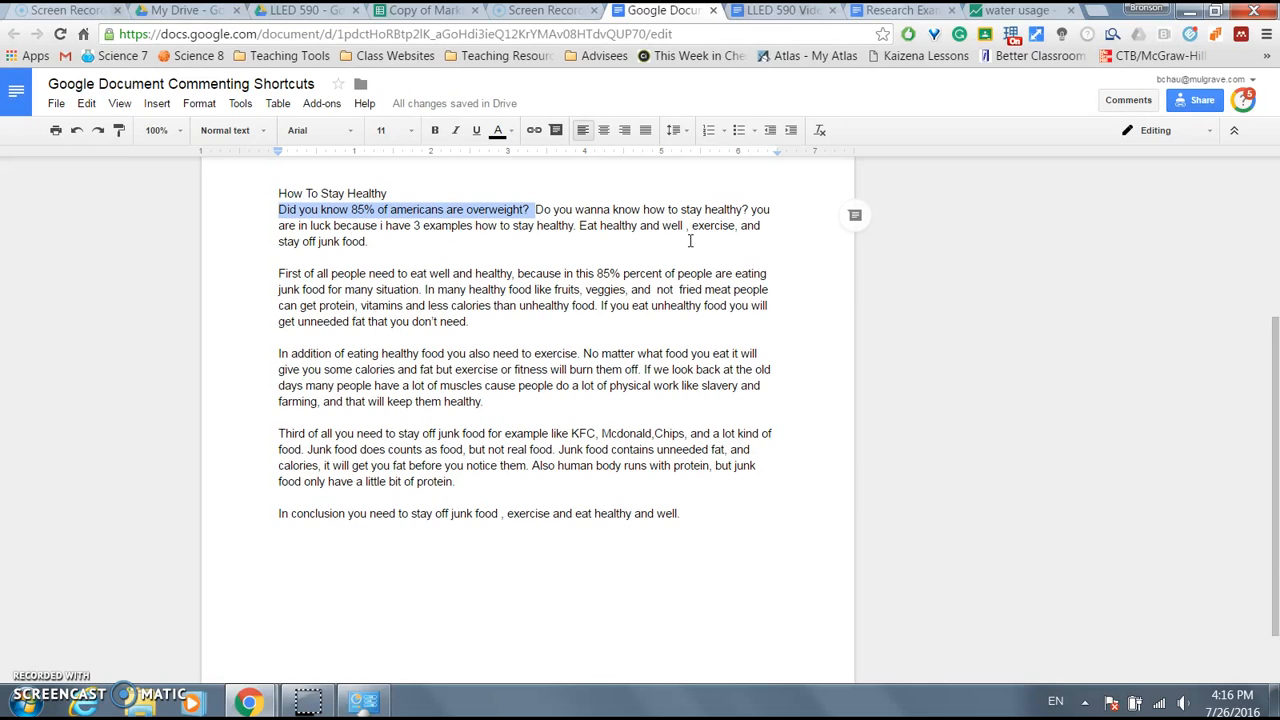
- Redo the 'Citations?' comment, then start and discard a comment on the word 'unhealthy'
{"action": "key", "text": "ctrl+y"}
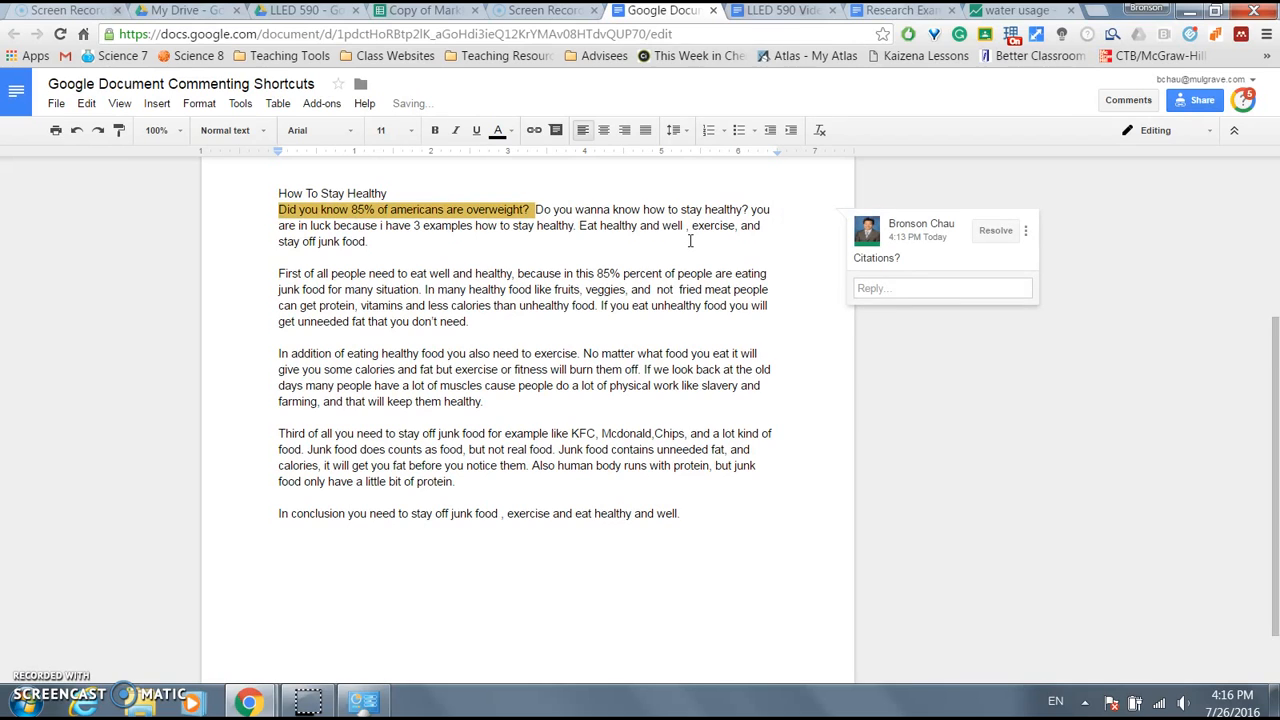
{"action": "scroll", "coordinate": [690, 241], "scroll_direction": "down", "scroll_amount": 1}
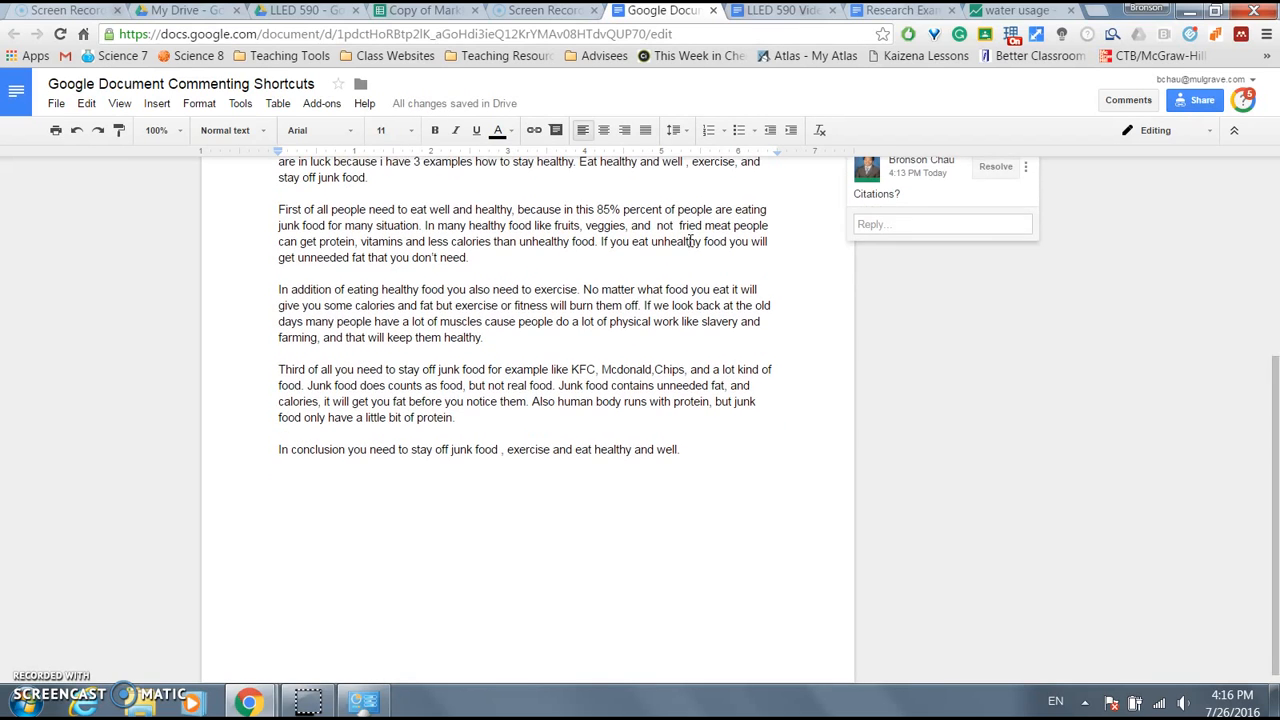
{"action": "left_click", "coordinate": [690, 241]}
{"action": "key", "text": "ctrl+Left"}
{"action": "key", "text": "ctrl+shift+Right"}
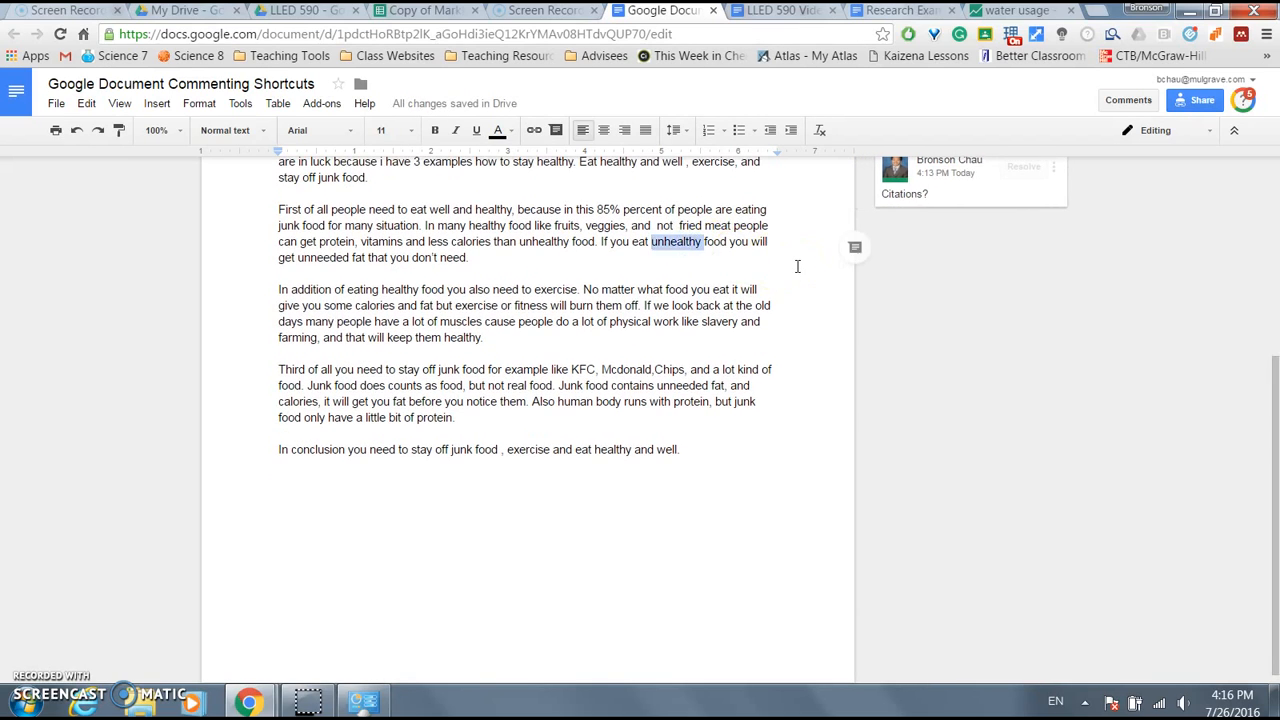
{"action": "key", "text": "ctrl+alt+m"}
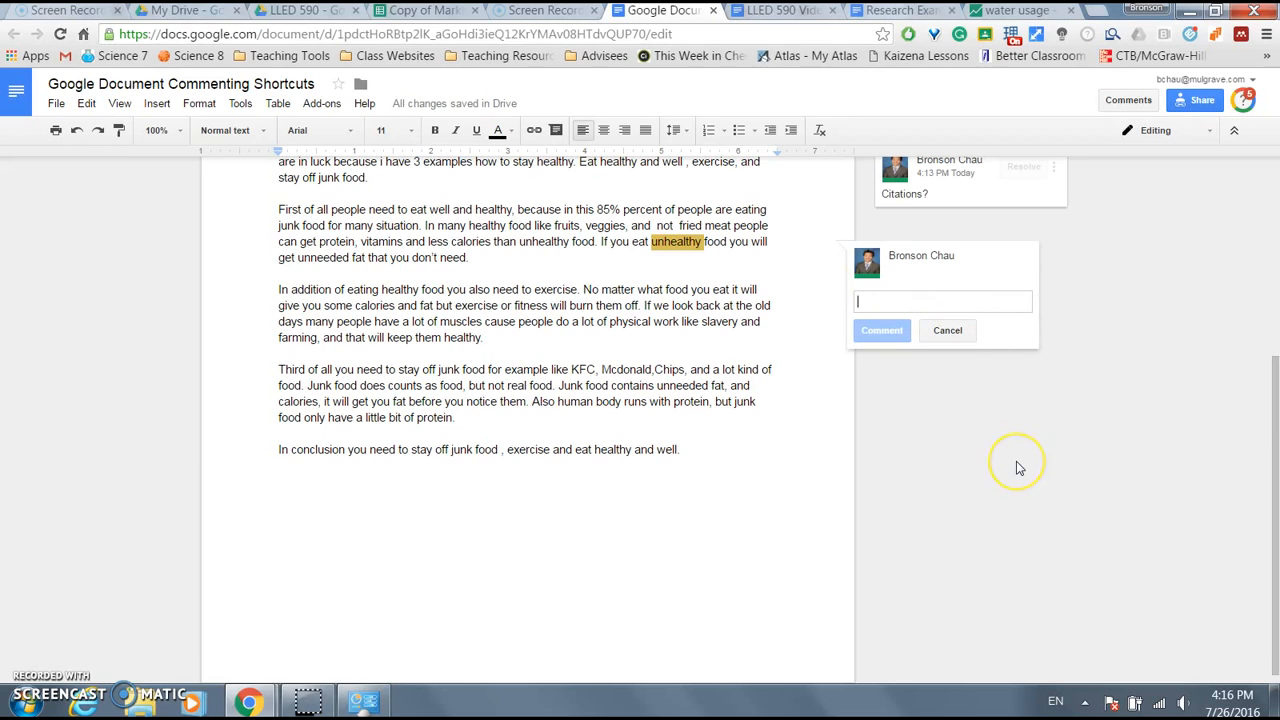
{"action": "key", "text": "Escape"}
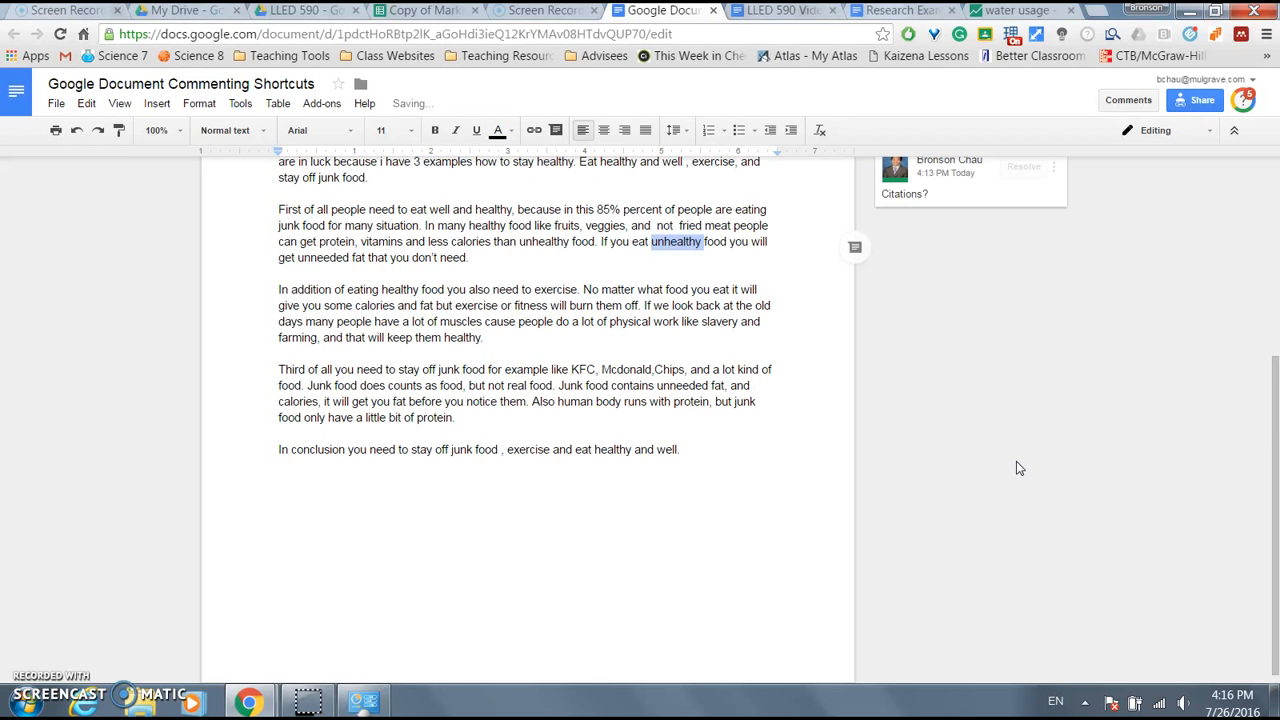
- Scroll back to the top of the essay and deselect the word 'unhealthy'
{"action": "scroll", "coordinate": [833, 440], "scroll_direction": "up", "scroll_amount": 1}
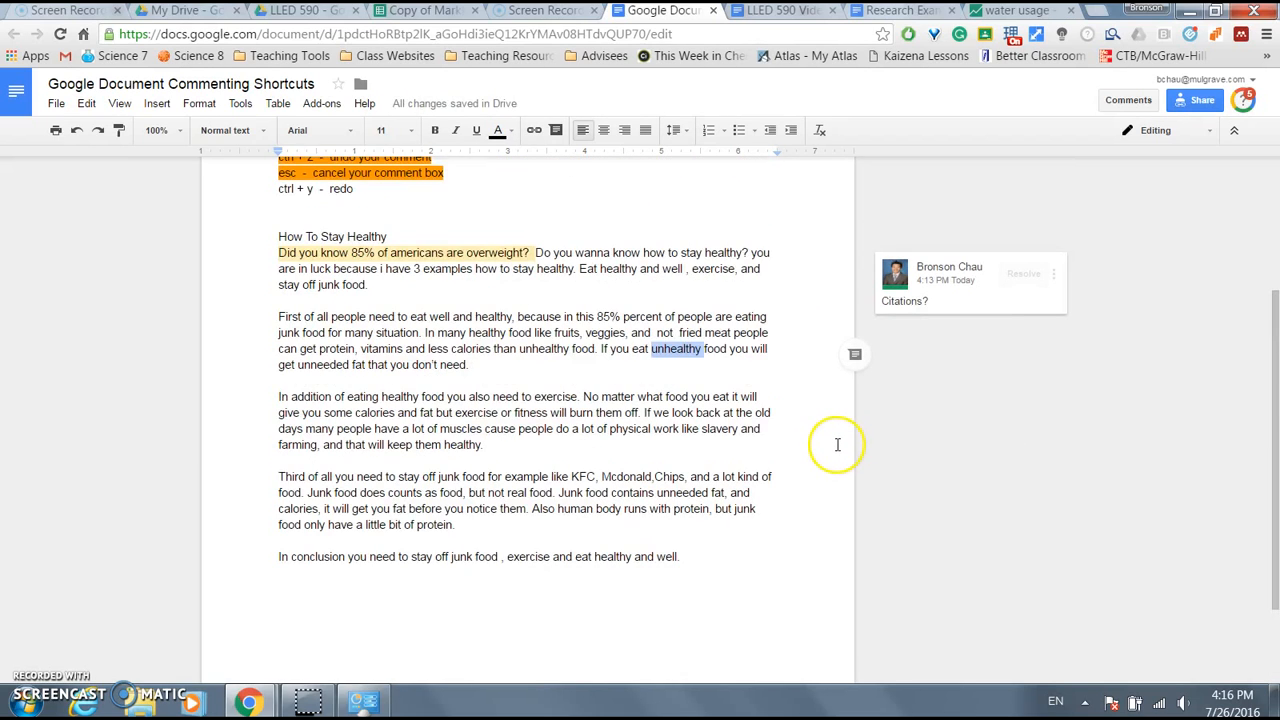
{"action": "left_click_drag", "start_coordinate": [1275, 414], "coordinate": [1275, 440]}
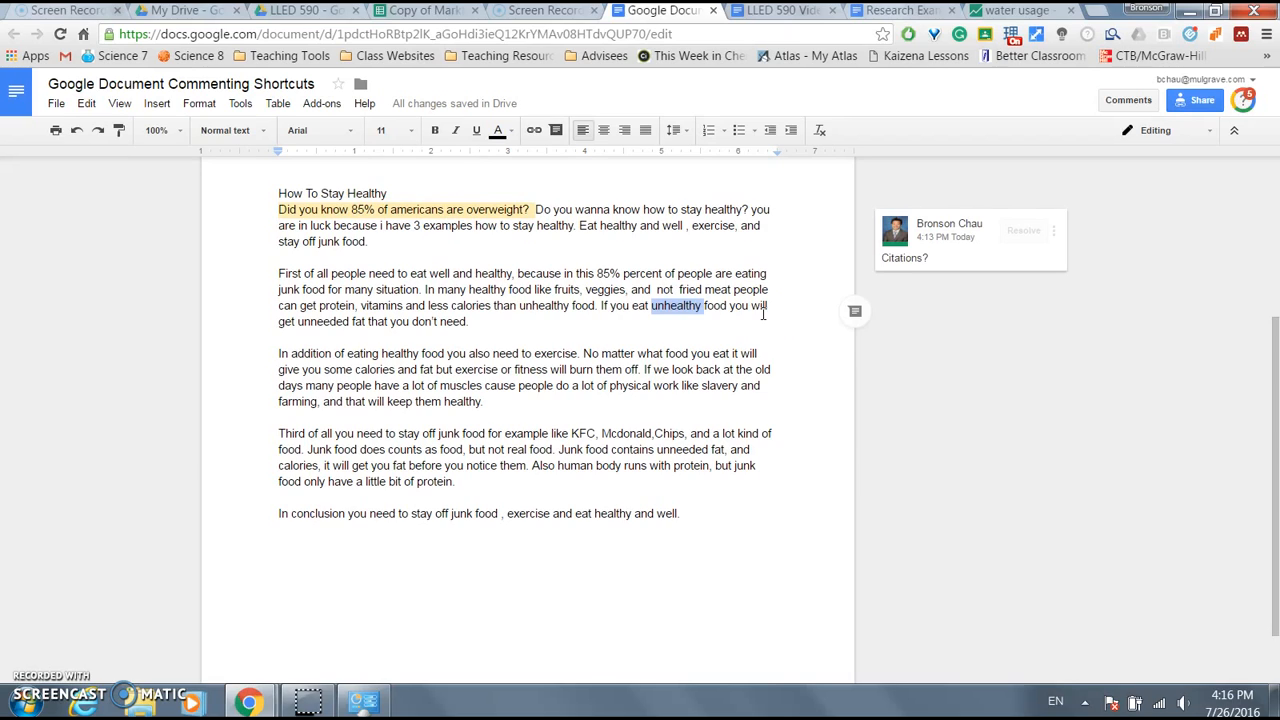
{"action": "left_click", "coordinate": [763, 314]}
{"action": "left_click", "coordinate": [261, 296]}
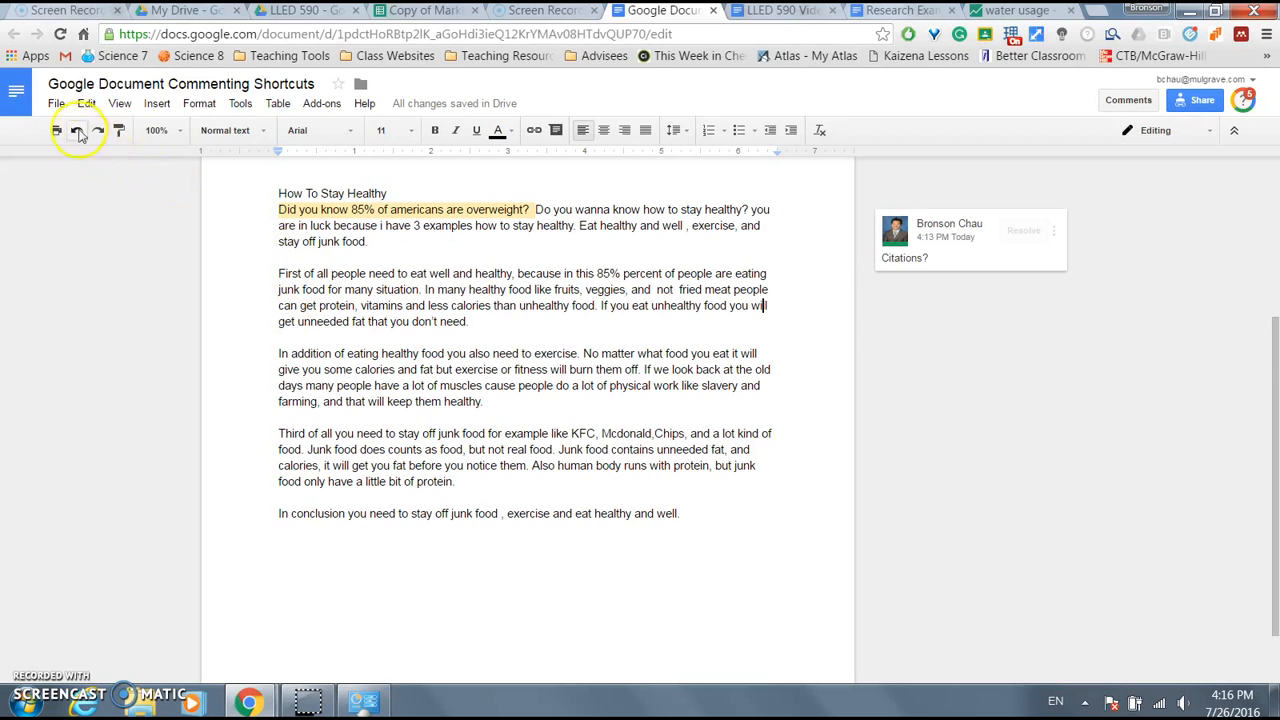
{"action": "left_click", "coordinate": [60, 108]}
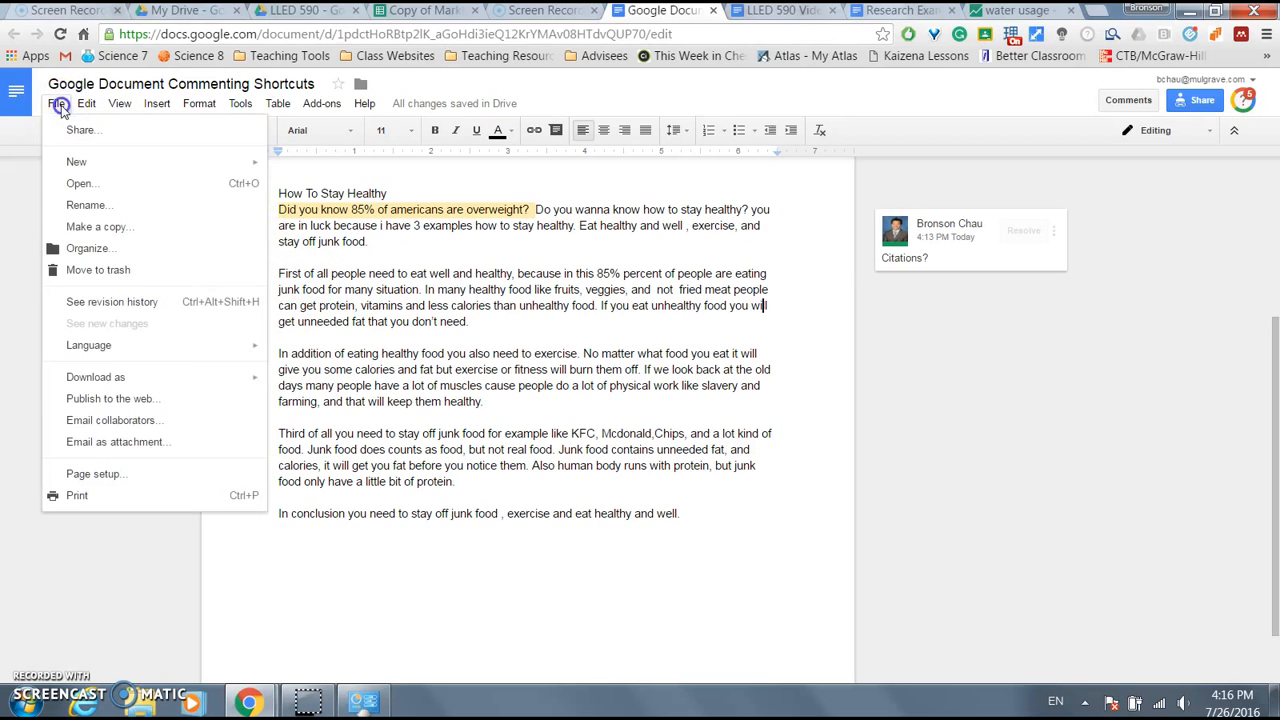
- Open the revision history and scroll through the December 5, 2014, 2:35 PM version
{"action": "left_click", "coordinate": [140, 303]}
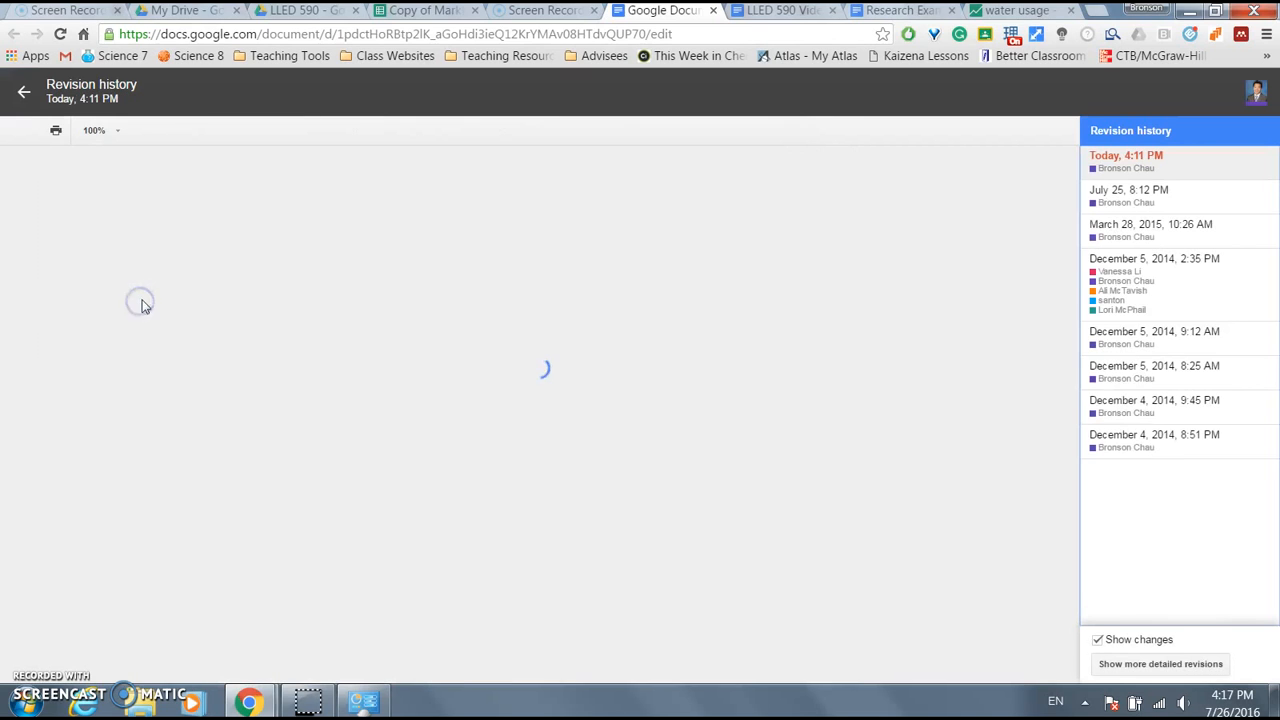
{"action": "scroll", "coordinate": [800, 390], "scroll_direction": "down", "scroll_amount": 3}
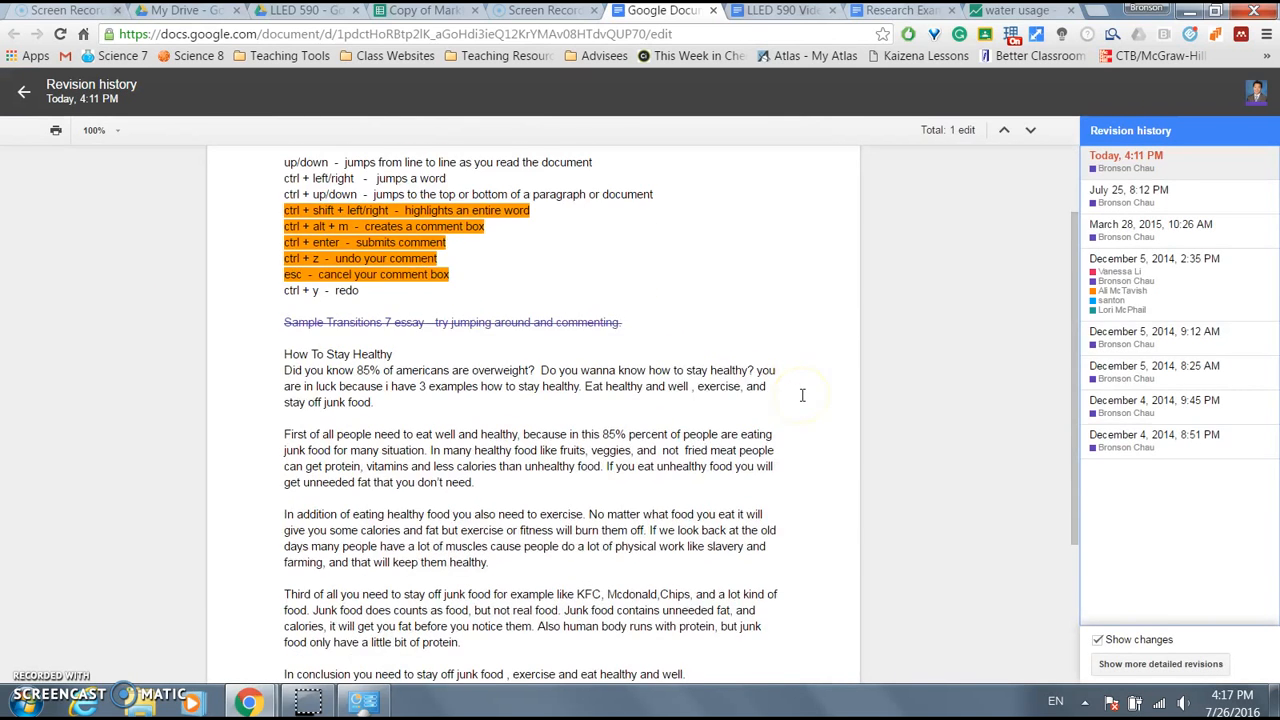
{"action": "left_click", "coordinate": [1130, 285]}
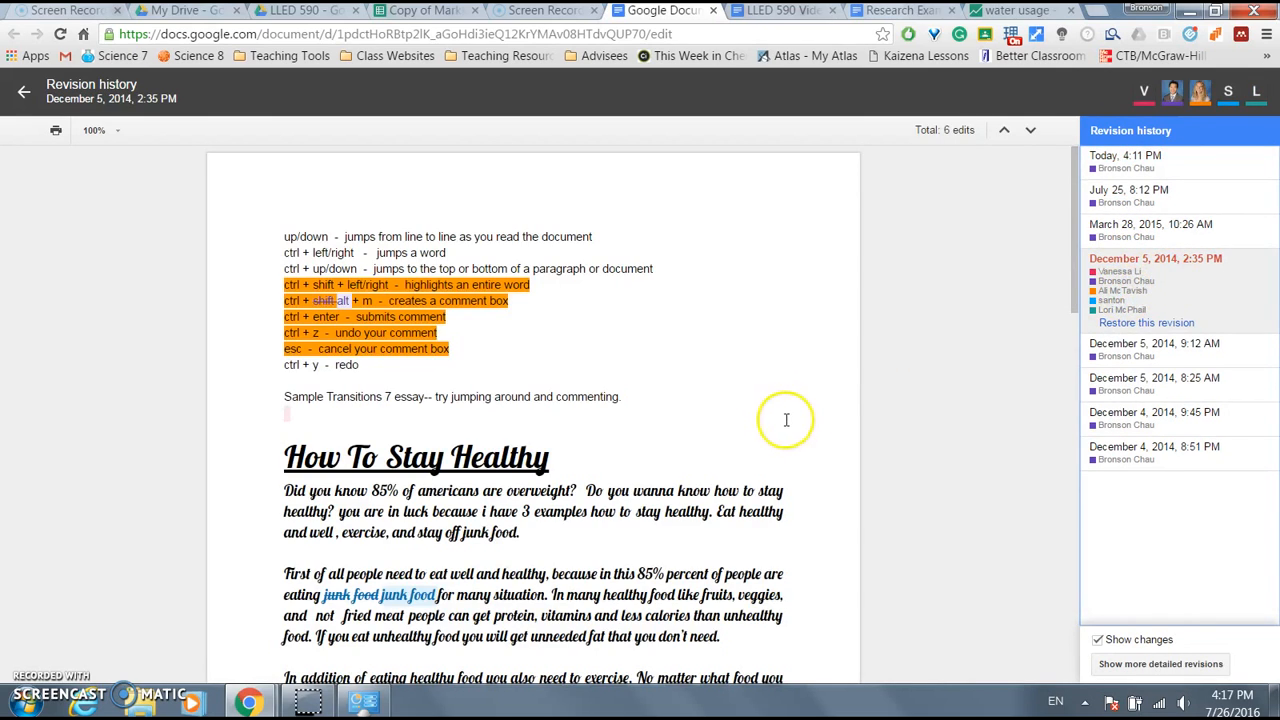
{"action": "scroll", "coordinate": [805, 415], "scroll_direction": "down", "scroll_amount": 5}
{"action": "scroll", "coordinate": [806, 411], "scroll_direction": "down", "scroll_amount": 4}
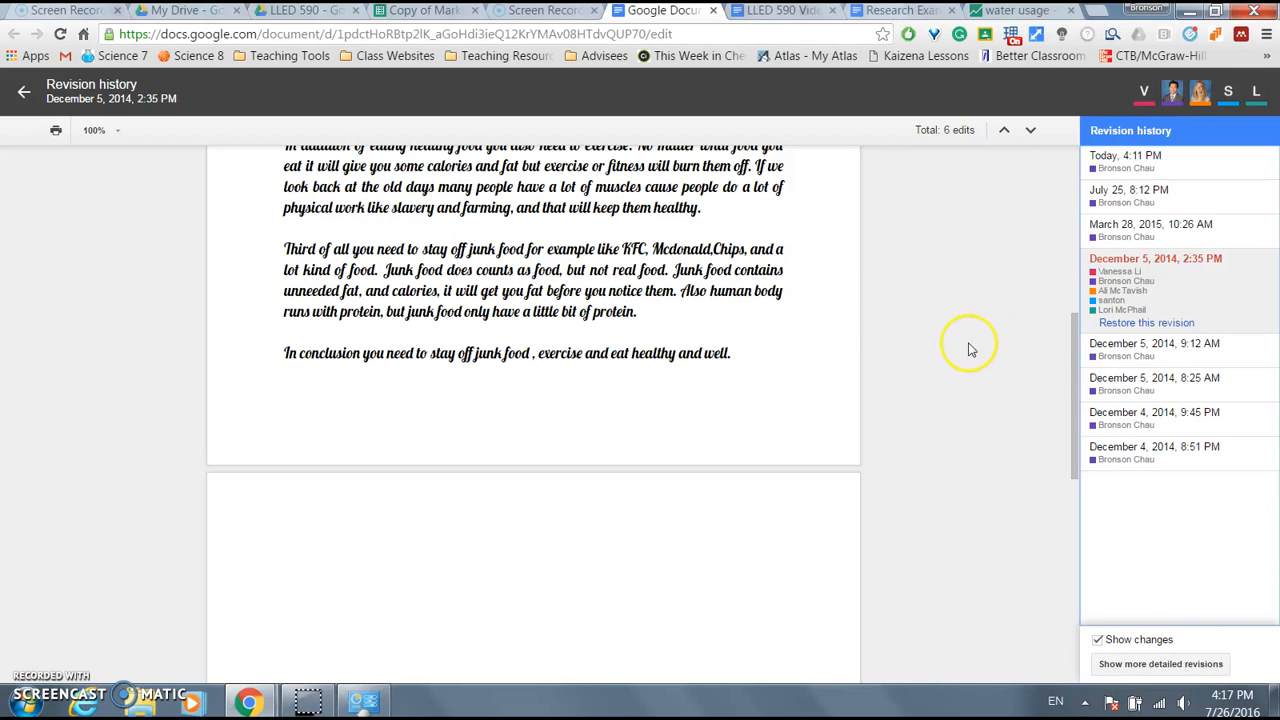
{"action": "scroll", "coordinate": [967, 352], "scroll_direction": "up", "scroll_amount": 2}
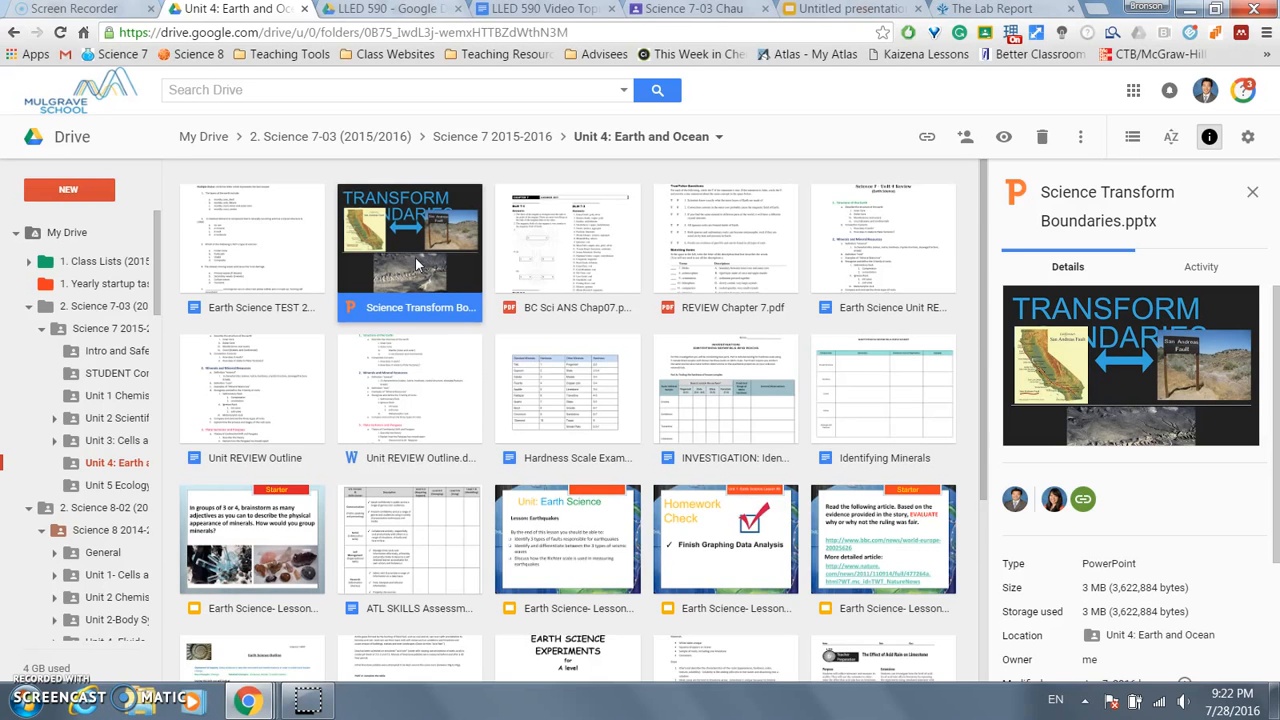
- Open Science Transform Boundaries.pptx with Google Slides from its right-click menu
{"action": "right_click", "coordinate": [418, 263]}
{"action": "mouse_move", "coordinate": [500, 310]}
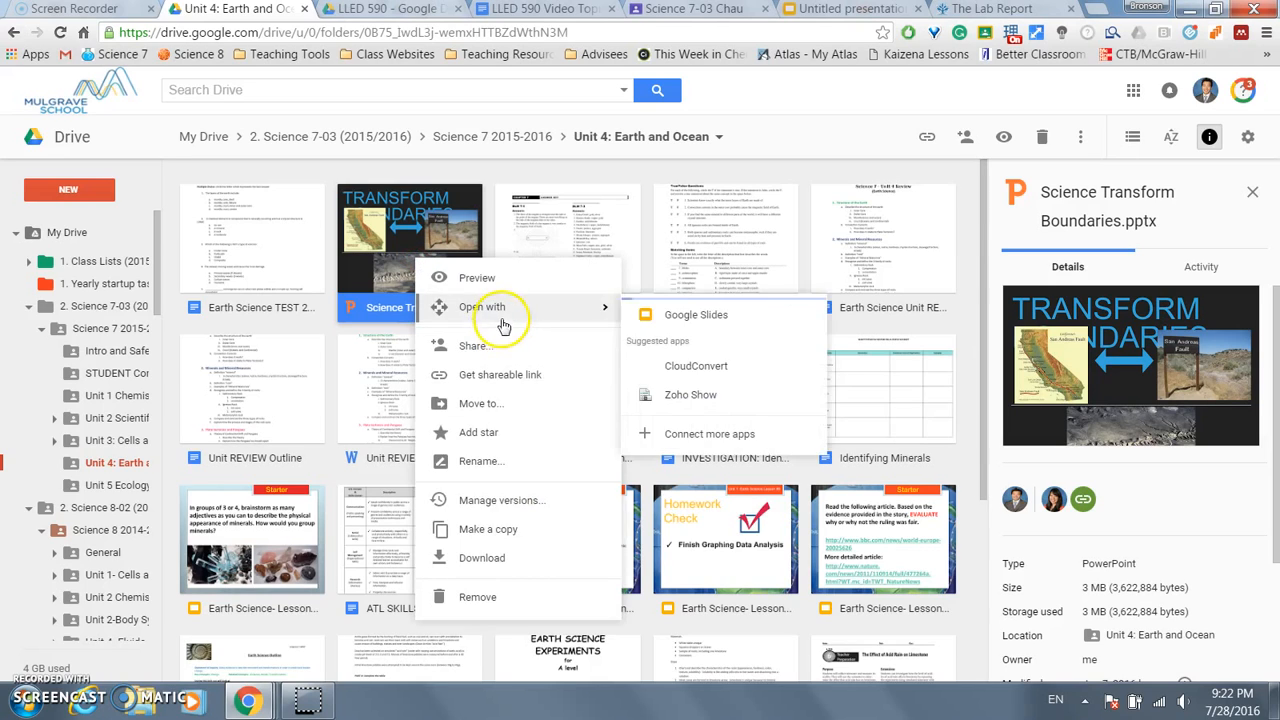
{"action": "left_click", "coordinate": [684, 330]}
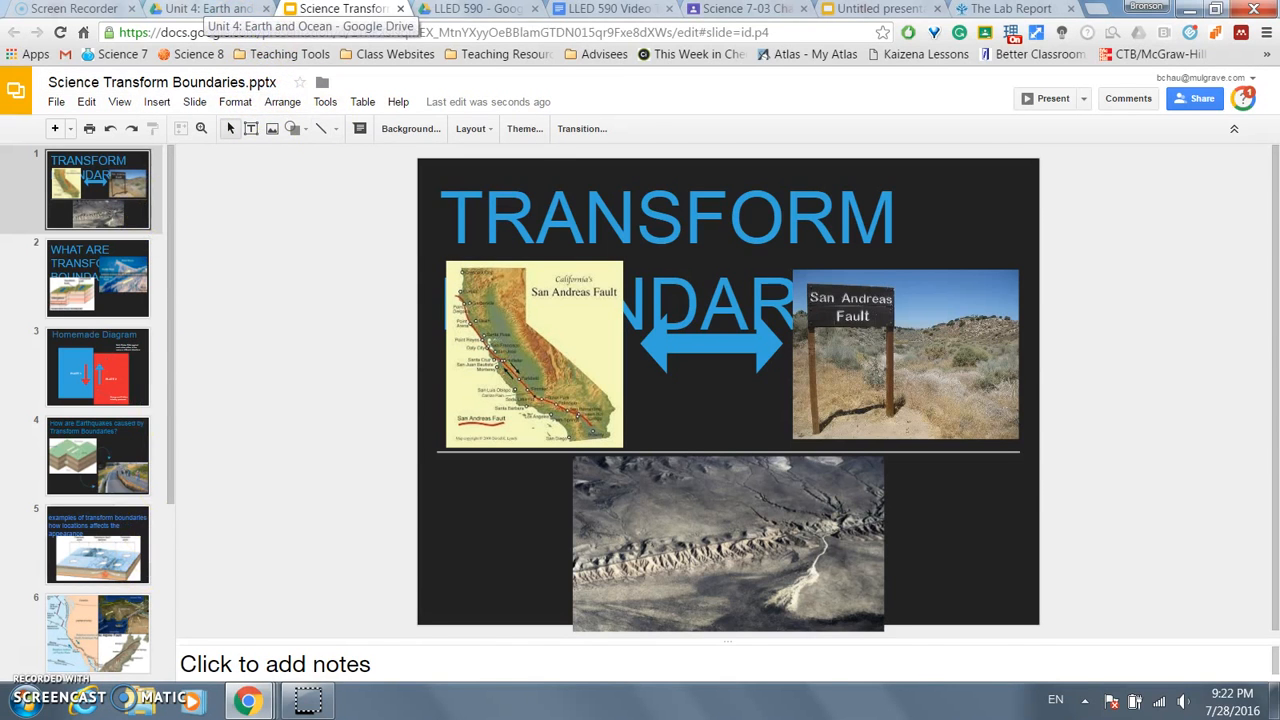
- Switch to the Drive tab and back to the presentation, then show the Tools menu containing Research
{"action": "left_click", "coordinate": [205, 9]}
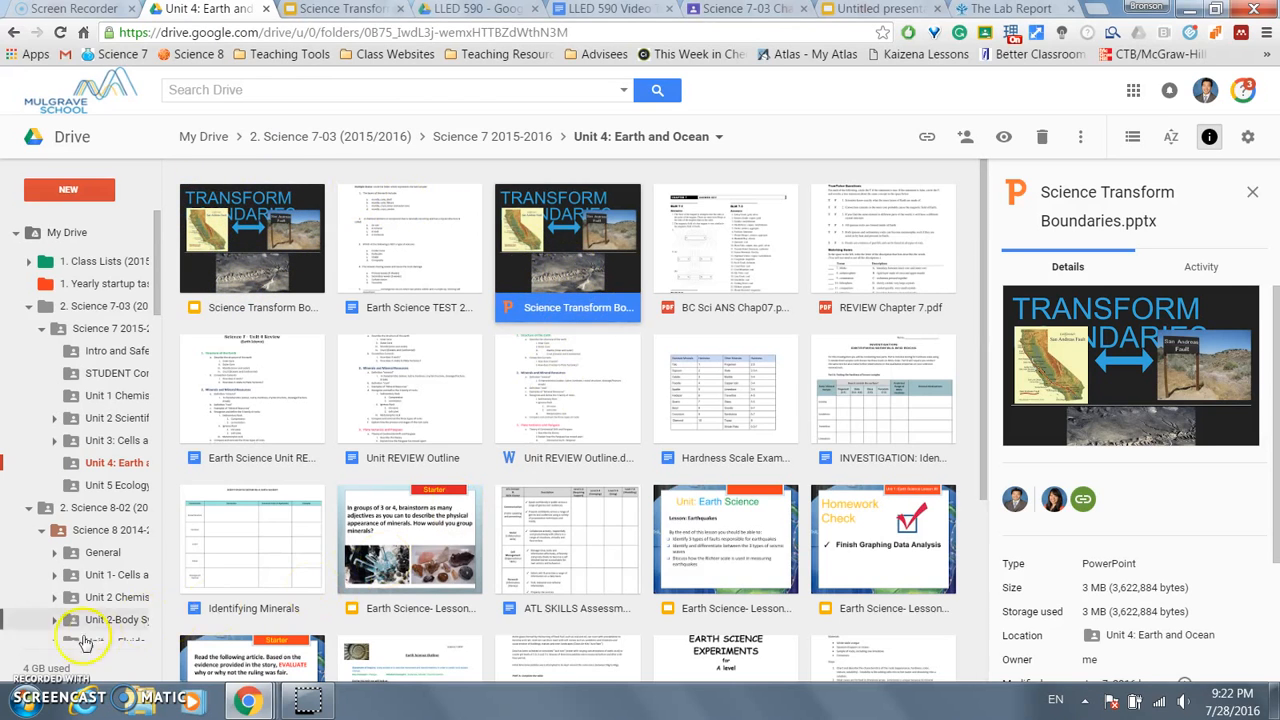
{"action": "left_click", "coordinate": [341, 10]}
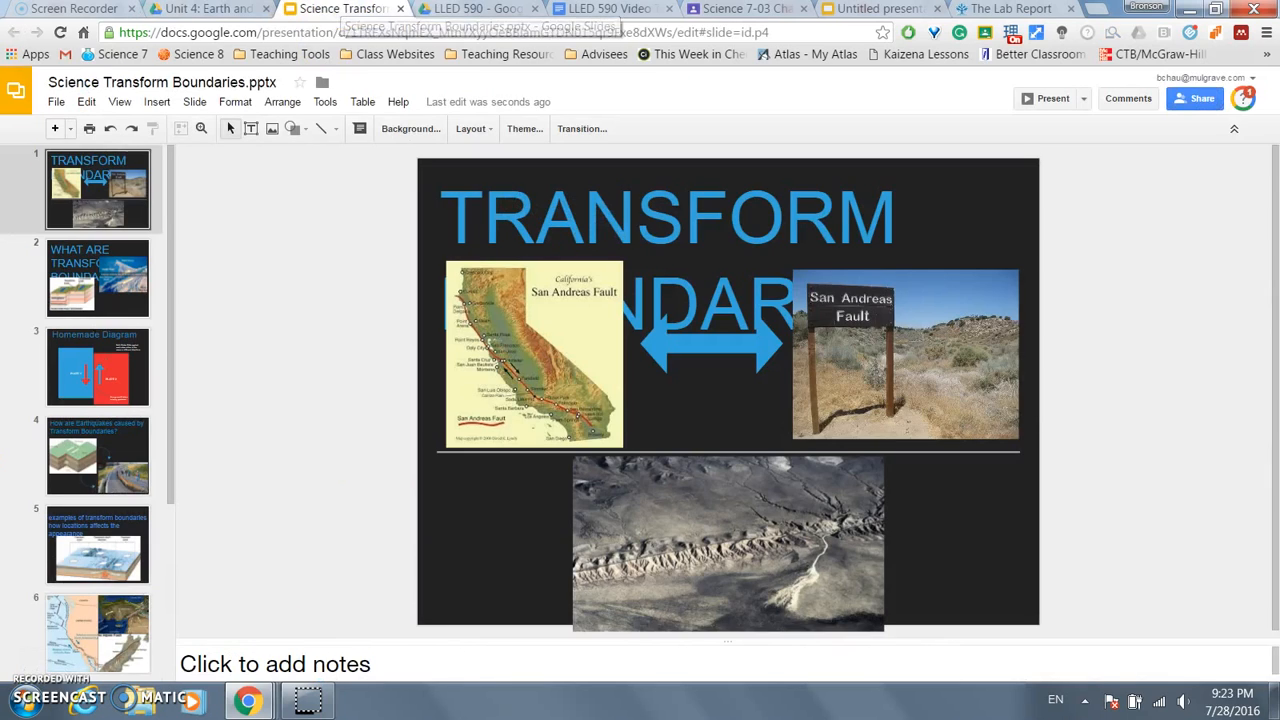
{"action": "left_click", "coordinate": [325, 104]}
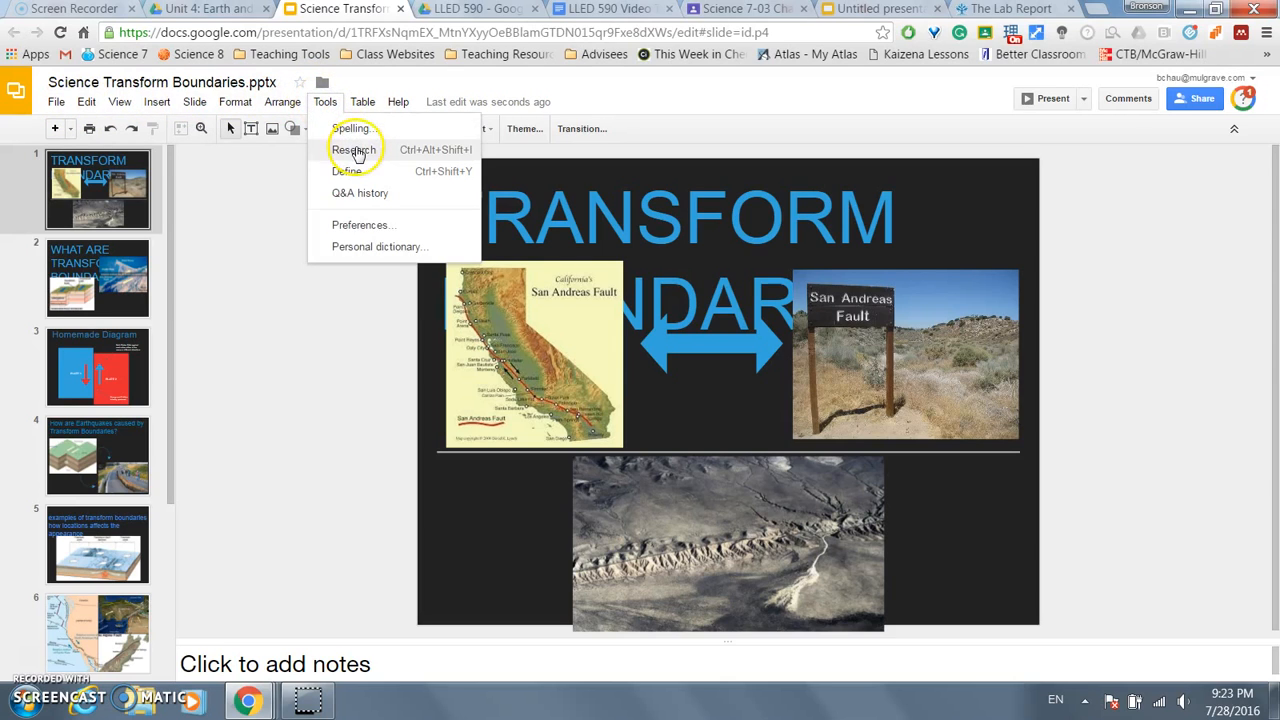
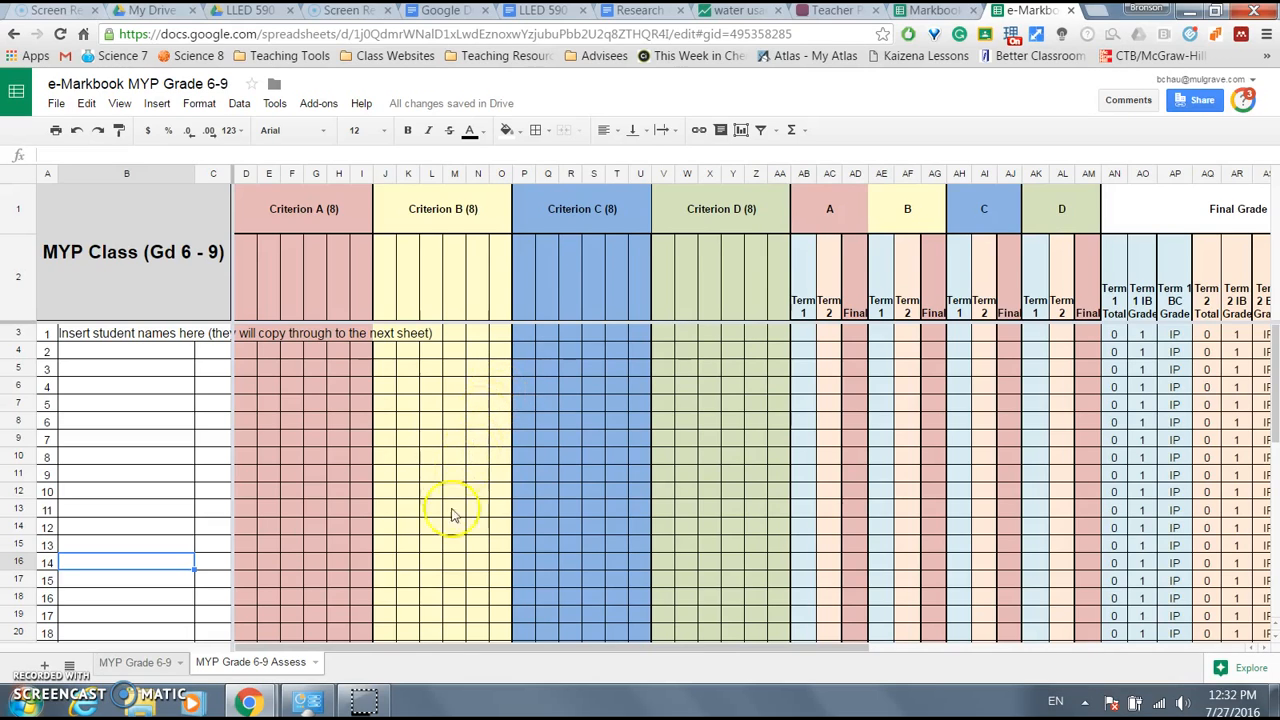
- Duplicate the MYP Grade 6-9 Assess sheet, rename the original 'Science 7-3', and select student names B3:B15
{"action": "right_click", "coordinate": [256, 672]}
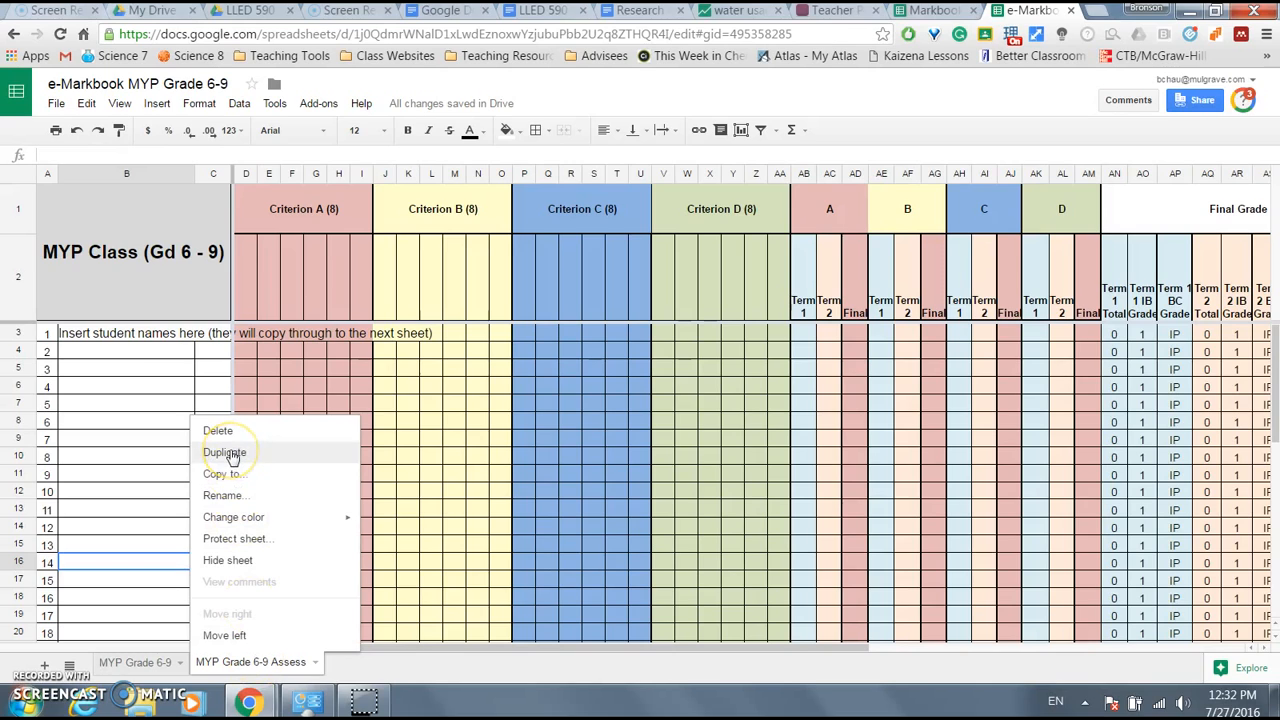
{"action": "left_click", "coordinate": [230, 453]}
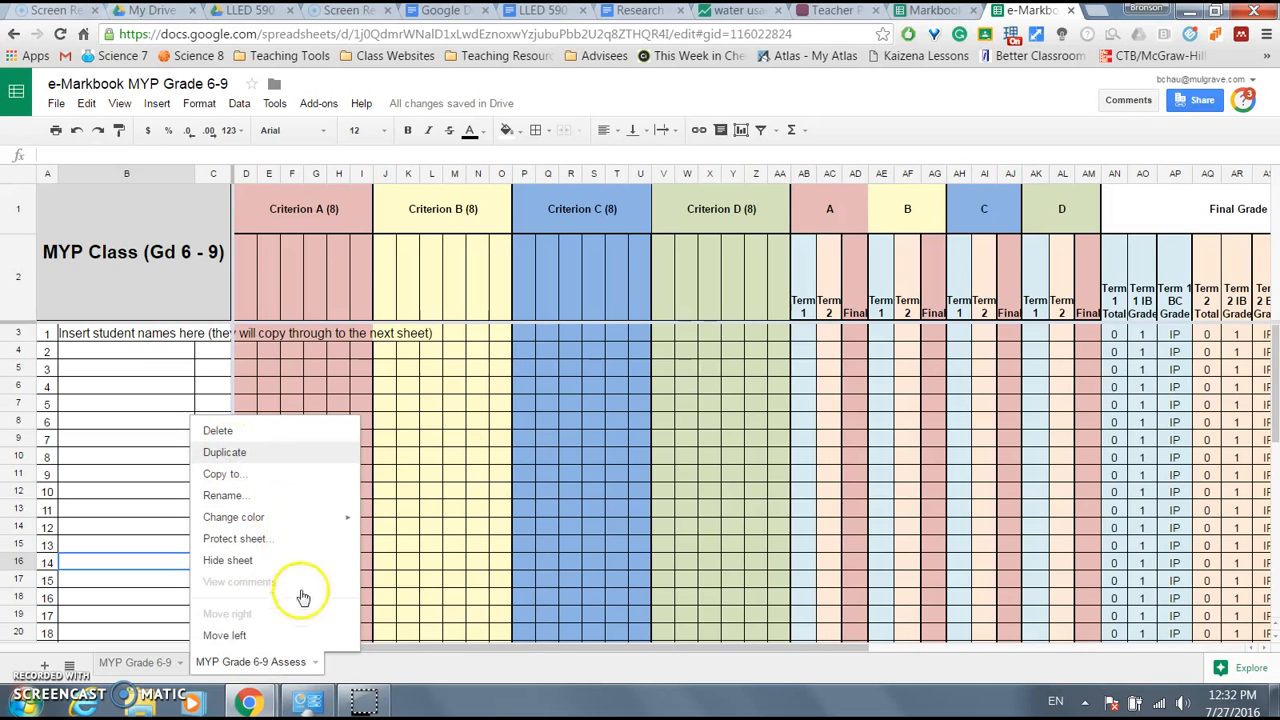
{"action": "left_click", "coordinate": [276, 668]}
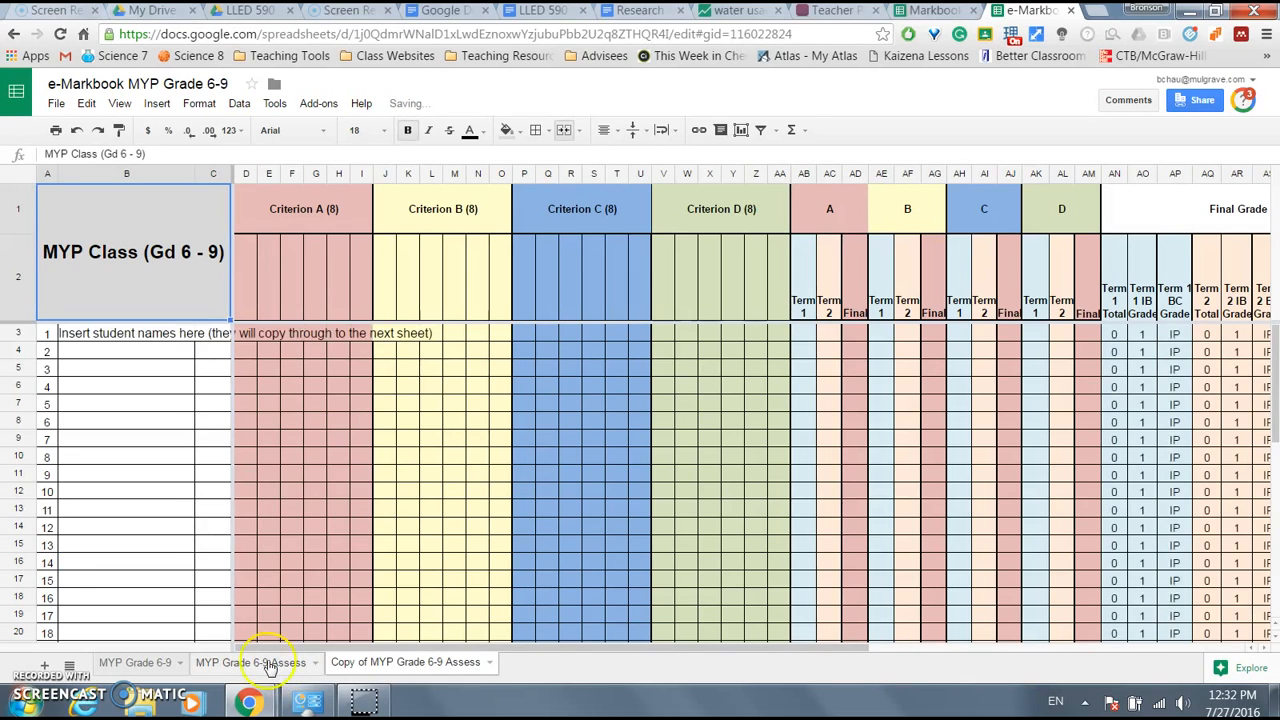
{"action": "right_click", "coordinate": [268, 665]}
{"action": "left_click", "coordinate": [266, 494]}
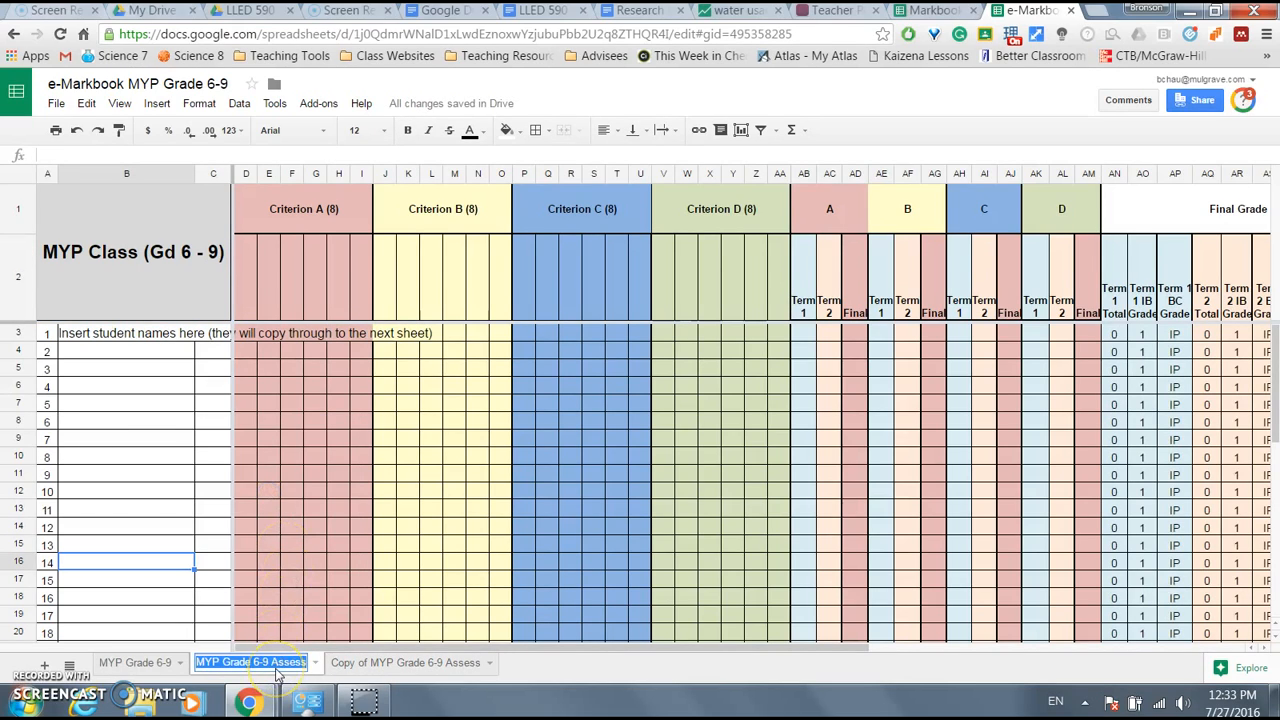
{"action": "type", "text": "Science"}
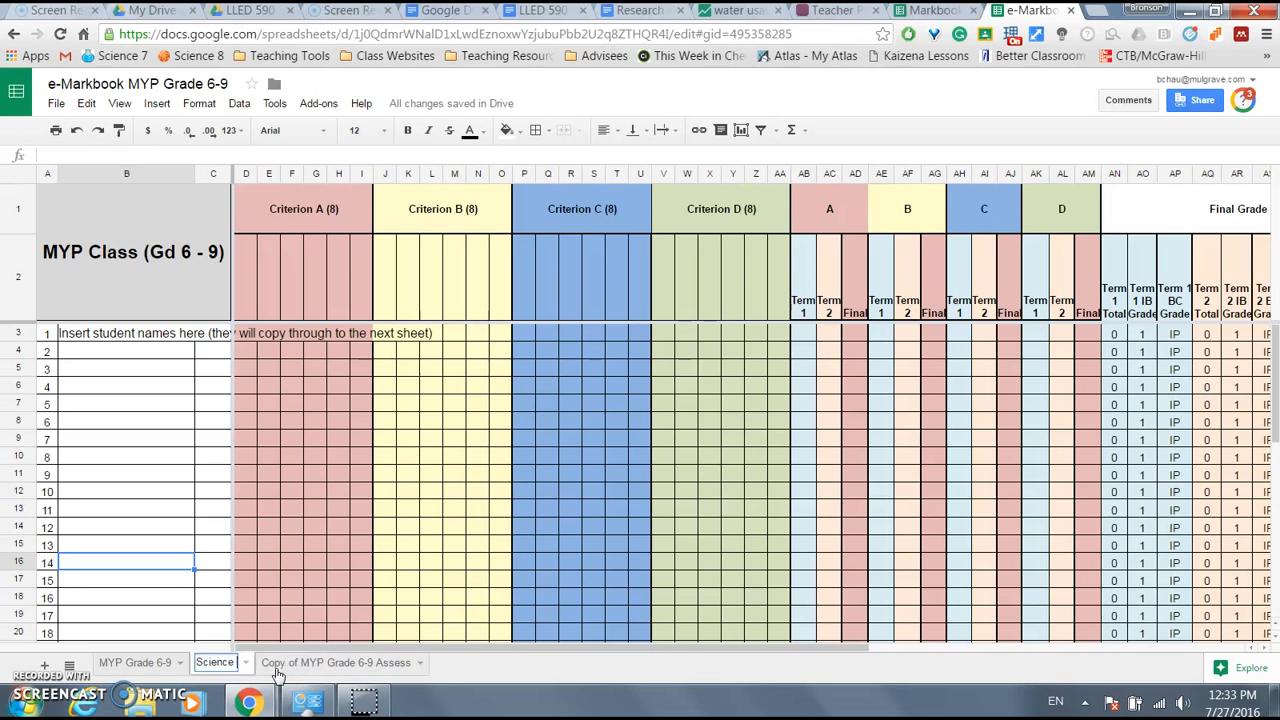
{"action": "type", "text": " 7-3"}
{"action": "key", "text": "Return"}
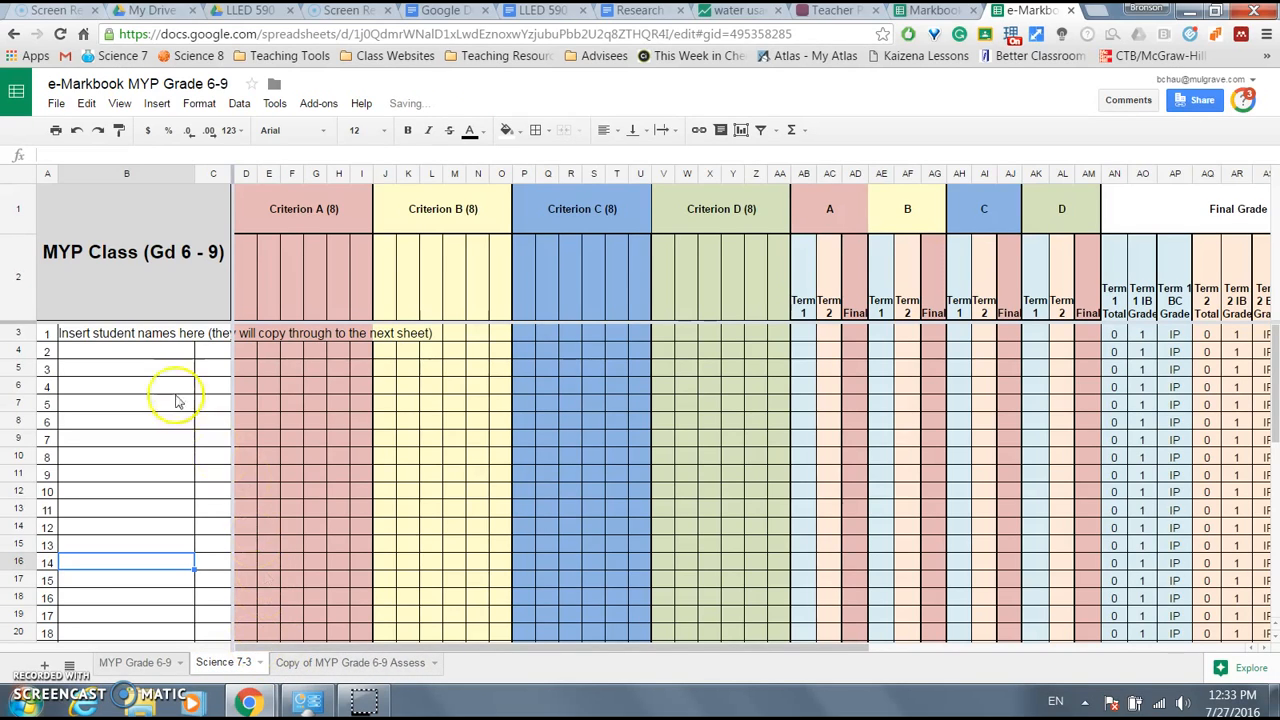
{"action": "left_click_drag", "start_coordinate": [145, 338], "coordinate": [128, 545]}
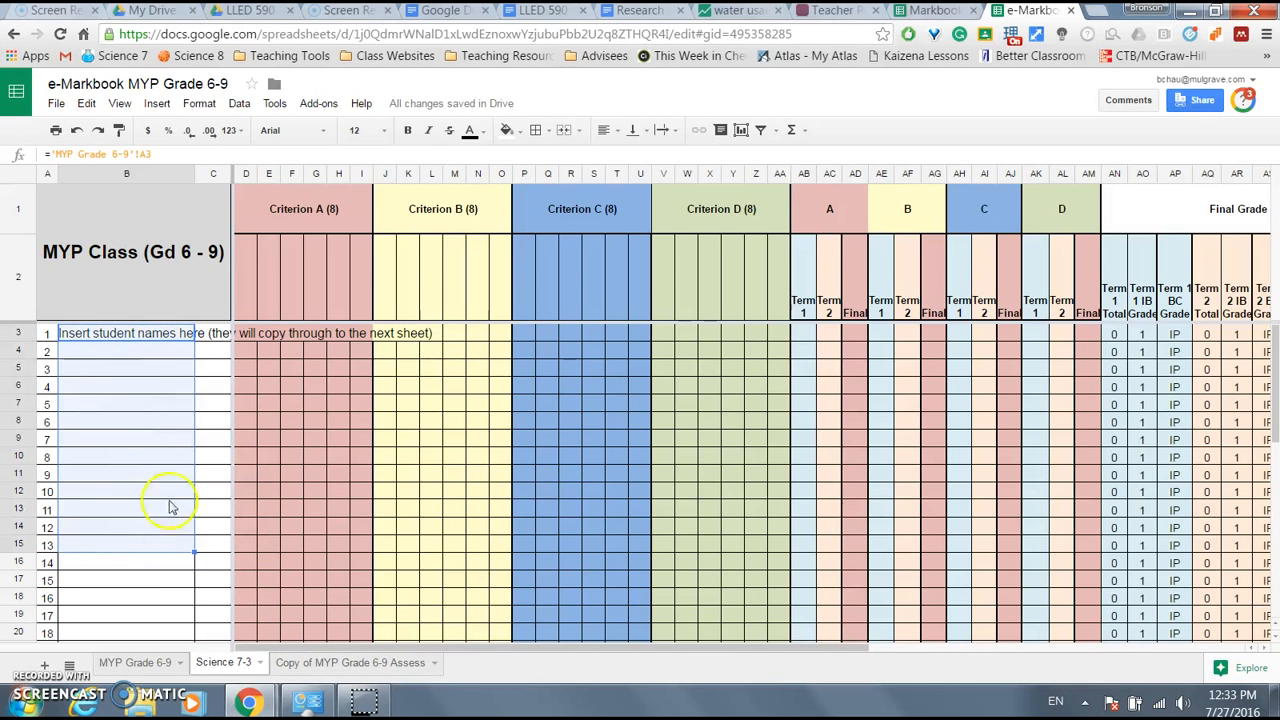
{"action": "left_click", "coordinate": [822, 12]}
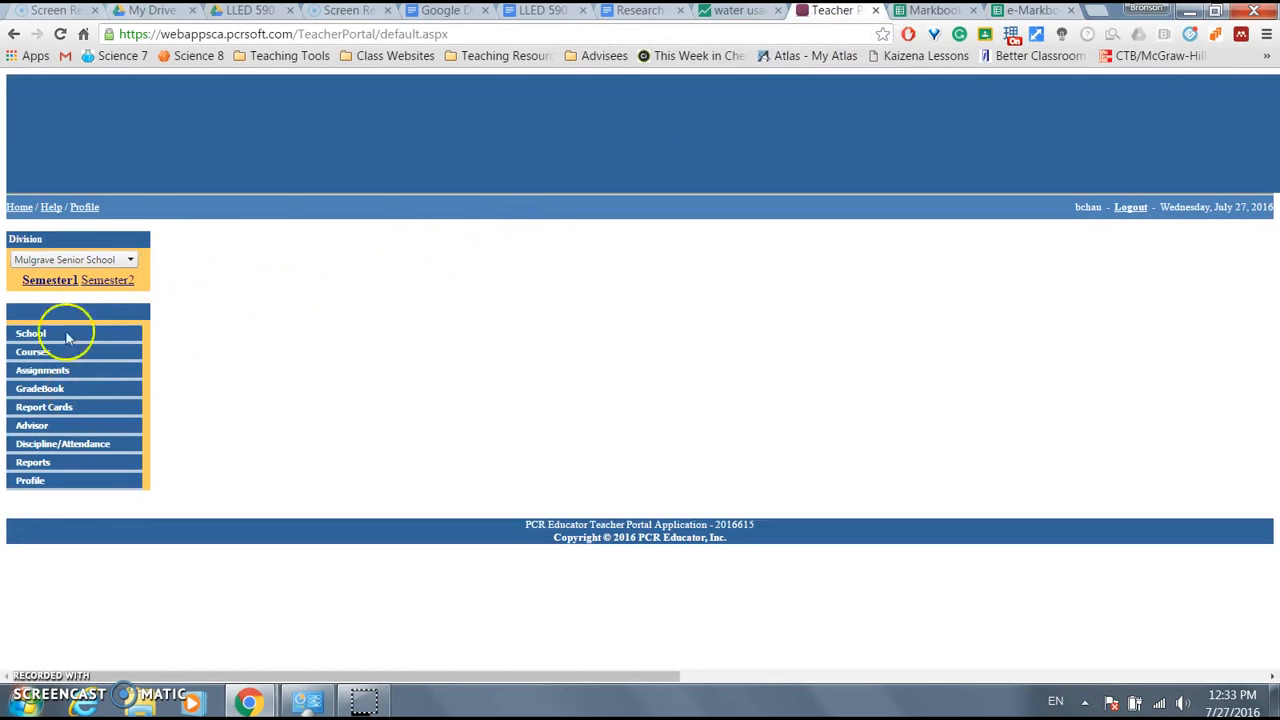
- Switch to the Mulgrave Middle School division and open the Class List report for Science 7/03
{"action": "left_click", "coordinate": [88, 259]}
{"action": "left_click", "coordinate": [90, 286]}
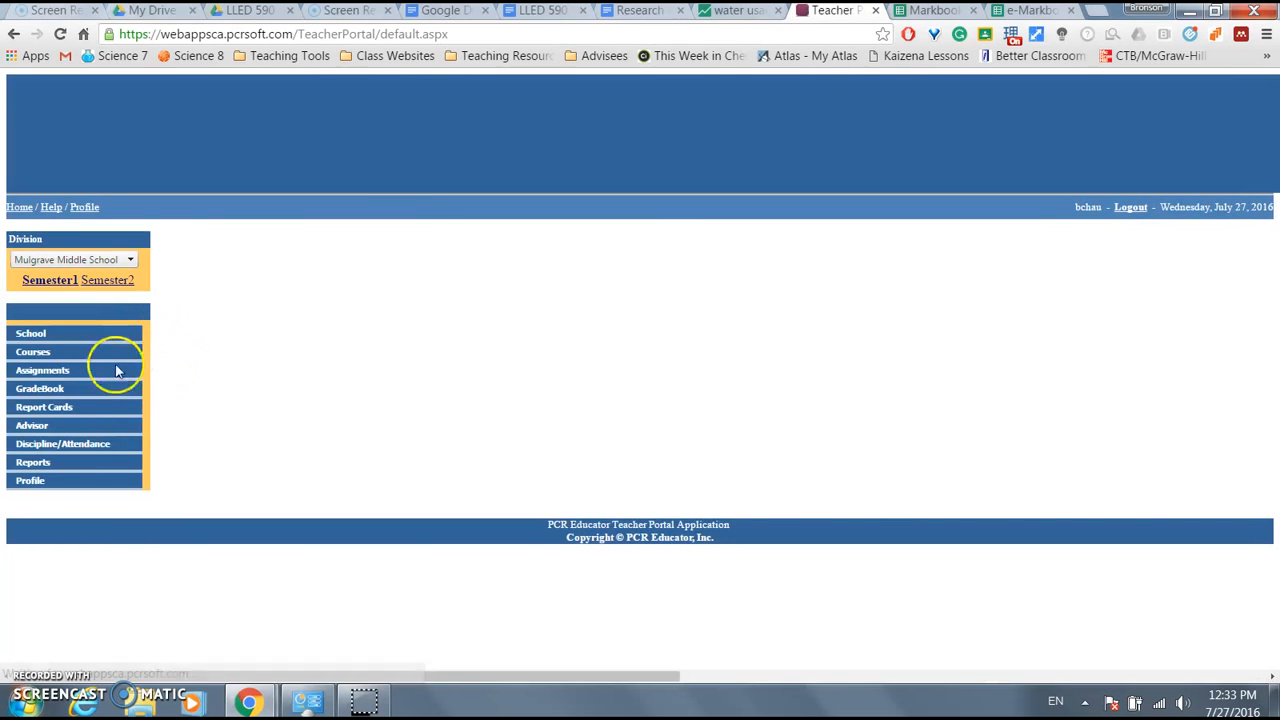
{"action": "left_click", "coordinate": [56, 463]}
{"action": "left_click", "coordinate": [45, 478]}
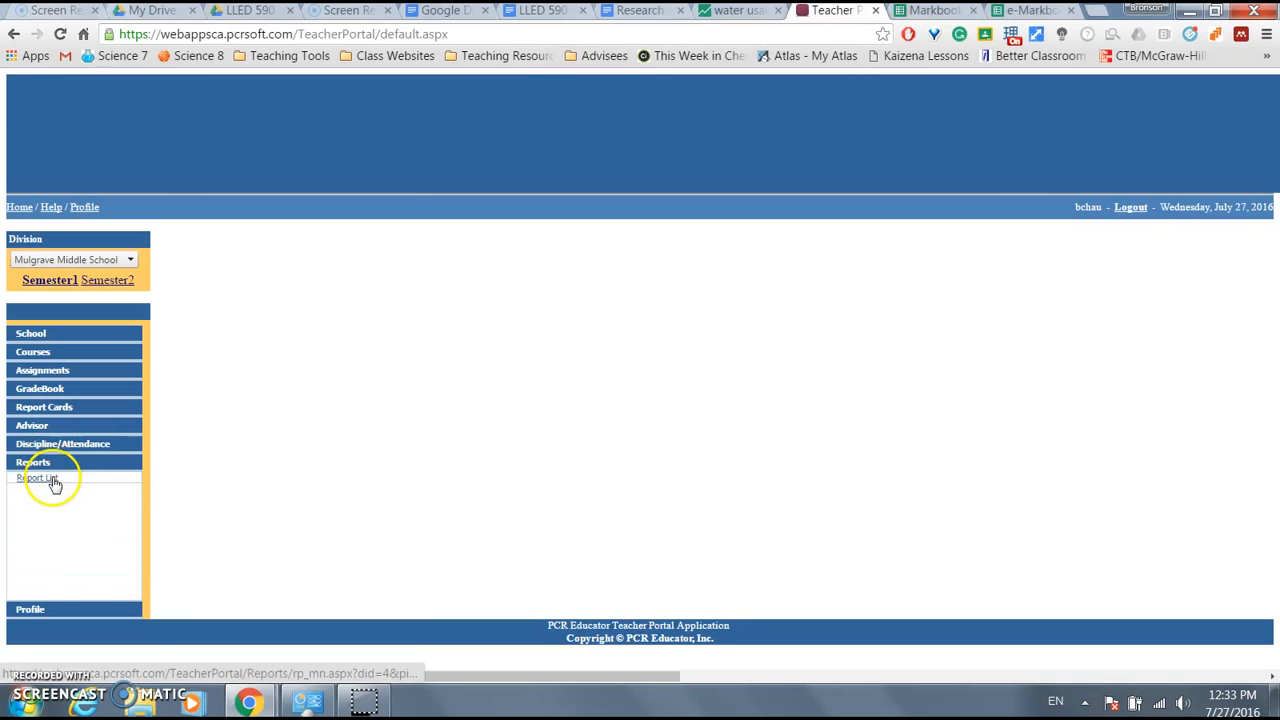
{"action": "scroll", "coordinate": [585, 415], "scroll_direction": "down", "scroll_amount": 3}
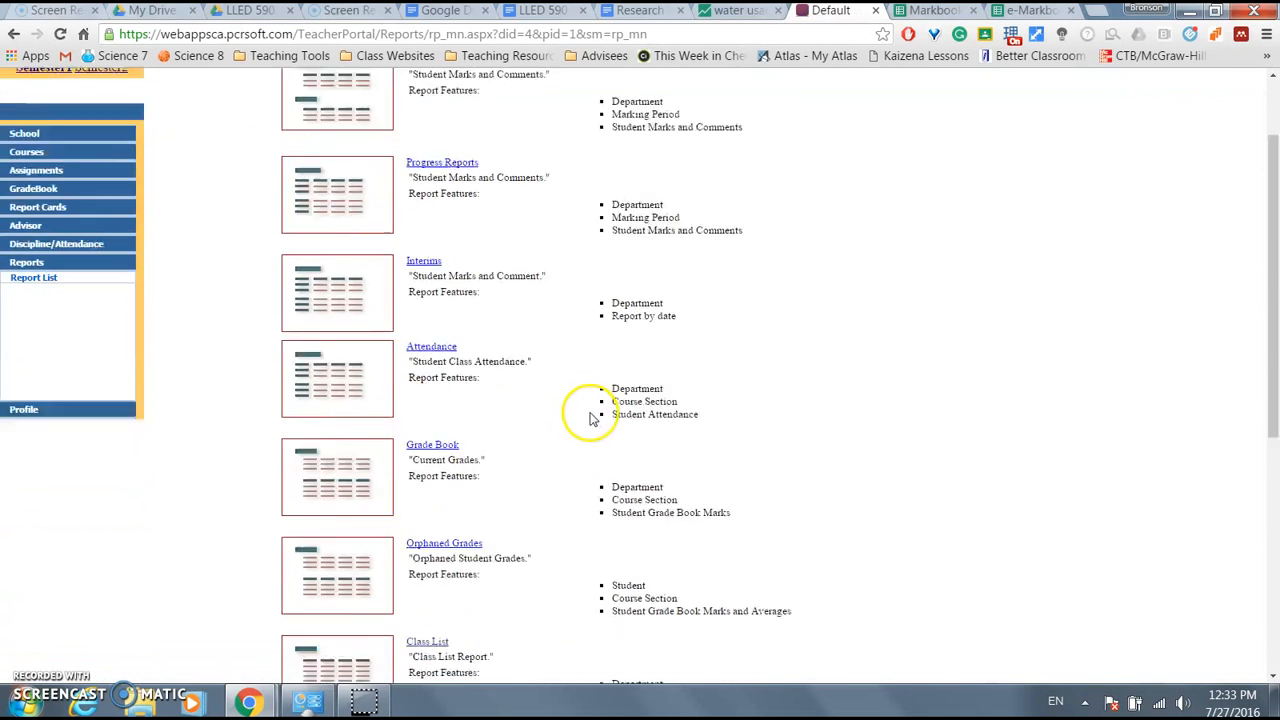
{"action": "left_click", "coordinate": [420, 436]}
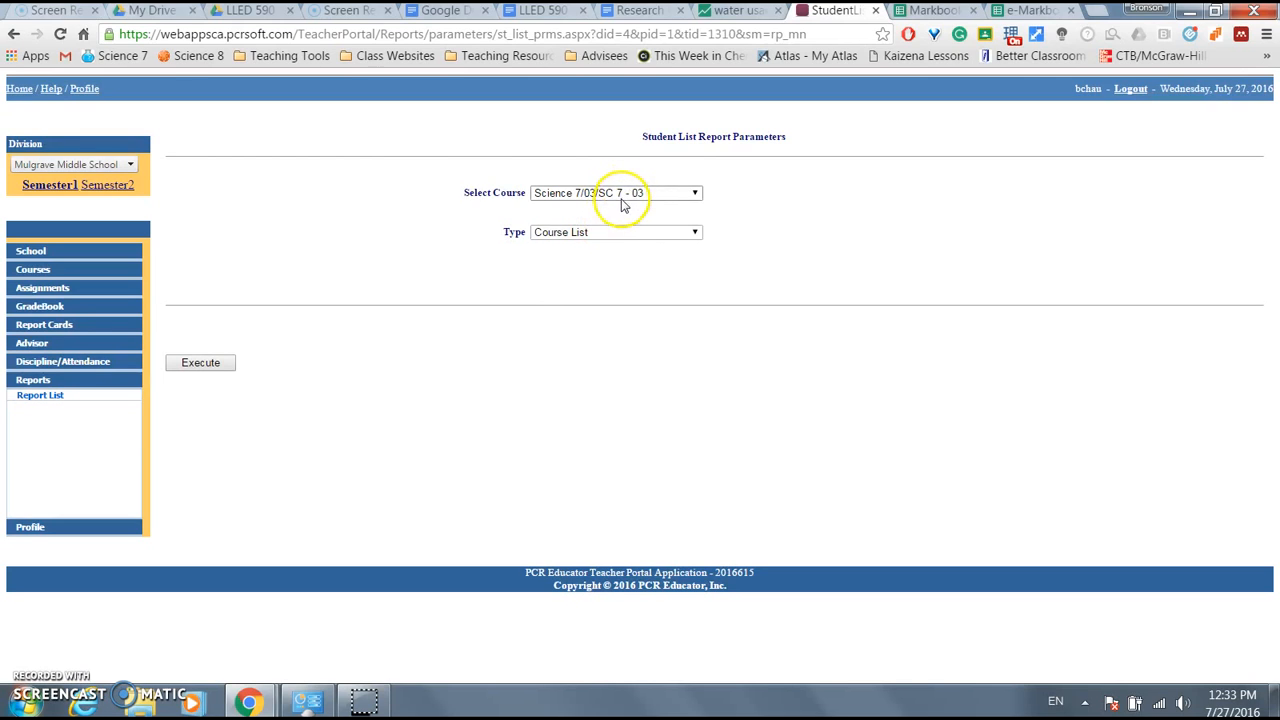
{"action": "left_click", "coordinate": [627, 196]}
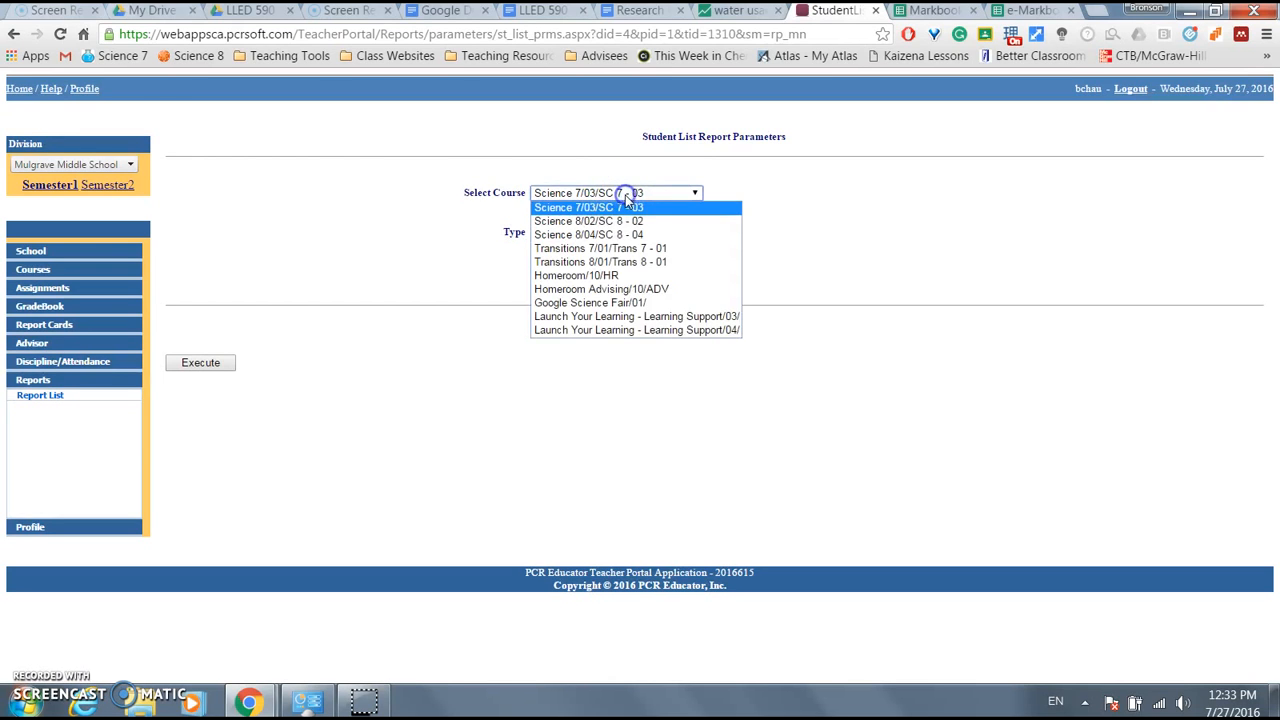
{"action": "left_click", "coordinate": [481, 239]}
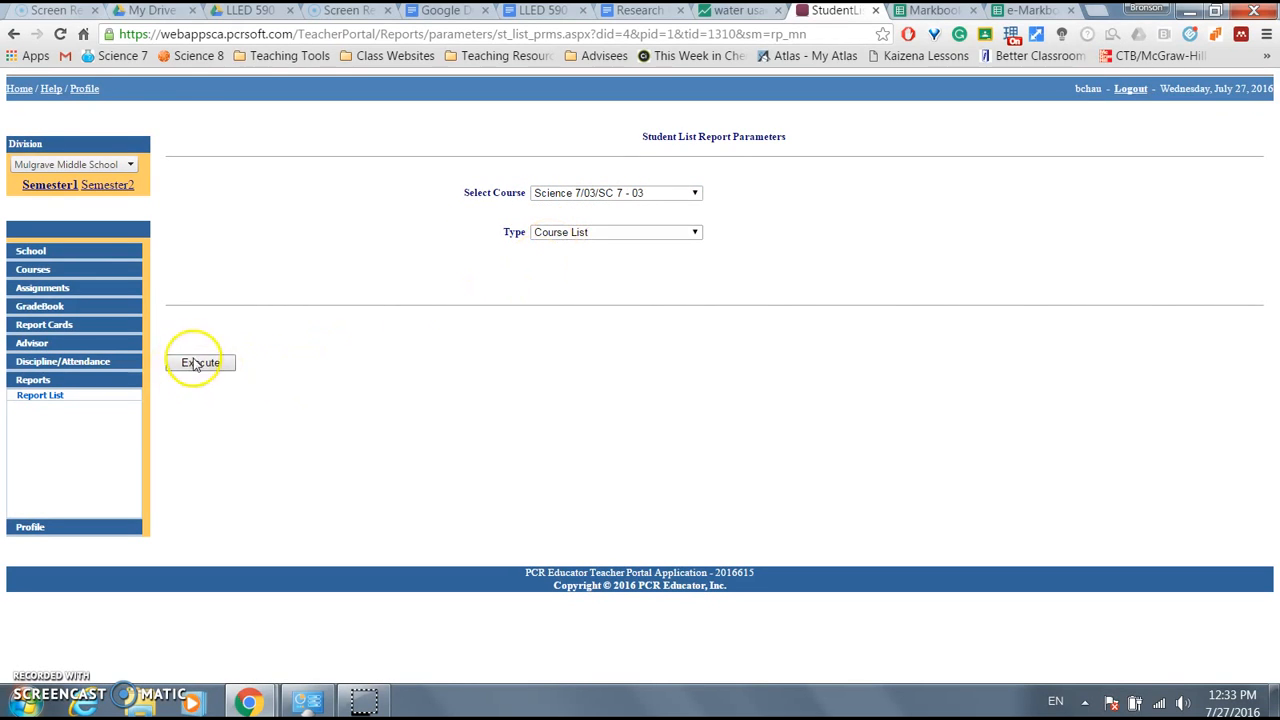
{"action": "left_click", "coordinate": [940, 12]}
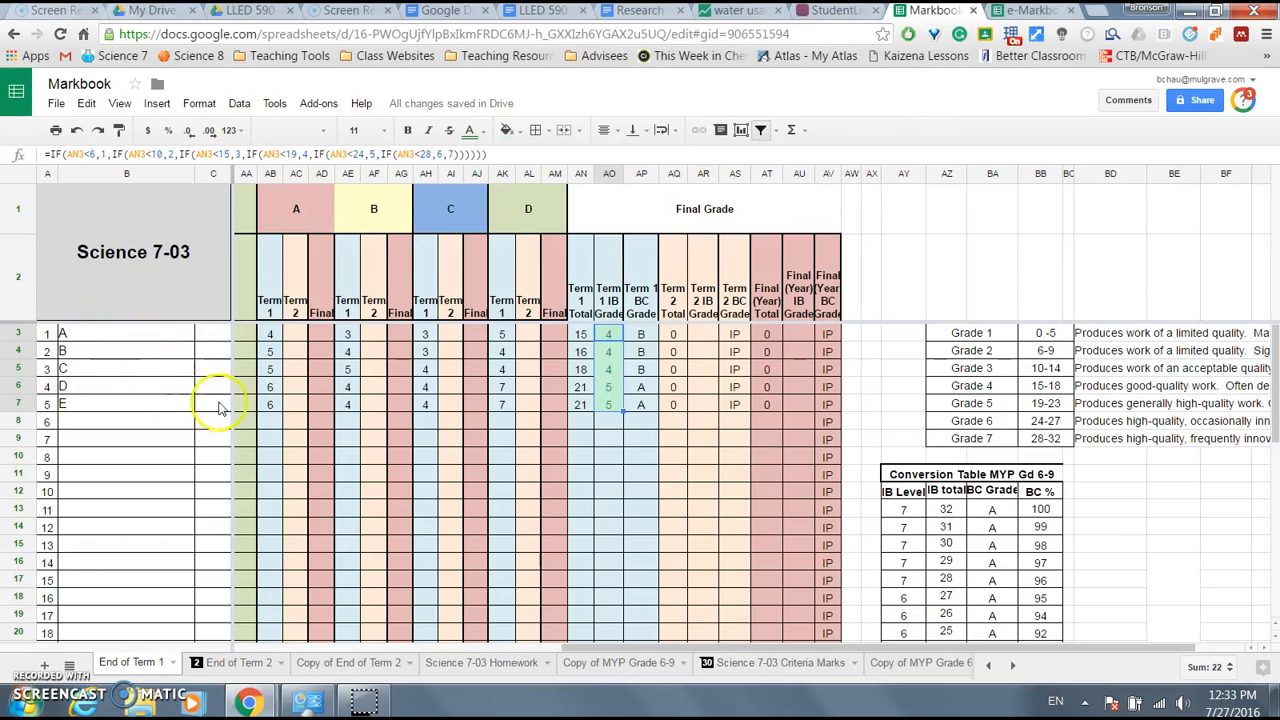
- Review the Criterion A and B assessment titles, such as Unit 1 Chemistry Test and Science Fair Lab Report
{"action": "left_click_drag", "start_coordinate": [592, 650], "coordinate": [237, 645]}
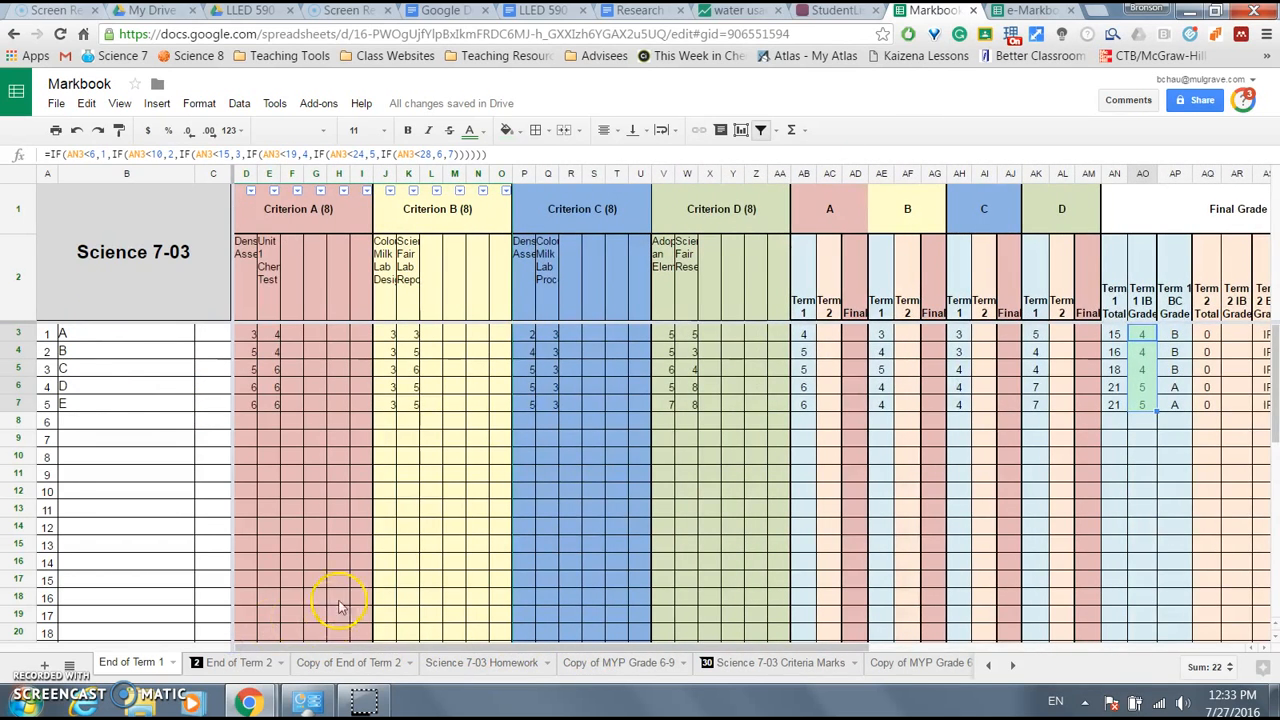
{"action": "left_click", "coordinate": [247, 268]}
{"action": "left_click", "coordinate": [267, 276]}
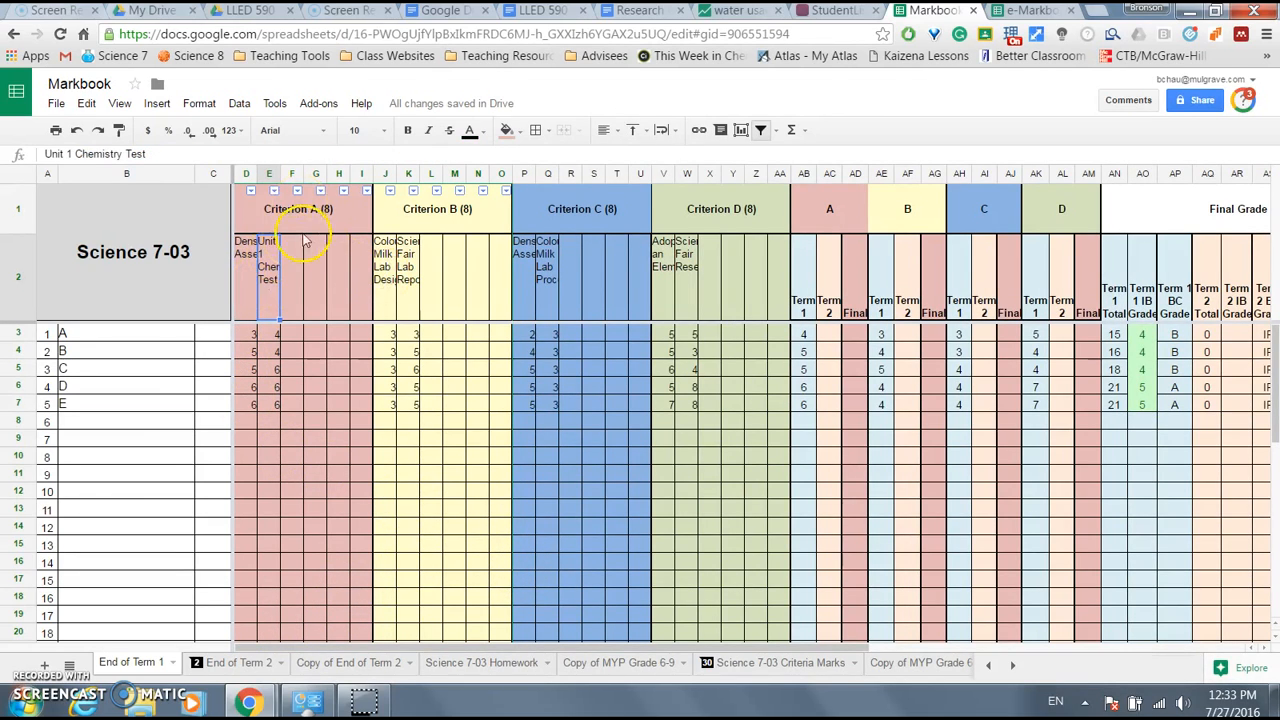
{"action": "left_click", "coordinate": [386, 266]}
{"action": "left_click", "coordinate": [404, 268]}
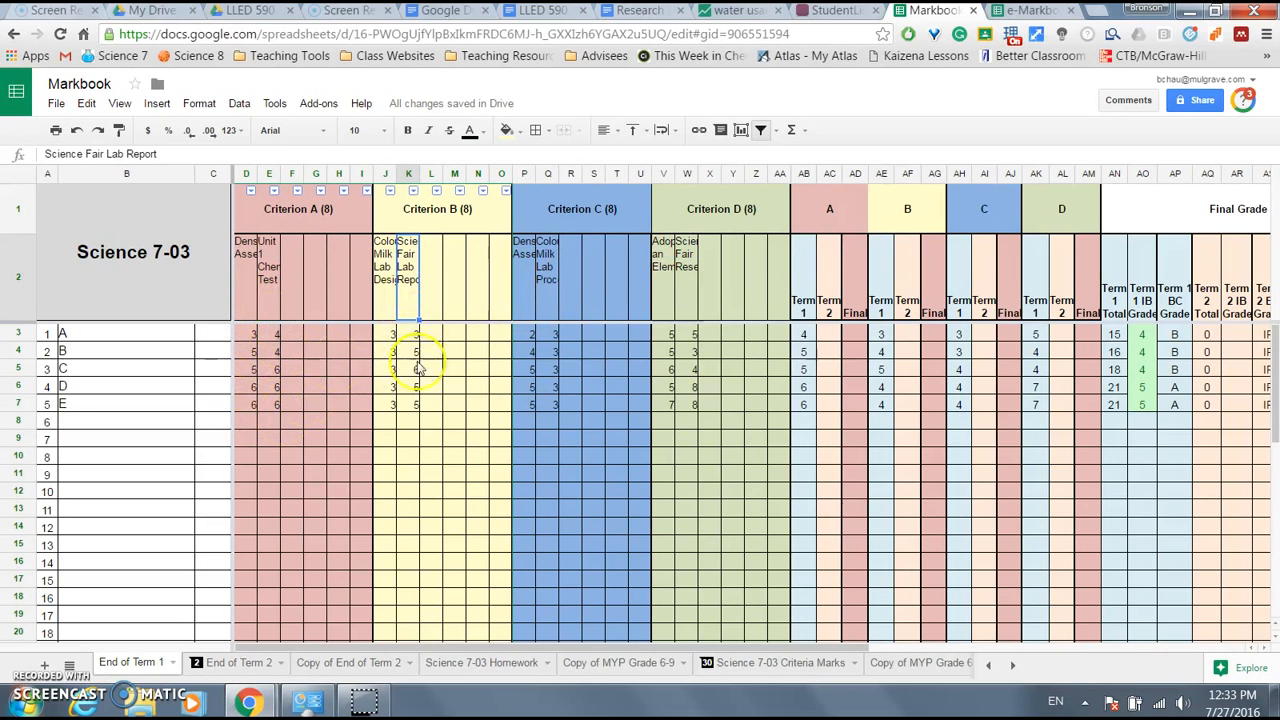
- Inspect Term 1 levels AB3:AB7 and AE3:AE7, totals AN3:AN7, and the AO3 IB grade formula
{"action": "left_click_drag", "start_coordinate": [803, 338], "coordinate": [810, 405]}
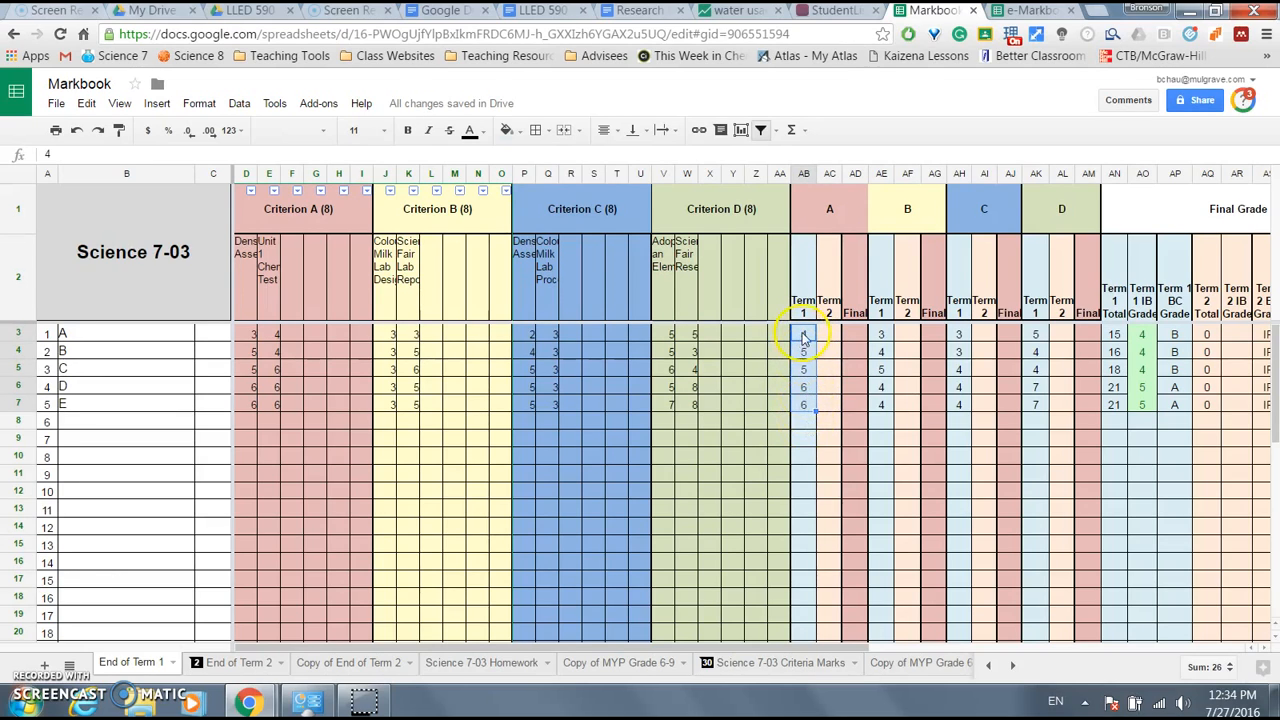
{"action": "left_click_drag", "start_coordinate": [881, 337], "coordinate": [884, 405]}
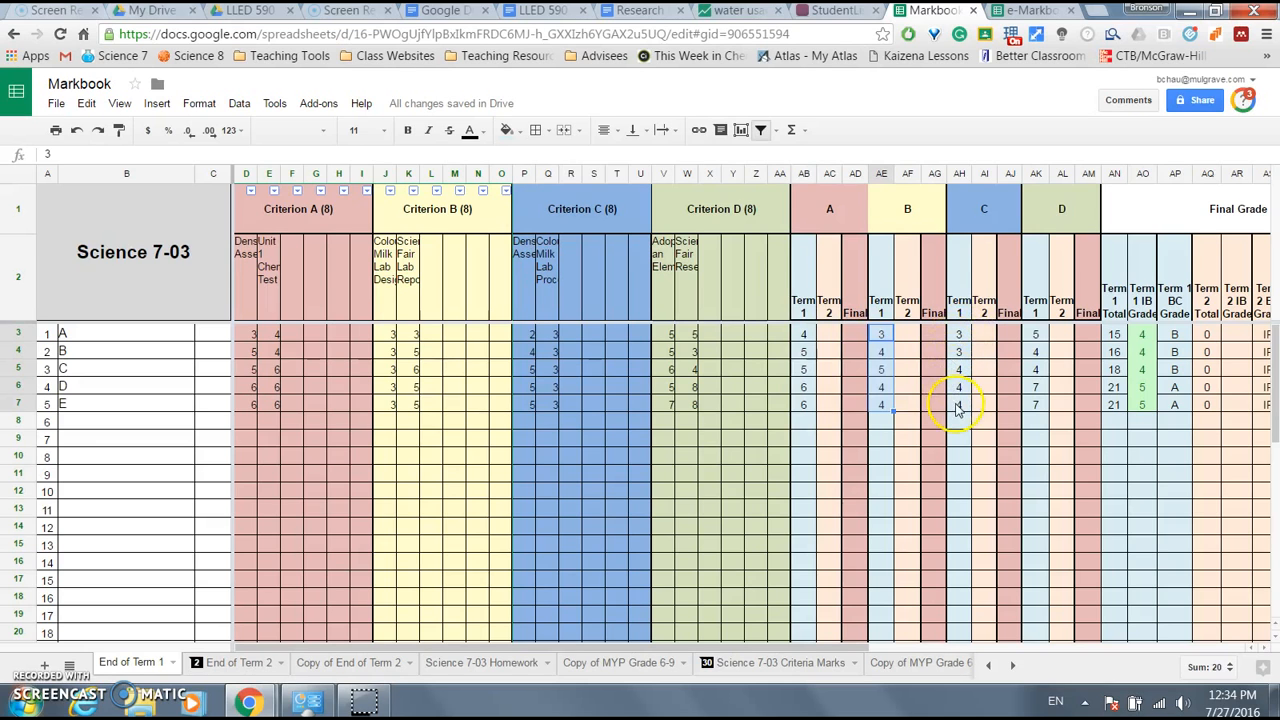
{"action": "left_click_drag", "start_coordinate": [620, 648], "coordinate": [885, 600]}
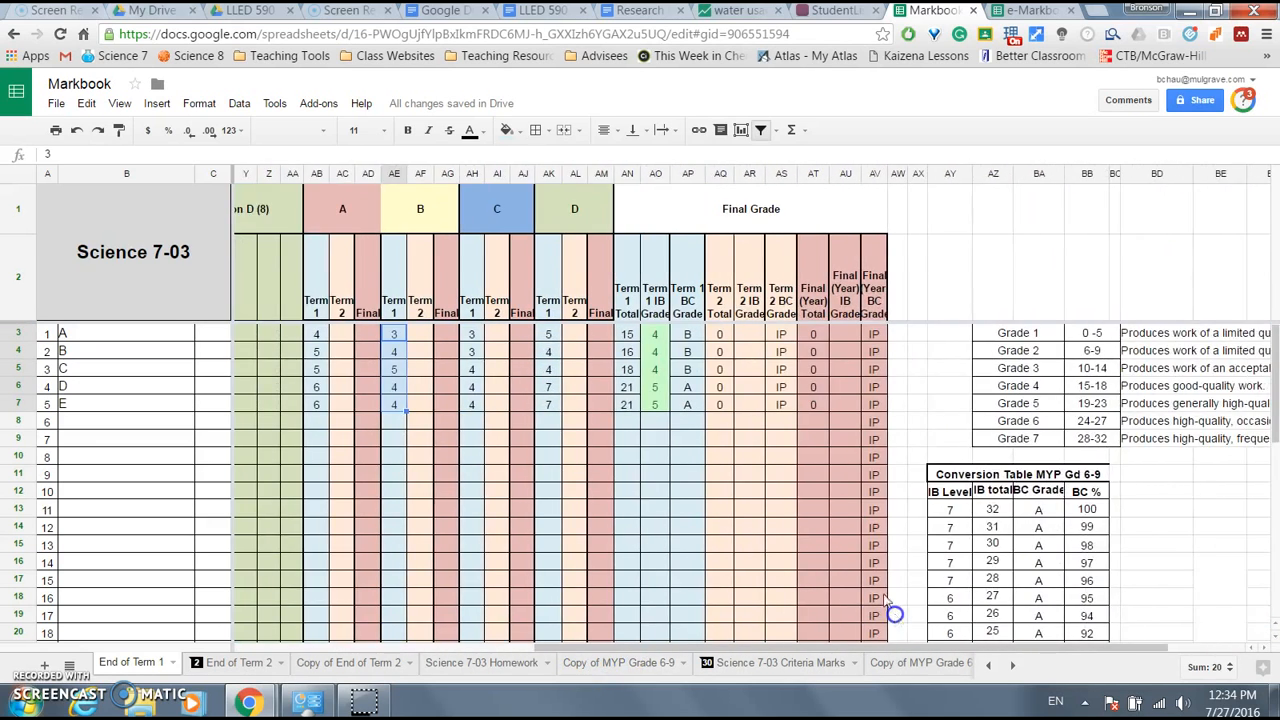
{"action": "left_click", "coordinate": [656, 336]}
{"action": "left_click_drag", "start_coordinate": [630, 340], "coordinate": [637, 397]}
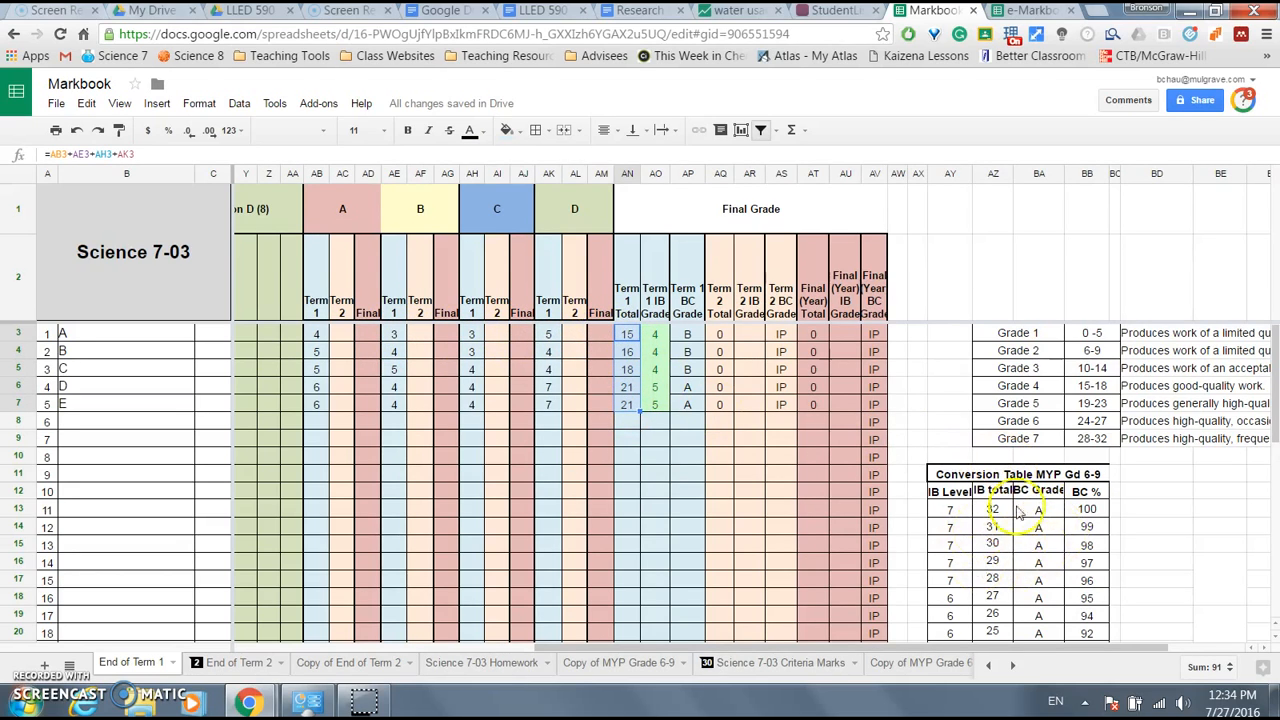
- Select the Term 1 IB grades AO3:AO7, then move to the End of Term 2 sheet
{"action": "scroll", "coordinate": [1065, 540], "scroll_direction": "down", "scroll_amount": 2}
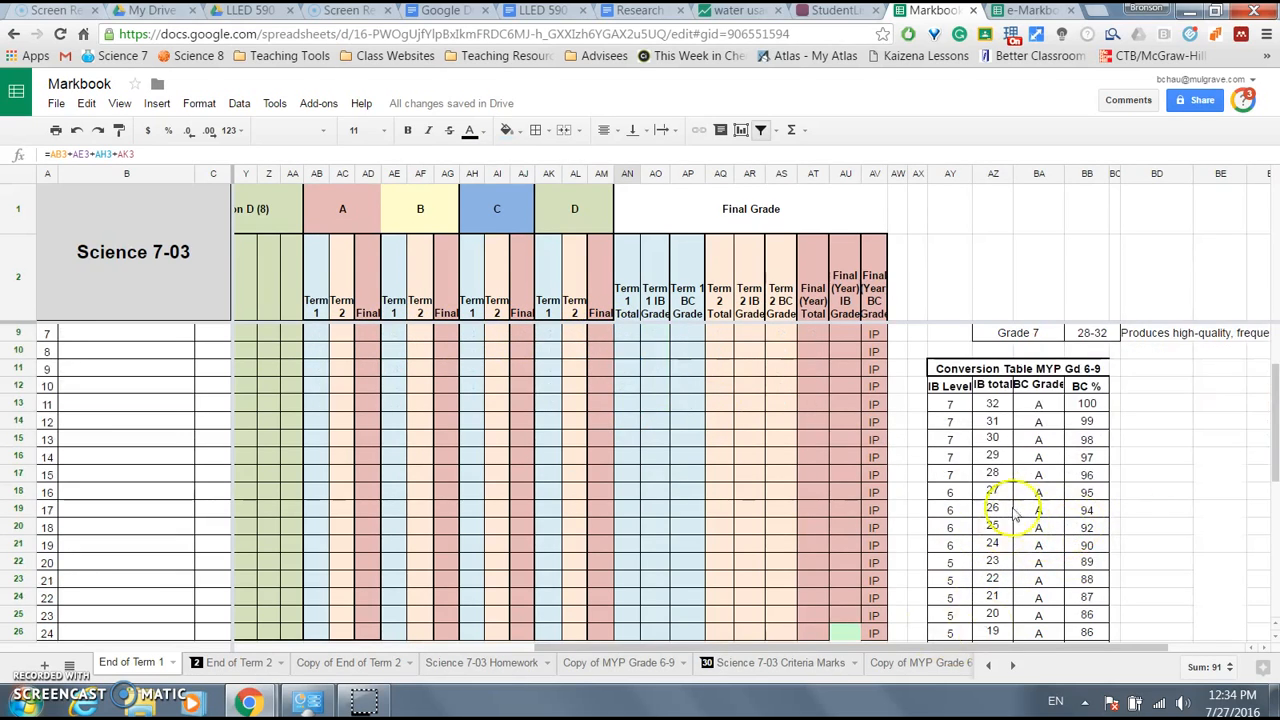
{"action": "scroll", "coordinate": [1040, 535], "scroll_direction": "up", "scroll_amount": 2}
{"action": "left_click_drag", "start_coordinate": [660, 335], "coordinate": [653, 400]}
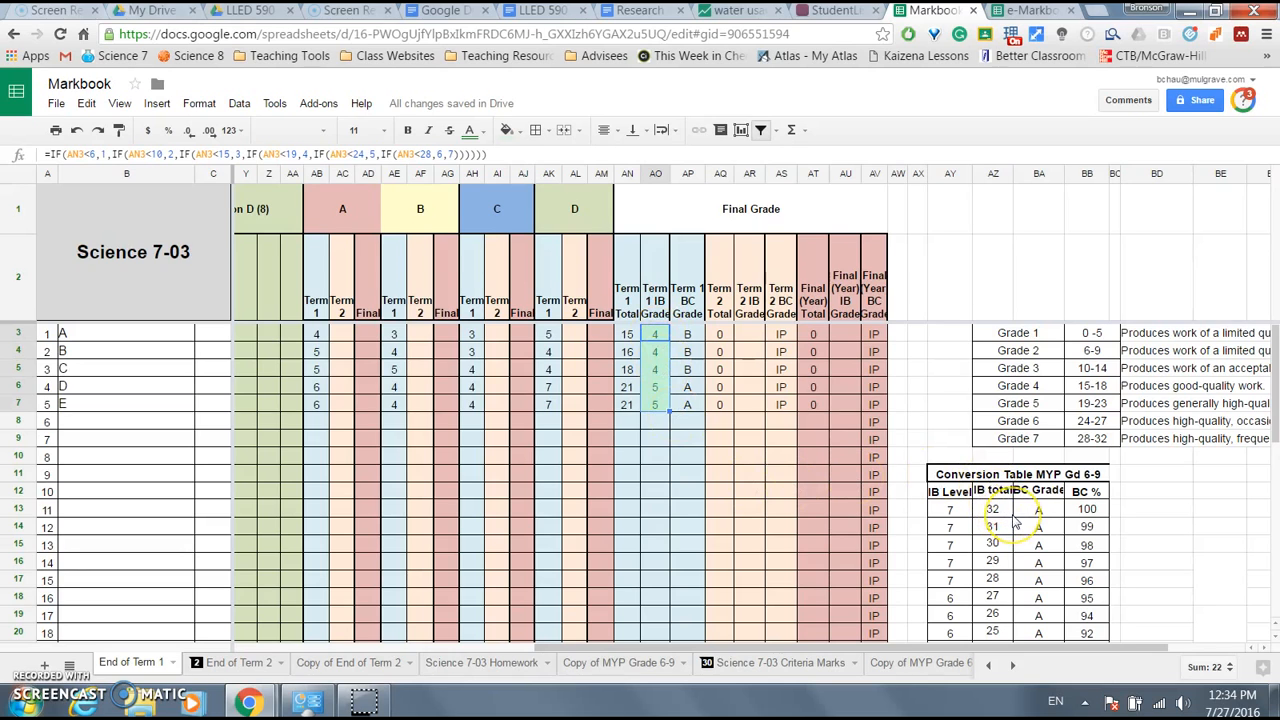
{"action": "scroll", "coordinate": [1015, 522], "scroll_direction": "down", "scroll_amount": 5}
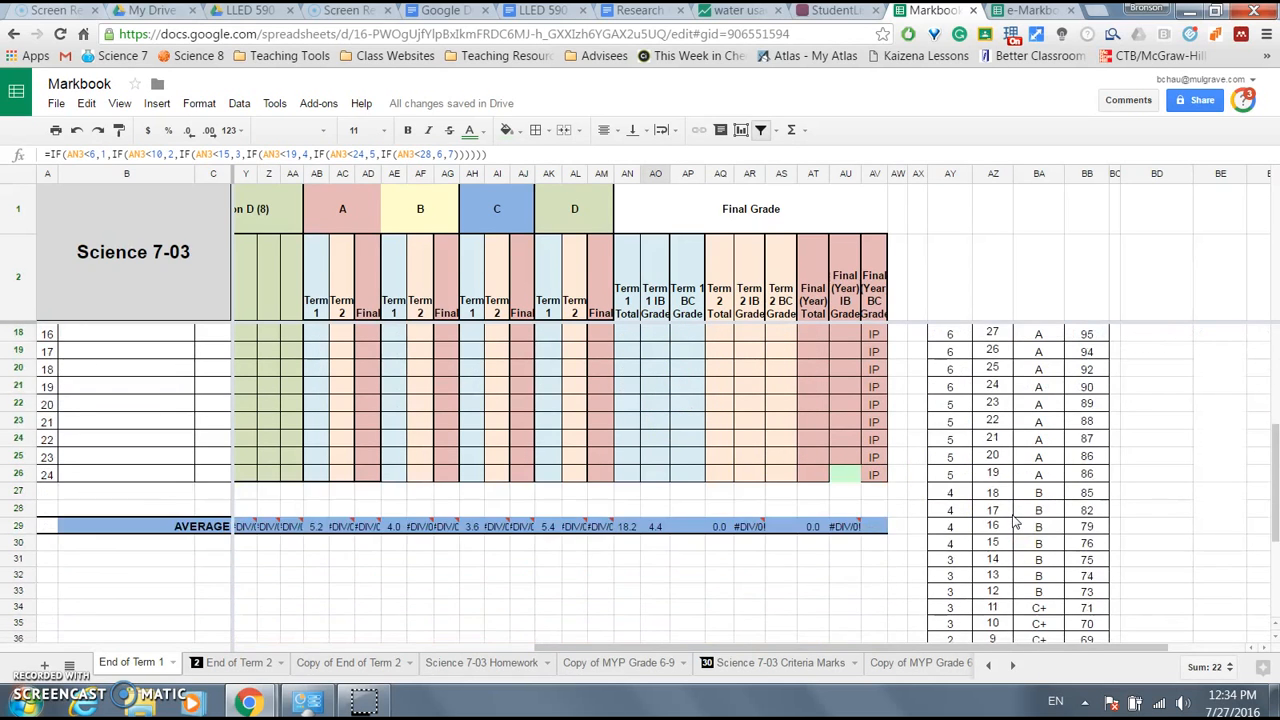
{"action": "scroll", "coordinate": [1015, 522], "scroll_direction": "down", "scroll_amount": 4}
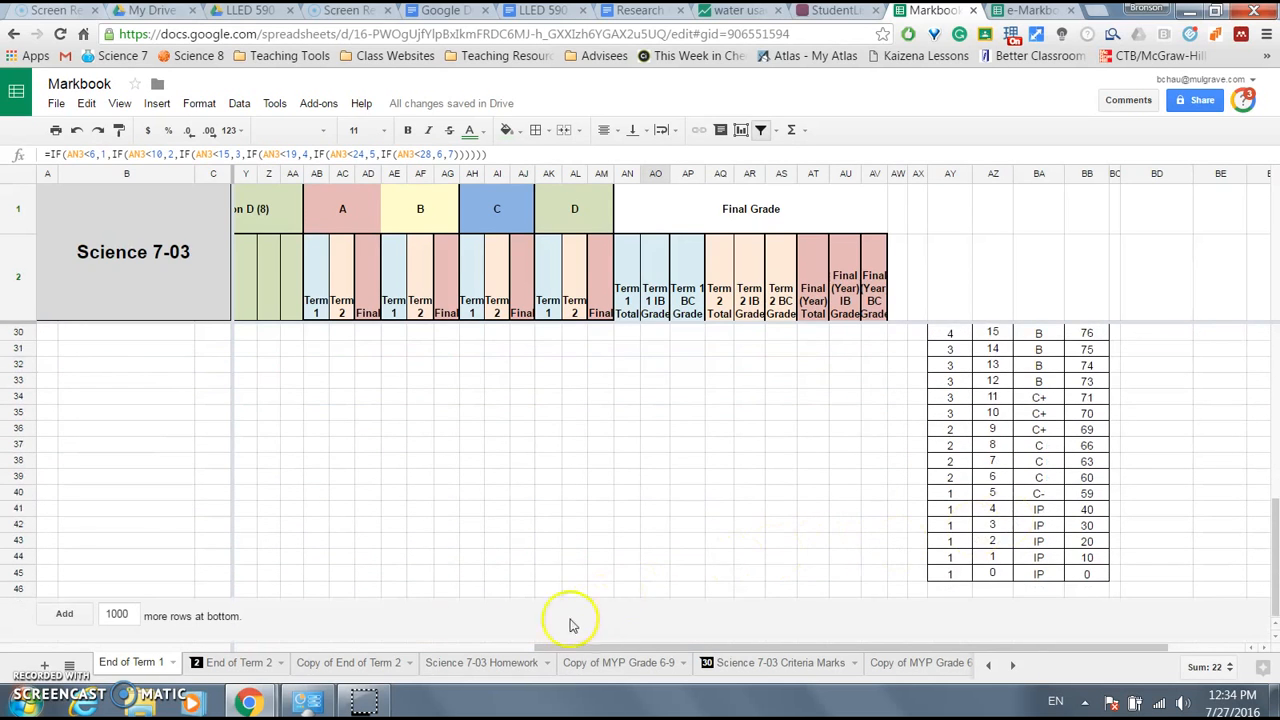
{"action": "left_click", "coordinate": [237, 661]}
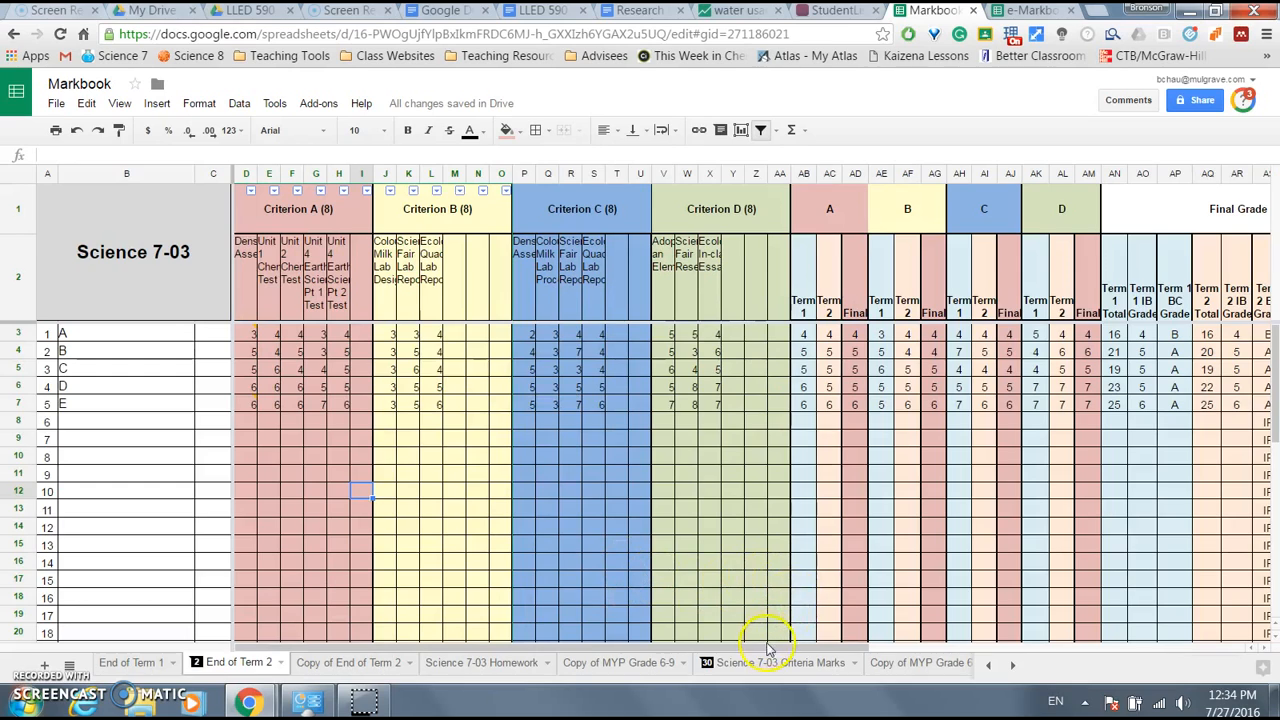
{"action": "left_click_drag", "start_coordinate": [829, 334], "coordinate": [830, 404]}
{"action": "left_click_drag", "start_coordinate": [907, 334], "coordinate": [907, 404]}
{"action": "left_click_drag", "start_coordinate": [764, 650], "coordinate": [986, 609]}
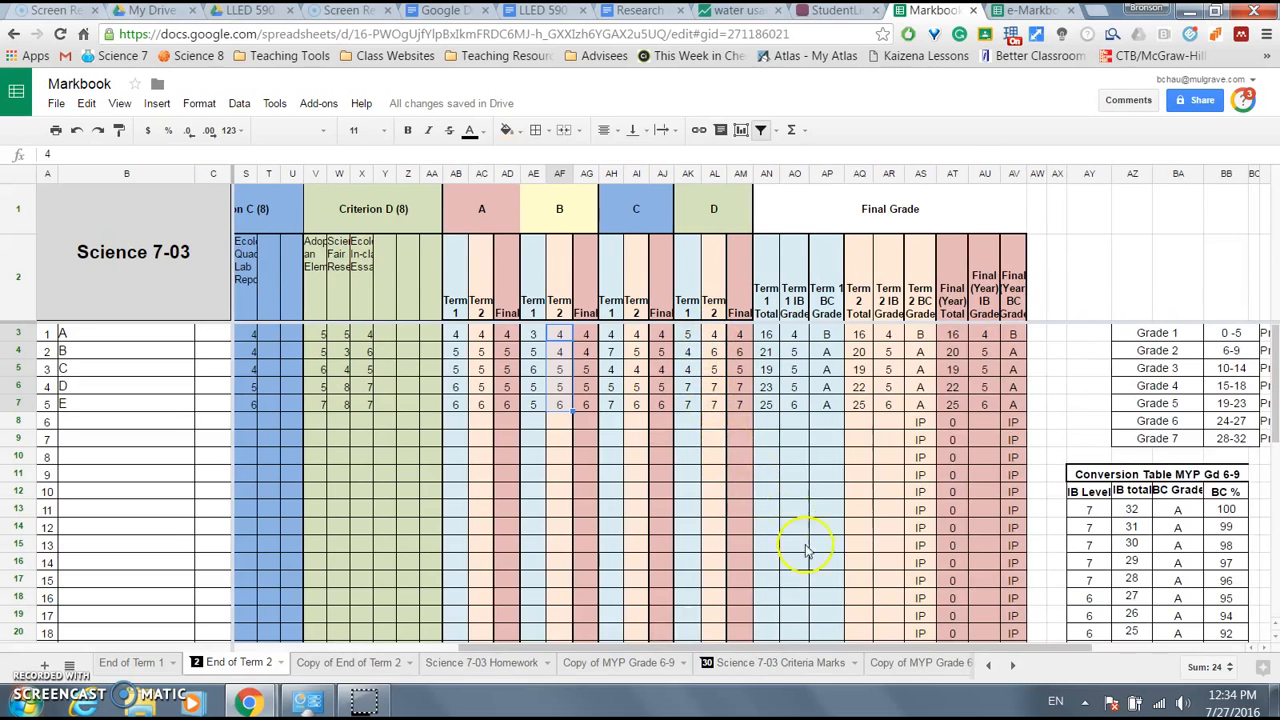
{"action": "left_click_drag", "start_coordinate": [855, 648], "coordinate": [884, 600]}
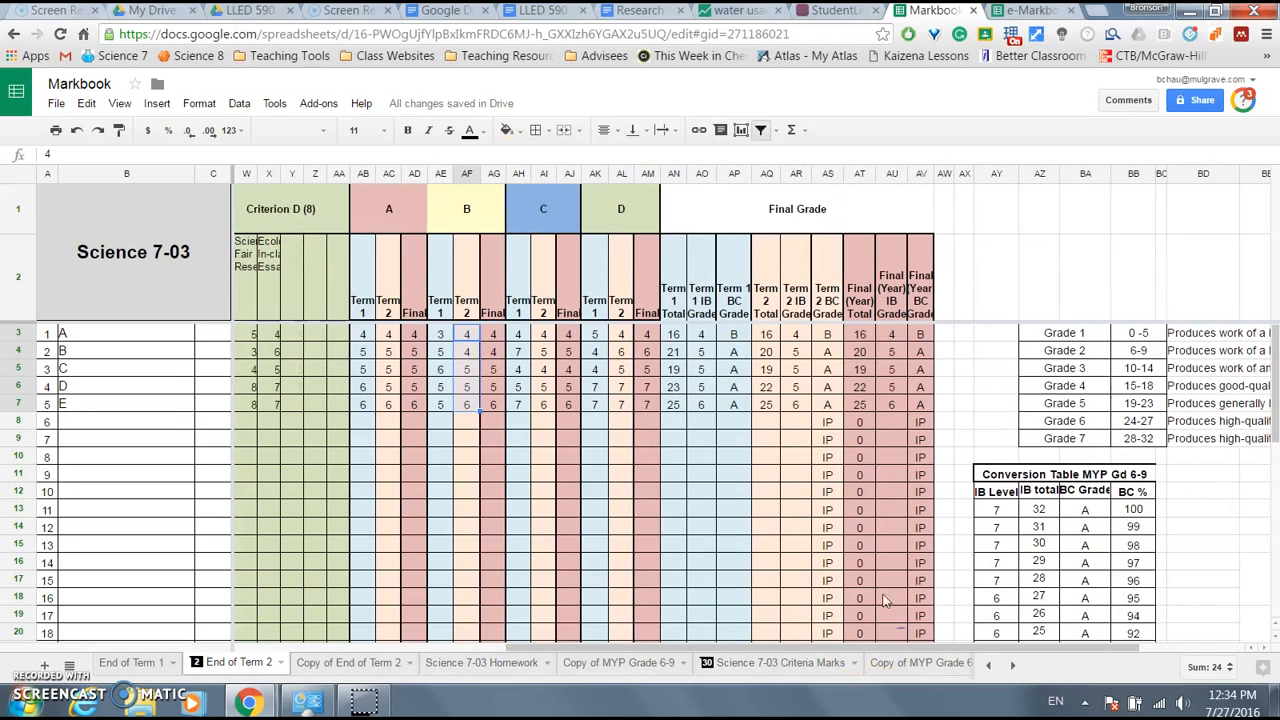
{"action": "left_click_drag", "start_coordinate": [797, 336], "coordinate": [797, 410]}
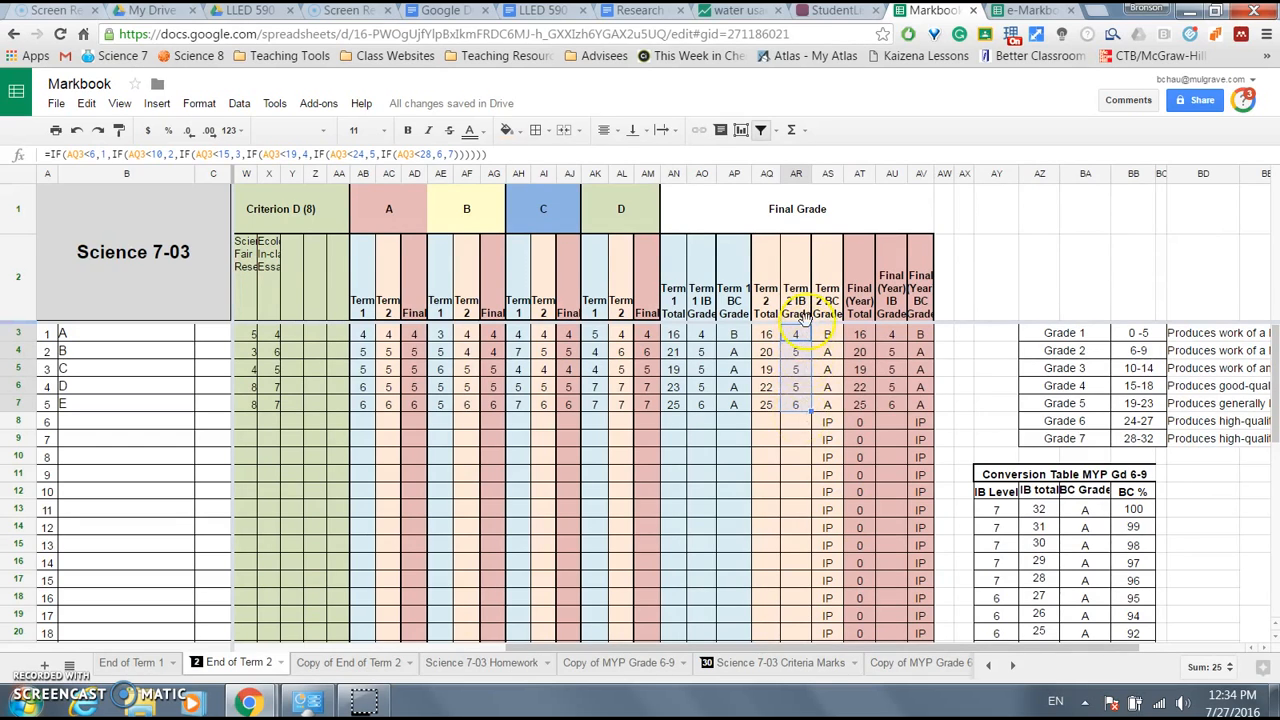
{"action": "left_click_drag", "start_coordinate": [766, 340], "coordinate": [766, 403]}
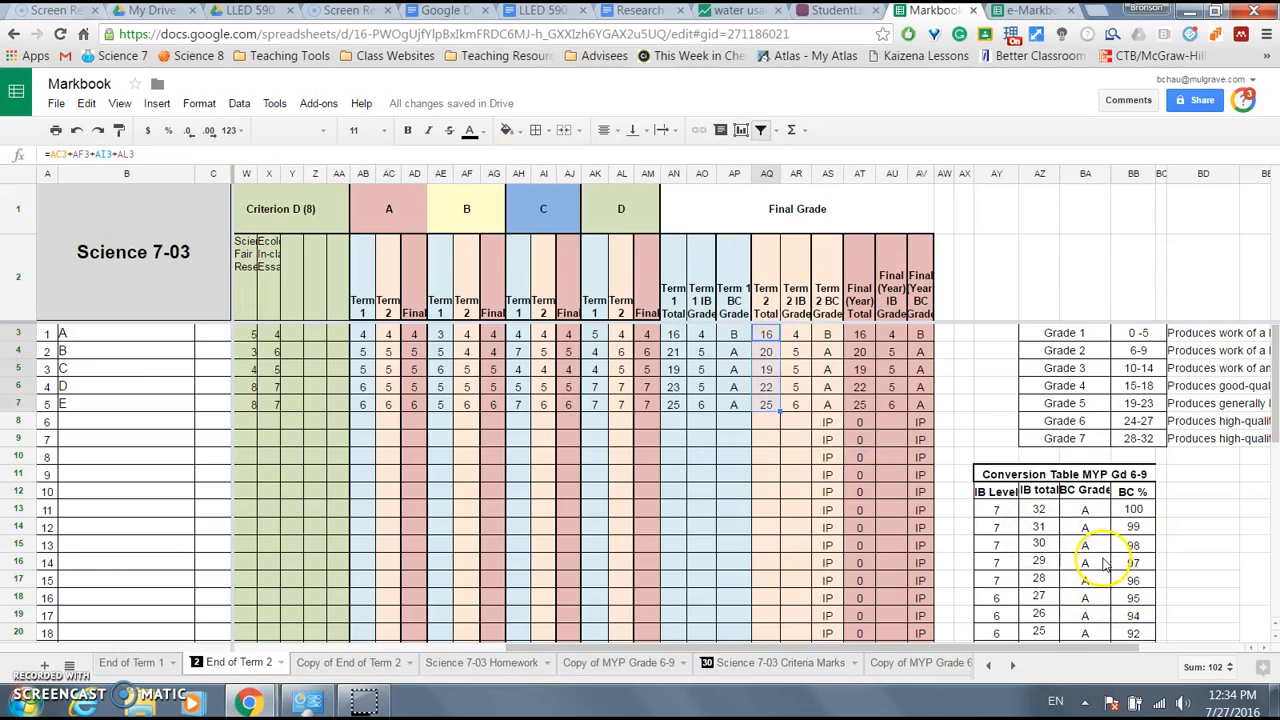
{"action": "left_click", "coordinate": [796, 337]}
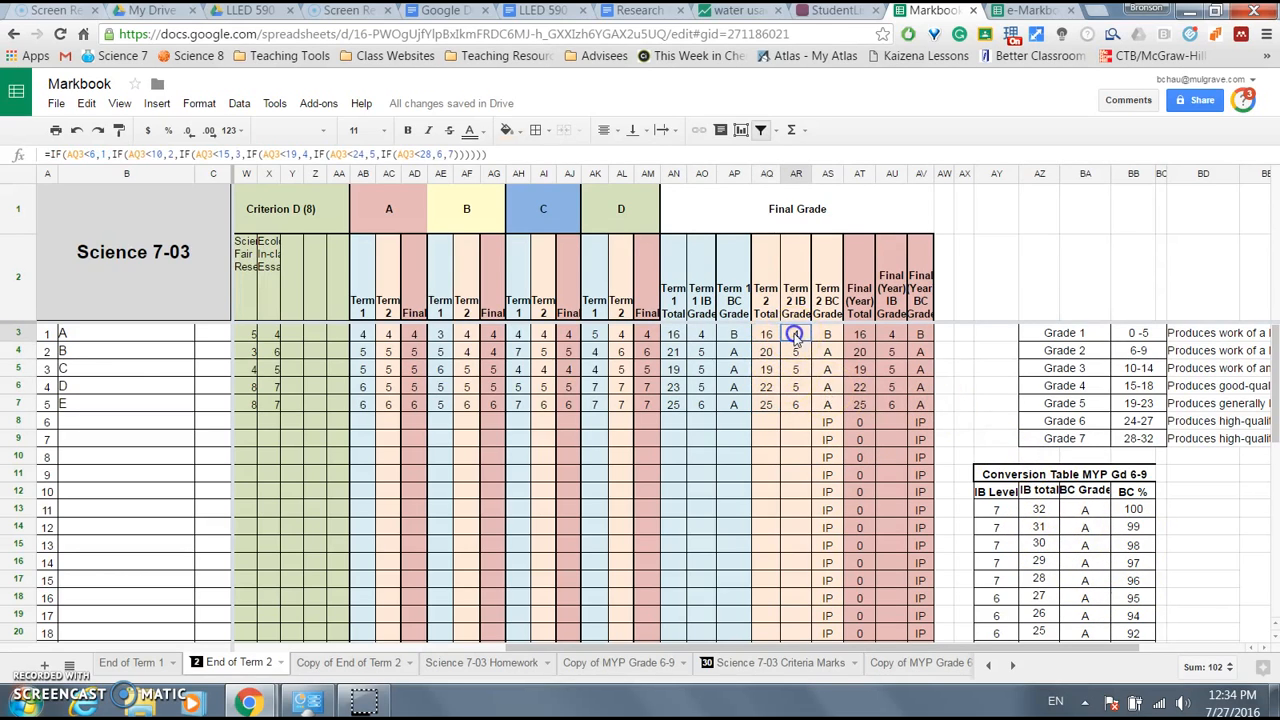
{"action": "left_click", "coordinate": [792, 337]}
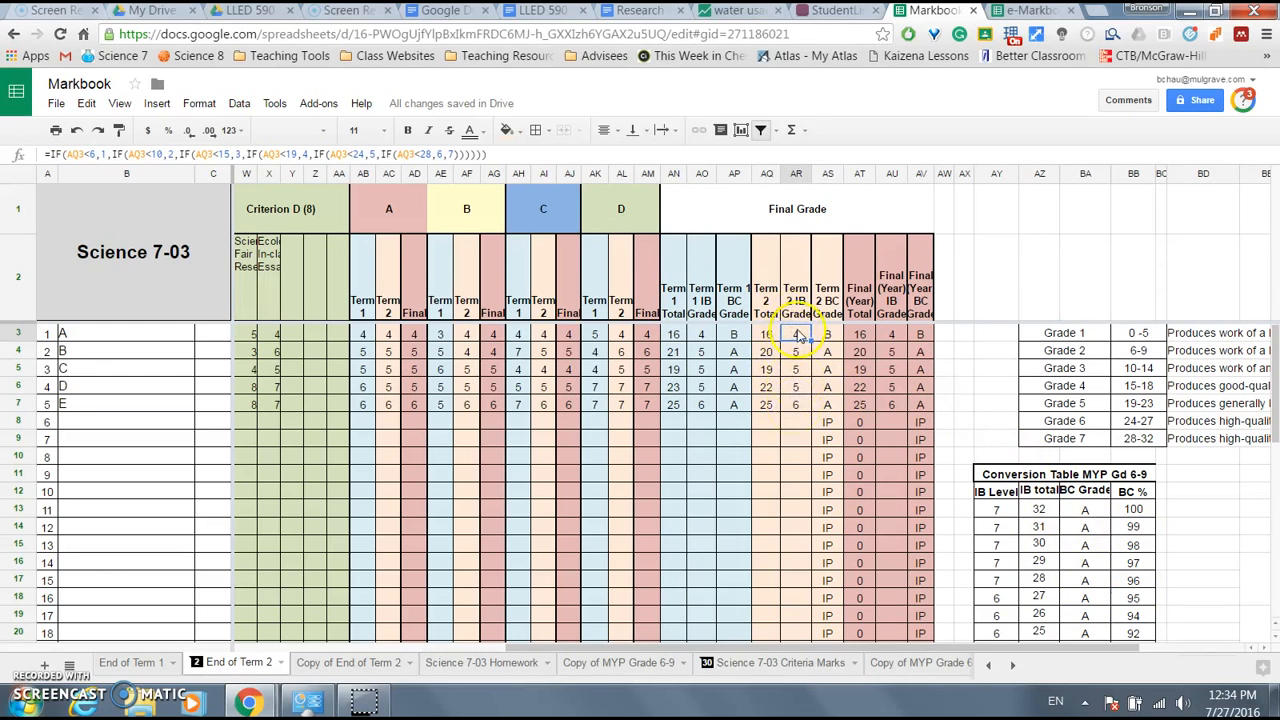
{"action": "left_click", "coordinate": [892, 336]}
{"action": "left_click_drag", "start_coordinate": [893, 336], "coordinate": [893, 401]}
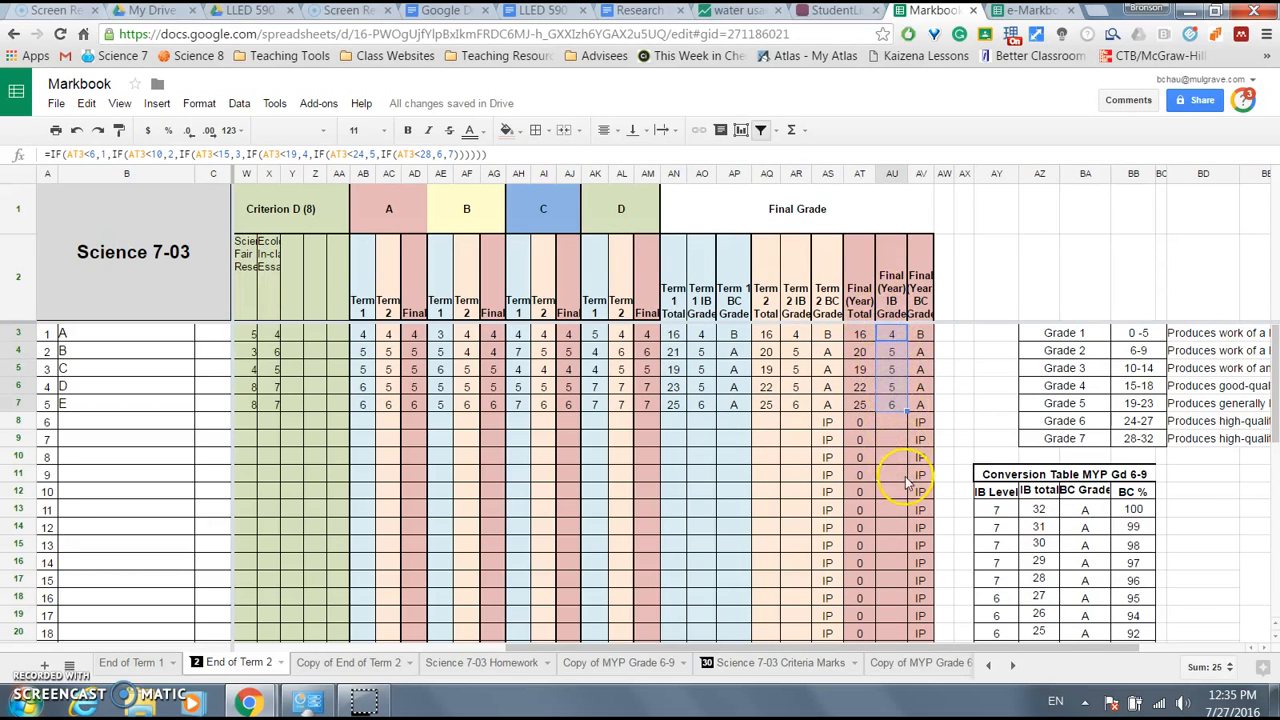
{"action": "left_click_drag", "start_coordinate": [866, 651], "coordinate": [445, 651]}
{"action": "left_click", "coordinate": [246, 333]}
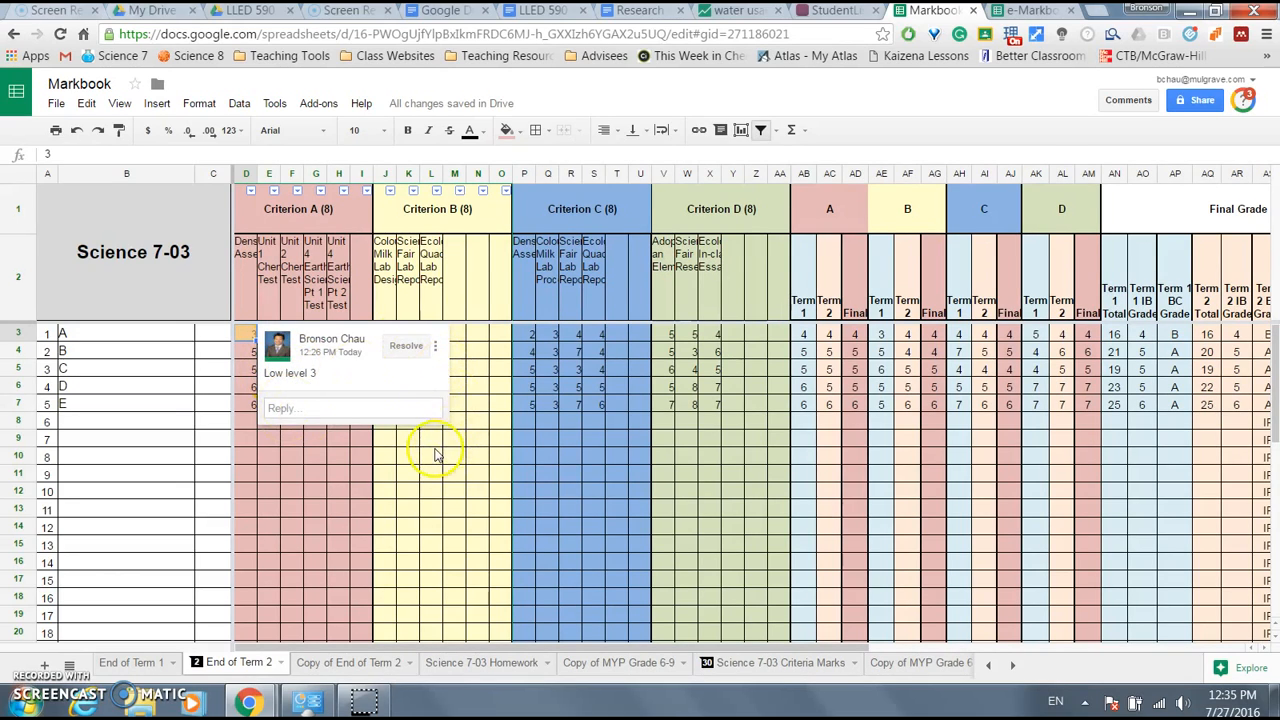
- Add the comment 'high level 3' to cell J3
{"action": "left_click", "coordinate": [387, 335]}
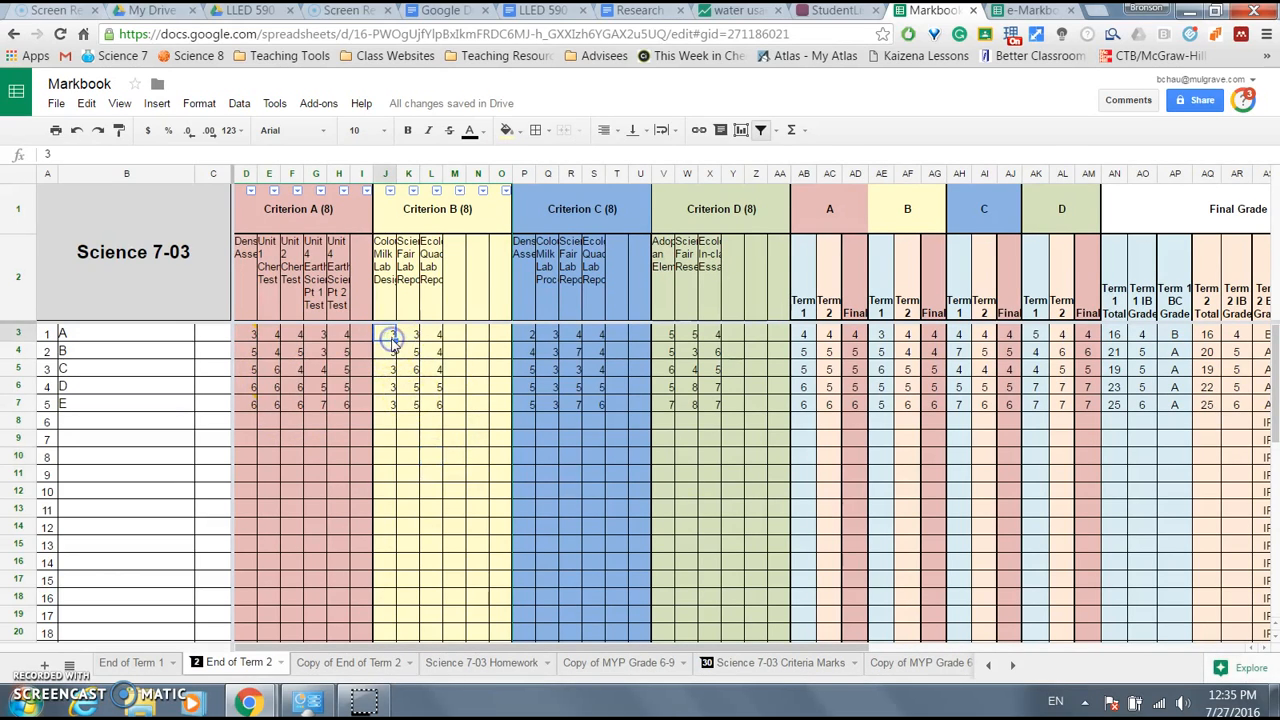
{"action": "key", "text": "ctrl+alt+m"}
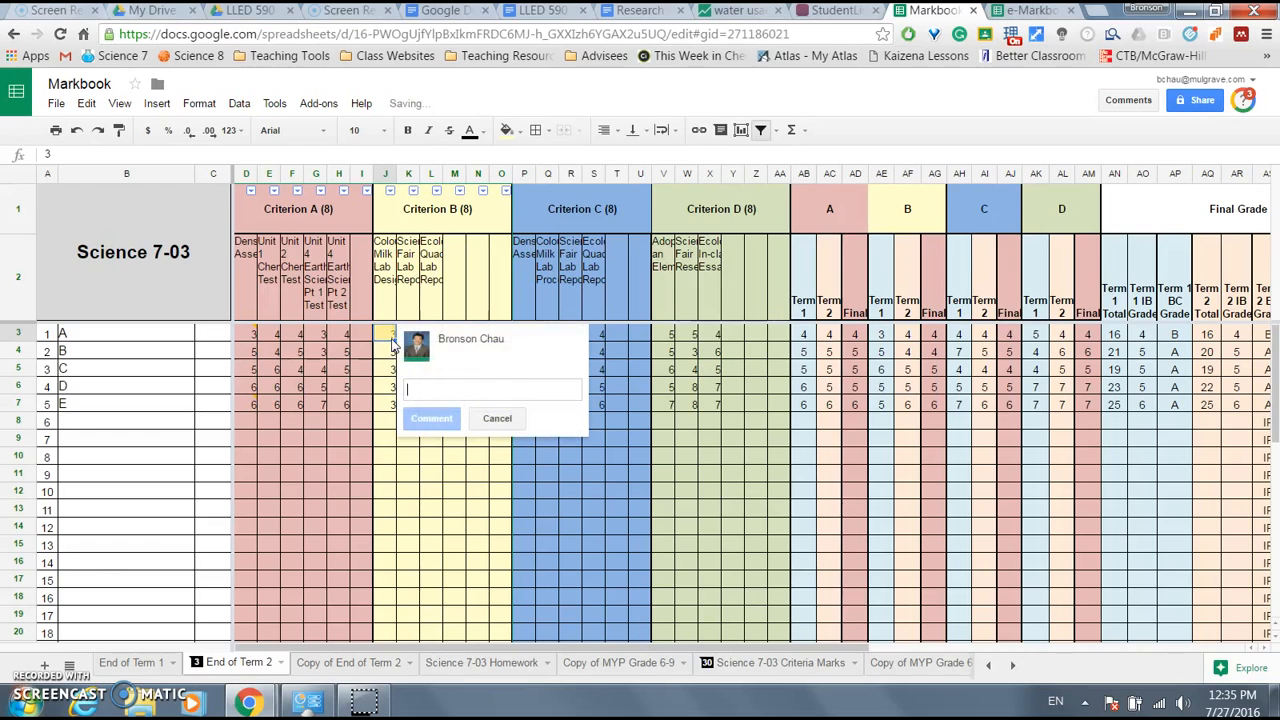
{"action": "type", "text": "high level 3"}
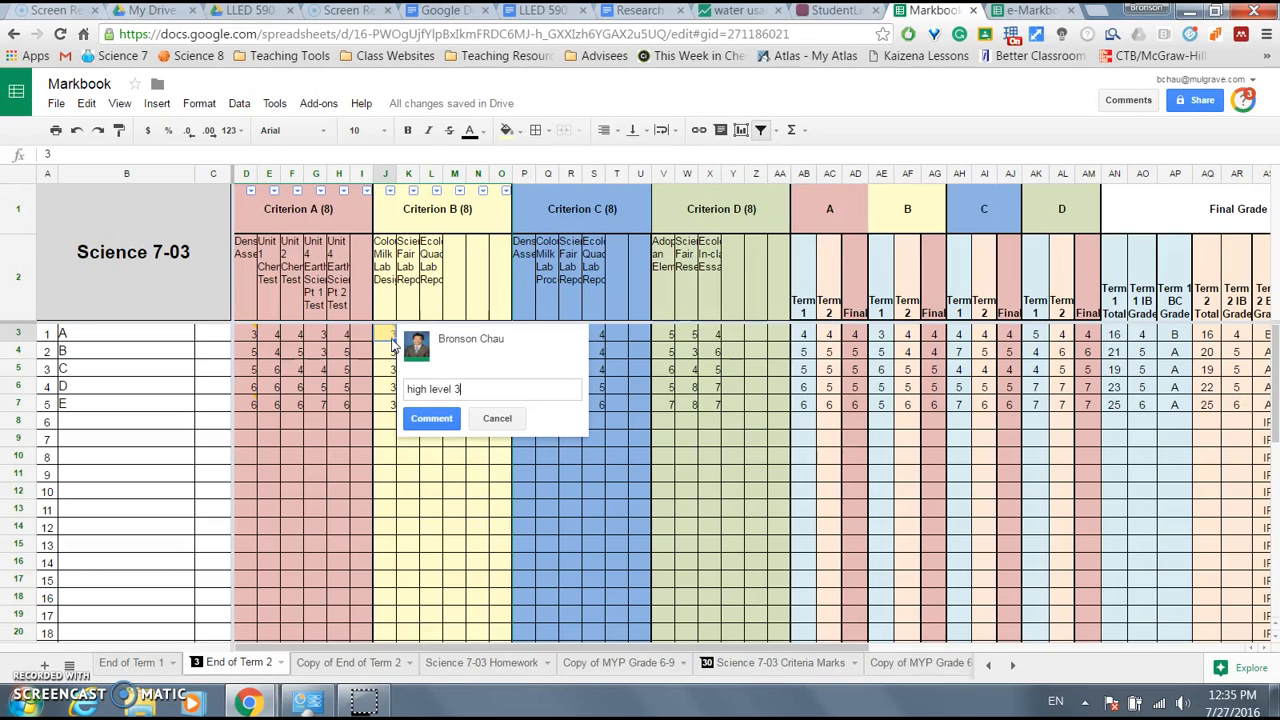
{"action": "key", "text": "ctrl+Return"}
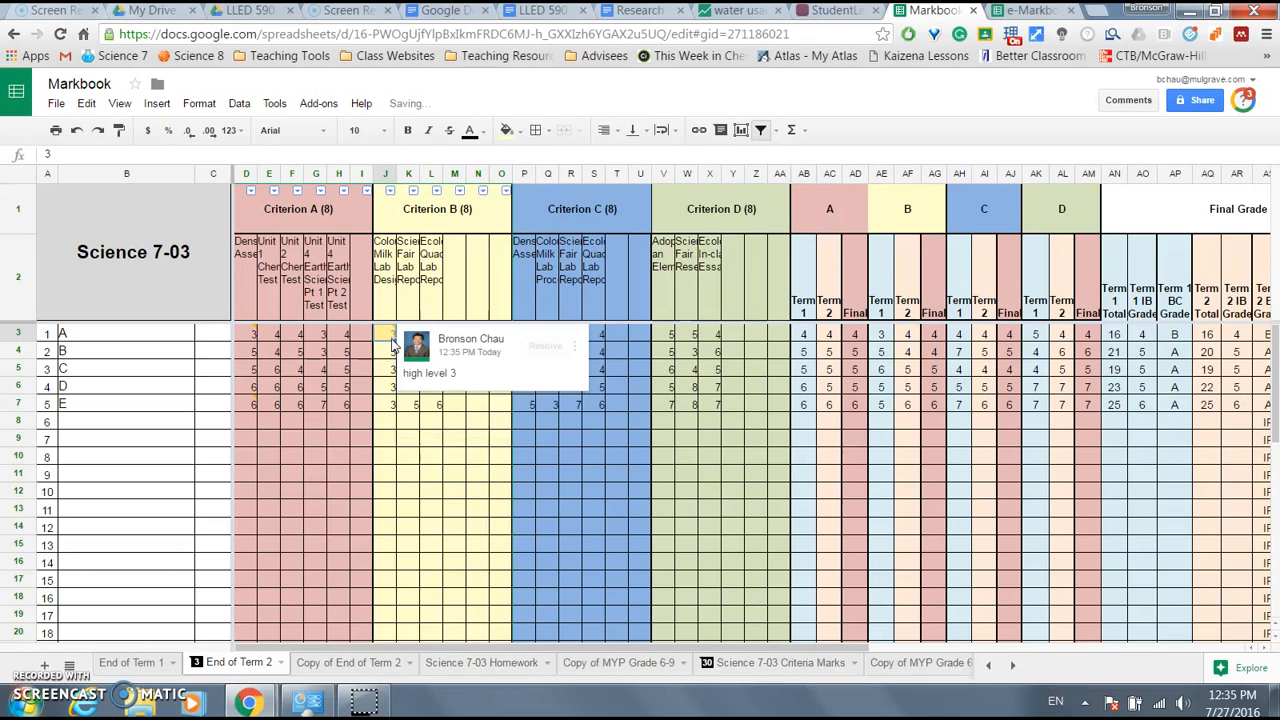
- Add the comment 'Needs support' to cell J7
{"action": "left_click", "coordinate": [390, 405]}
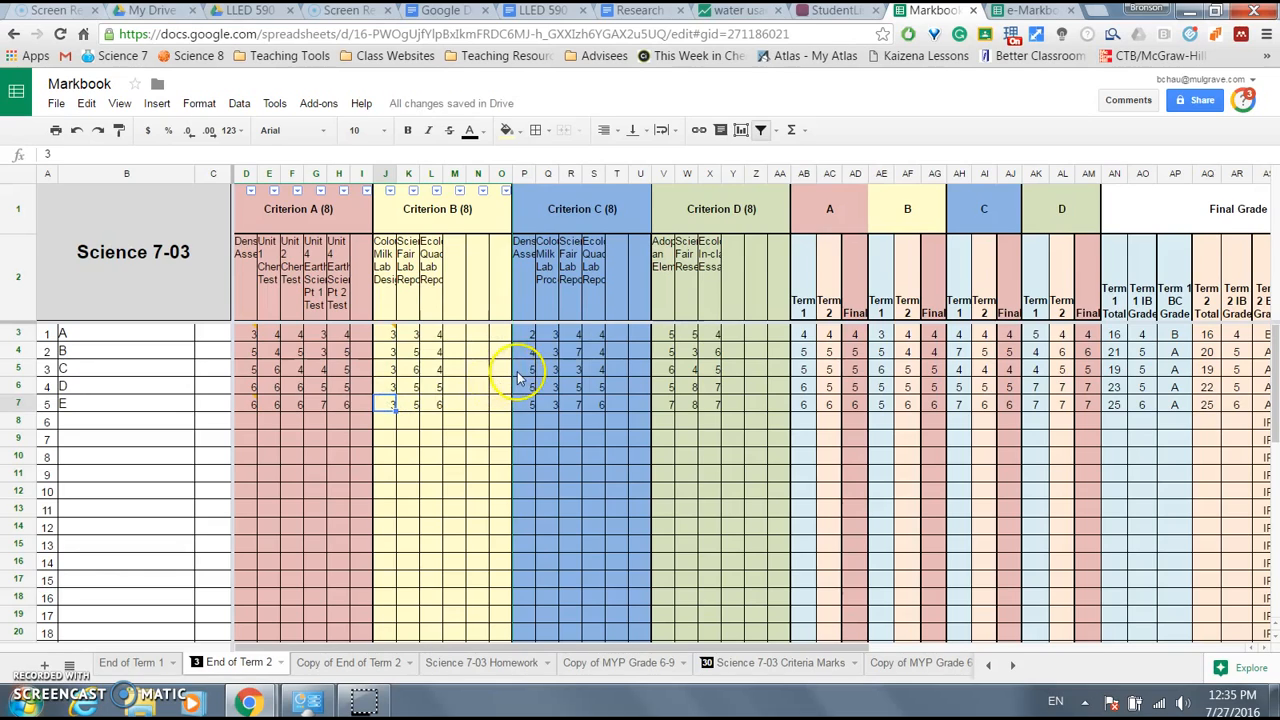
{"action": "key", "text": "ctrl+alt+m"}
{"action": "type", "text": "Needs support"}
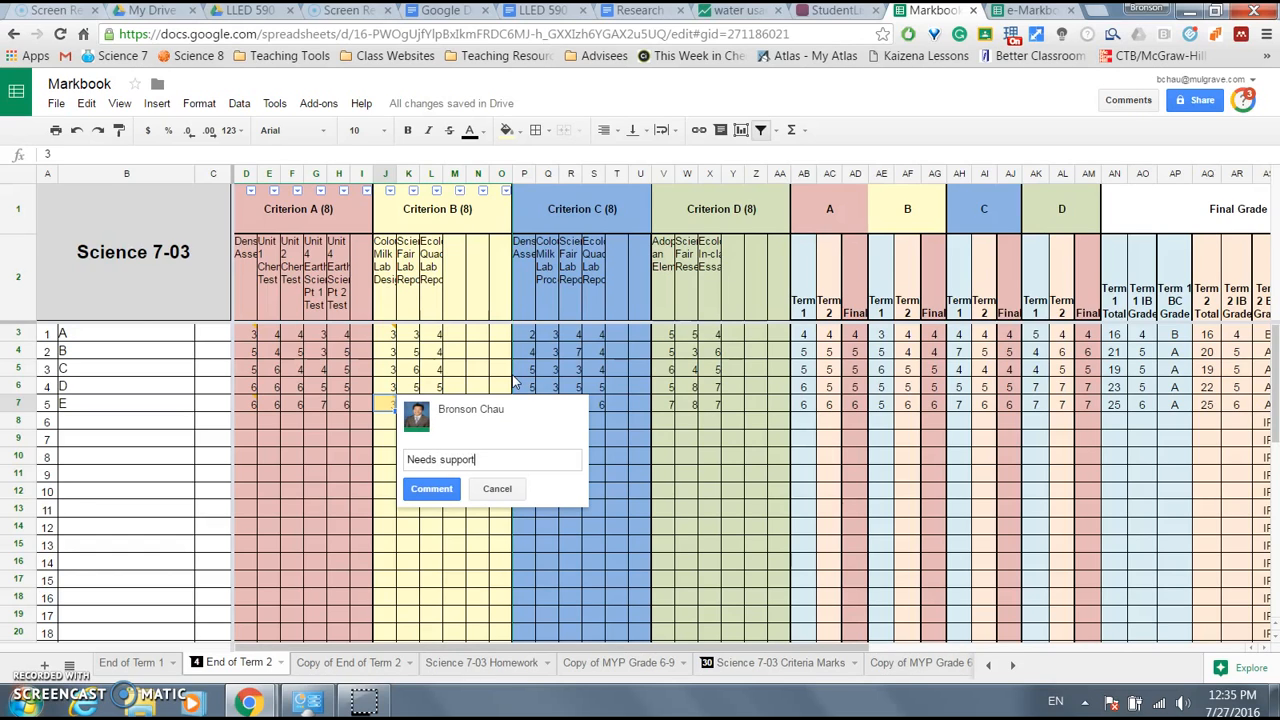
{"action": "key", "text": "ctrl+Return"}
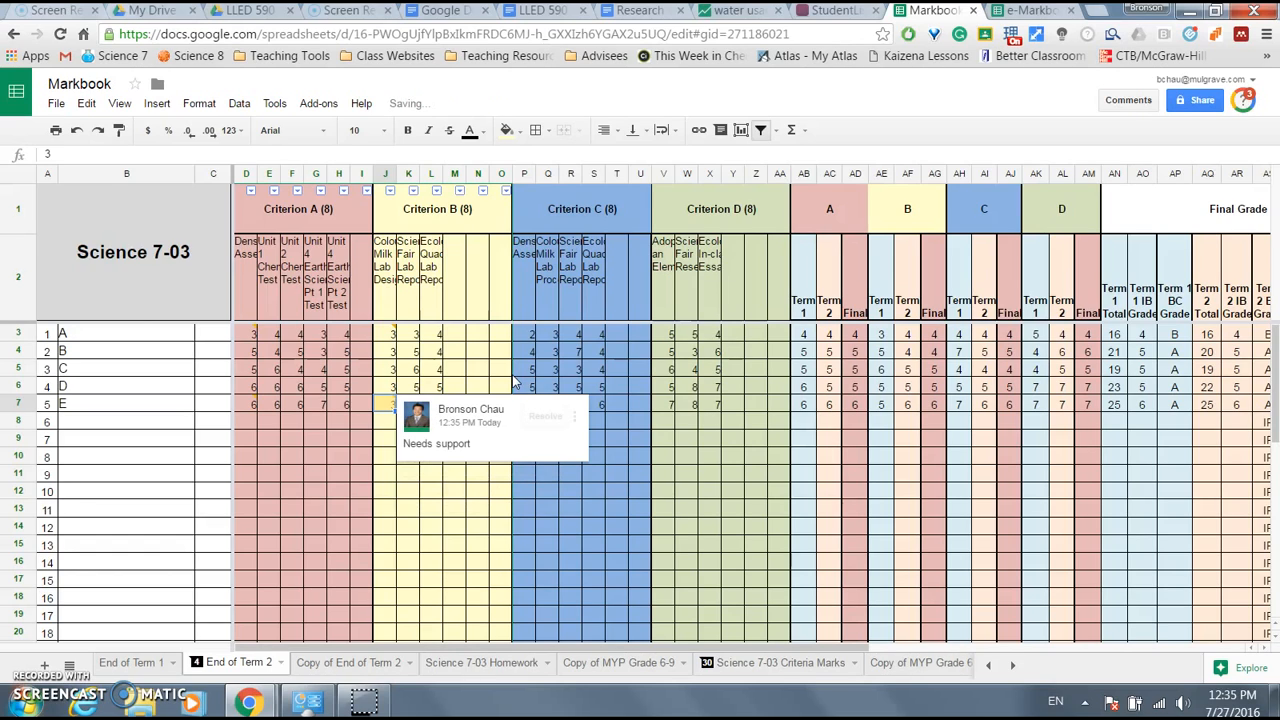
- Check the posted comments by opening the full comment thread on J3
{"action": "left_click", "coordinate": [476, 350]}
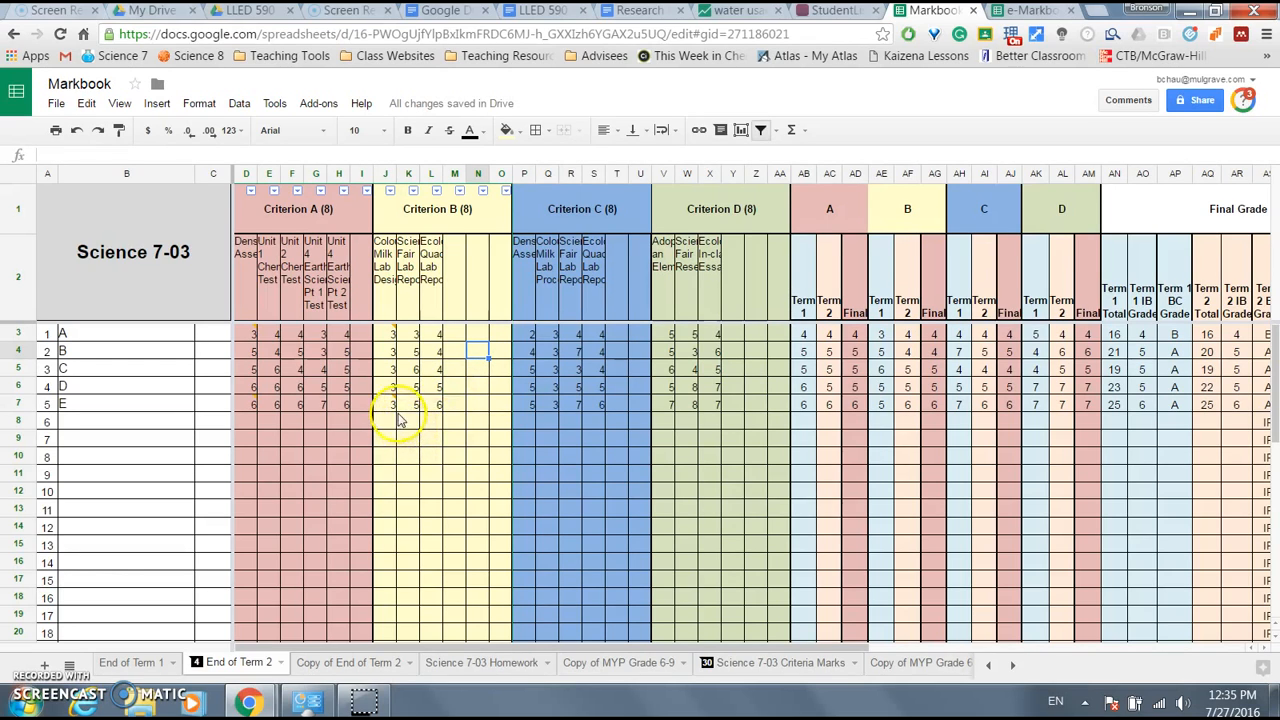
{"action": "mouse_move", "coordinate": [391, 407]}
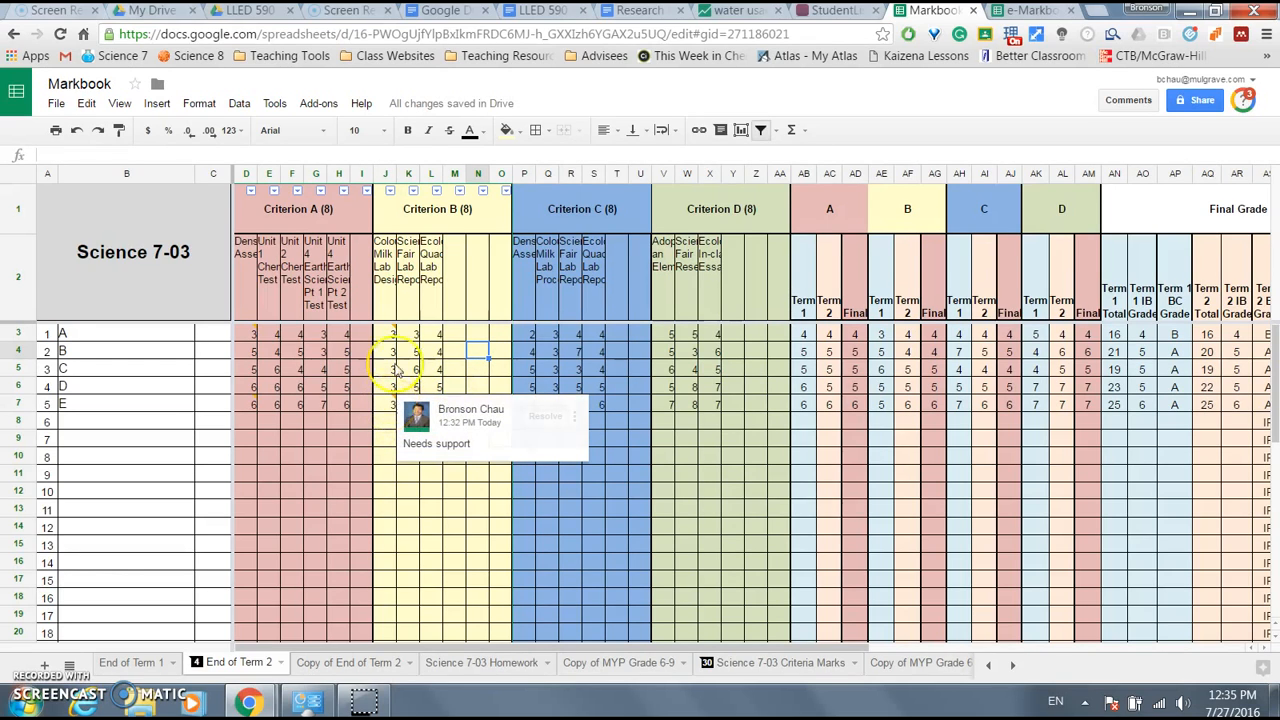
{"action": "left_click", "coordinate": [394, 336]}
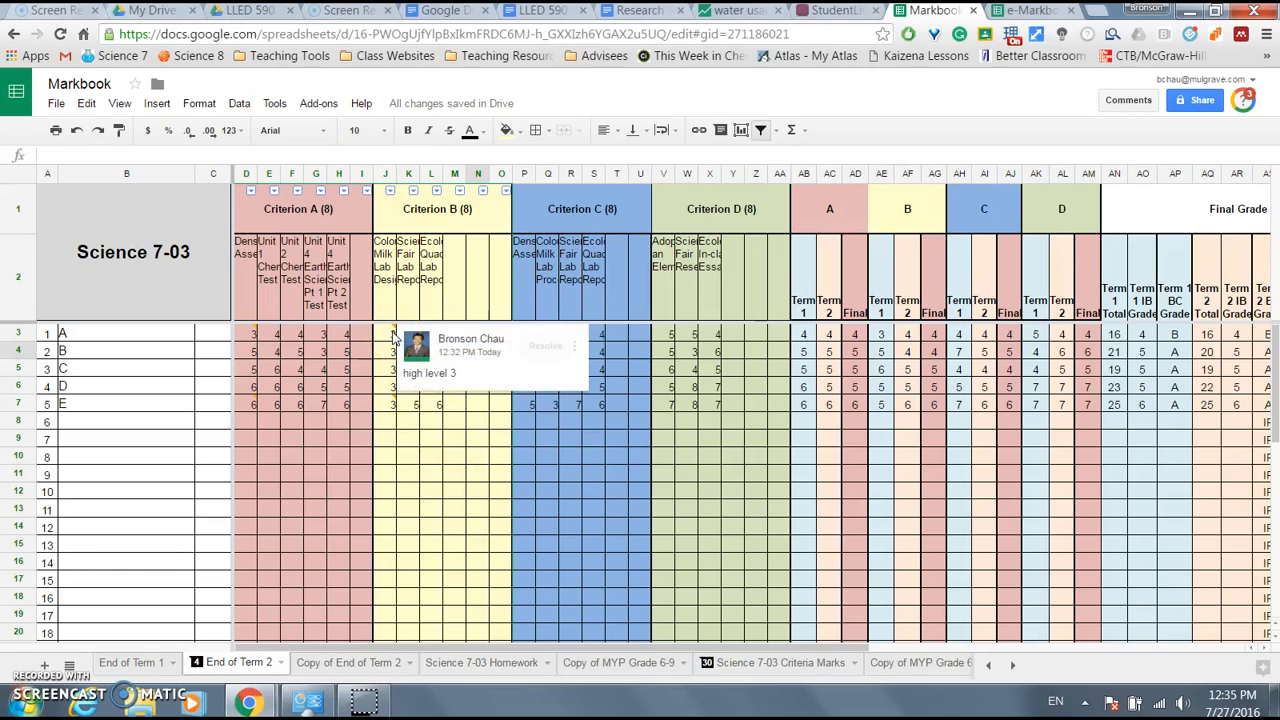
{"action": "left_click", "coordinate": [393, 338]}
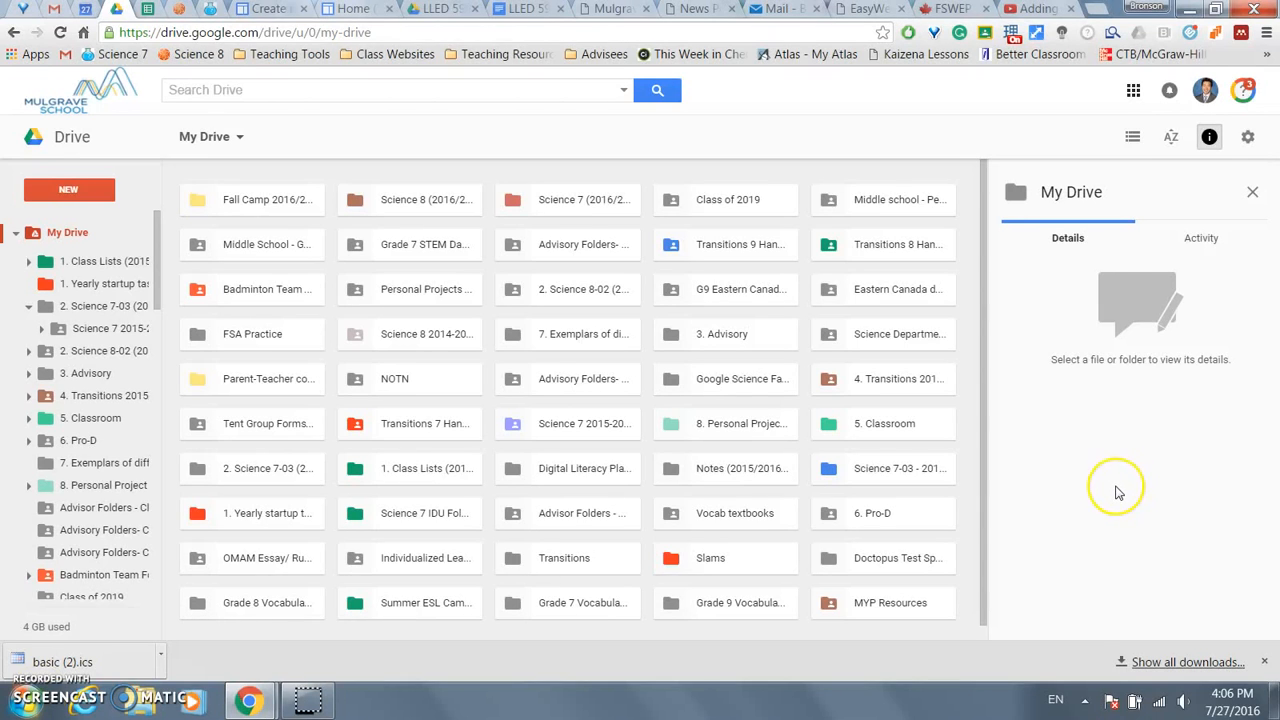
- Open Google Sites from the Google apps grid in Drive
{"action": "left_click", "coordinate": [1129, 470]}
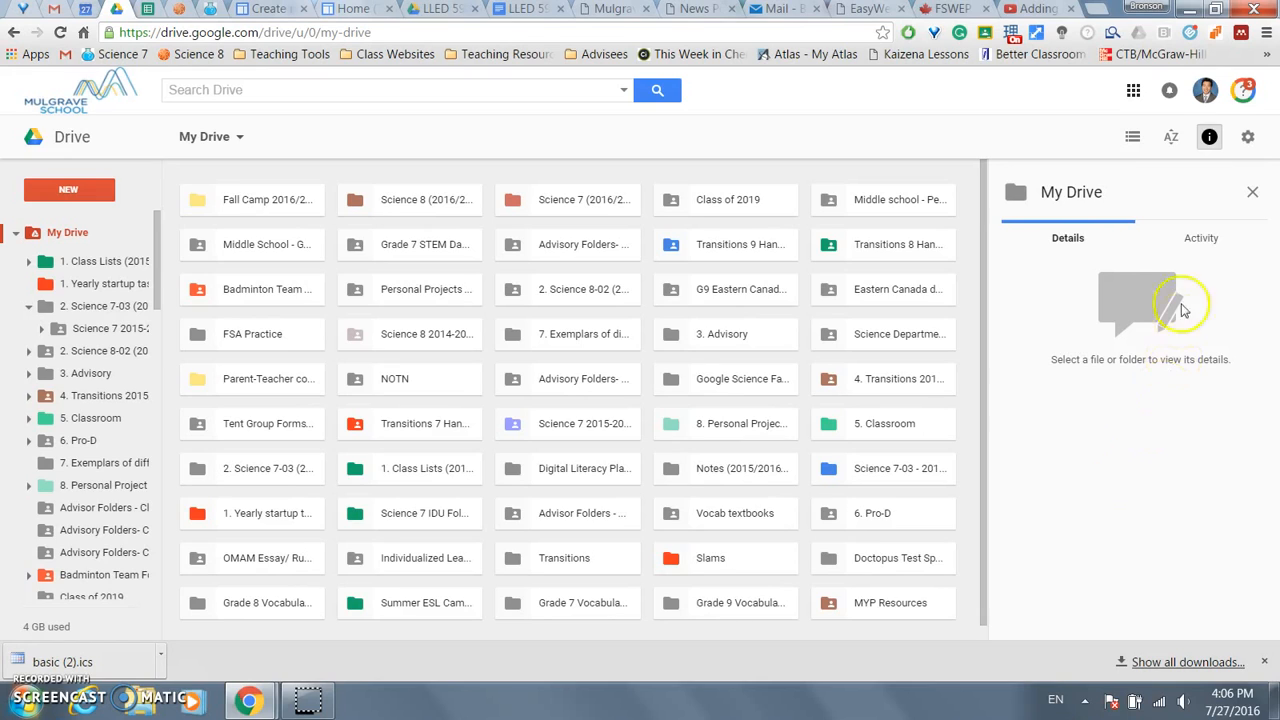
{"action": "left_click", "coordinate": [1134, 91]}
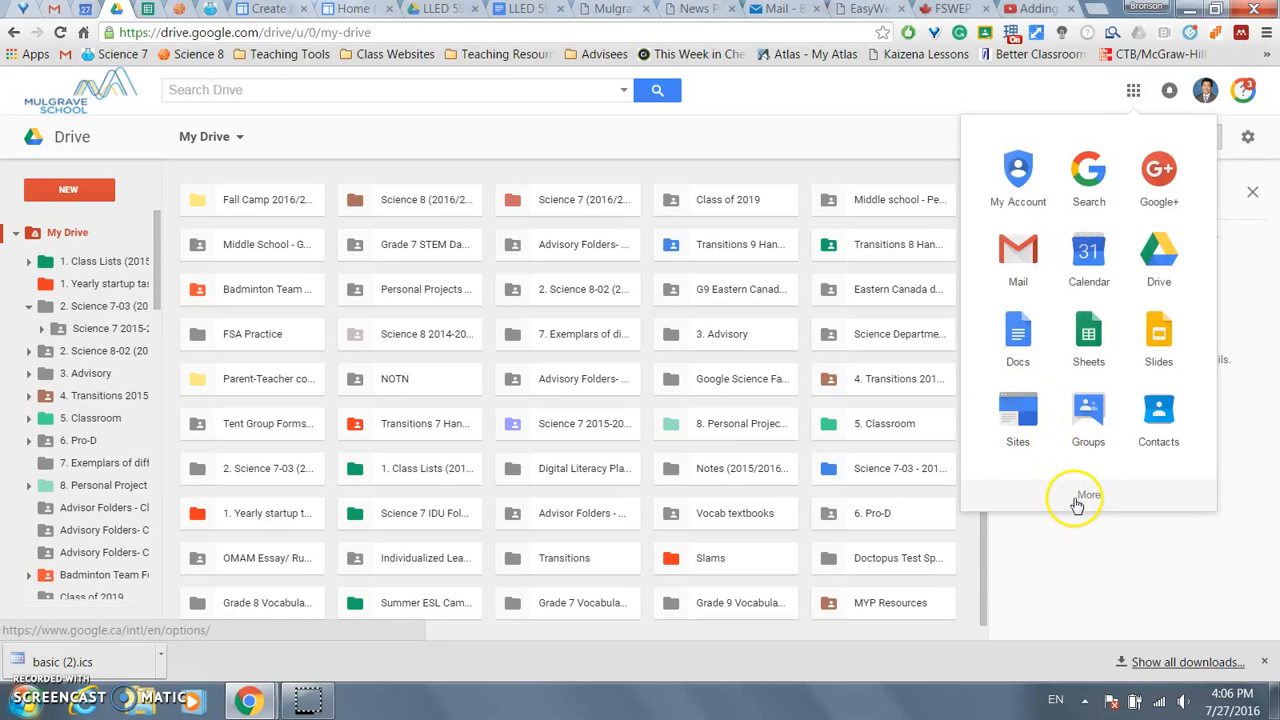
{"action": "left_click", "coordinate": [1017, 408]}
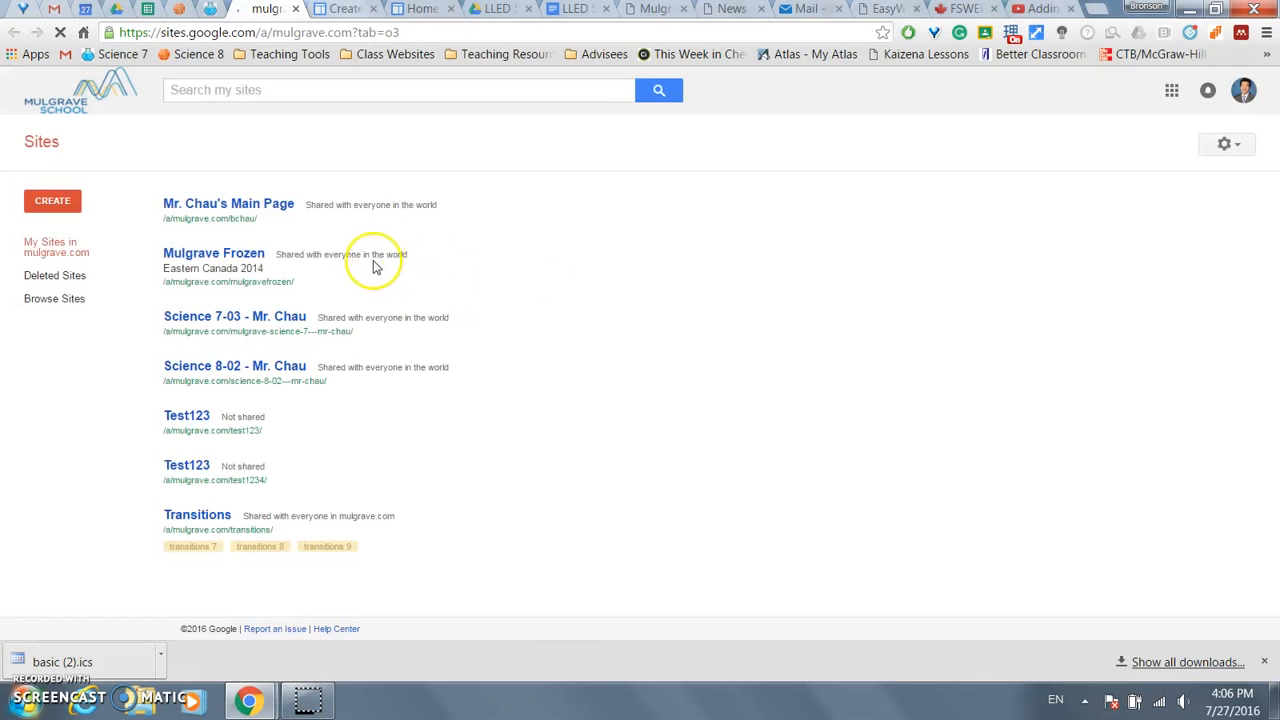
- Start a new site and browse the featured template gallery without choosing one
{"action": "left_click", "coordinate": [40, 200]}
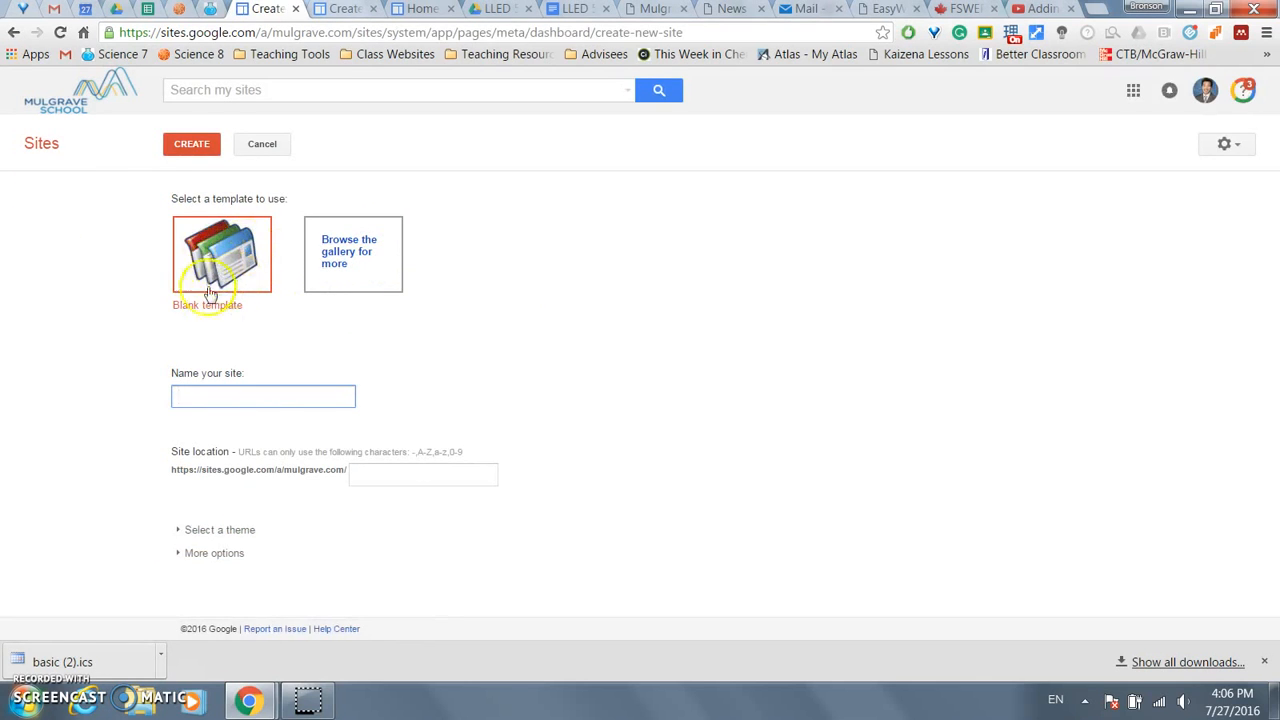
{"action": "left_click", "coordinate": [338, 248]}
{"action": "left_click", "coordinate": [408, 205]}
{"action": "scroll", "coordinate": [665, 318], "scroll_direction": "down", "scroll_amount": 3}
{"action": "scroll", "coordinate": [665, 319], "scroll_direction": "down", "scroll_amount": 5}
{"action": "scroll", "coordinate": [666, 322], "scroll_direction": "up", "scroll_amount": 8}
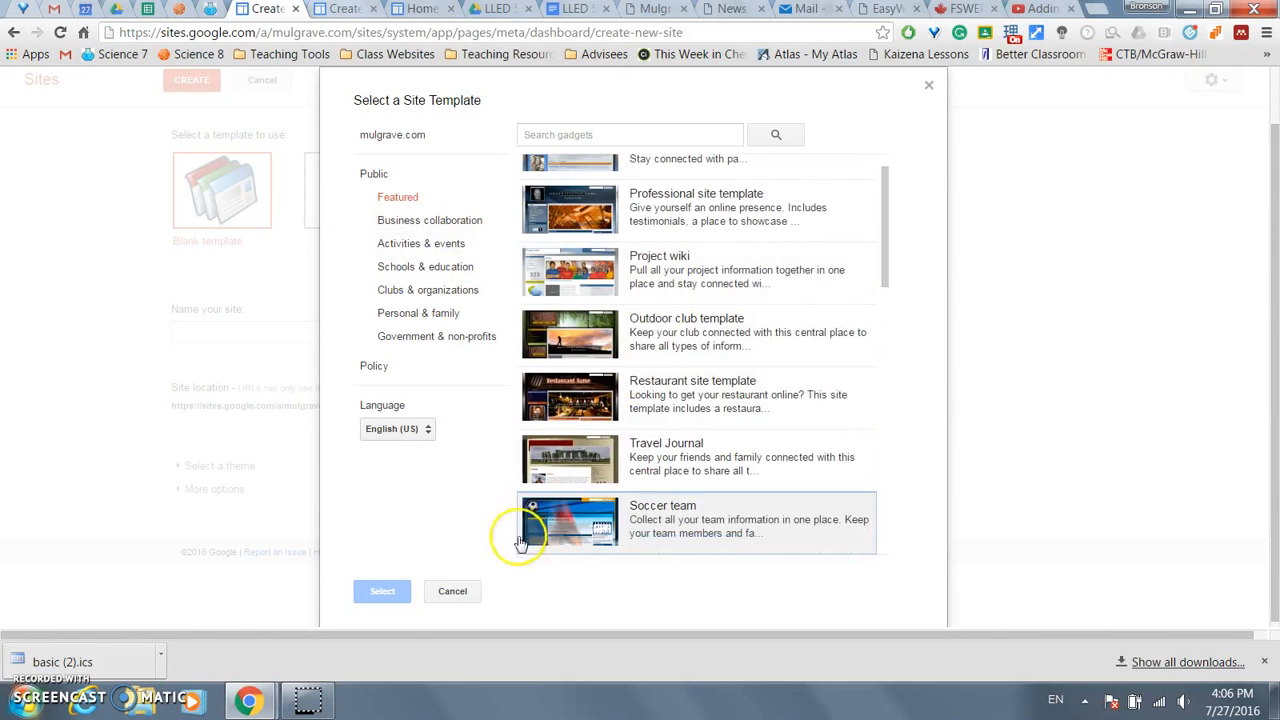
{"action": "left_click", "coordinate": [452, 590]}
- Name the blank site socials7-3 plus the teacher's surname, set its location, and review themes
{"action": "left_click", "coordinate": [274, 397]}
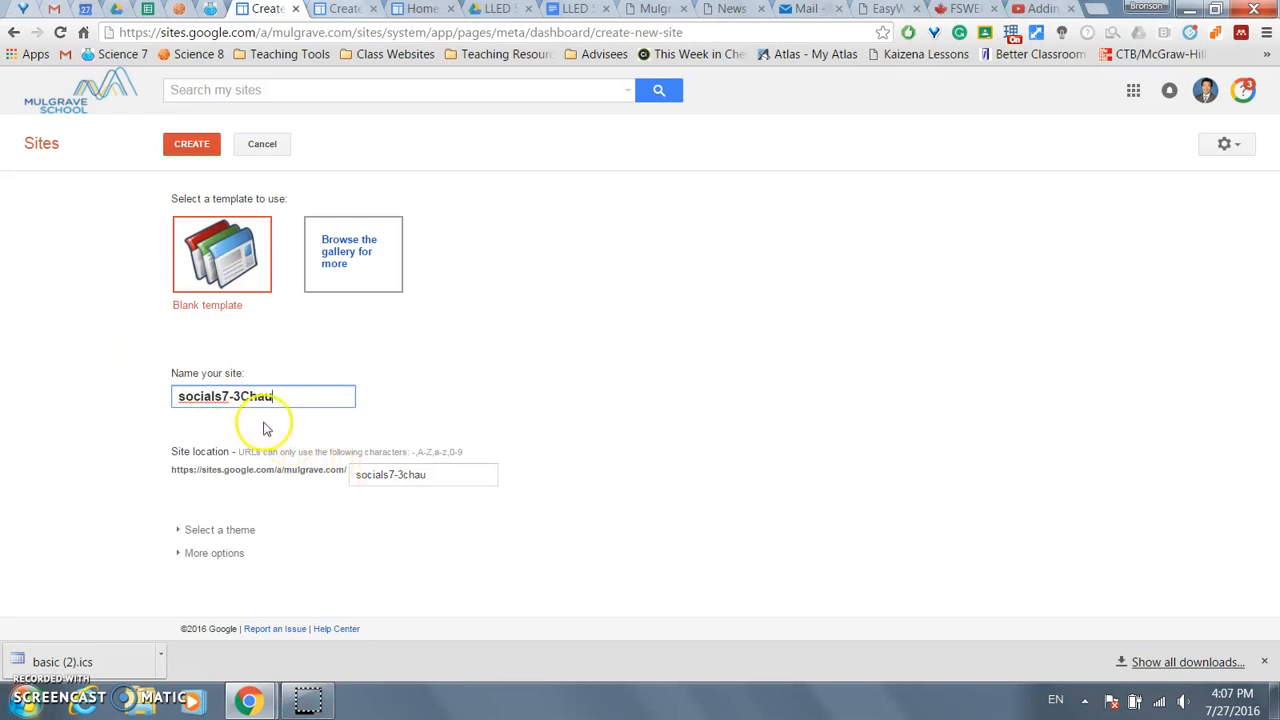
{"action": "left_click_drag", "start_coordinate": [214, 473], "coordinate": [336, 470]}
{"action": "left_click", "coordinate": [354, 476]}
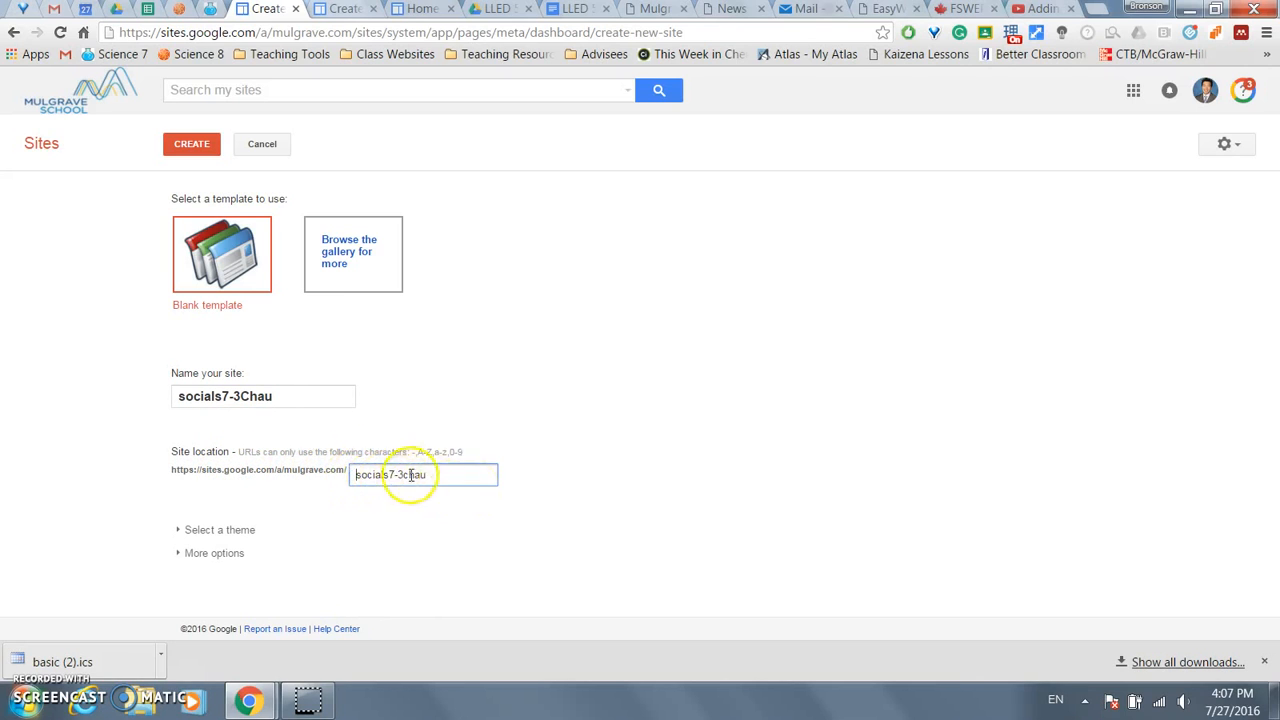
{"action": "left_click", "coordinate": [178, 530]}
{"action": "scroll", "coordinate": [112, 452], "scroll_direction": "down", "scroll_amount": 2}
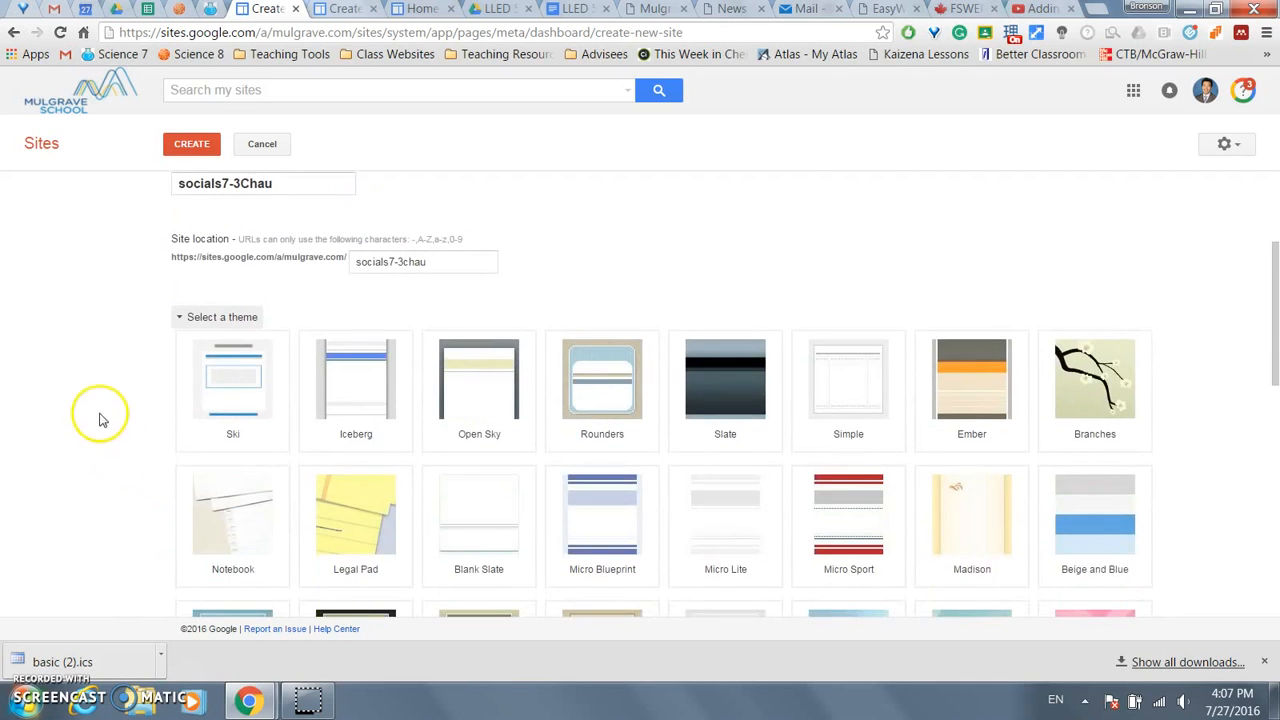
{"action": "scroll", "coordinate": [100, 420], "scroll_direction": "down", "scroll_amount": 1}
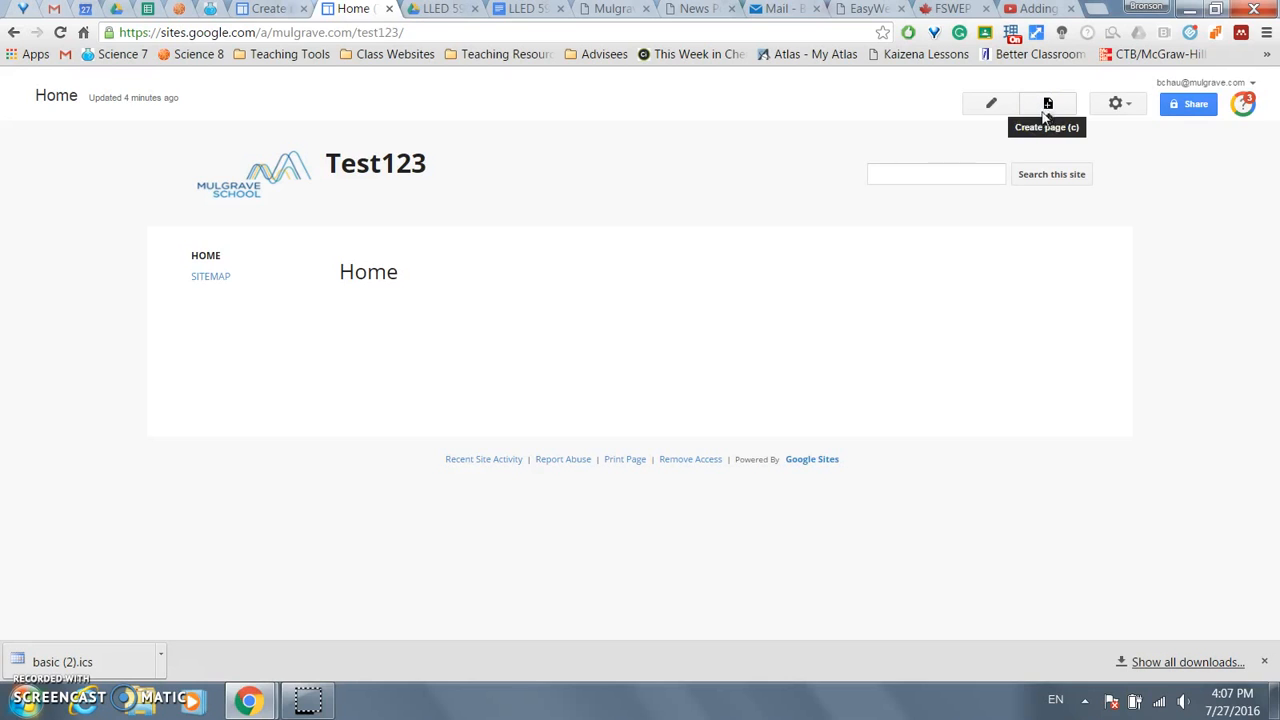
- Type 'Unit outline' on the Test123 Home page and start making it a link
{"action": "left_click", "coordinate": [989, 106]}
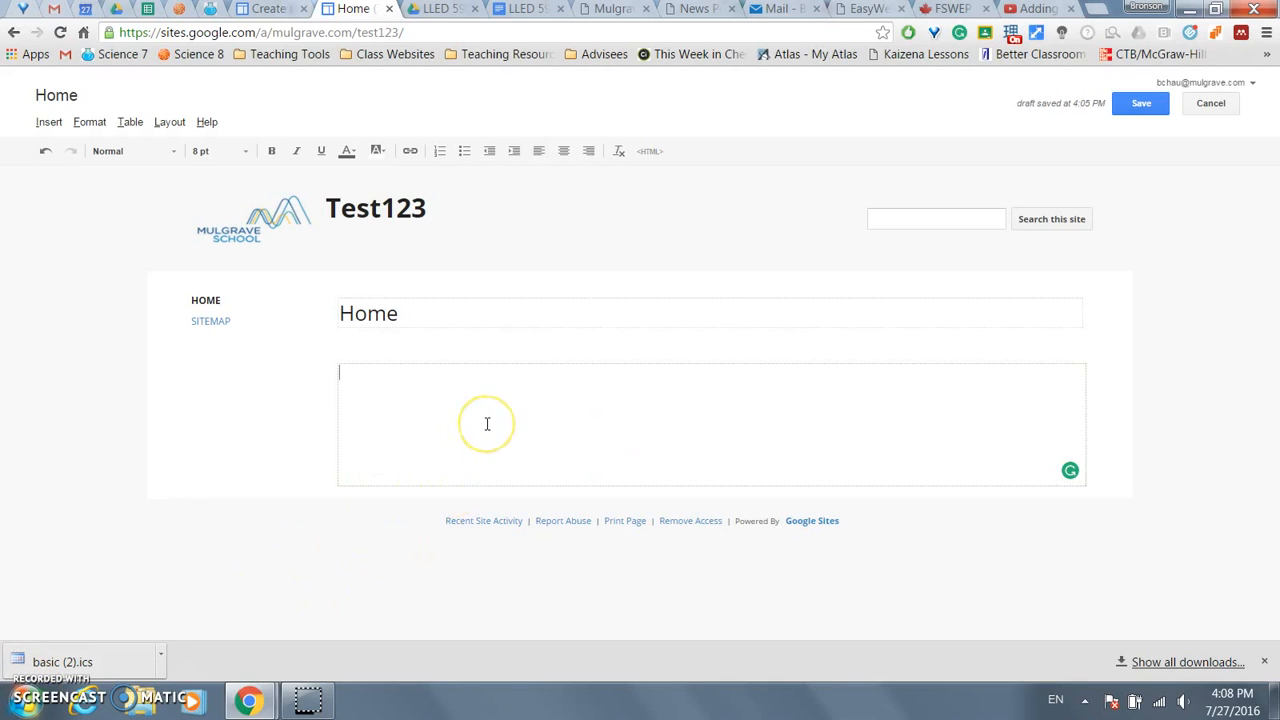
{"action": "type", "text": "Unit outline"}
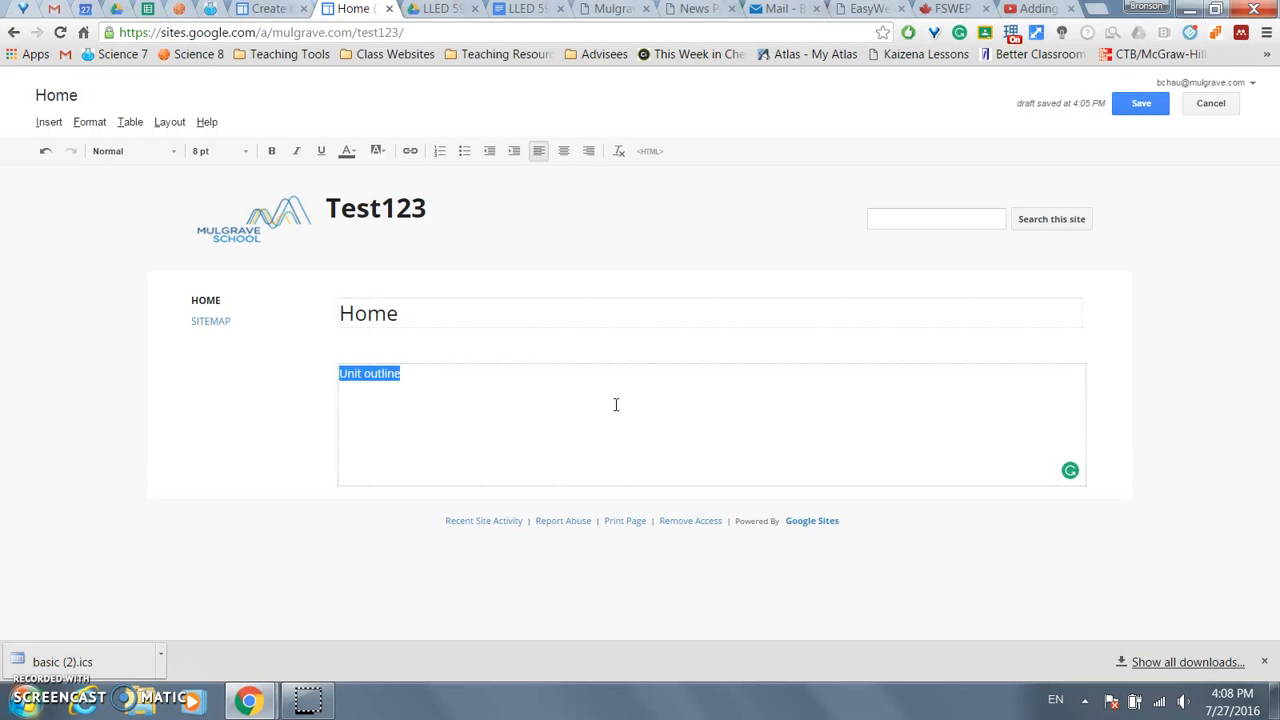
{"action": "left_click", "coordinate": [409, 151]}
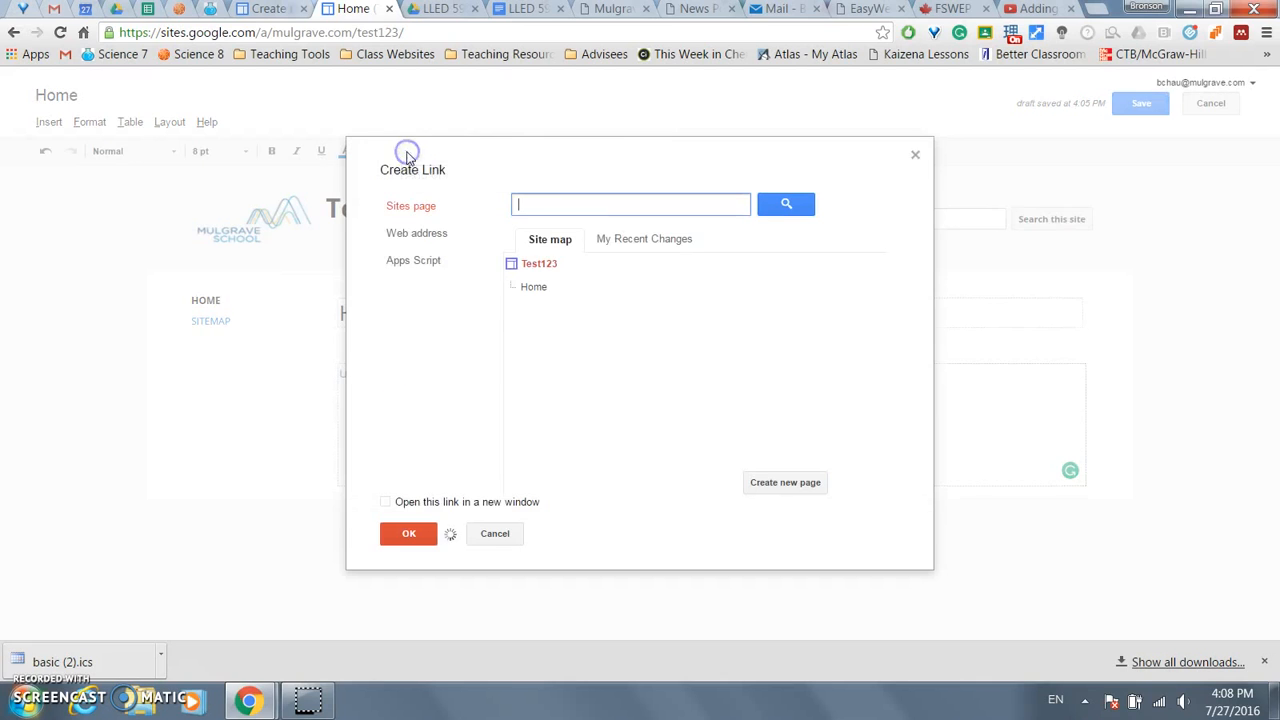
- Choose a web-address link and copy the Earth Science 7 Unit Outline's sharing link from Drive
{"action": "left_click", "coordinate": [436, 235]}
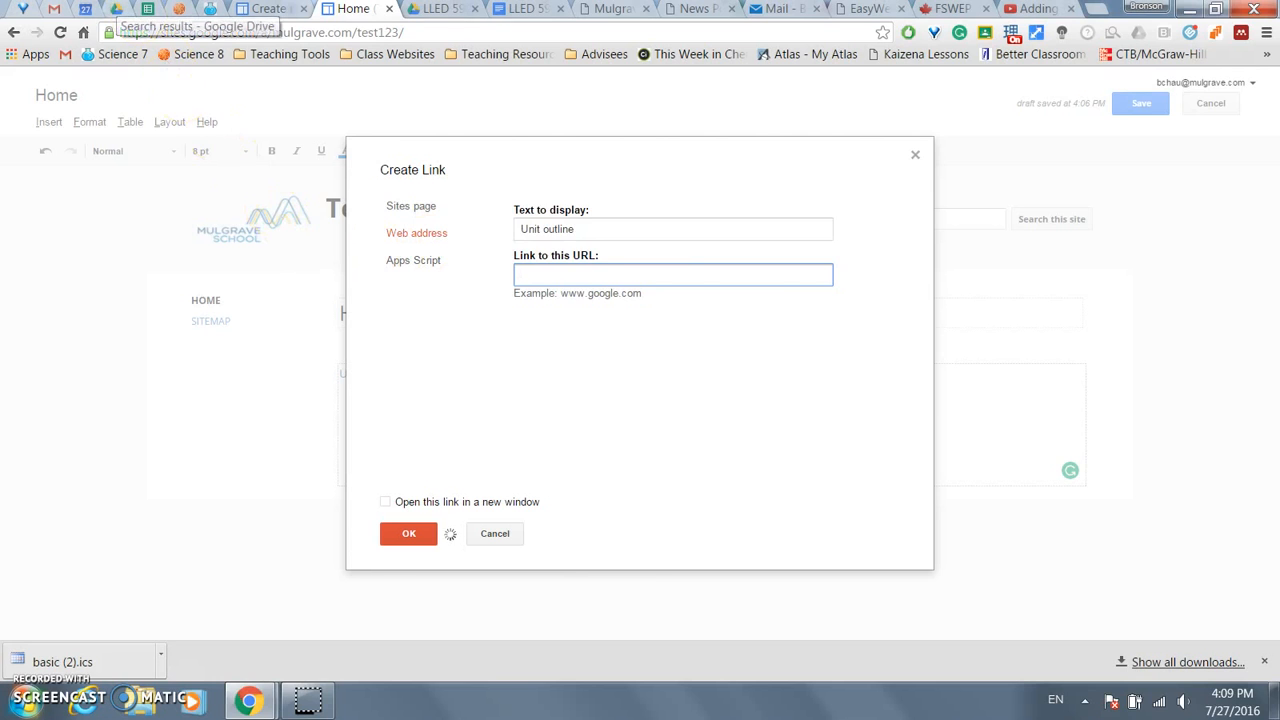
{"action": "left_click", "coordinate": [116, 9]}
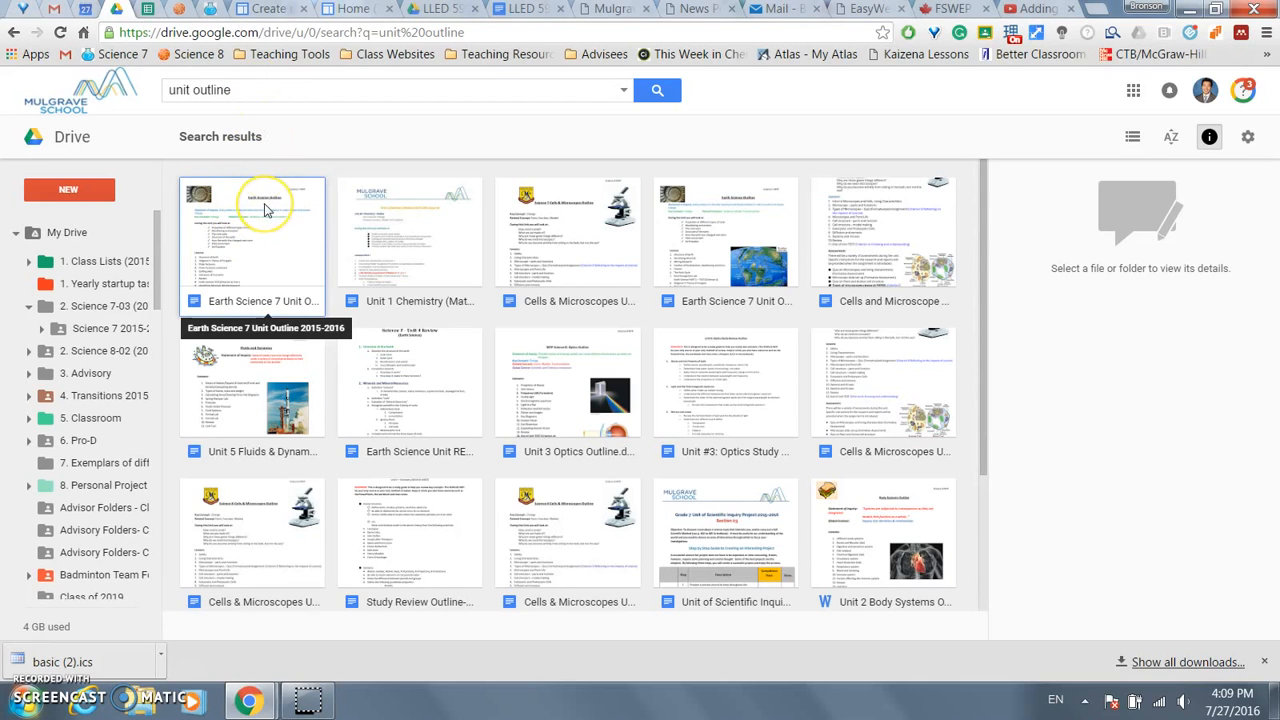
{"action": "right_click", "coordinate": [265, 208]}
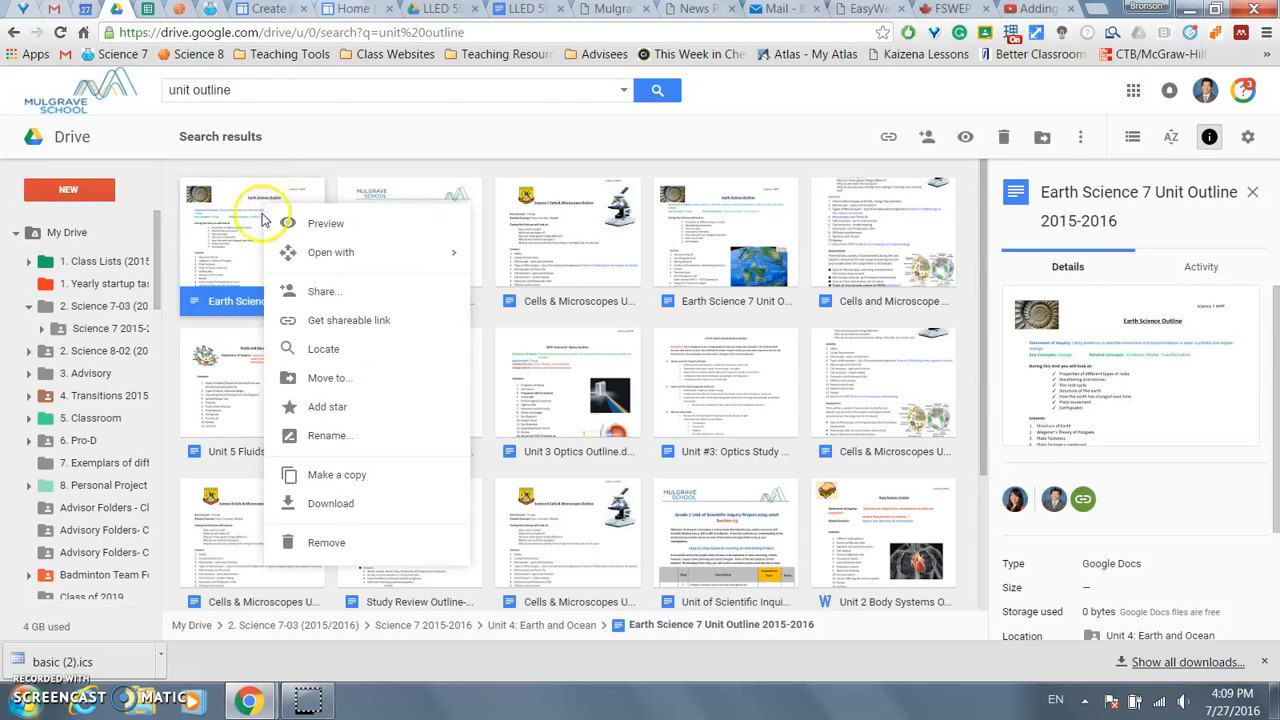
{"action": "left_click", "coordinate": [322, 294]}
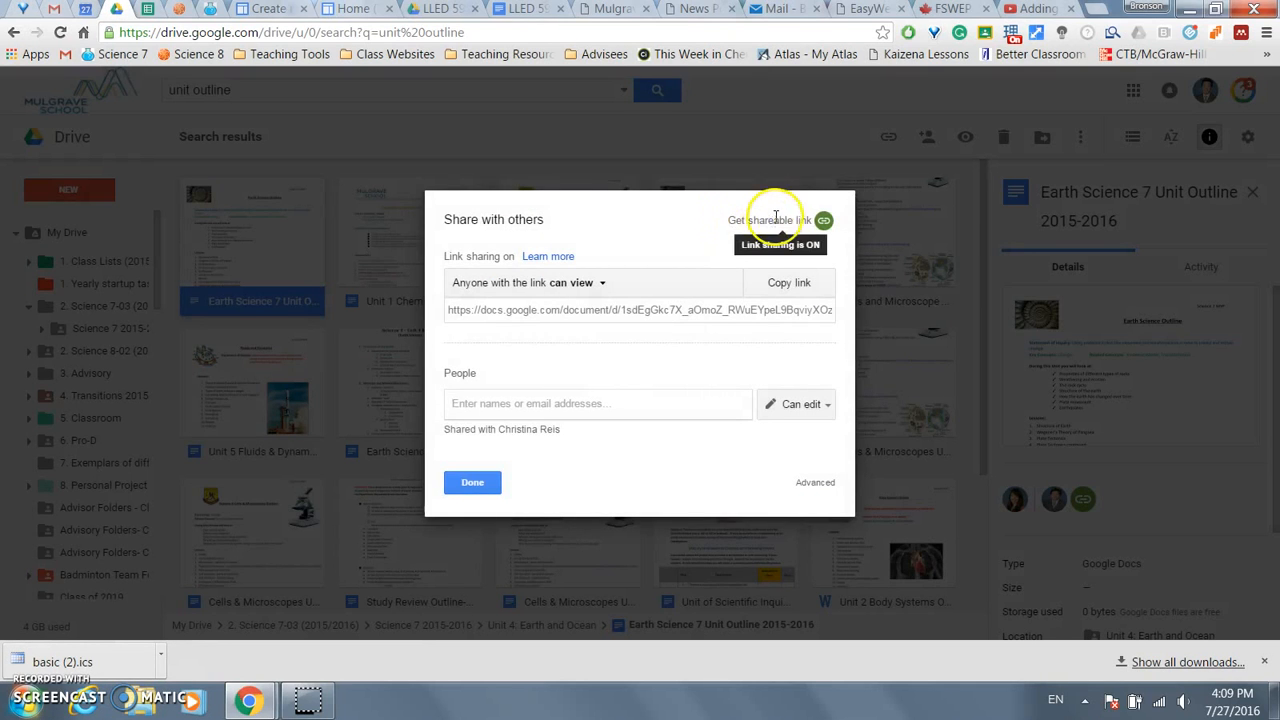
{"action": "left_click", "coordinate": [730, 311]}
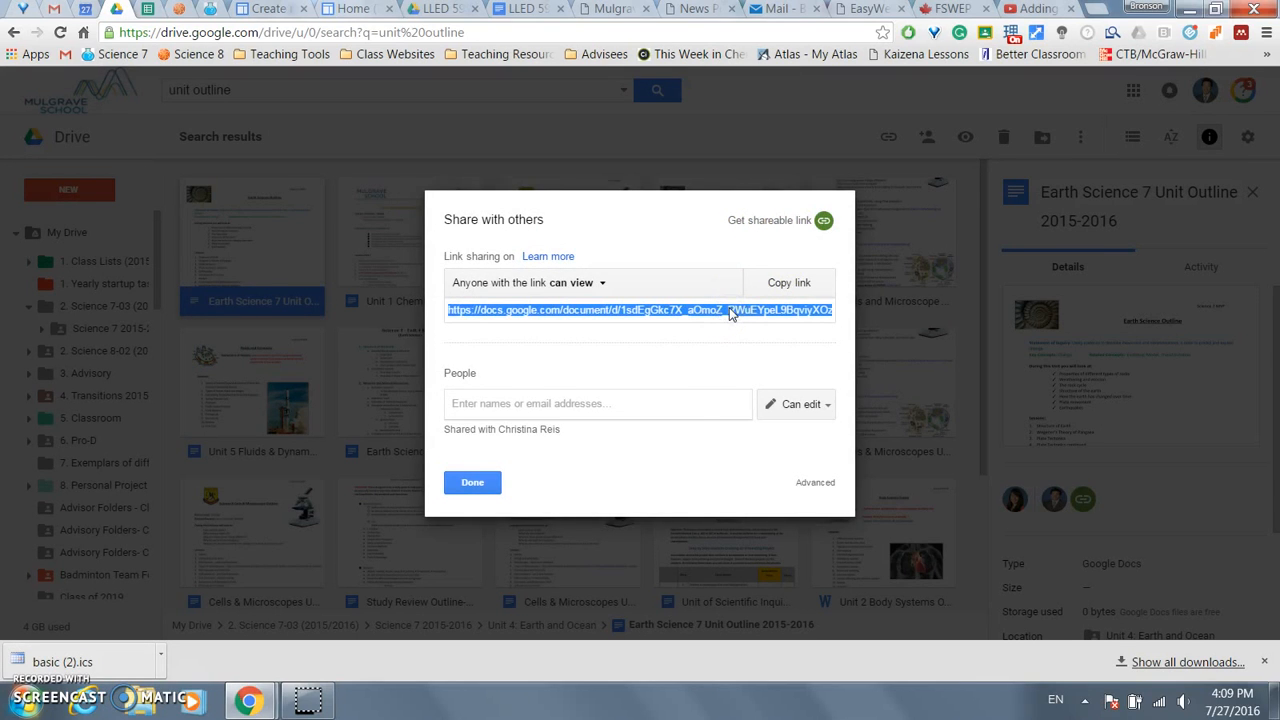
{"action": "left_click", "coordinate": [468, 483]}
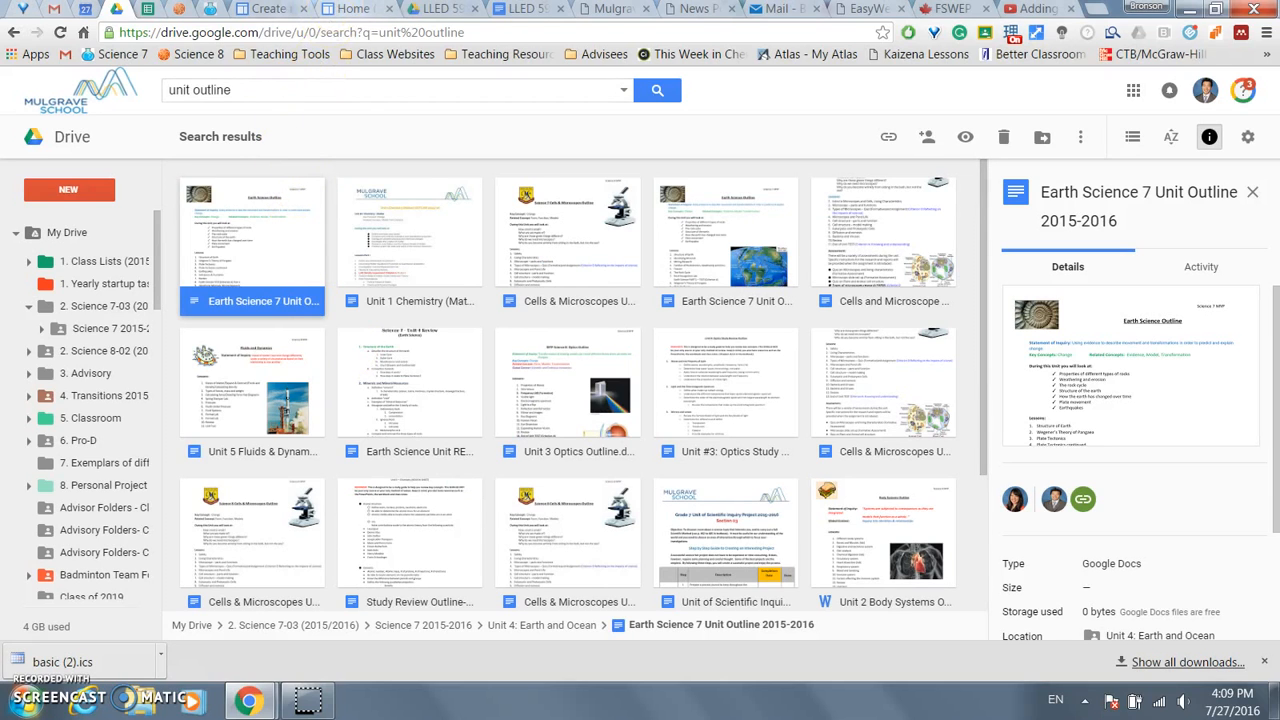
- Paste the document's sharing link as the Unit outline link destination and check the linked text
{"action": "left_click", "coordinate": [353, 9]}
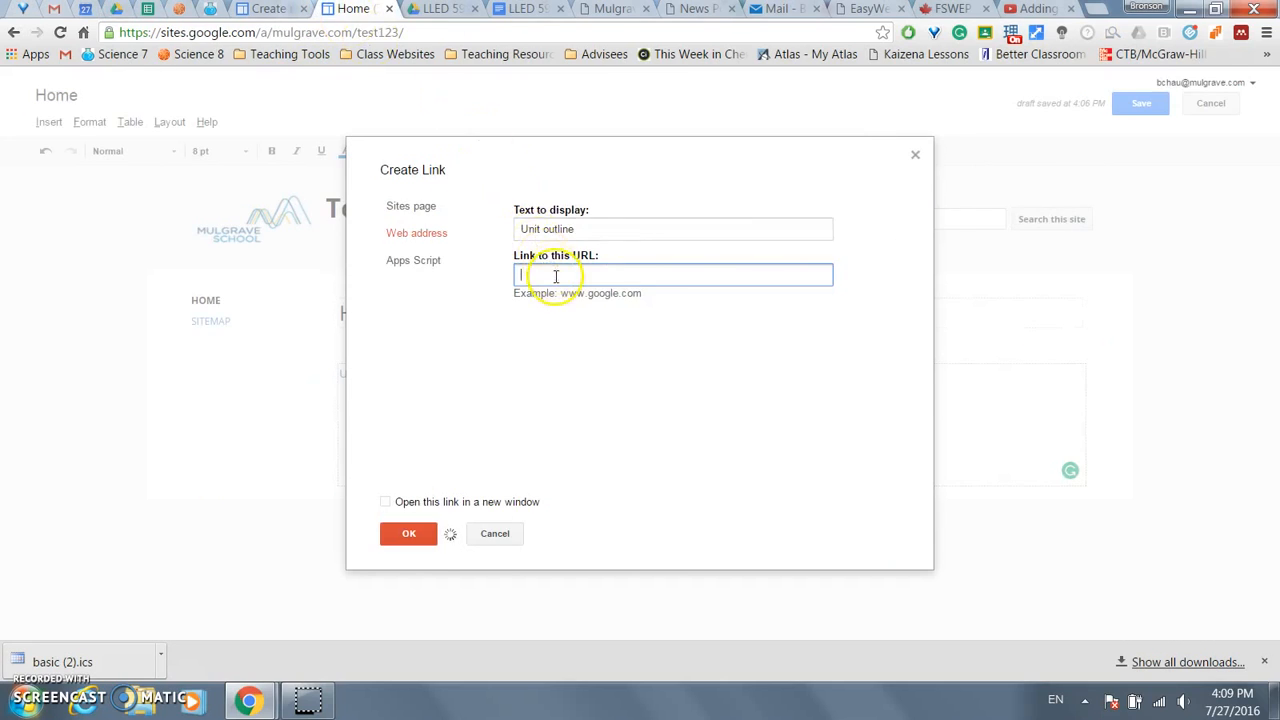
{"action": "key", "text": "ctrl+v"}
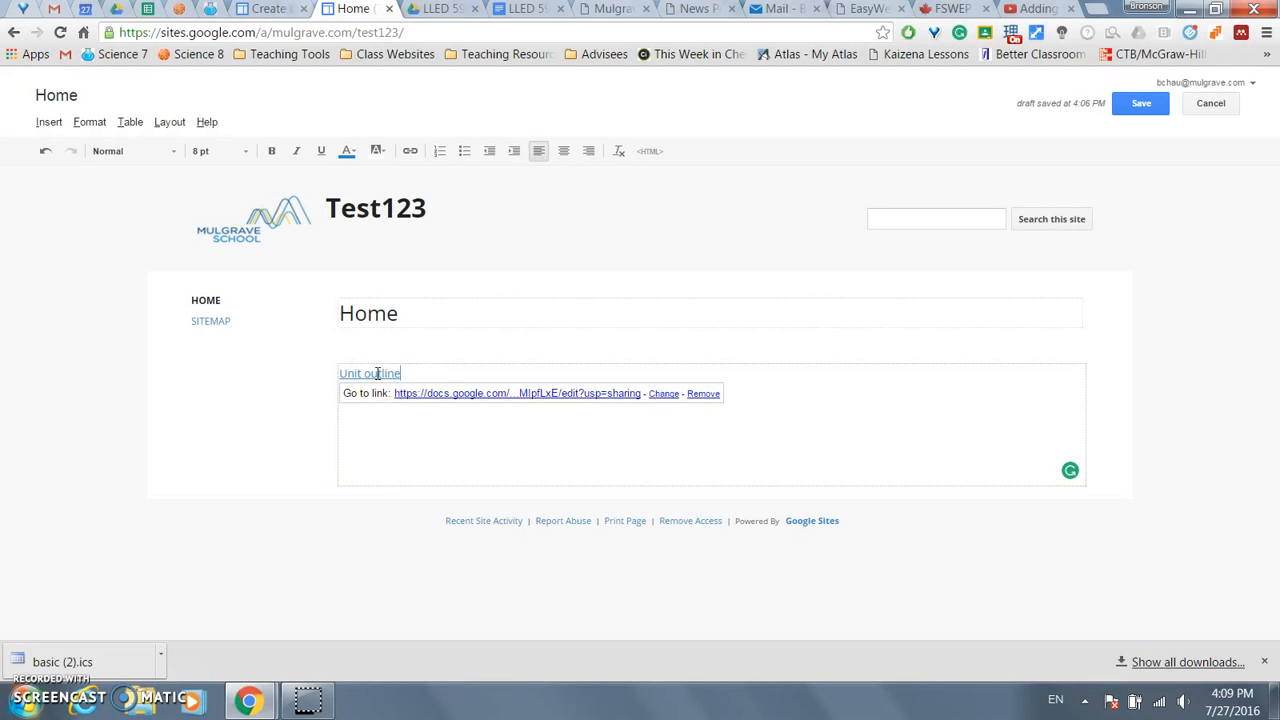
{"action": "left_click", "coordinate": [415, 373]}
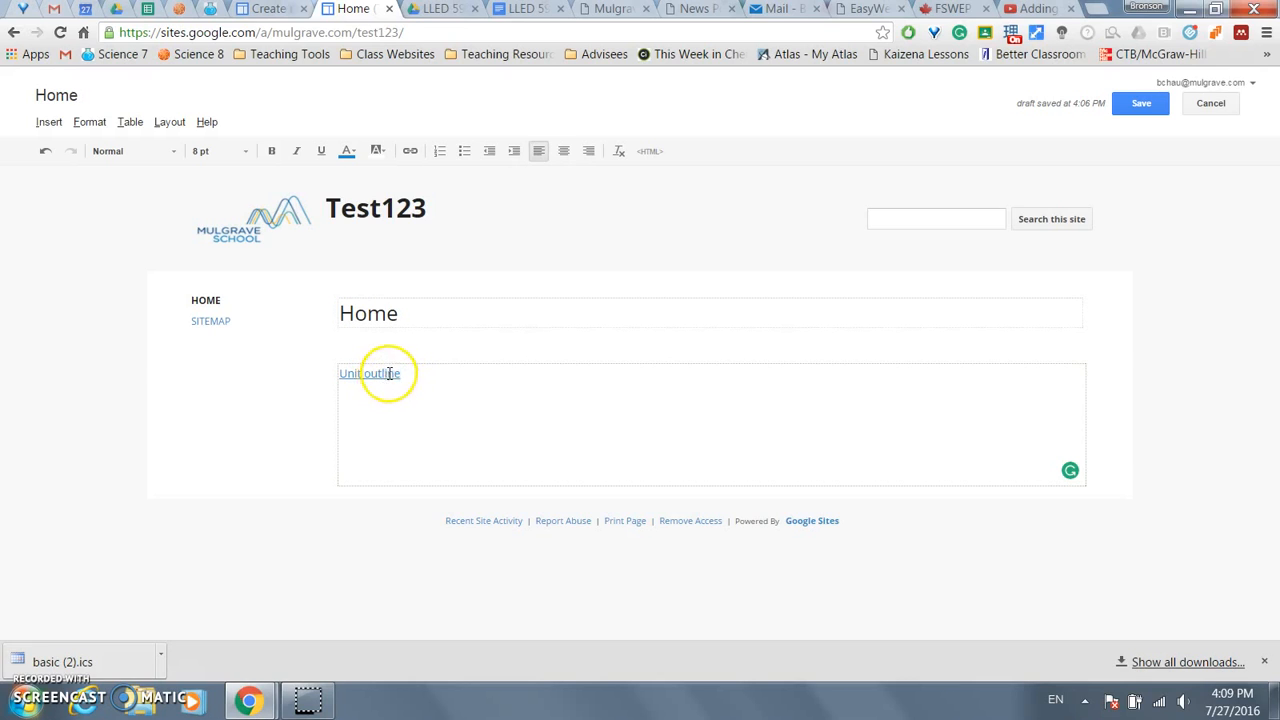
{"action": "triple_click", "coordinate": [365, 374]}
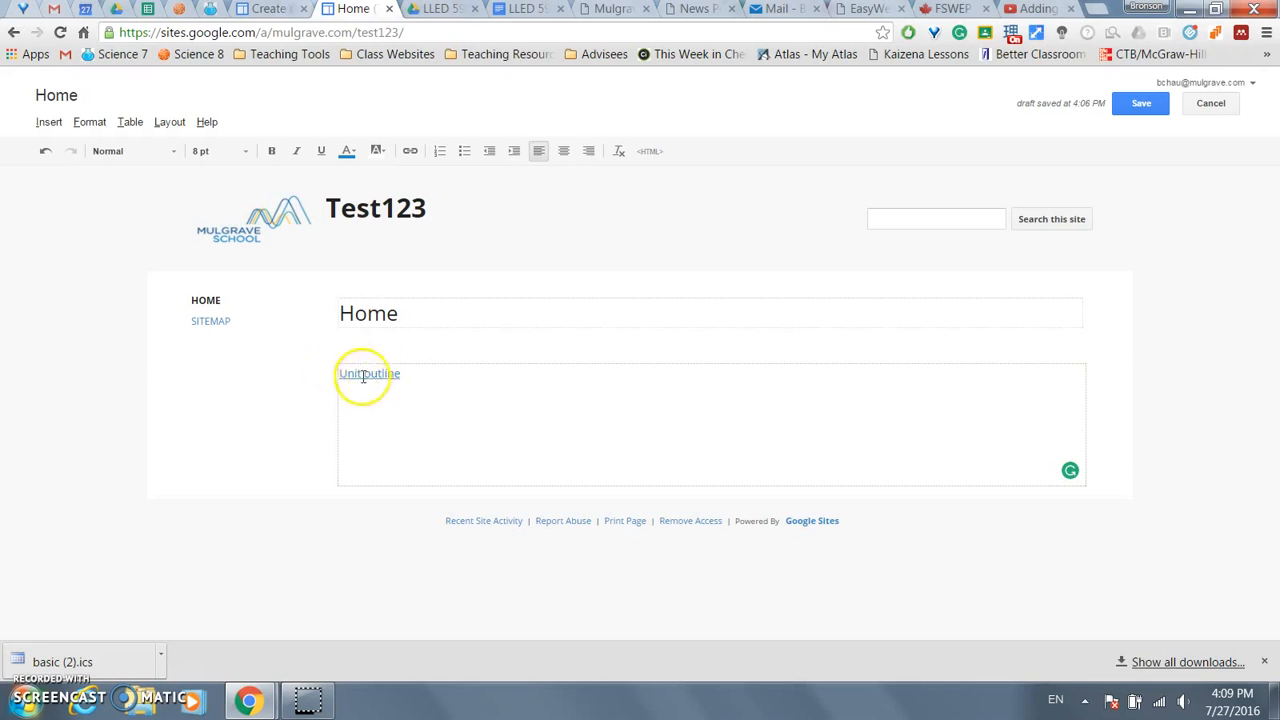
{"action": "left_click", "coordinate": [118, 10]}
{"action": "right_click", "coordinate": [241, 245]}
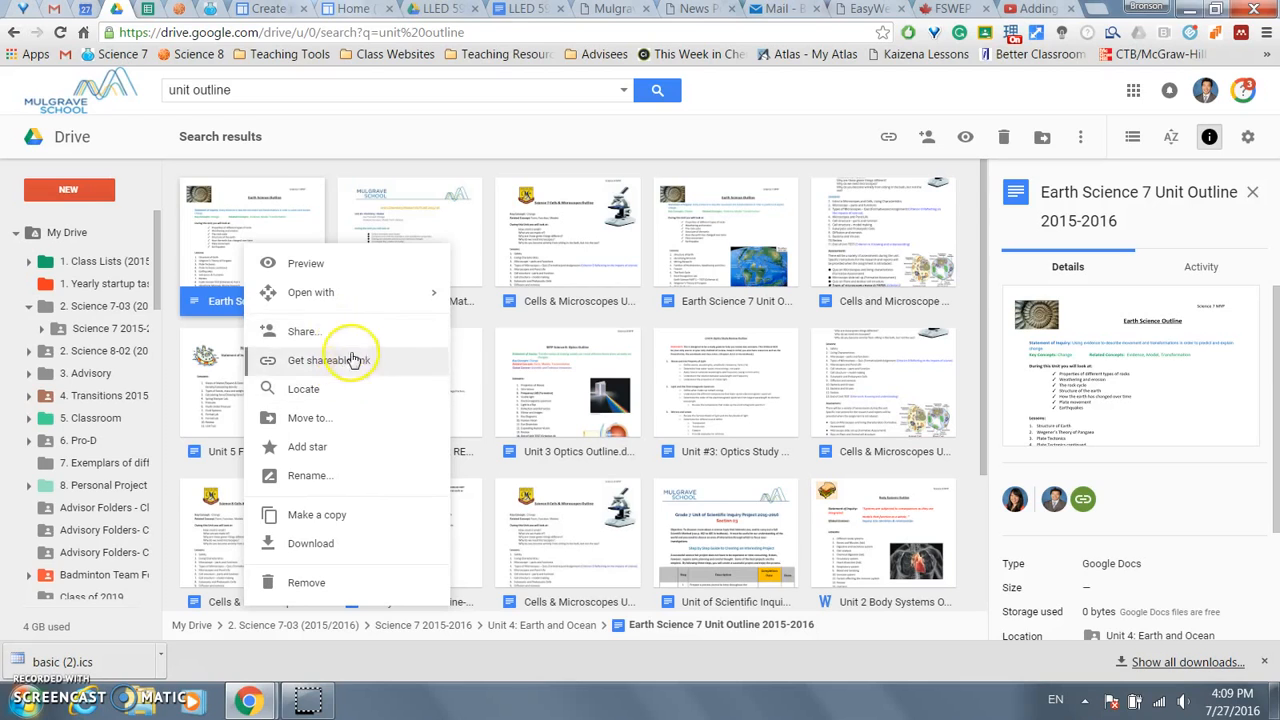
{"action": "left_click", "coordinate": [347, 8]}
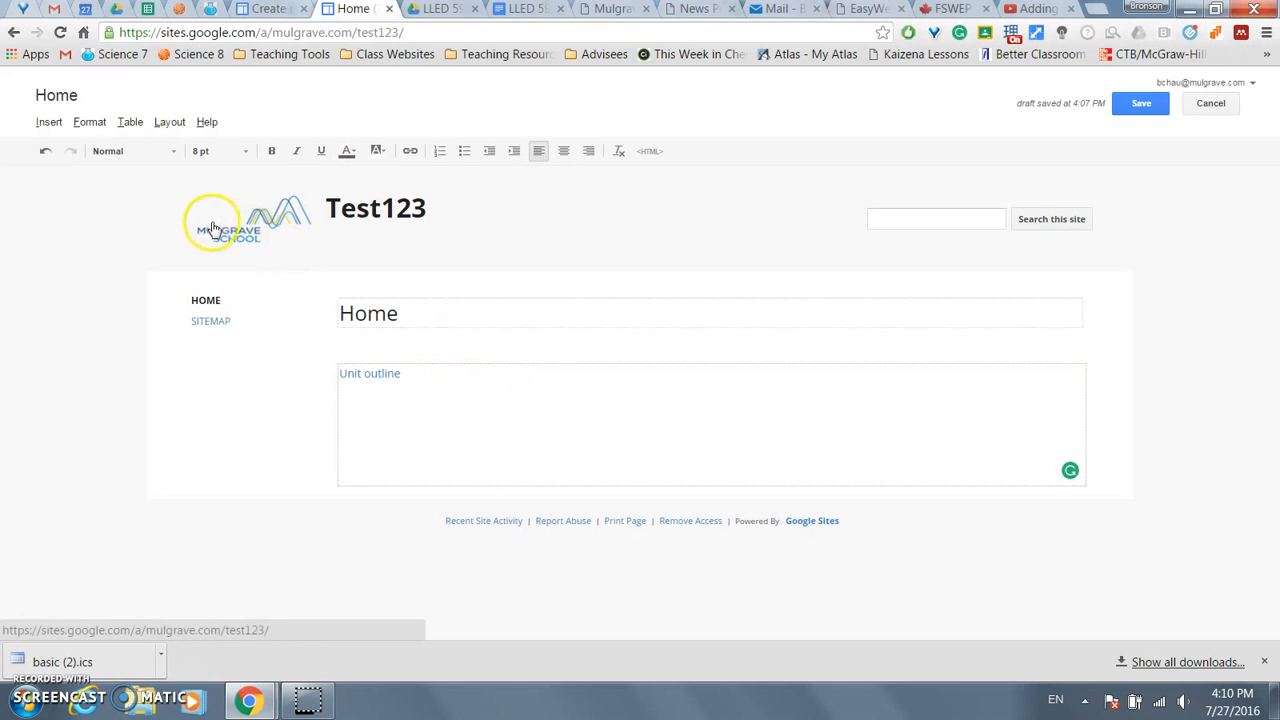
- Embed the unit outline Google document from Drive by pasting its sharing link
{"action": "left_click", "coordinate": [50, 122]}
{"action": "mouse_move", "coordinate": [404, 256]}
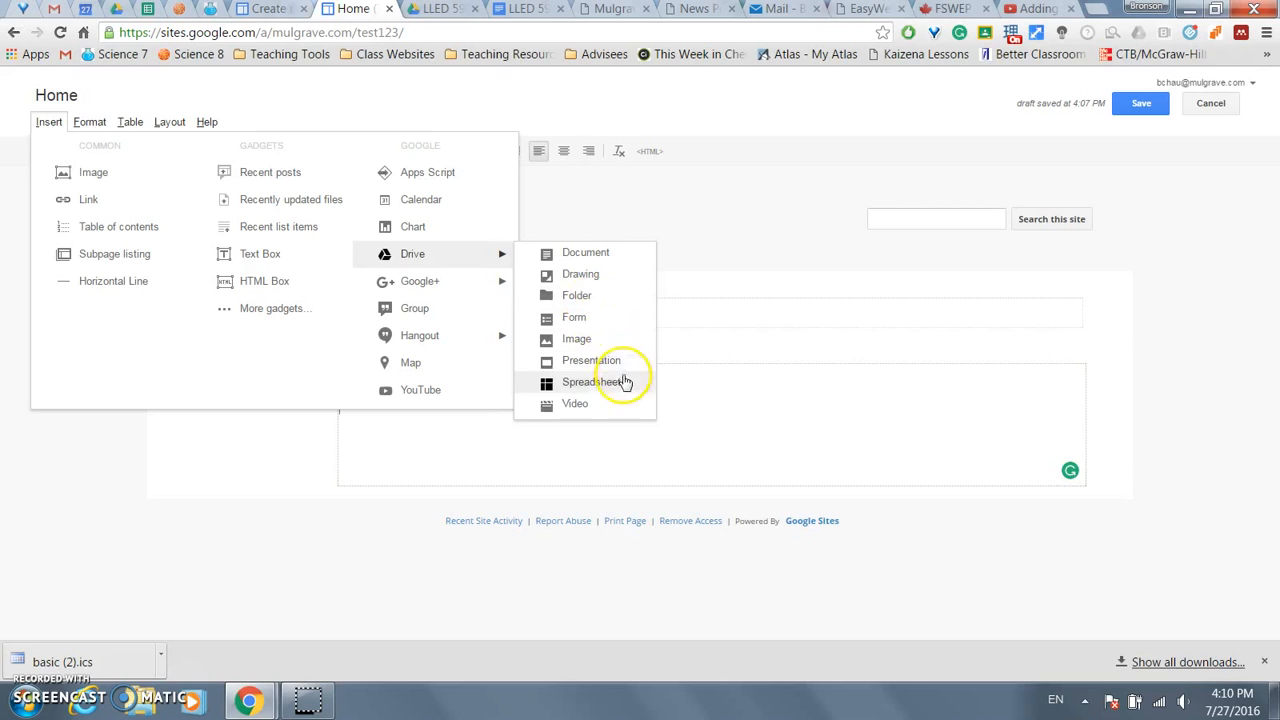
{"action": "left_click", "coordinate": [591, 258]}
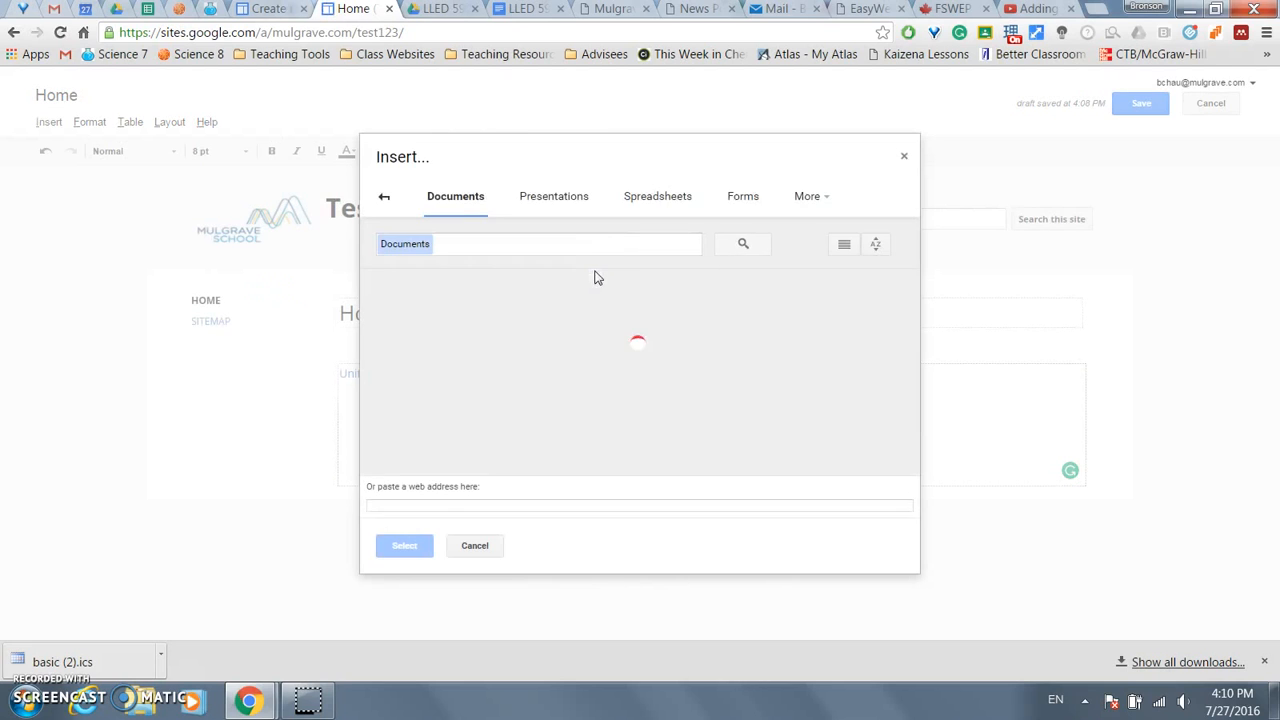
{"action": "left_click", "coordinate": [460, 507]}
{"action": "left_click", "coordinate": [405, 545]}
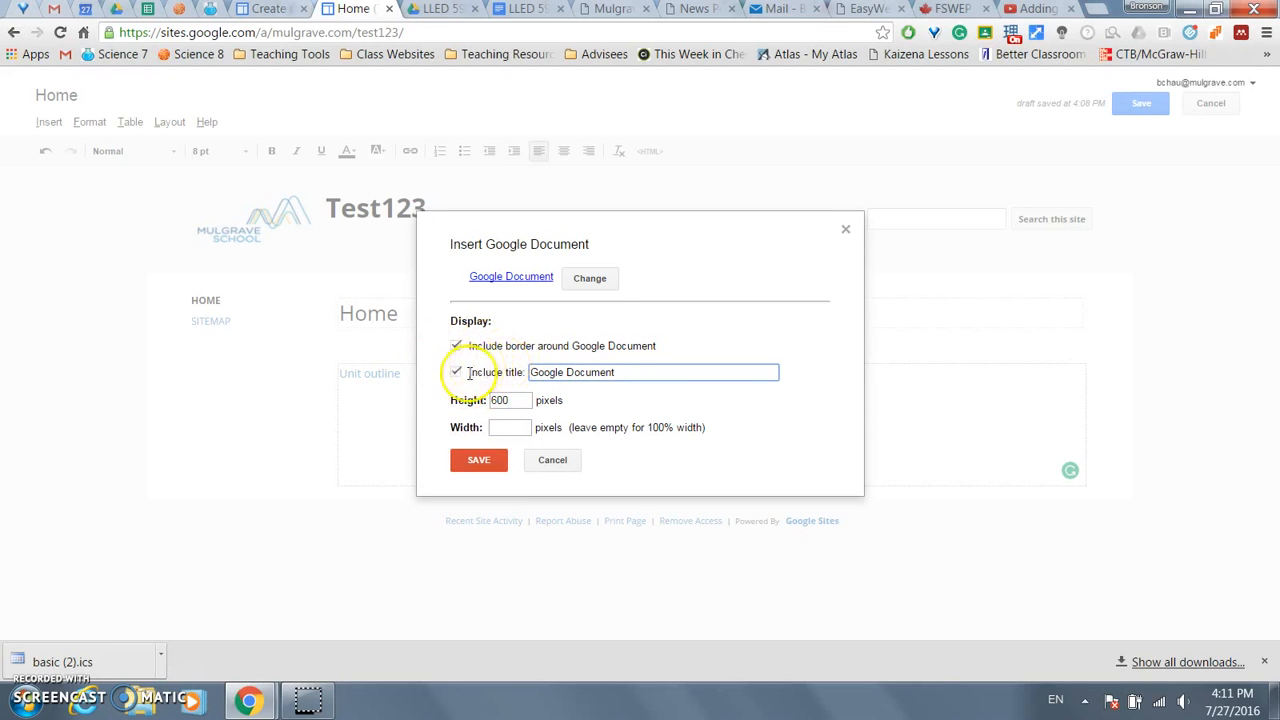
{"action": "left_click", "coordinate": [476, 462]}
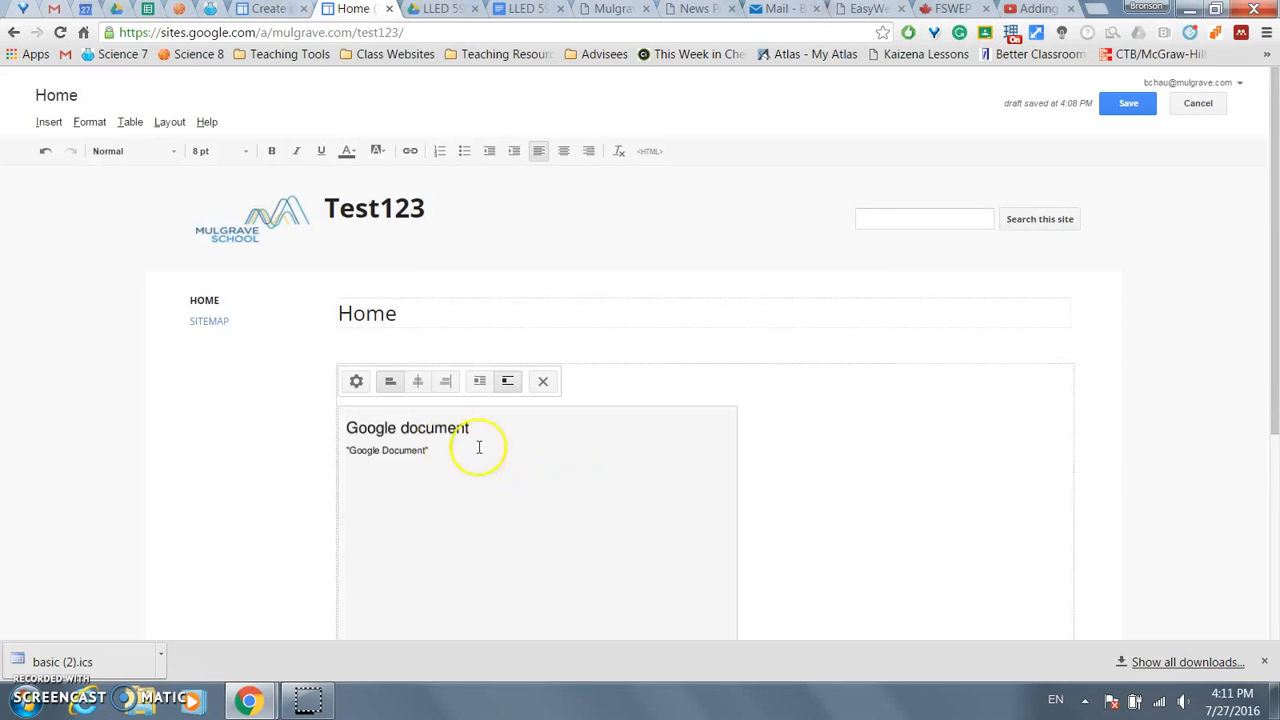
- Try center, right and left alignment for the embedded document, then save the Home page
{"action": "scroll", "coordinate": [510, 452], "scroll_direction": "down", "scroll_amount": 1}
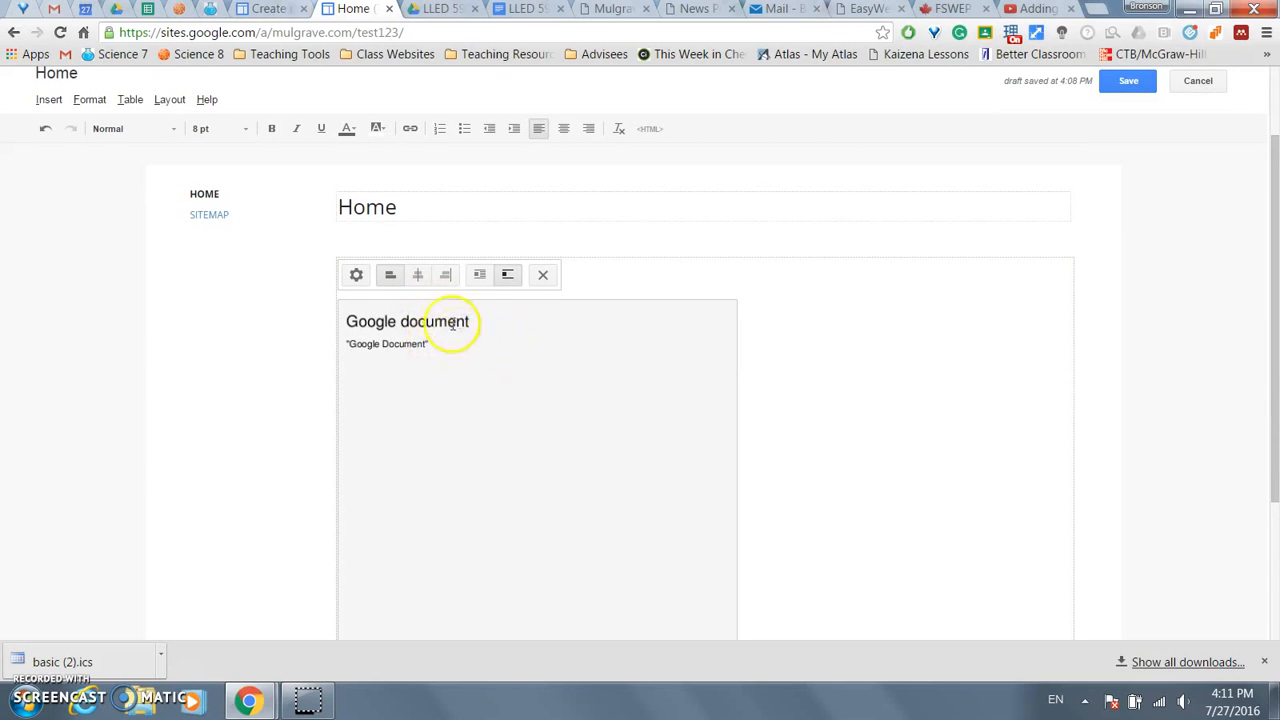
{"action": "left_click", "coordinate": [417, 276]}
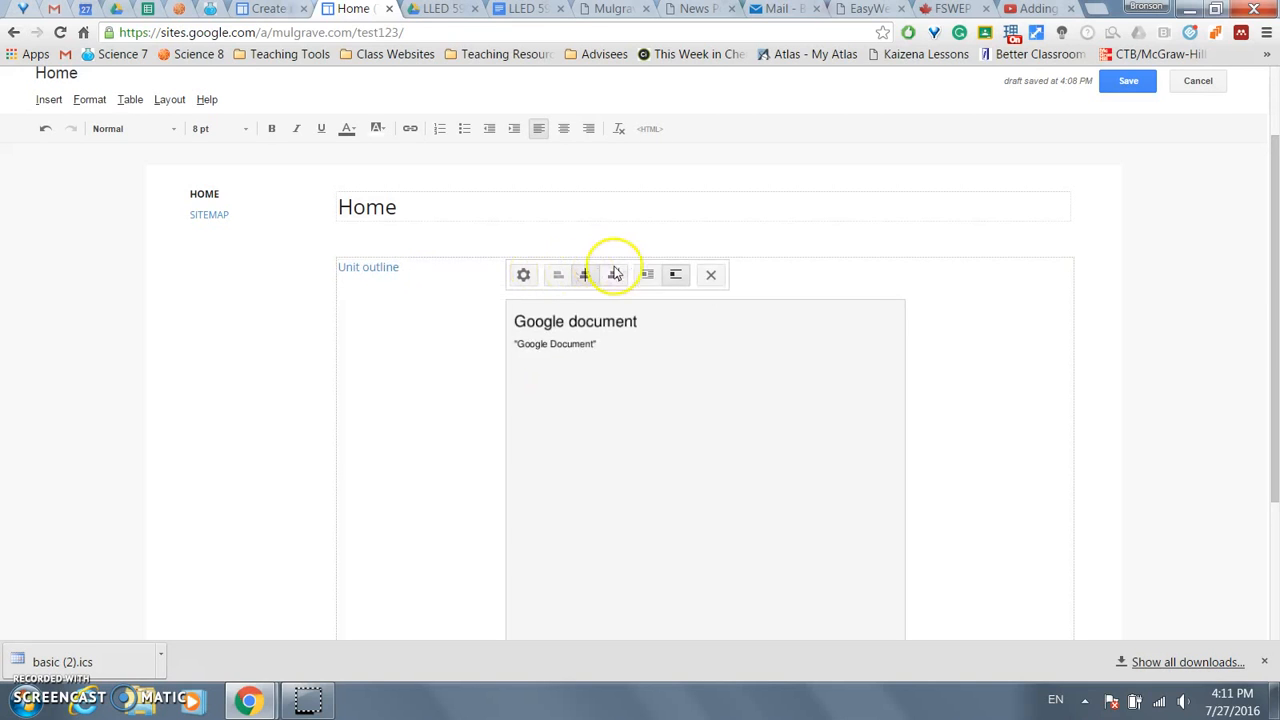
{"action": "left_click", "coordinate": [614, 276]}
{"action": "left_click", "coordinate": [727, 275]}
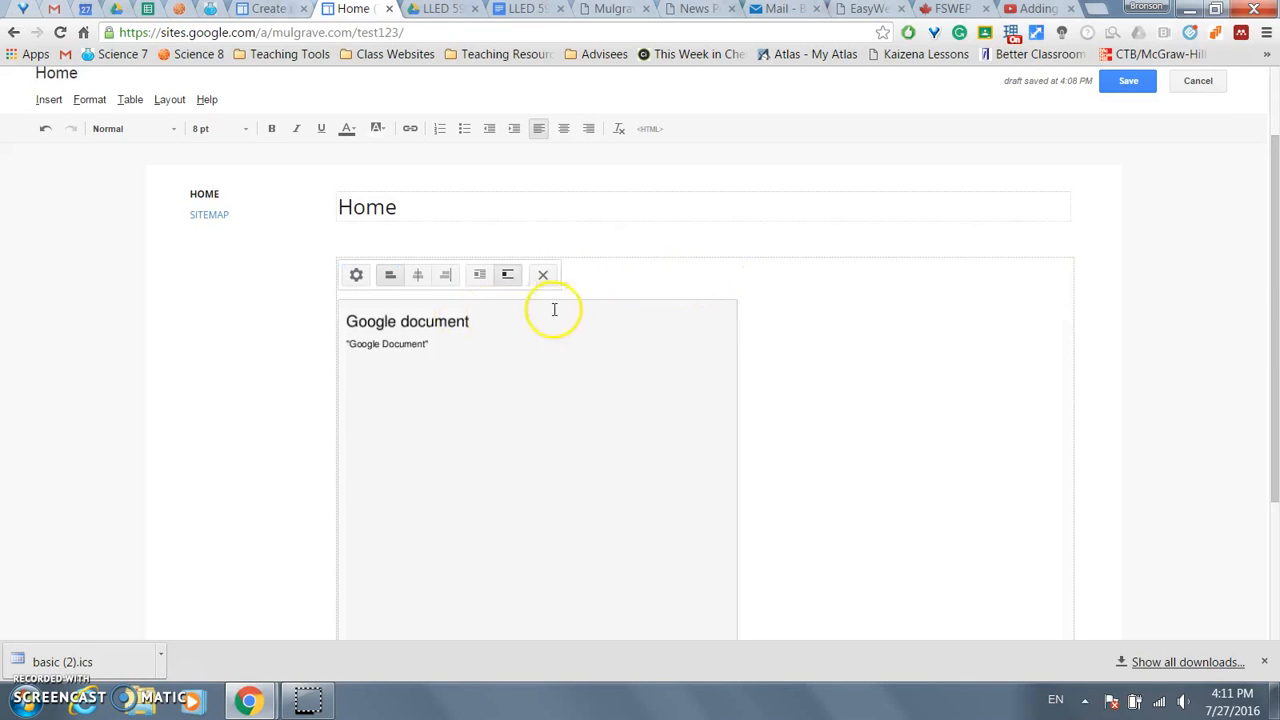
{"action": "left_click", "coordinate": [1117, 84]}
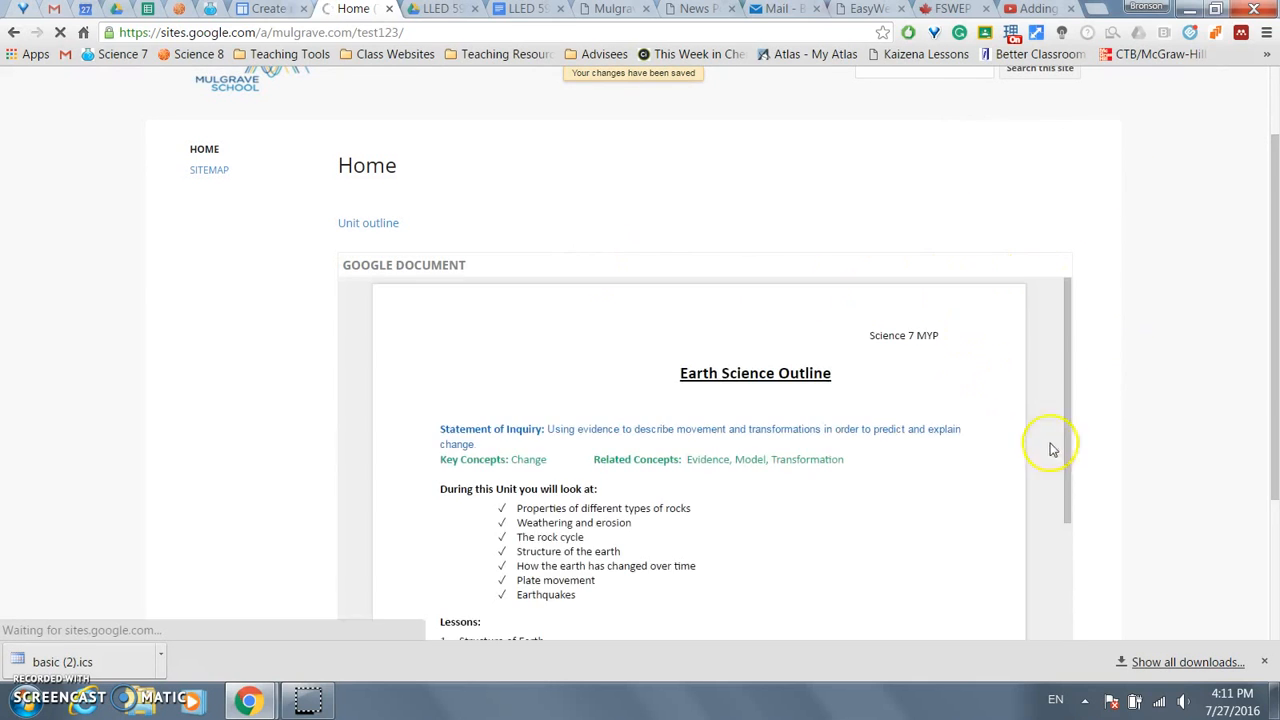
- Scroll through the embedded Earth Science Outline, then return to edit mode with E
{"action": "scroll", "coordinate": [1205, 405], "scroll_direction": "down", "scroll_amount": 1}
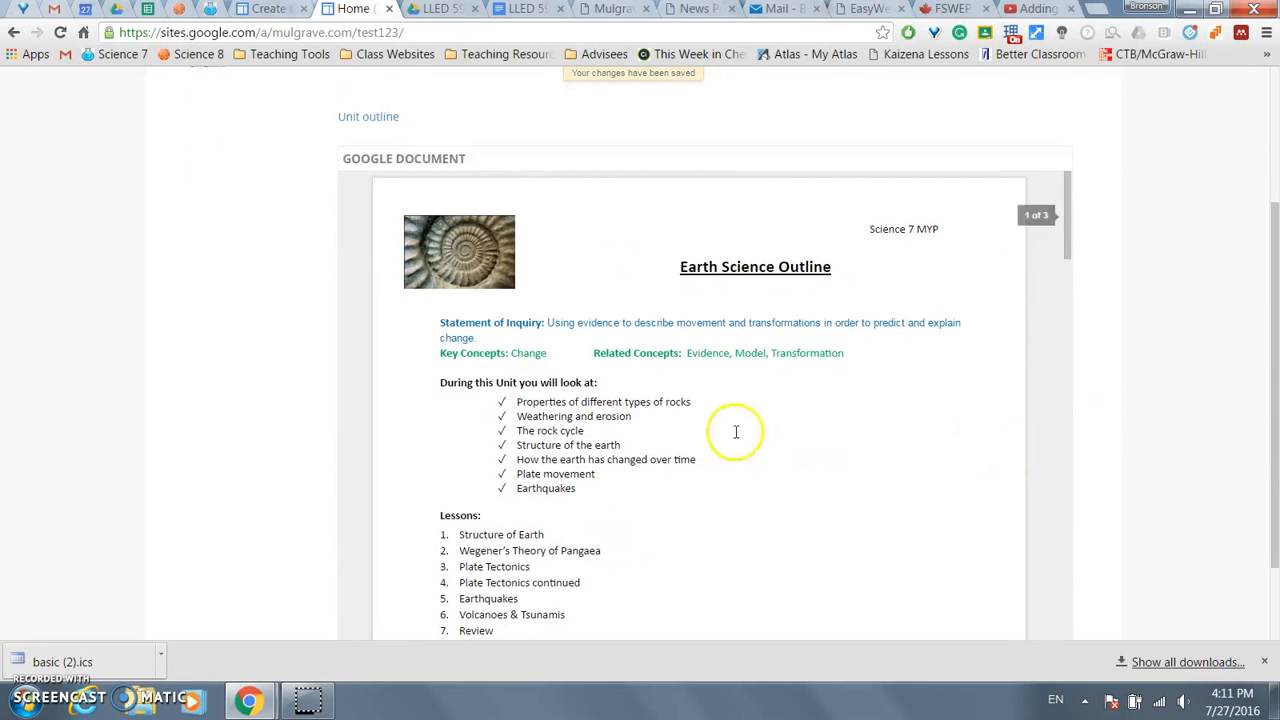
{"action": "scroll", "coordinate": [1199, 368], "scroll_direction": "down", "scroll_amount": 1}
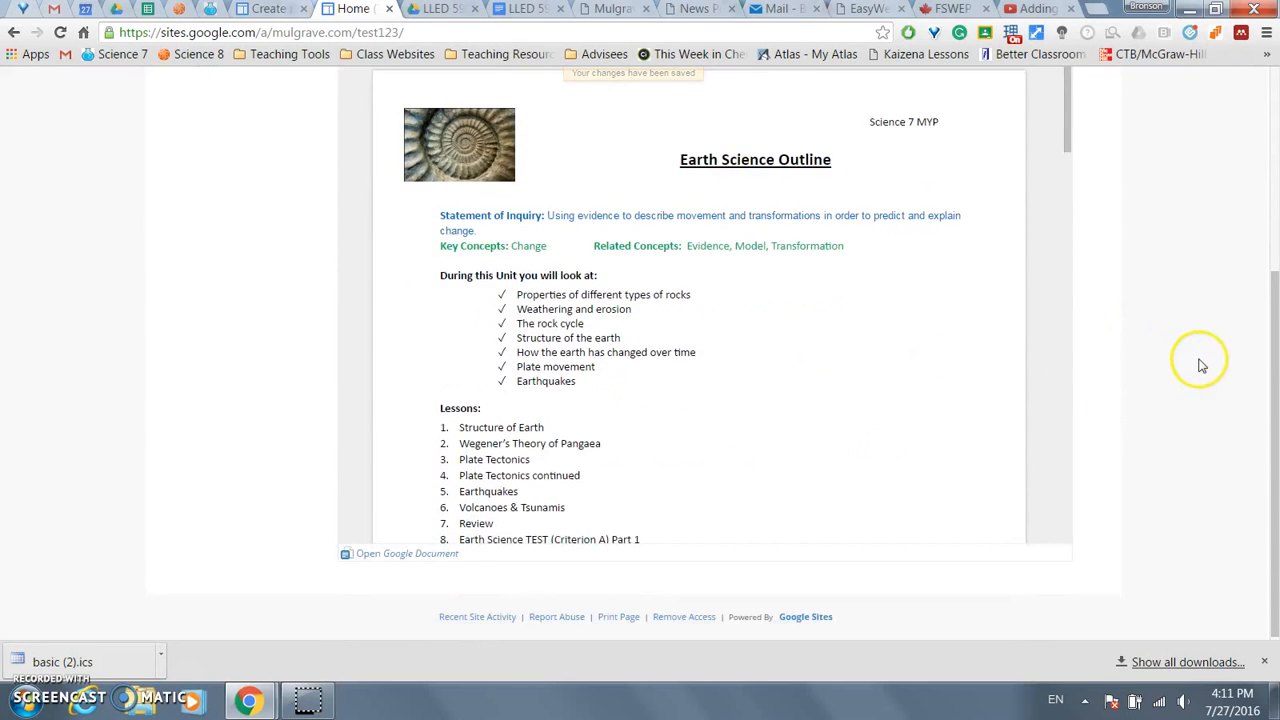
{"action": "scroll", "coordinate": [1203, 372], "scroll_direction": "up", "scroll_amount": 1}
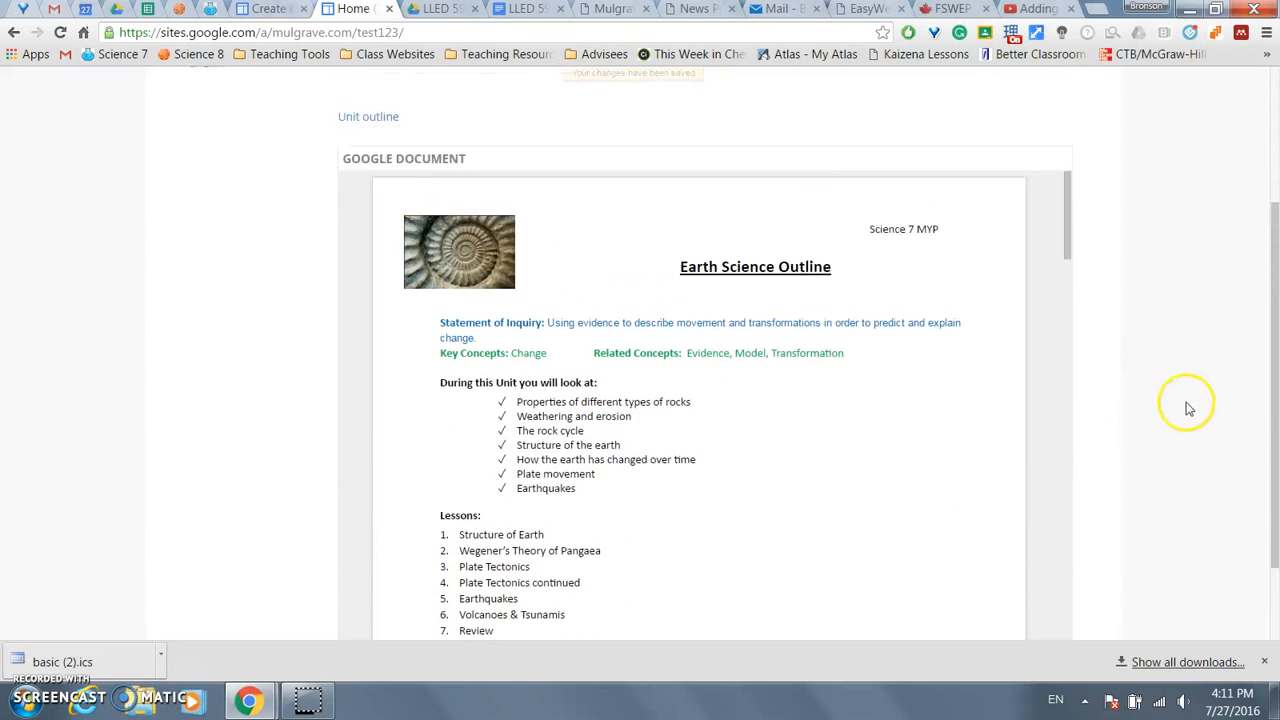
{"action": "scroll", "coordinate": [1133, 350], "scroll_direction": "up", "scroll_amount": 1}
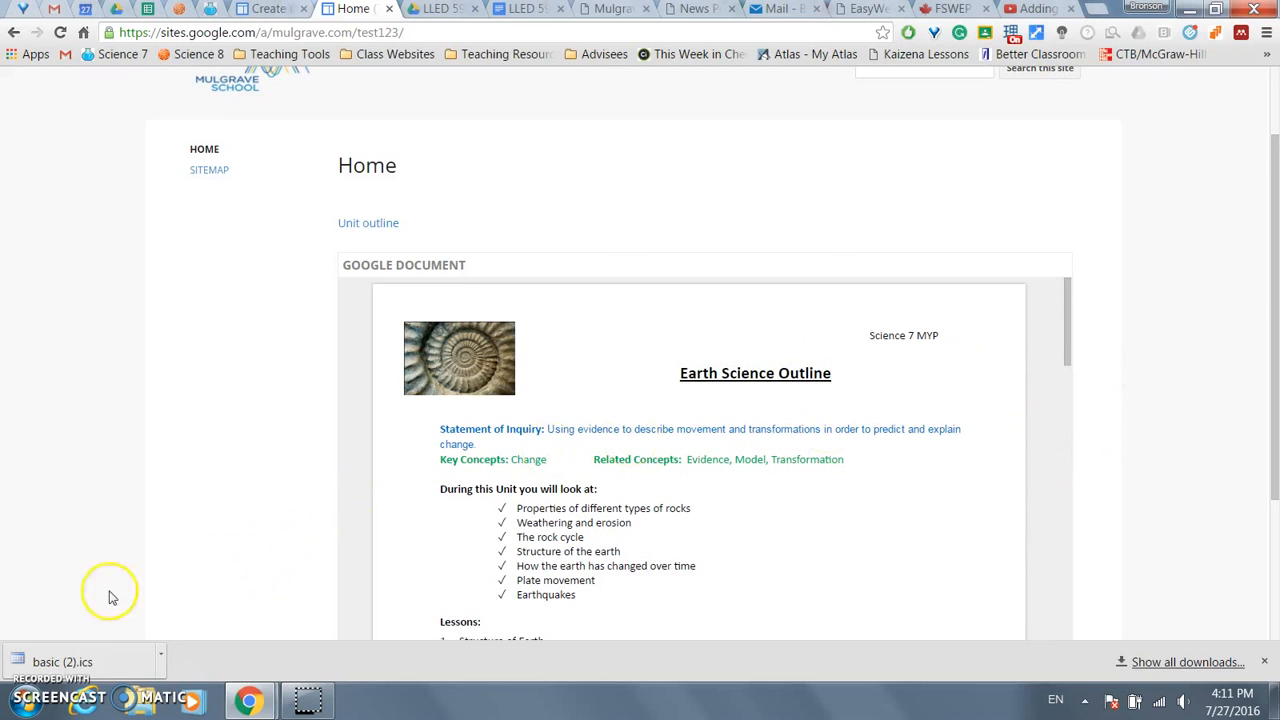
{"action": "key", "text": "e"}
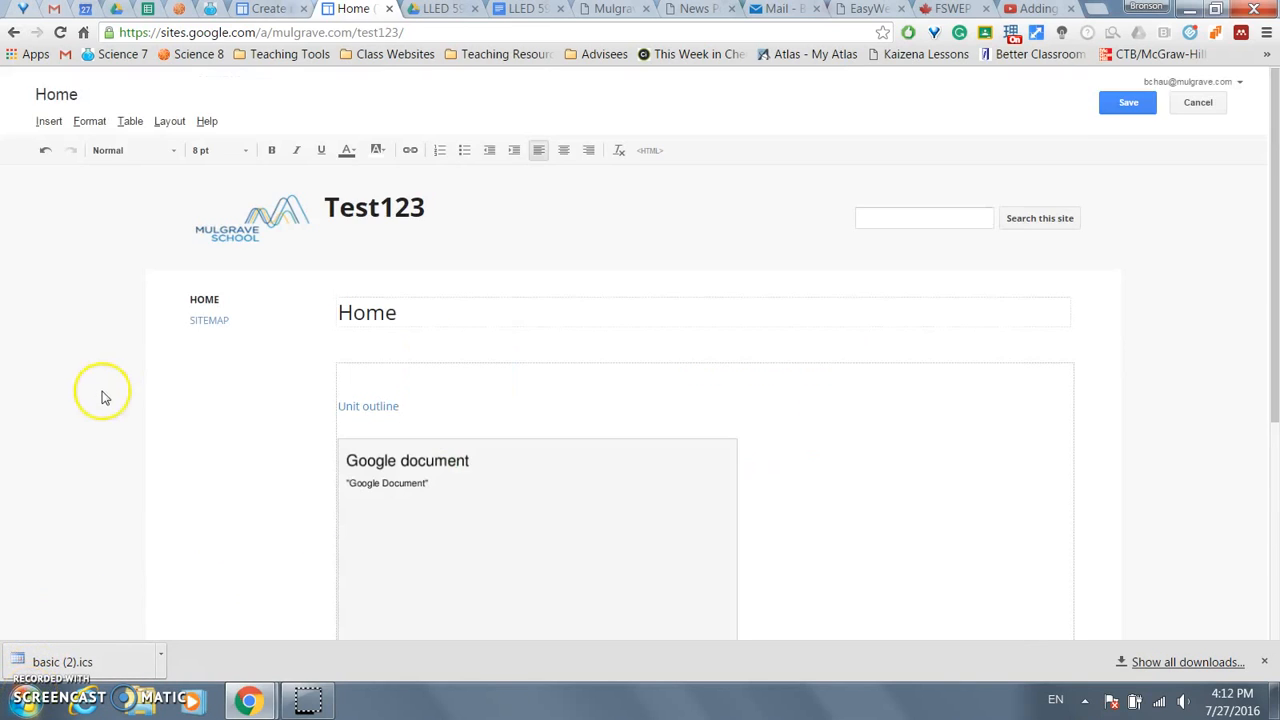
{"action": "left_click", "coordinate": [47, 122]}
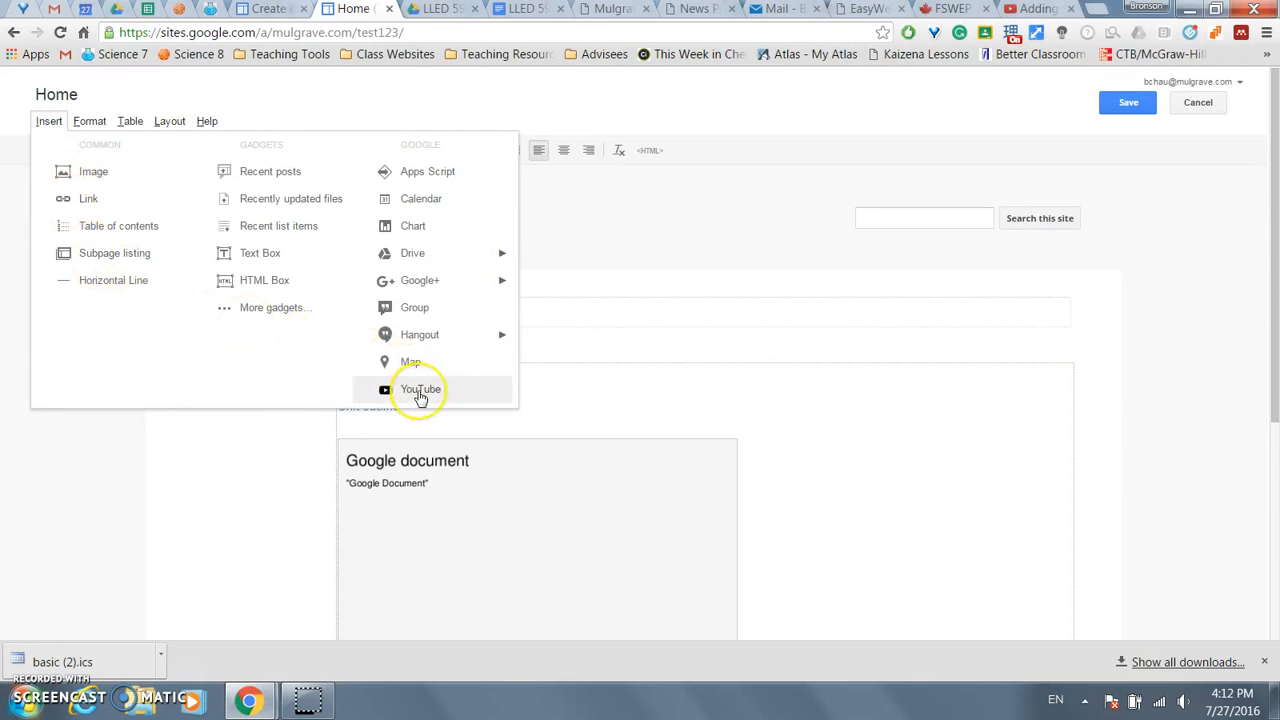
{"action": "left_click", "coordinate": [420, 397]}
{"action": "left_click", "coordinate": [500, 290]}
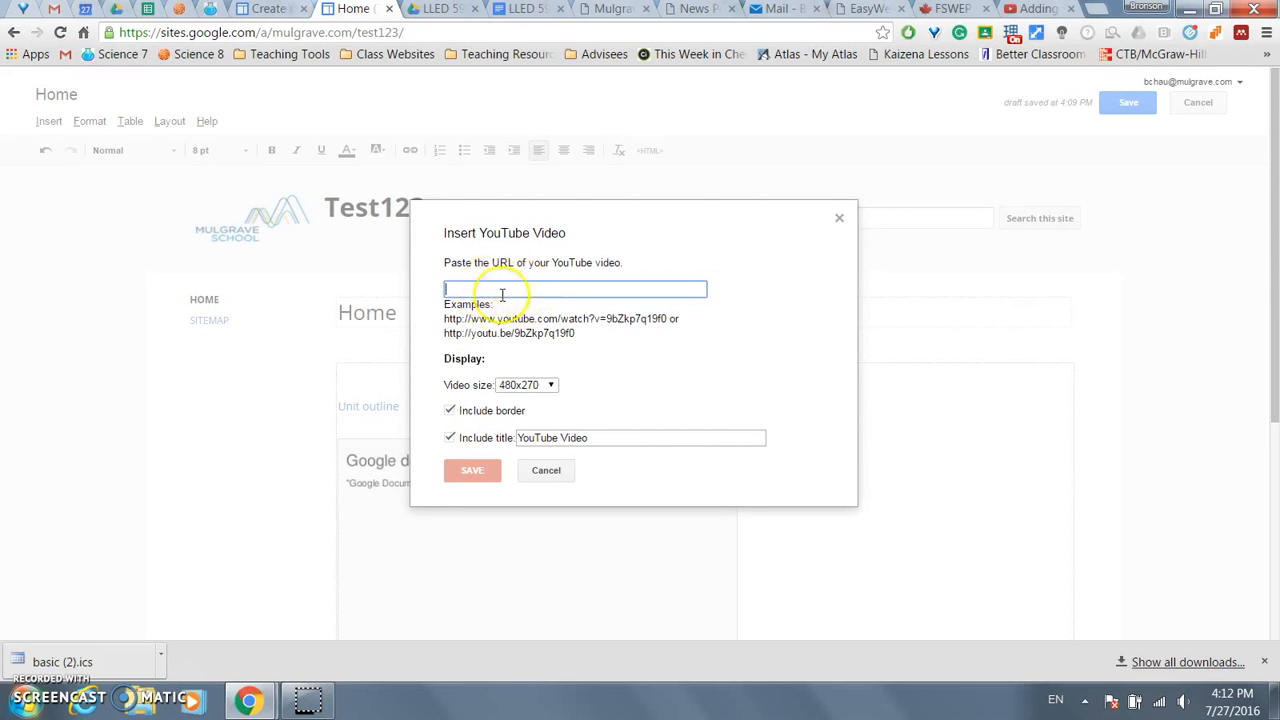
{"action": "left_click", "coordinate": [525, 385]}
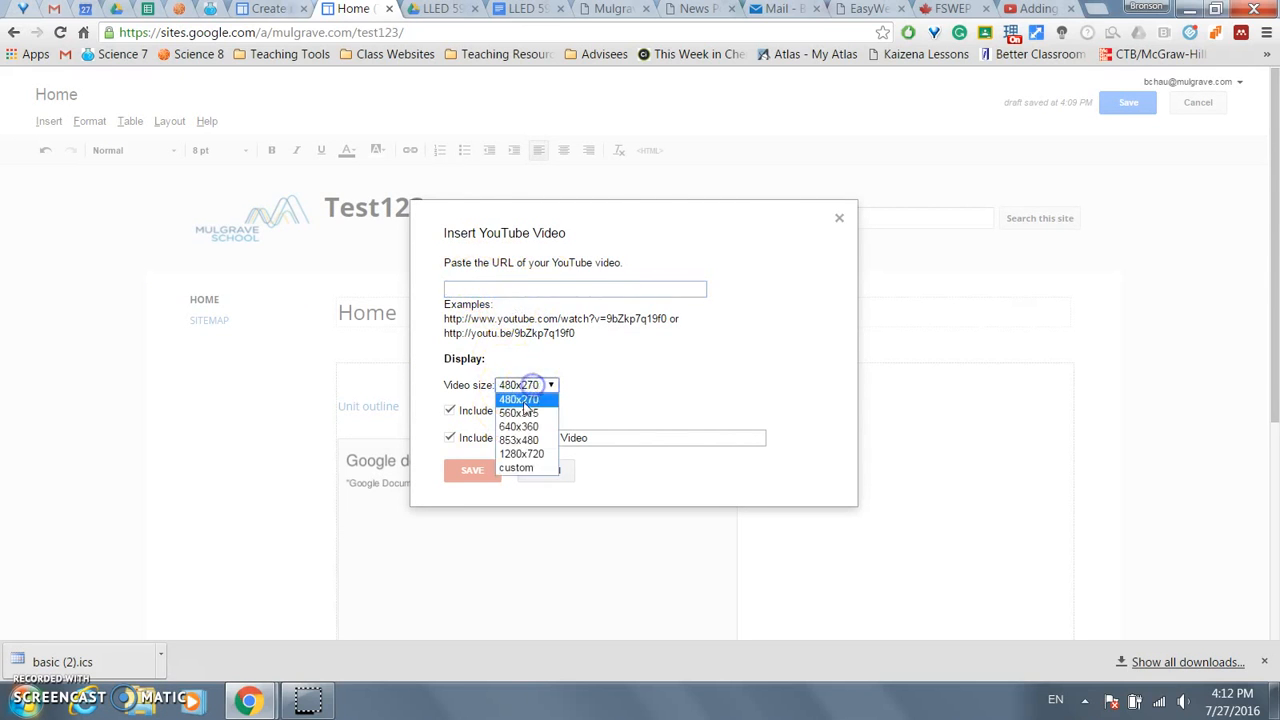
{"action": "left_click", "coordinate": [613, 362]}
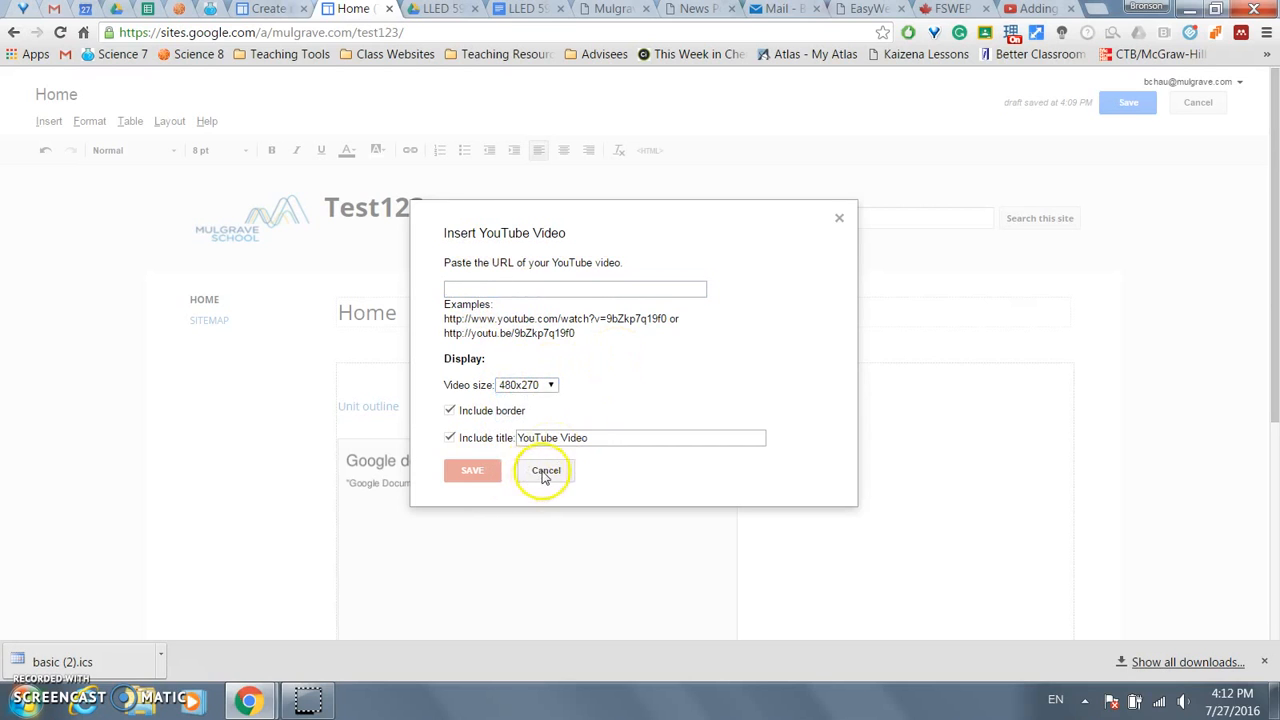
{"action": "left_click", "coordinate": [543, 469]}
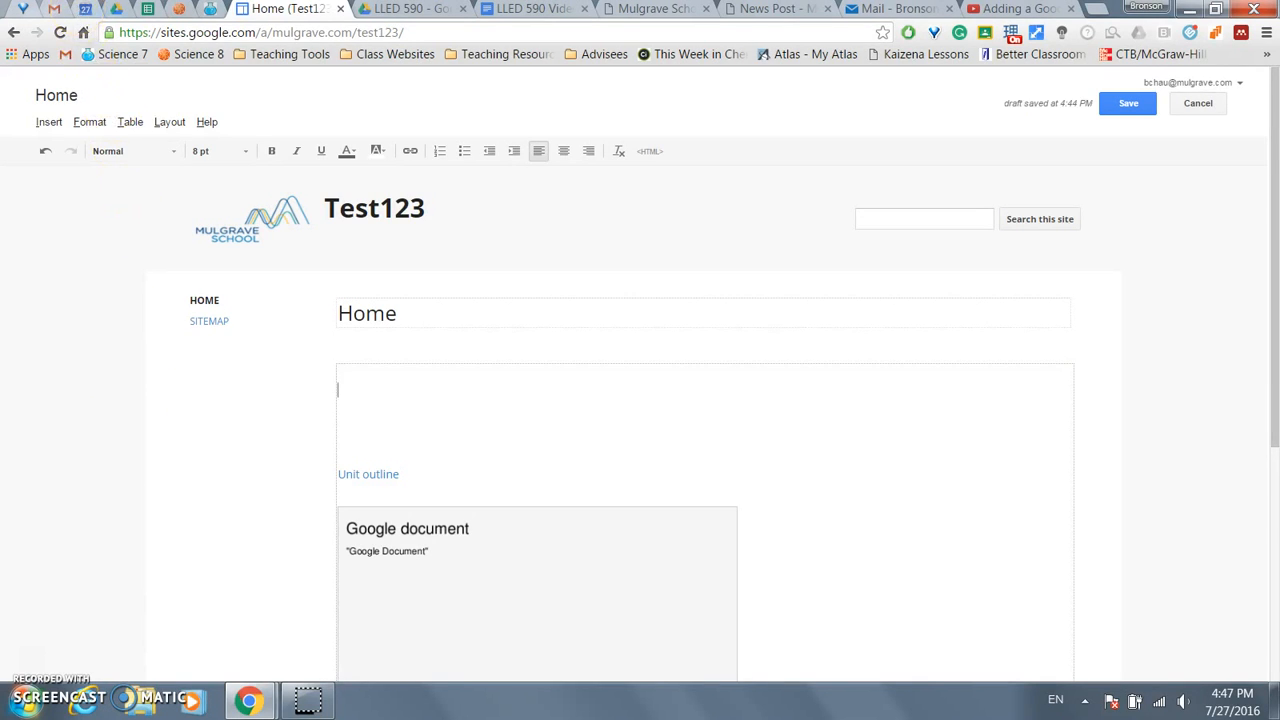
- Make the Science 8-02 calendar public with all event details visible, then go back to the Test123 site
{"action": "left_click", "coordinate": [85, 8]}
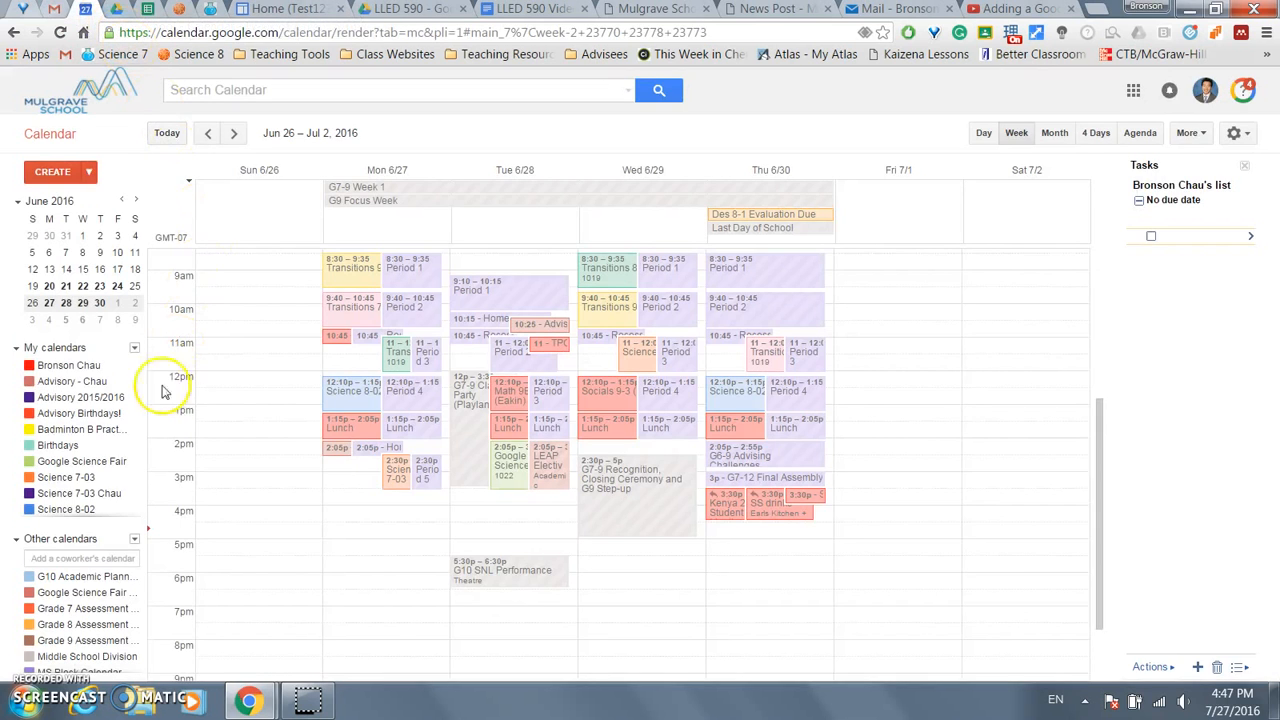
{"action": "left_click", "coordinate": [122, 510]}
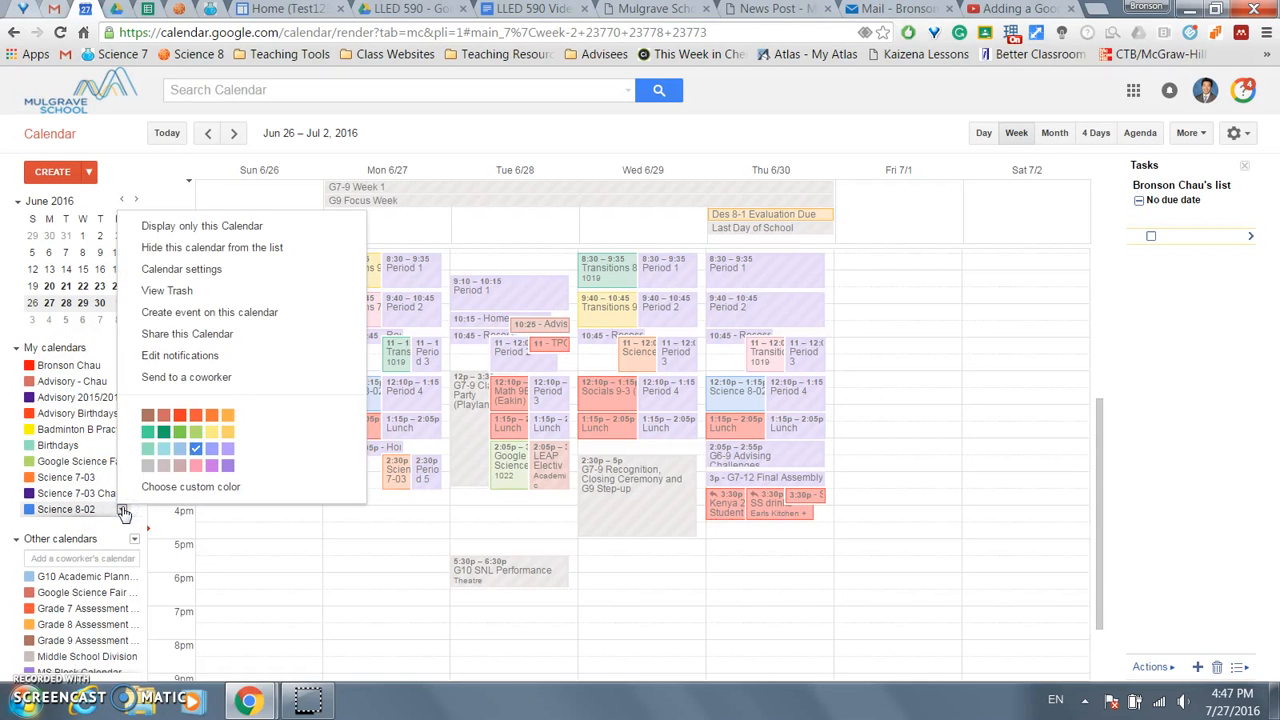
{"action": "left_click", "coordinate": [186, 335]}
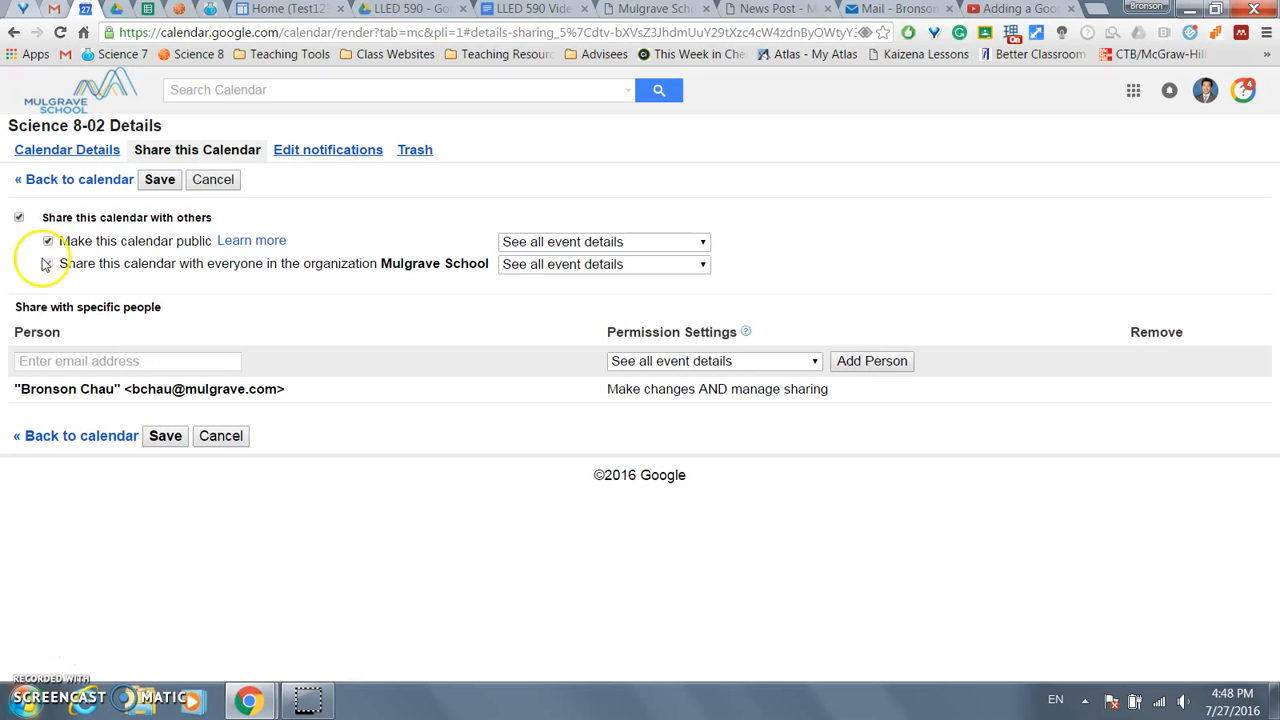
{"action": "left_click", "coordinate": [159, 179]}
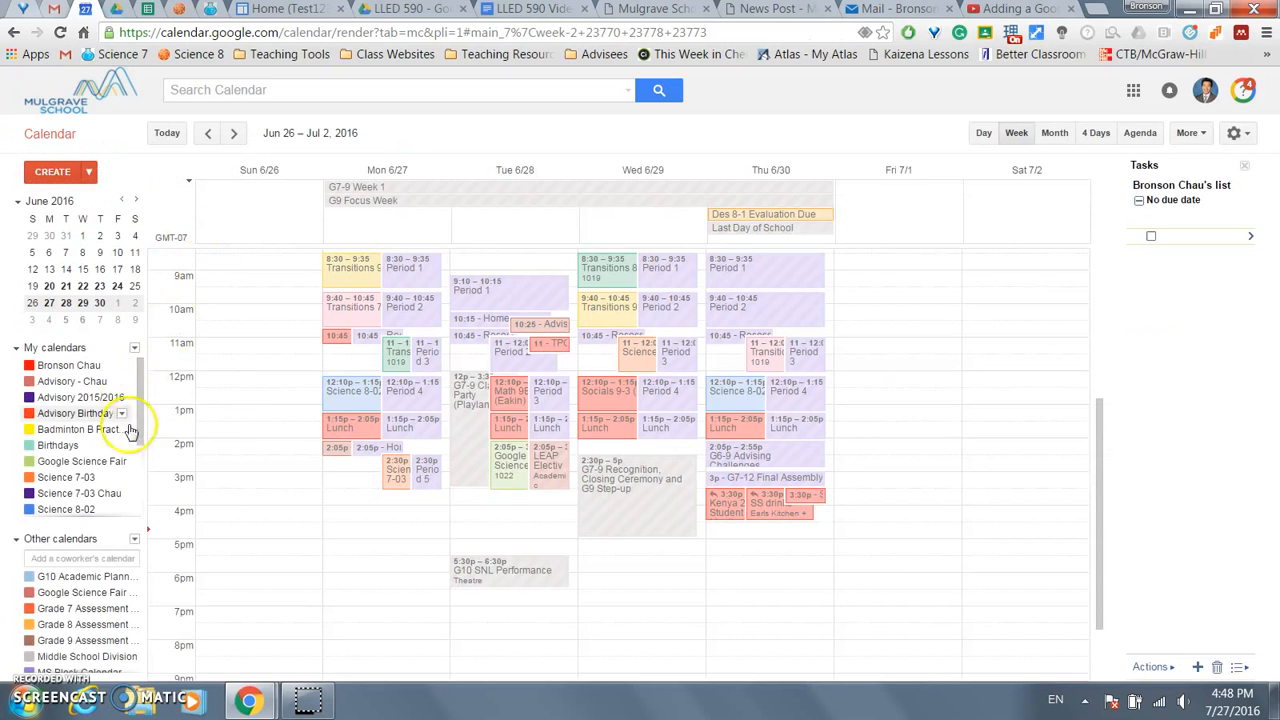
{"action": "left_click", "coordinate": [285, 8]}
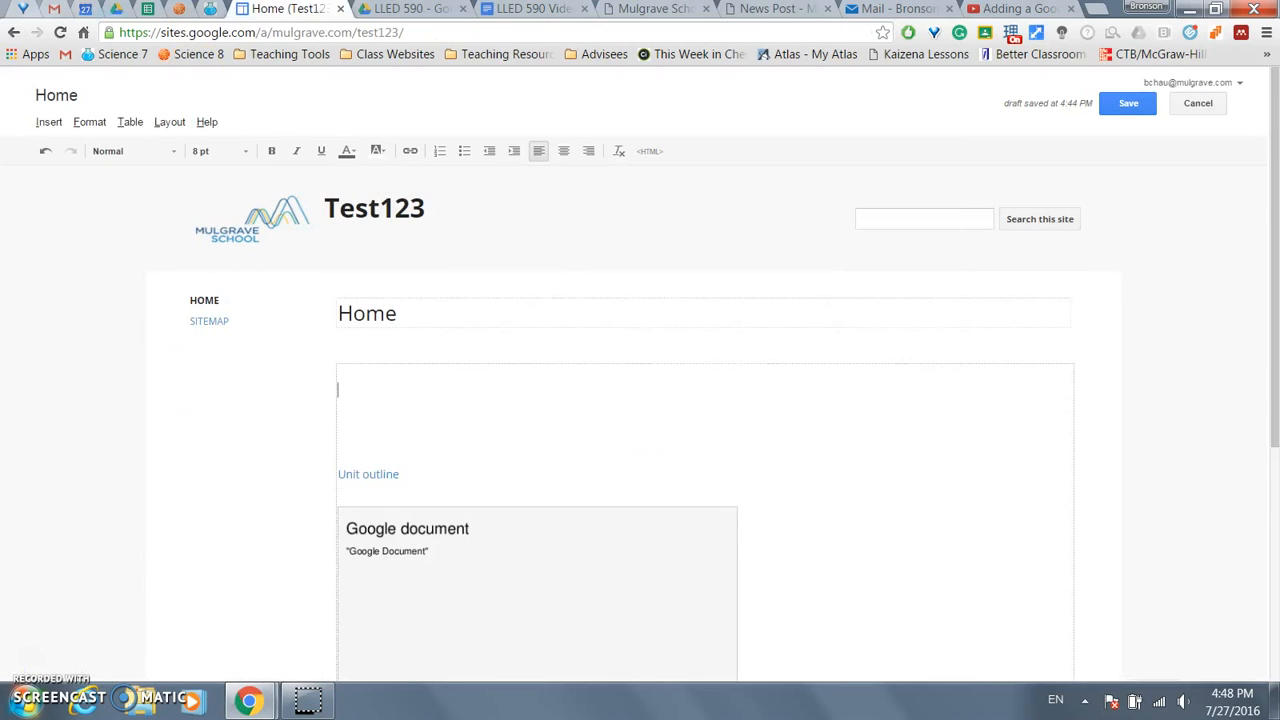
- Insert the Science 8-02 calendar on the Test123 Home page and save the page
{"action": "left_click", "coordinate": [48, 121]}
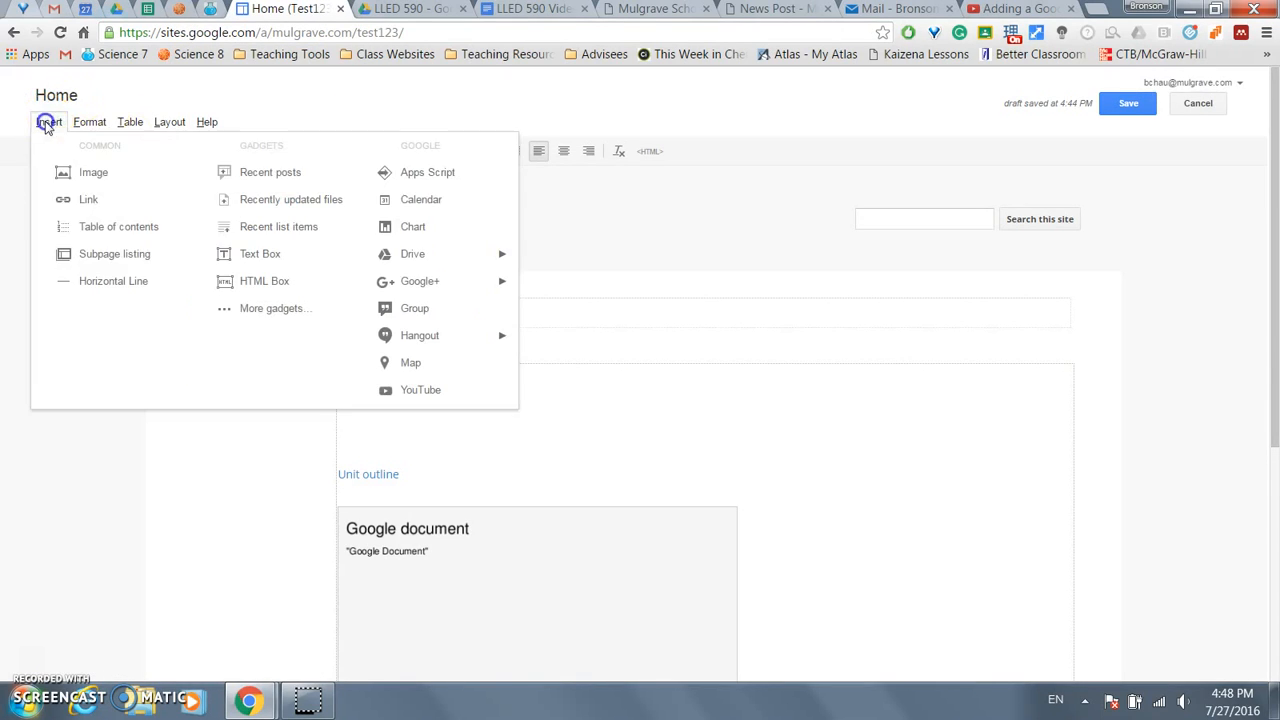
{"action": "left_click", "coordinate": [428, 178]}
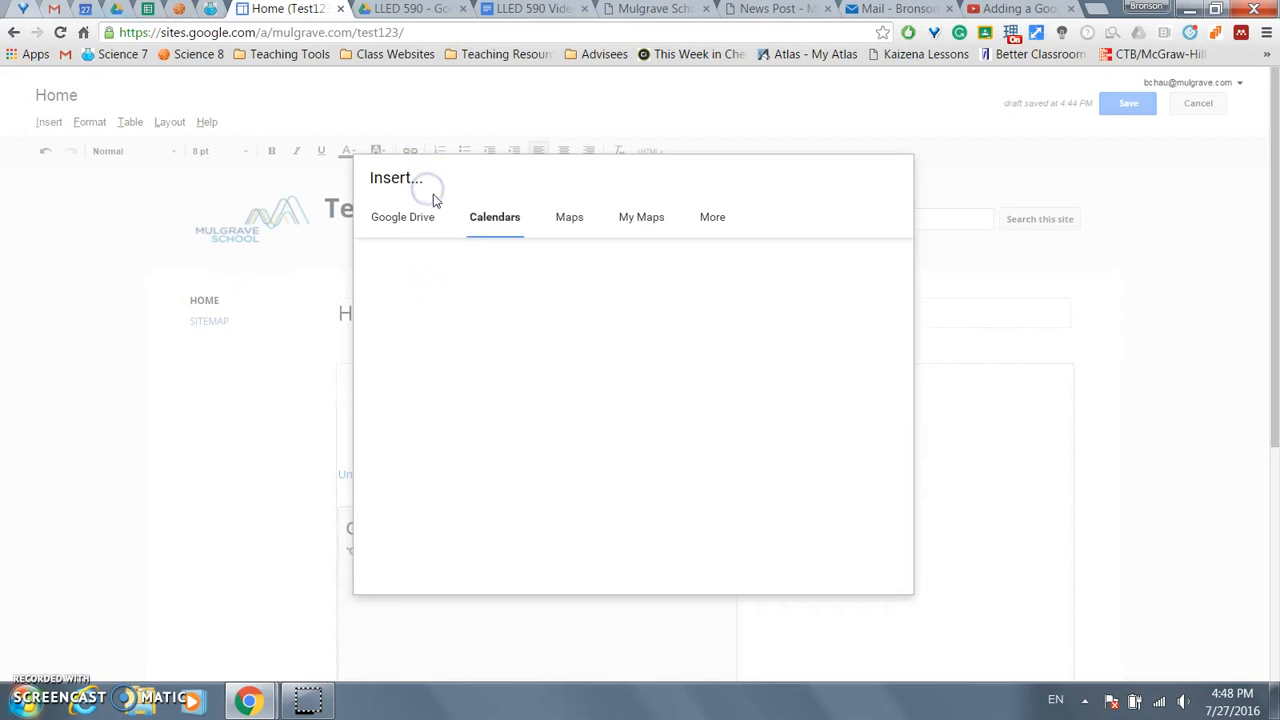
{"action": "left_click", "coordinate": [375, 257]}
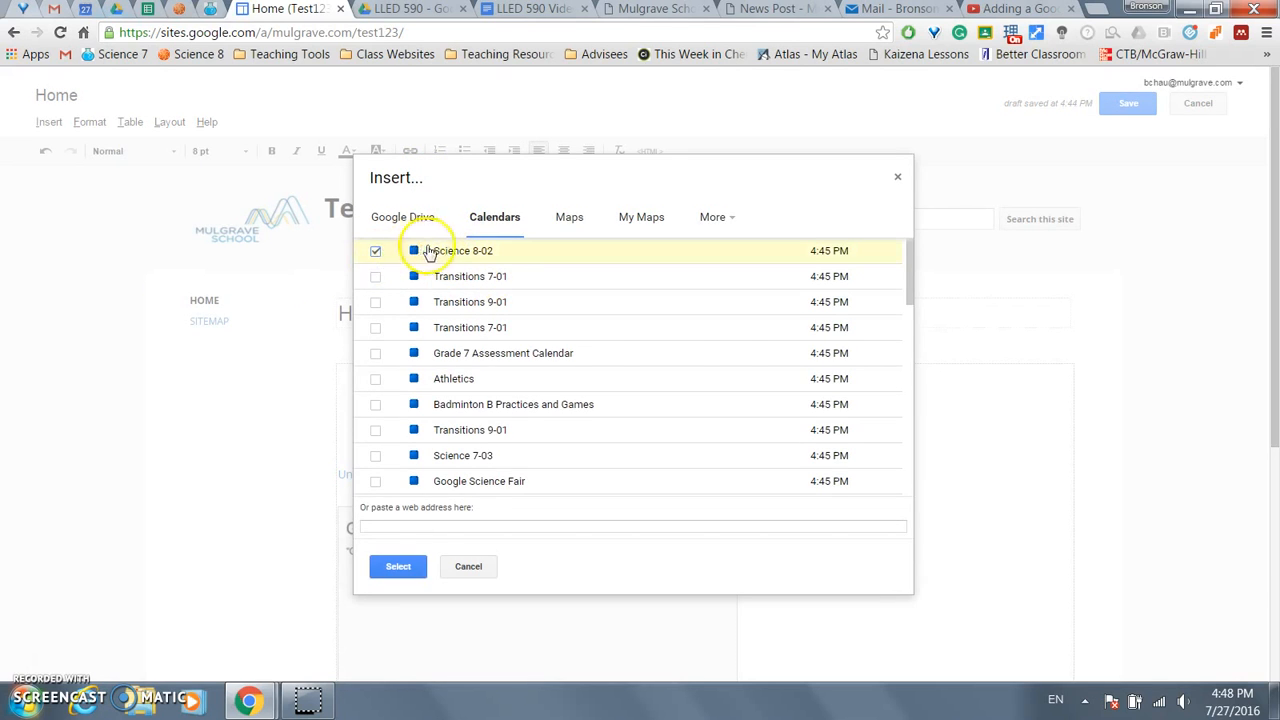
{"action": "left_click", "coordinate": [392, 566]}
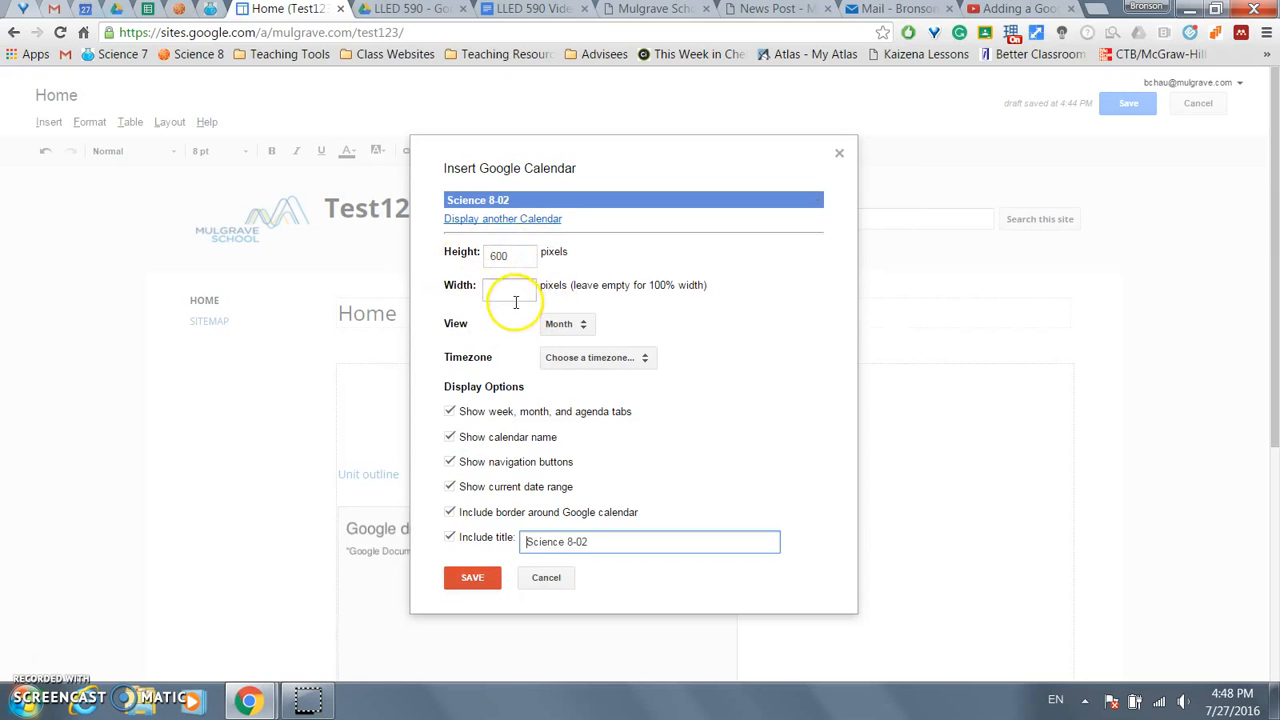
{"action": "left_click", "coordinate": [471, 578]}
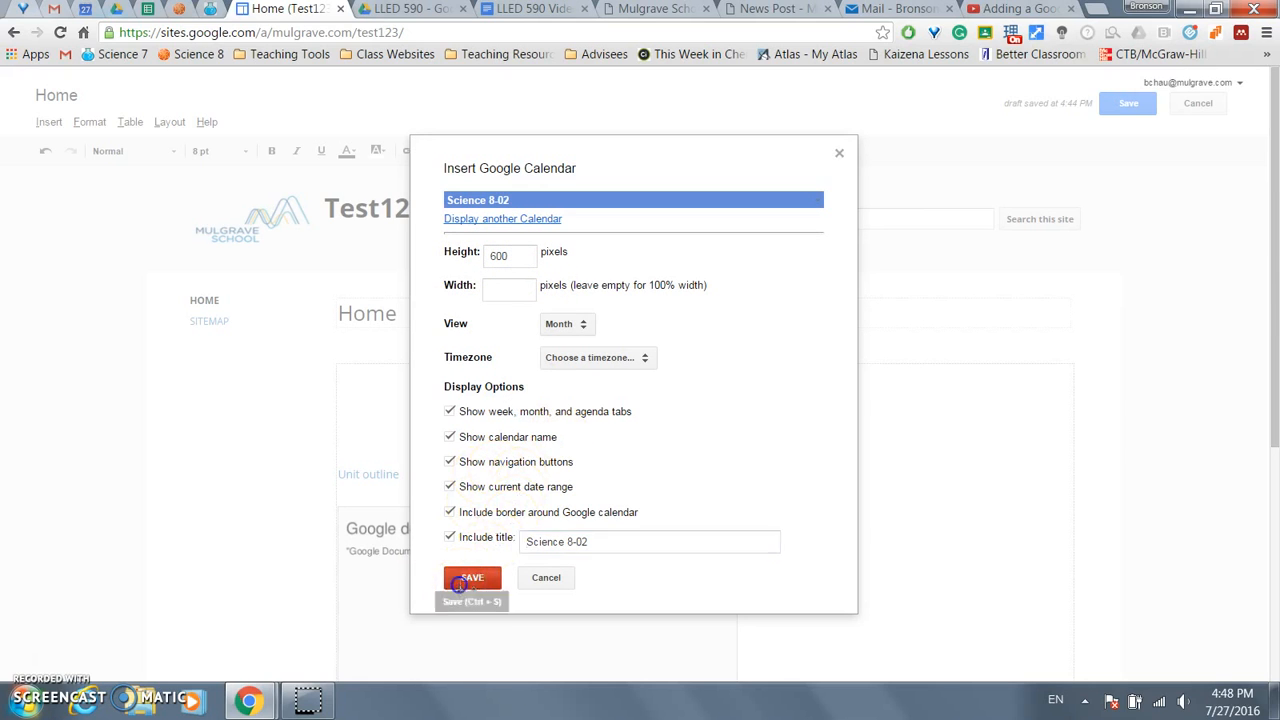
{"action": "left_click", "coordinate": [1130, 105]}
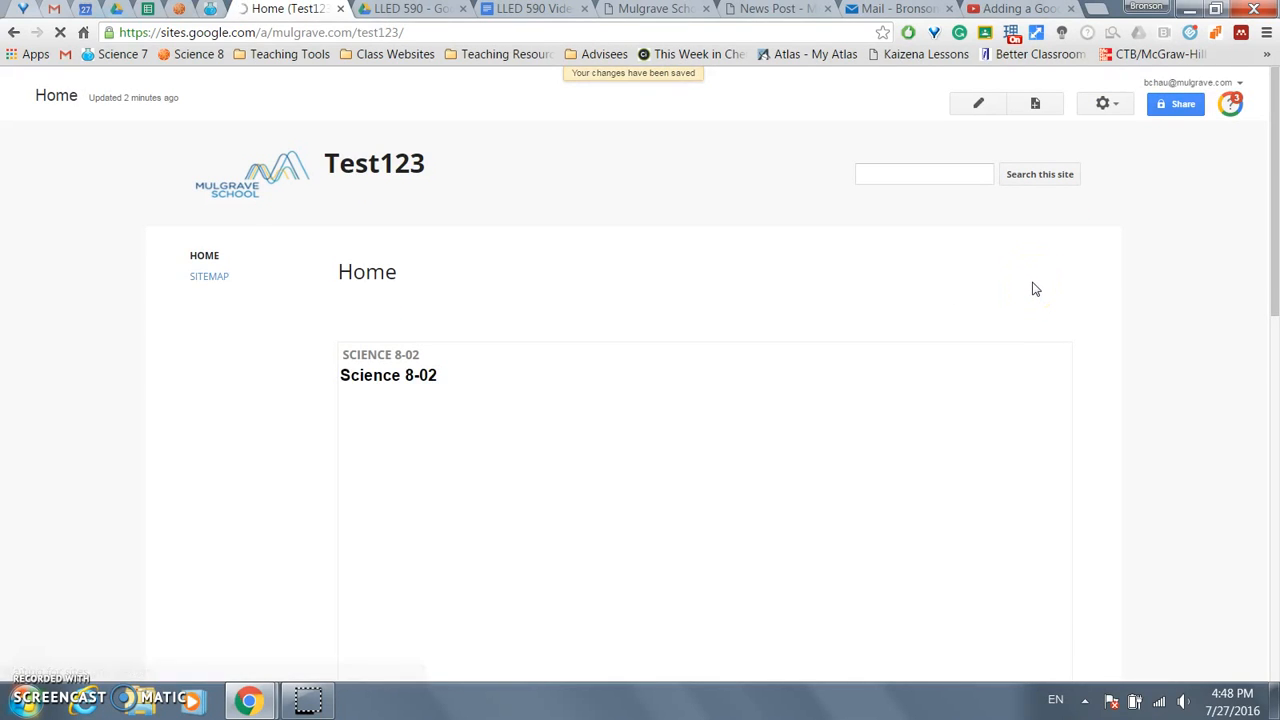
- Scroll through the Home page to review the embedded July 2016 Science 8-02 calendar
{"action": "scroll", "coordinate": [1034, 286], "scroll_direction": "down", "scroll_amount": 3}
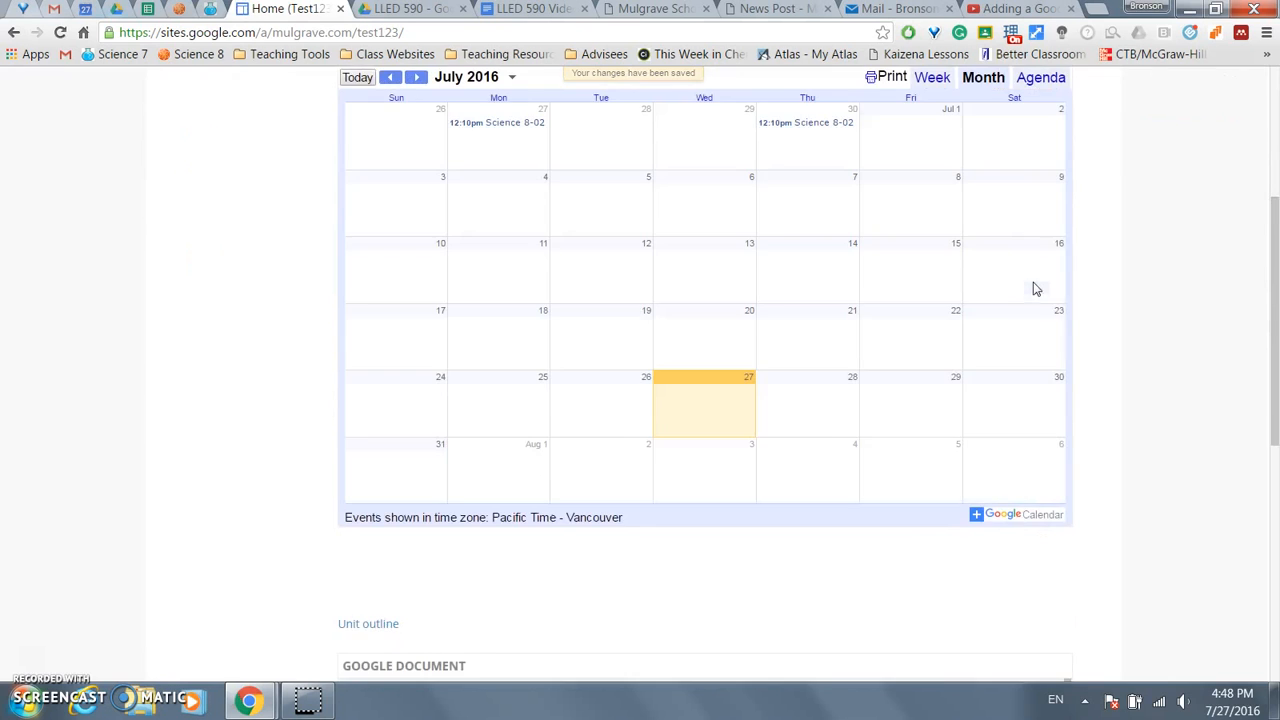
{"action": "left_click_drag", "start_coordinate": [1274, 375], "coordinate": [1274, 348]}
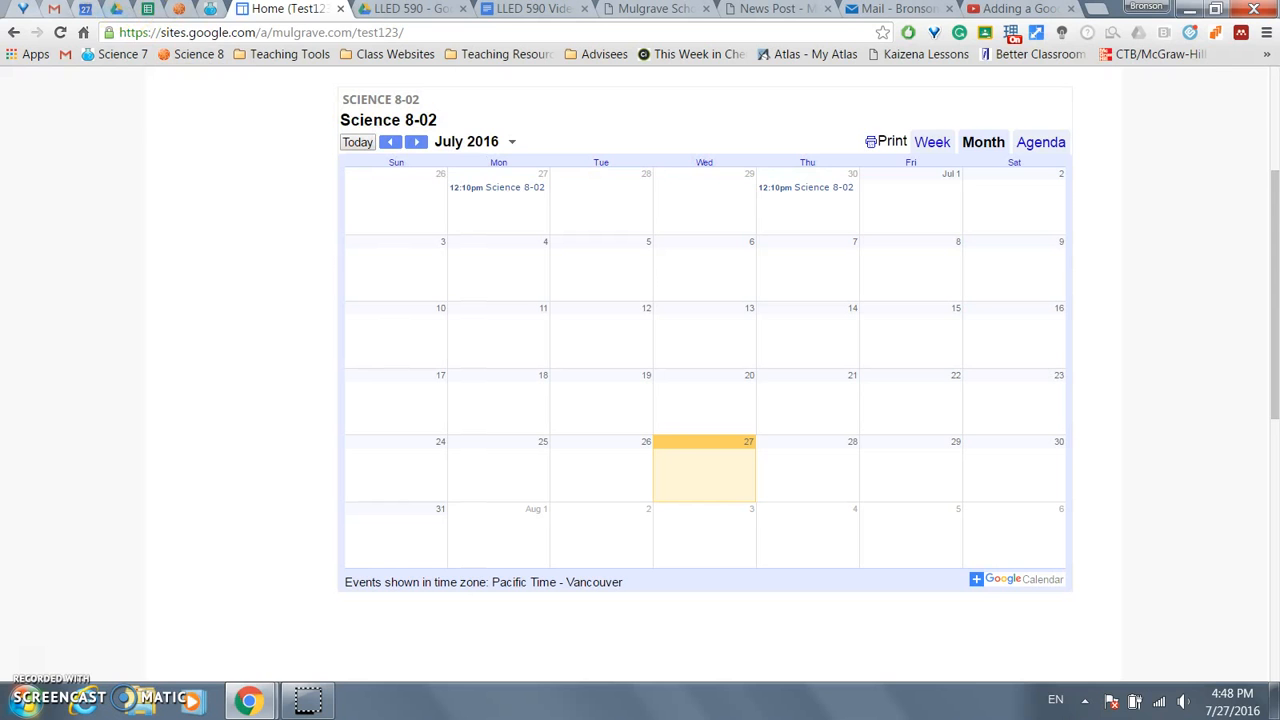
{"action": "scroll", "coordinate": [149, 223], "scroll_direction": "up", "scroll_amount": 1}
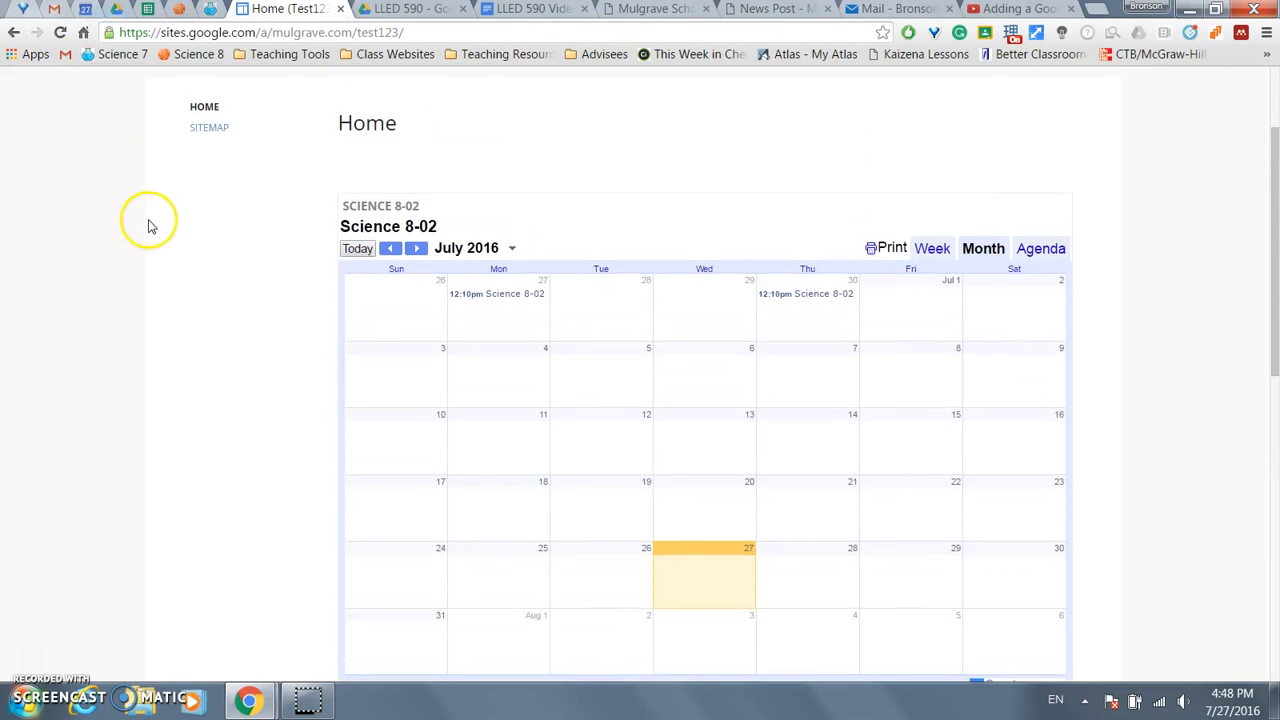
{"action": "left_click", "coordinate": [85, 9]}
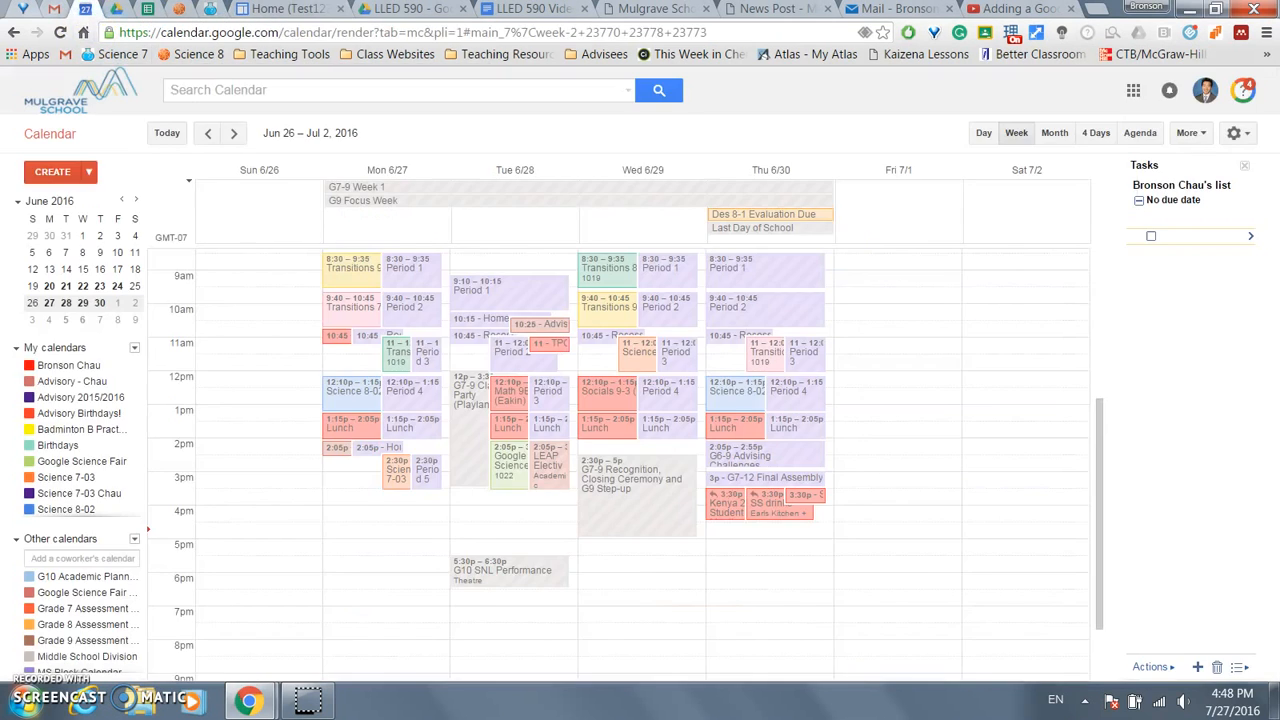
- Add the description '1. Finish page 60' to only the Thursday June 30 Science 8-02 class
{"action": "double_click", "coordinate": [753, 388]}
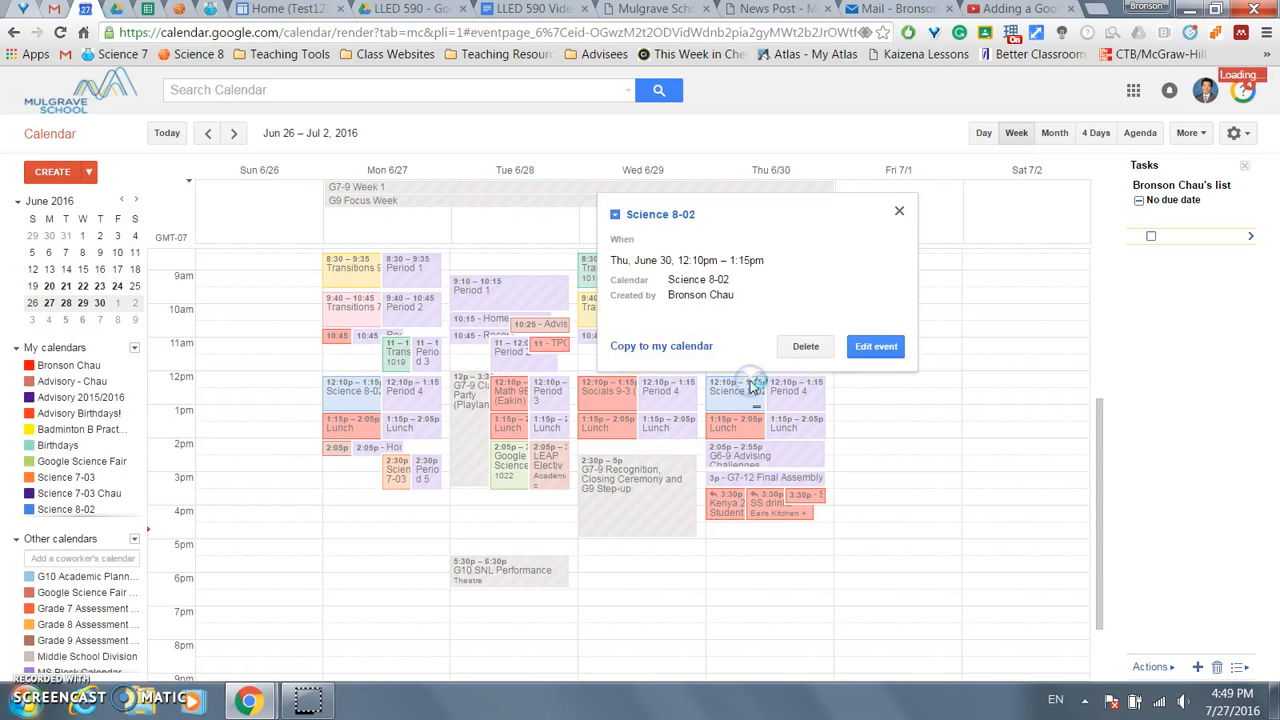
{"action": "left_click", "coordinate": [428, 449]}
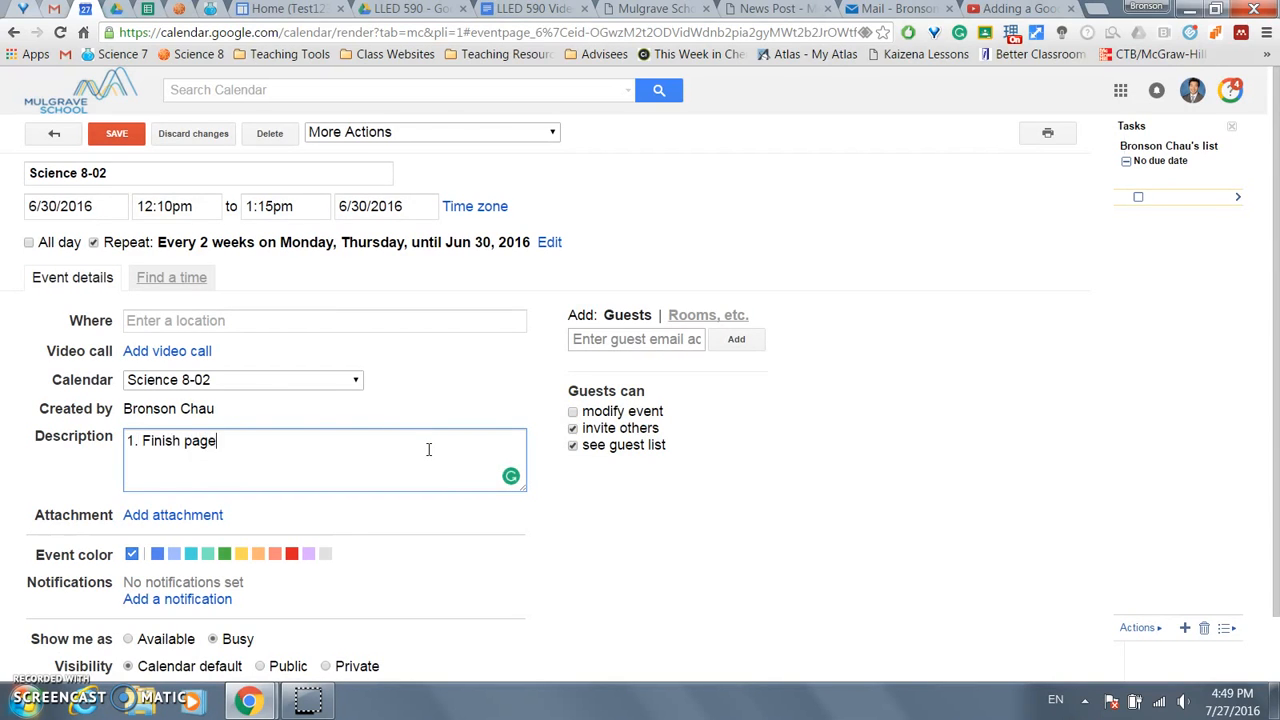
{"action": "left_click", "coordinate": [118, 135]}
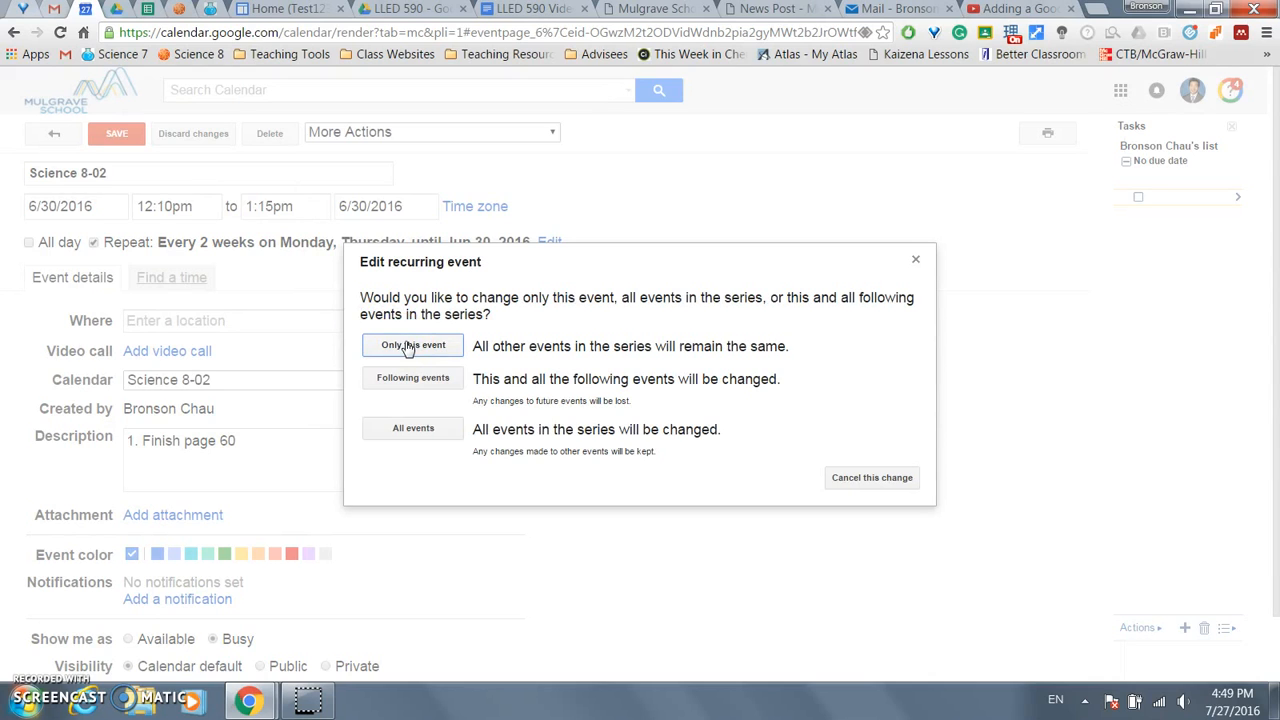
{"action": "left_click", "coordinate": [408, 346]}
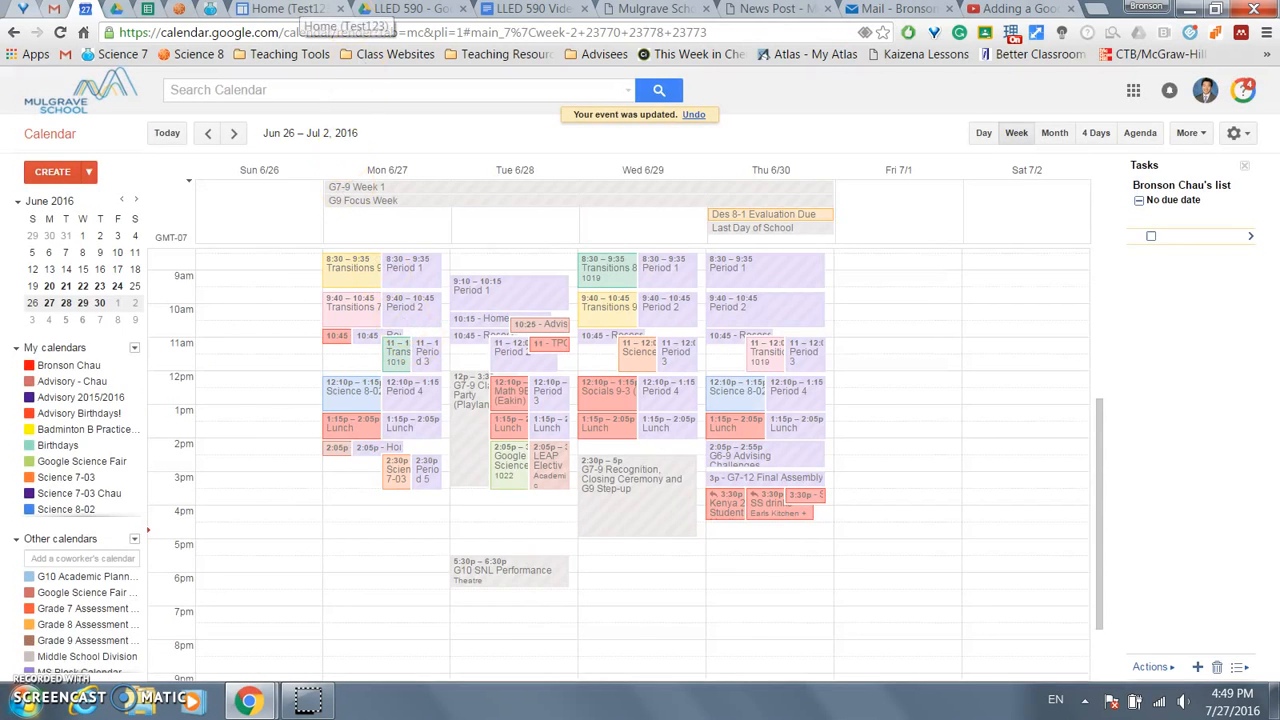
{"action": "left_click", "coordinate": [285, 9]}
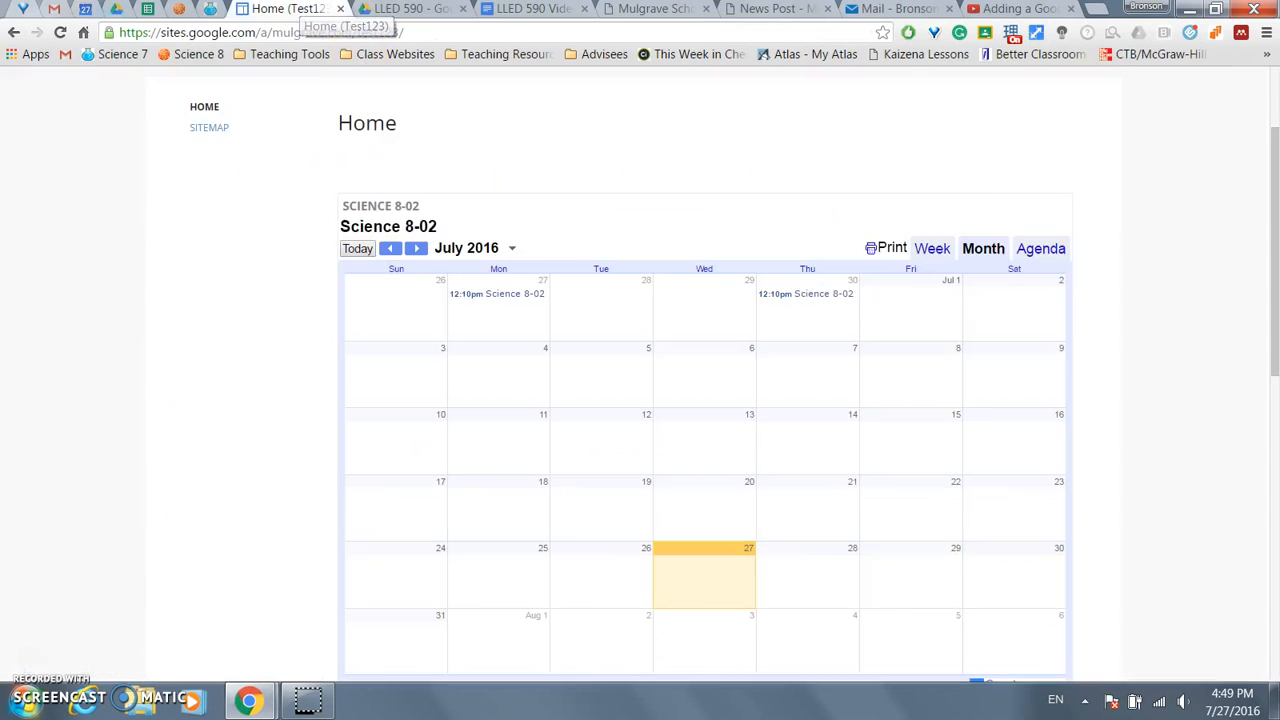
- Reload the site and confirm the June 30 event shows '1. Finish page 60'
{"action": "left_click", "coordinate": [811, 296]}
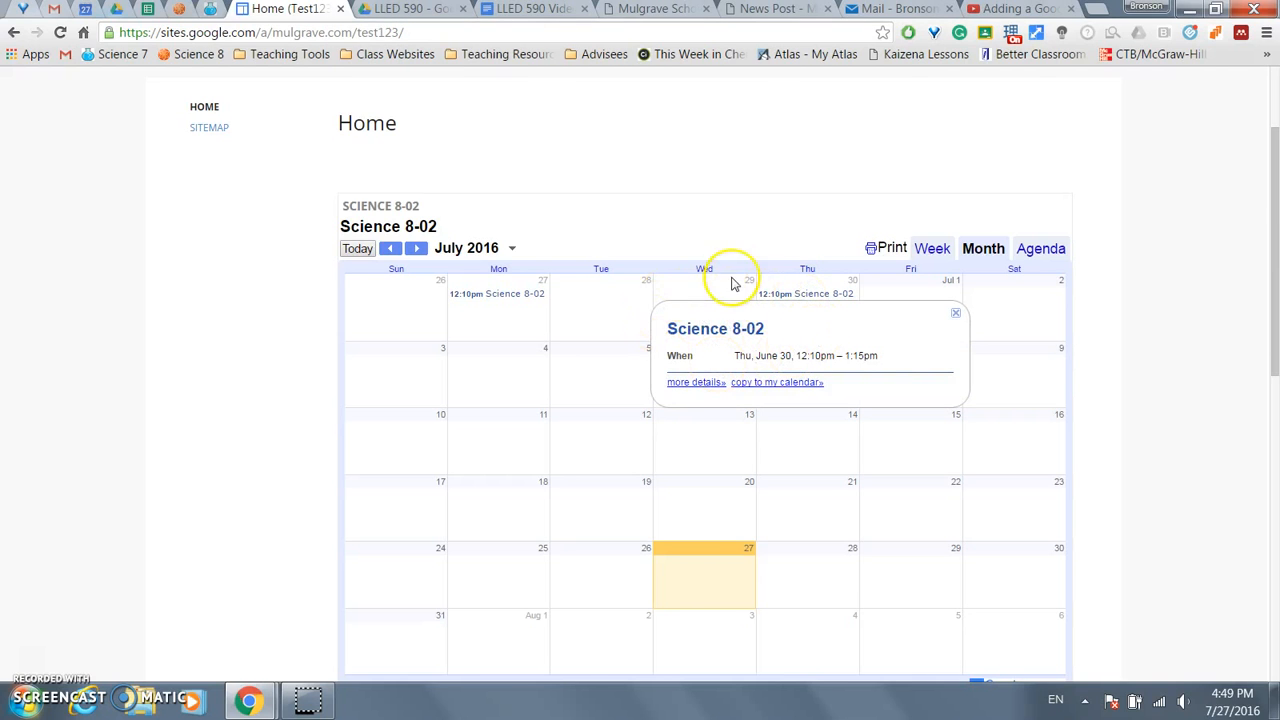
{"action": "left_click", "coordinate": [60, 32]}
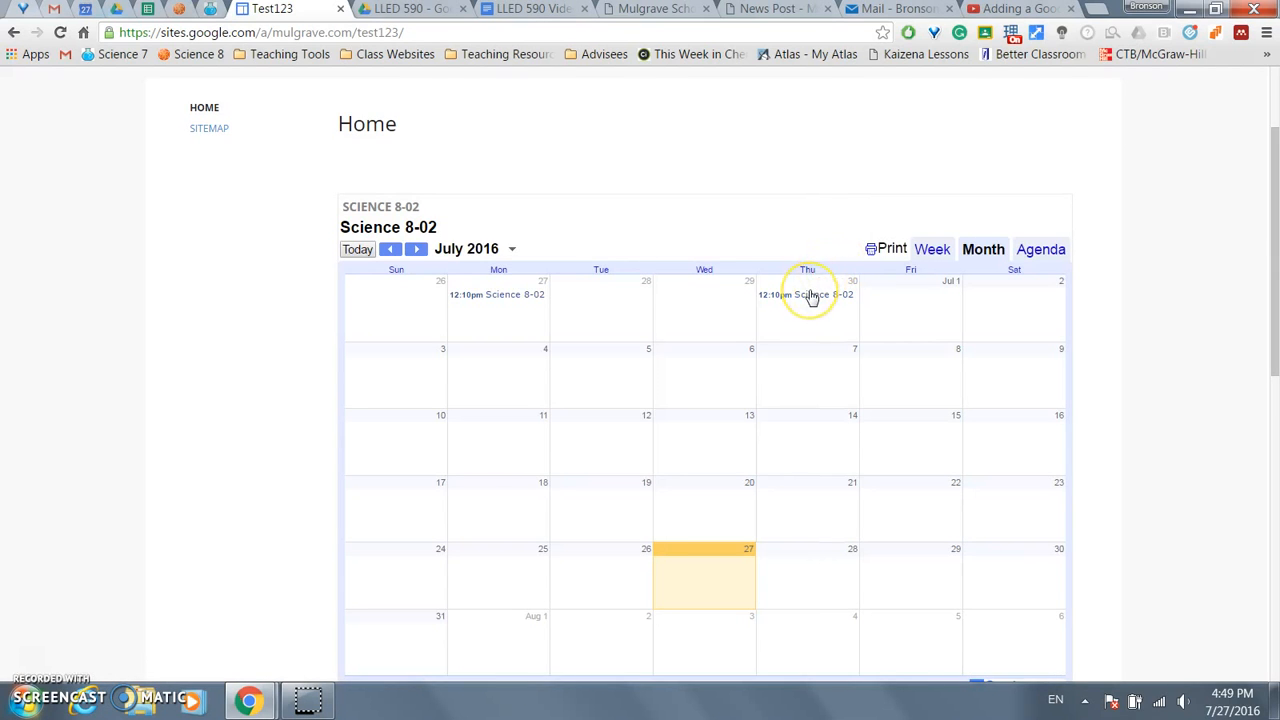
{"action": "left_click", "coordinate": [811, 296]}
{"action": "left_click_drag", "start_coordinate": [733, 369], "coordinate": [804, 369]}
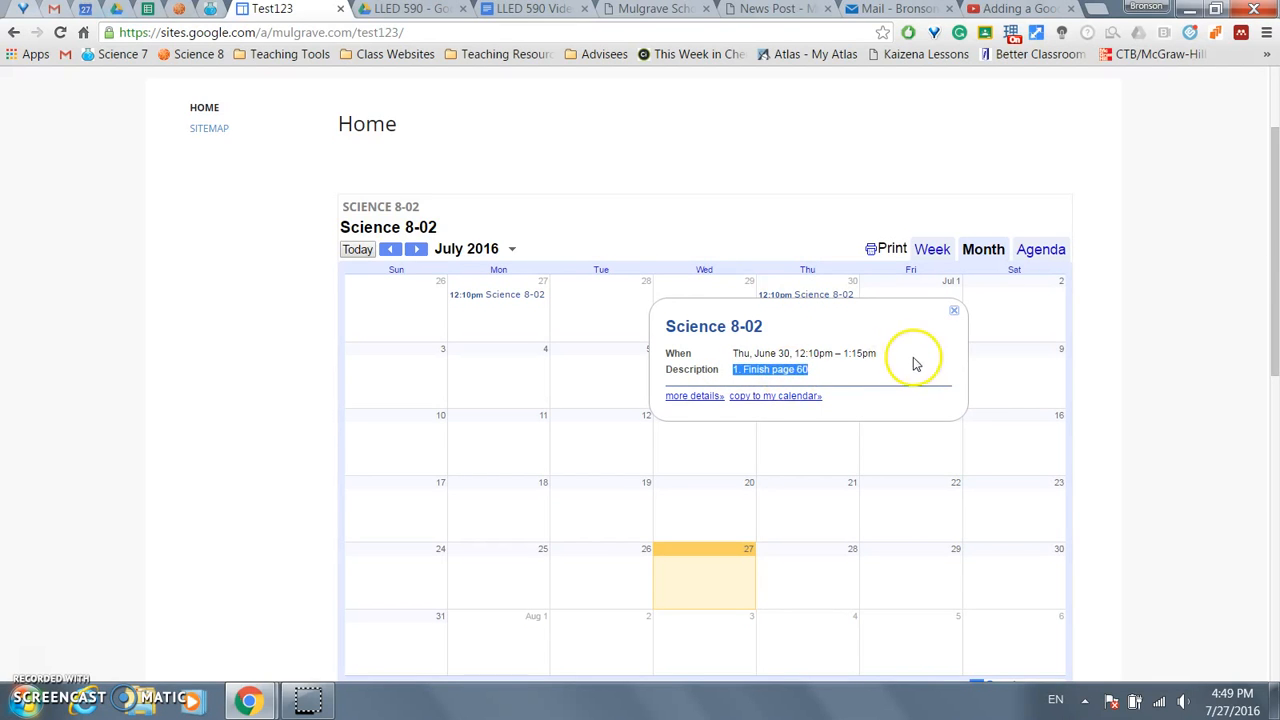
{"action": "left_click", "coordinate": [783, 222]}
{"action": "scroll", "coordinate": [788, 220], "scroll_direction": "up", "scroll_amount": 2}
- Edit the Home page to add two blank lines above the embedded calendar
{"action": "left_click", "coordinate": [972, 108]}
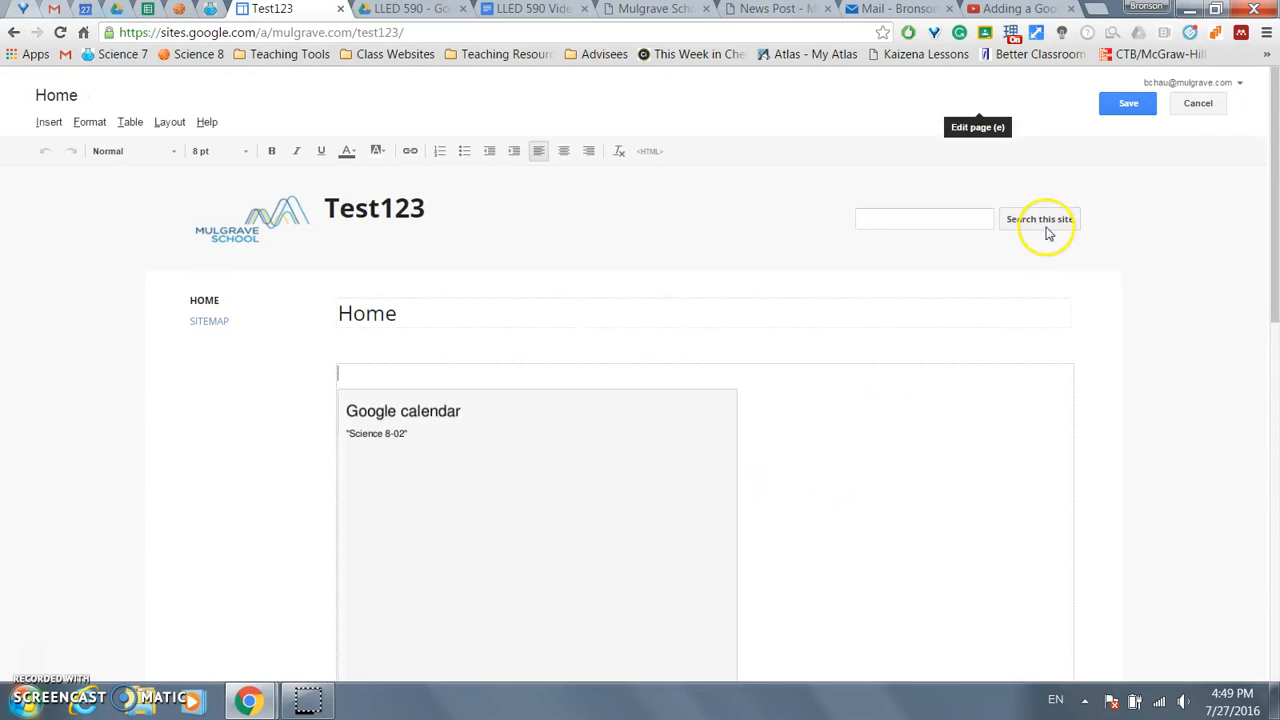
{"action": "key", "text": "Return"}
{"action": "key", "text": "Return"}
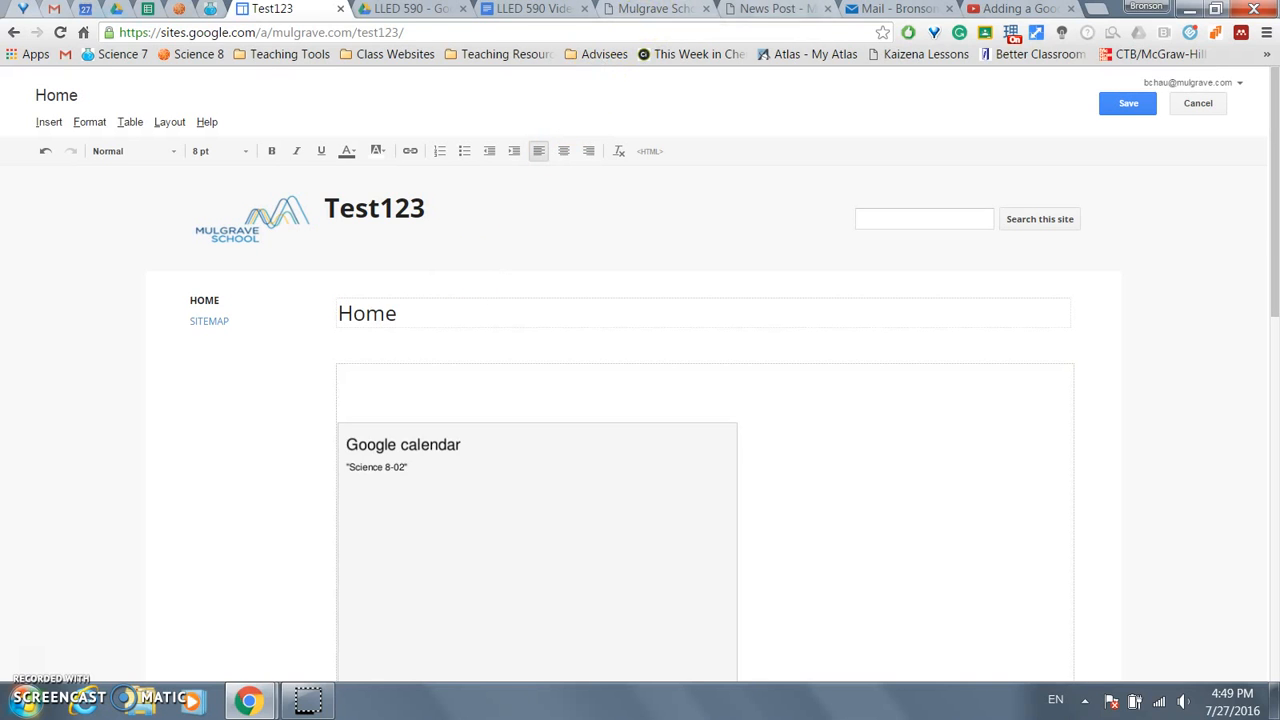
{"action": "left_click", "coordinate": [775, 9]}
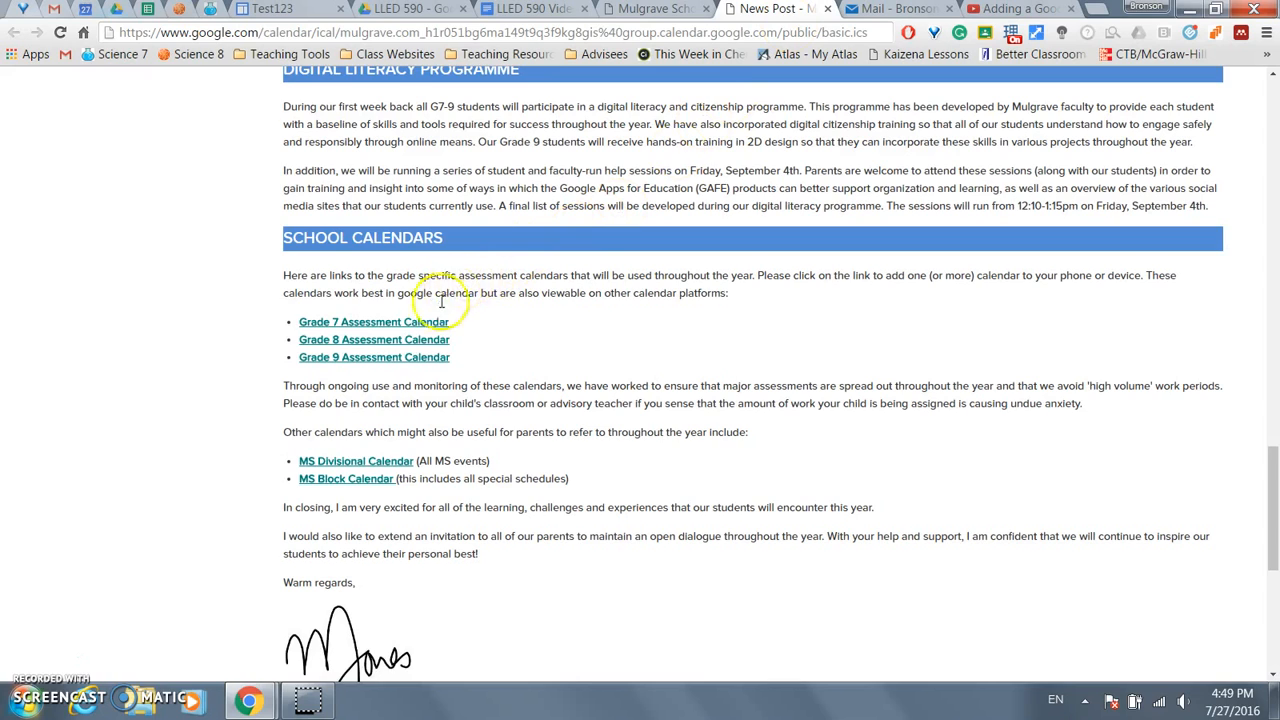
- Copy the Grade 7 Assessment Calendar link address from the school news post
{"action": "right_click", "coordinate": [405, 329]}
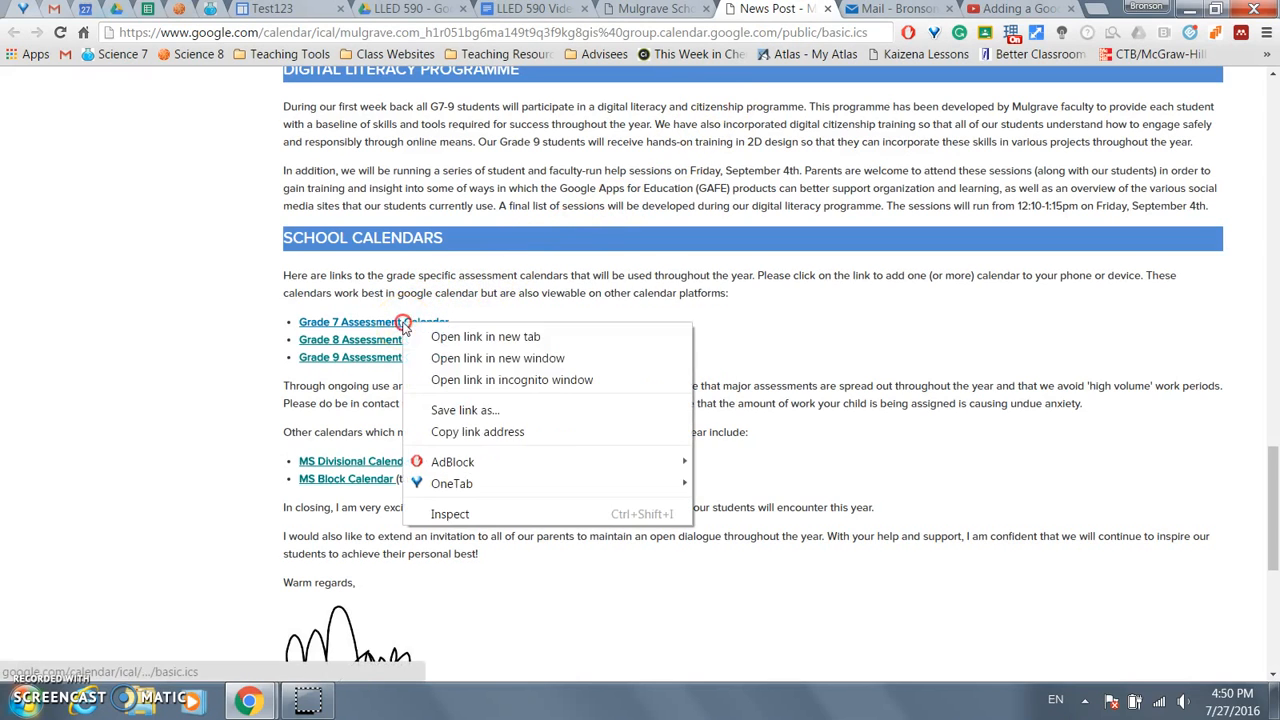
{"action": "left_click", "coordinate": [496, 433]}
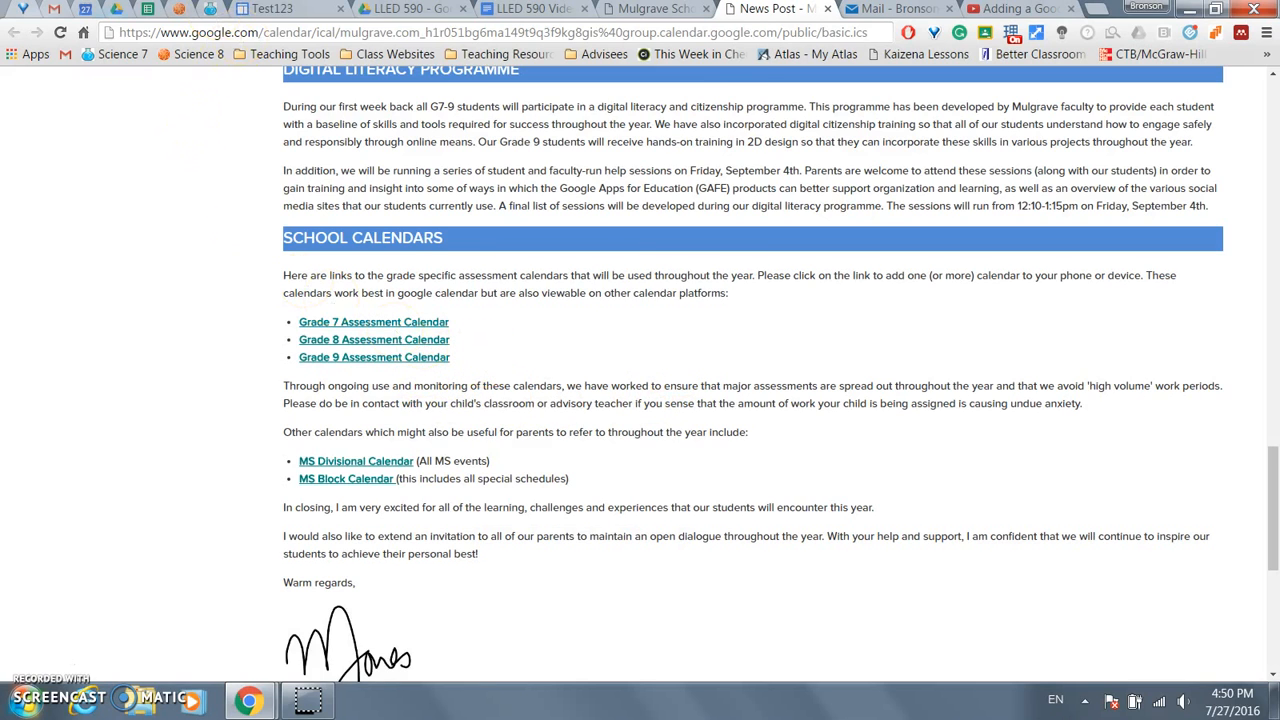
{"action": "left_click", "coordinate": [86, 10]}
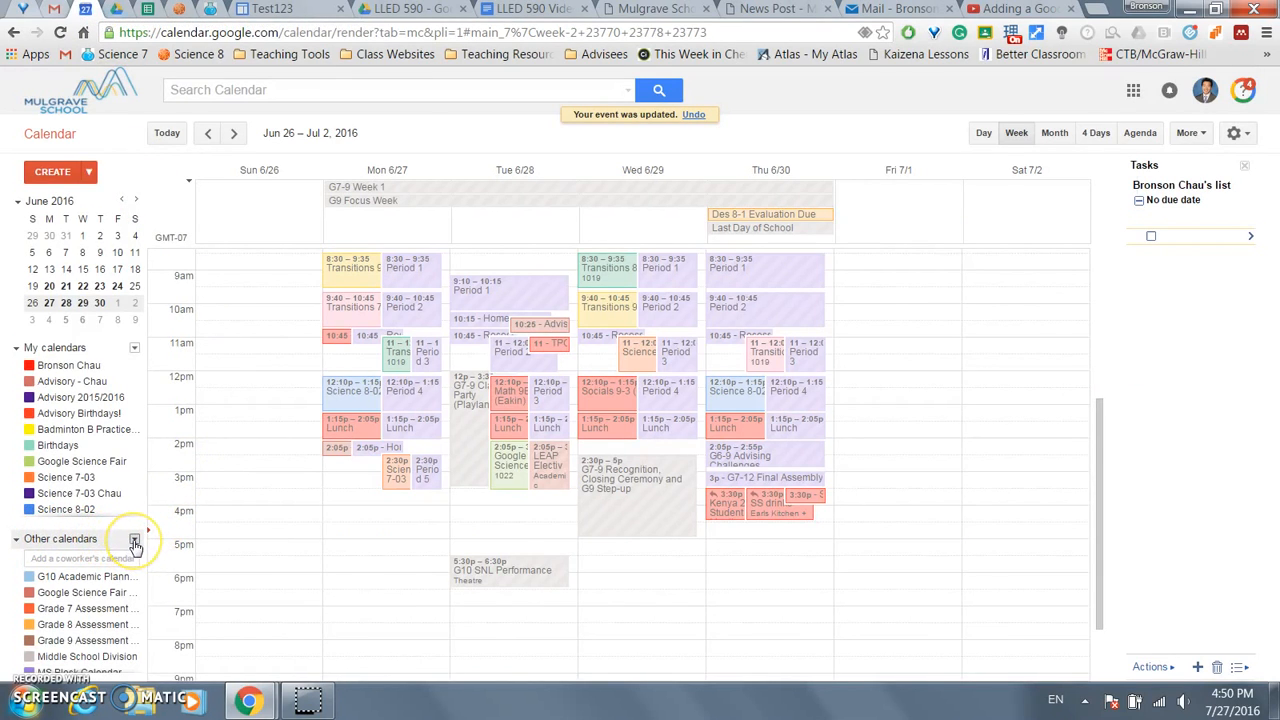
- Add the Grade 7 Assessment Calendar to Google Calendar from its copied URL
{"action": "left_click", "coordinate": [133, 541]}
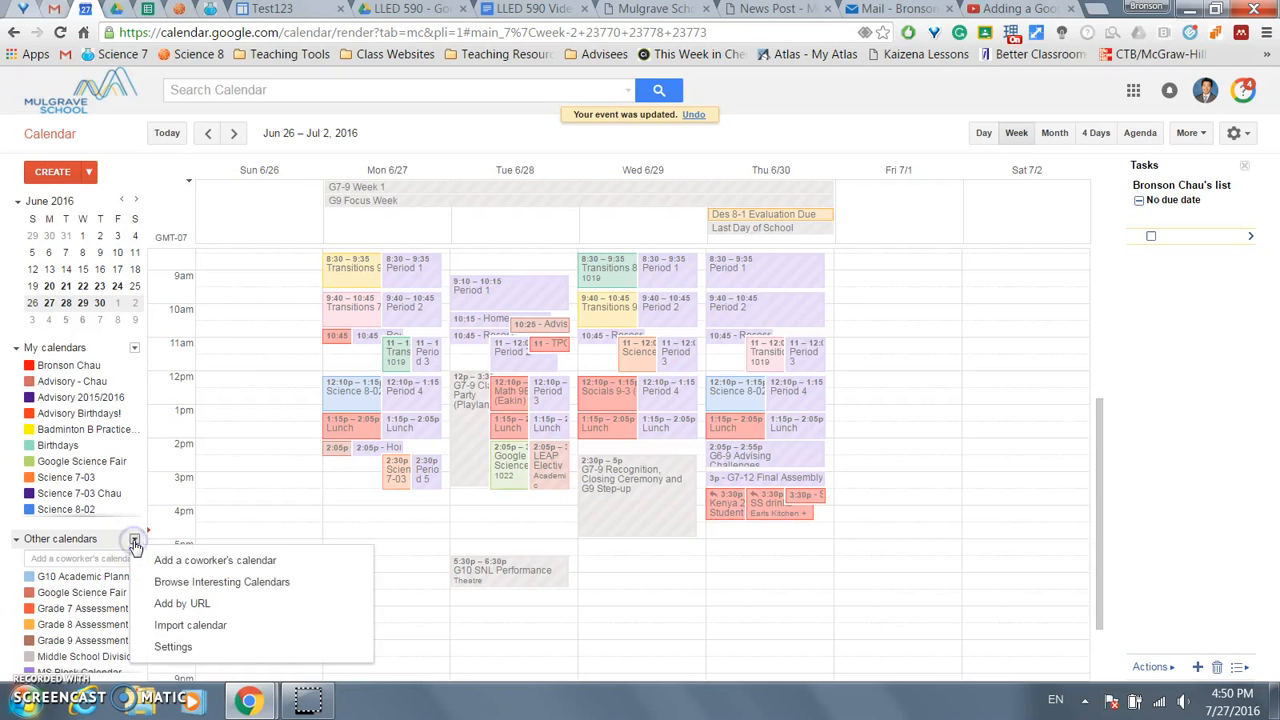
{"action": "left_click", "coordinate": [185, 605]}
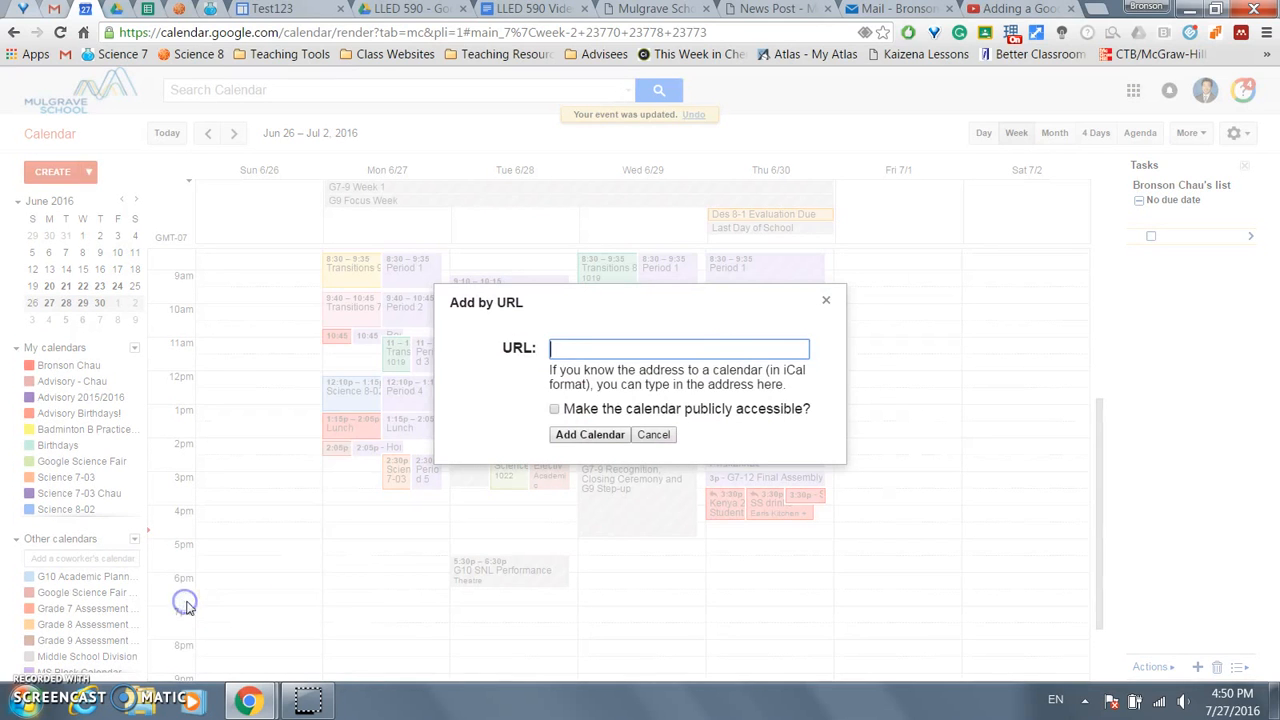
{"action": "right_click", "coordinate": [600, 350]}
{"action": "left_click", "coordinate": [640, 458]}
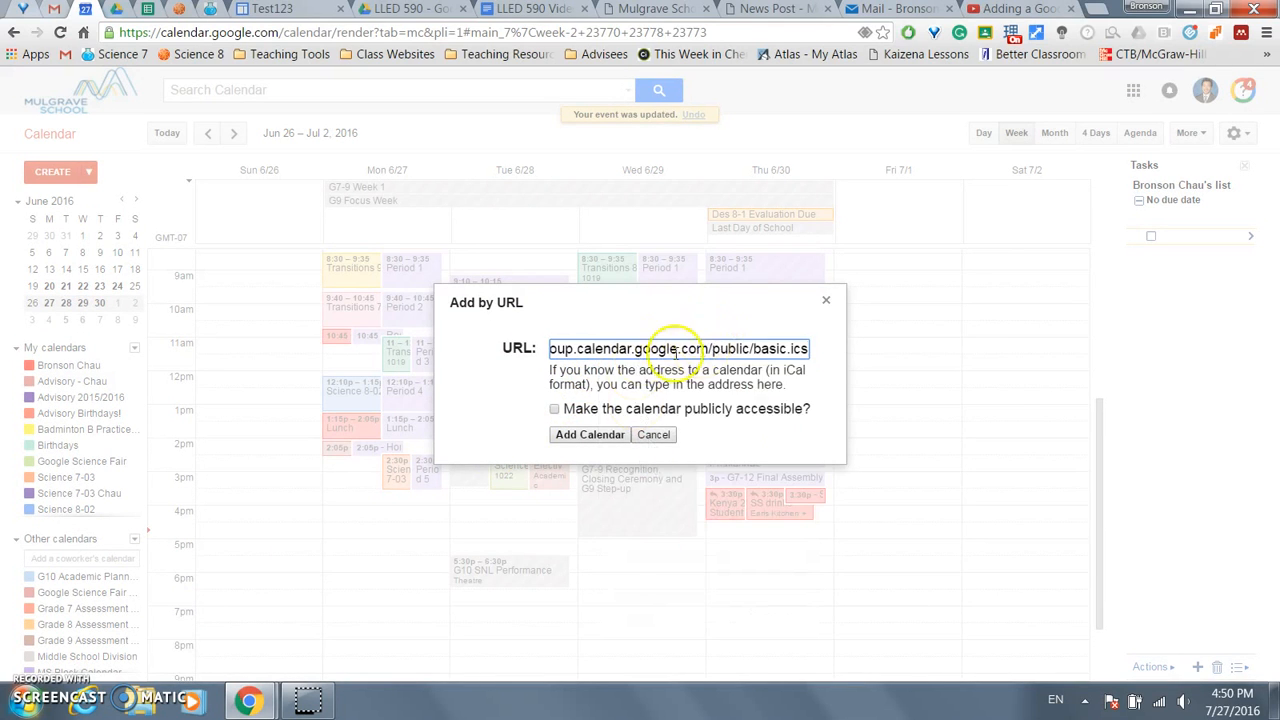
{"action": "left_click", "coordinate": [596, 438]}
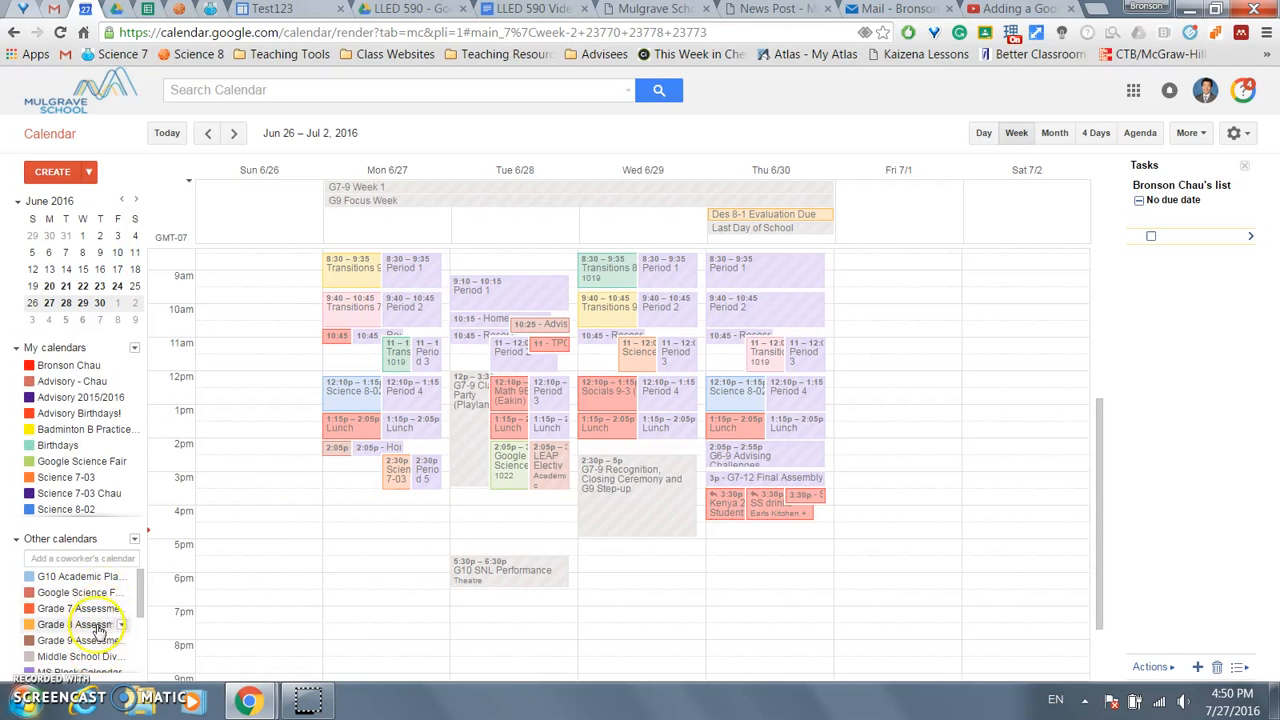
{"action": "left_click", "coordinate": [276, 10]}
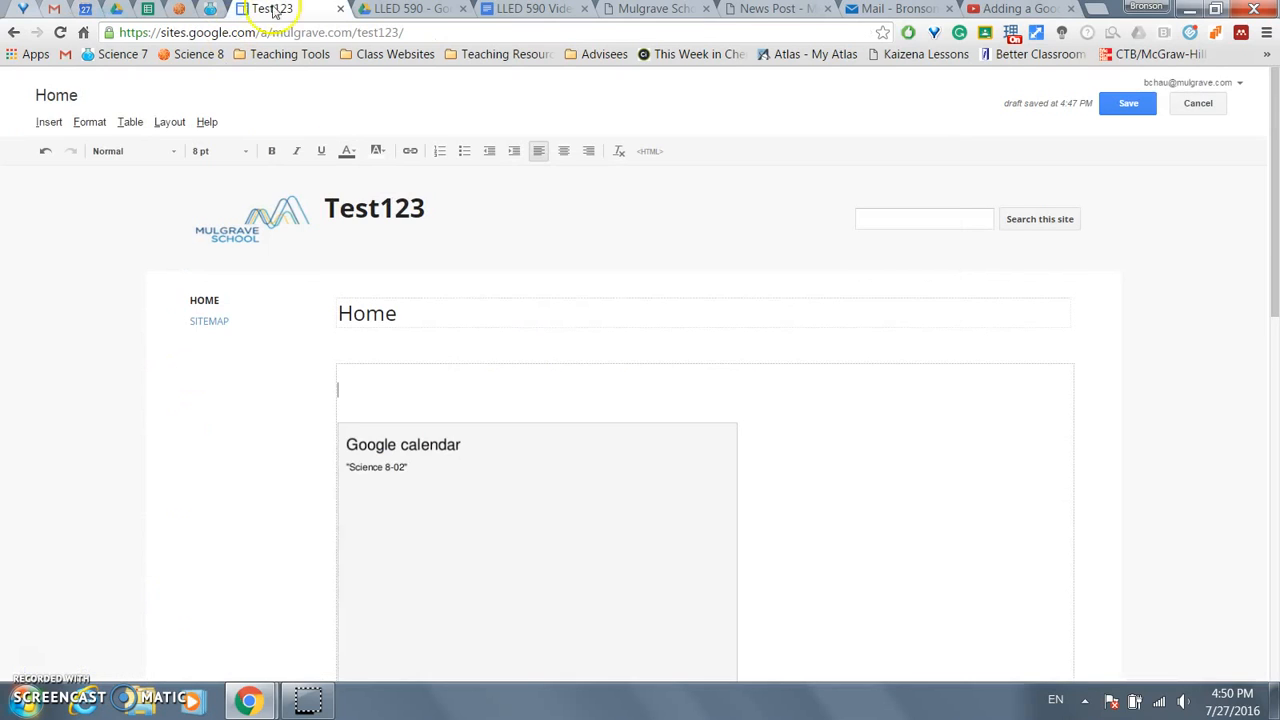
- Embed the Grade 8 Assessment Calendar on the Home page with default display options
{"action": "left_click", "coordinate": [35, 119]}
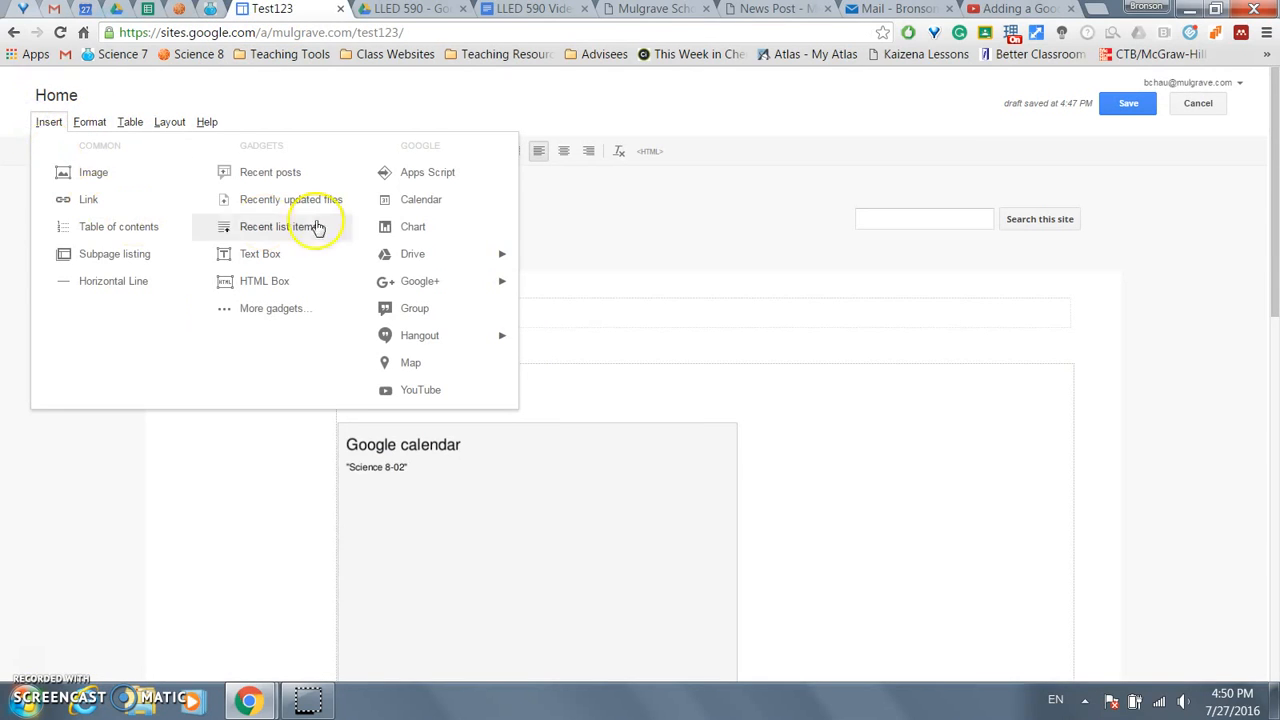
{"action": "left_click", "coordinate": [413, 203]}
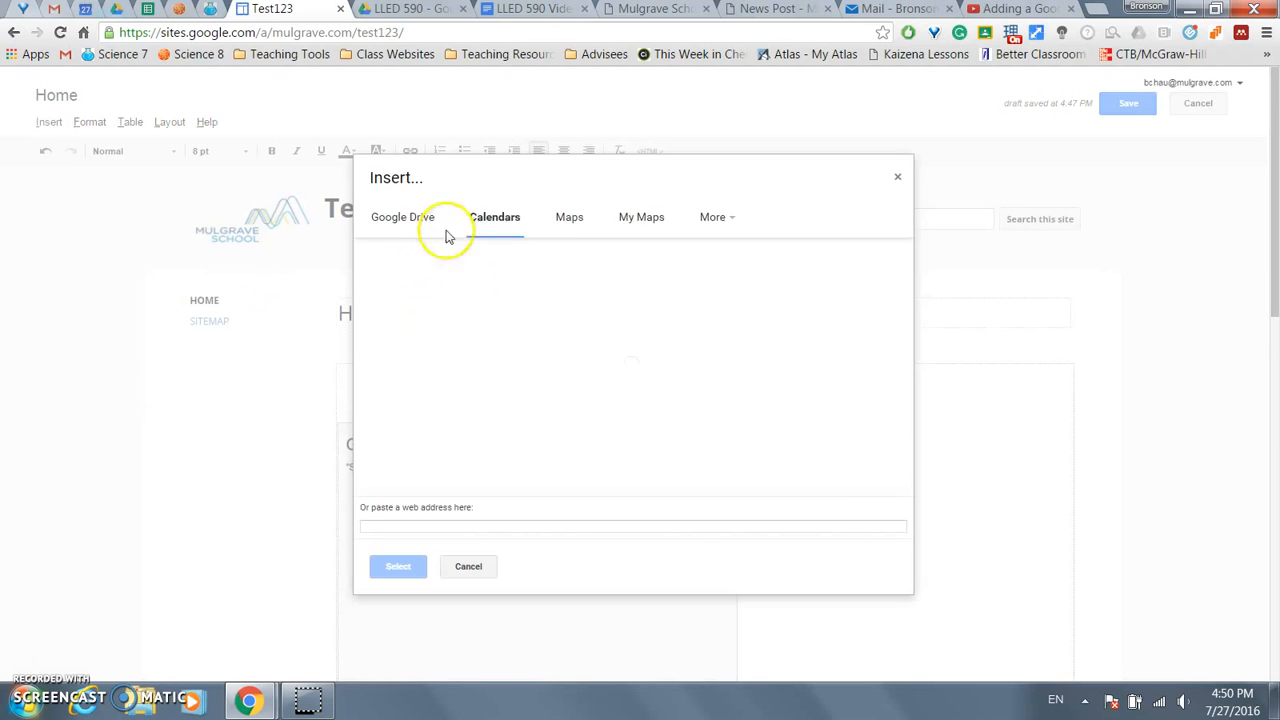
{"action": "scroll", "coordinate": [527, 352], "scroll_direction": "down", "scroll_amount": 4}
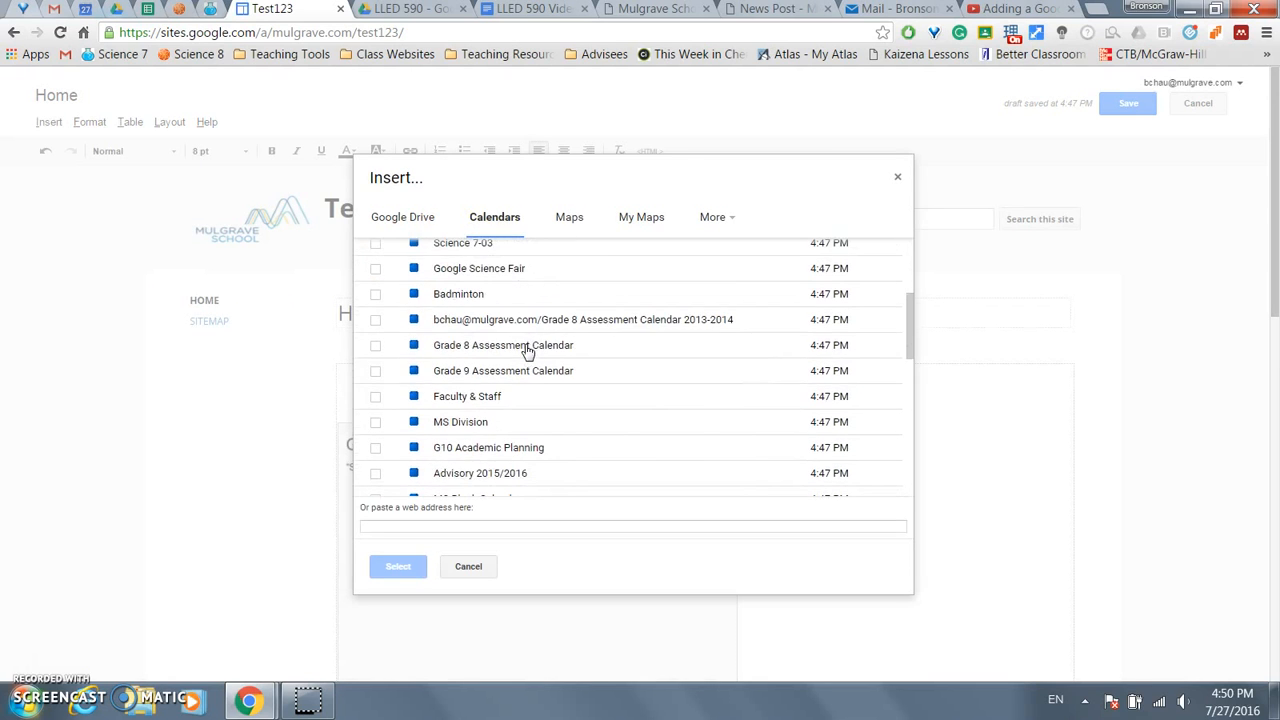
{"action": "left_click", "coordinate": [376, 345]}
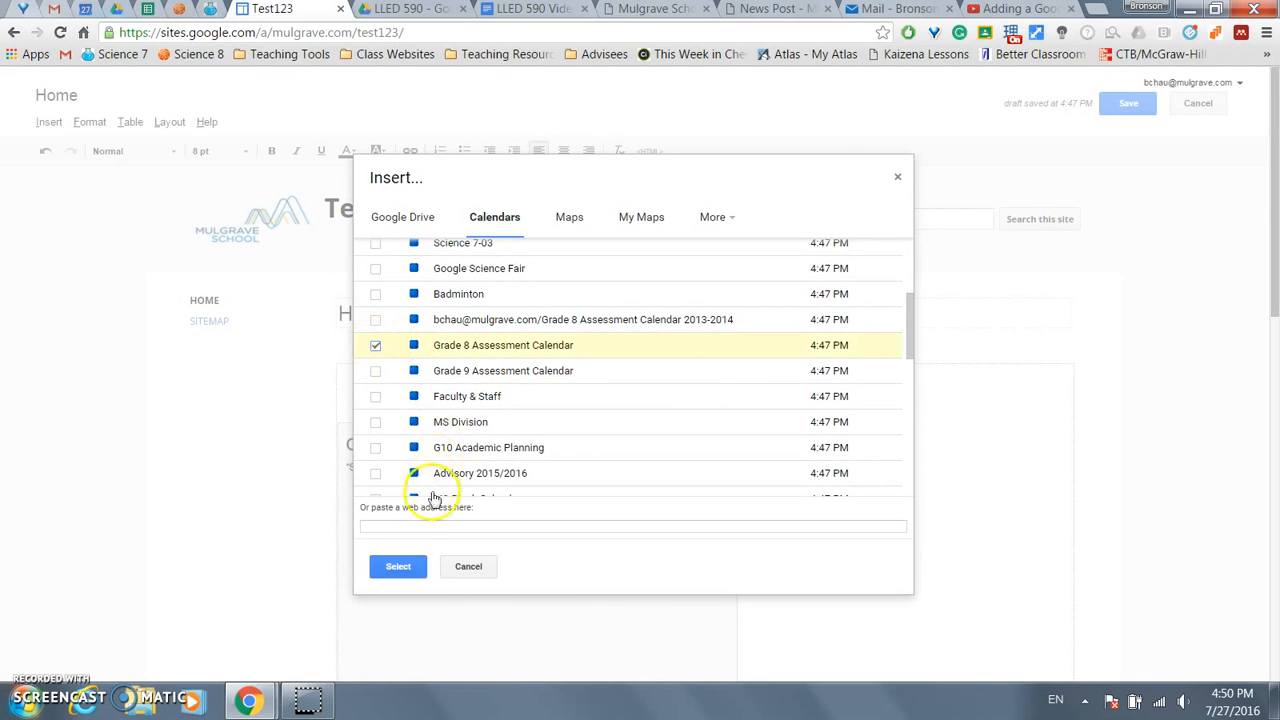
{"action": "left_click", "coordinate": [398, 566]}
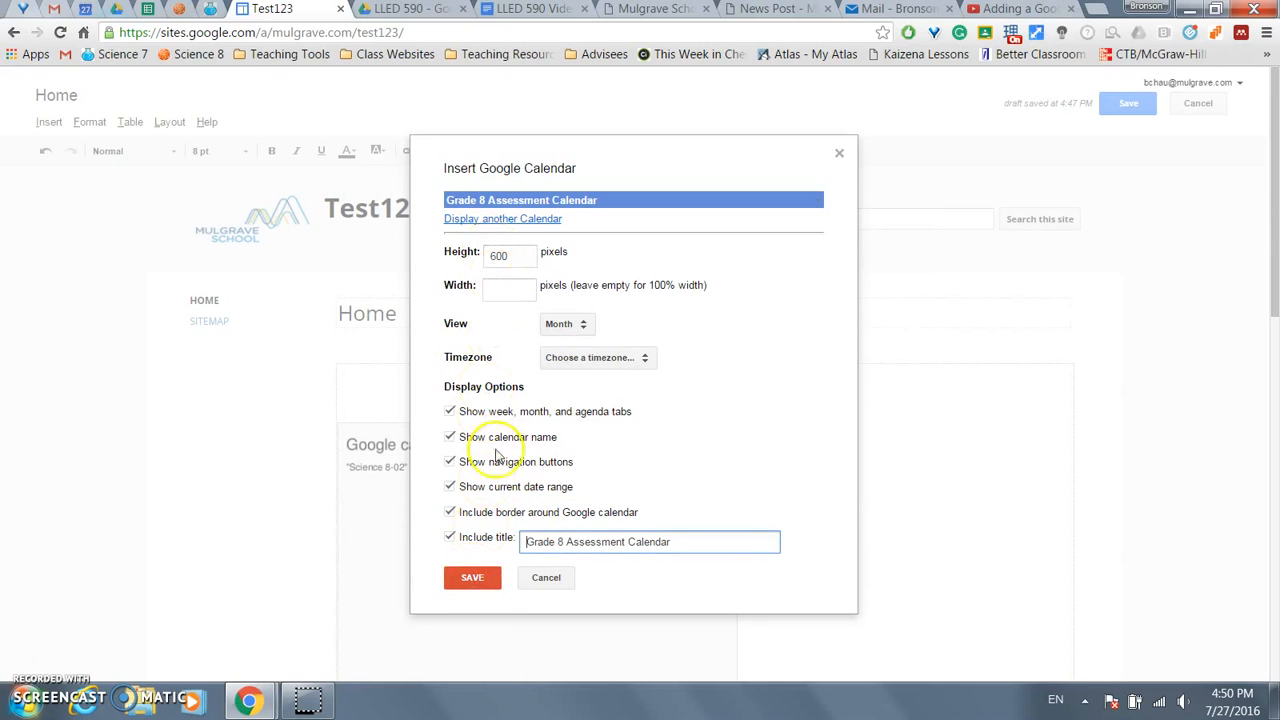
{"action": "left_click", "coordinate": [469, 572]}
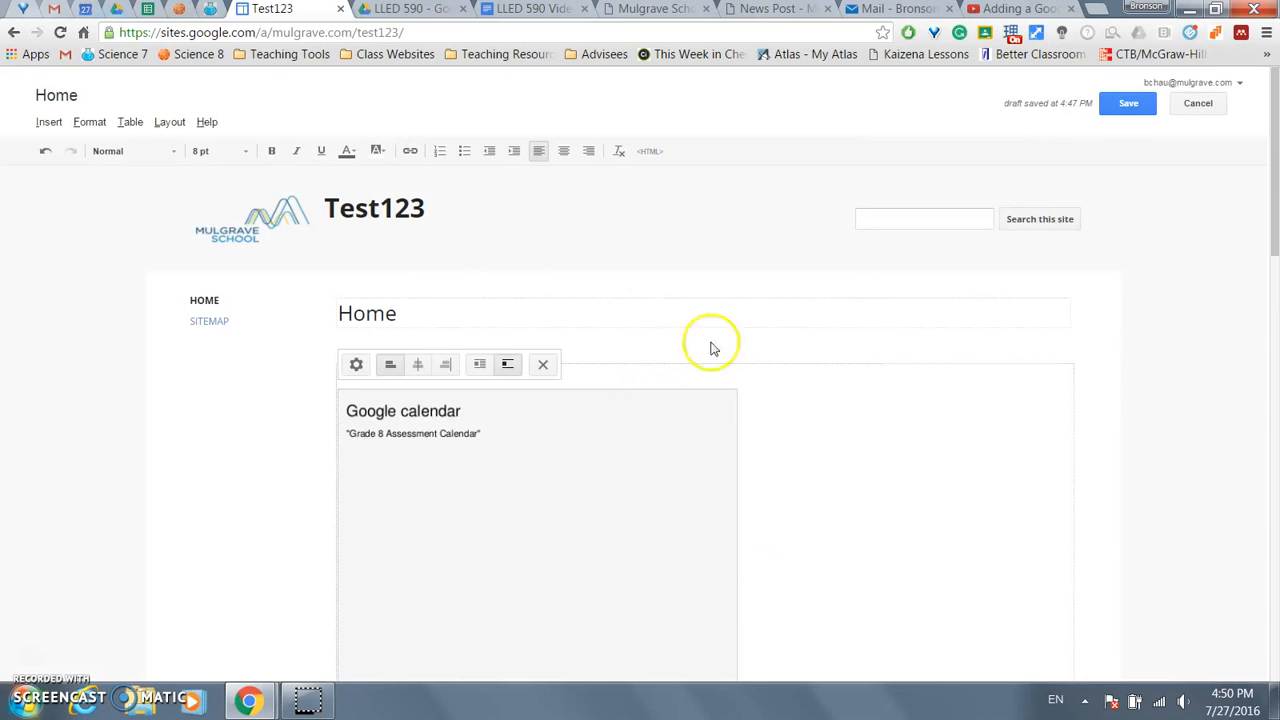
- Save the Home page and page the Grade 8 Assessment Calendar back to June and May 2016
{"action": "left_click", "coordinate": [1124, 108]}
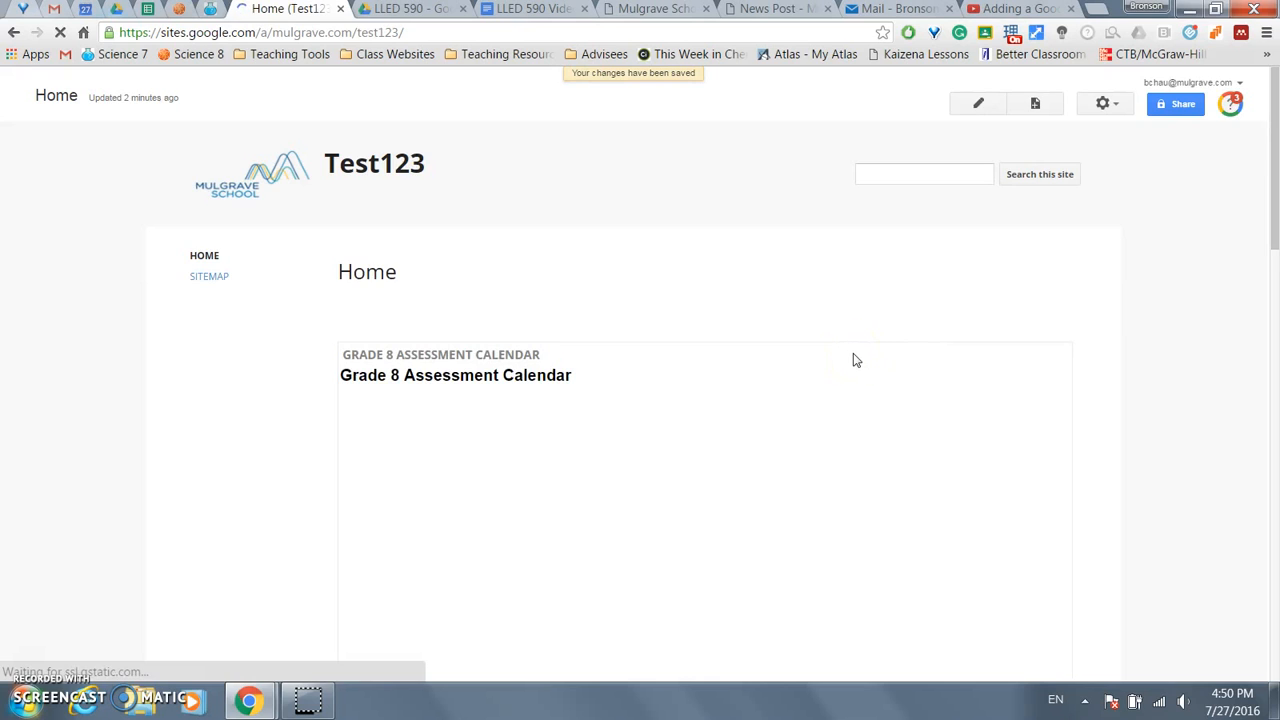
{"action": "scroll", "coordinate": [853, 355], "scroll_direction": "down", "scroll_amount": 1}
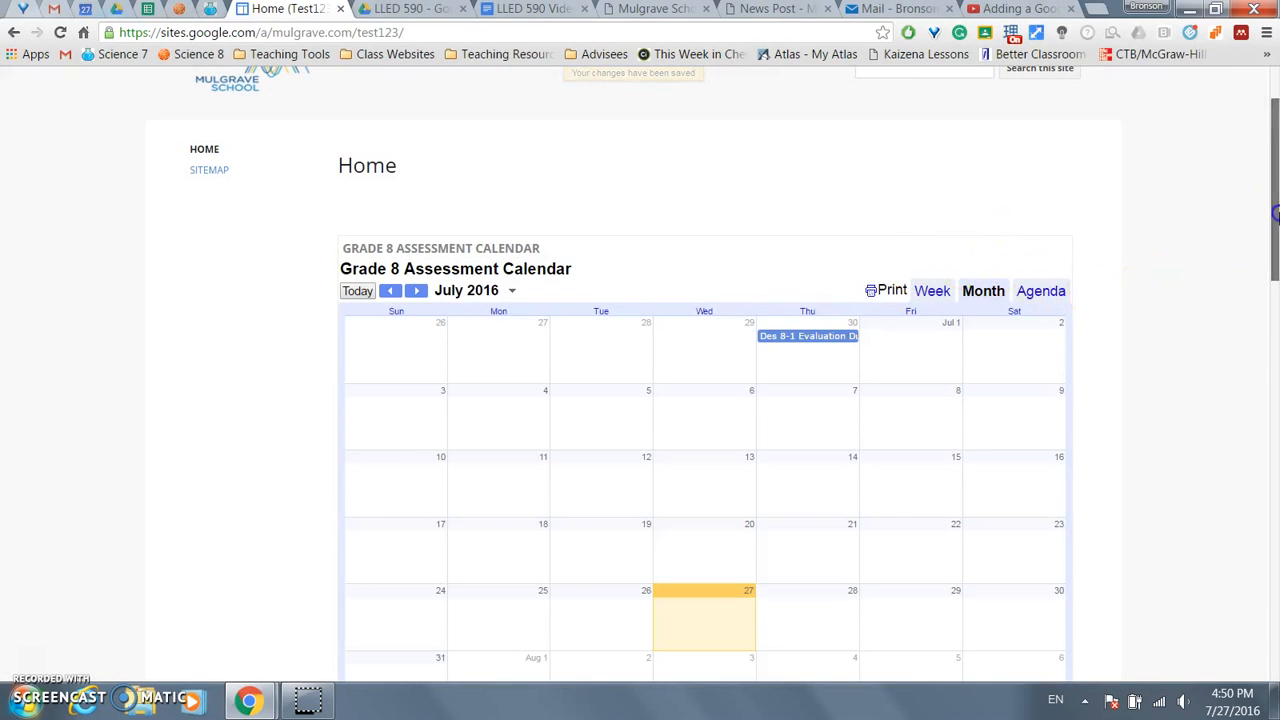
{"action": "scroll", "coordinate": [1175, 253], "scroll_direction": "down", "scroll_amount": 1}
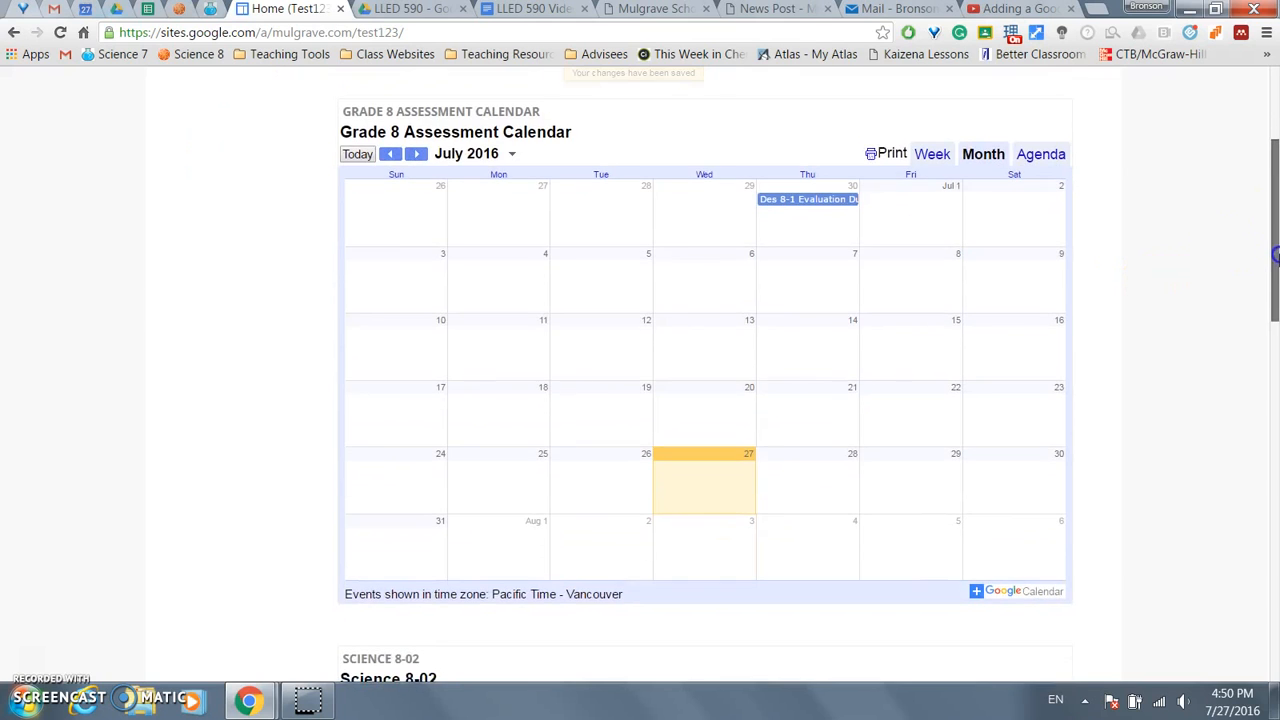
{"action": "left_click", "coordinate": [392, 155]}
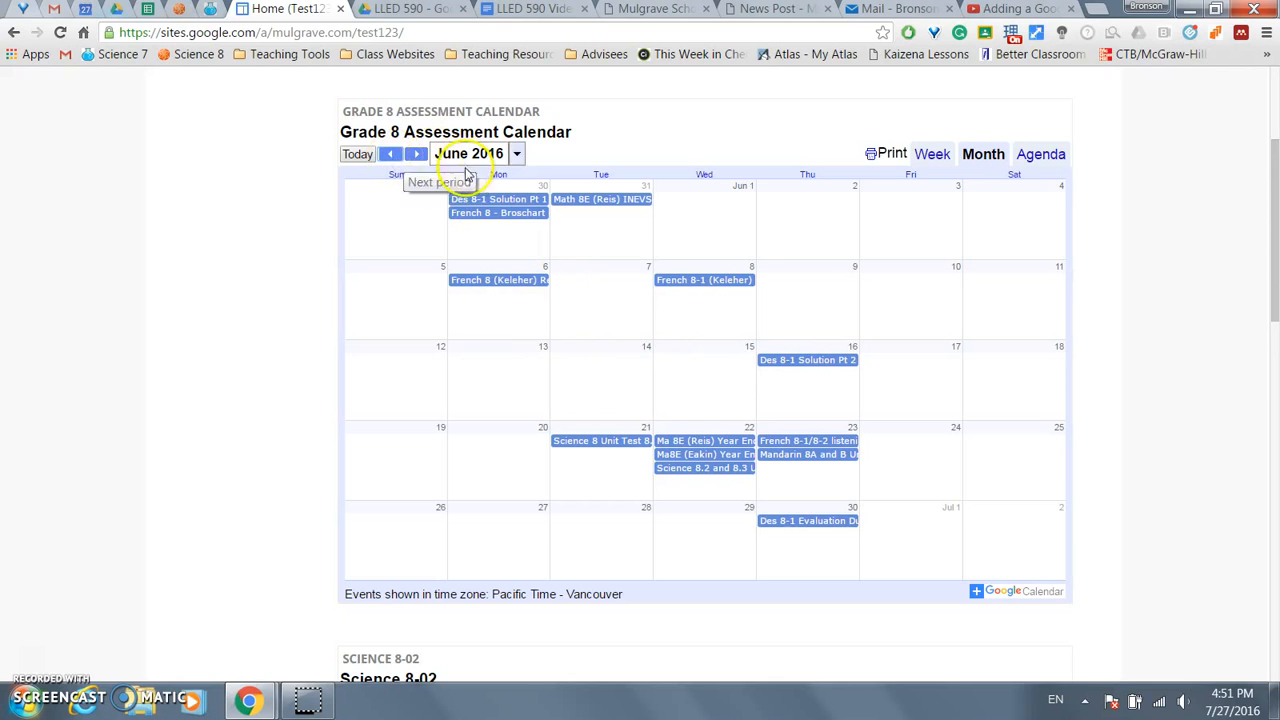
{"action": "left_click", "coordinate": [388, 155]}
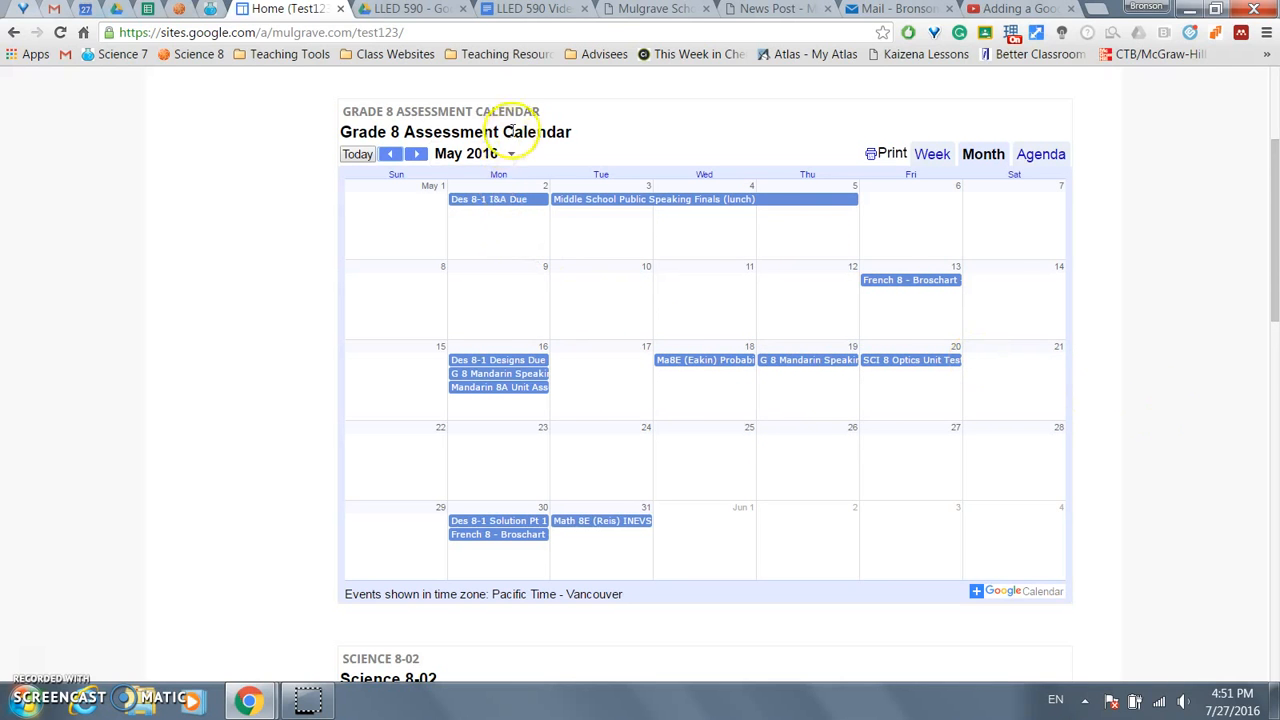
{"action": "scroll", "coordinate": [1124, 284], "scroll_direction": "down", "scroll_amount": 2}
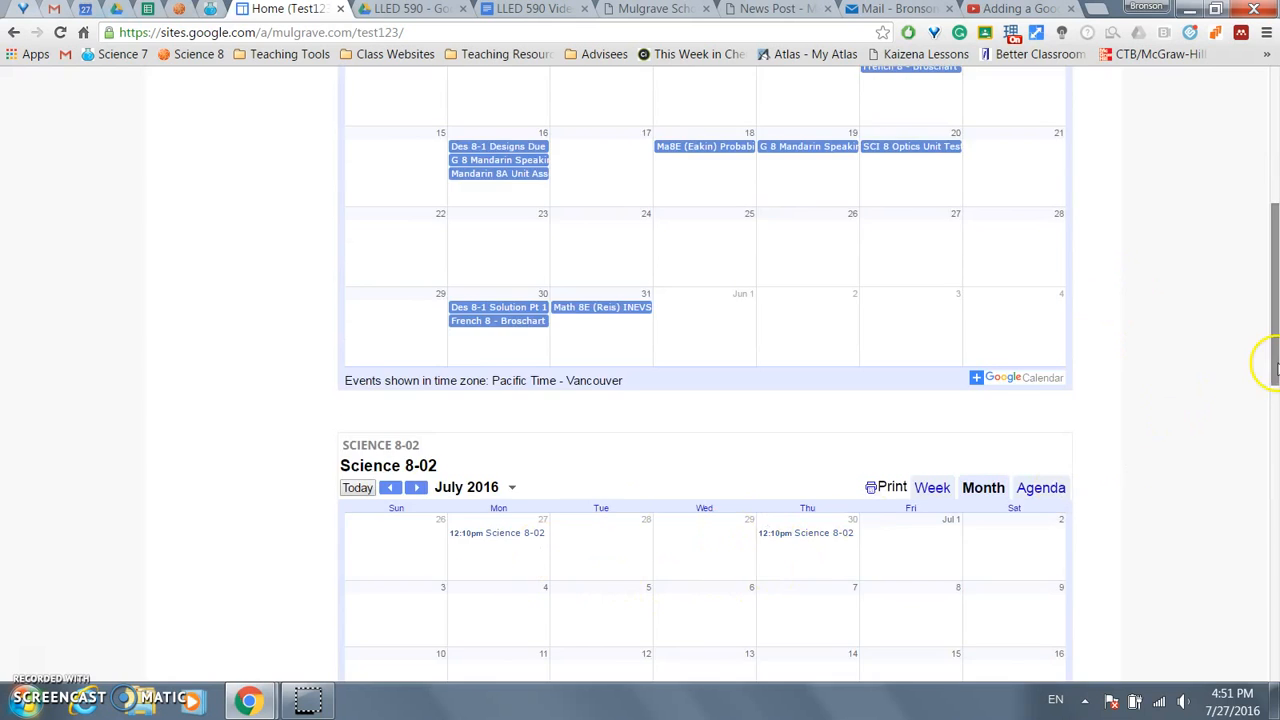
{"action": "scroll", "coordinate": [1270, 364], "scroll_direction": "up", "scroll_amount": 2}
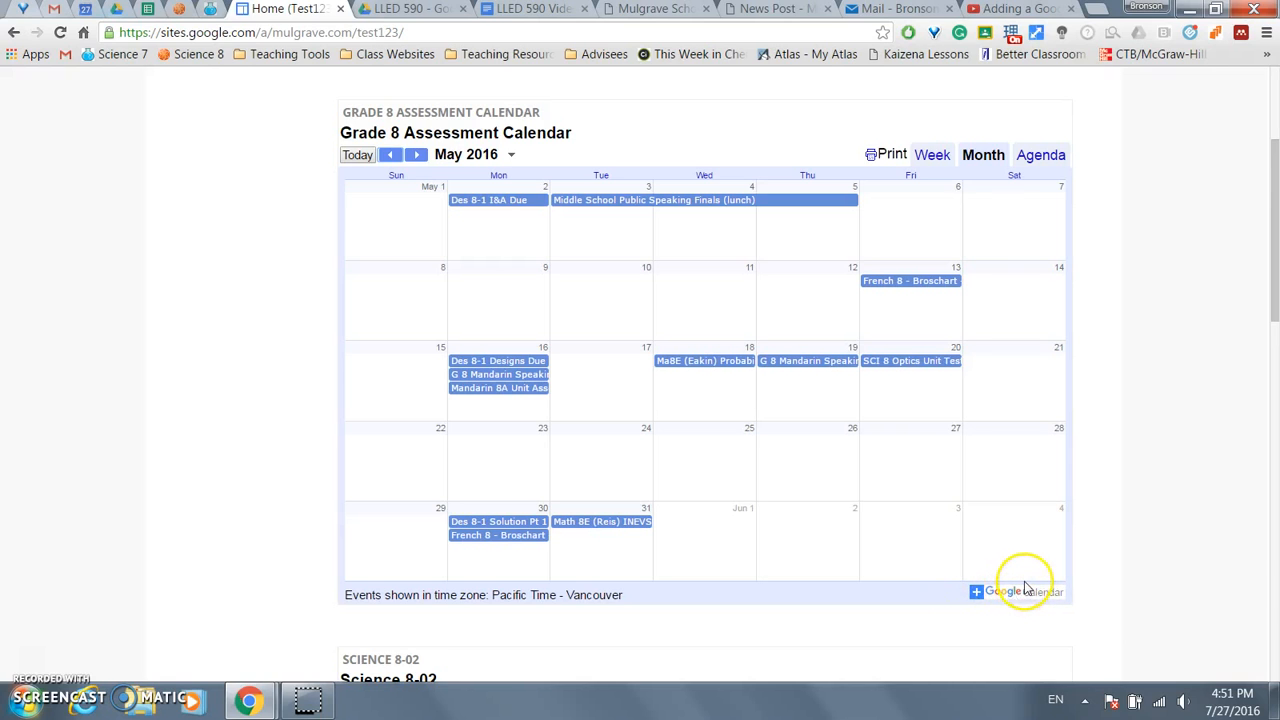
{"action": "left_click", "coordinate": [1210, 513]}
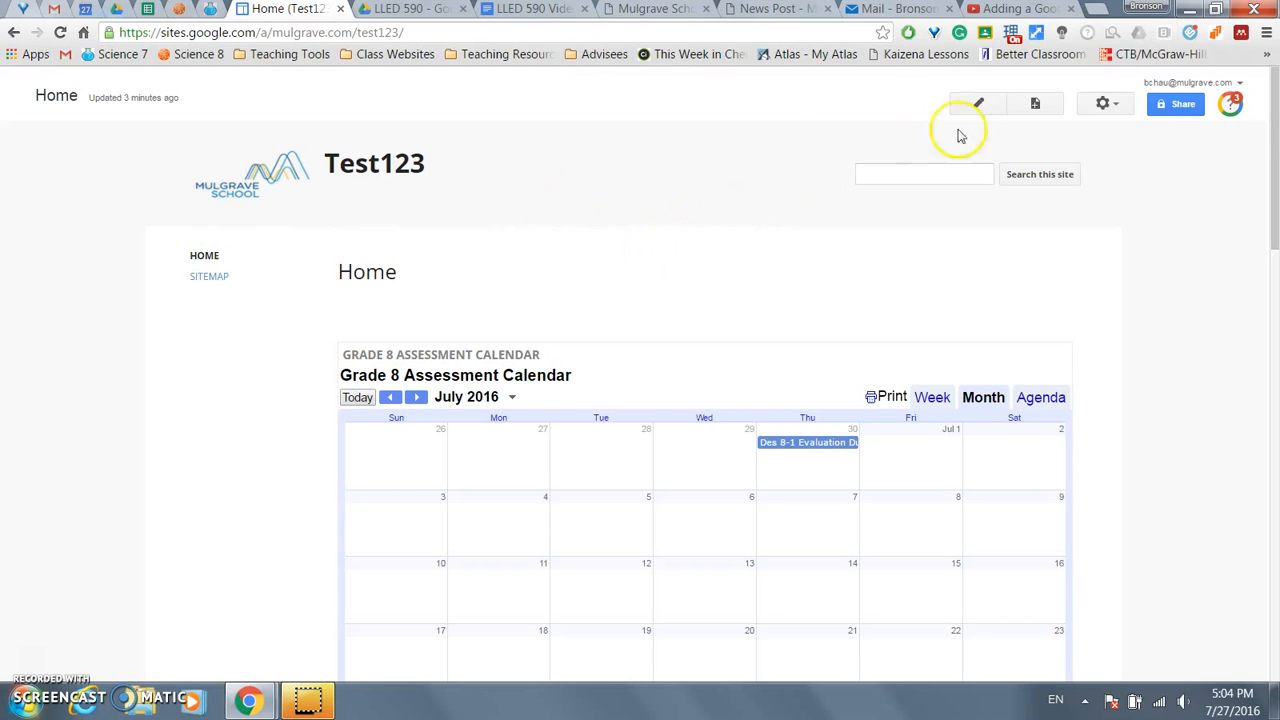
- Change the site layout to horizontal navigation with the sidebar removed
{"action": "left_click", "coordinate": [1102, 106]}
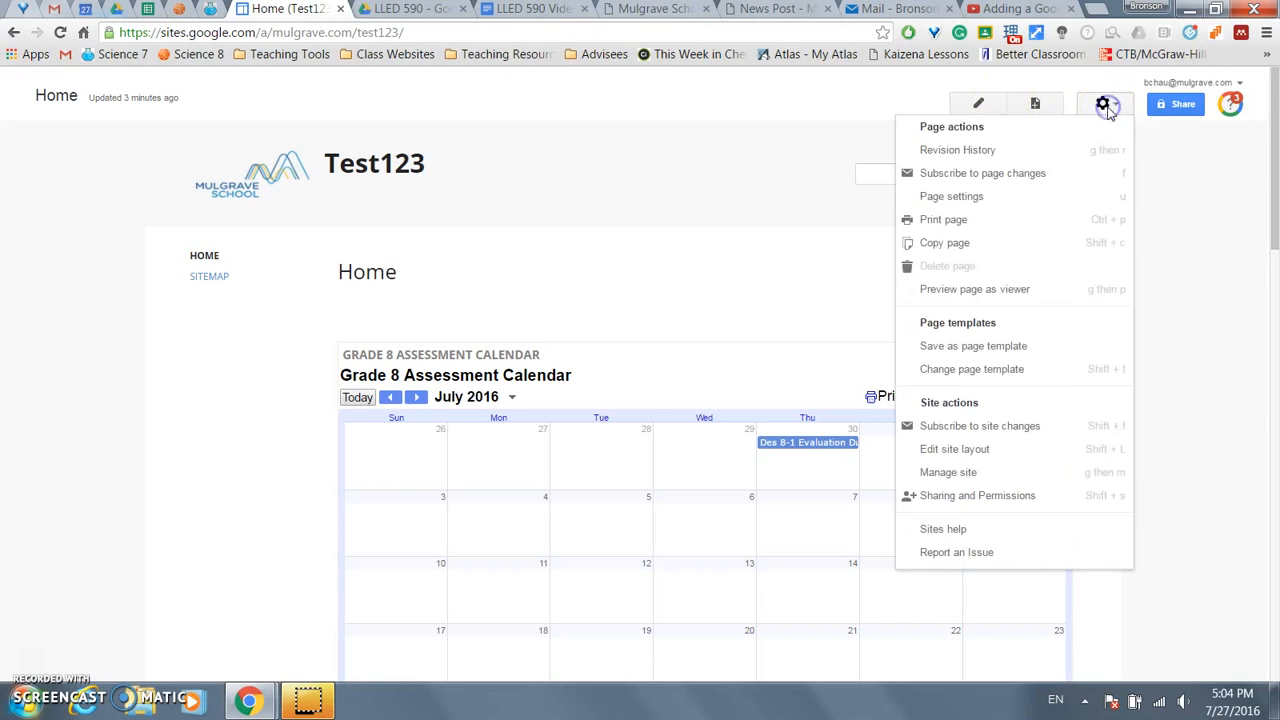
{"action": "left_click", "coordinate": [967, 453]}
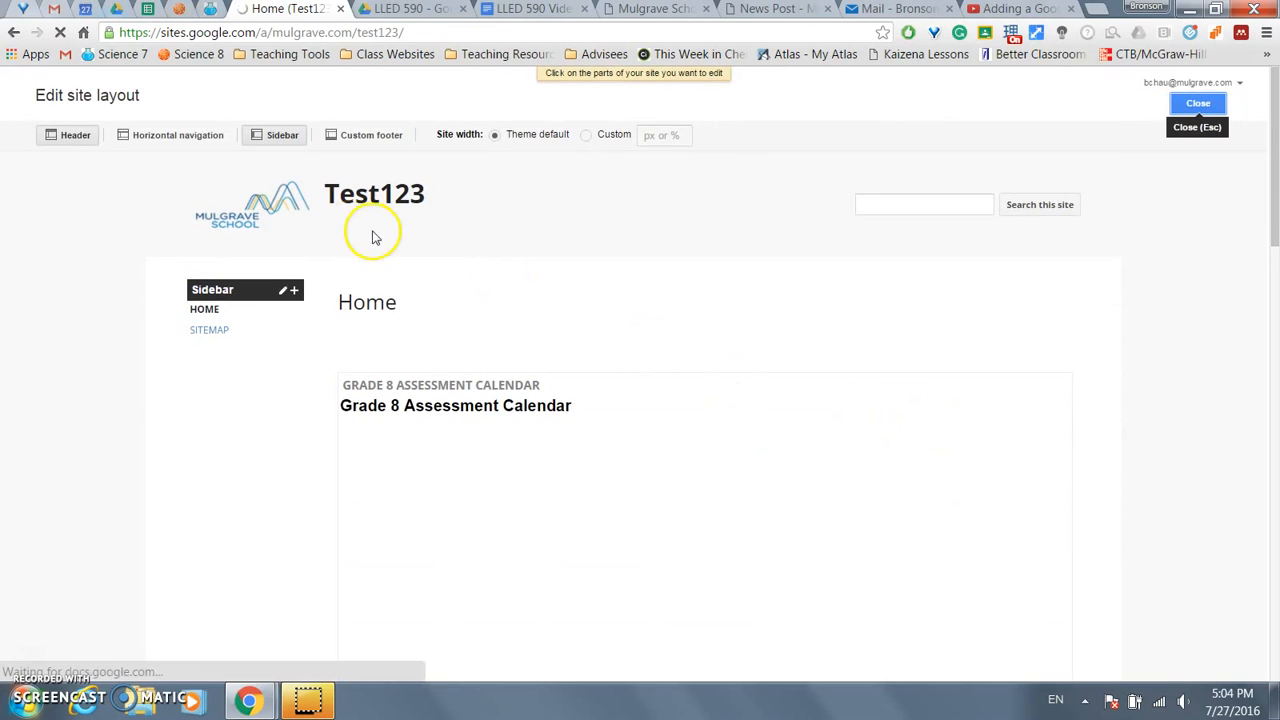
{"action": "left_click", "coordinate": [172, 143]}
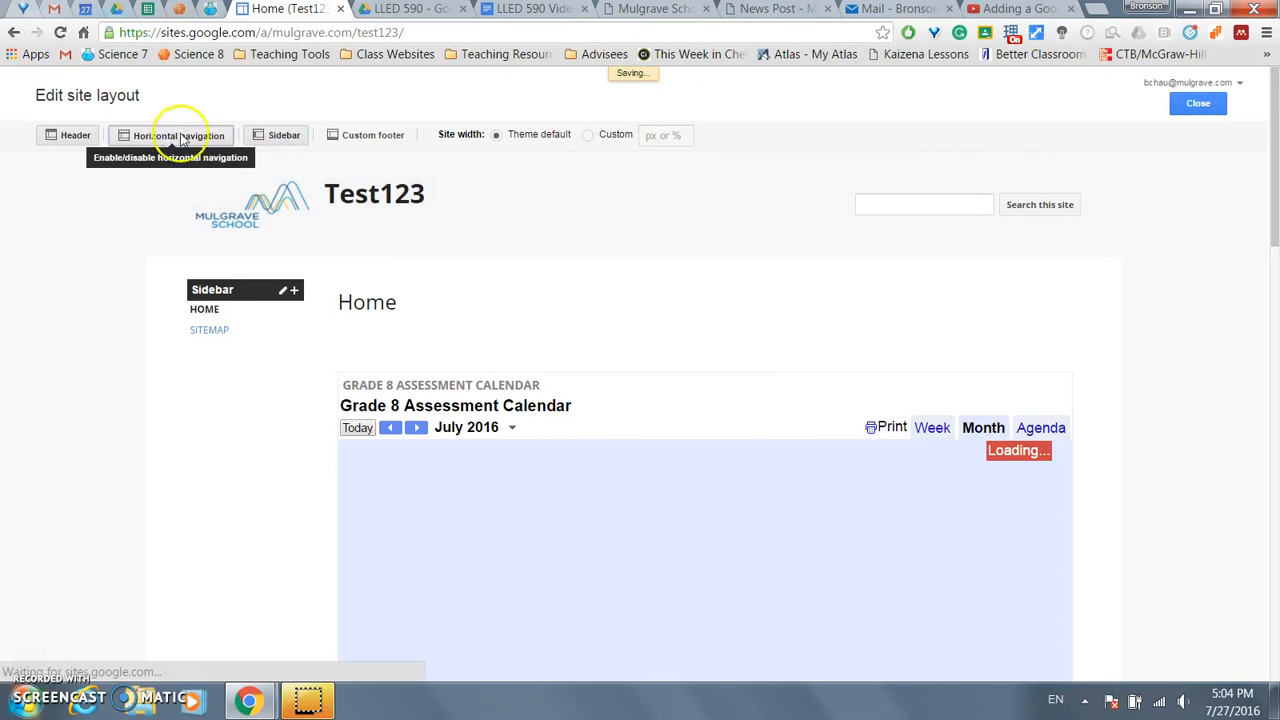
{"action": "left_click", "coordinate": [279, 137]}
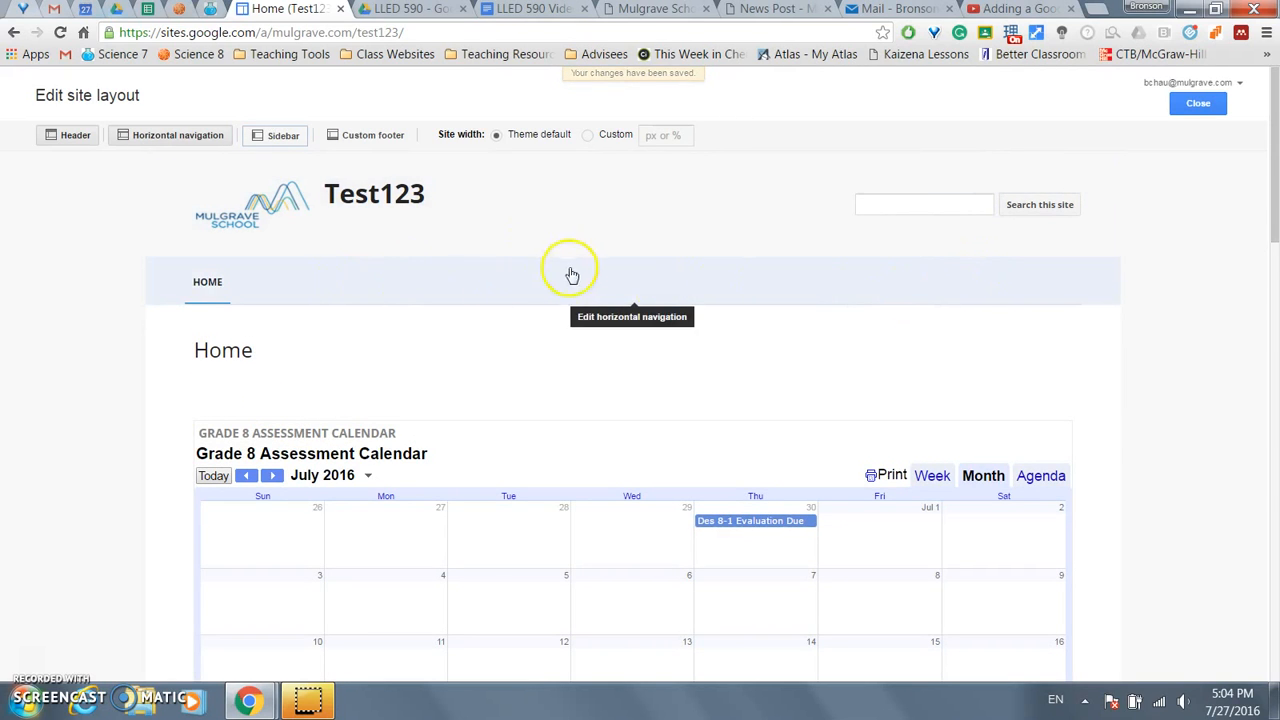
{"action": "left_click", "coordinate": [1197, 104]}
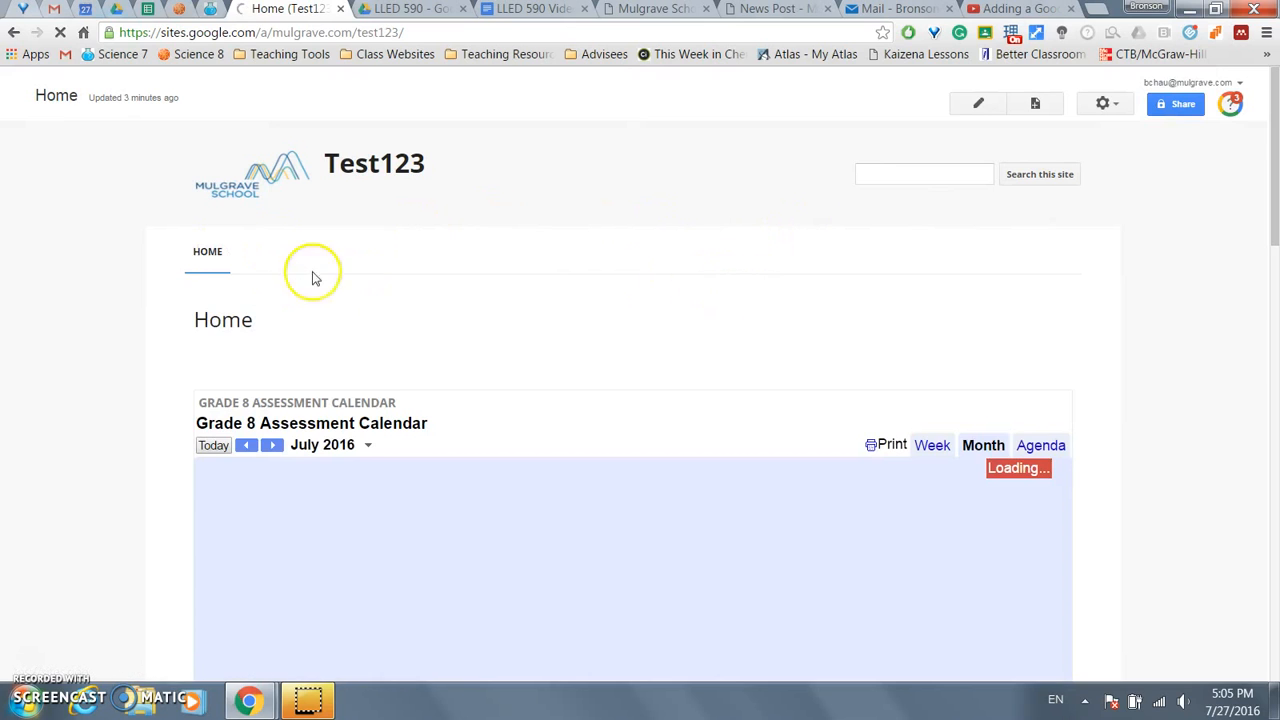
- In the Science 8-02 site, bring up the top navigation bar settings from Edit site layout
{"action": "left_click", "coordinate": [178, 10]}
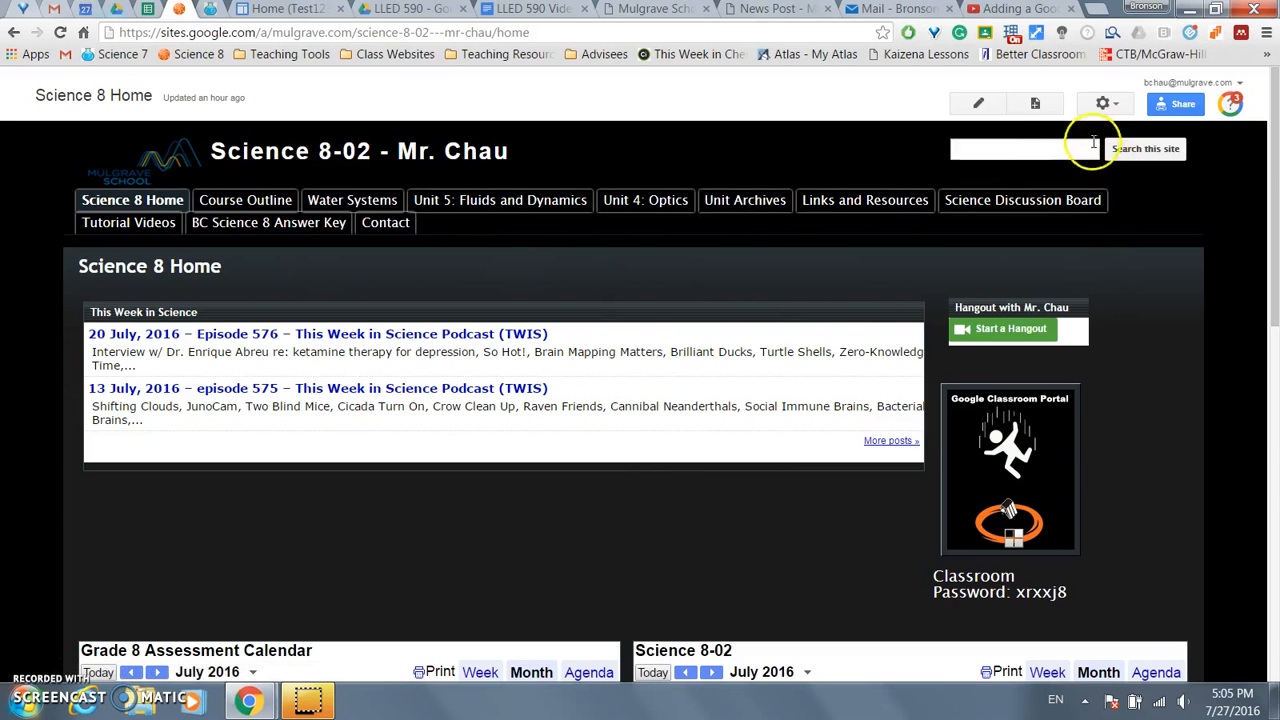
{"action": "left_click", "coordinate": [1104, 103]}
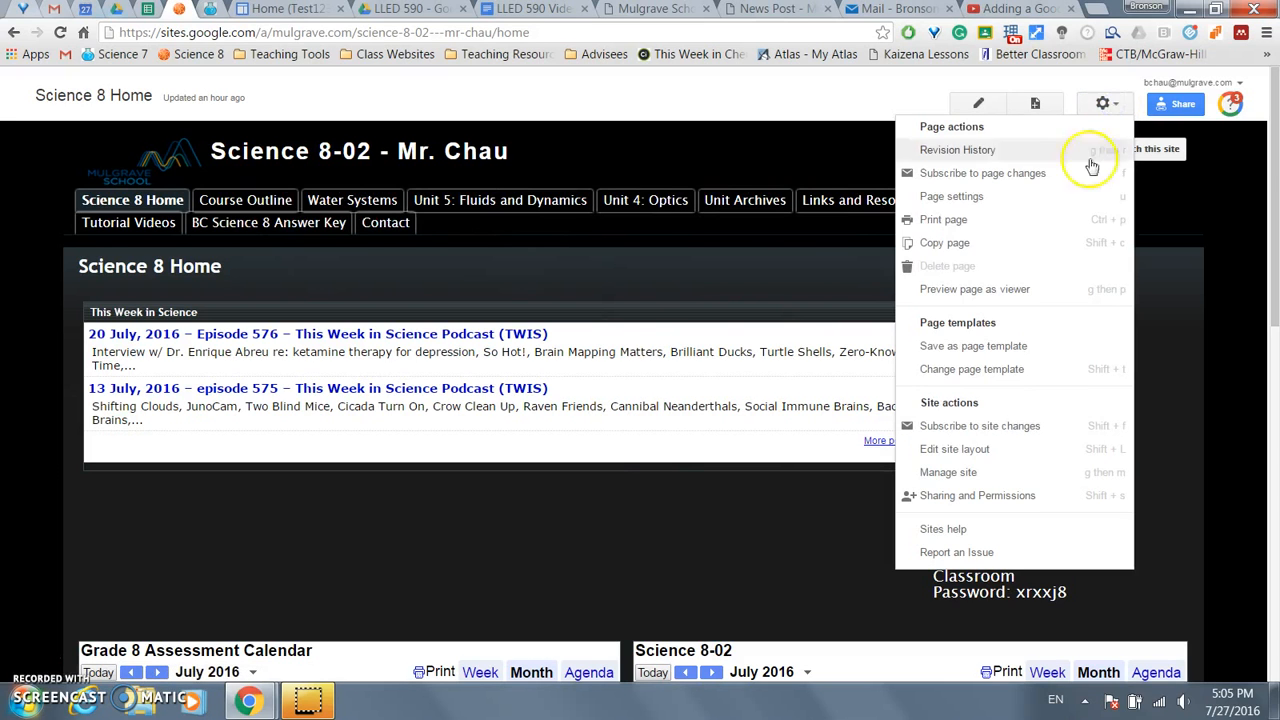
{"action": "left_click", "coordinate": [998, 455]}
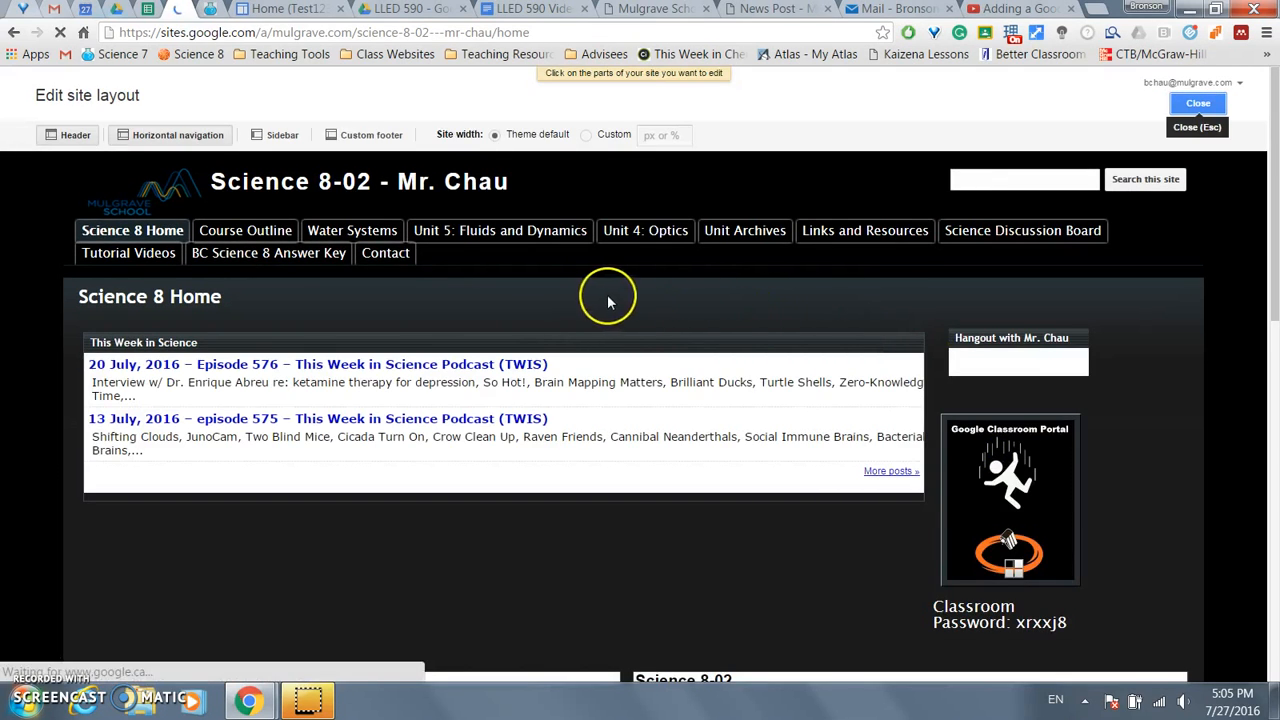
{"action": "left_click", "coordinate": [496, 259]}
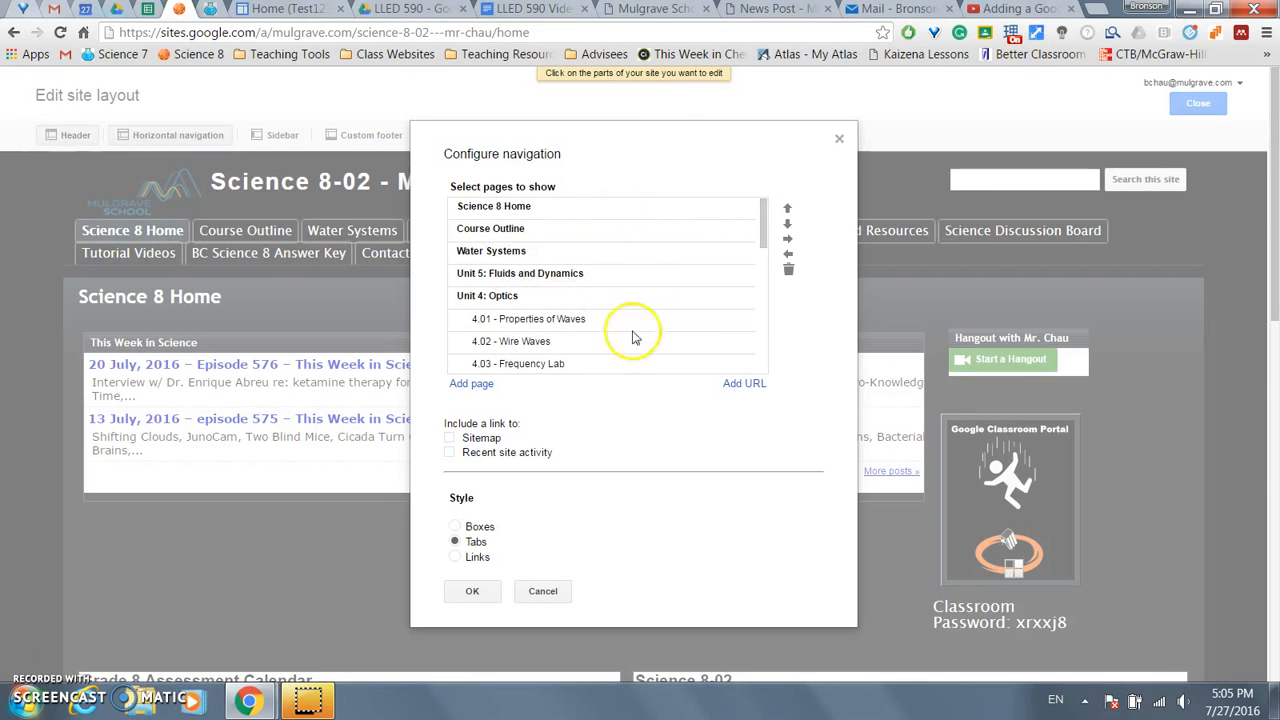
- Try reordering Course Outline and Science 8 Home, then cancel without changes and go to Test123
{"action": "scroll", "coordinate": [547, 276], "scroll_direction": "down", "scroll_amount": 3}
{"action": "scroll", "coordinate": [547, 276], "scroll_direction": "down", "scroll_amount": 5}
{"action": "scroll", "coordinate": [571, 257], "scroll_direction": "up", "scroll_amount": 10}
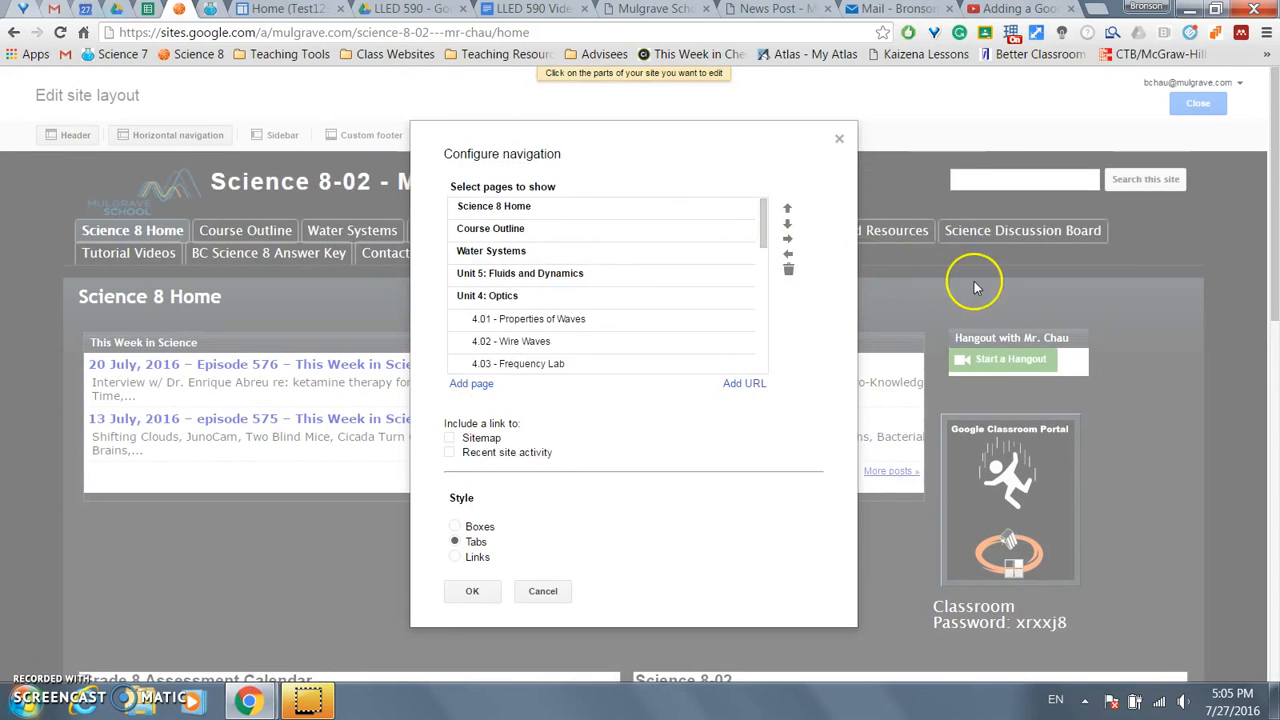
{"action": "left_click", "coordinate": [551, 210]}
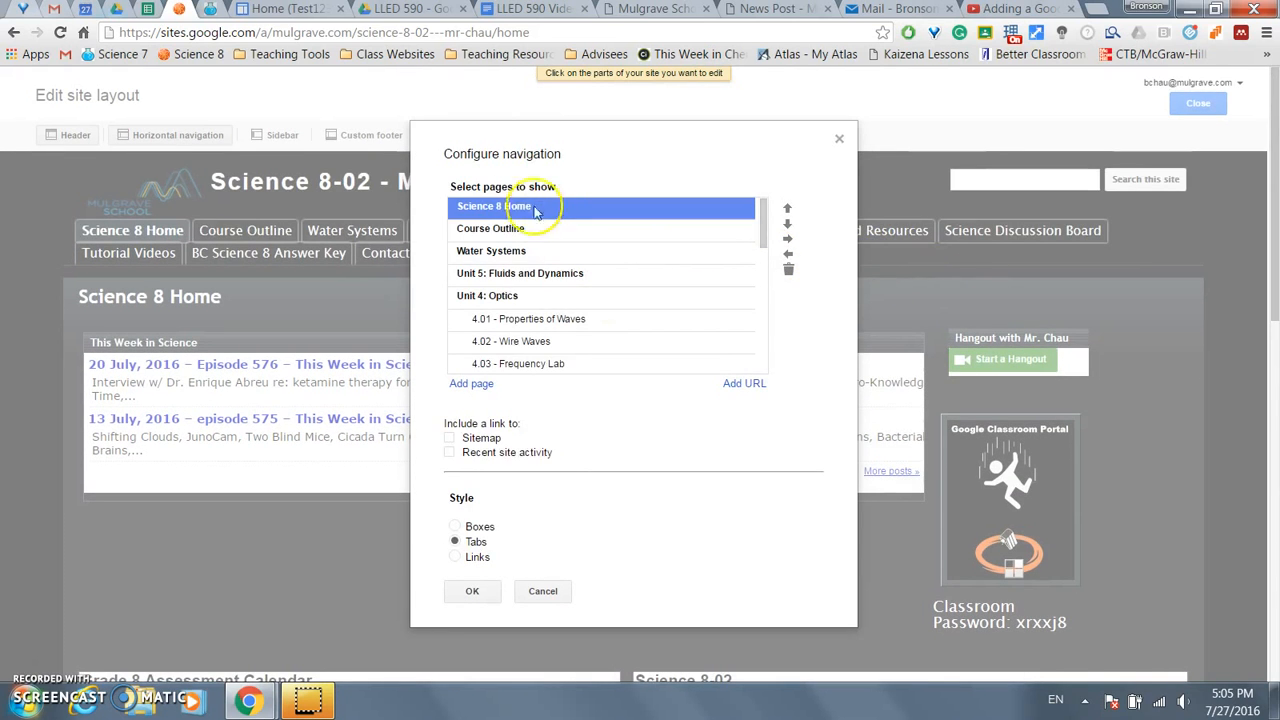
{"action": "left_click", "coordinate": [536, 231]}
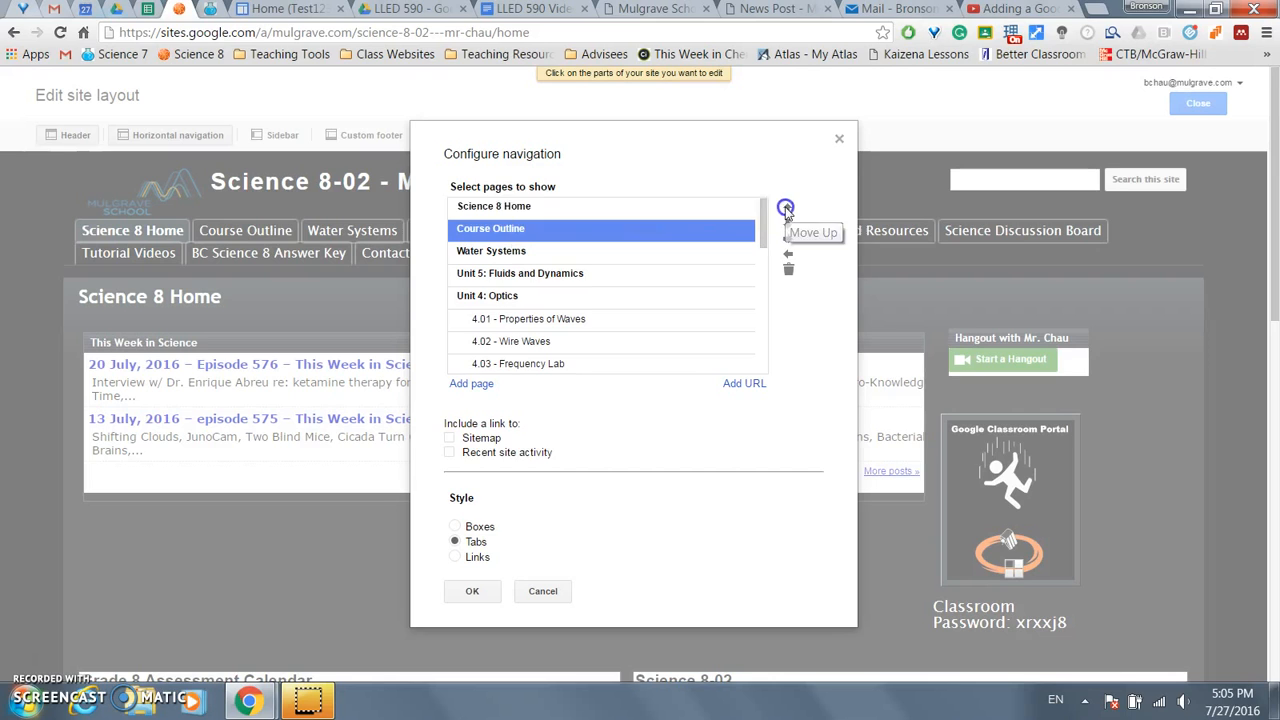
{"action": "left_click", "coordinate": [786, 210]}
{"action": "left_click", "coordinate": [786, 224]}
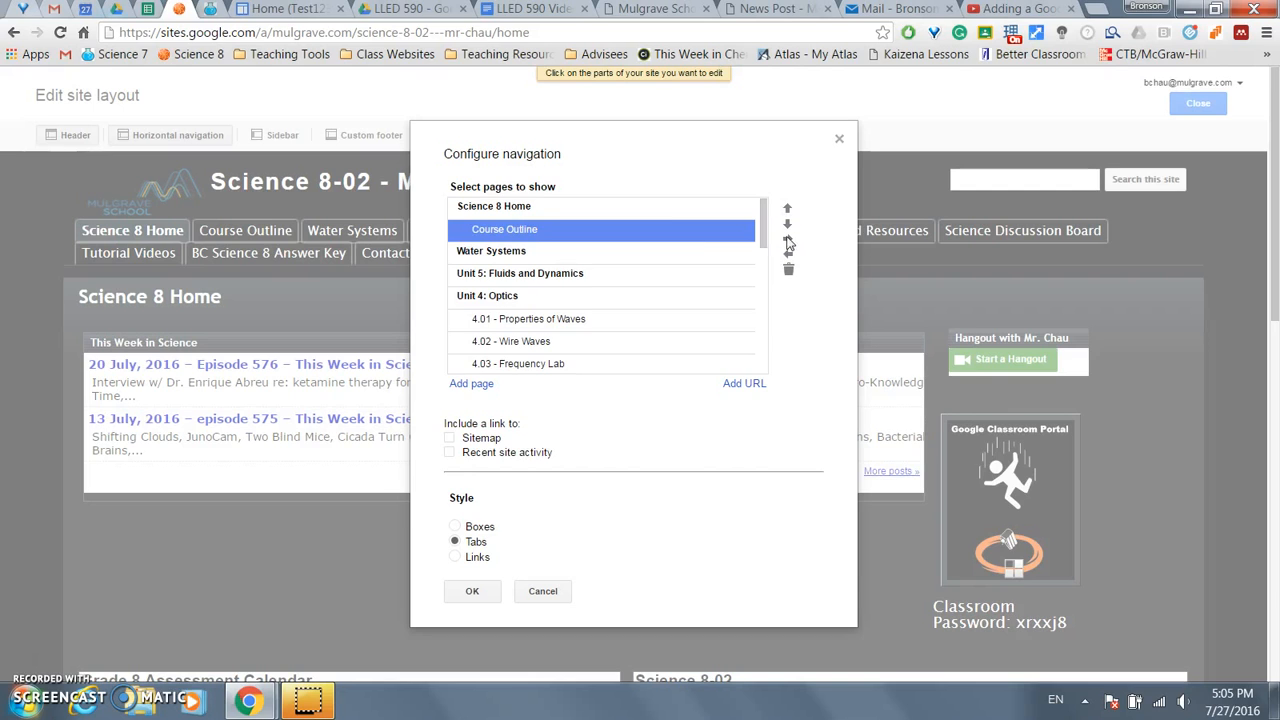
{"action": "left_click", "coordinate": [680, 232]}
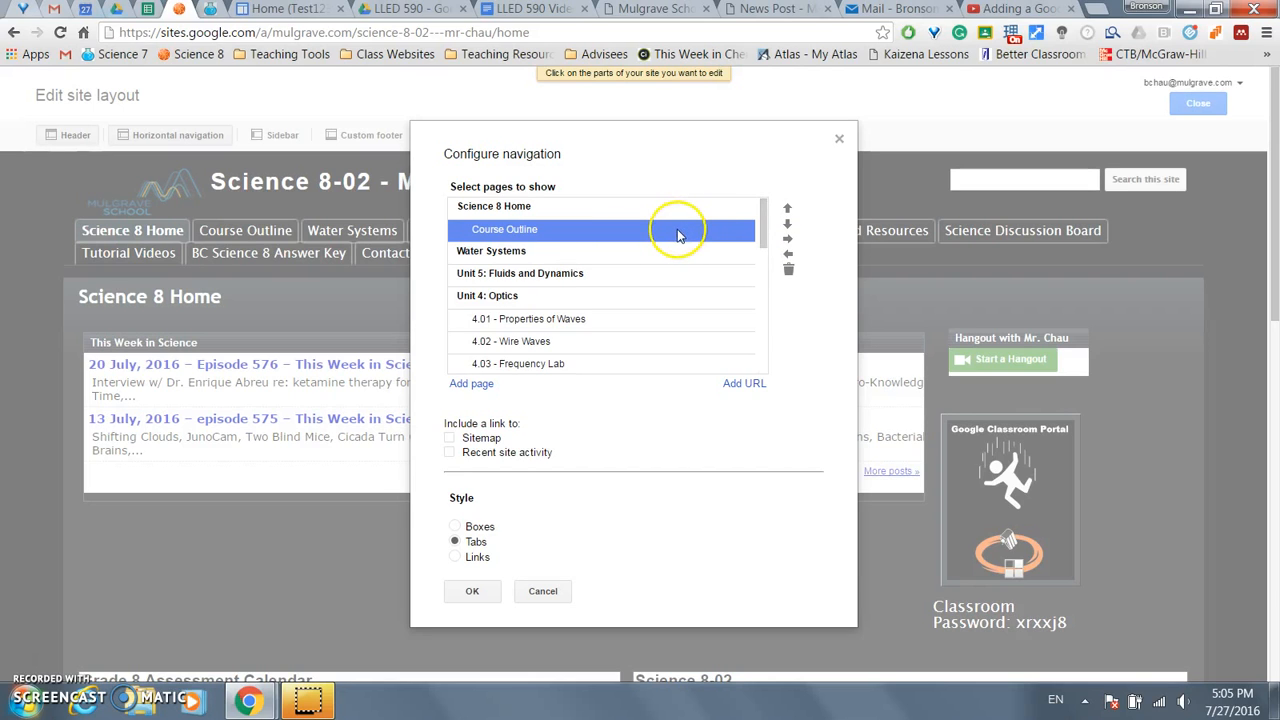
{"action": "left_click", "coordinate": [789, 256]}
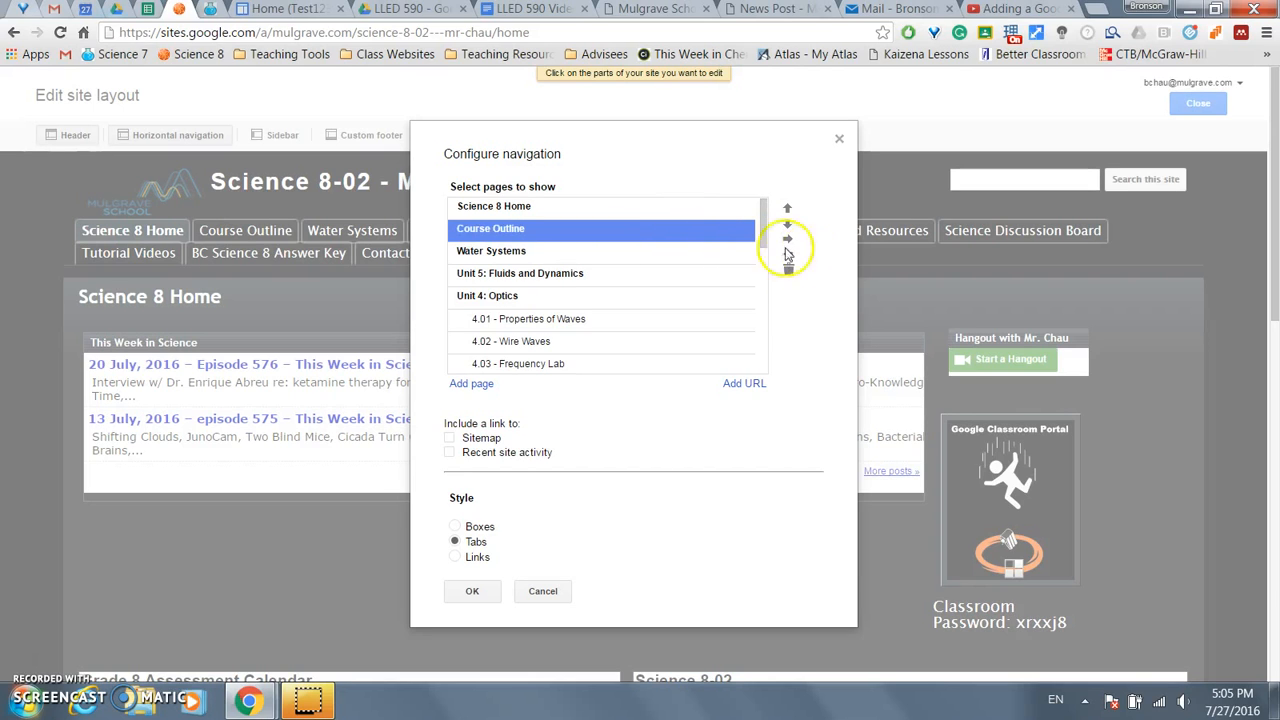
{"action": "left_click", "coordinate": [545, 592]}
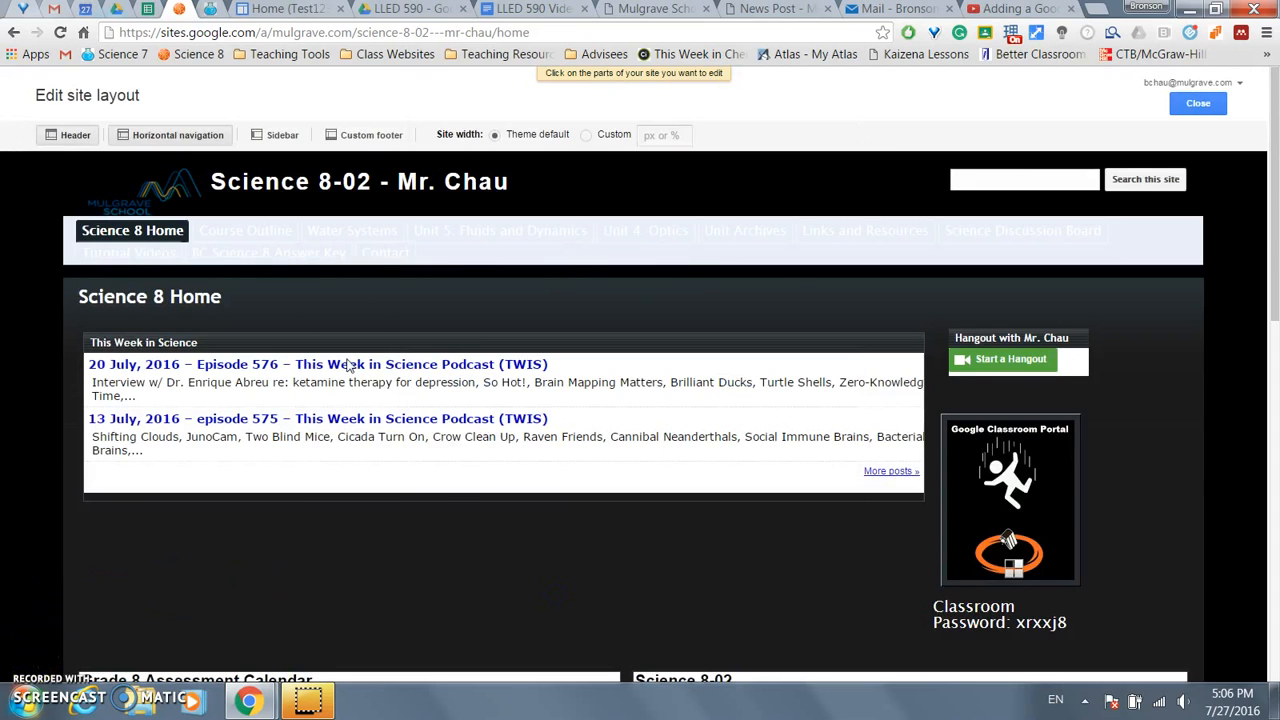
{"action": "left_click", "coordinate": [296, 9]}
- Edit the Test123 Home page, adding a line above the calendar gadget and applying Three column layout
{"action": "left_click", "coordinate": [963, 113]}
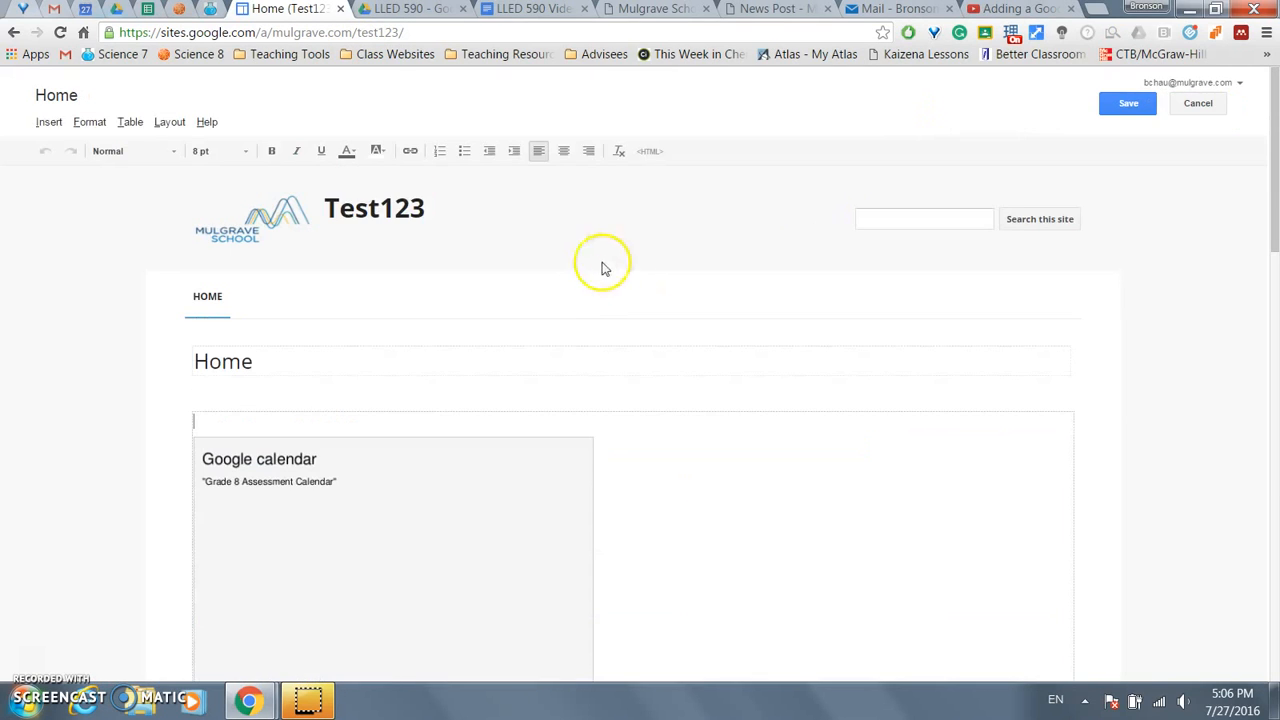
{"action": "left_click", "coordinate": [349, 414]}
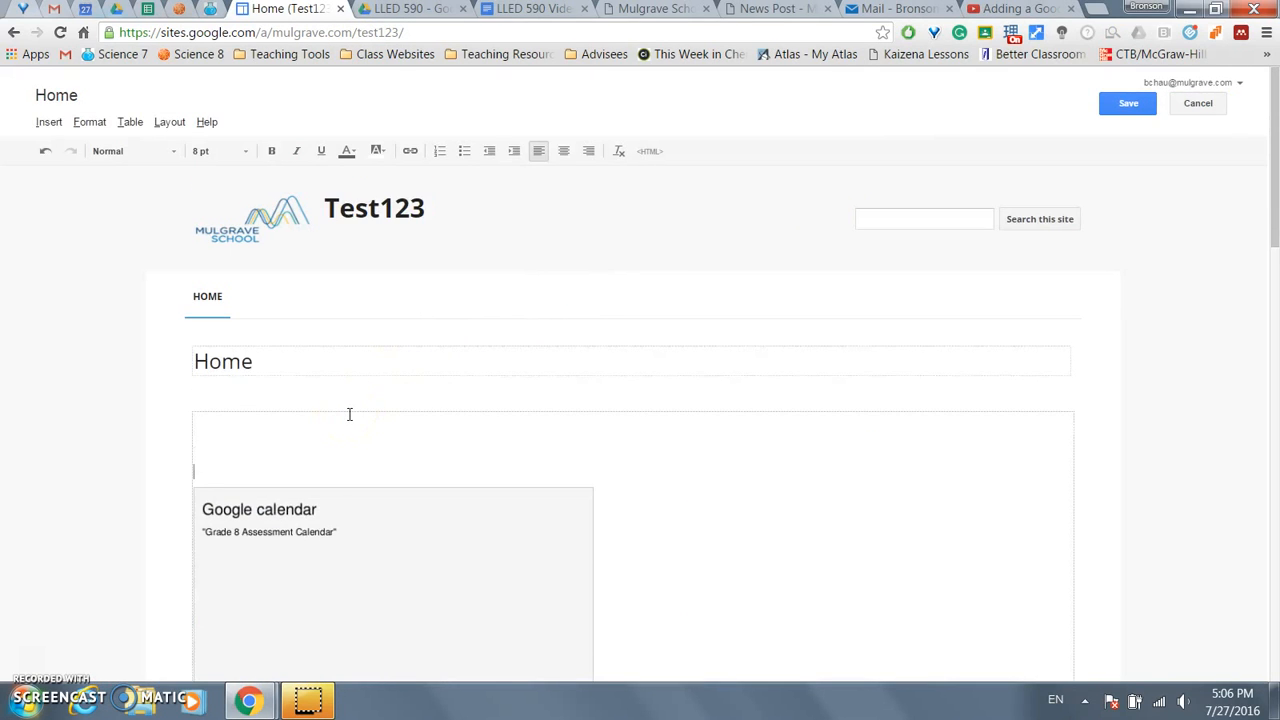
{"action": "left_click", "coordinate": [156, 122]}
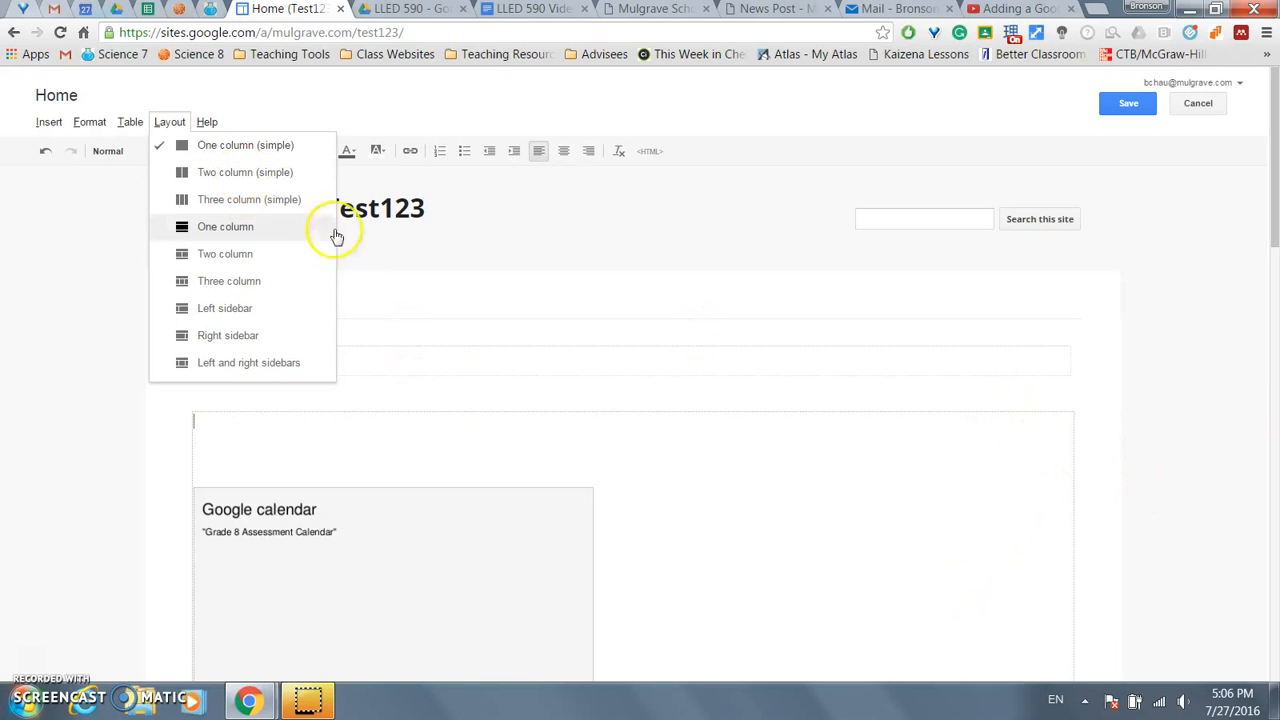
{"action": "left_click", "coordinate": [290, 172]}
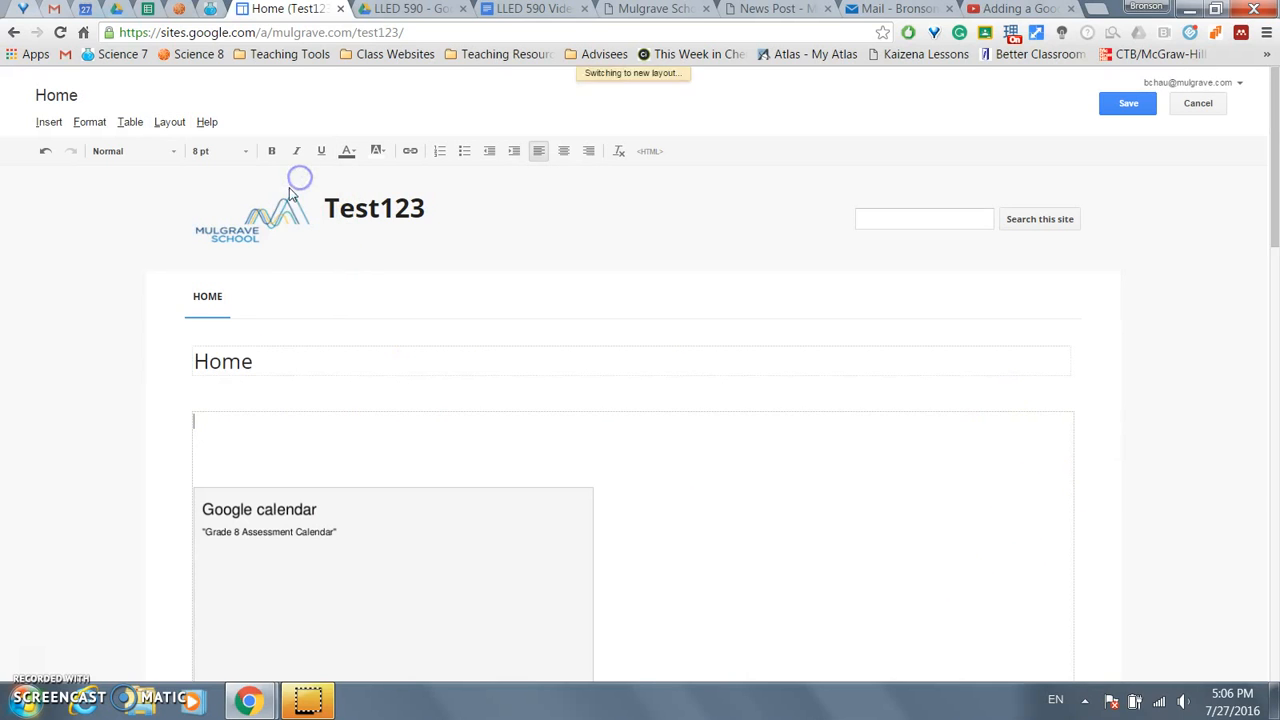
{"action": "left_click", "coordinate": [168, 124]}
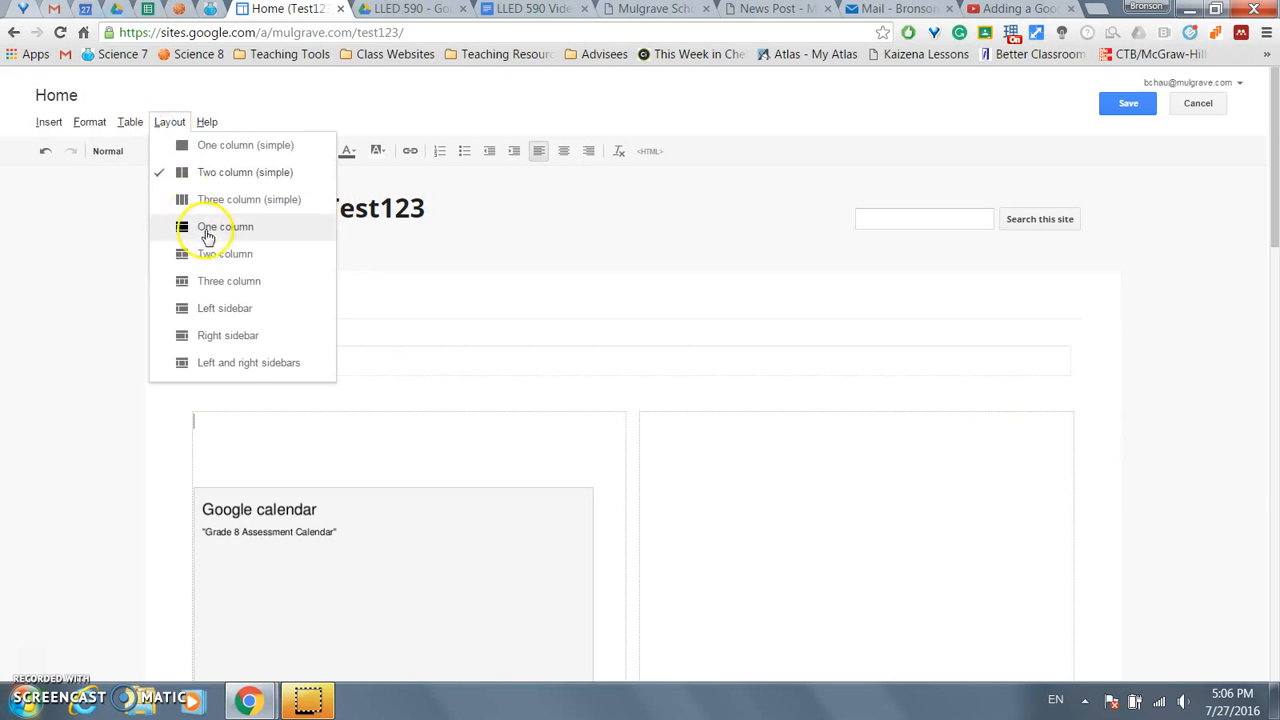
{"action": "left_click", "coordinate": [234, 283]}
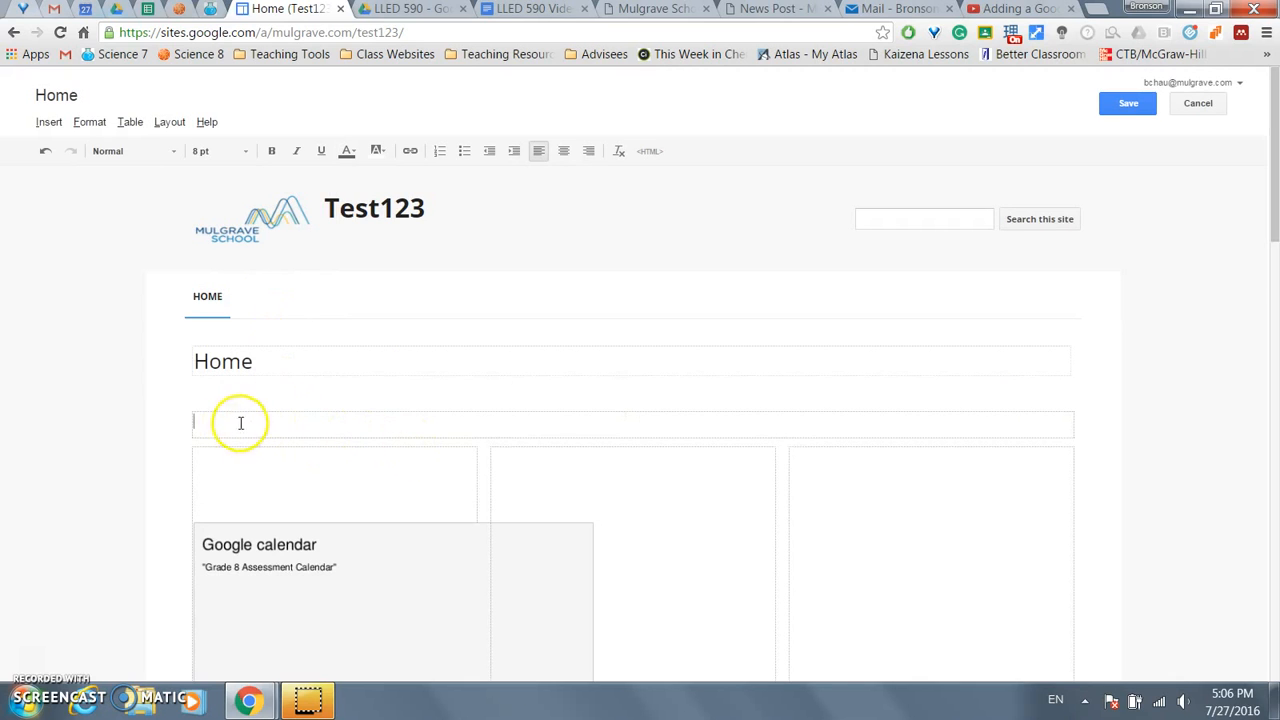
{"action": "scroll", "coordinate": [831, 440], "scroll_direction": "down", "scroll_amount": 2}
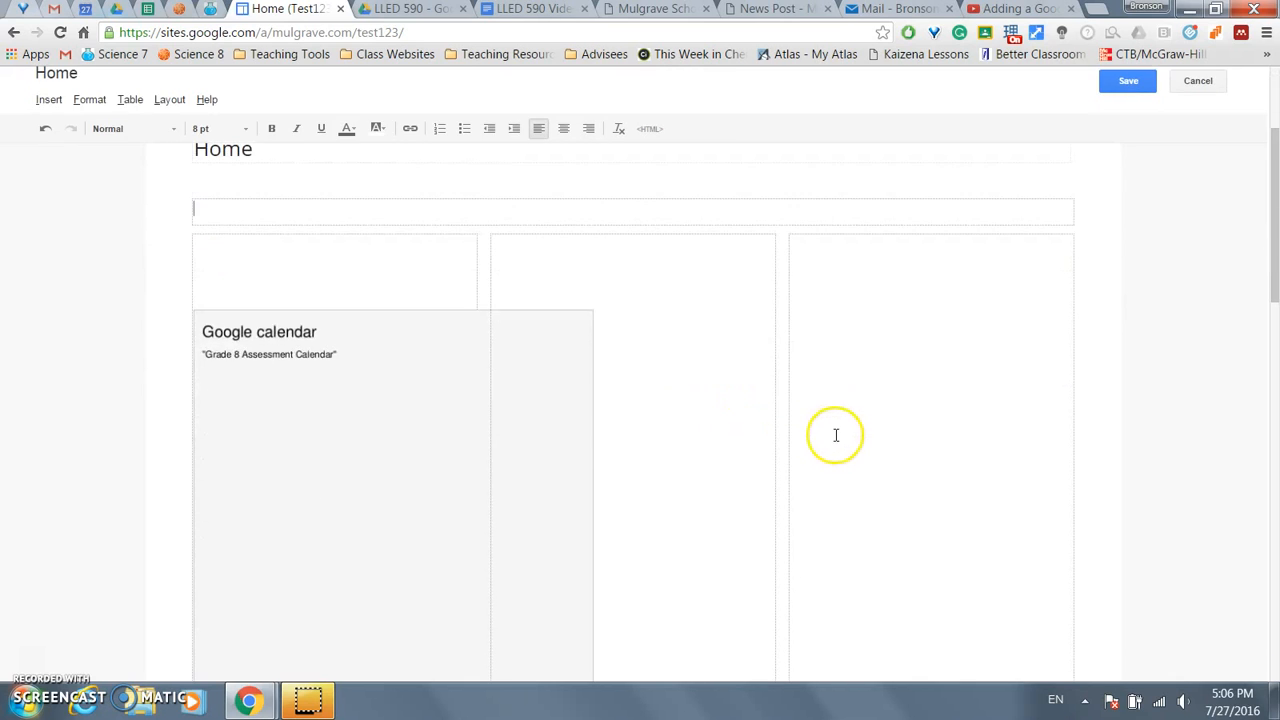
{"action": "scroll", "coordinate": [414, 277], "scroll_direction": "up", "scroll_amount": 2}
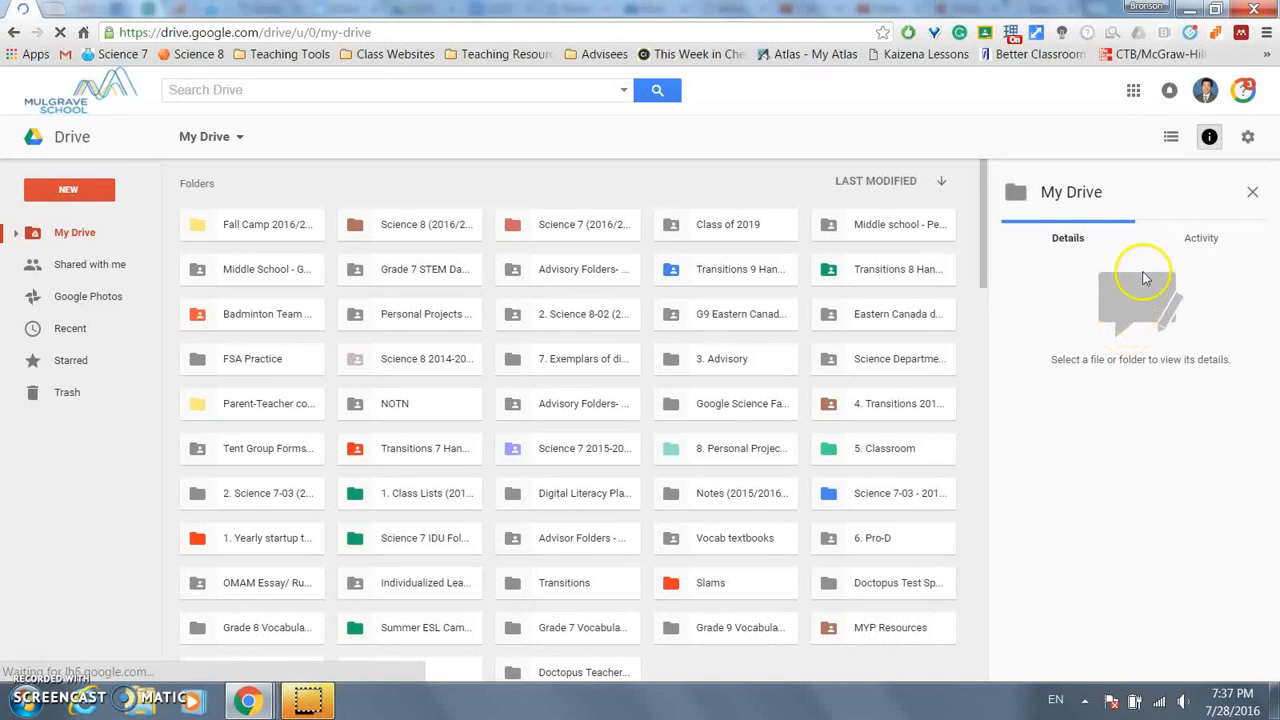
- Launch Google Classroom from the More section of the Google apps grid
{"action": "left_click", "coordinate": [1134, 96]}
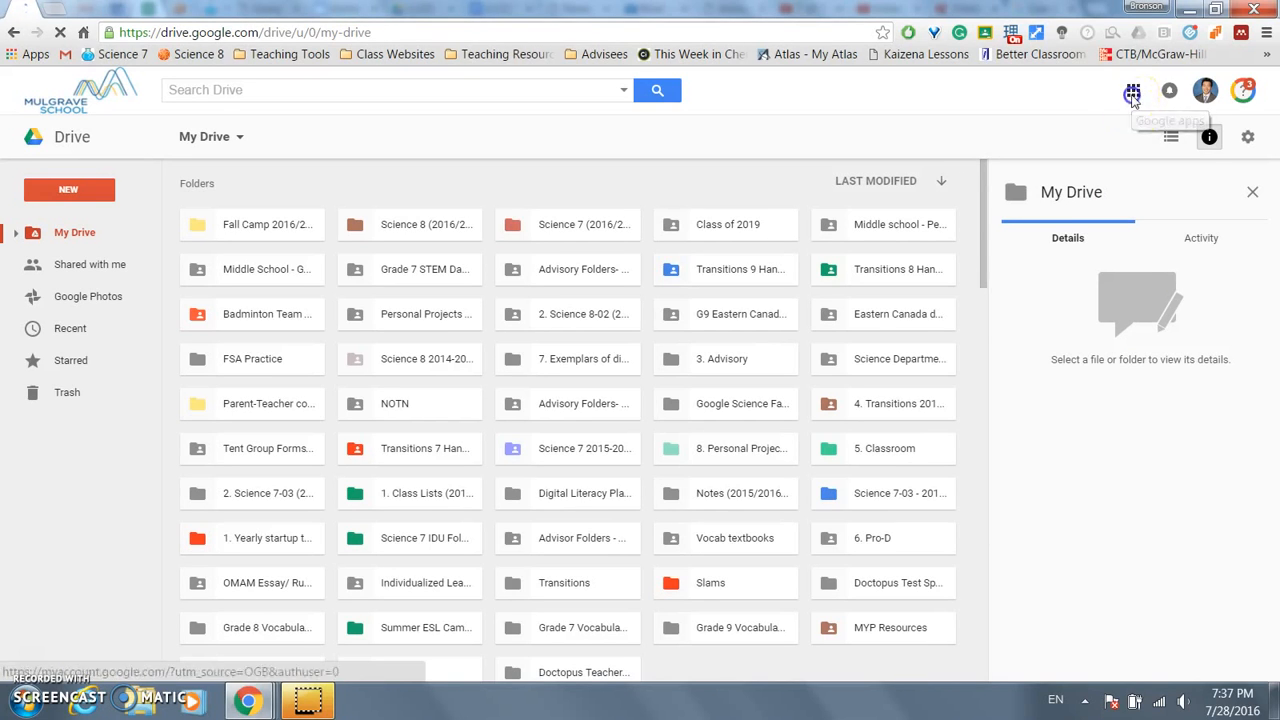
{"action": "left_click", "coordinate": [1134, 96]}
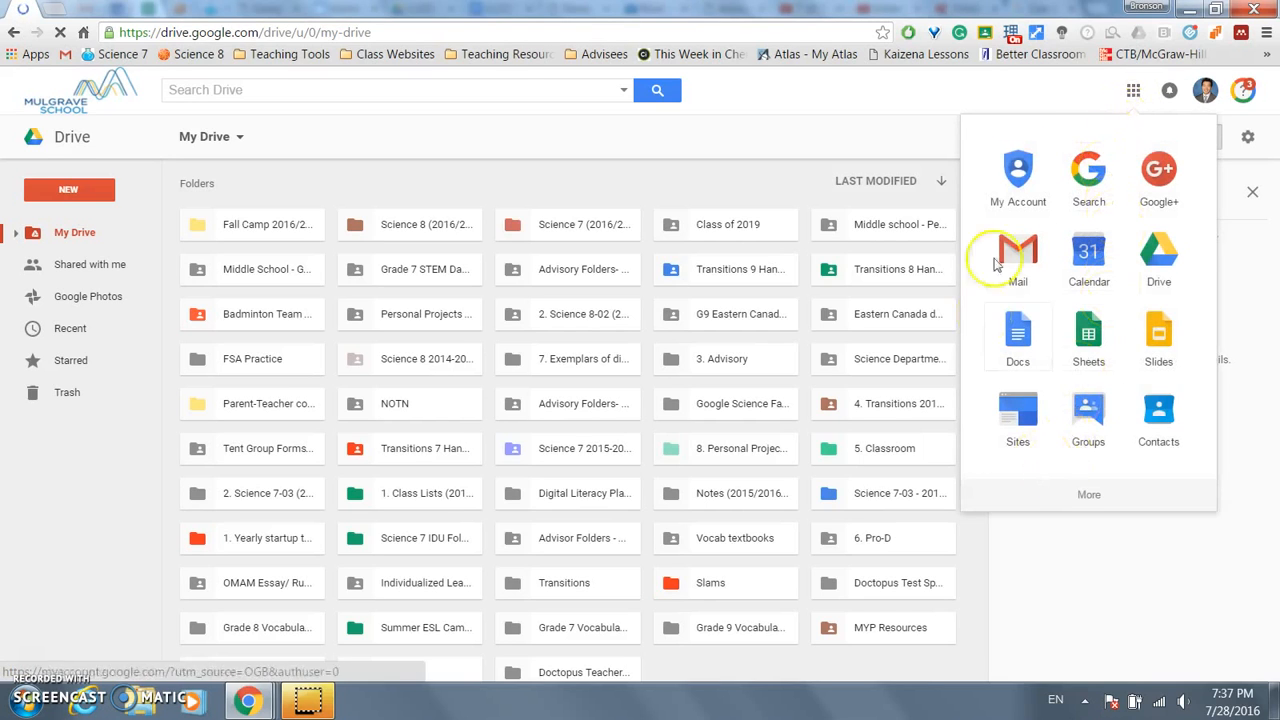
{"action": "left_click", "coordinate": [1085, 497]}
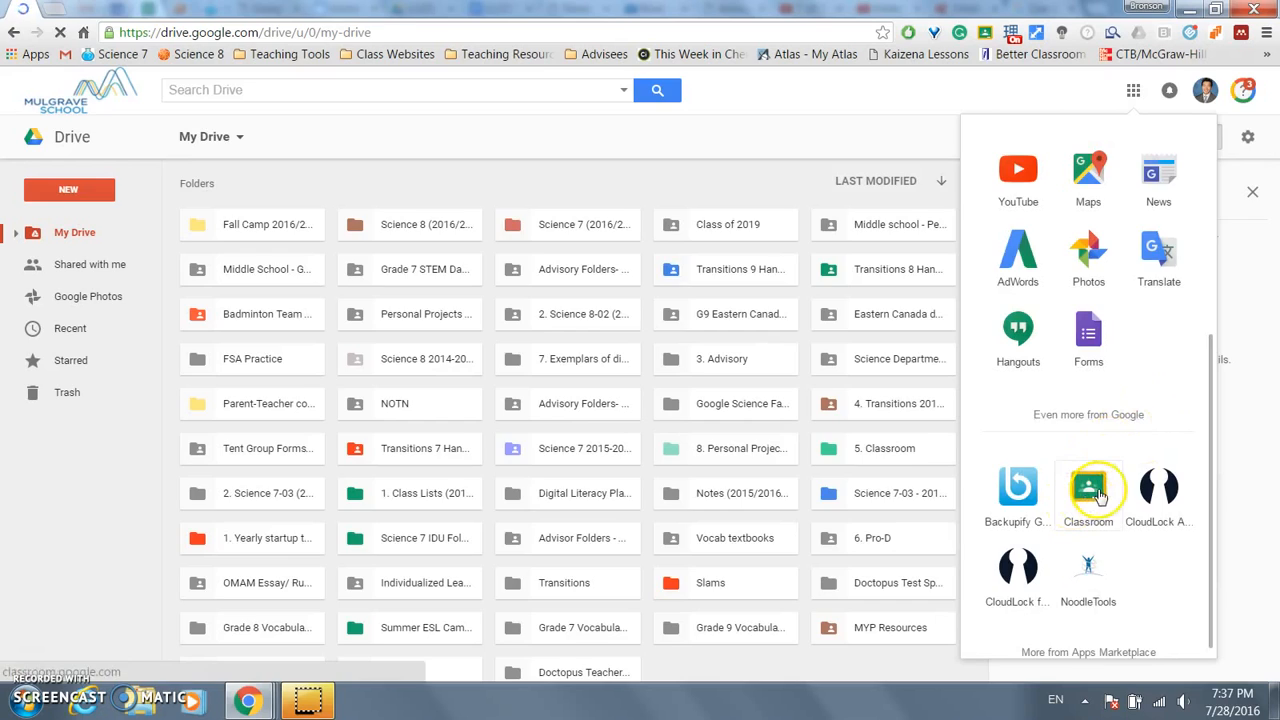
{"action": "left_click", "coordinate": [1090, 490]}
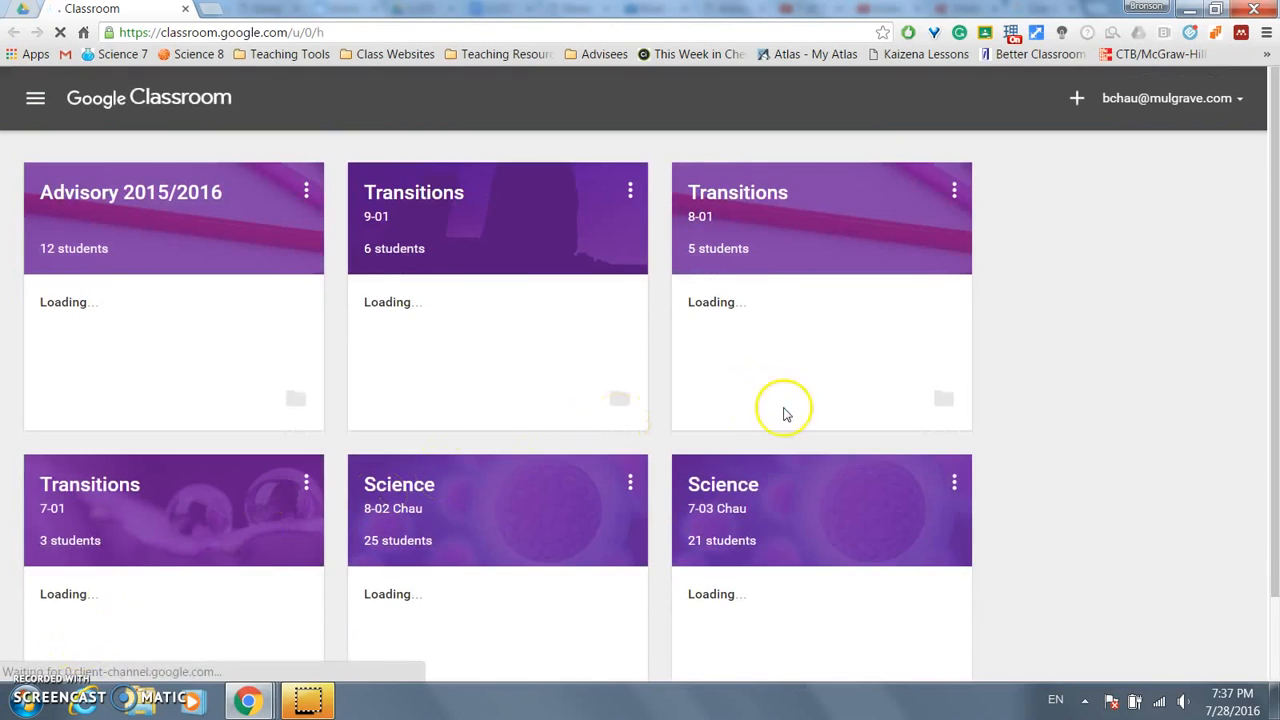
- Create a new class named Test123 with section 1
{"action": "left_click", "coordinate": [1076, 100]}
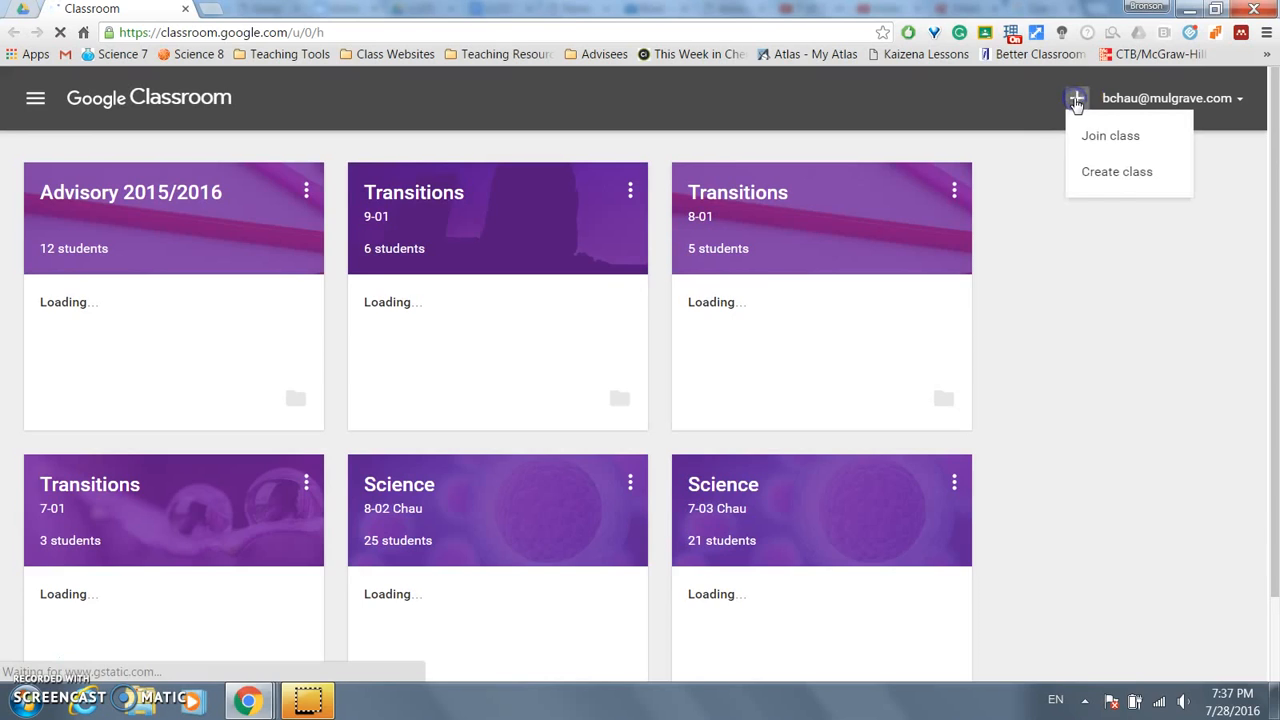
{"action": "left_click", "coordinate": [1095, 178]}
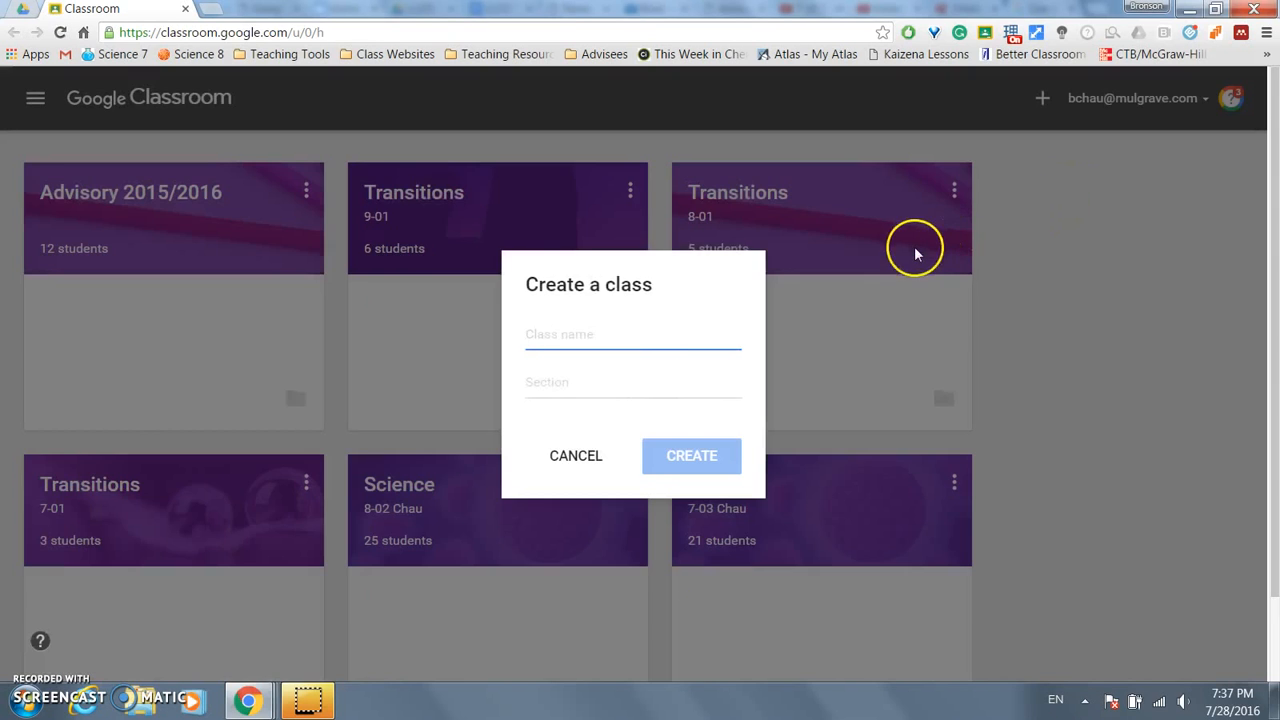
{"action": "type", "text": "Test"}
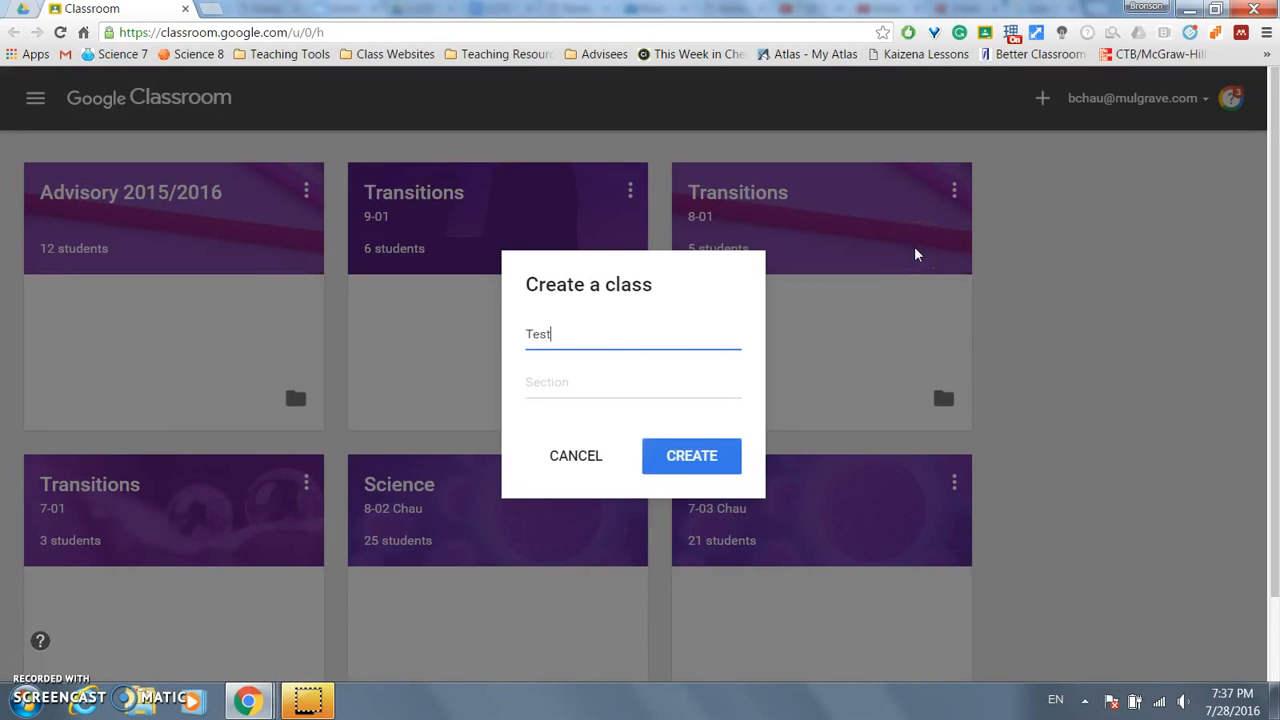
{"action": "left_click", "coordinate": [660, 372]}
{"action": "type", "text": "1"}
{"action": "left_click", "coordinate": [688, 455]}
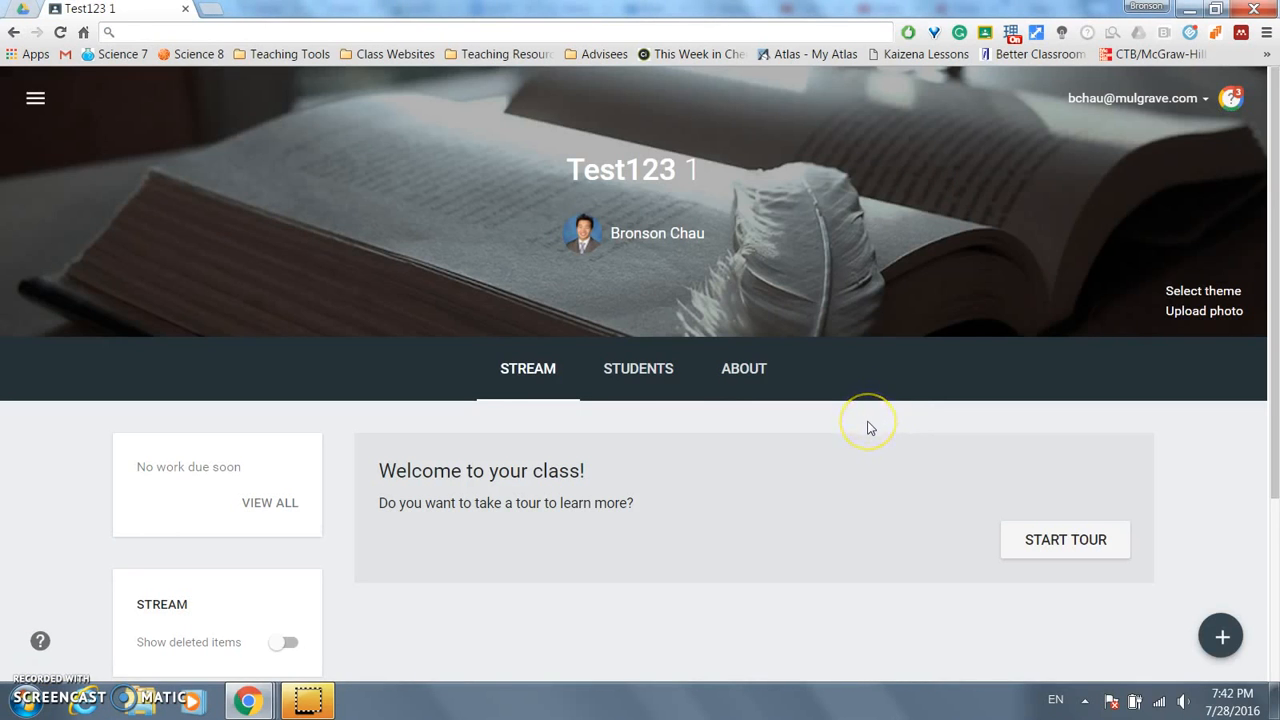
{"action": "scroll", "coordinate": [869, 428], "scroll_direction": "down", "scroll_amount": 3}
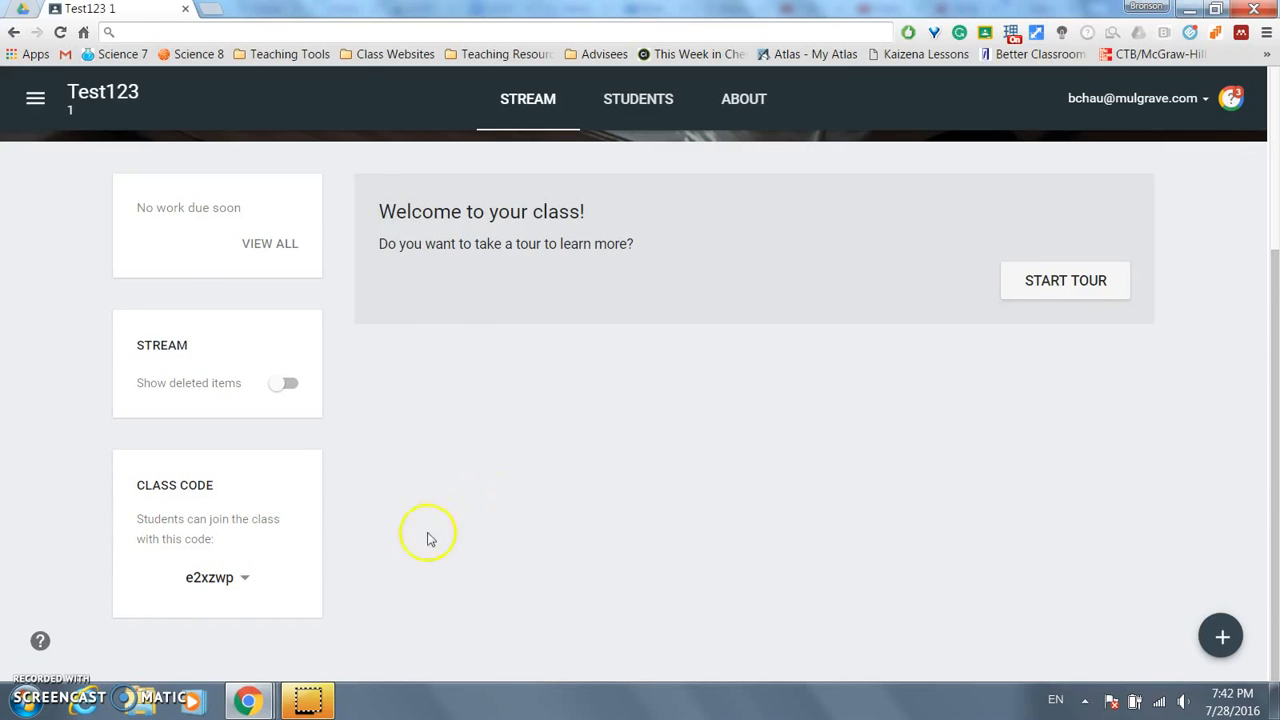
- In the student's window, join the class with the pasted class code and dismiss the welcome tour
{"action": "key", "text": "alt+Tab"}
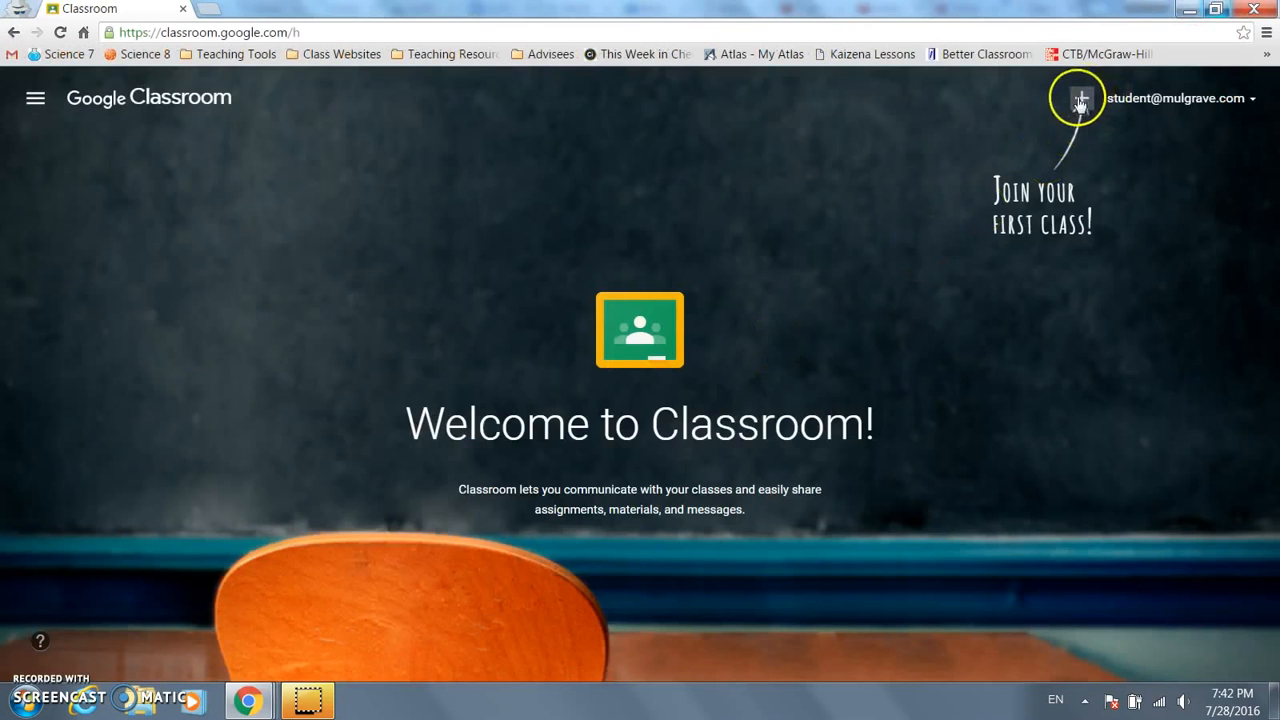
{"action": "left_click", "coordinate": [1081, 101]}
{"action": "left_click", "coordinate": [700, 436]}
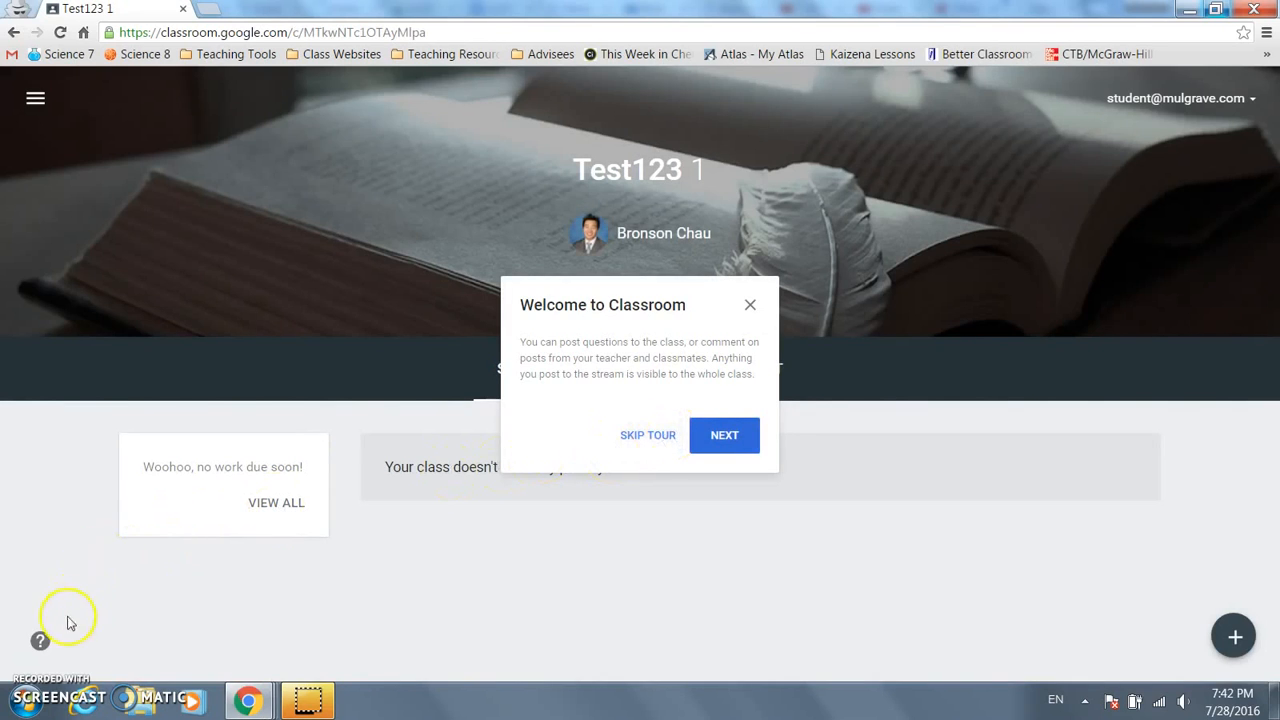
{"action": "left_click", "coordinate": [750, 305]}
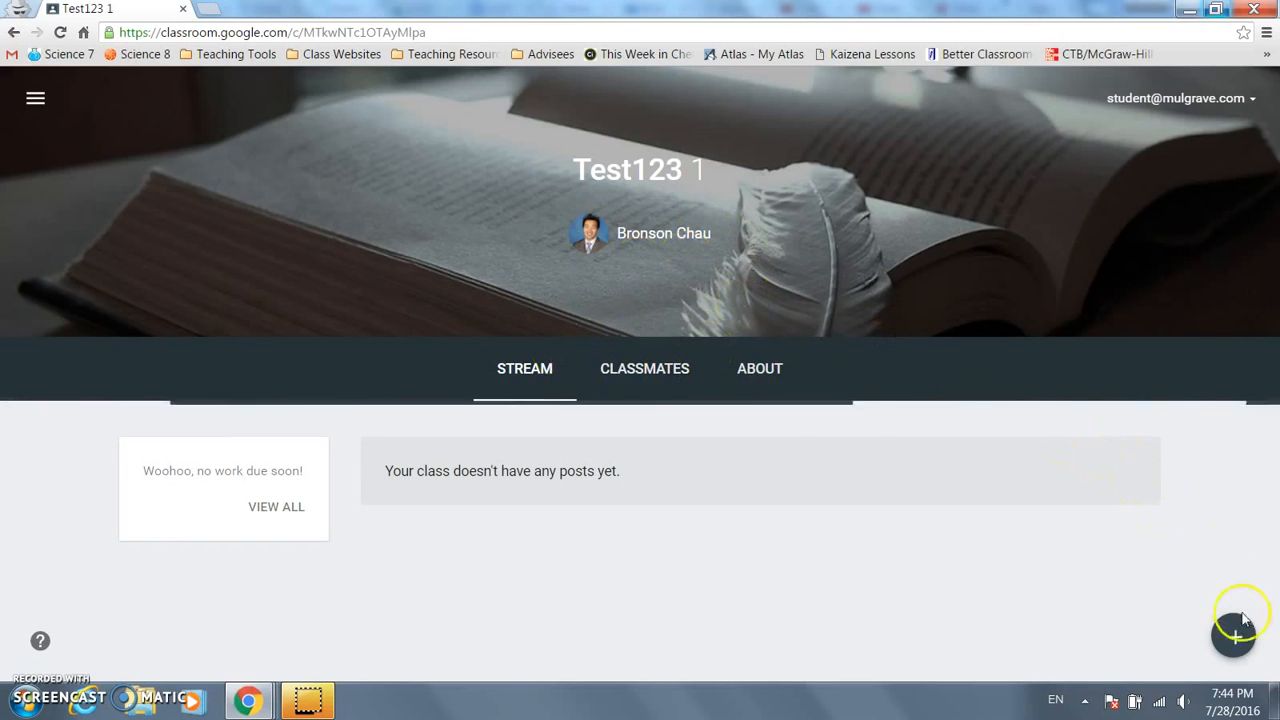
- As the student, look at the new post box, classmates list and About page, then return to Stream
{"action": "mouse_move", "coordinate": [1237, 637]}
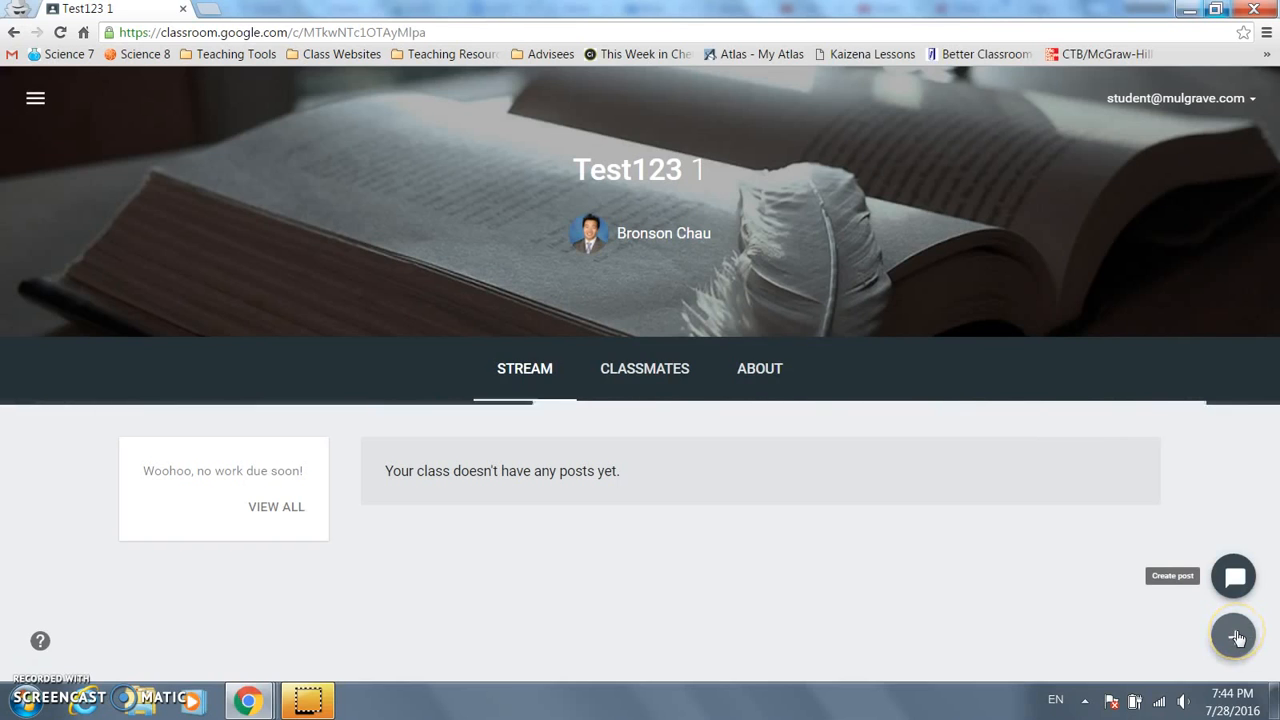
{"action": "left_click", "coordinate": [1234, 580]}
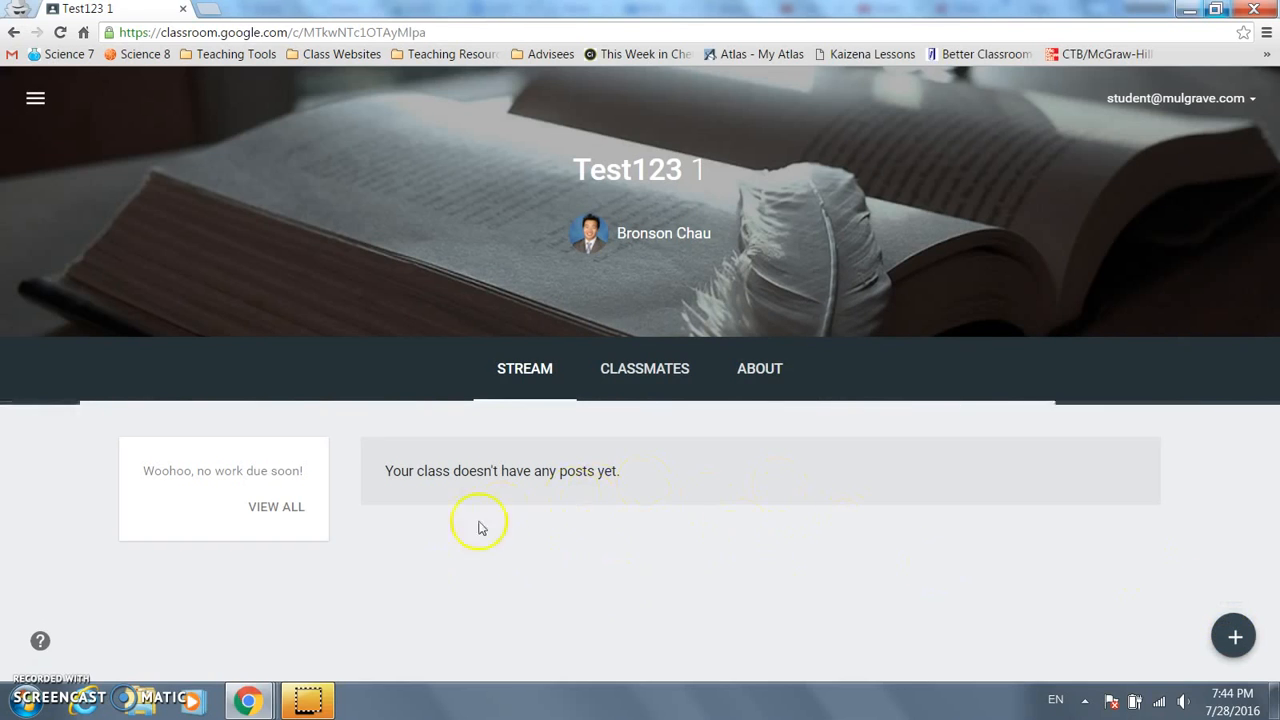
{"action": "left_click", "coordinate": [647, 372]}
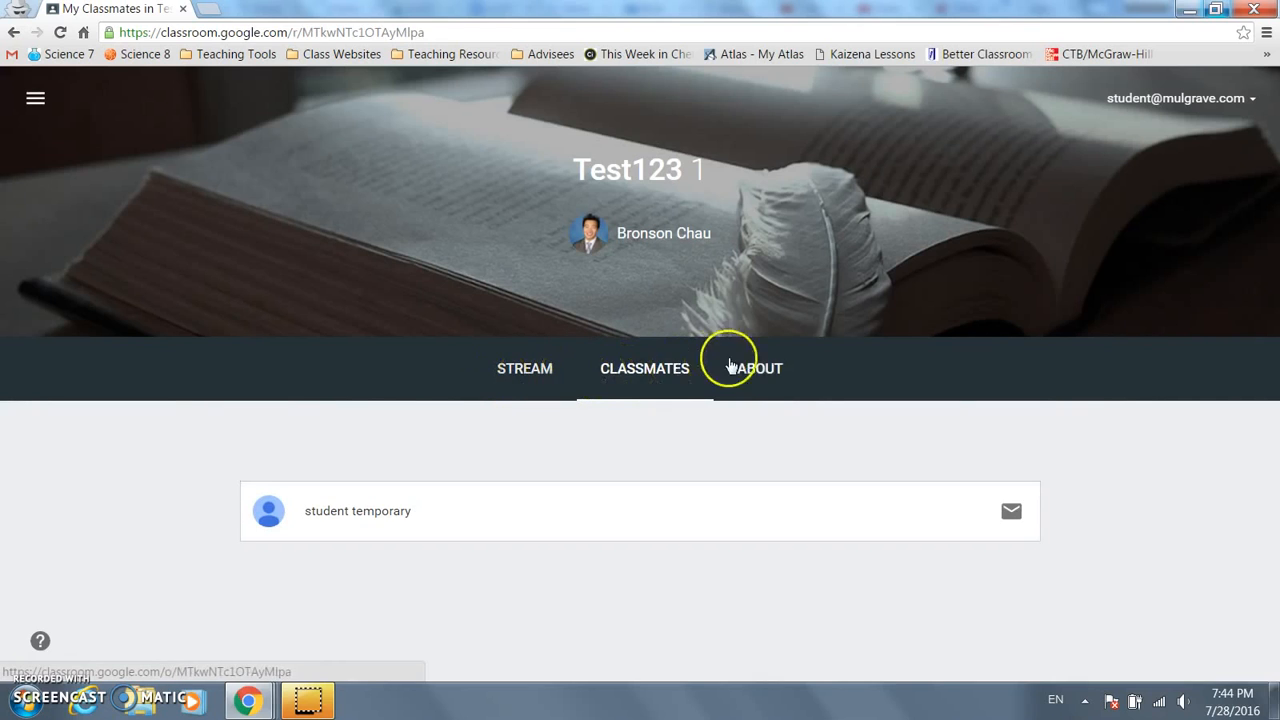
{"action": "left_click", "coordinate": [776, 376]}
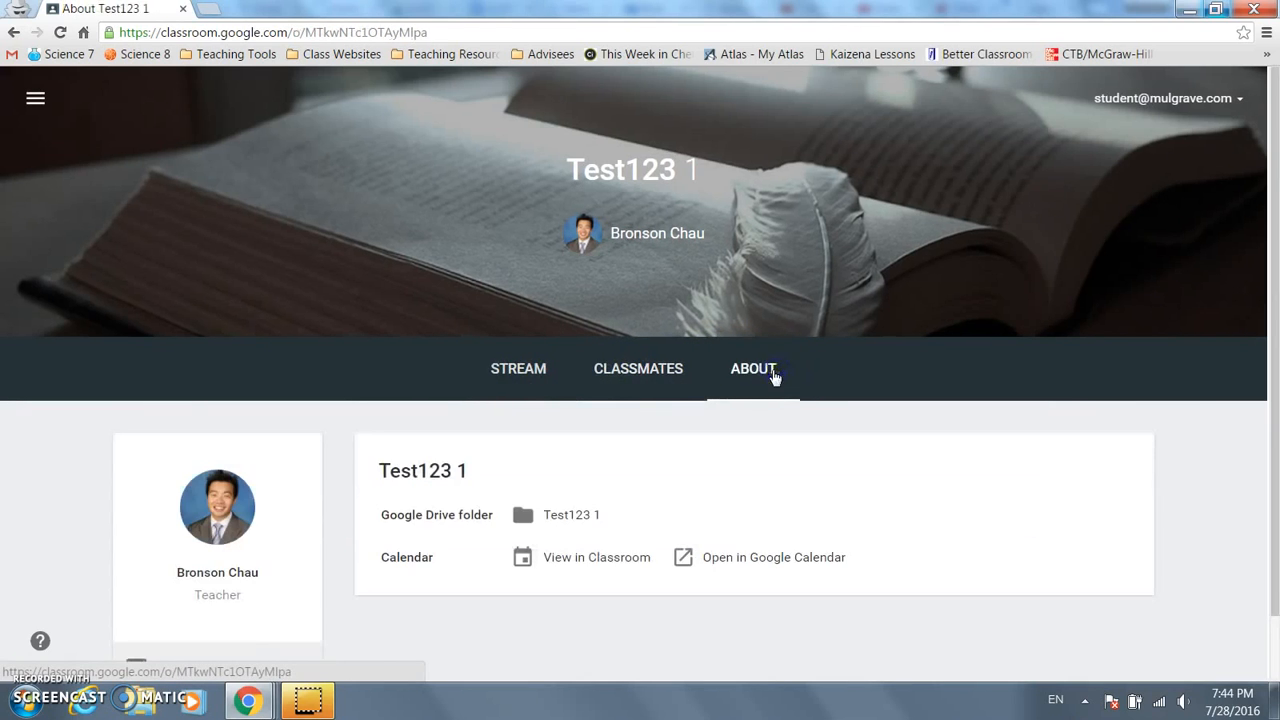
{"action": "left_click", "coordinate": [520, 378]}
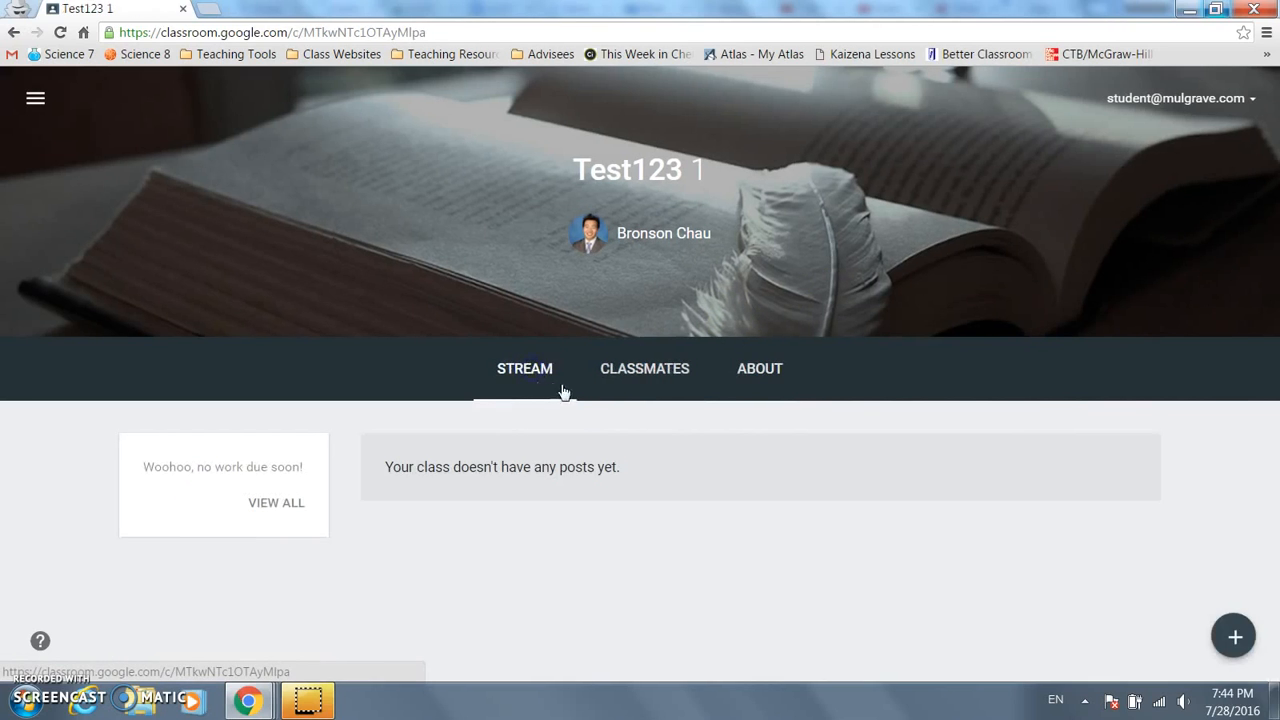
- Check this week's Classroom calendar, reopen Test123 1 from the class list, and return to the teacher
{"action": "left_click", "coordinate": [36, 101]}
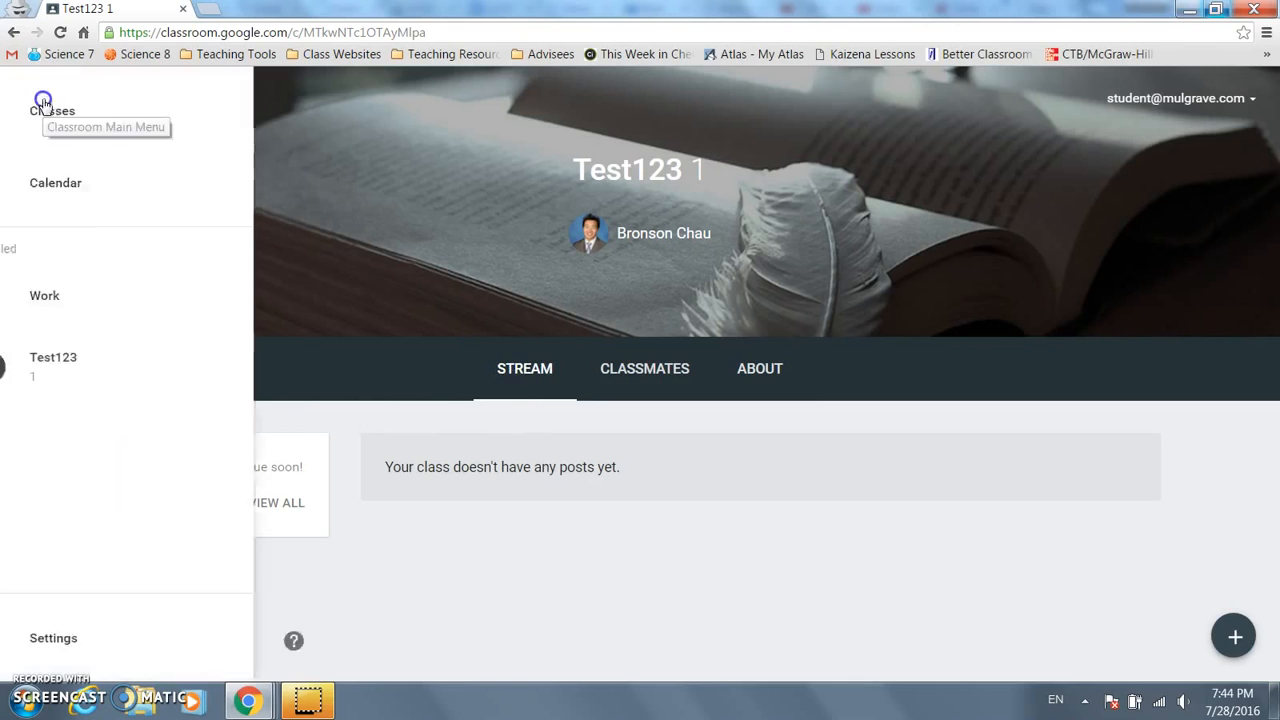
{"action": "left_click", "coordinate": [137, 110]}
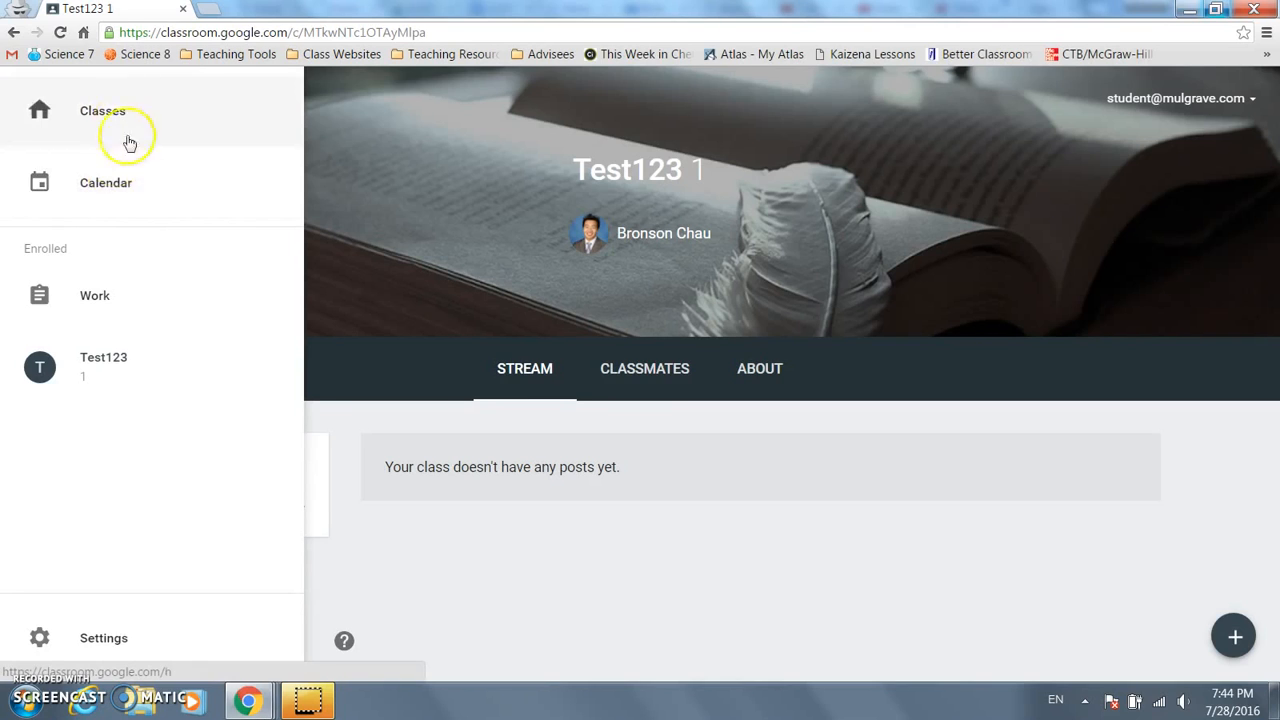
{"action": "left_click", "coordinate": [131, 184]}
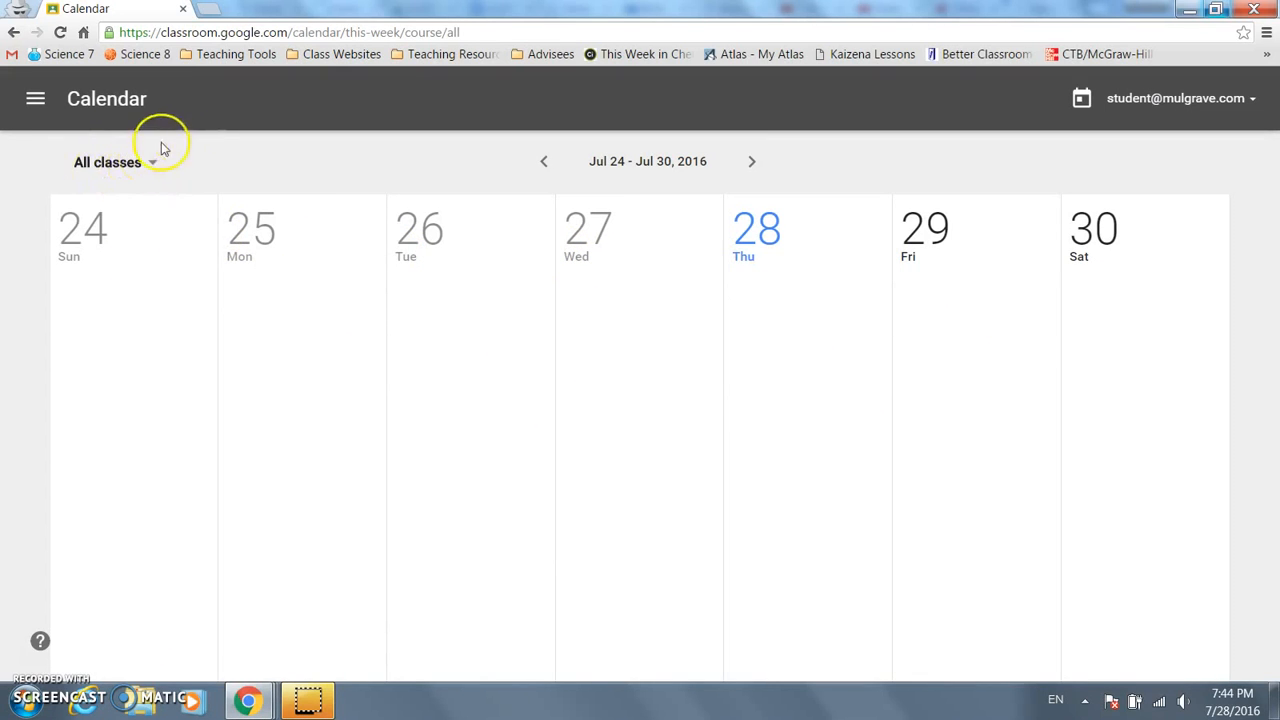
{"action": "left_click", "coordinate": [35, 98]}
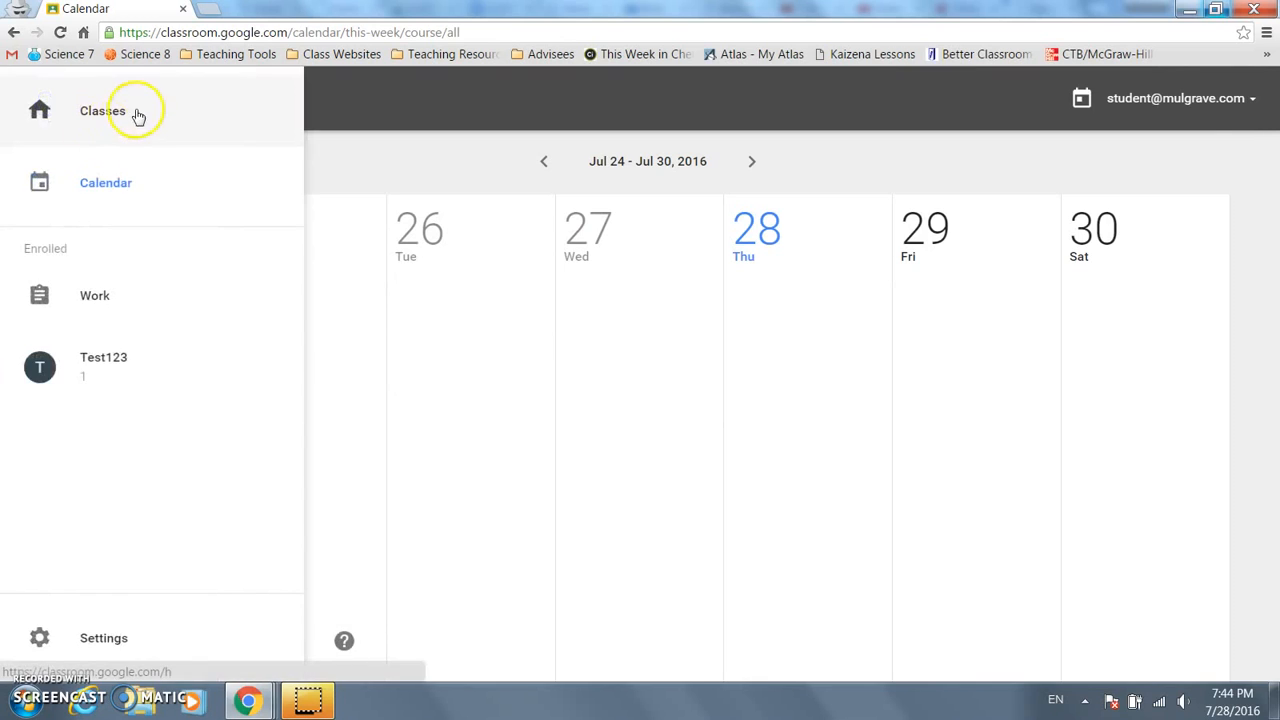
{"action": "left_click", "coordinate": [138, 117]}
{"action": "left_click", "coordinate": [94, 206]}
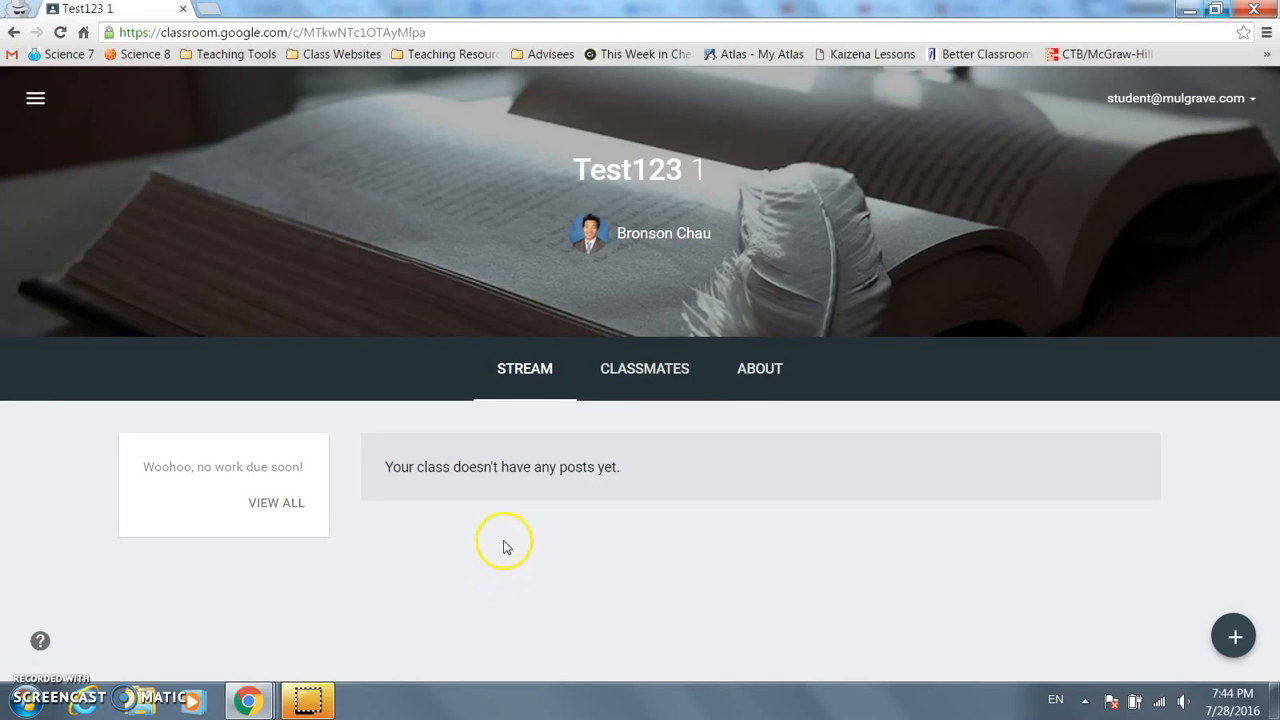
{"action": "key", "text": "alt+Tab"}
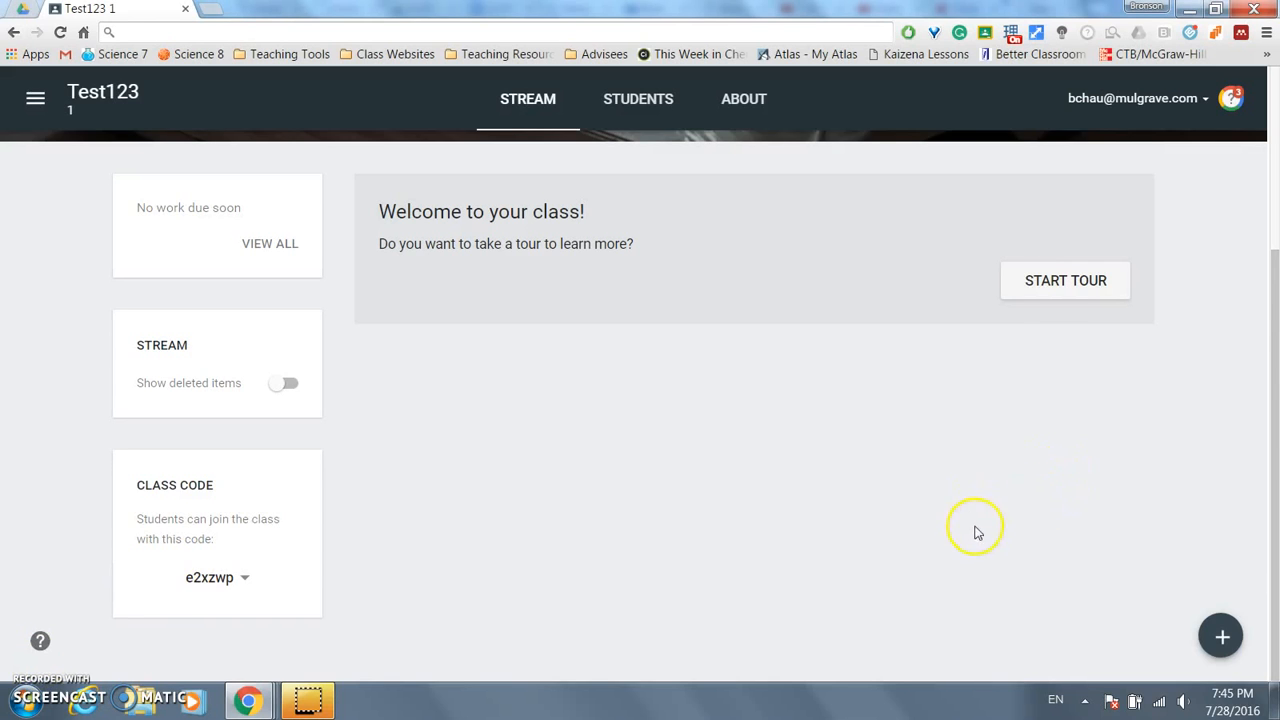
- Start a new Test123 1 assignment titled 'Science lab report'
{"action": "mouse_move", "coordinate": [1219, 636]}
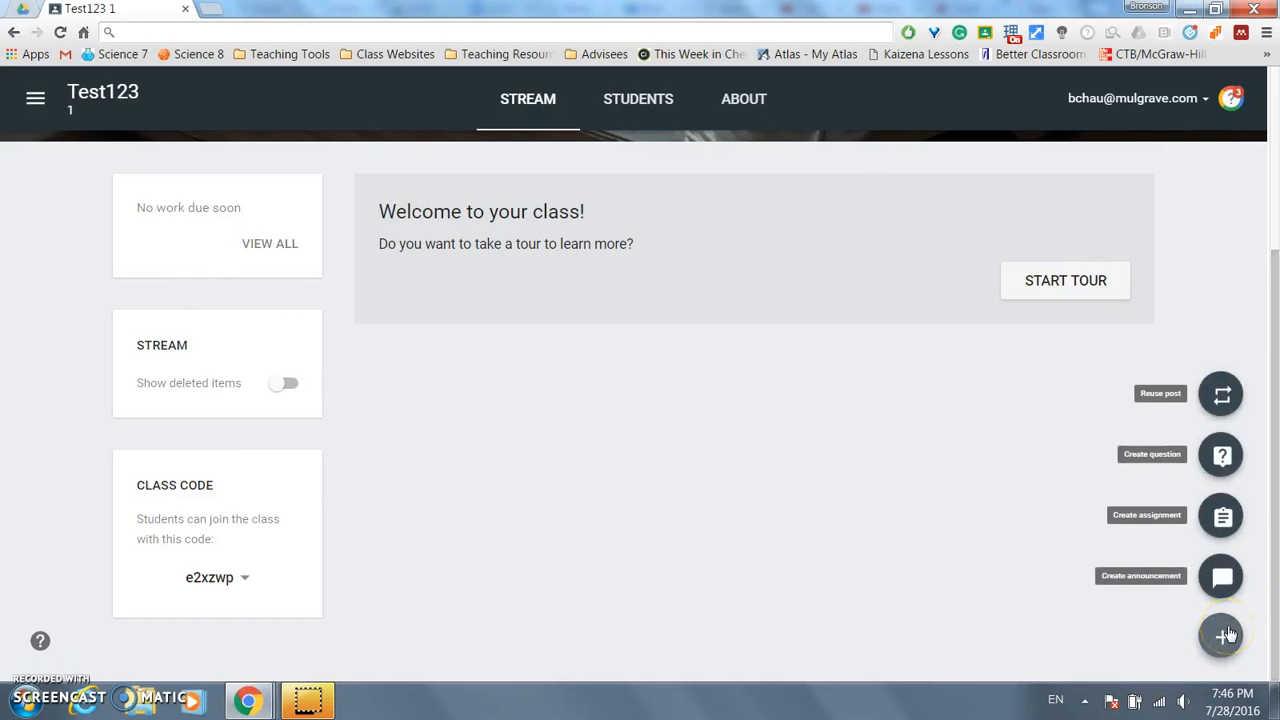
{"action": "left_click", "coordinate": [1228, 518]}
{"action": "left_click", "coordinate": [725, 318]}
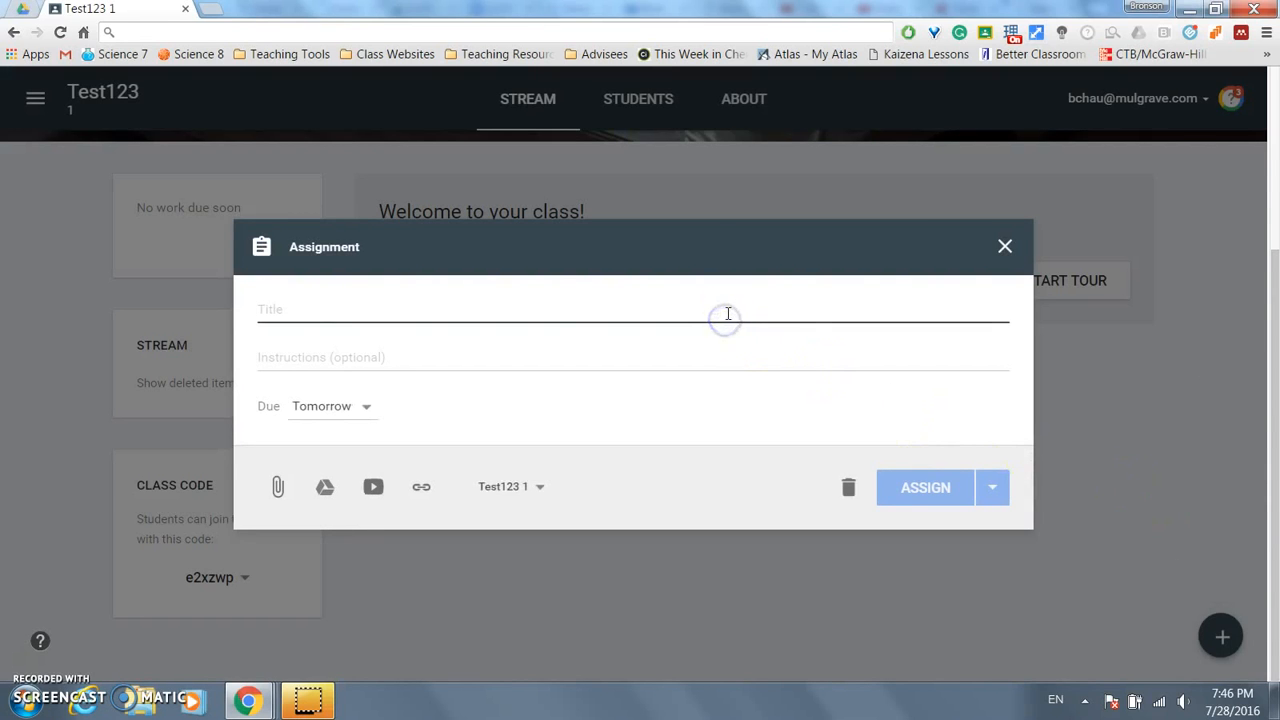
{"action": "type", "text": "Science lab report"}
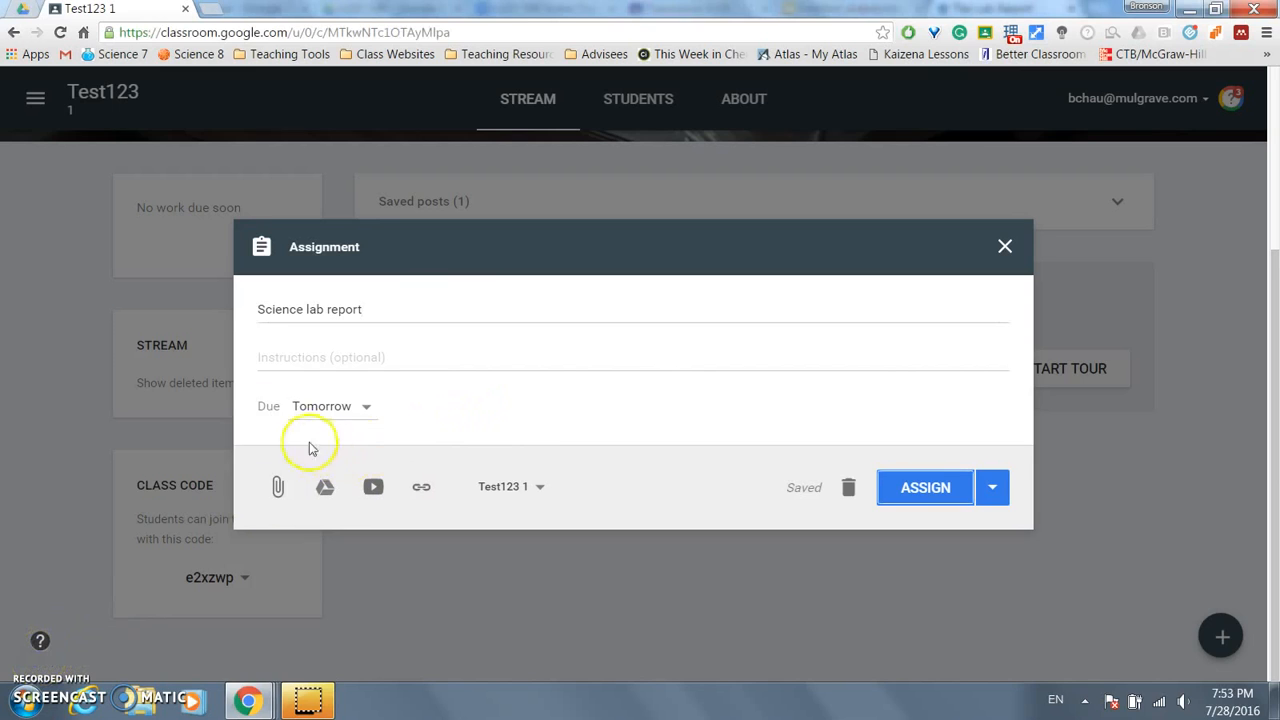
- Keep the due date as tomorrow and attach the University of Toronto lab-report writing link
{"action": "left_click", "coordinate": [365, 410]}
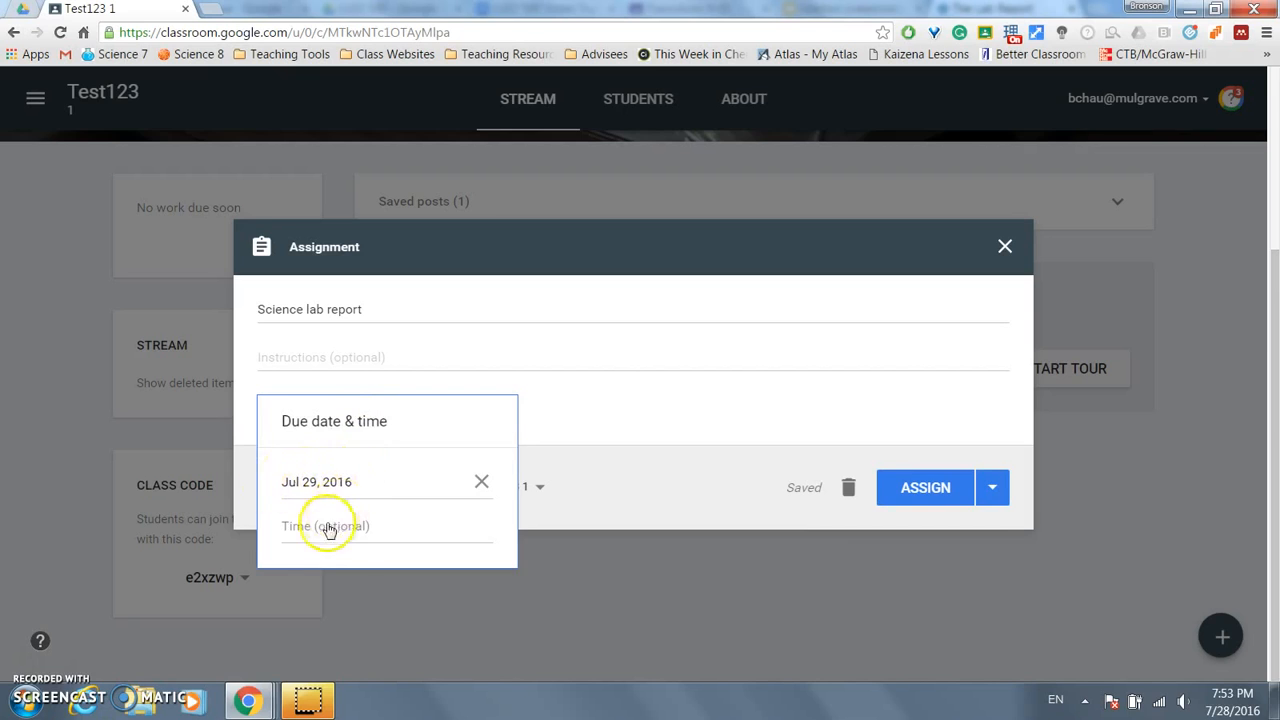
{"action": "left_click", "coordinate": [588, 396]}
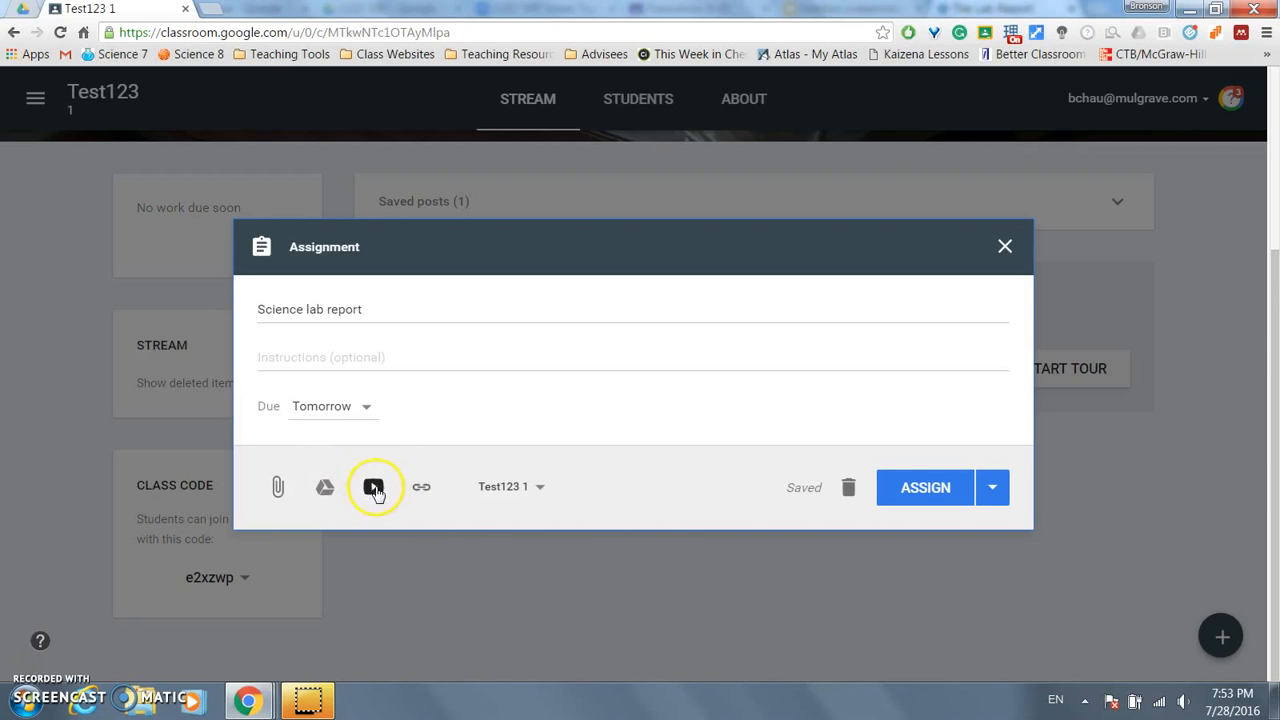
{"action": "left_click", "coordinate": [420, 490]}
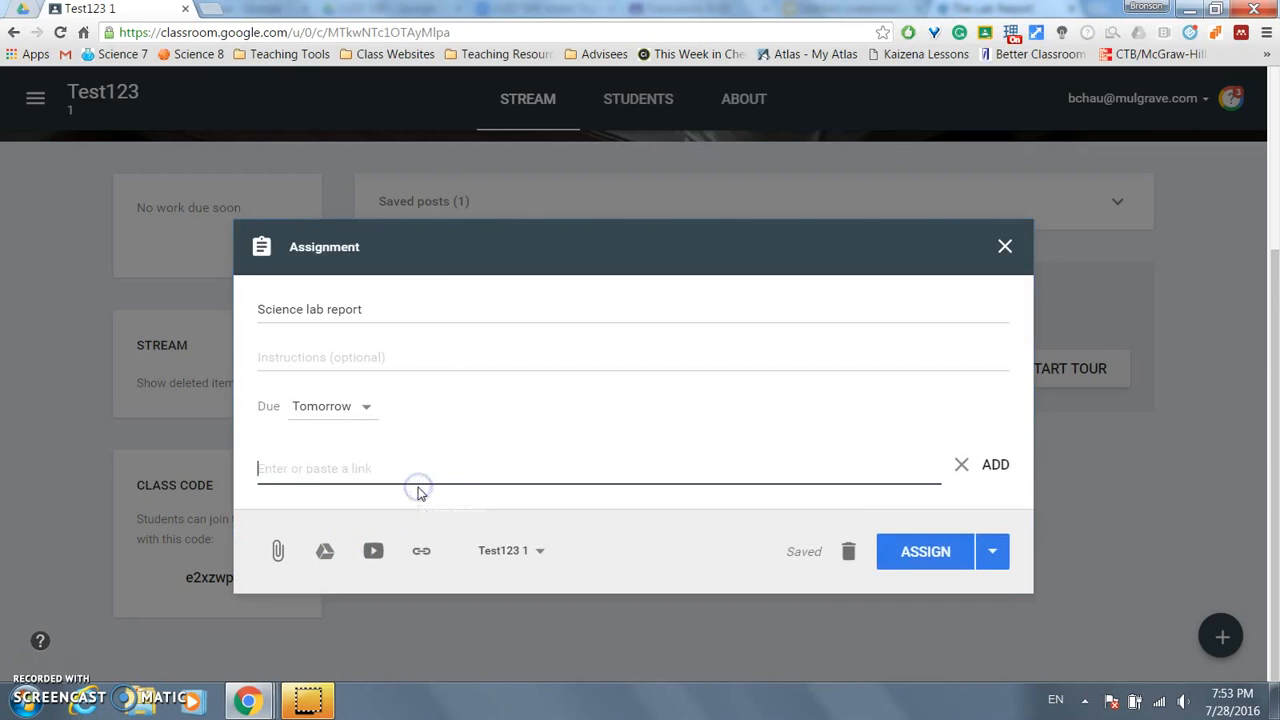
{"action": "type", "text": "http://www.writing.utoronto.ca/advice/specific-types-of-writing/lab-report"}
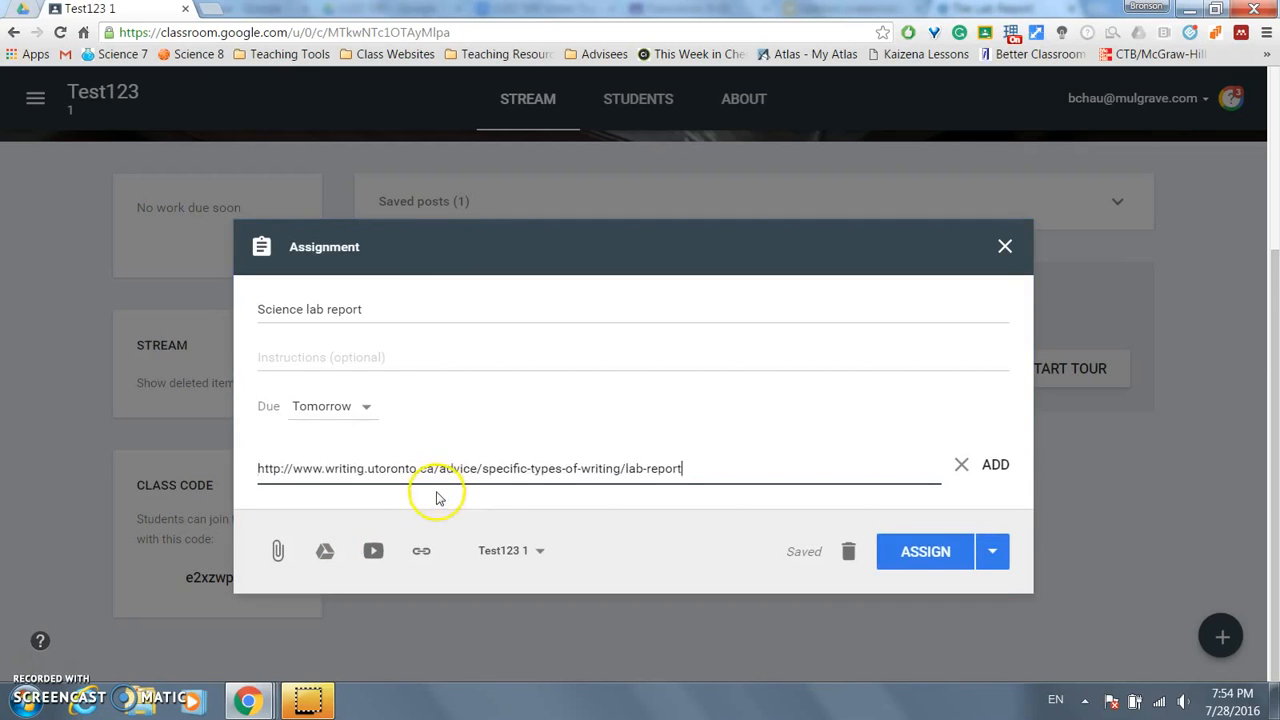
{"action": "left_click", "coordinate": [996, 466]}
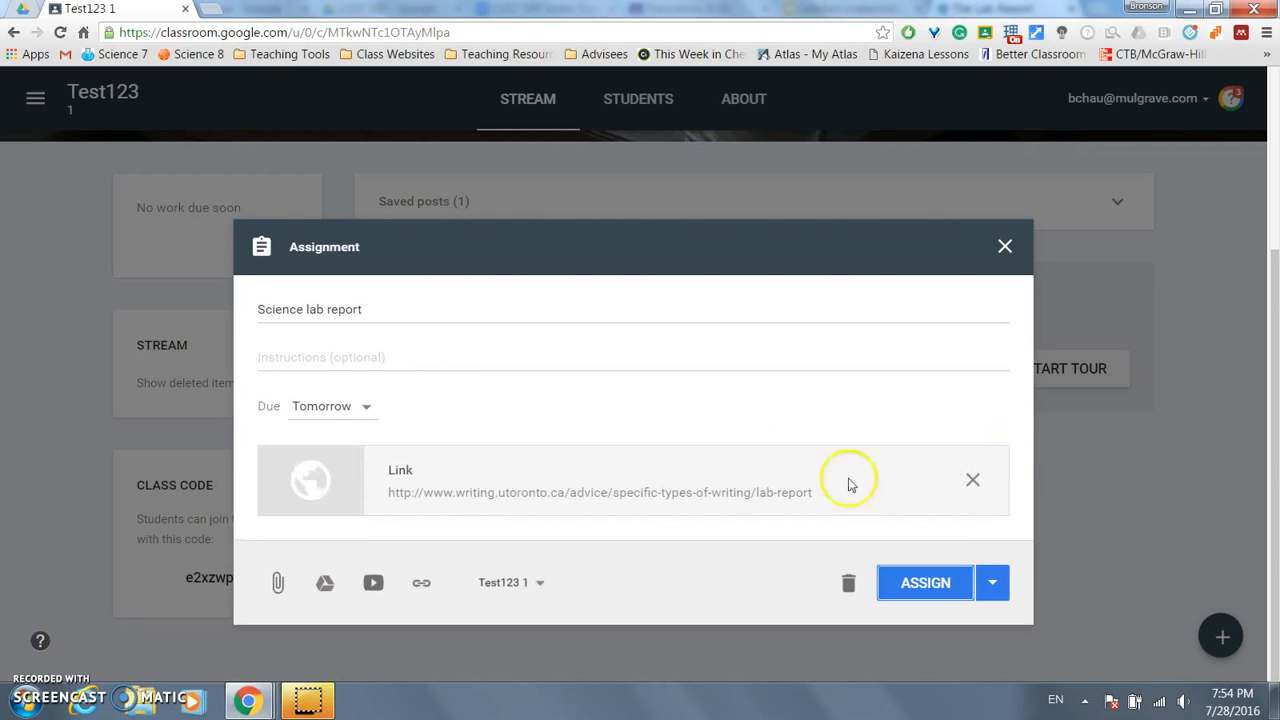
- Attach the 'Conductivity Lab - Report' Doc found by searching 'lab report', set to make a copy per student
{"action": "left_click", "coordinate": [323, 584]}
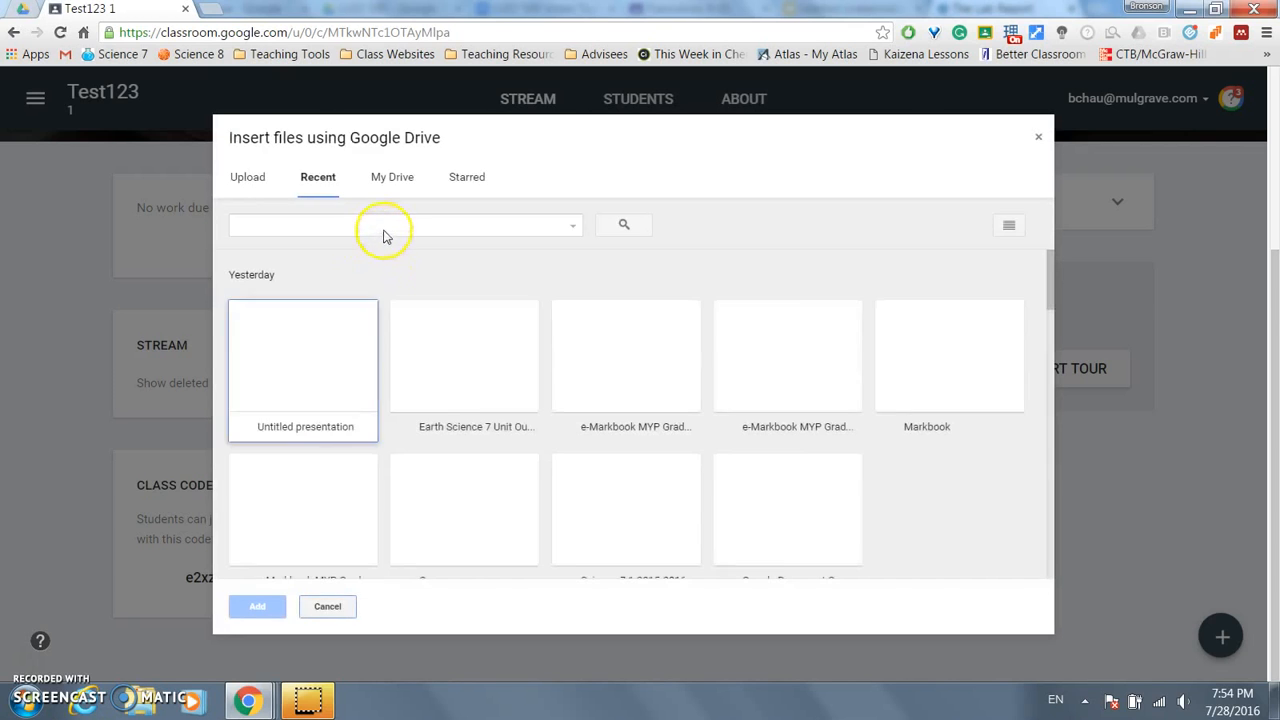
{"action": "left_click", "coordinate": [384, 228]}
{"action": "type", "text": "lab report"}
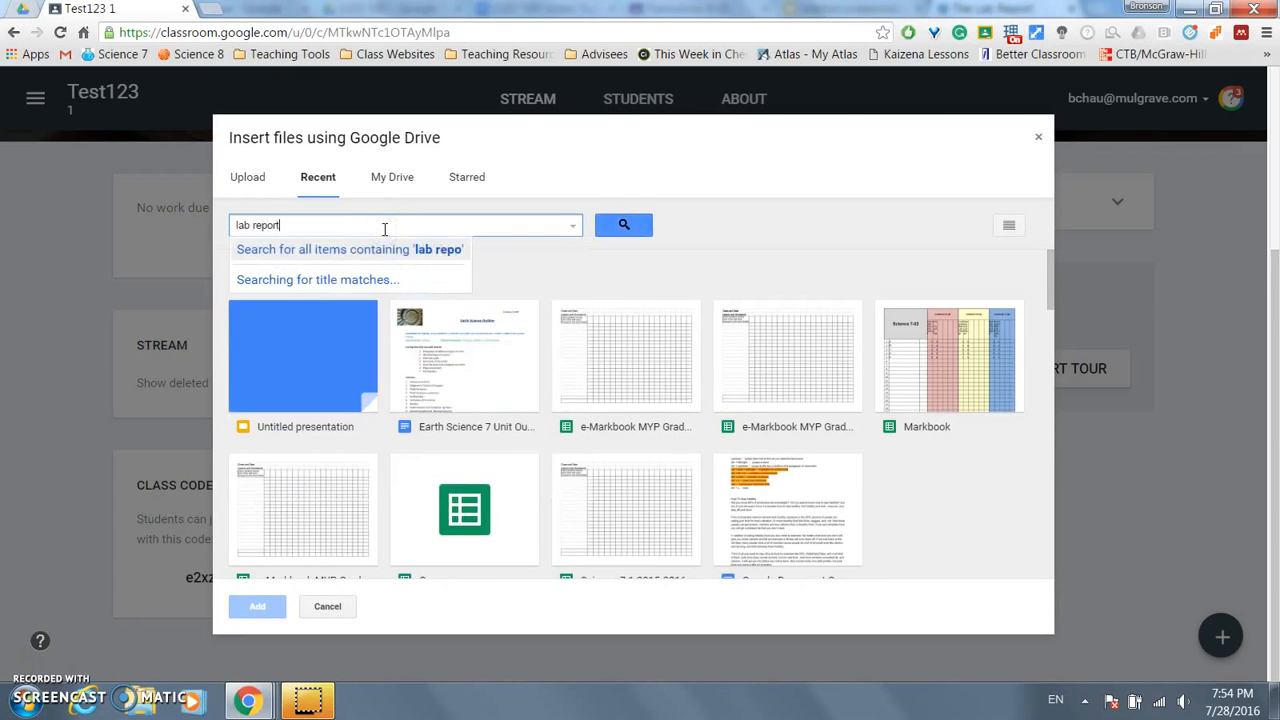
{"action": "key", "text": "Return"}
{"action": "left_click", "coordinate": [323, 320]}
{"action": "scroll", "coordinate": [380, 360], "scroll_direction": "down", "scroll_amount": 1}
{"action": "scroll", "coordinate": [380, 360], "scroll_direction": "down", "scroll_amount": 3}
{"action": "left_click", "coordinate": [340, 428]}
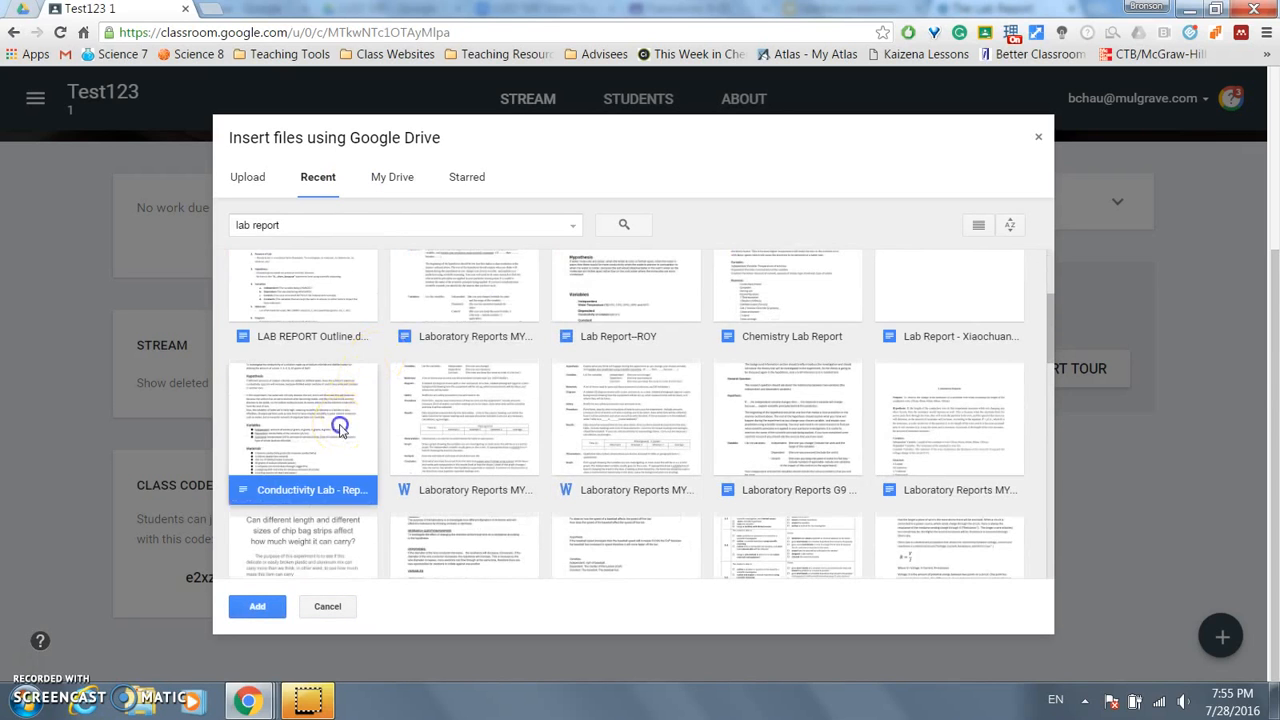
{"action": "left_click", "coordinate": [257, 607]}
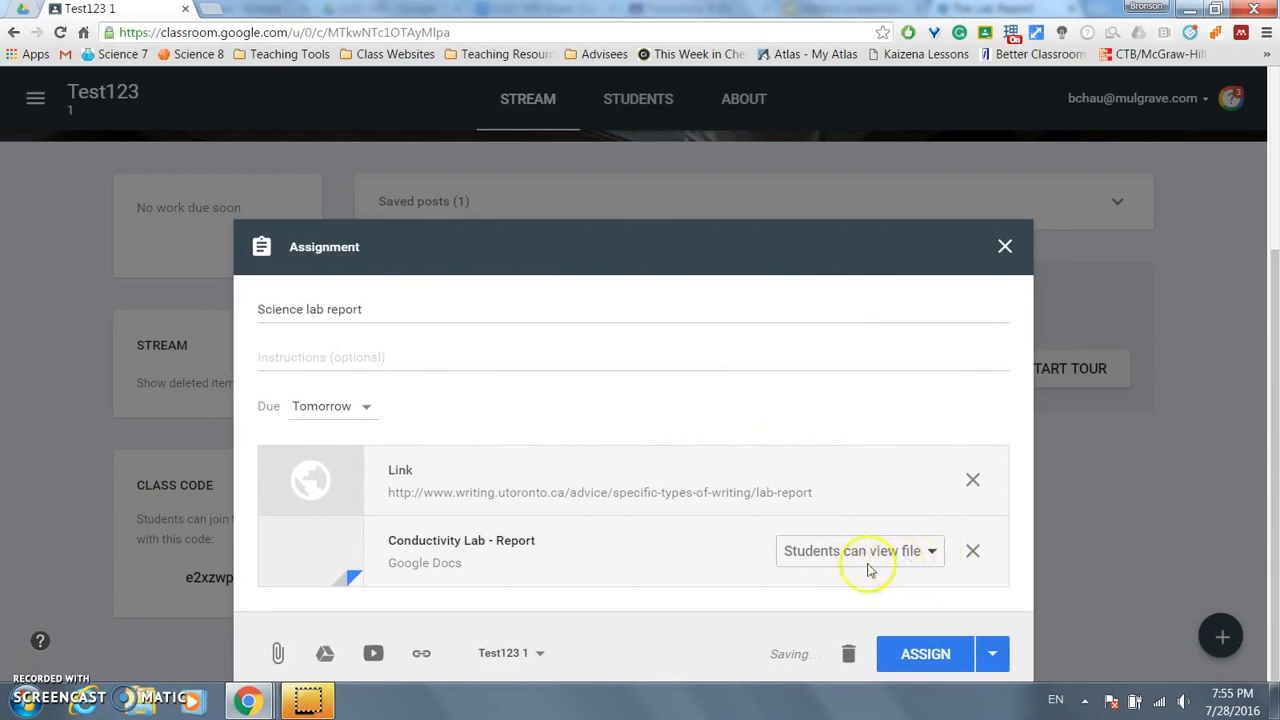
{"action": "left_click", "coordinate": [913, 553]}
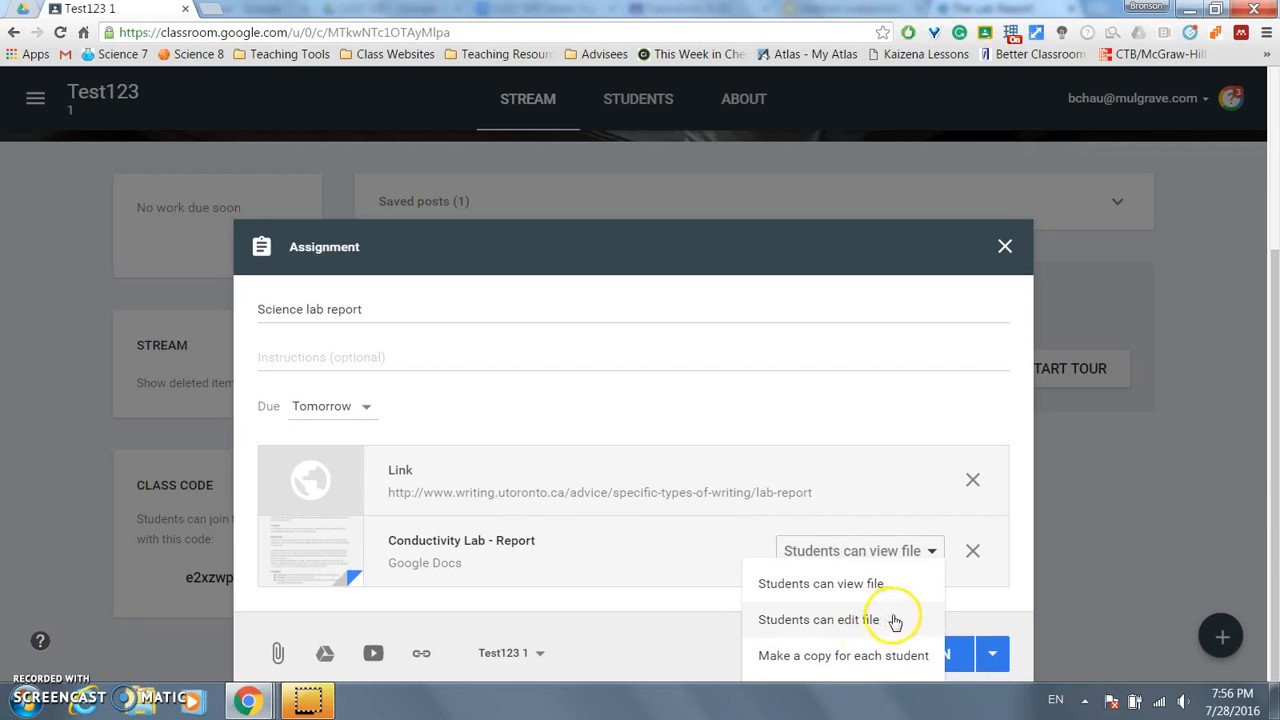
{"action": "left_click", "coordinate": [818, 657]}
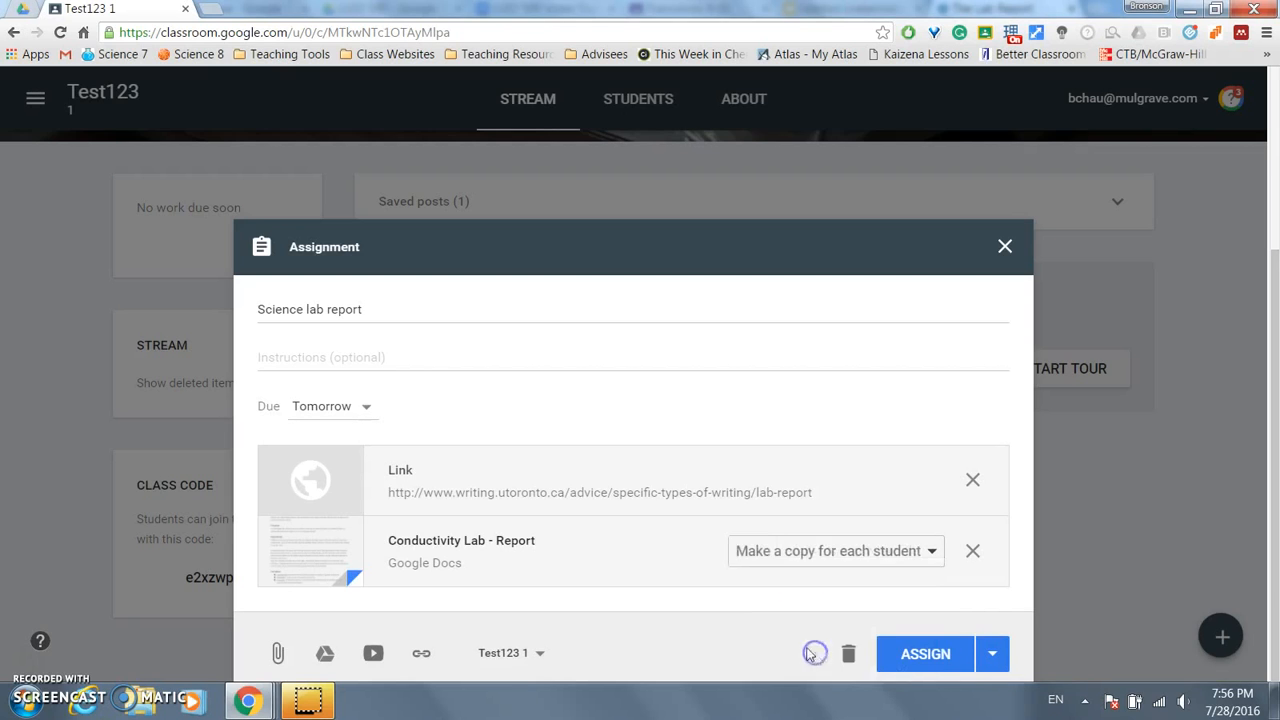
- Assign the Science lab report and view it in the student's Classroom stream
{"action": "left_click", "coordinate": [910, 655]}
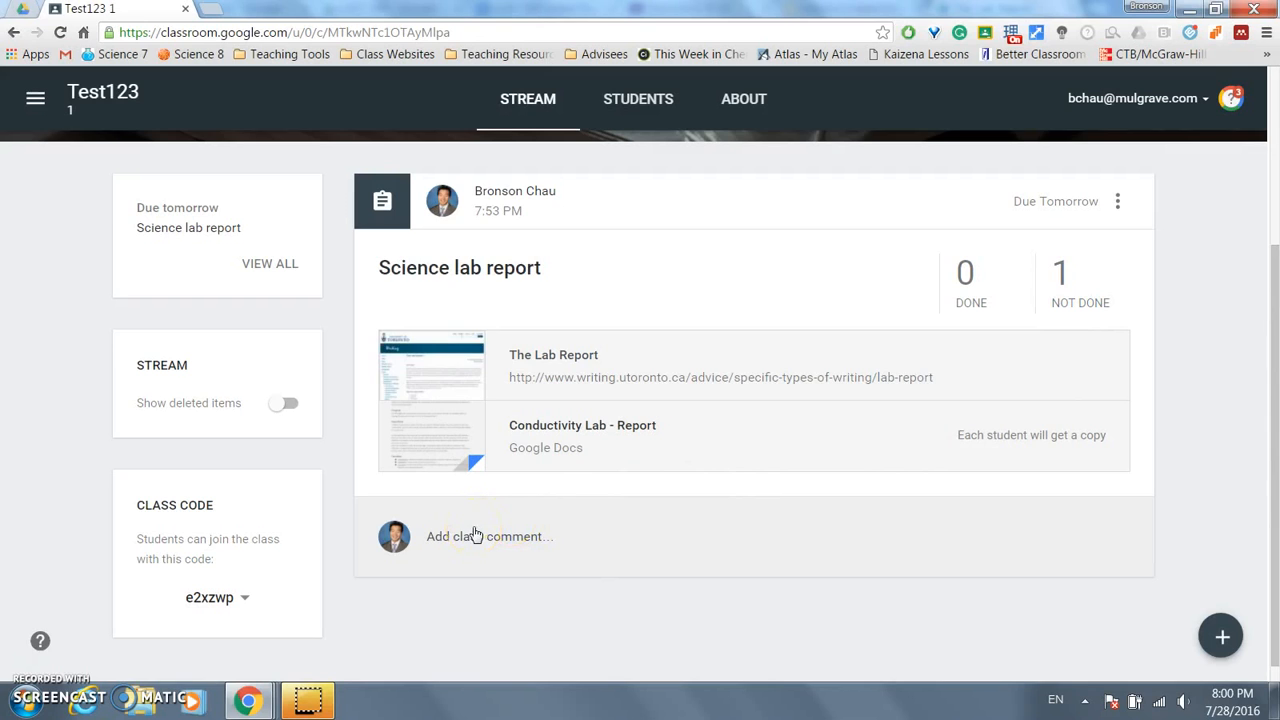
{"action": "key", "text": "alt+Tab"}
{"action": "scroll", "coordinate": [780, 479], "scroll_direction": "down", "scroll_amount": 1}
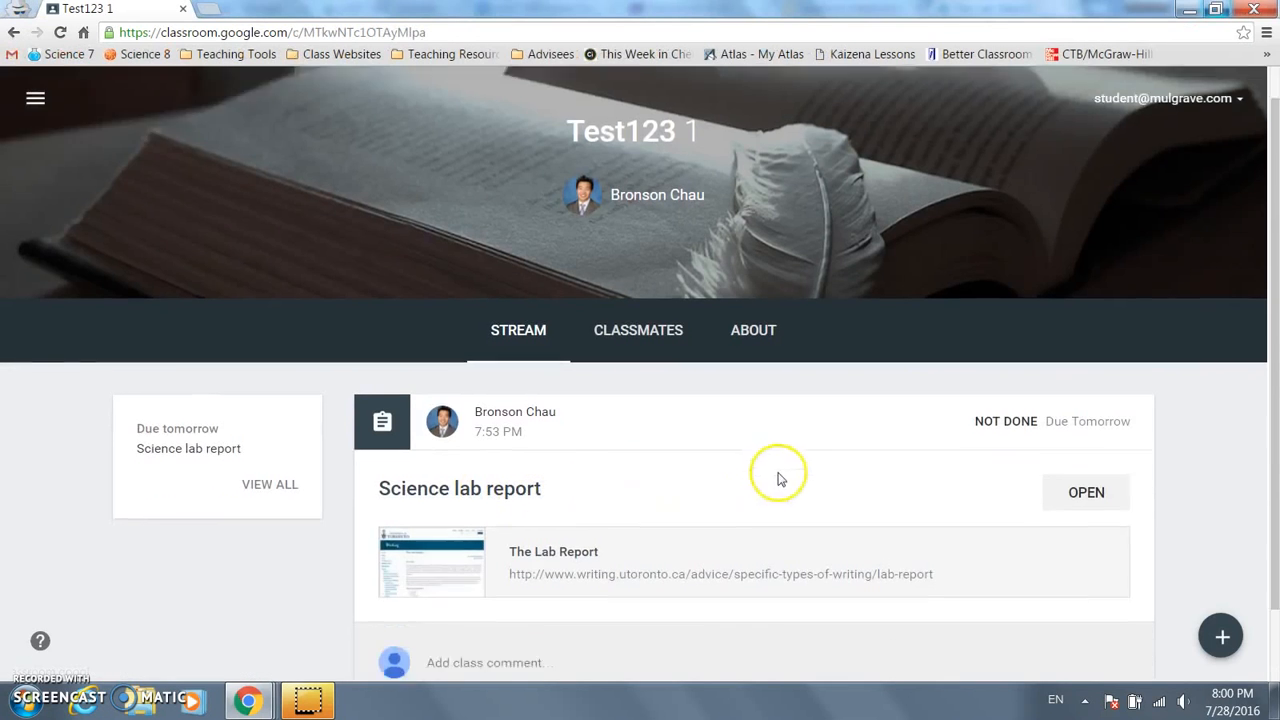
- As the student, open the Science lab report assignment to see their Conductivity Lab report copy
{"action": "scroll", "coordinate": [780, 479], "scroll_direction": "down", "scroll_amount": 1}
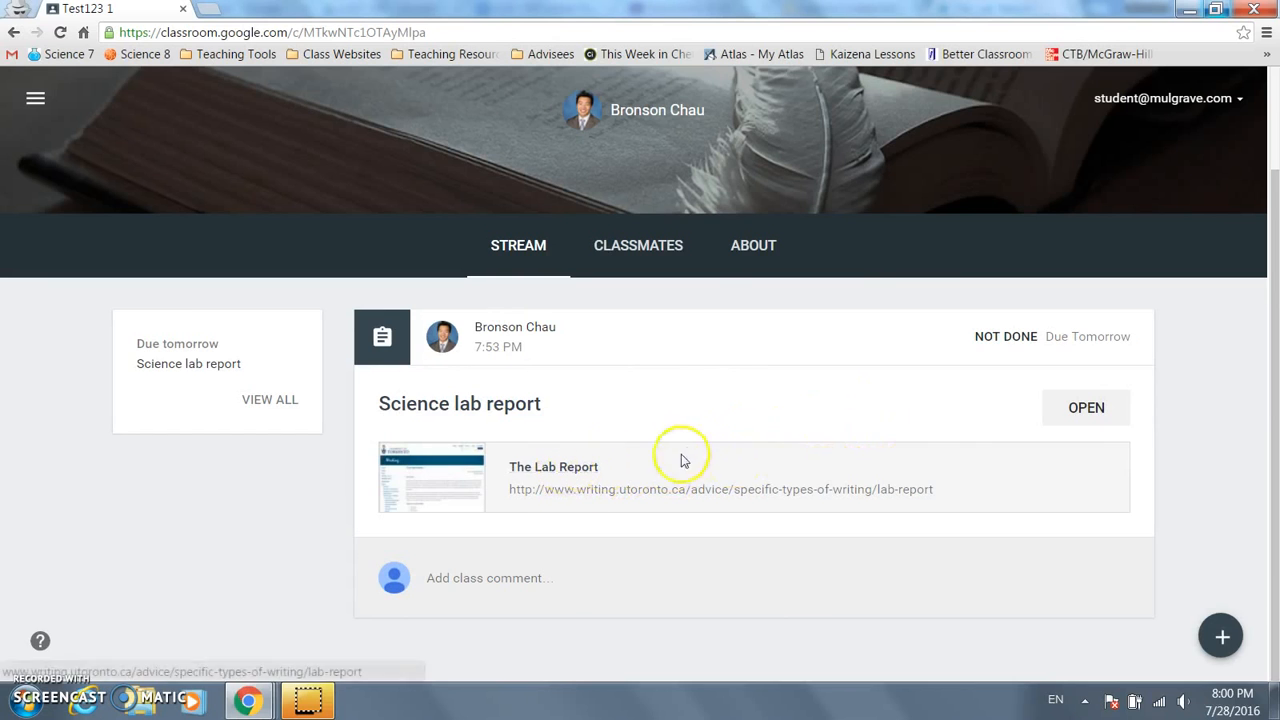
{"action": "left_click", "coordinate": [1068, 407]}
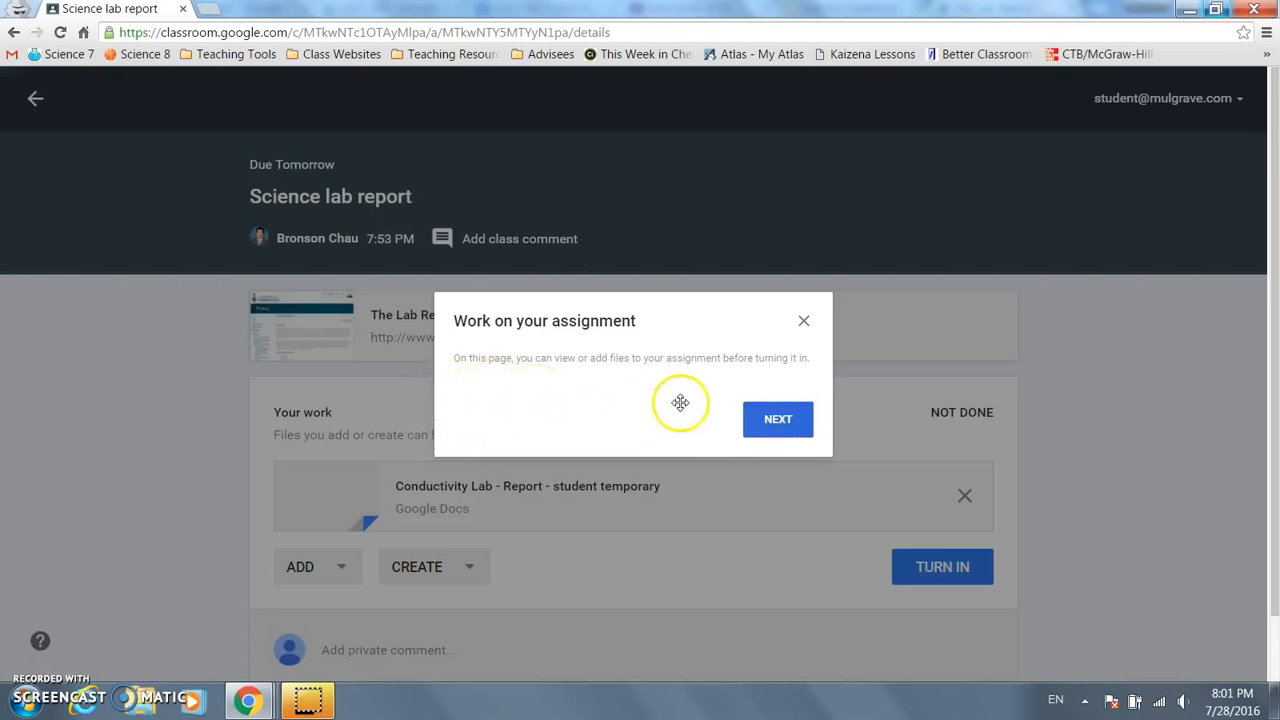
- Dismiss the assignment tip and look over the CREATE and ADD menus without adding anything
{"action": "left_click", "coordinate": [804, 322]}
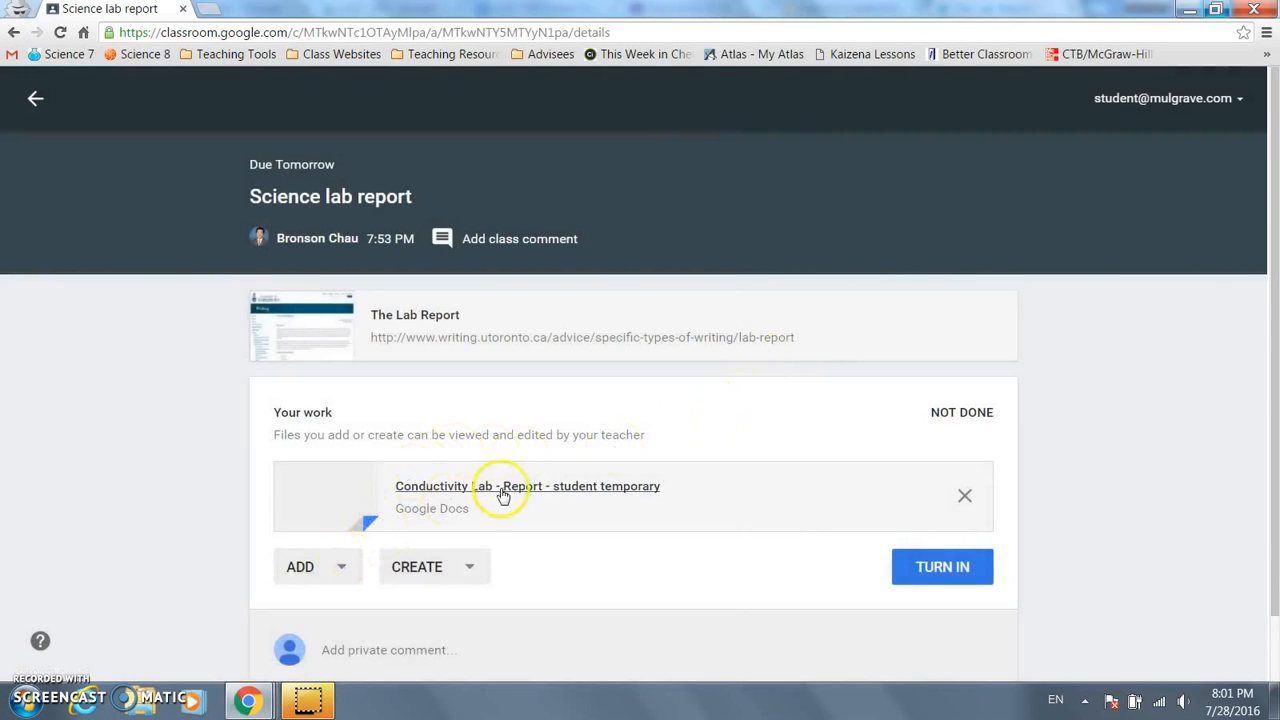
{"action": "scroll", "coordinate": [526, 489], "scroll_direction": "down", "scroll_amount": 1}
{"action": "left_click", "coordinate": [471, 494]}
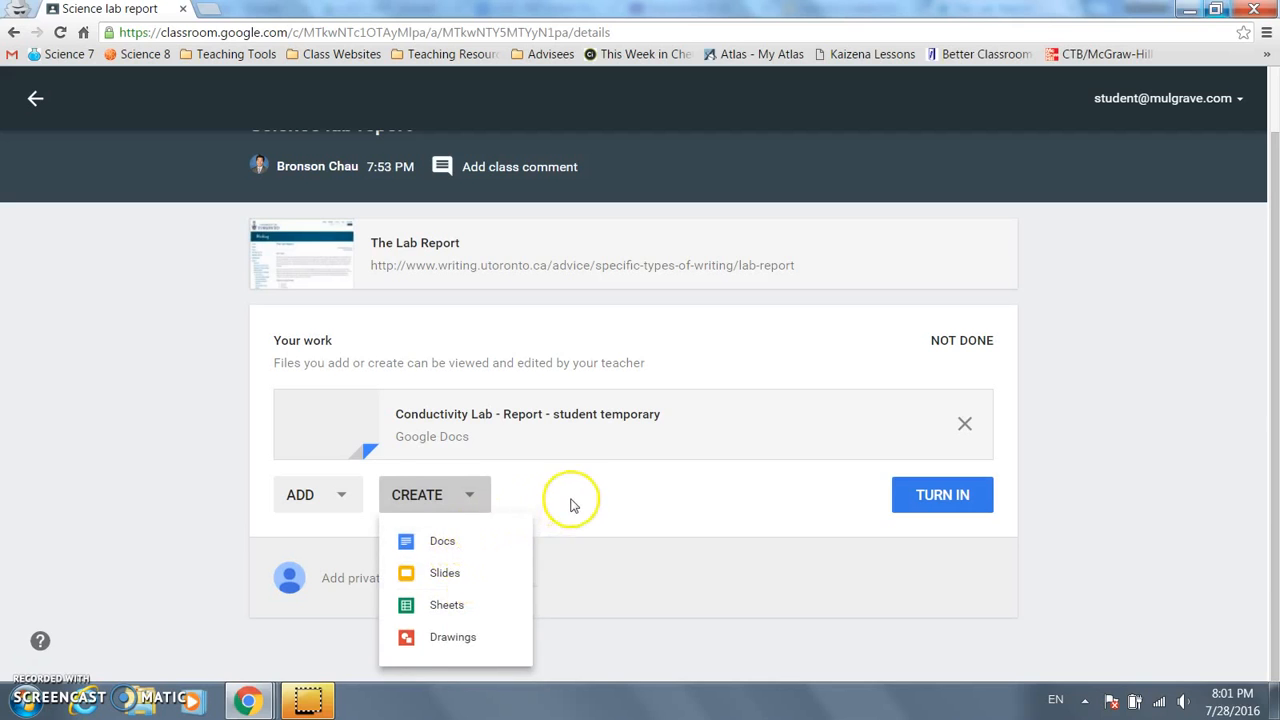
{"action": "left_click", "coordinate": [353, 500]}
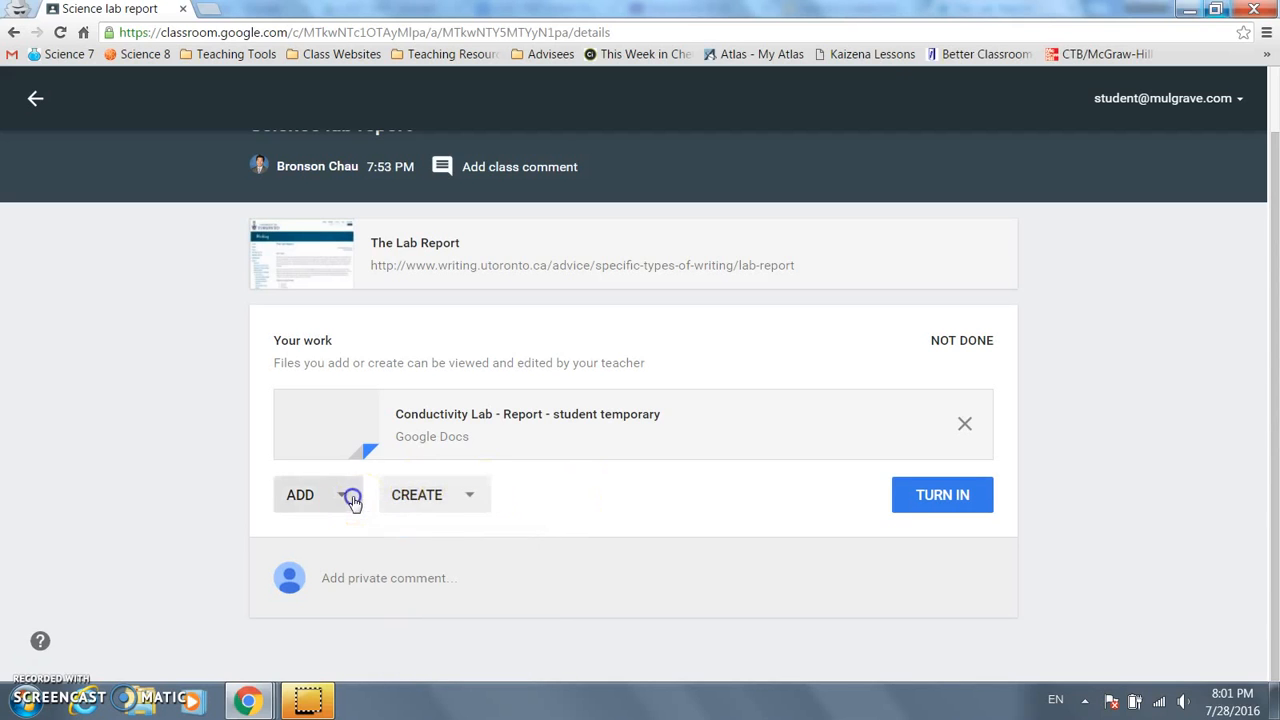
{"action": "left_click", "coordinate": [353, 500]}
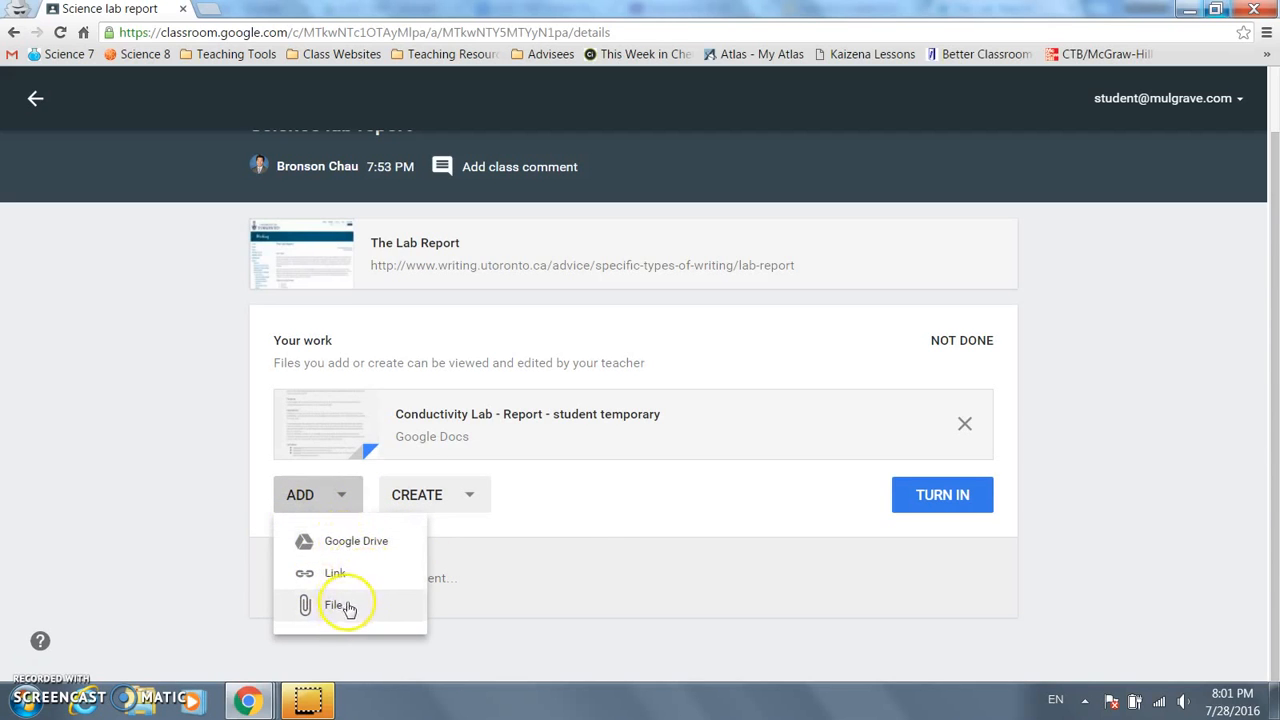
{"action": "left_click", "coordinate": [603, 502]}
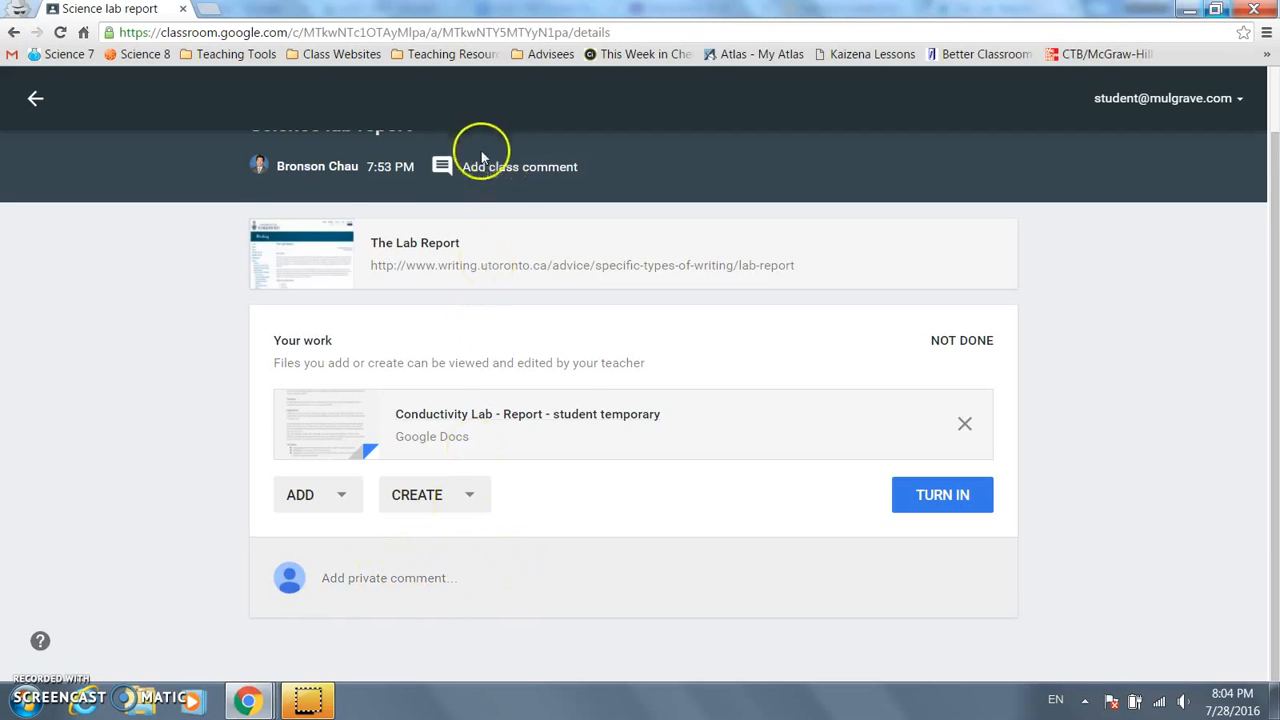
- Turn in the student's Conductivity Lab - Report copy
{"action": "scroll", "coordinate": [466, 157], "scroll_direction": "up", "scroll_amount": 1}
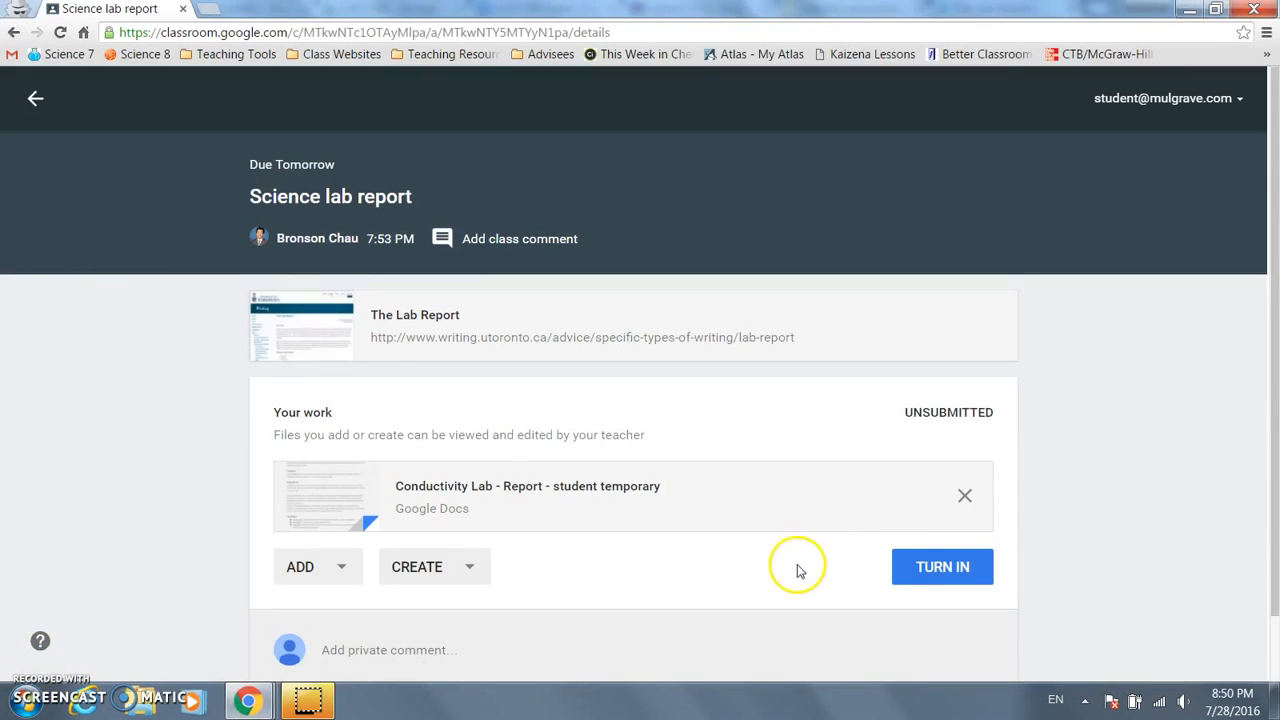
{"action": "left_click", "coordinate": [920, 576]}
{"action": "left_click", "coordinate": [737, 458]}
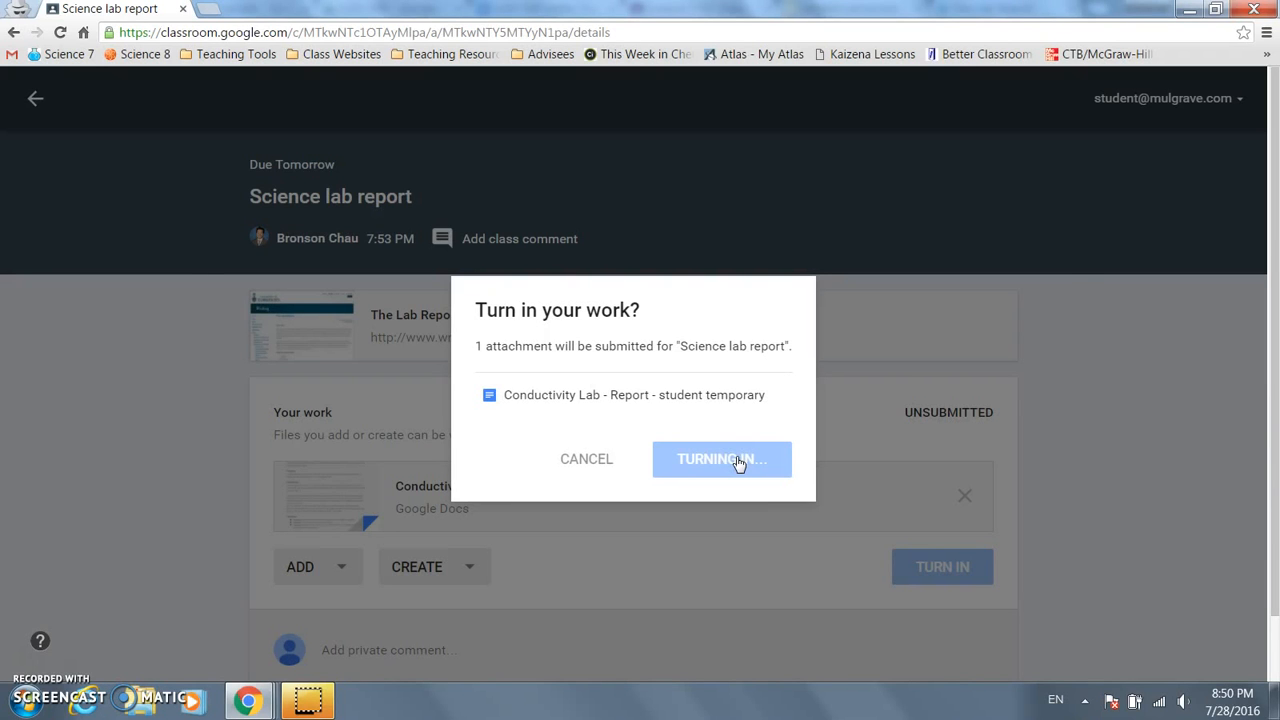
- Back in the teacher's window, open The Lab Report link attachment
{"action": "key", "text": "alt+Tab"}
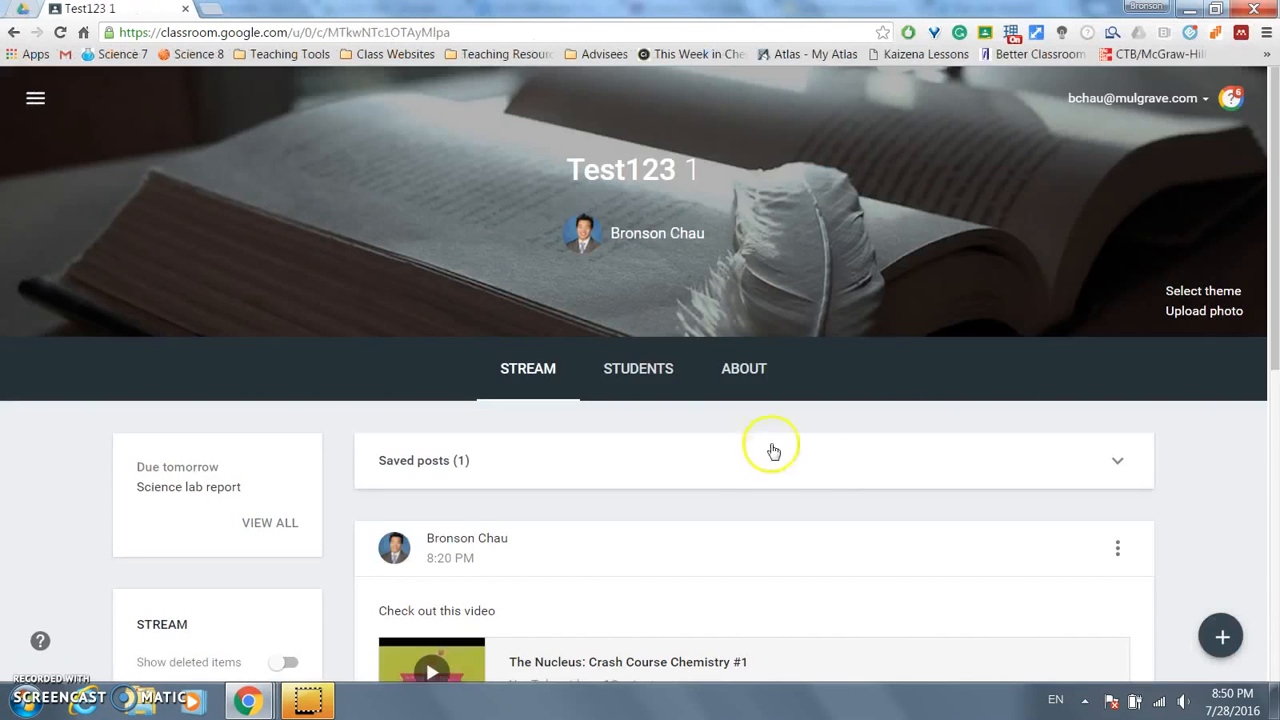
{"action": "scroll", "coordinate": [850, 450], "scroll_direction": "down", "scroll_amount": 3}
{"action": "scroll", "coordinate": [863, 434], "scroll_direction": "down", "scroll_amount": 3}
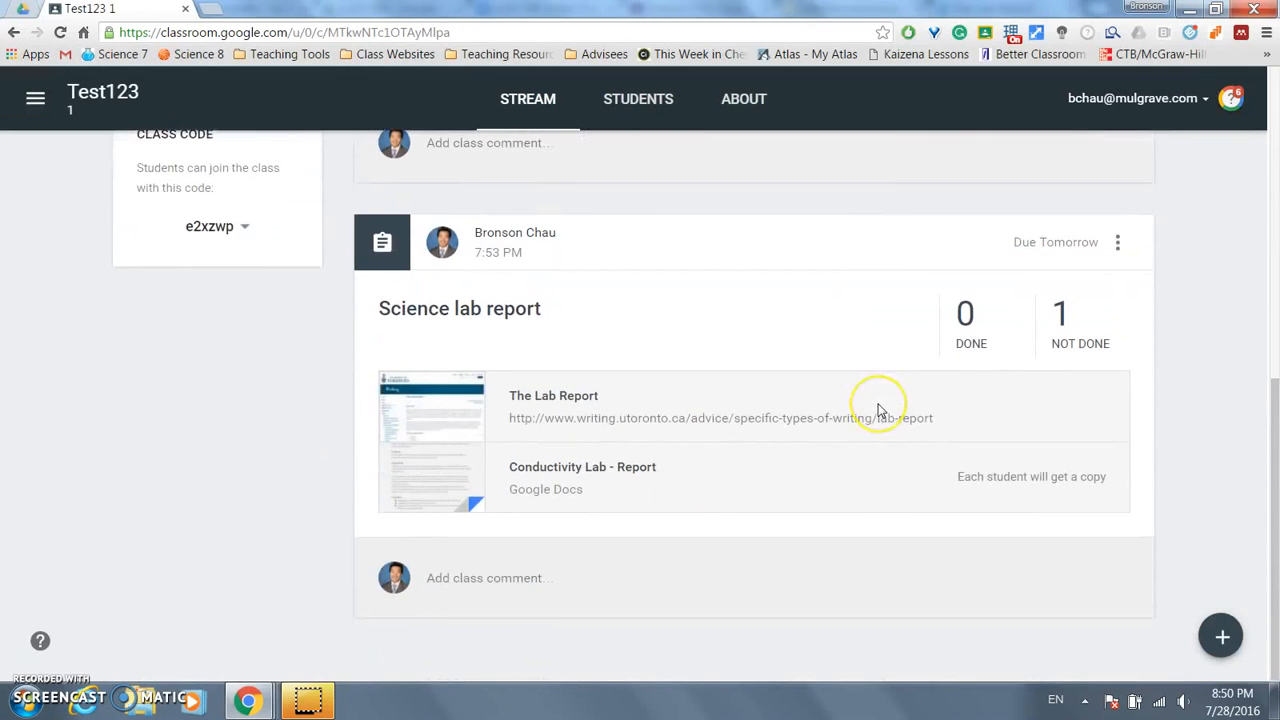
{"action": "left_click", "coordinate": [878, 410]}
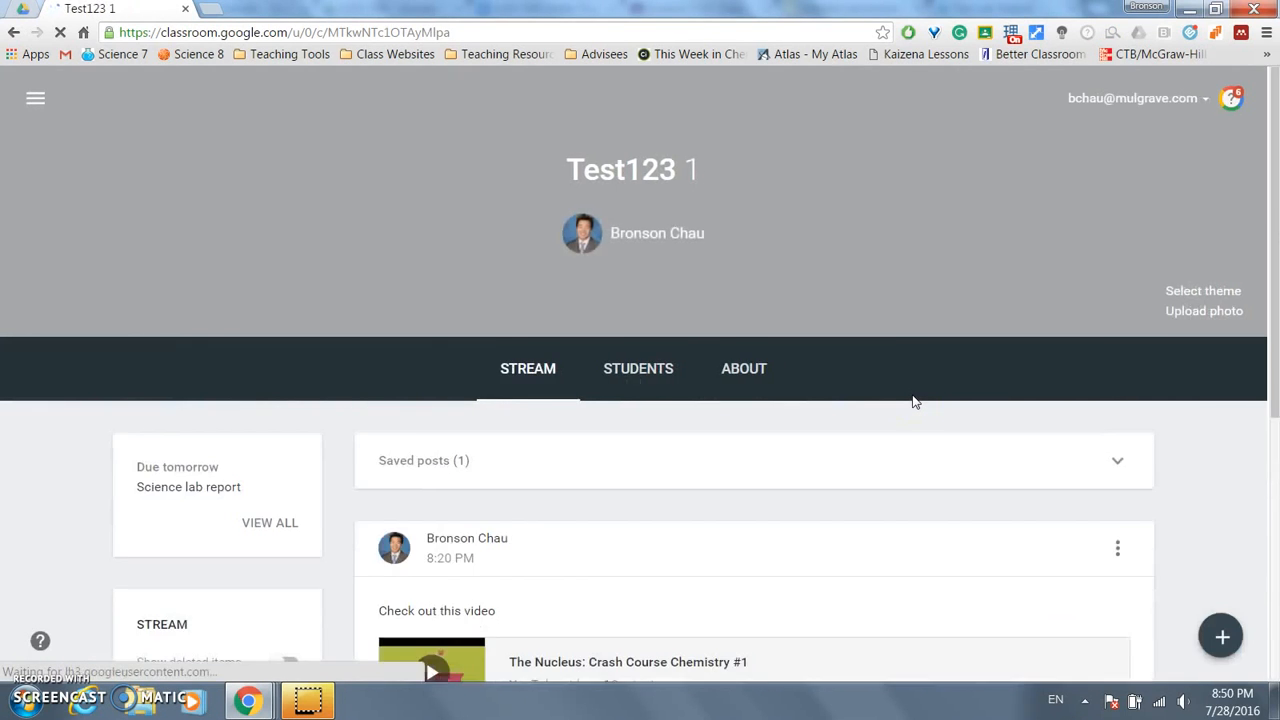
{"action": "scroll", "coordinate": [918, 396], "scroll_direction": "down", "scroll_amount": 1}
{"action": "scroll", "coordinate": [924, 394], "scroll_direction": "down", "scroll_amount": 5}
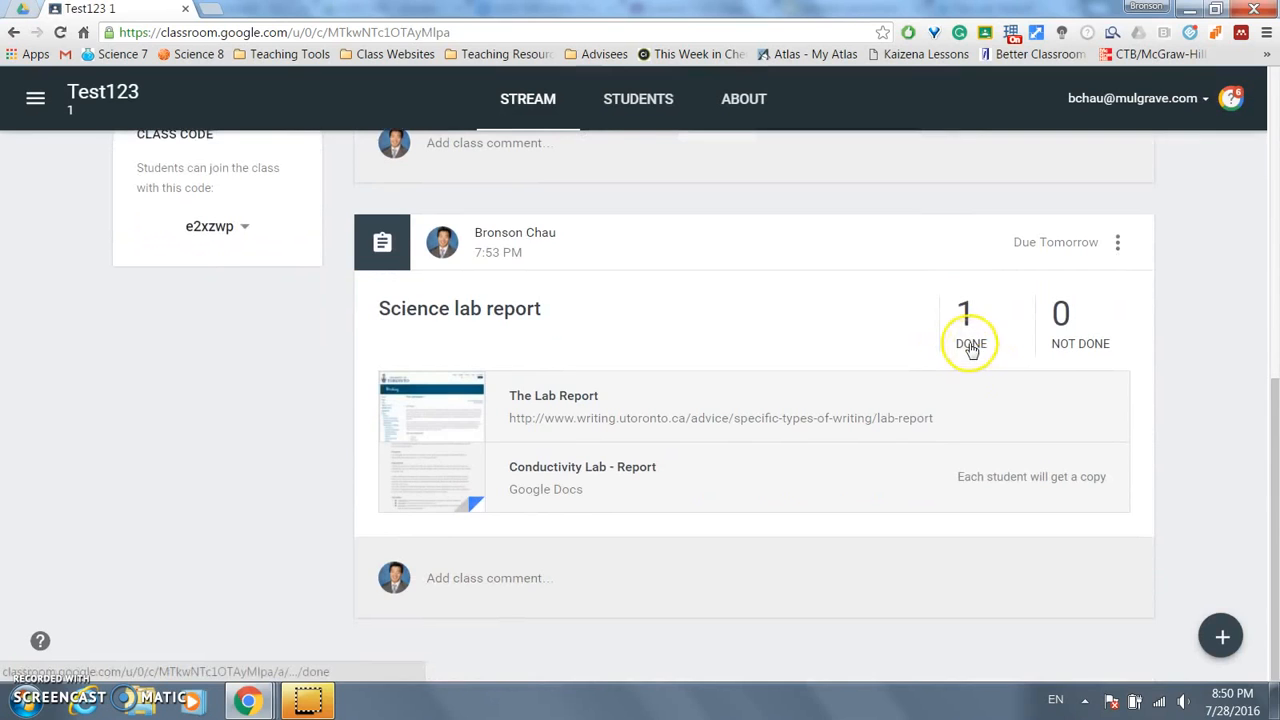
{"action": "left_click", "coordinate": [971, 347]}
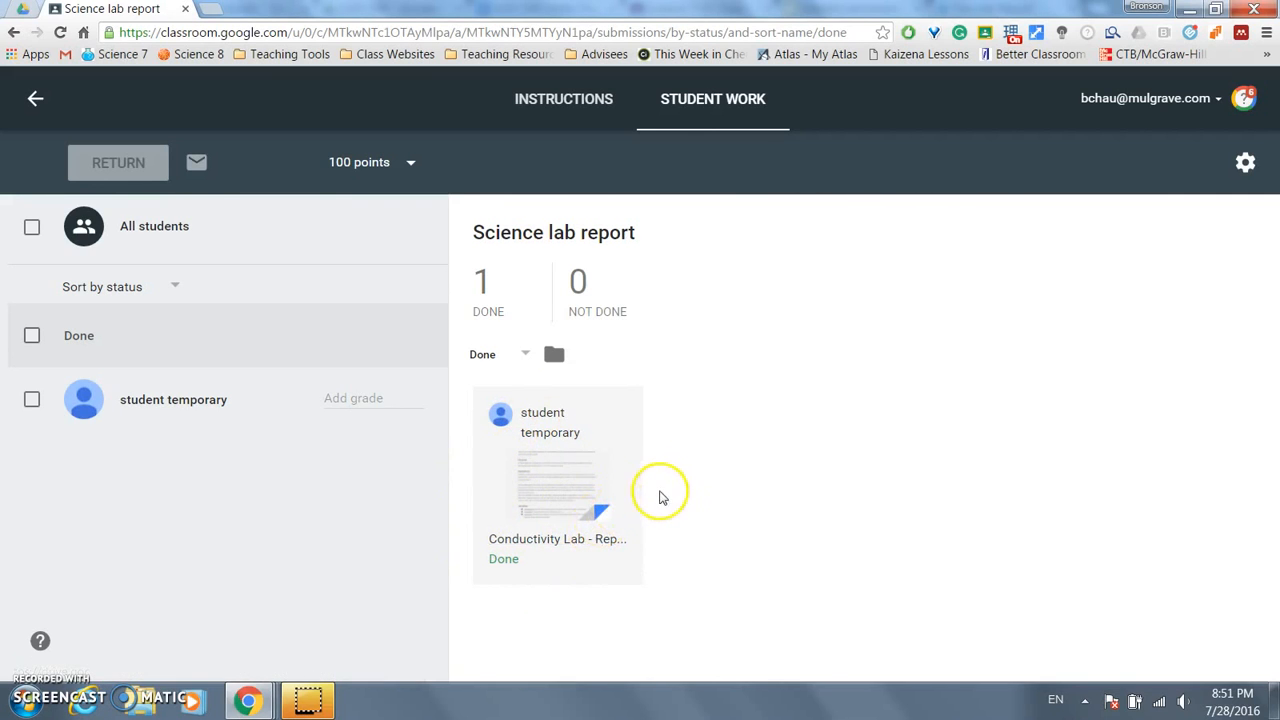
{"action": "key", "text": "alt+Tab"}
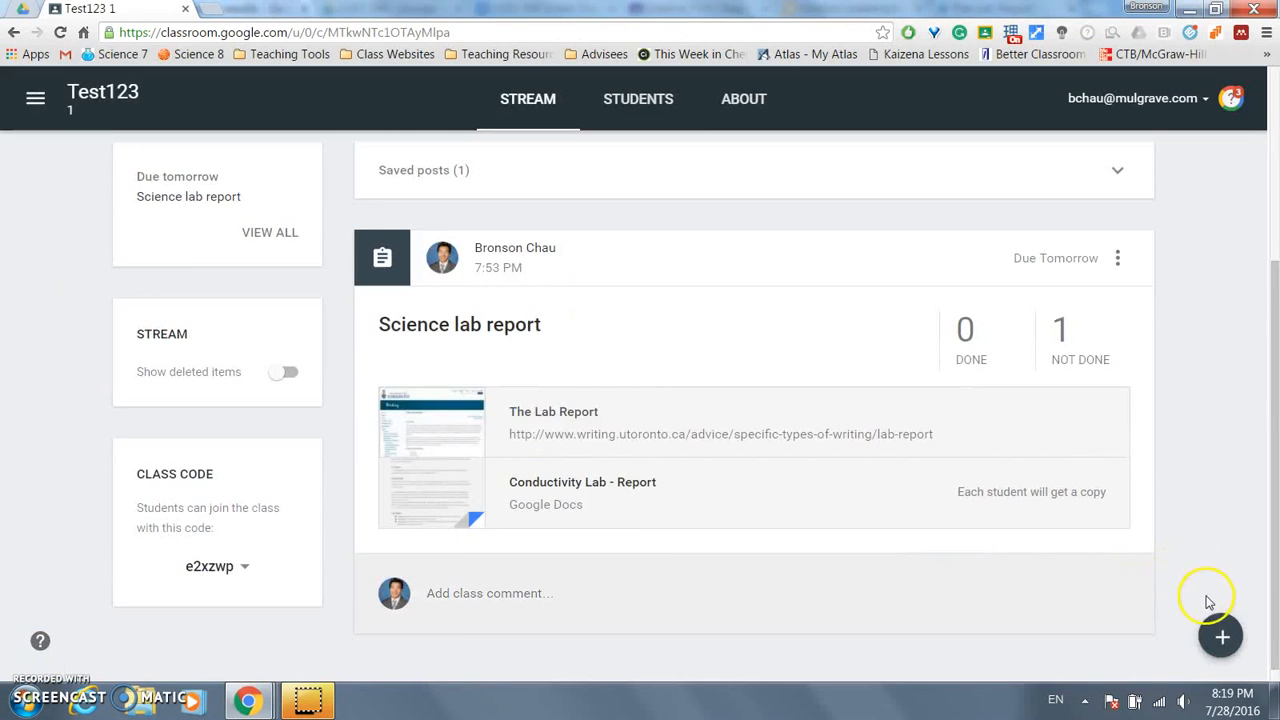
- Start a new announcement reading 'Check out this video'
{"action": "left_click", "coordinate": [1216, 637]}
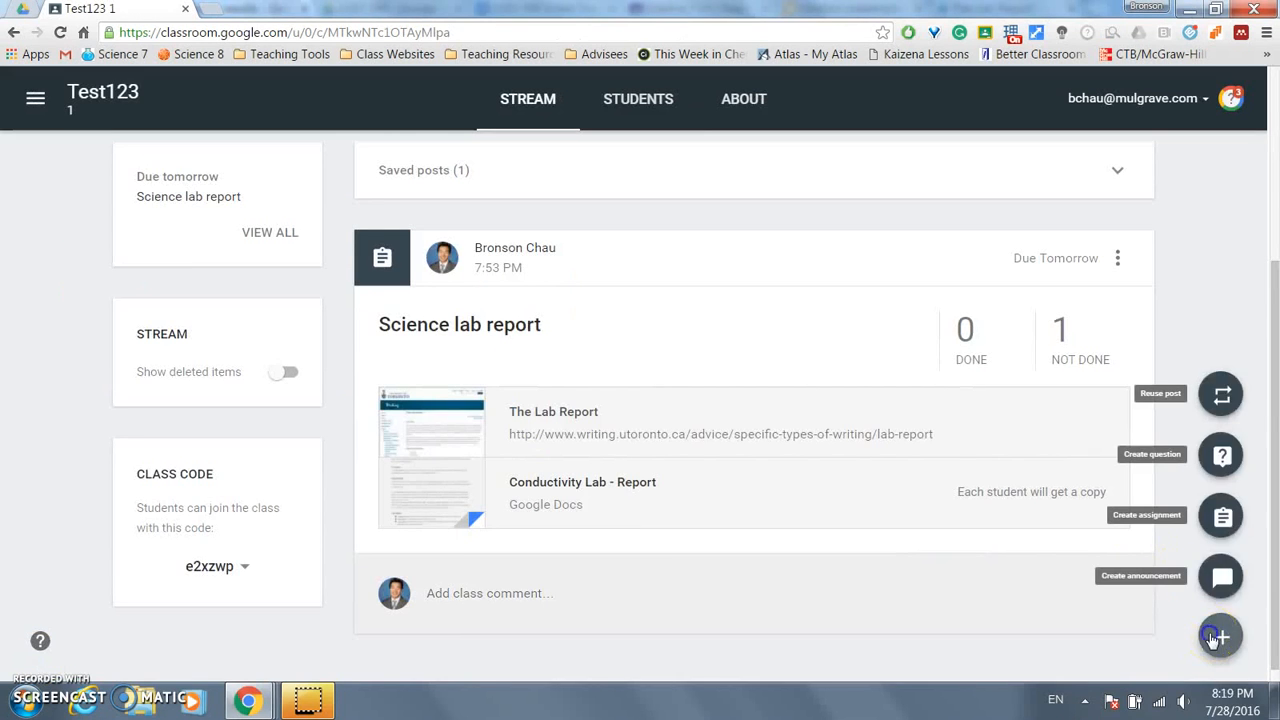
{"action": "left_click", "coordinate": [1221, 578]}
{"action": "left_click", "coordinate": [541, 356]}
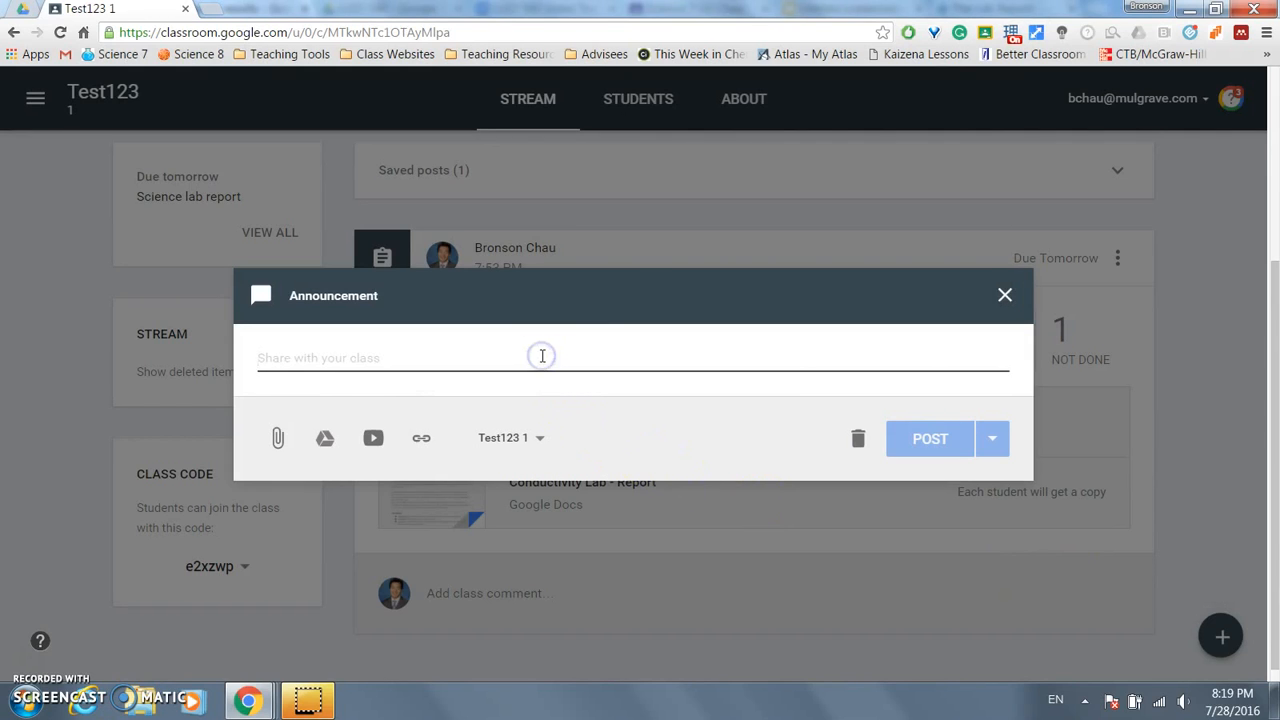
{"action": "type", "text": "Check out this video"}
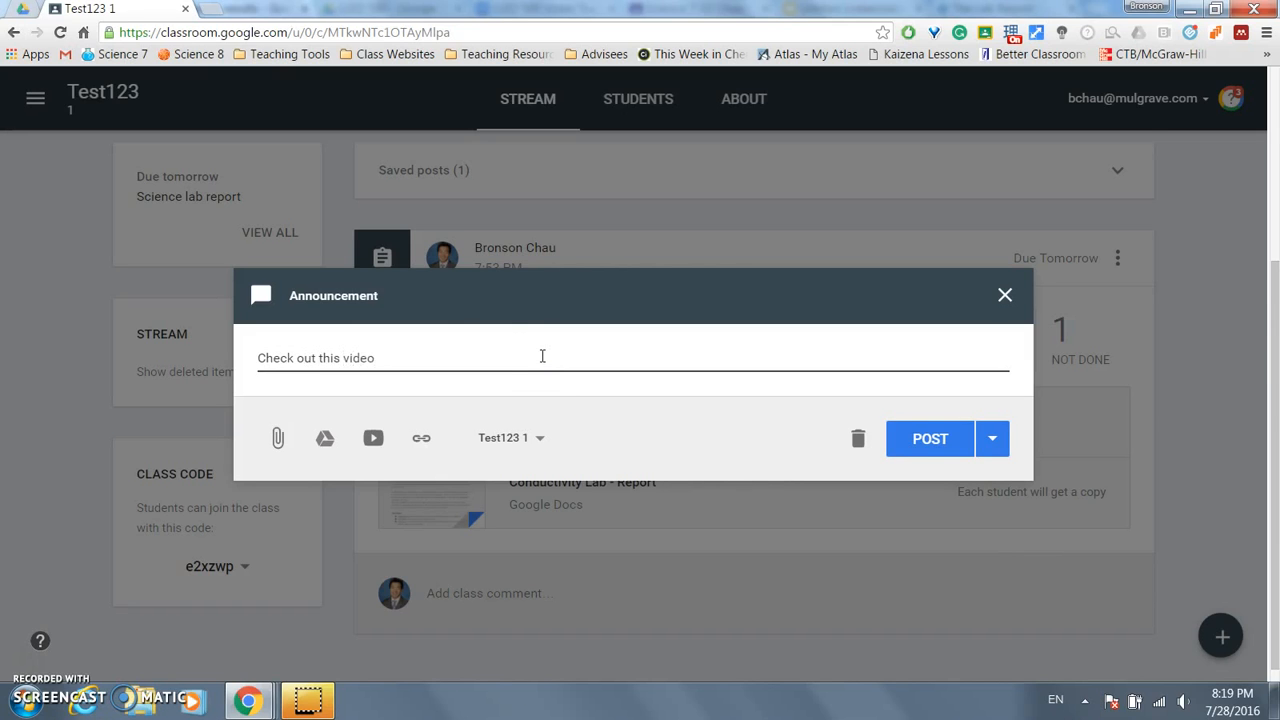
- Attach the Nucleus: Crash Course Chemistry #1 YouTube video by pasting its URL
{"action": "left_click", "coordinate": [335, 388]}
{"action": "left_click", "coordinate": [372, 438]}
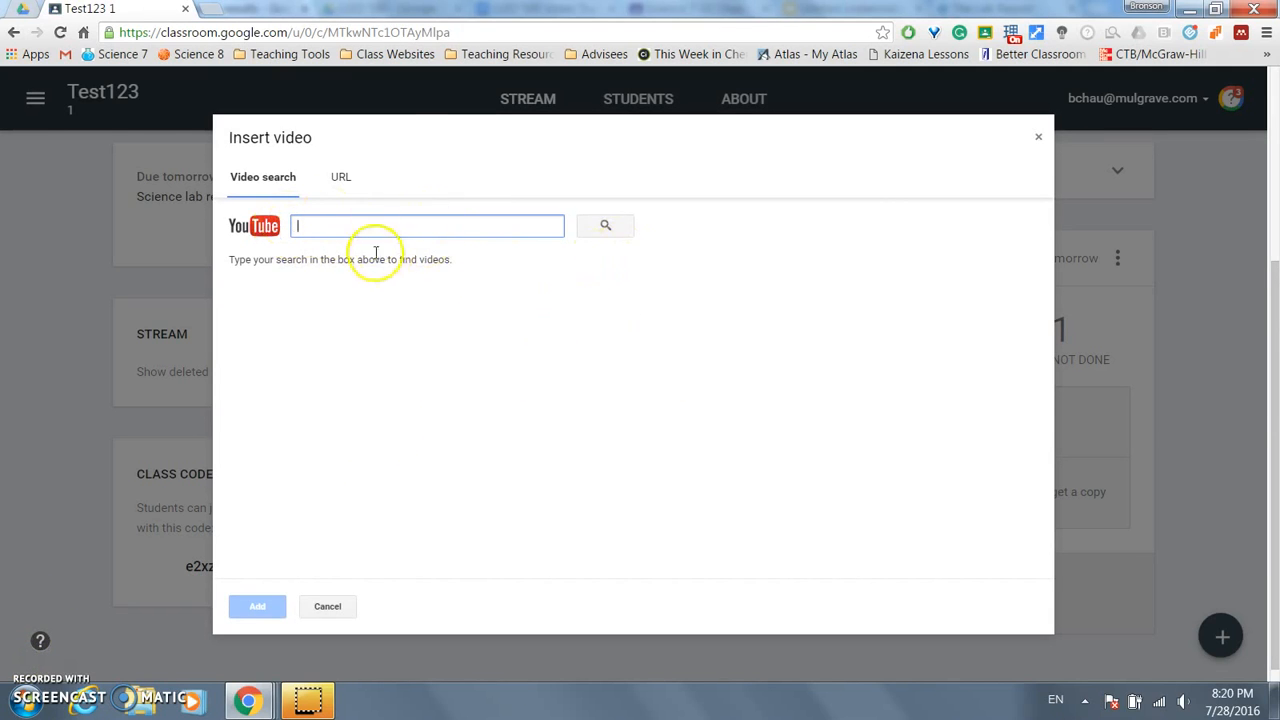
{"action": "left_click", "coordinate": [341, 180]}
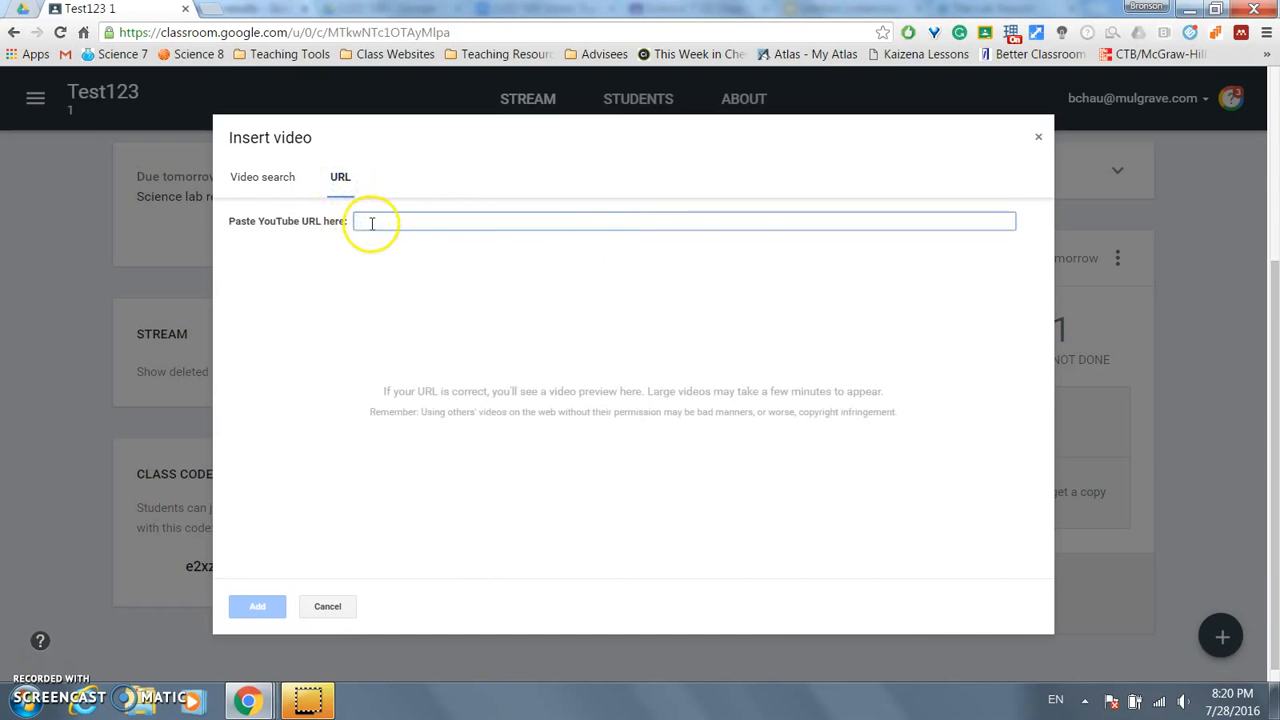
{"action": "type", "text": "https://www.youtube.com/watch?v=FSyAehMdpyI&list=PL8dPuuaLjXtPHzzYuWy6fYEaX9mQQ8oGr"}
{"action": "left_click", "coordinate": [252, 607]}
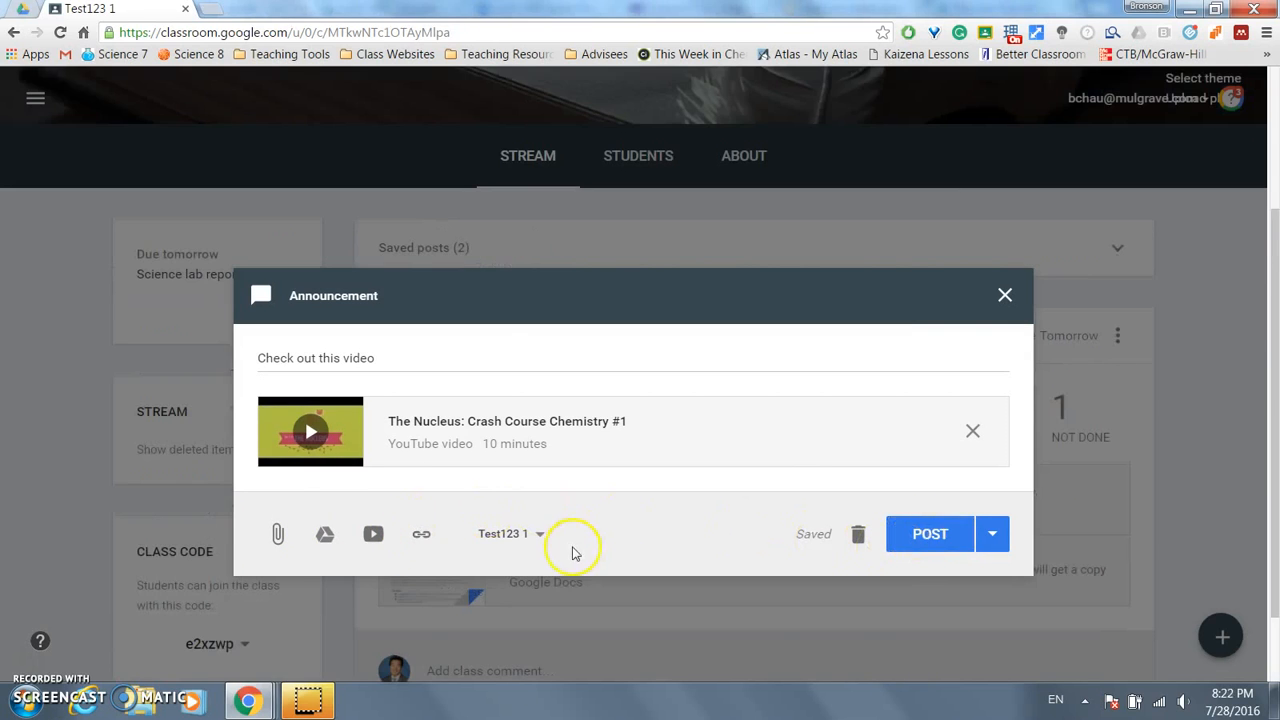
- Tick Advisory 2015/2016, Transitions 9-01 and 8-01, then untick them, leaving only Test123 1
{"action": "left_click", "coordinate": [541, 535]}
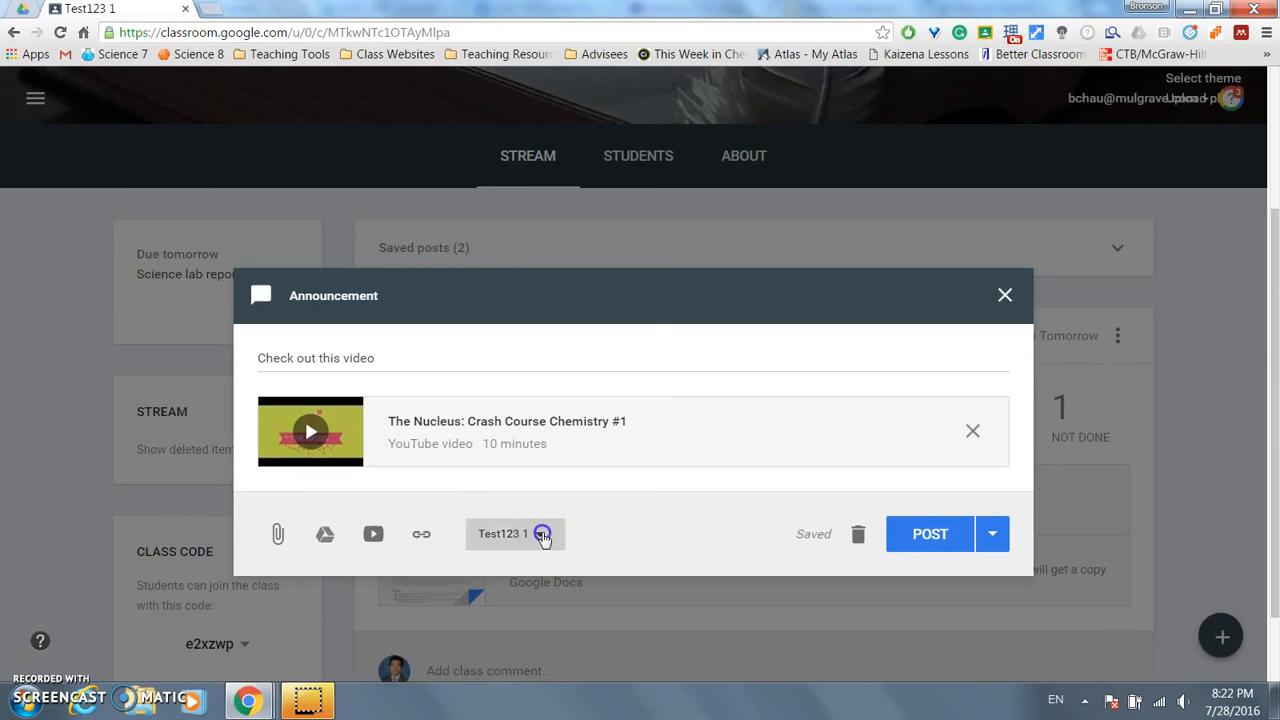
{"action": "left_click", "coordinate": [499, 366]}
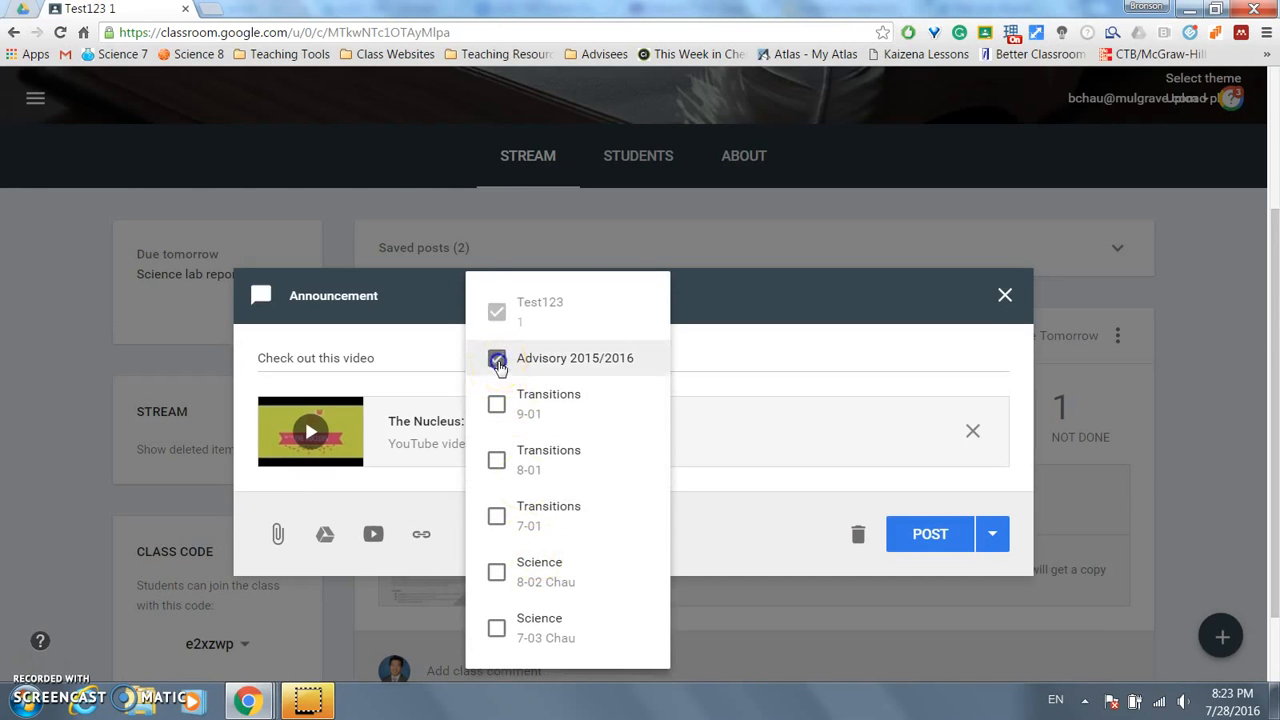
{"action": "left_click", "coordinate": [499, 408]}
{"action": "left_click", "coordinate": [499, 465]}
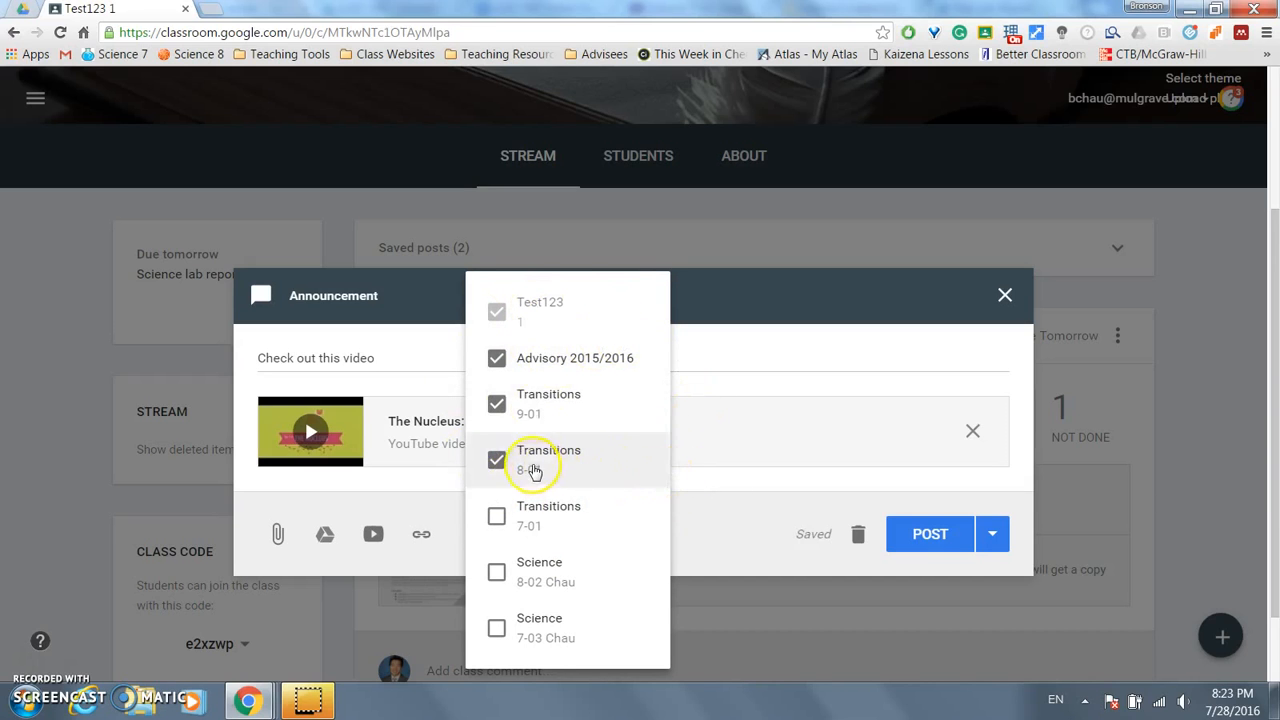
{"action": "left_click", "coordinate": [530, 468]}
{"action": "left_click", "coordinate": [543, 405]}
{"action": "left_click", "coordinate": [543, 360]}
{"action": "left_click", "coordinate": [697, 410]}
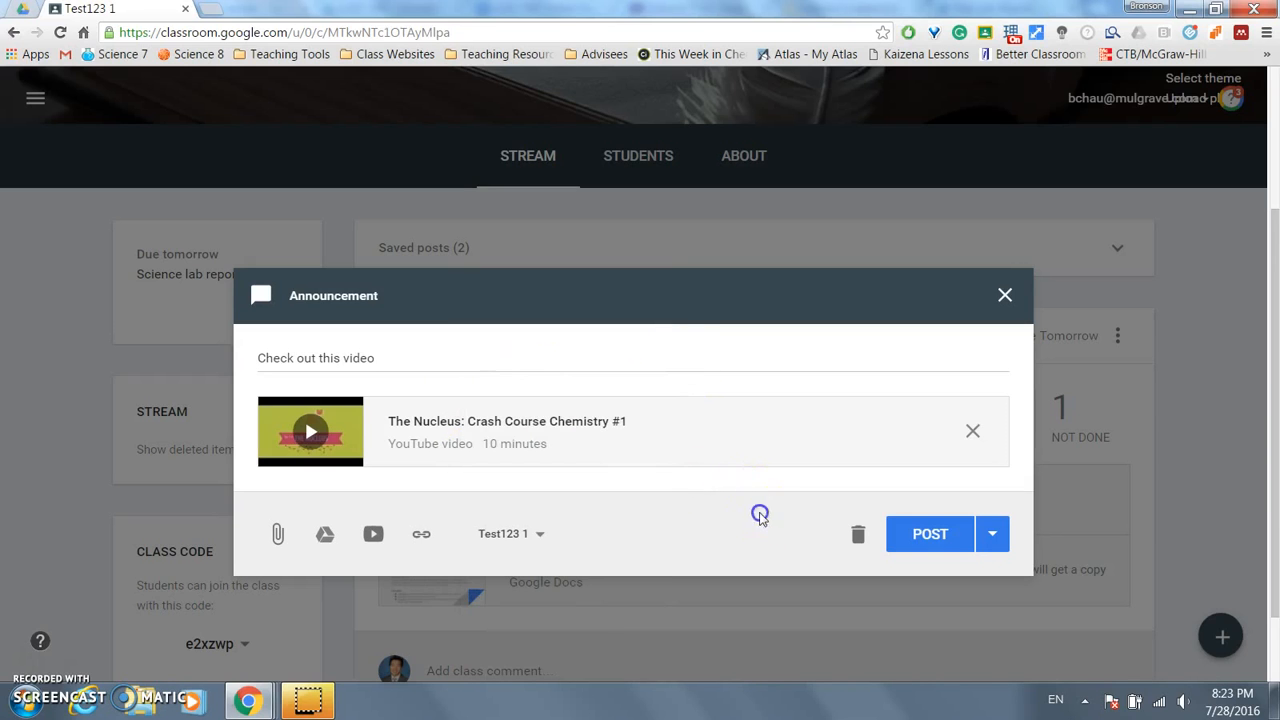
- Post the announcement and check it in the student's window
{"action": "left_click", "coordinate": [928, 534]}
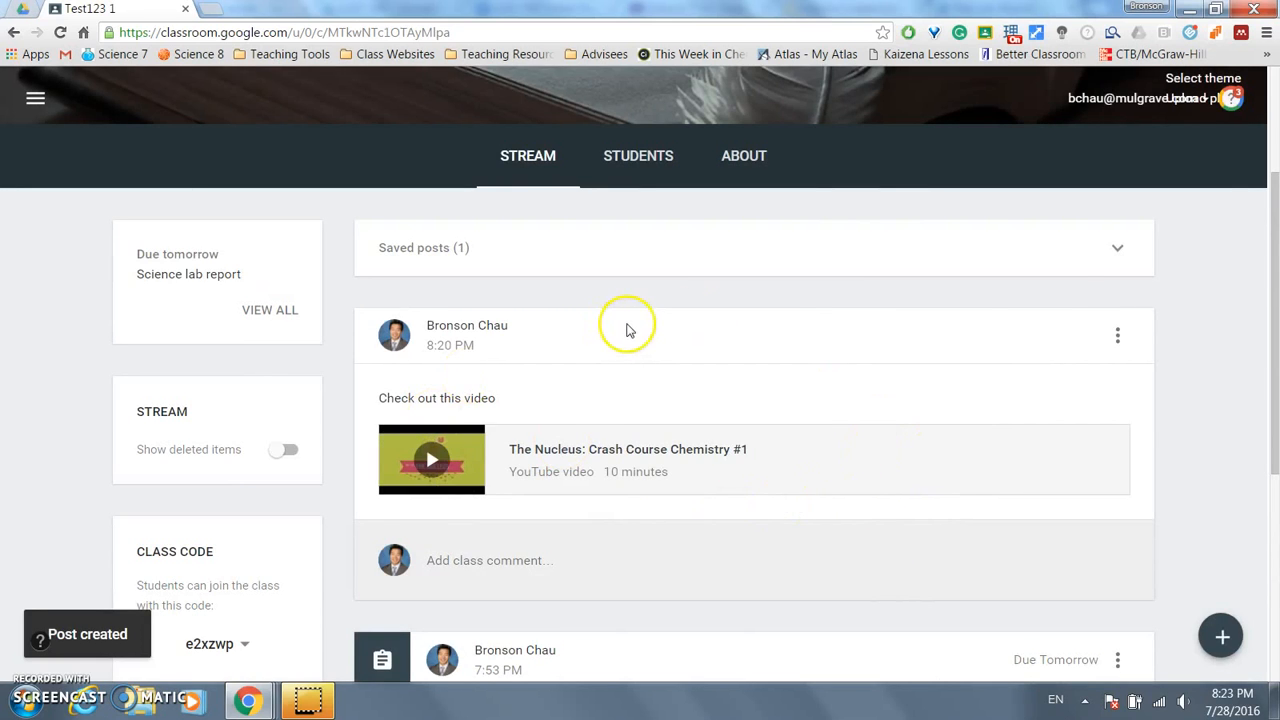
{"action": "key", "text": "alt+Tab"}
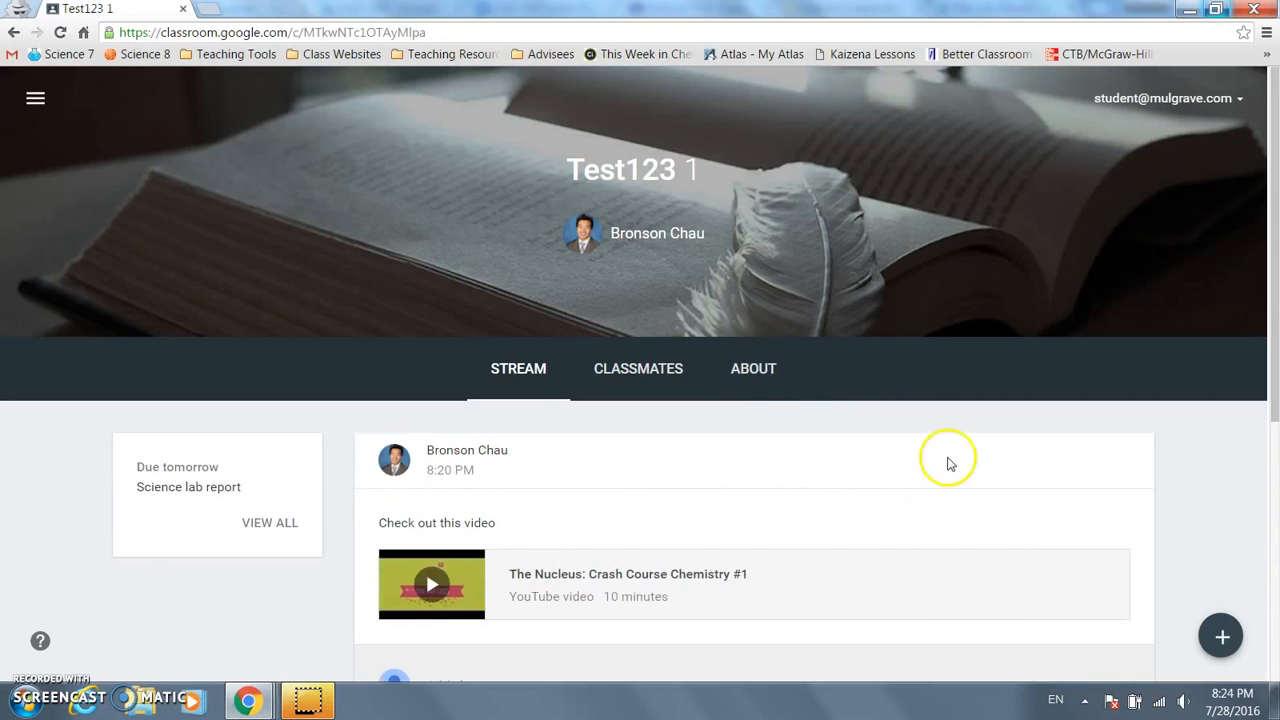
{"action": "scroll", "coordinate": [952, 459], "scroll_direction": "down", "scroll_amount": 1}
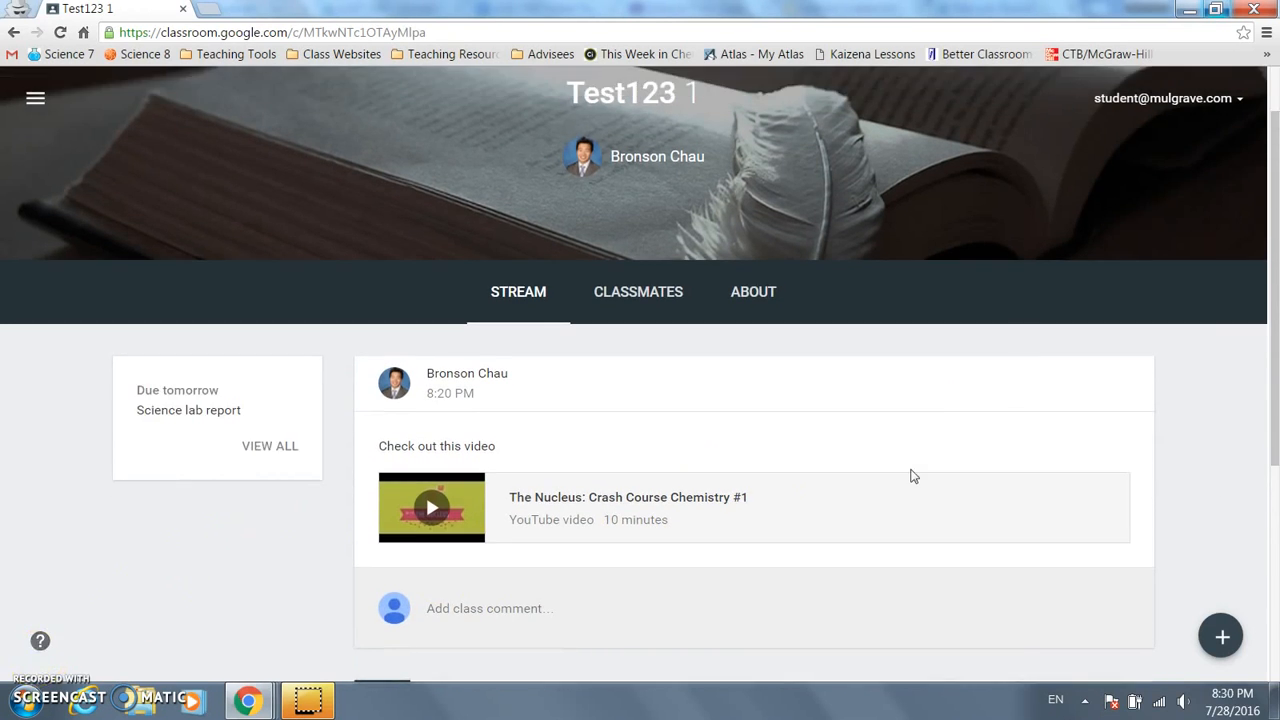
{"action": "scroll", "coordinate": [908, 465], "scroll_direction": "down", "scroll_amount": 2}
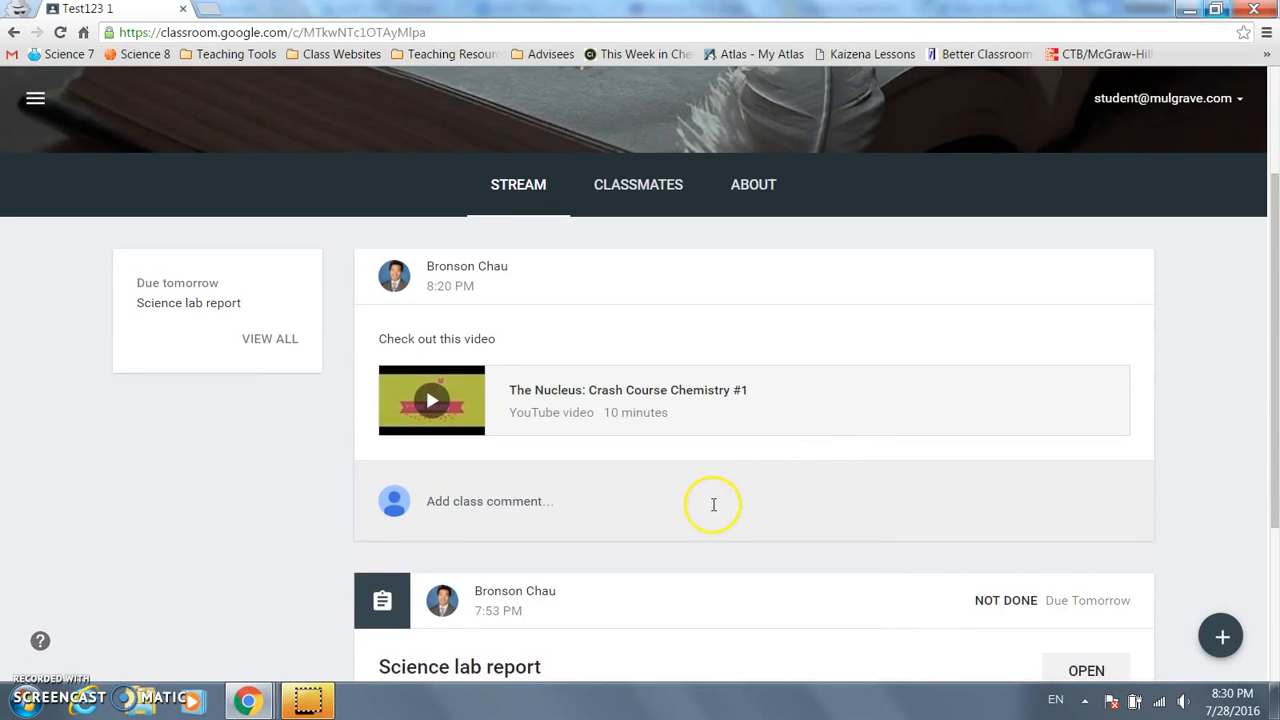
- Return to the teacher's Test123 1 window and view the class's About details
{"action": "mouse_move", "coordinate": [255, 697]}
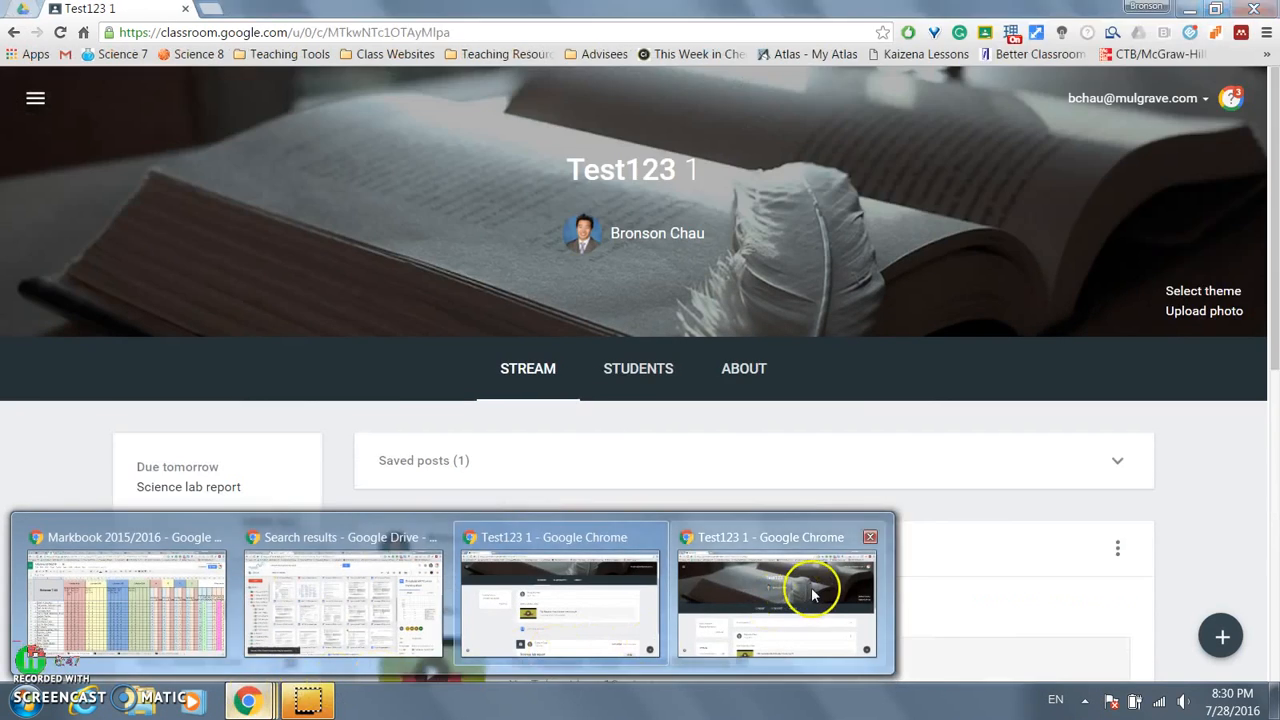
{"action": "left_click", "coordinate": [810, 590]}
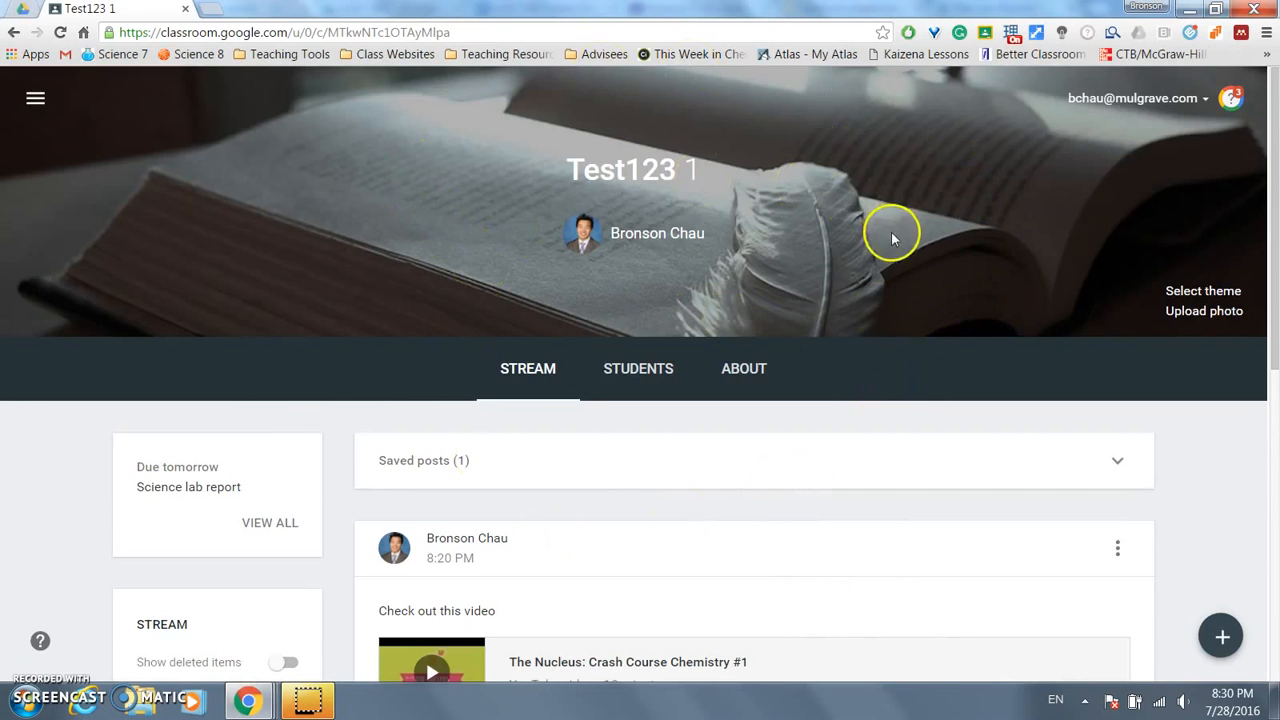
{"action": "left_click", "coordinate": [728, 376]}
{"action": "left_click", "coordinate": [730, 378]}
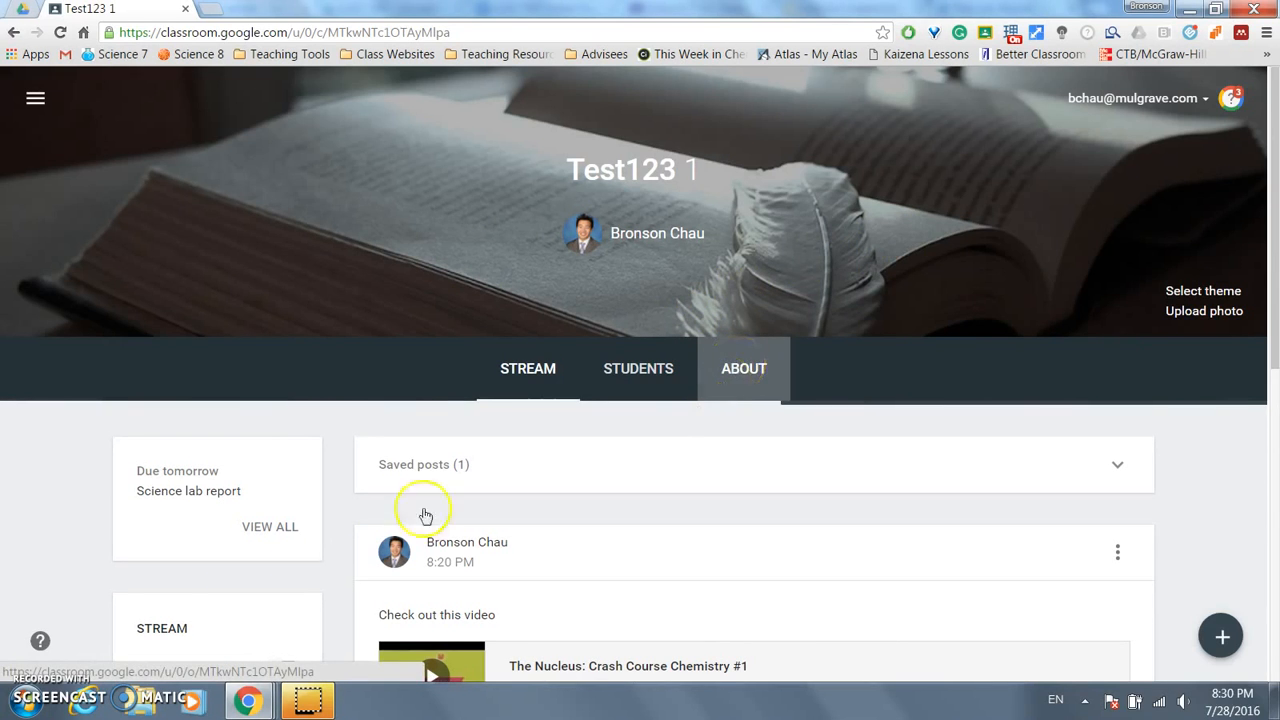
{"action": "scroll", "coordinate": [551, 350], "scroll_direction": "down", "scroll_amount": 2}
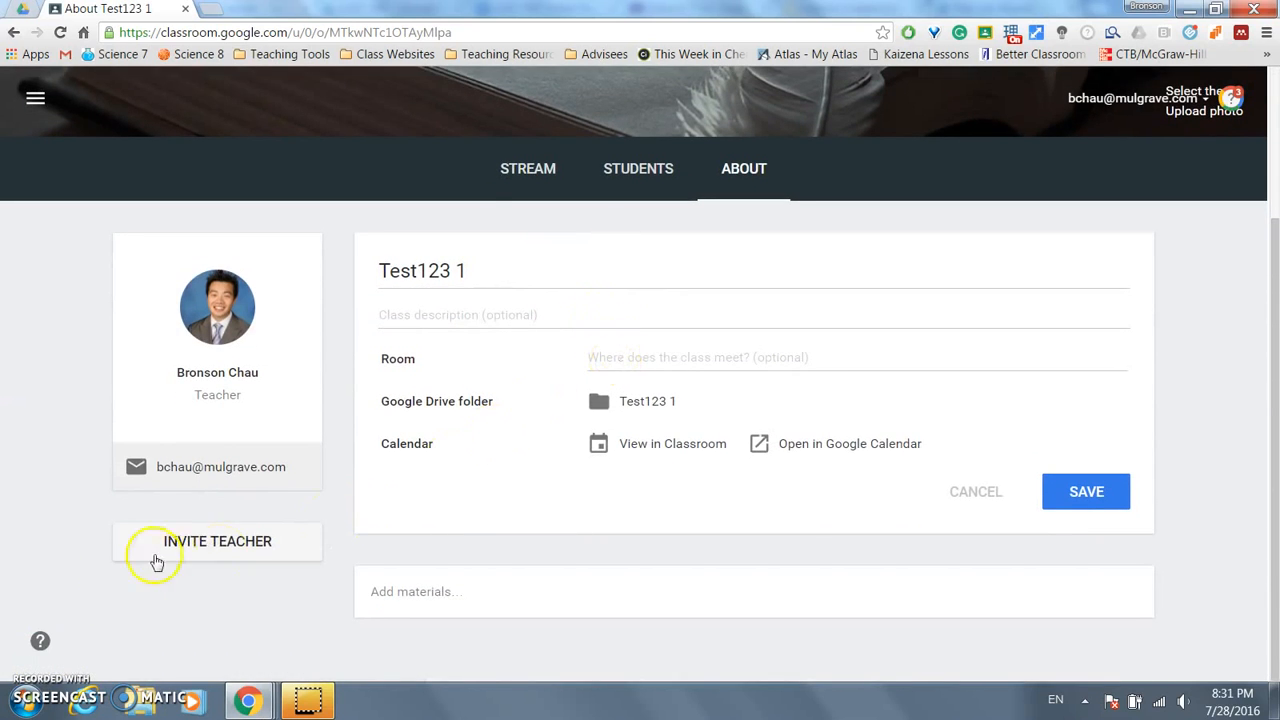
- Cancel the teacher invitation without inviting anyone and open the Students roster
{"action": "left_click", "coordinate": [222, 553]}
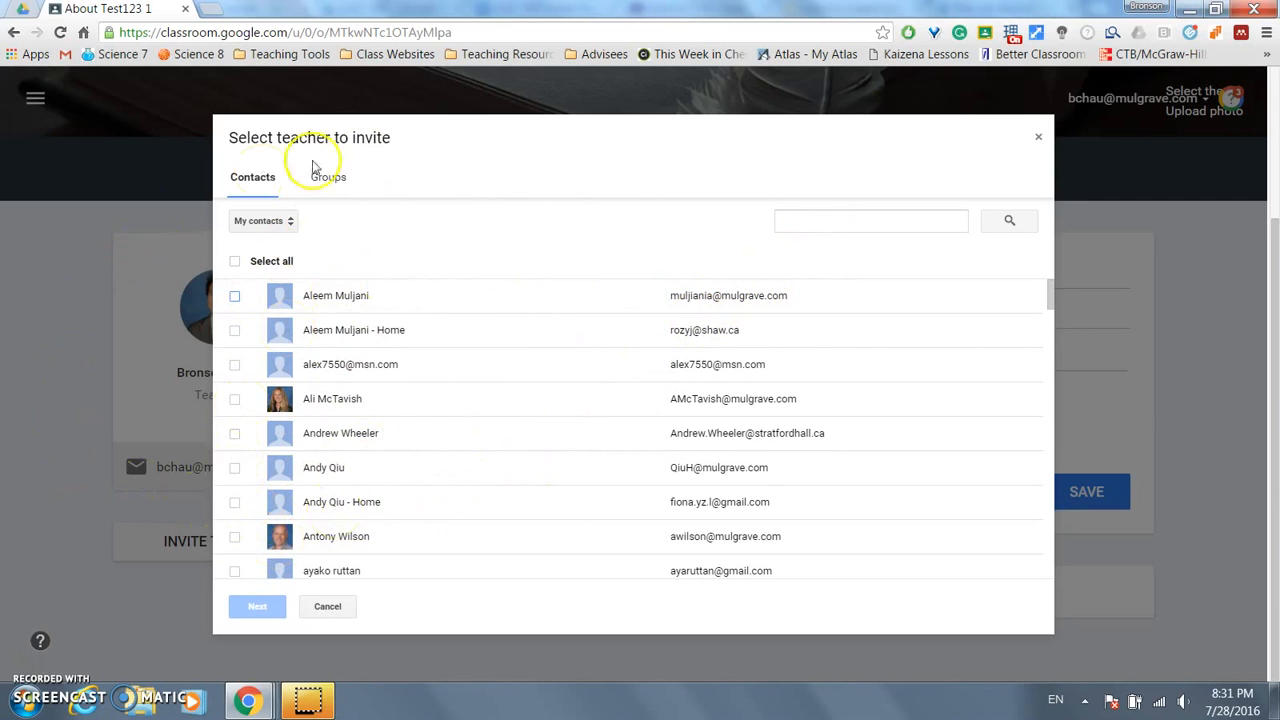
{"action": "left_click", "coordinate": [325, 606]}
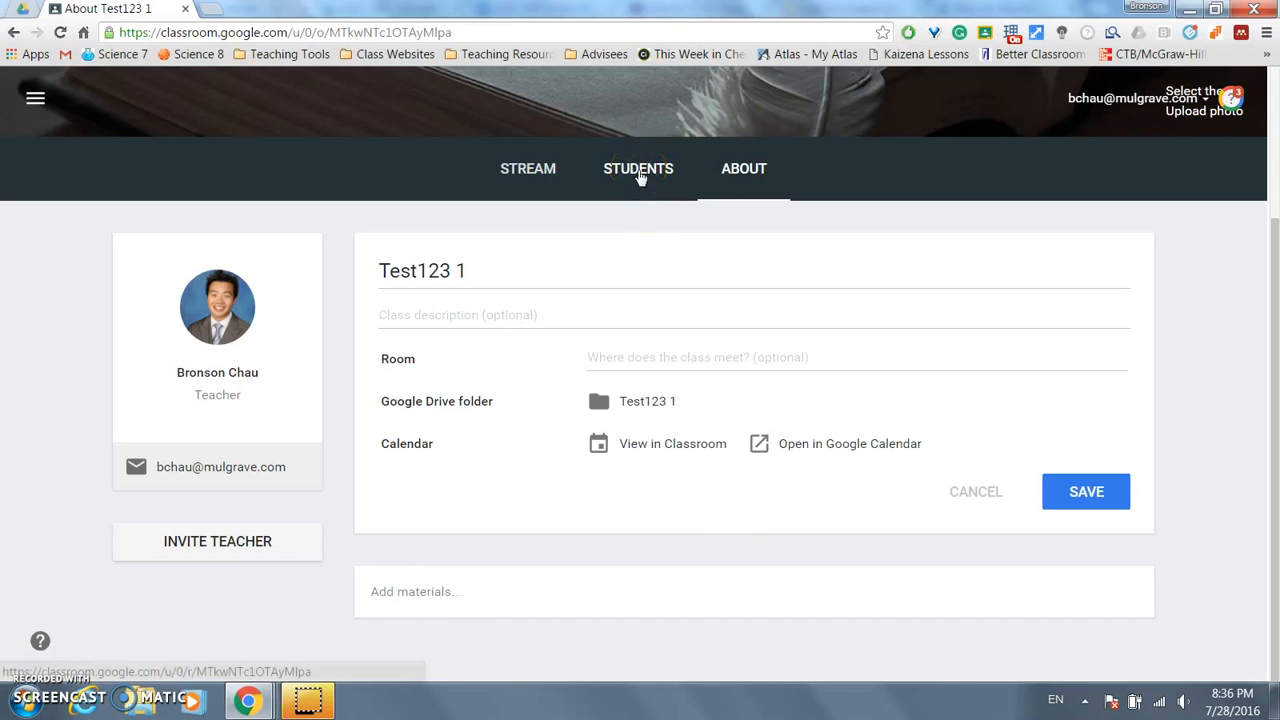
{"action": "left_click", "coordinate": [640, 176]}
{"action": "left_click", "coordinate": [648, 366]}
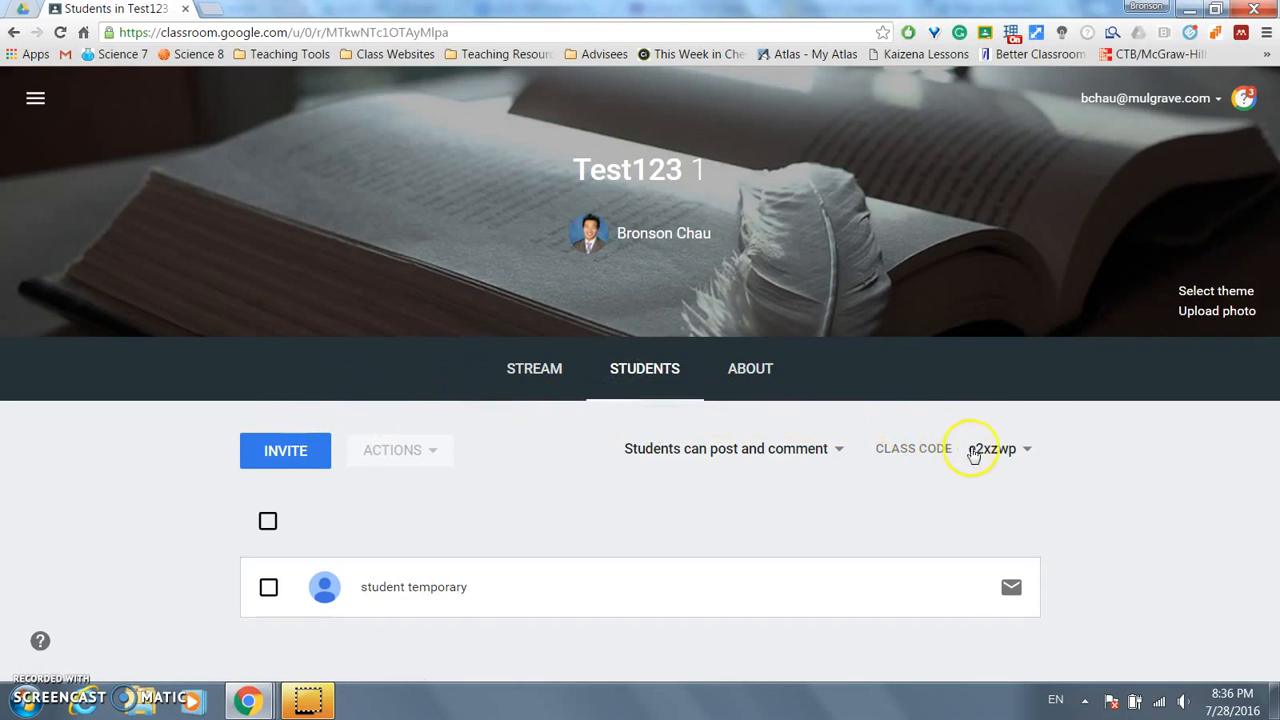
- Cancel the student invite, select the lone student, and close Actions without changing anything
{"action": "left_click", "coordinate": [308, 458]}
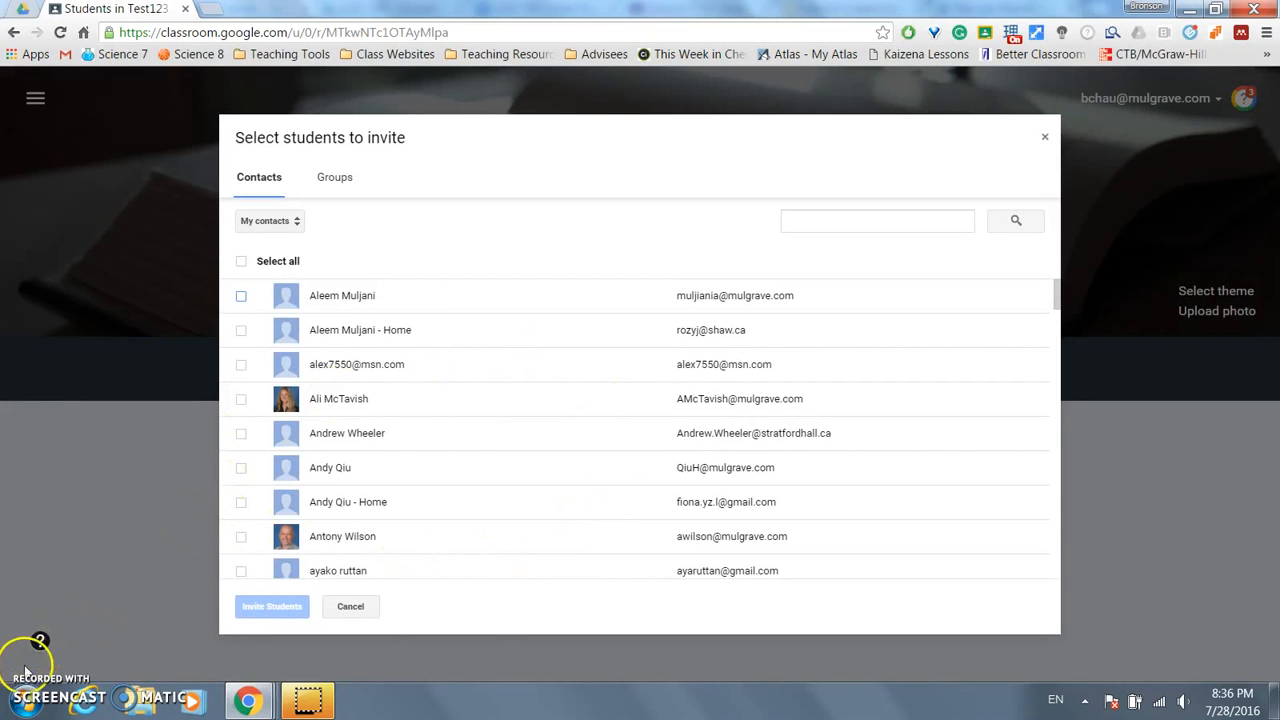
{"action": "left_click", "coordinate": [376, 611]}
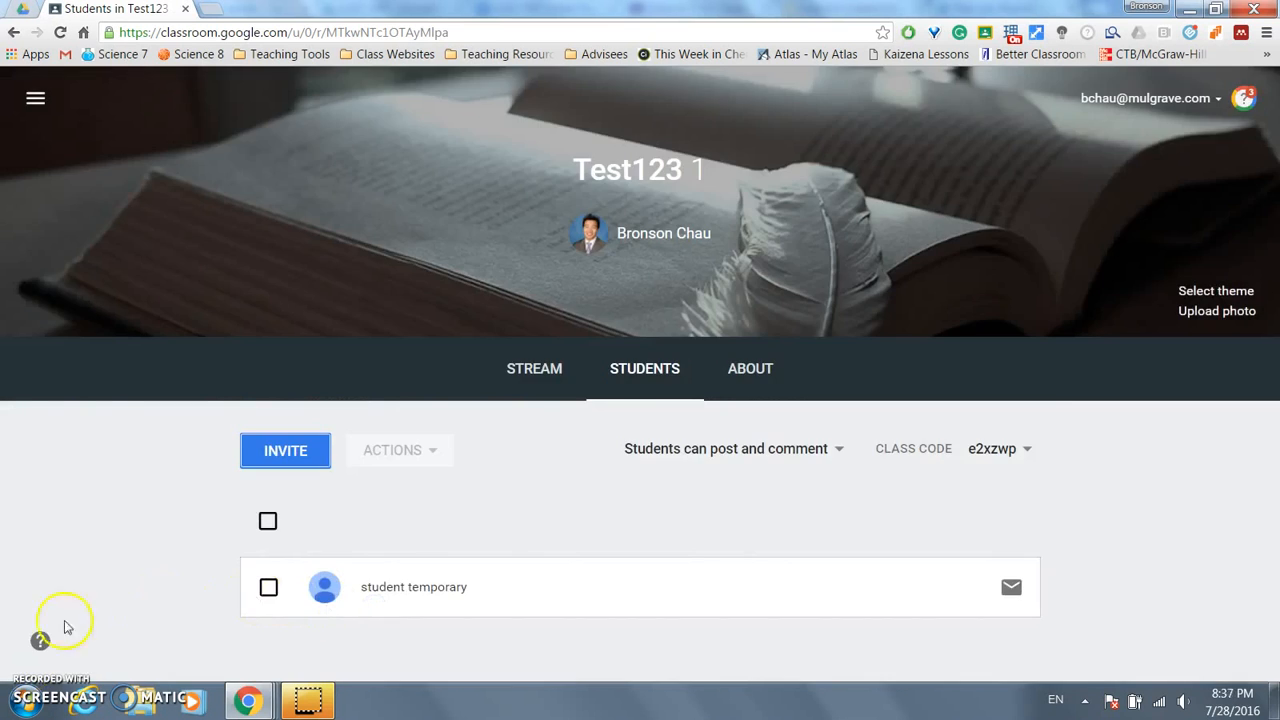
{"action": "left_click", "coordinate": [268, 585]}
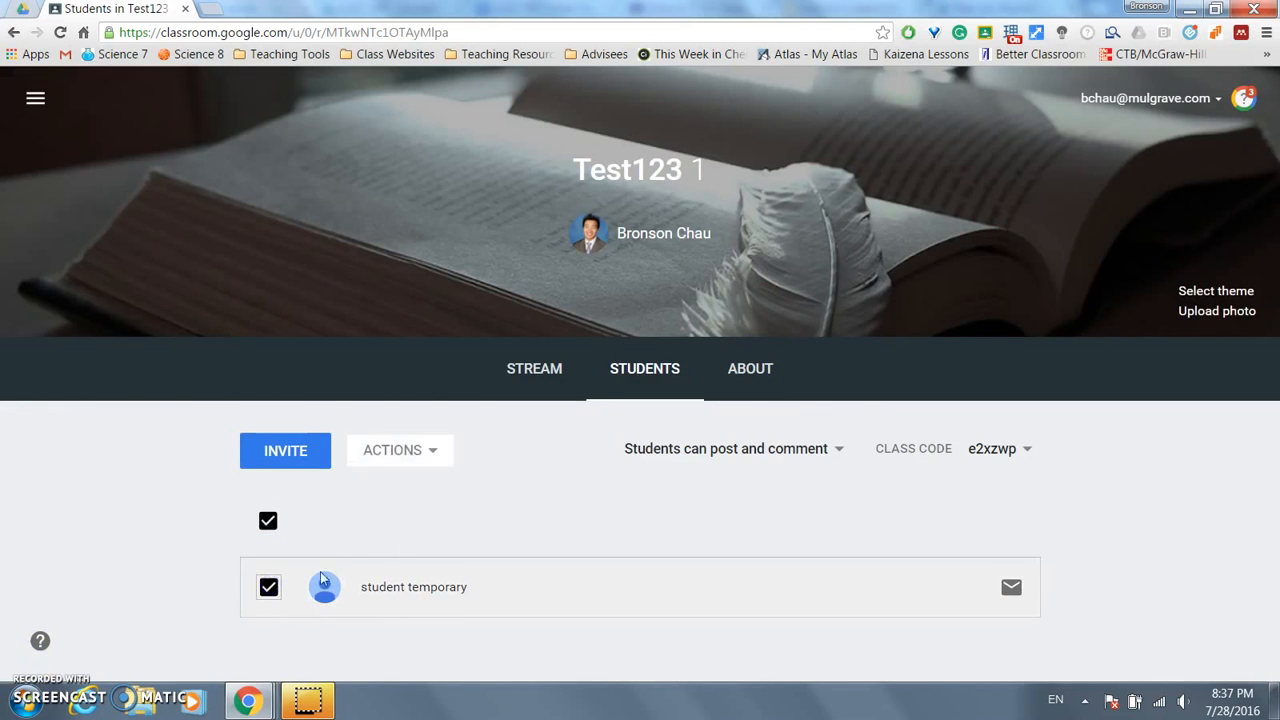
{"action": "left_click", "coordinate": [437, 455]}
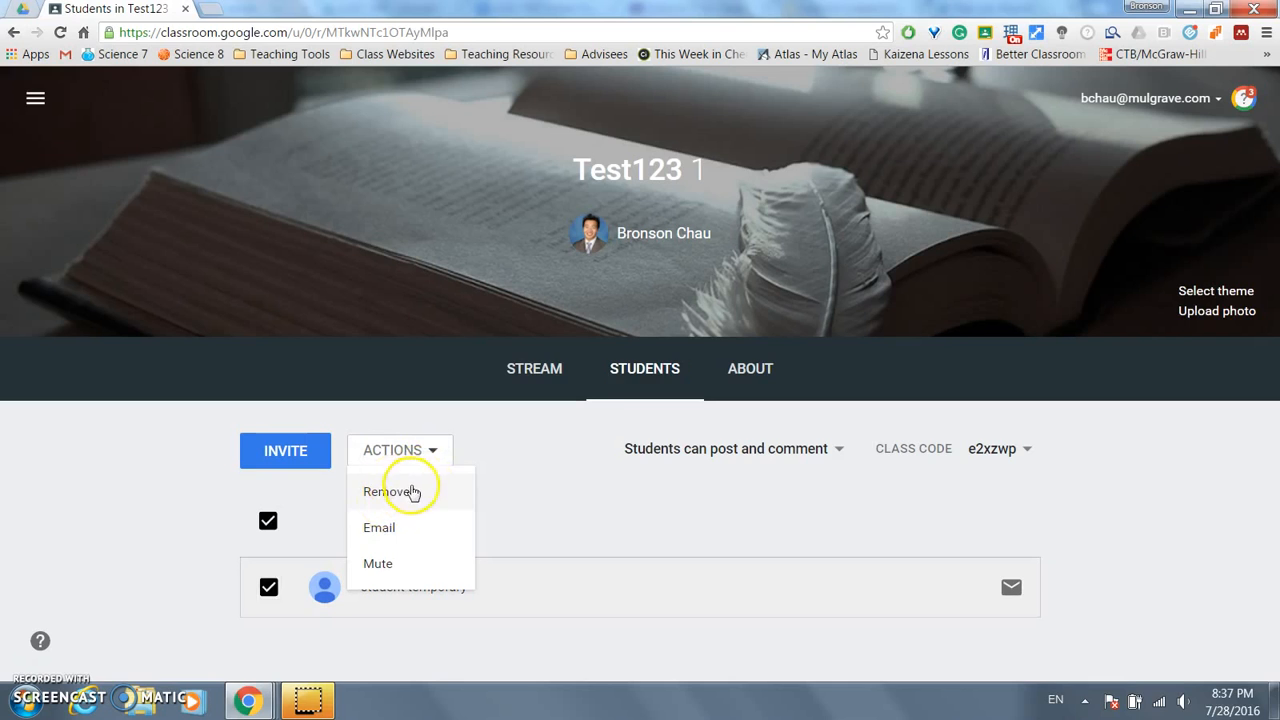
{"action": "left_click", "coordinate": [629, 512]}
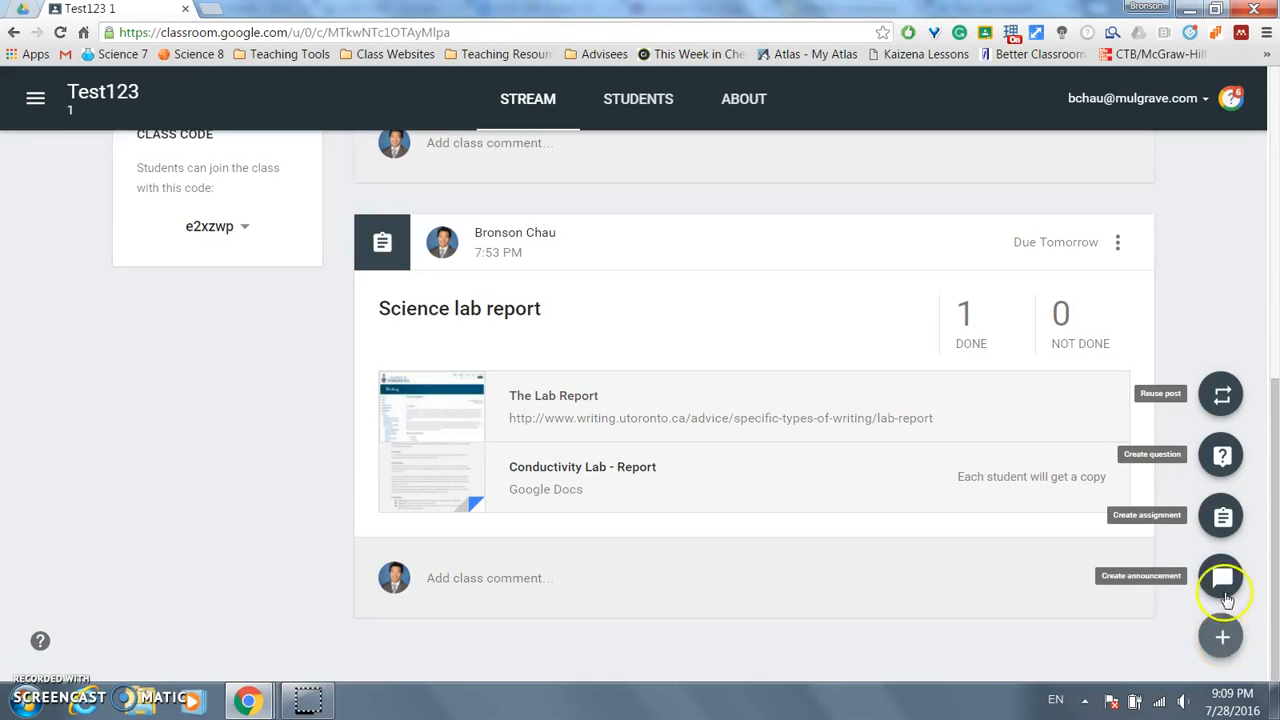
- Pick Science 8-02's Microscopes post with new copies in Reuse post, then close without reusing
{"action": "left_click", "coordinate": [1221, 392]}
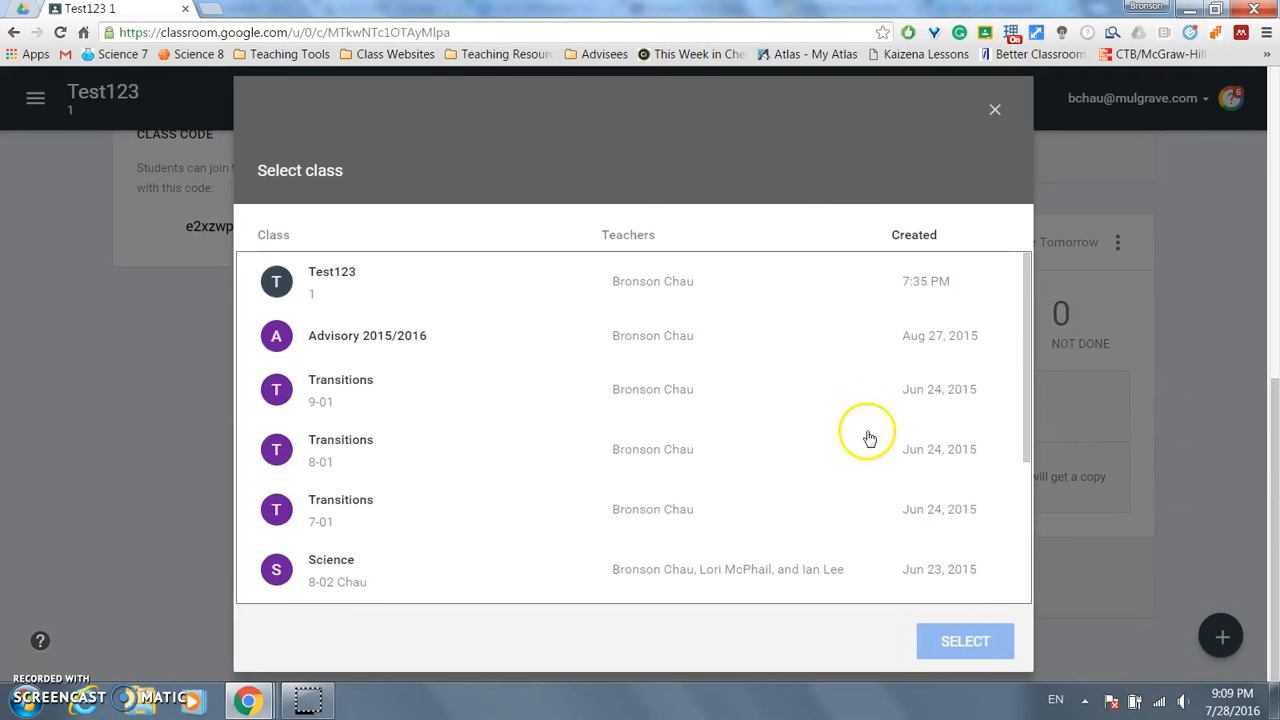
{"action": "left_click", "coordinate": [381, 573]}
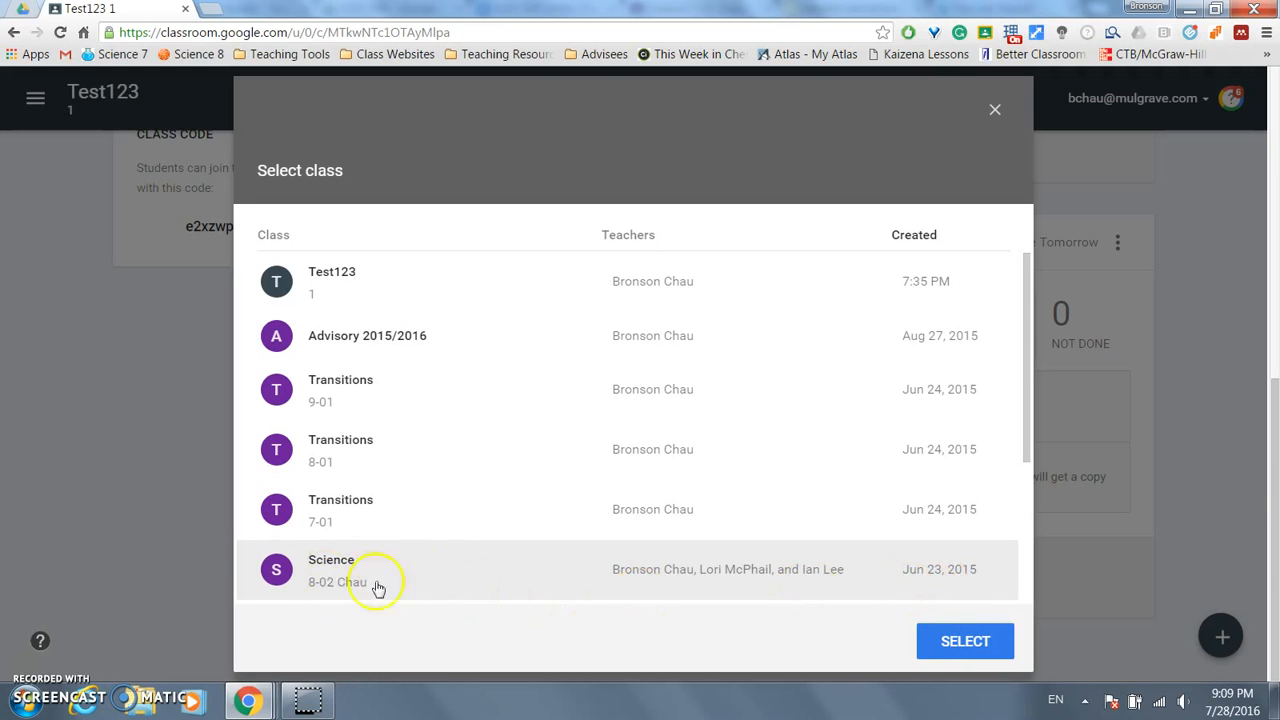
{"action": "scroll", "coordinate": [900, 560], "scroll_direction": "down", "scroll_amount": 3}
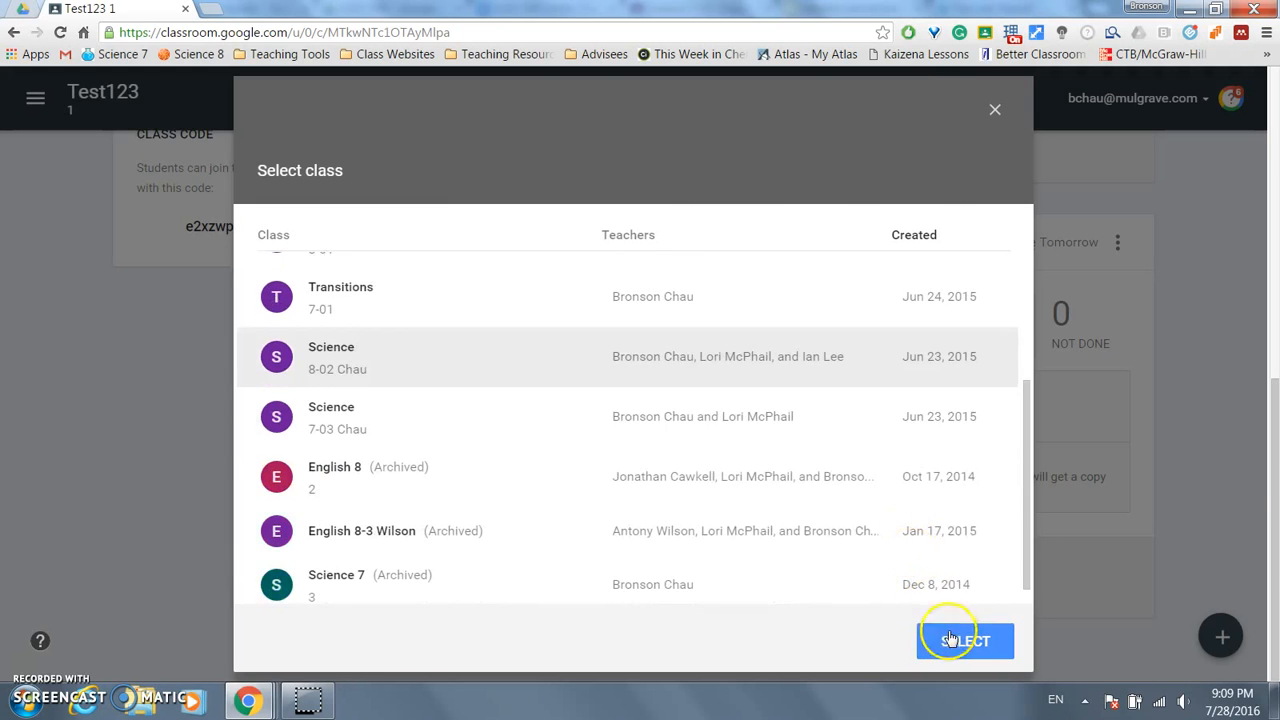
{"action": "left_click", "coordinate": [957, 641]}
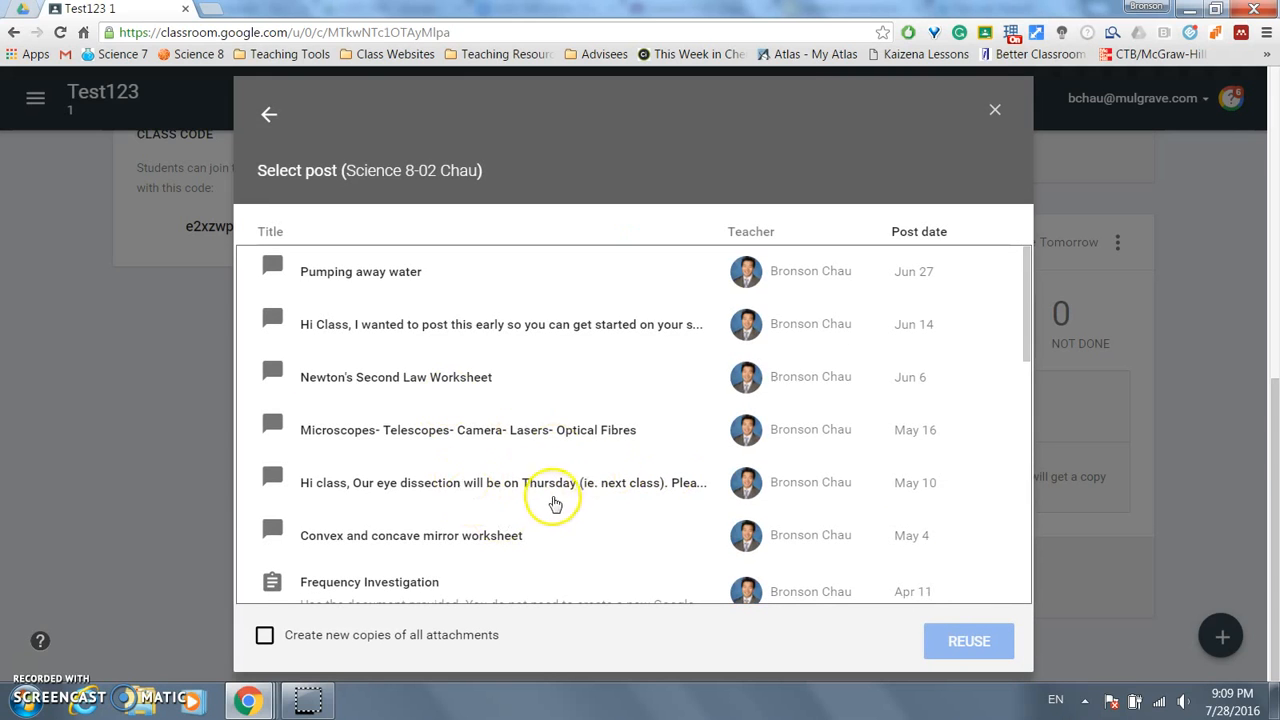
{"action": "left_click", "coordinate": [563, 440]}
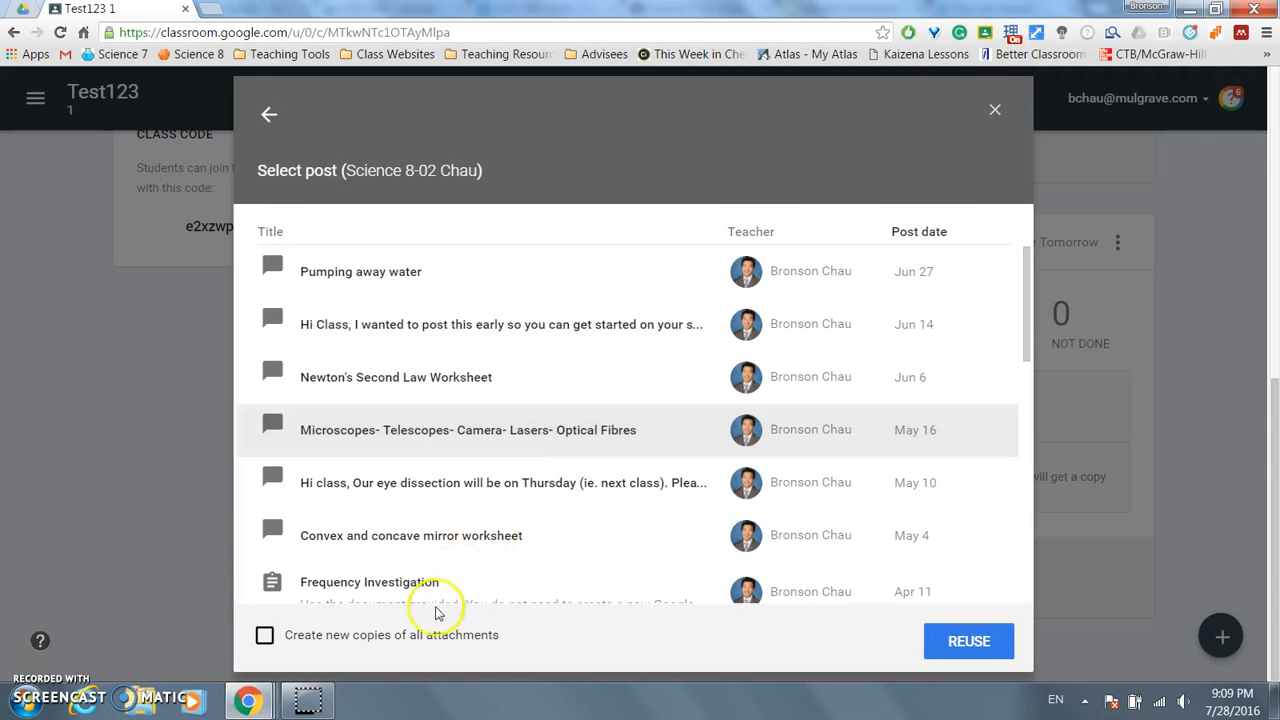
{"action": "left_click", "coordinate": [264, 637]}
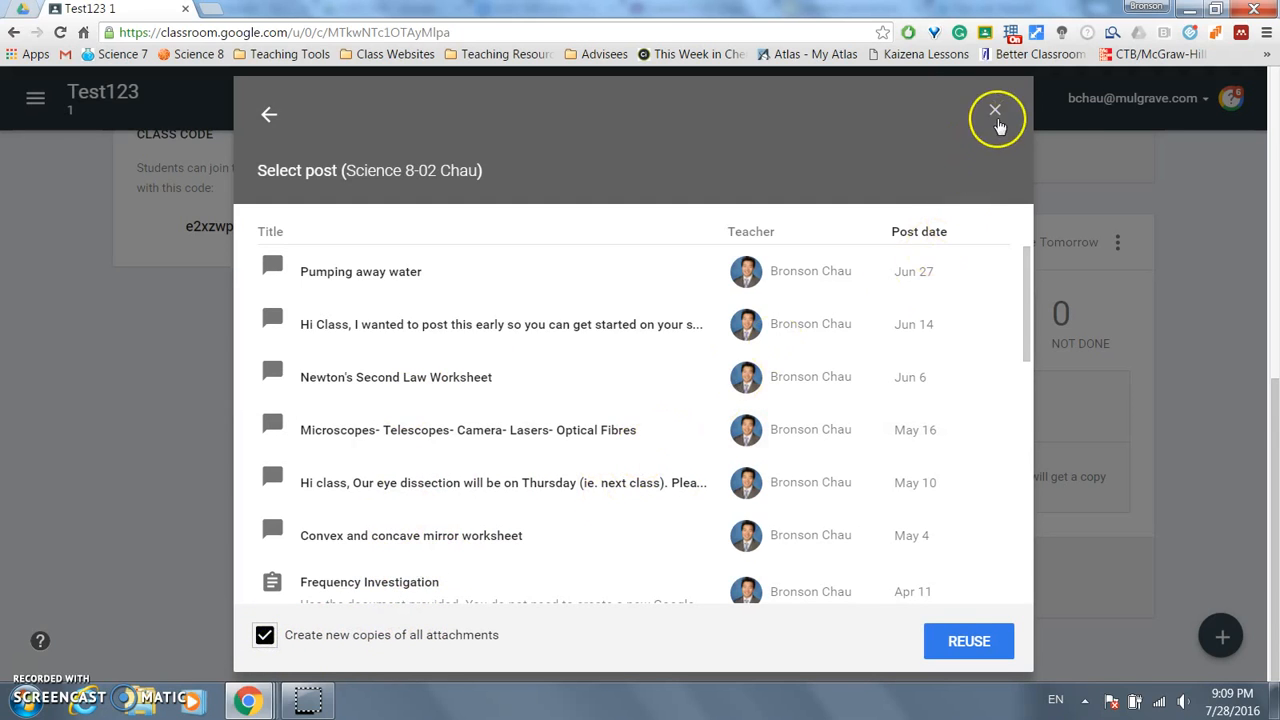
{"action": "left_click", "coordinate": [954, 646]}
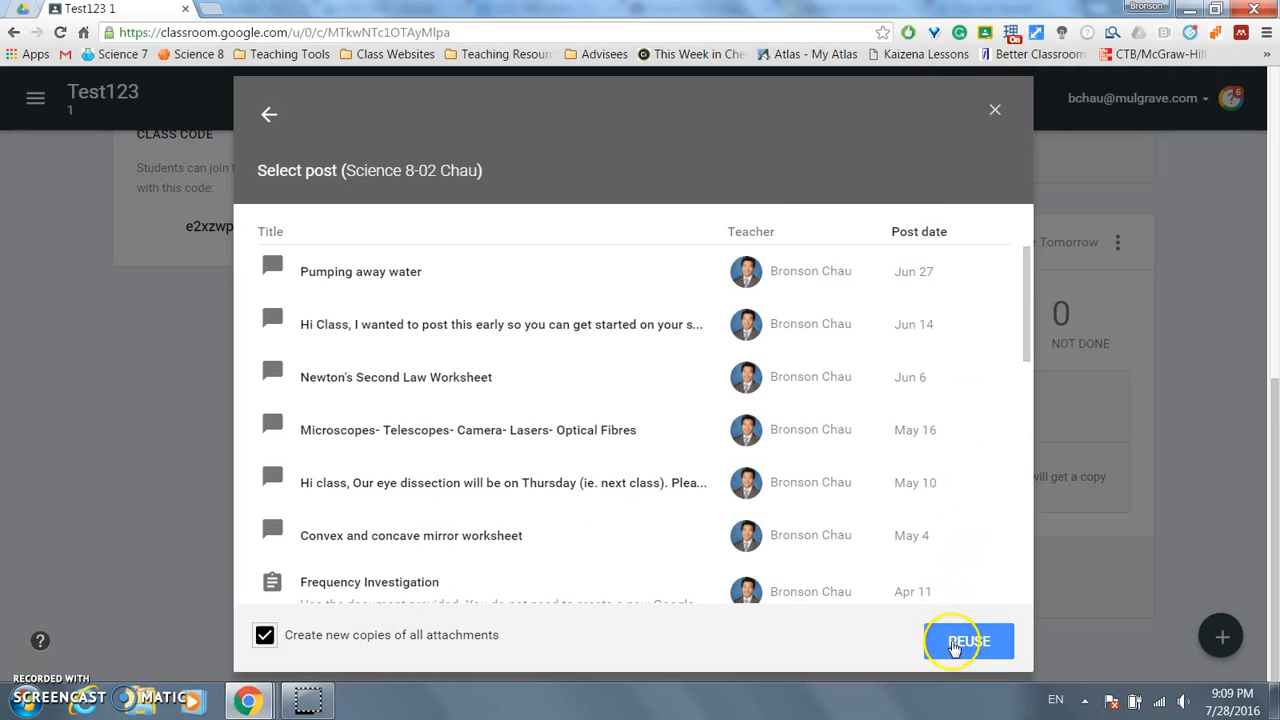
{"action": "left_click", "coordinate": [995, 110]}
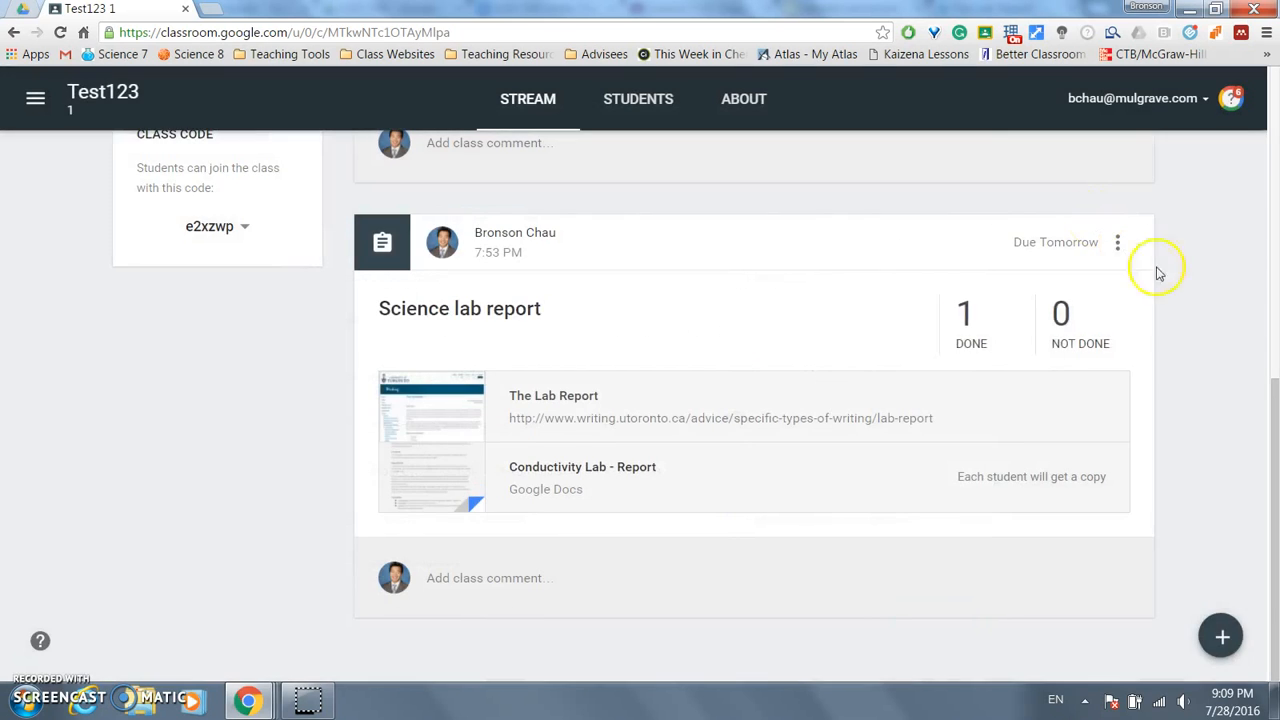
- Create the question 'What is the area of a circle?' and set its type to Multiple choice
{"action": "mouse_move", "coordinate": [1222, 640]}
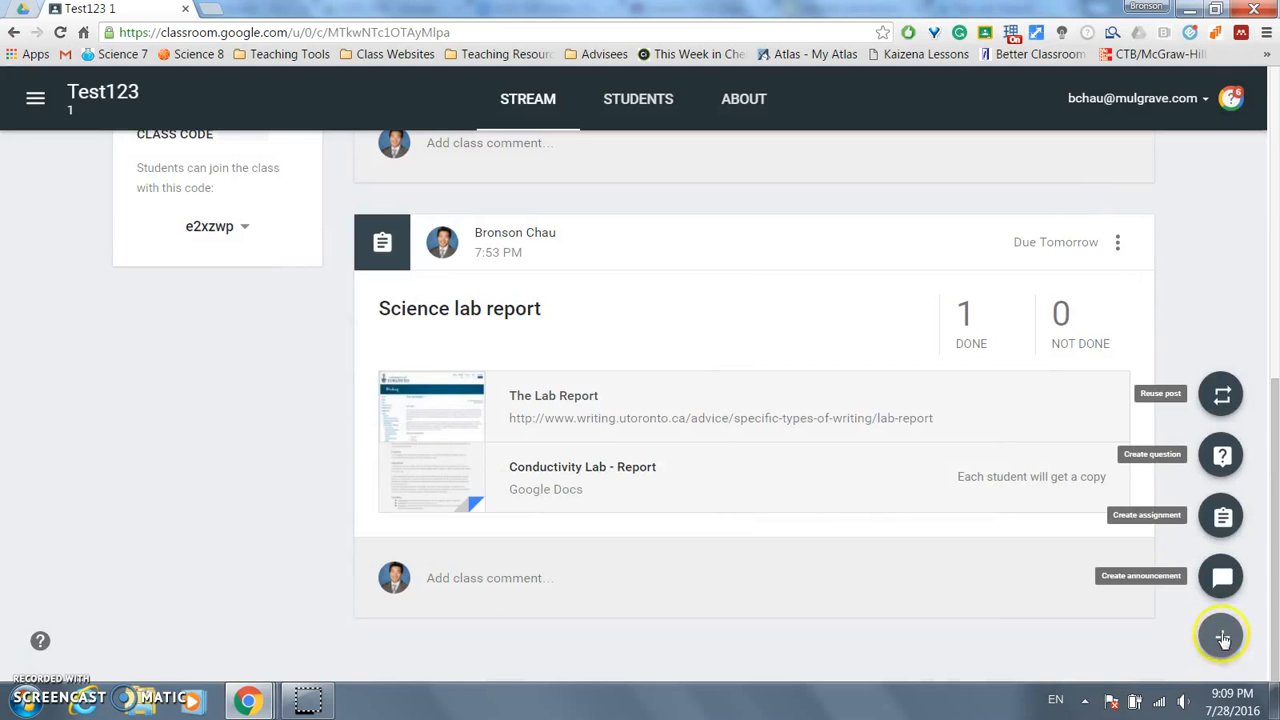
{"action": "left_click", "coordinate": [1225, 458]}
{"action": "left_click", "coordinate": [526, 284]}
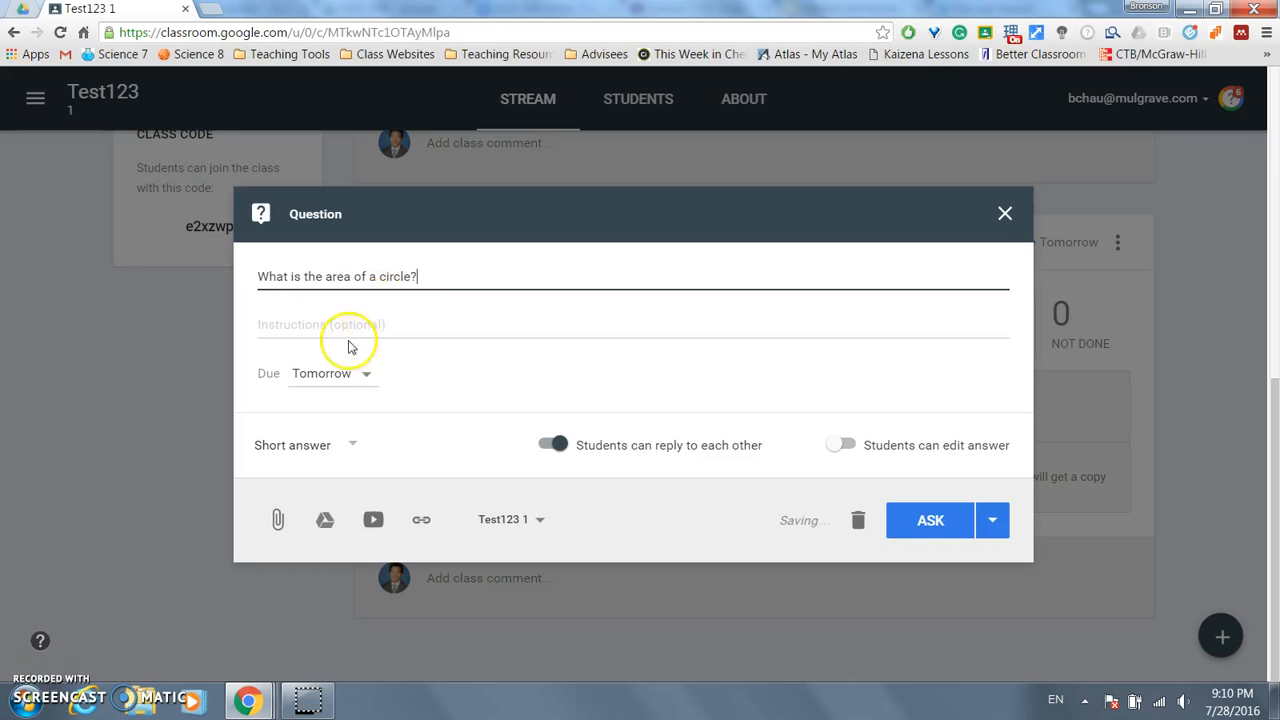
{"action": "left_click", "coordinate": [353, 445]}
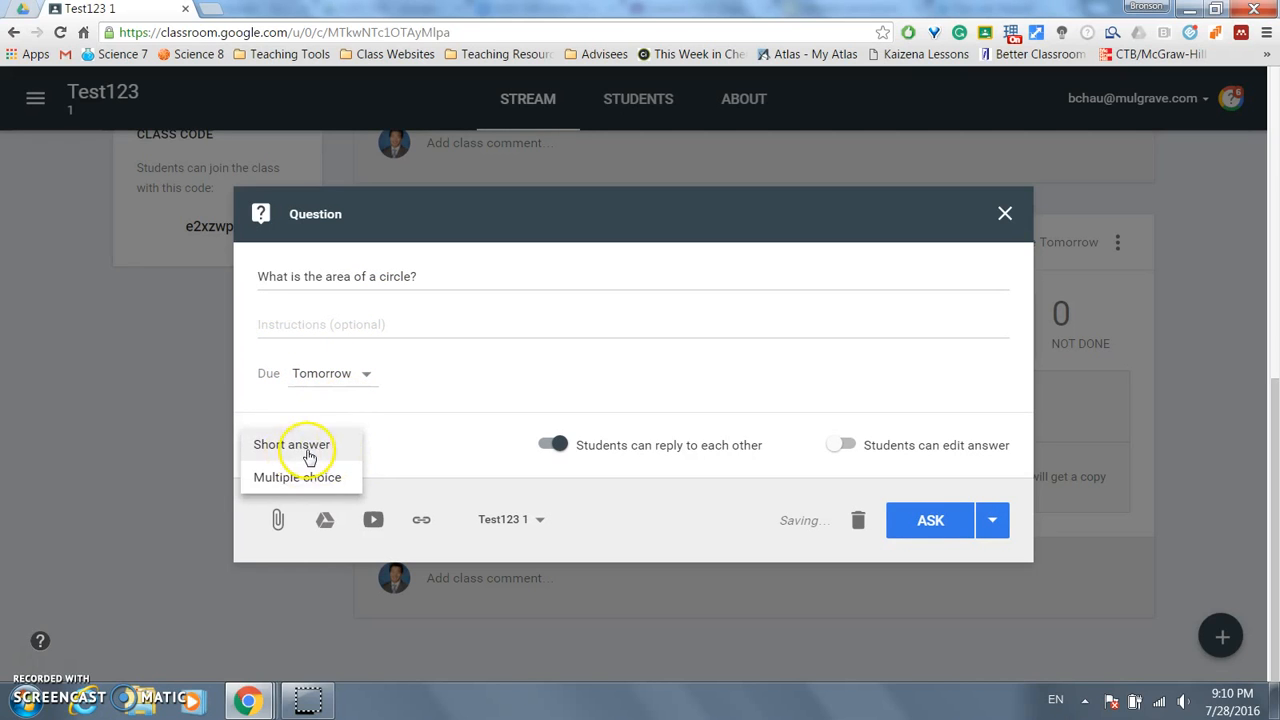
{"action": "left_click", "coordinate": [309, 456]}
{"action": "left_click", "coordinate": [353, 445]}
{"action": "left_click", "coordinate": [335, 480]}
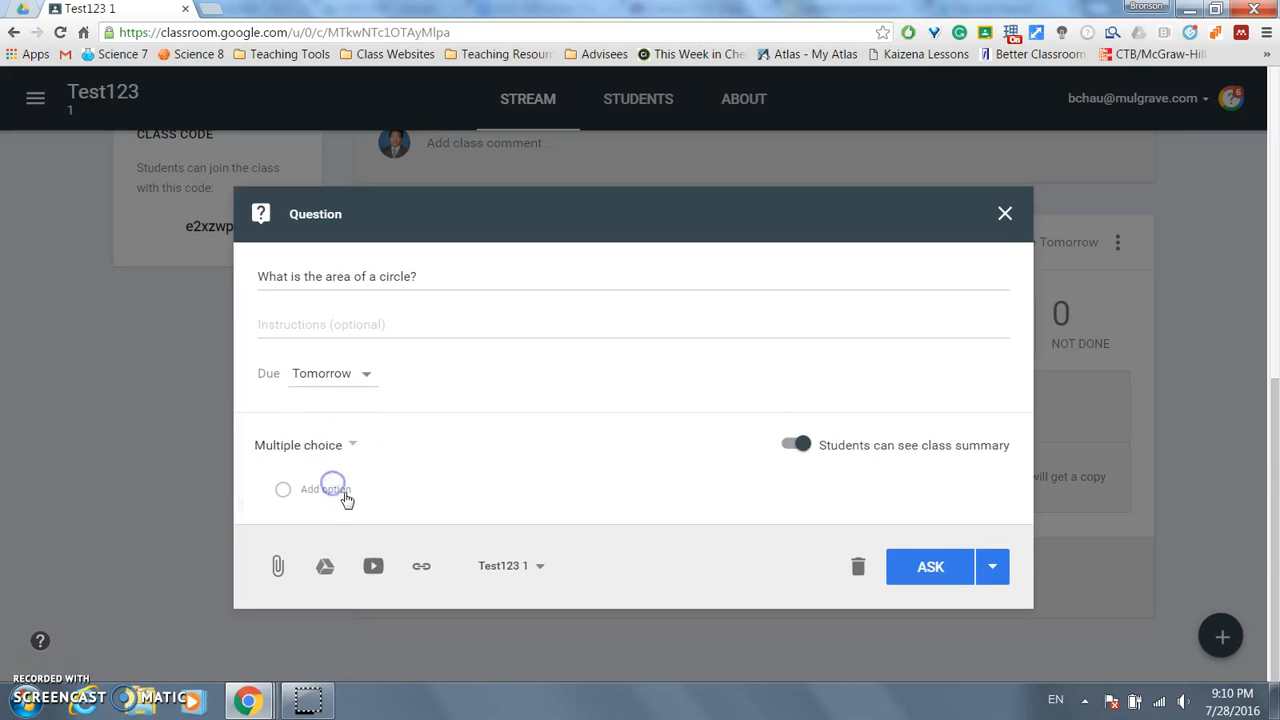
{"action": "left_click", "coordinate": [335, 491]}
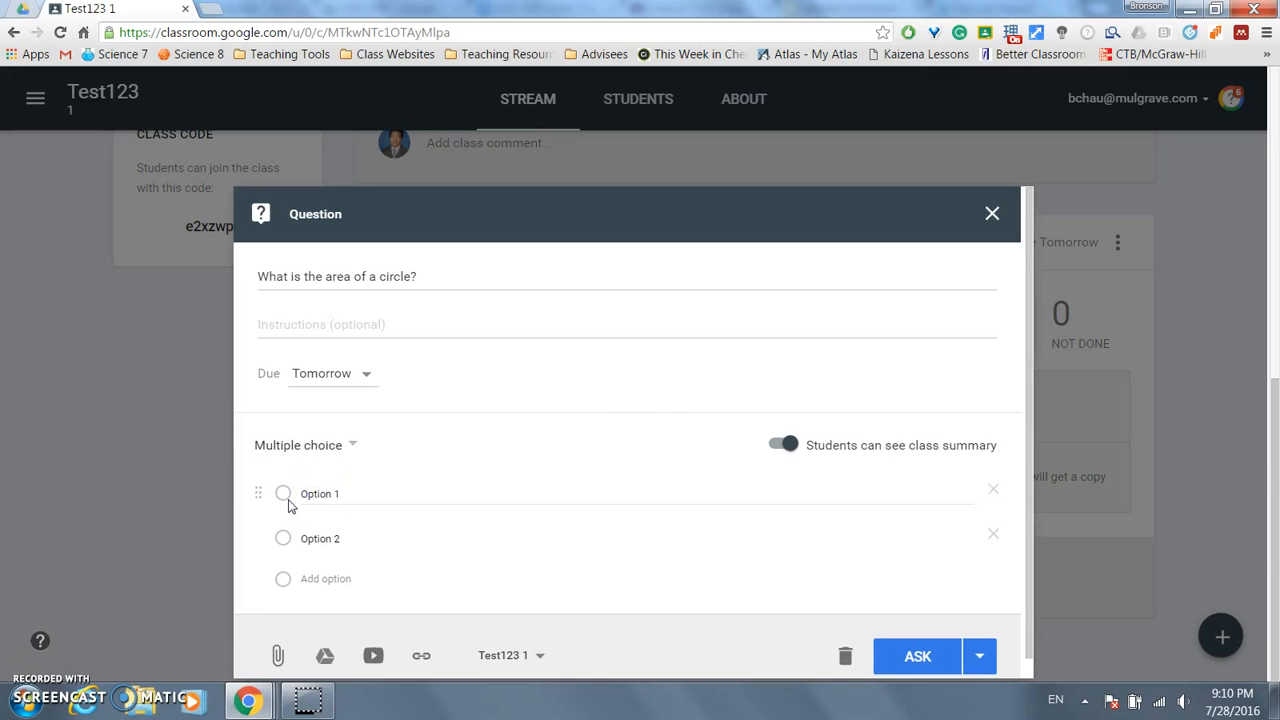
- Make the question Short answer, add Advisory 2015/2016 for four classes total, and post it
{"action": "left_click", "coordinate": [337, 447]}
{"action": "left_click", "coordinate": [330, 421]}
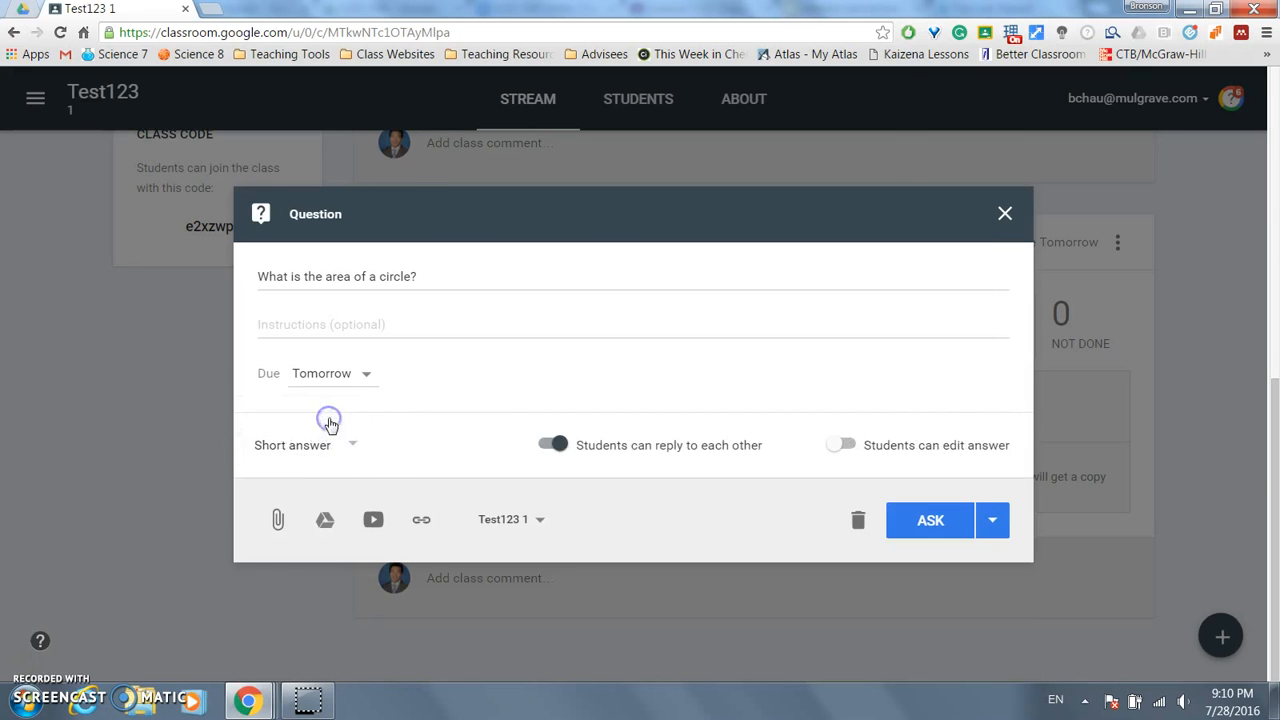
{"action": "left_click", "coordinate": [540, 521]}
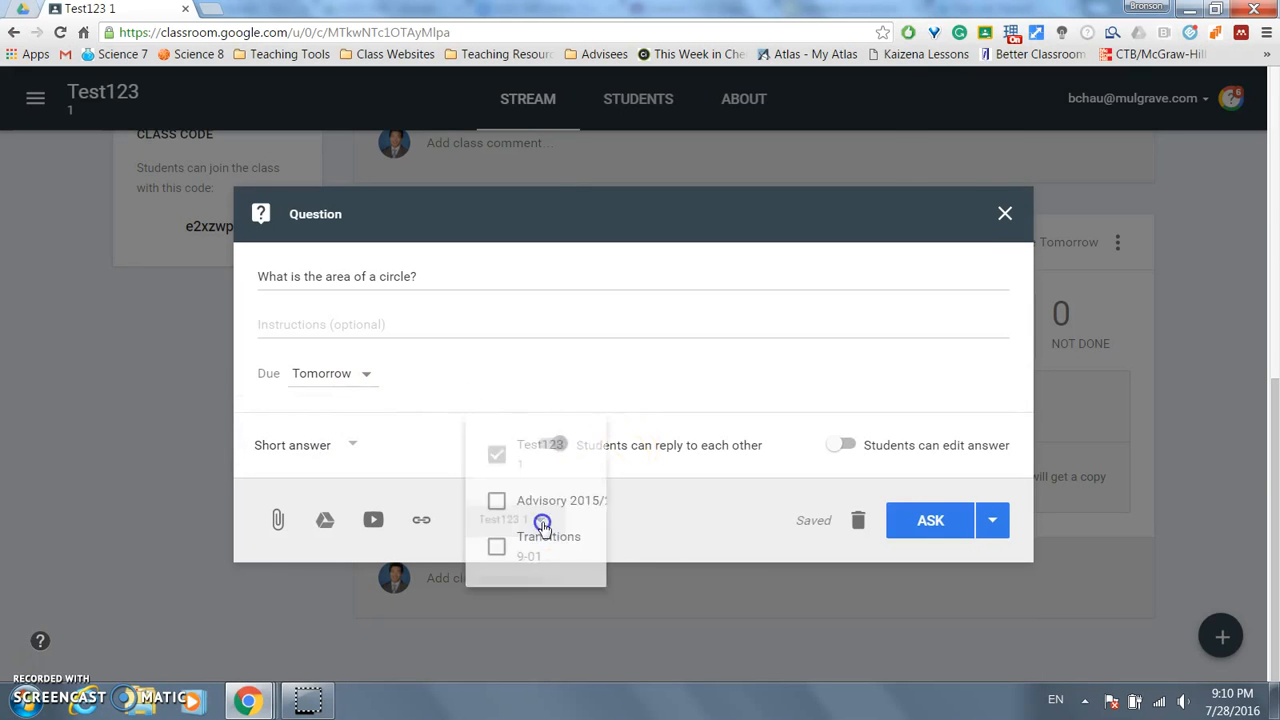
{"action": "left_click", "coordinate": [514, 360]}
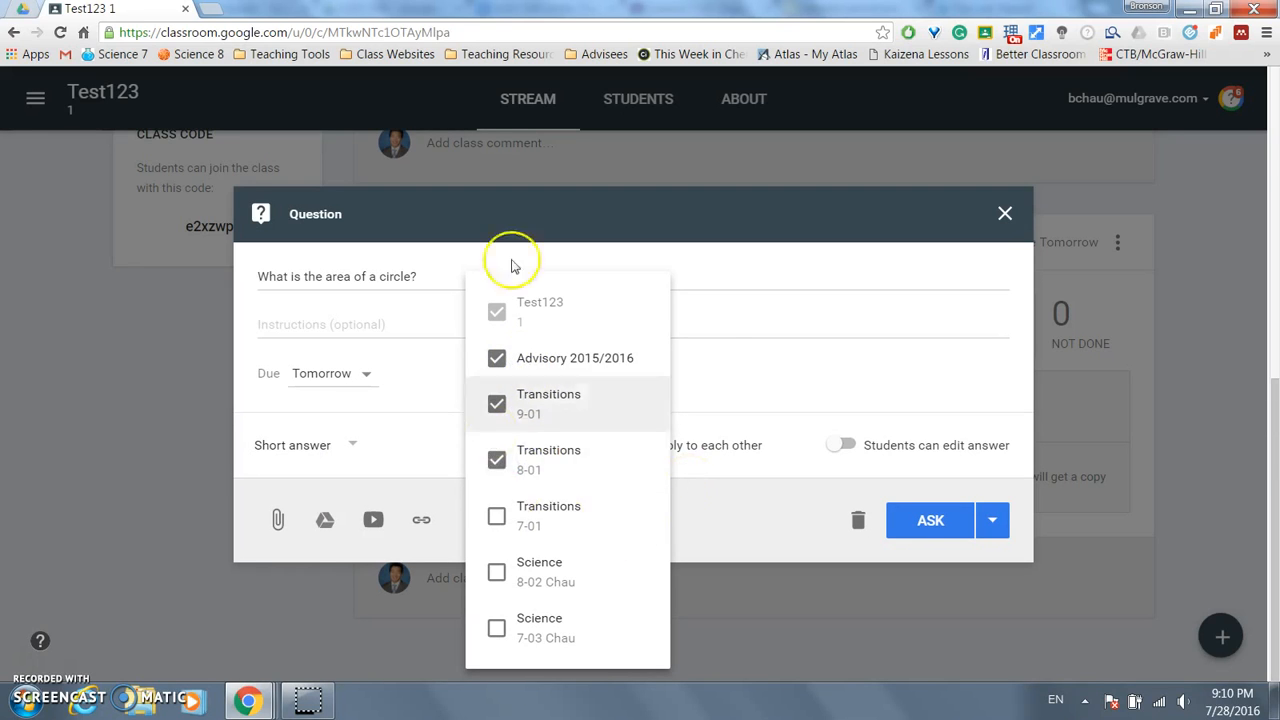
{"action": "left_click", "coordinate": [775, 327]}
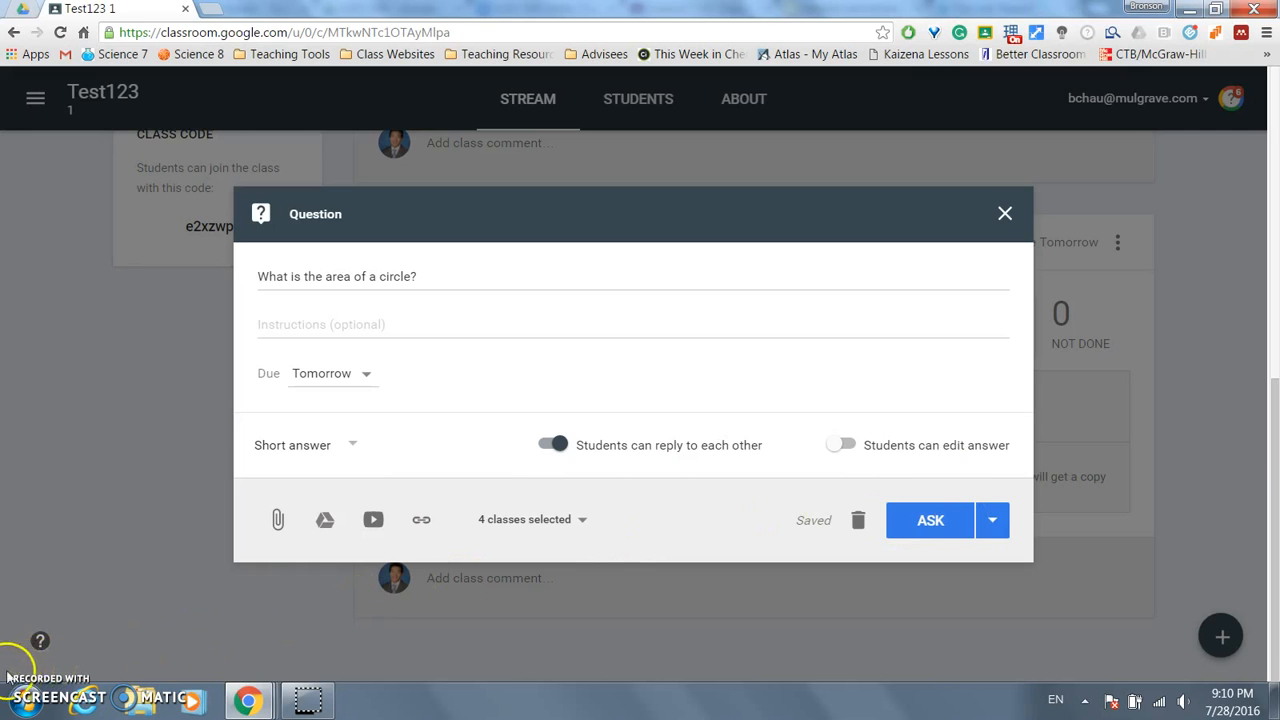
{"action": "left_click", "coordinate": [940, 522]}
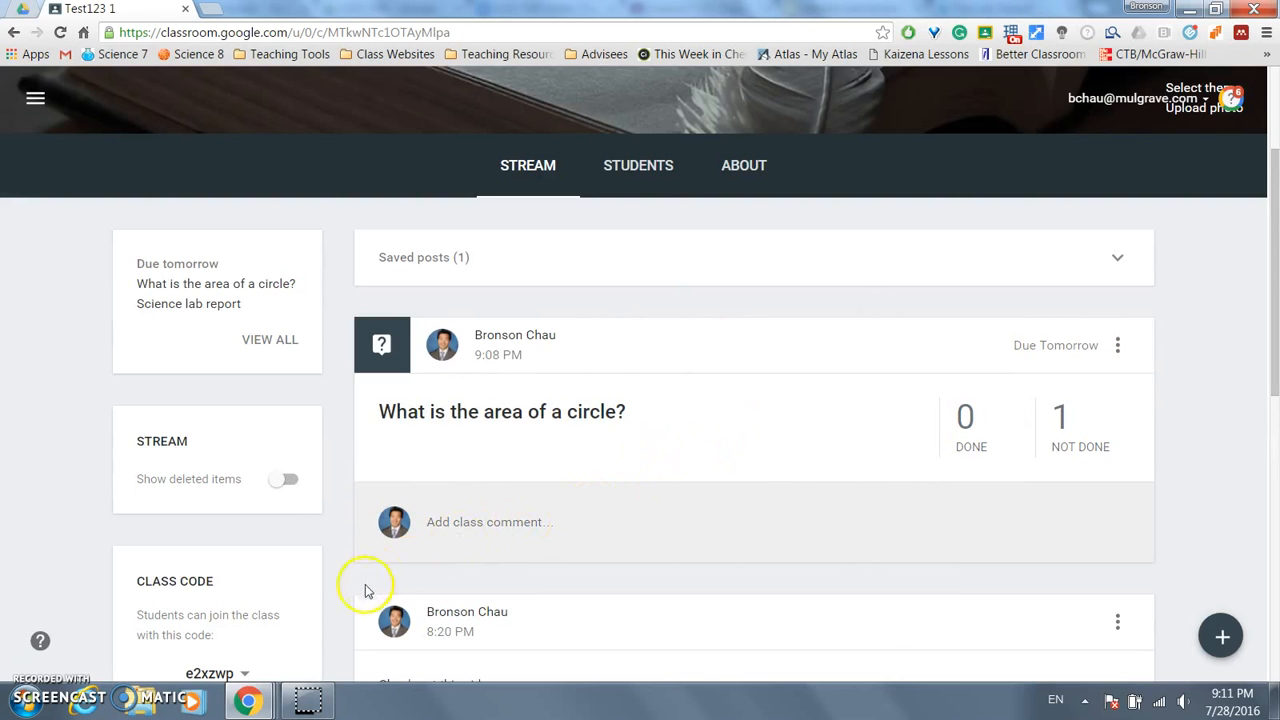
- As the student, reload the stream and submit the answer ABC to the circle-area question
{"action": "mouse_move", "coordinate": [262, 703]}
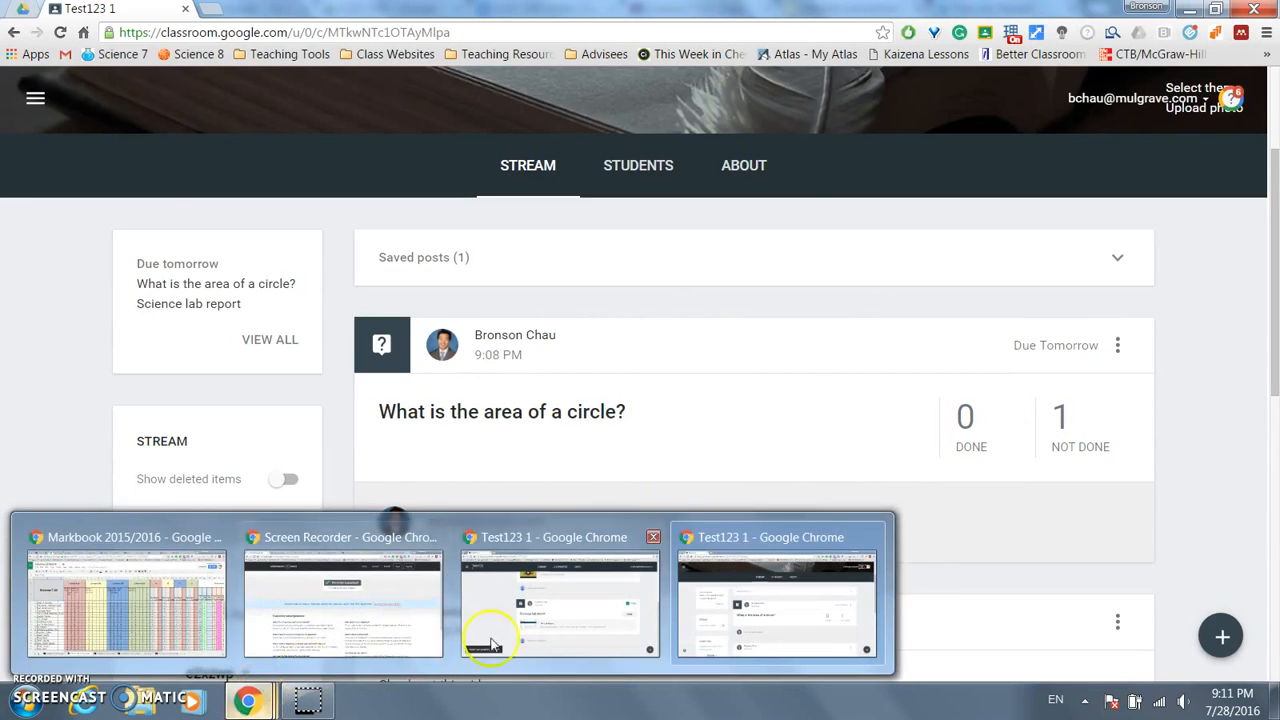
{"action": "left_click", "coordinate": [551, 594]}
{"action": "key", "text": "F5"}
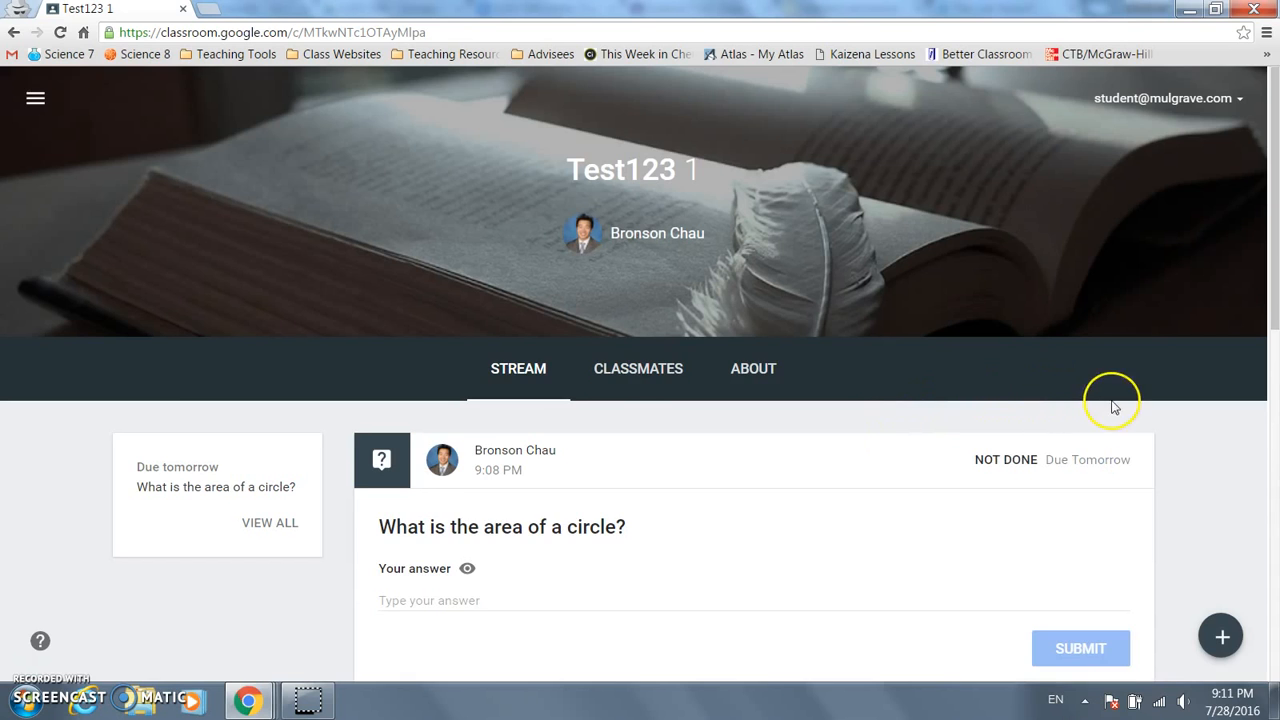
{"action": "scroll", "coordinate": [1114, 398], "scroll_direction": "down", "scroll_amount": 2}
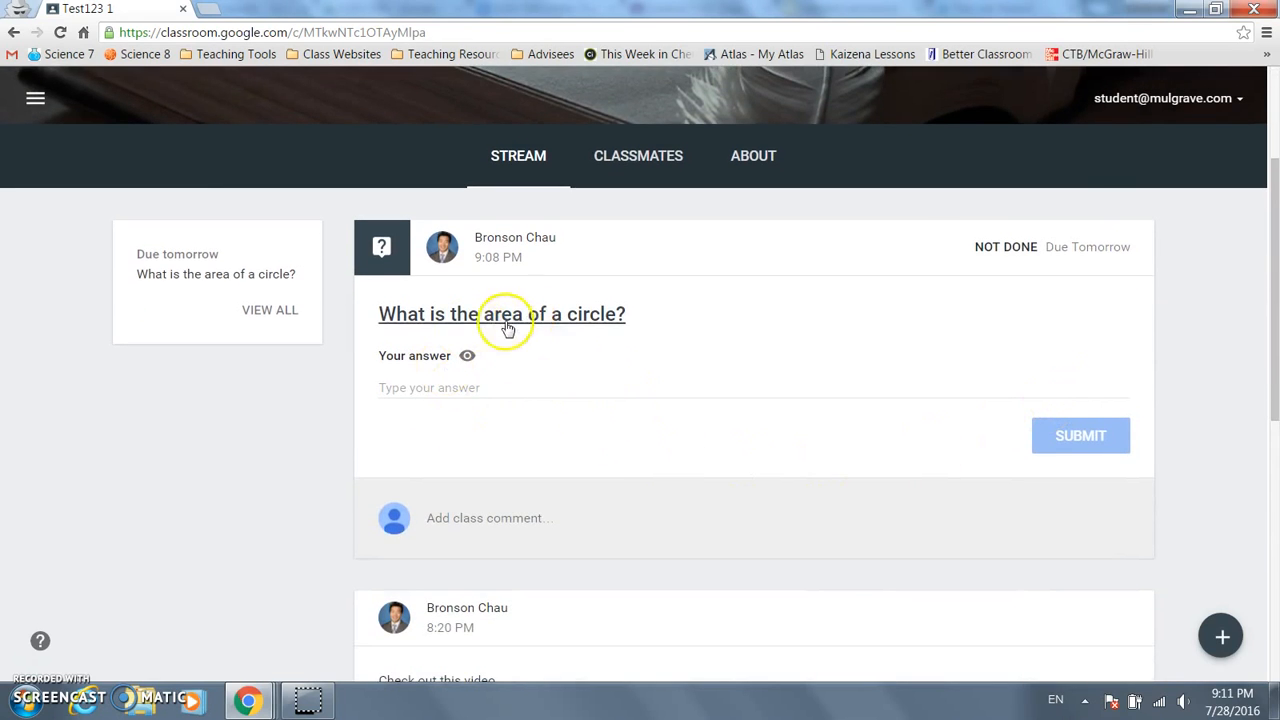
{"action": "left_click", "coordinate": [472, 396]}
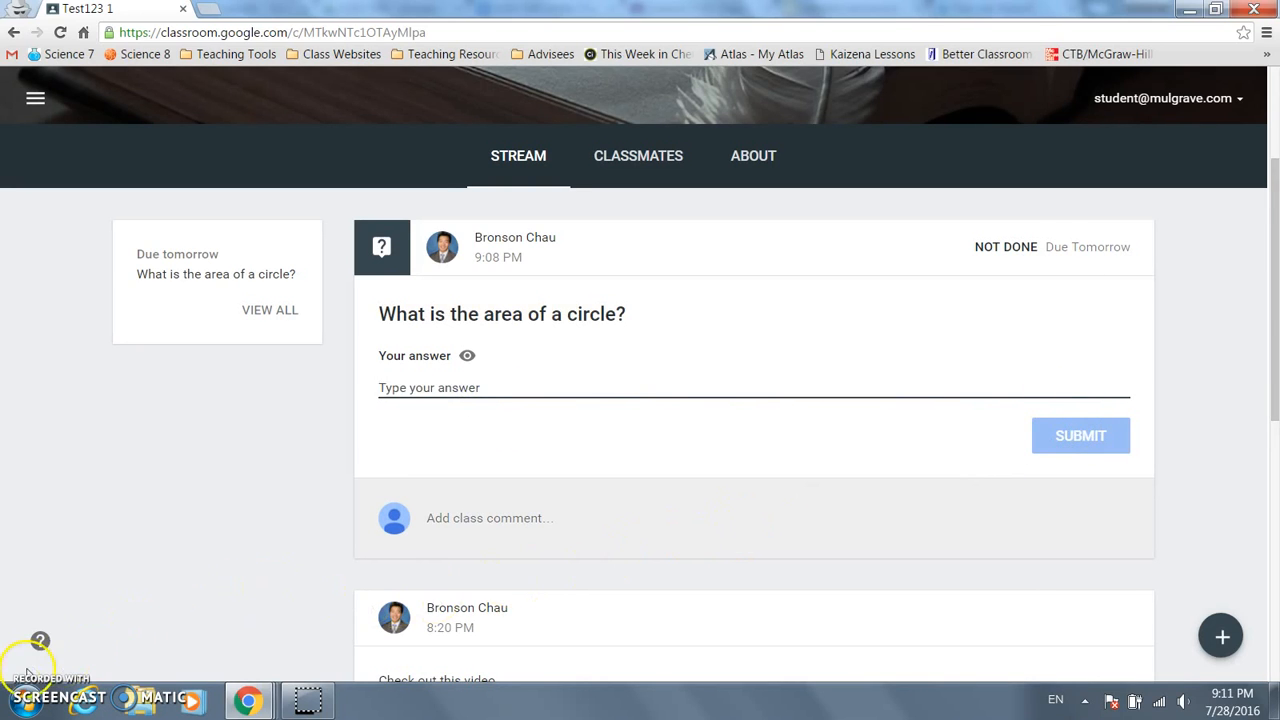
{"action": "type", "text": "ABC"}
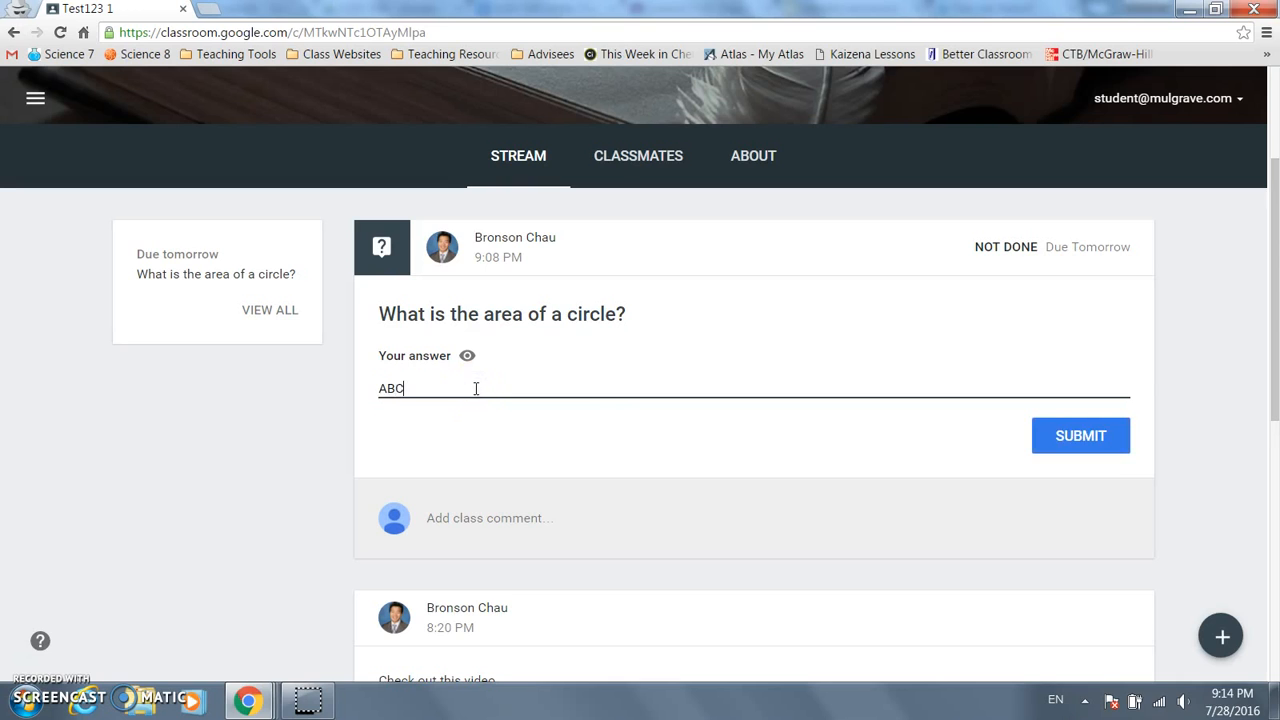
{"action": "left_click", "coordinate": [1077, 435]}
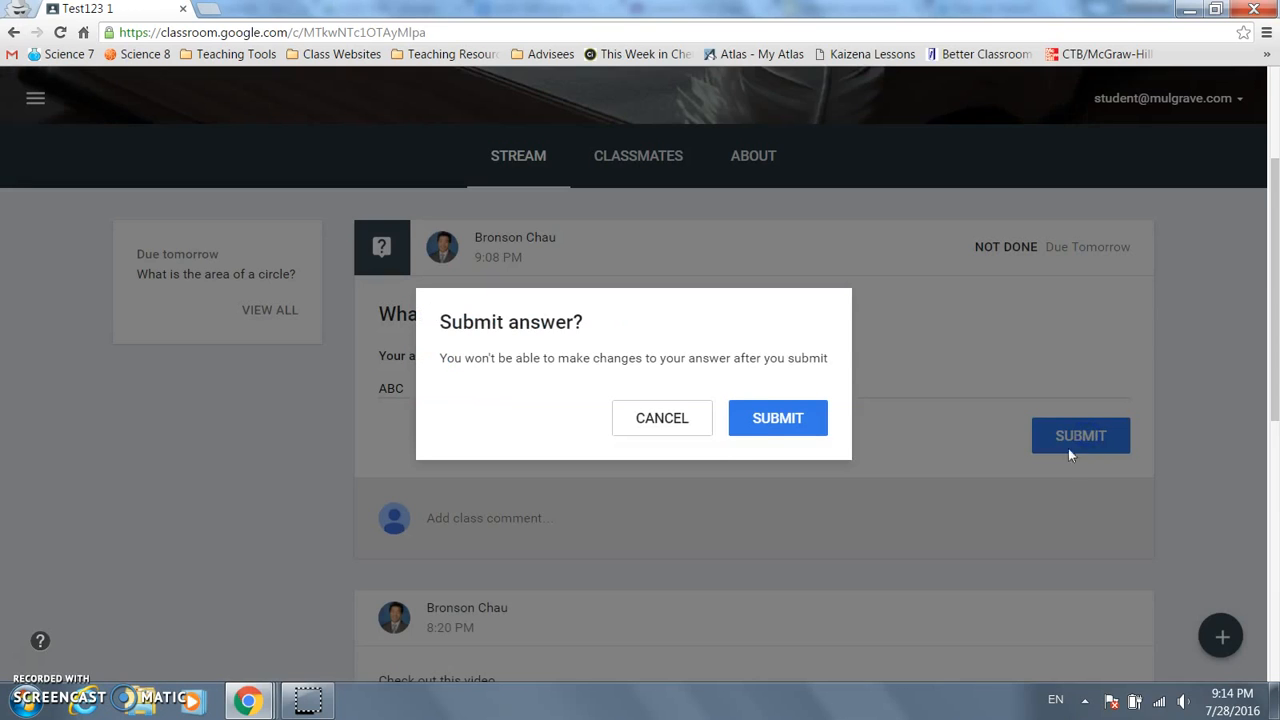
{"action": "left_click", "coordinate": [770, 433]}
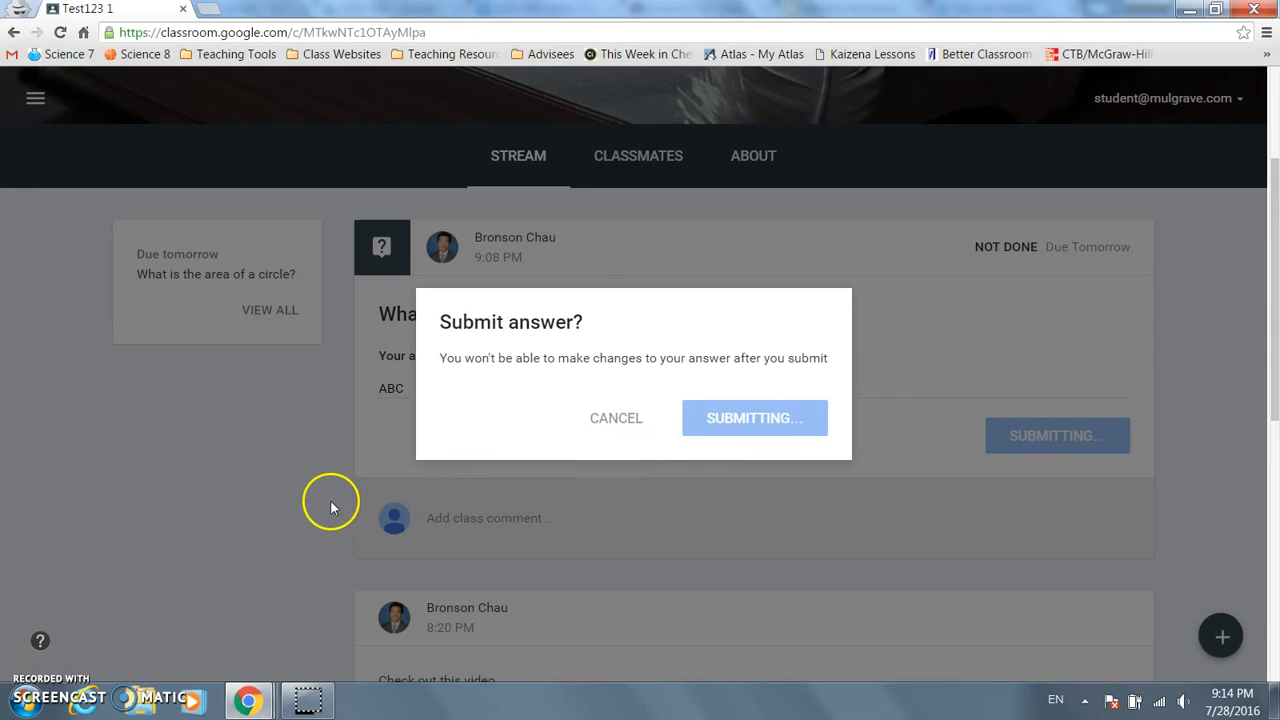
{"action": "key", "text": "alt+Tab"}
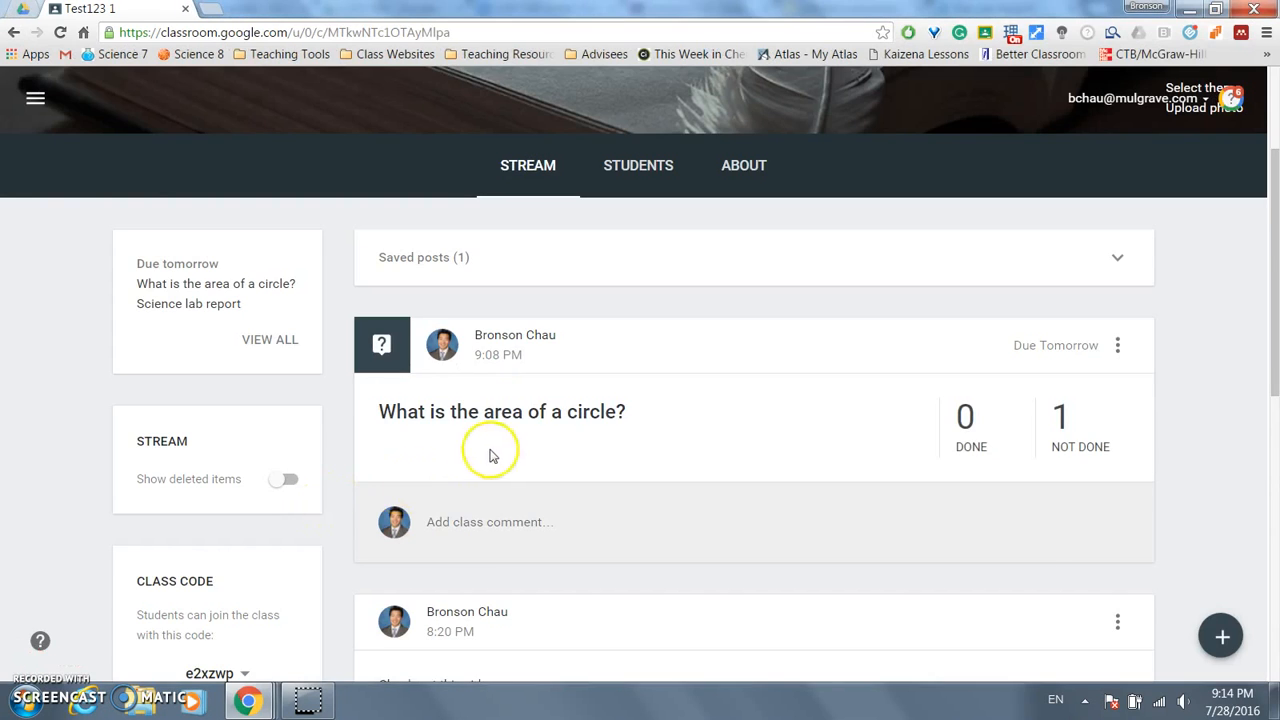
- Reload the teacher stream, view the student's answer ABC under Student Answers, and go back
{"action": "key", "text": "F5"}
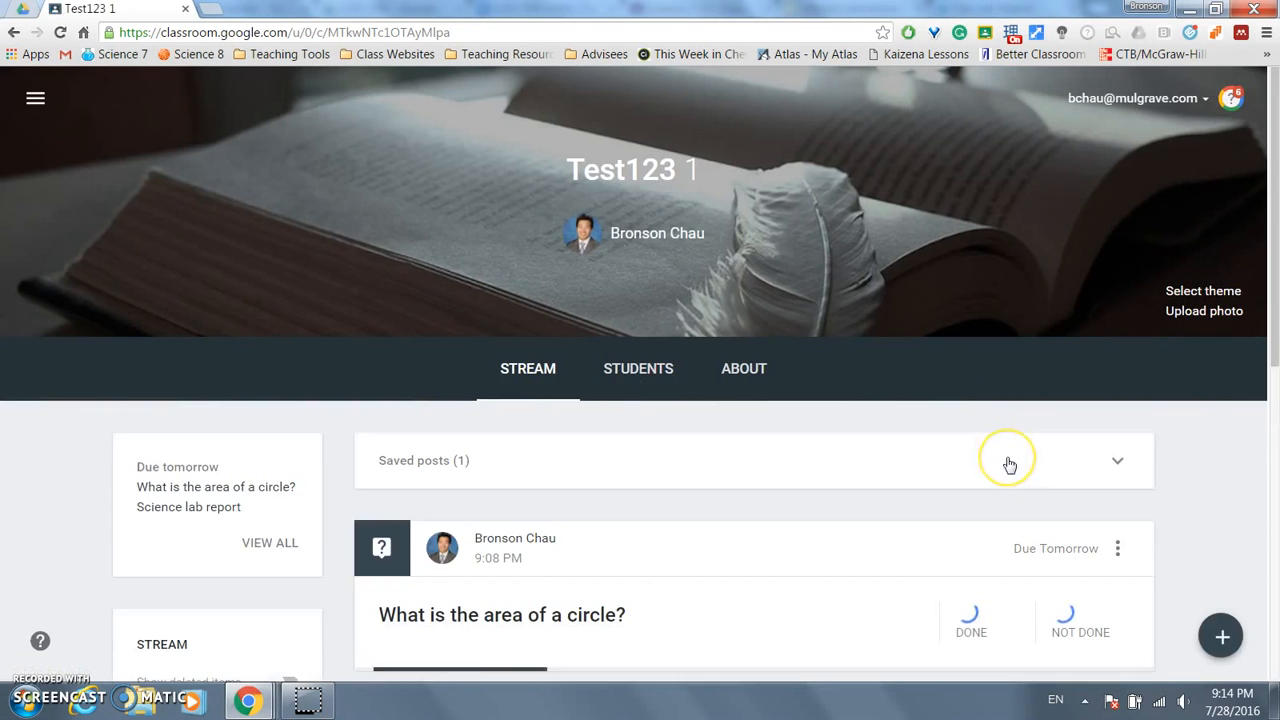
{"action": "scroll", "coordinate": [1008, 453], "scroll_direction": "down", "scroll_amount": 2}
{"action": "left_click", "coordinate": [966, 414]}
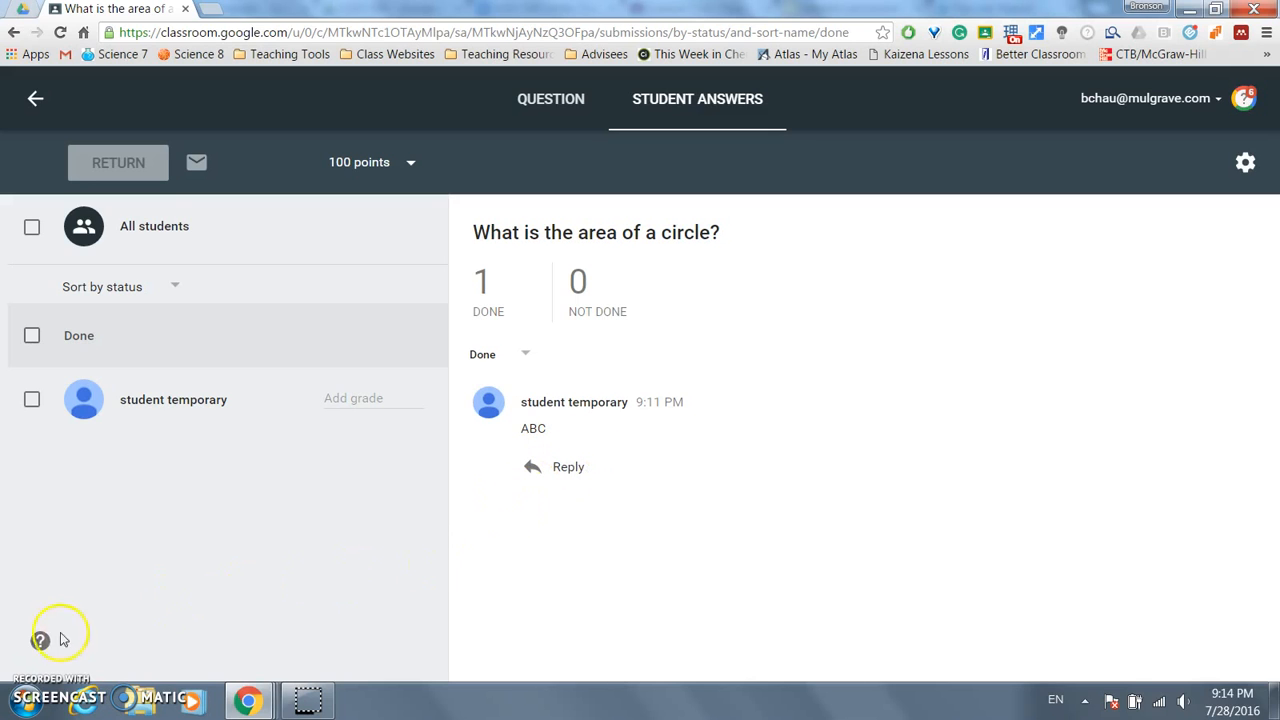
{"action": "left_click", "coordinate": [35, 97]}
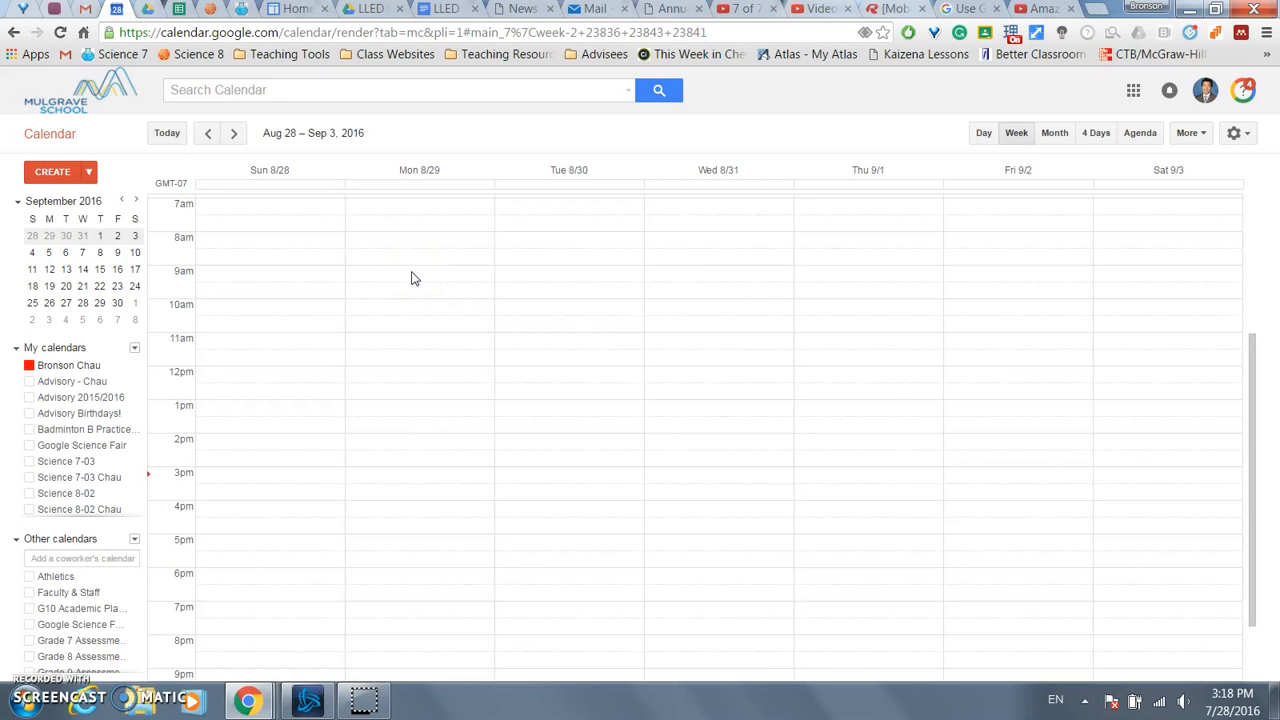
- Start a new Monday event named Science 8-2 with an 8:30am start time
{"action": "left_click", "coordinate": [425, 246]}
{"action": "left_click", "coordinate": [425, 246]}
{"action": "type", "text": "Scie"}
{"action": "left_click", "coordinate": [314, 228]}
{"action": "key", "text": "Tab"}
{"action": "key", "text": "Tab"}
{"action": "type", "text": "8:30"}
- Set the end time to 9:35am and make the event repeat, showing the interval choices
{"action": "key", "text": "Tab"}
{"action": "type", "text": "9"}
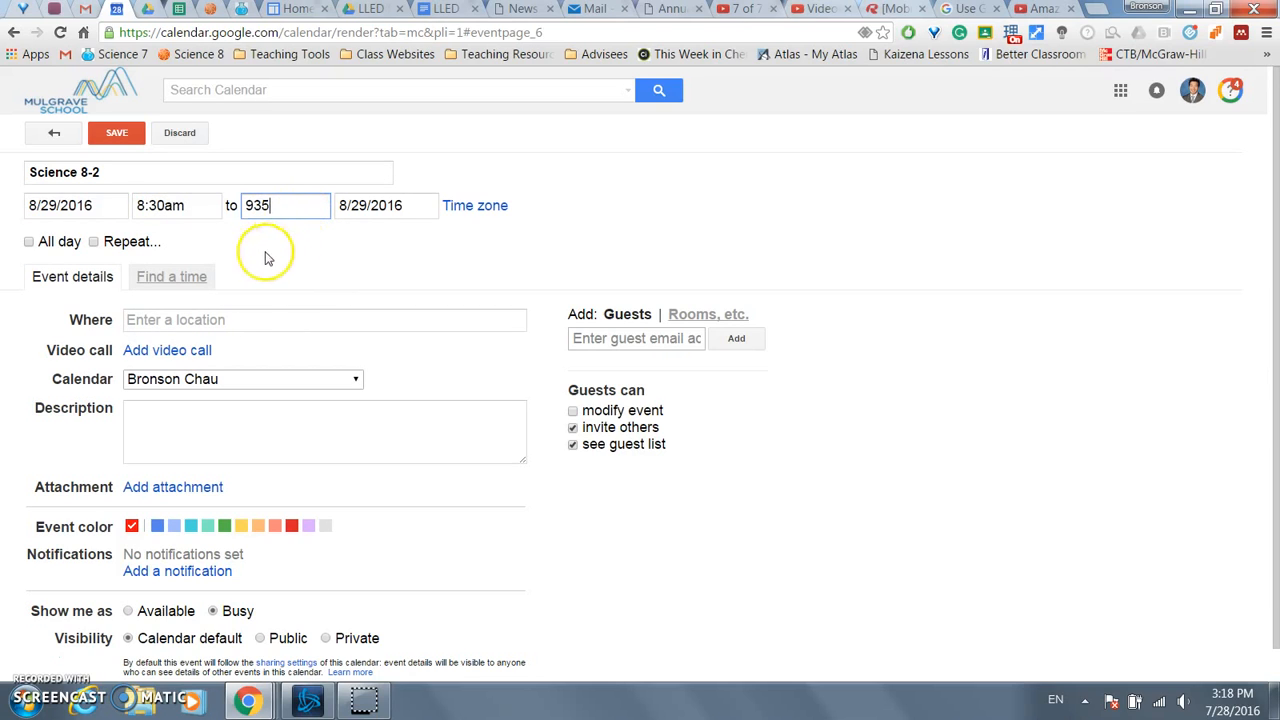
{"action": "left_click", "coordinate": [94, 242]}
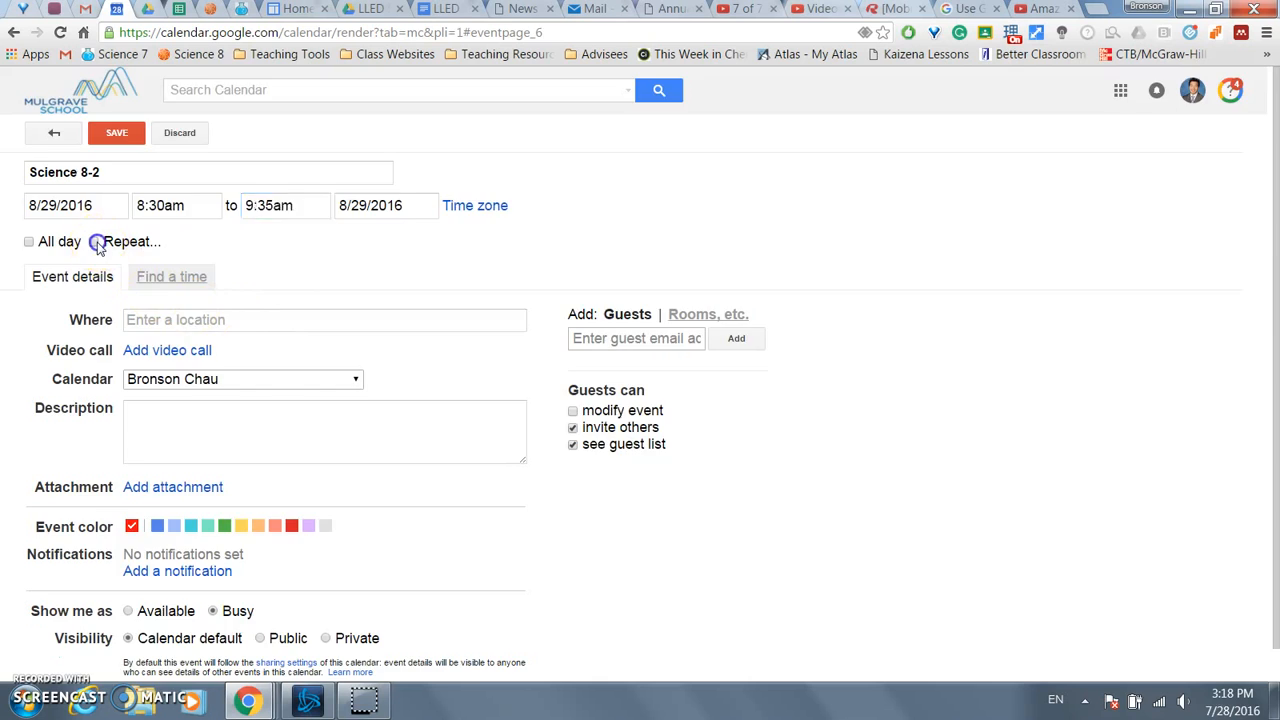
{"action": "left_click", "coordinate": [572, 310]}
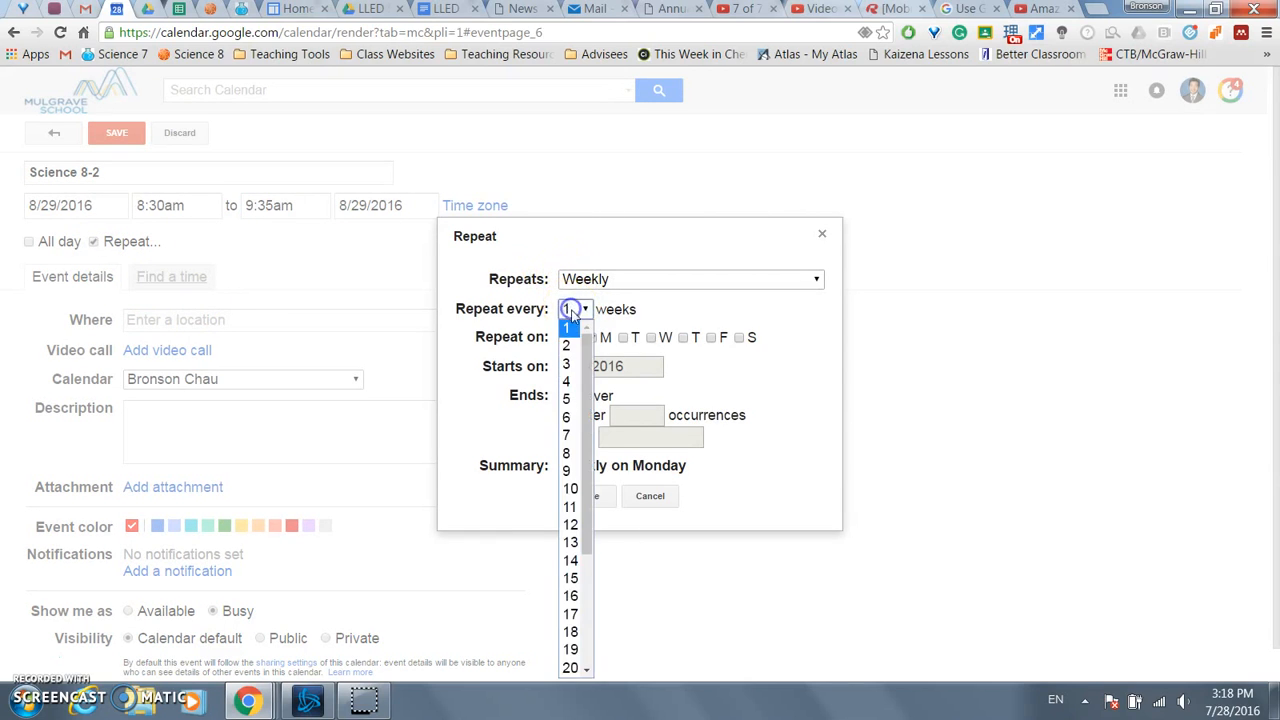
- Repeat Science 8-2 every 2 weeks on Monday, ending on Nov 7, 2016
{"action": "left_click", "coordinate": [572, 330]}
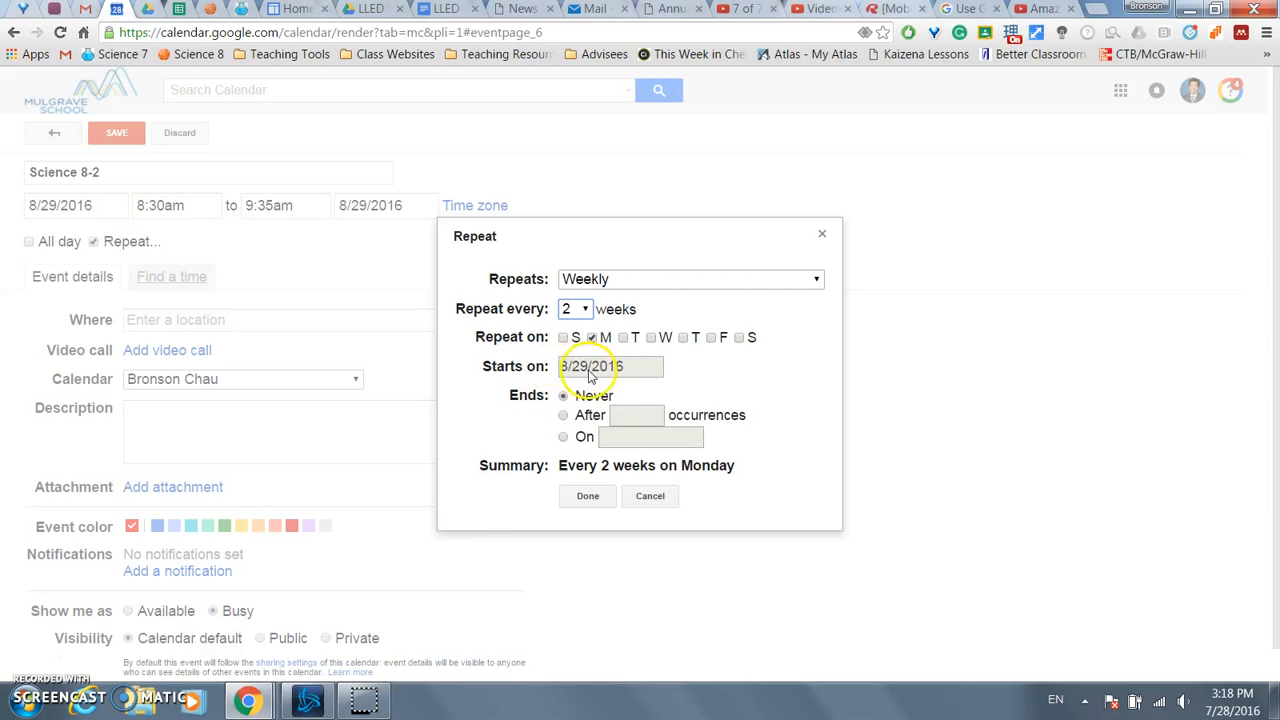
{"action": "left_click", "coordinate": [563, 437]}
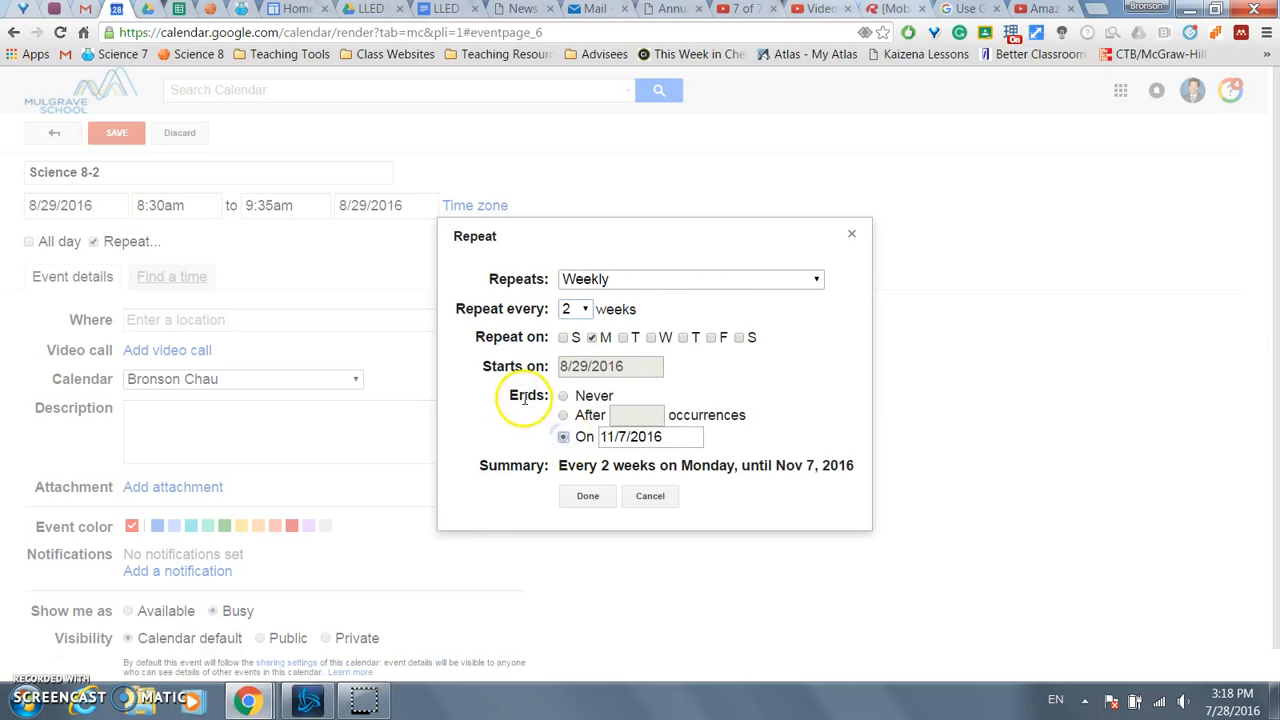
{"action": "left_click", "coordinate": [684, 434]}
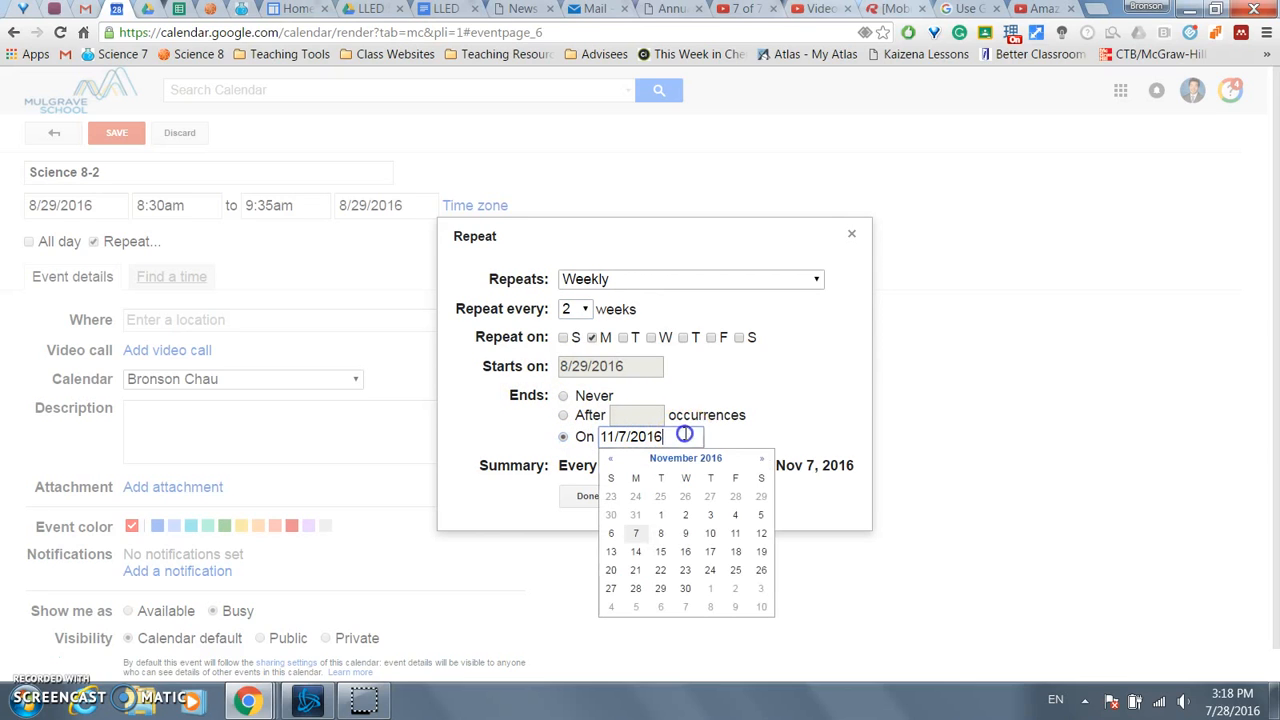
{"action": "left_click", "coordinate": [749, 417]}
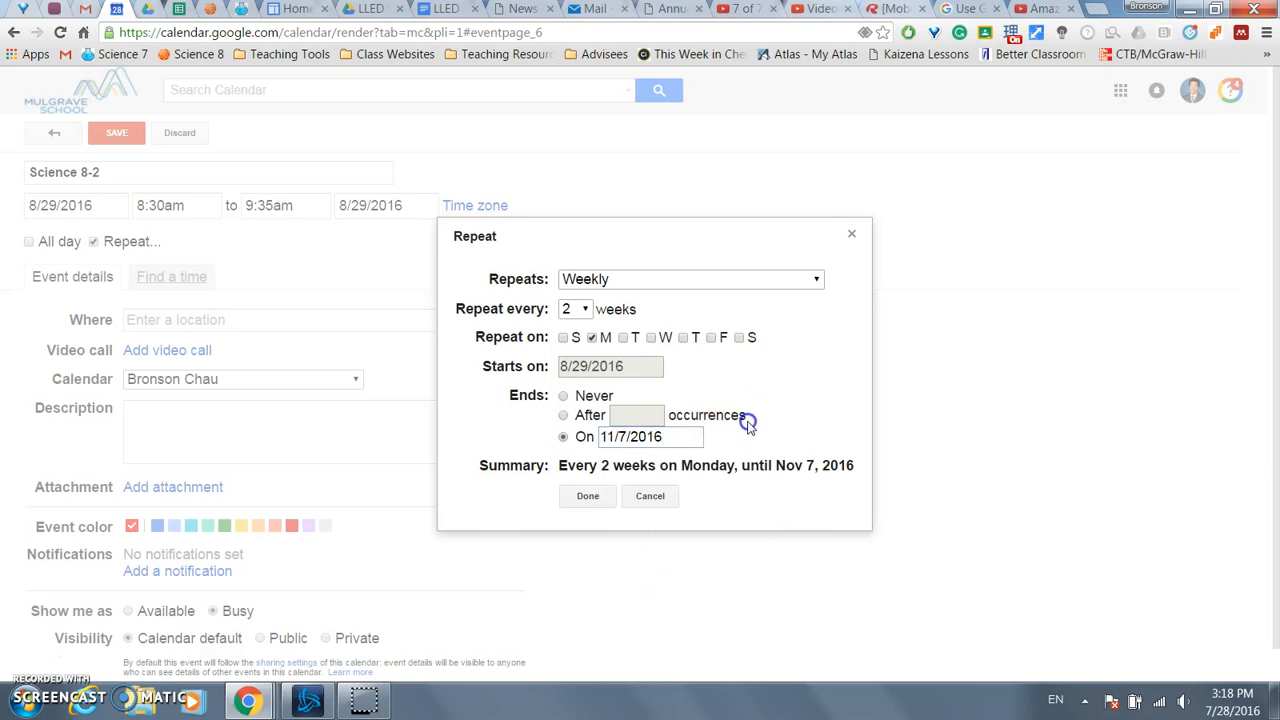
{"action": "left_click", "coordinate": [579, 441]}
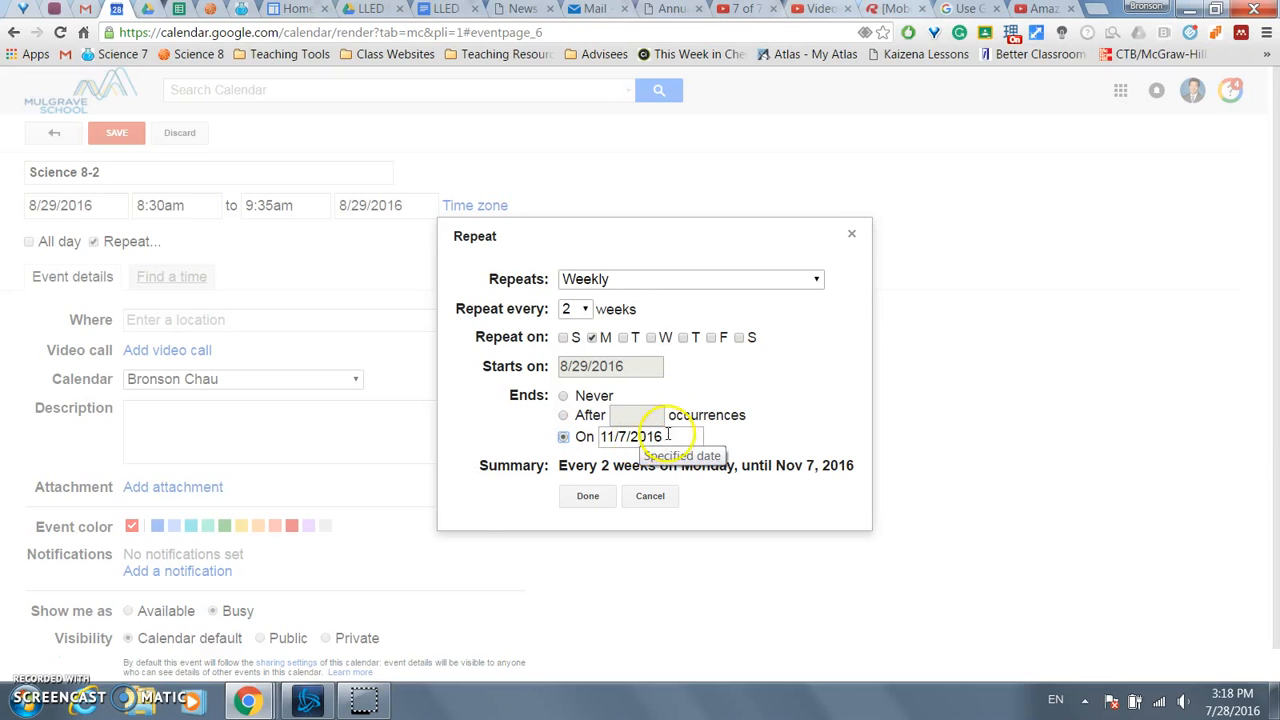
{"action": "left_click", "coordinate": [591, 496]}
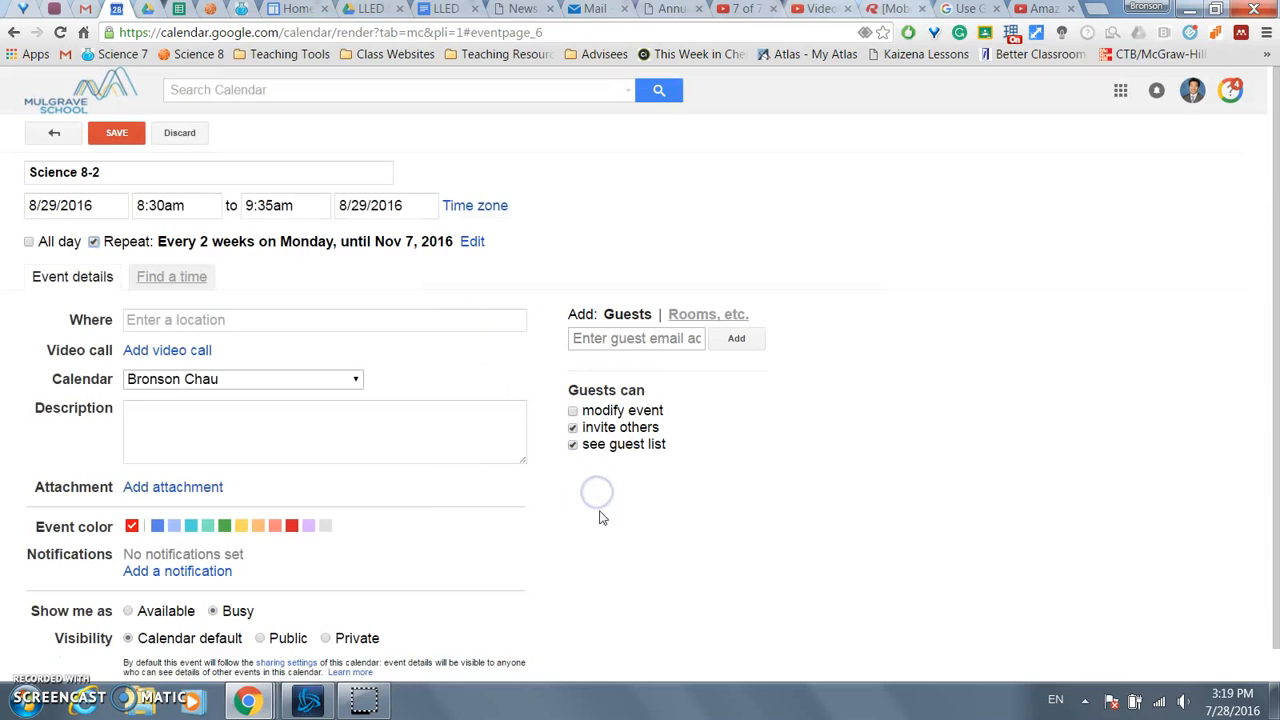
- Save the recurring Science 8-2 event, leaving description and location empty
{"action": "left_click", "coordinate": [159, 411]}
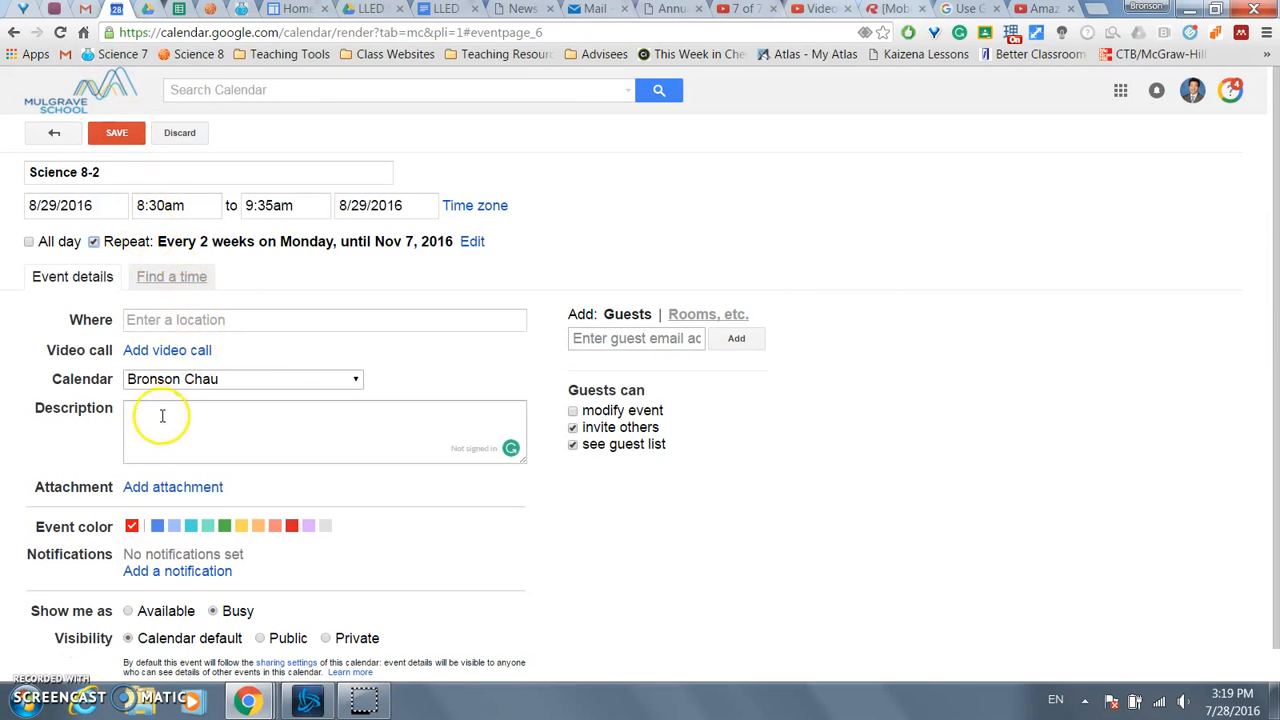
{"action": "left_click", "coordinate": [184, 320]}
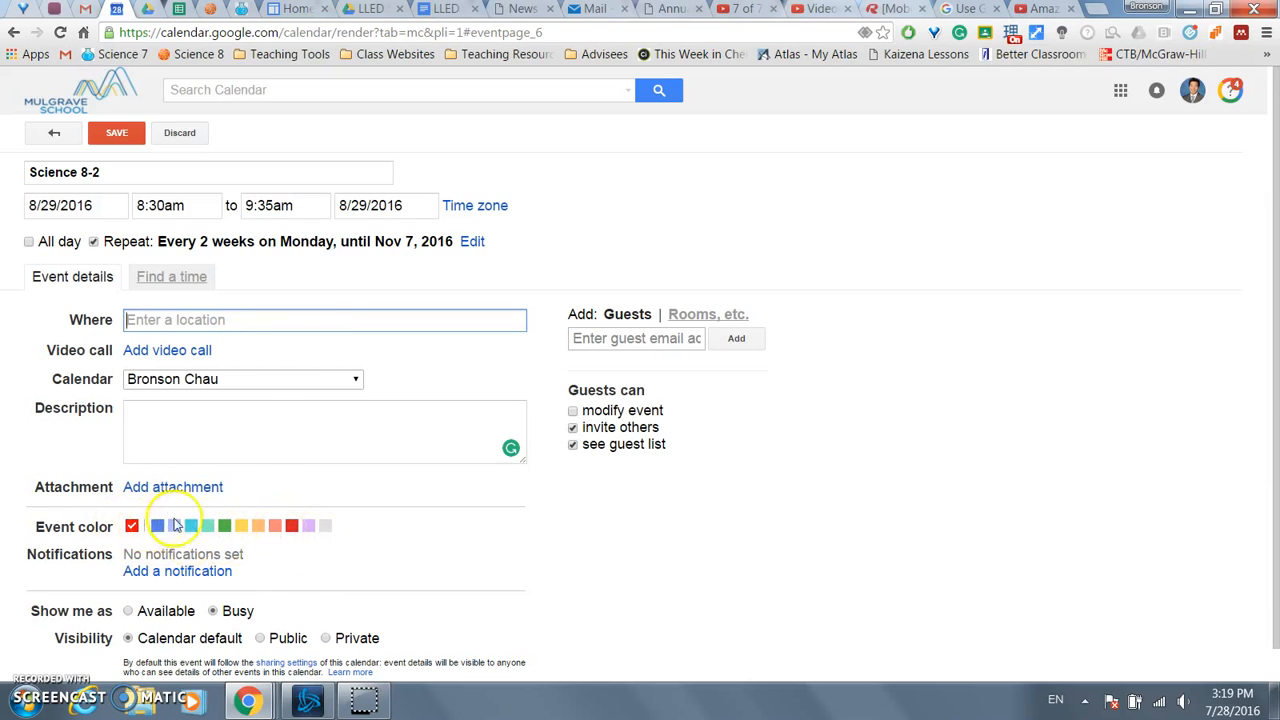
{"action": "scroll", "coordinate": [277, 537], "scroll_direction": "down", "scroll_amount": 1}
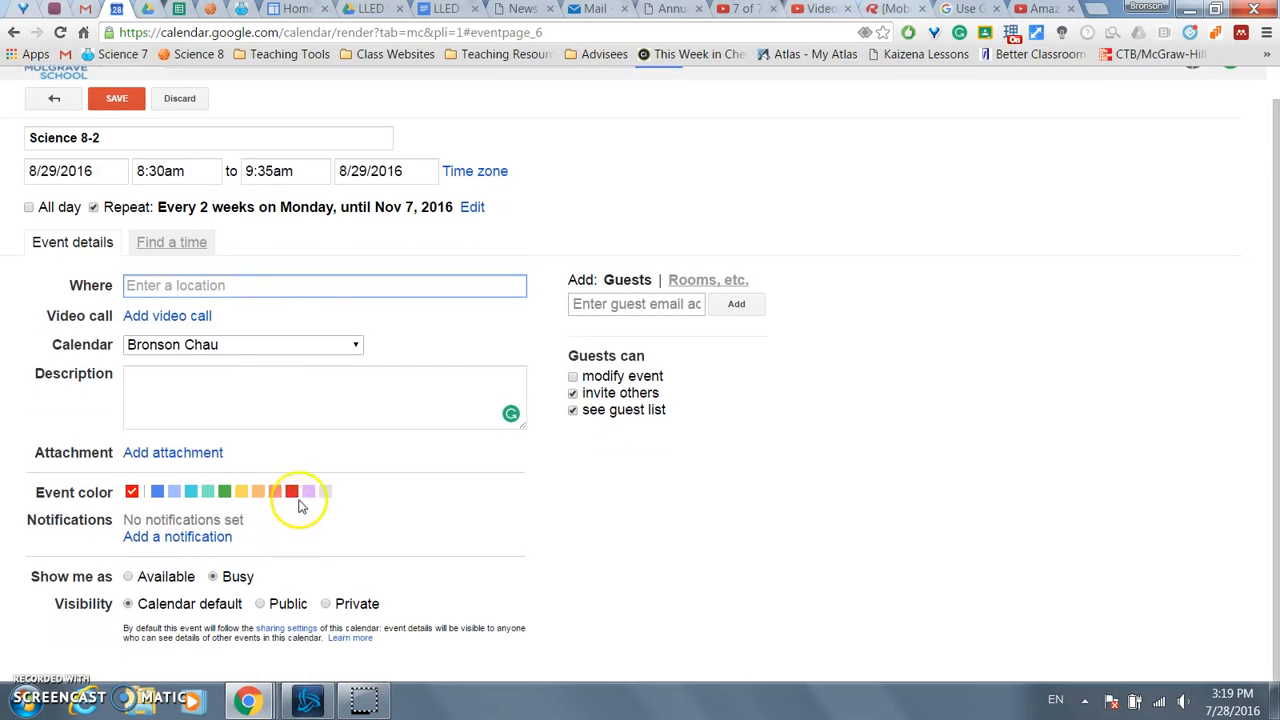
{"action": "left_click", "coordinate": [118, 100]}
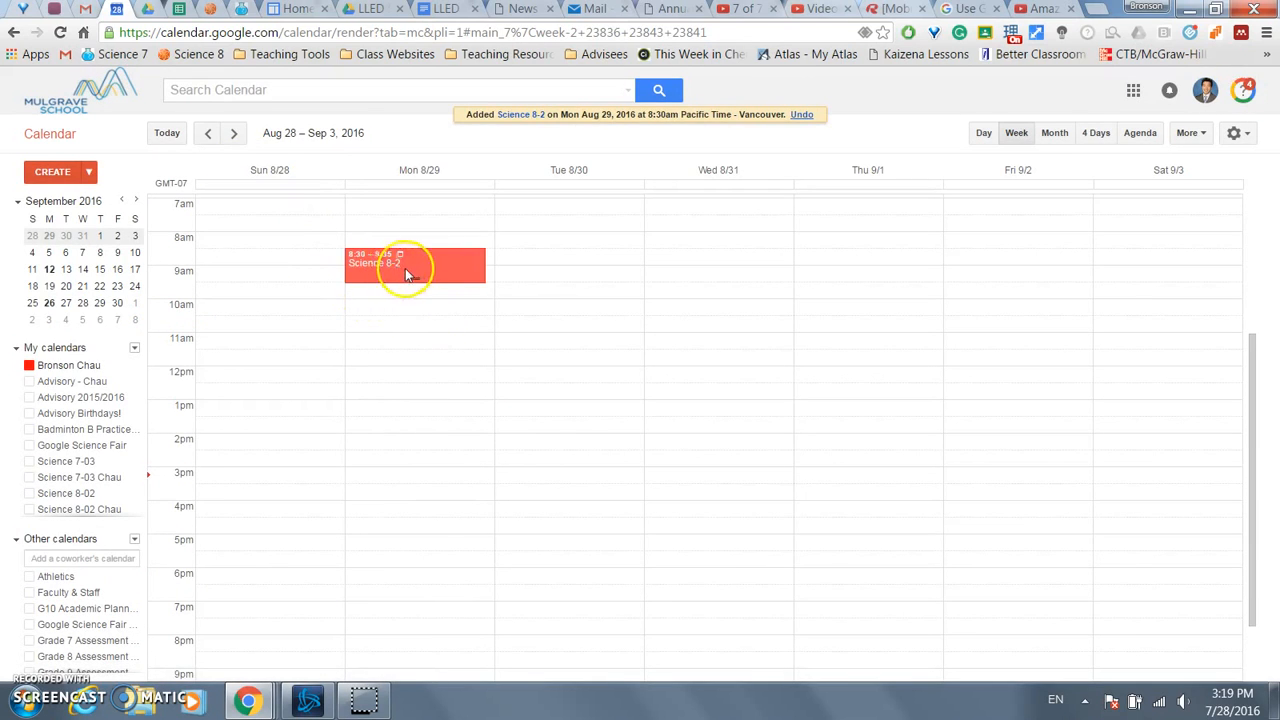
- Step forward several weeks to check that Science 8-2 recurs every other week
{"action": "left_click", "coordinate": [236, 134]}
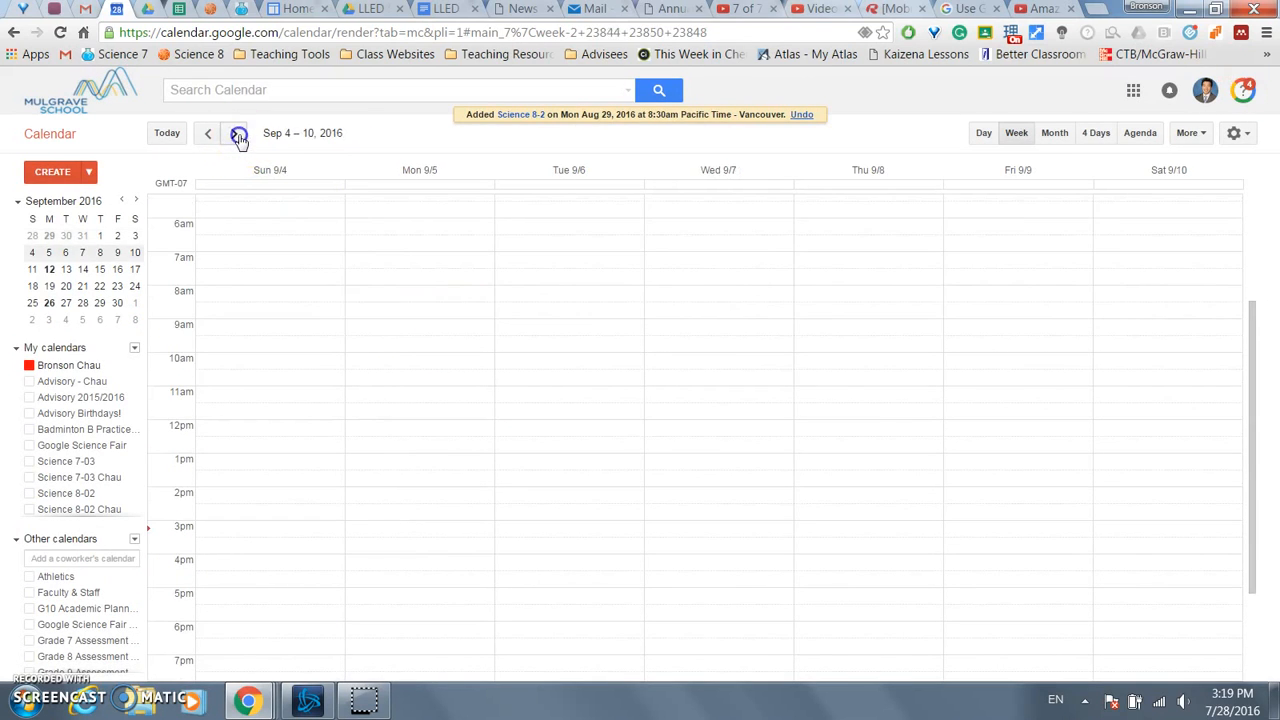
{"action": "left_click", "coordinate": [237, 135]}
{"action": "left_click", "coordinate": [238, 135]}
{"action": "left_click", "coordinate": [238, 136]}
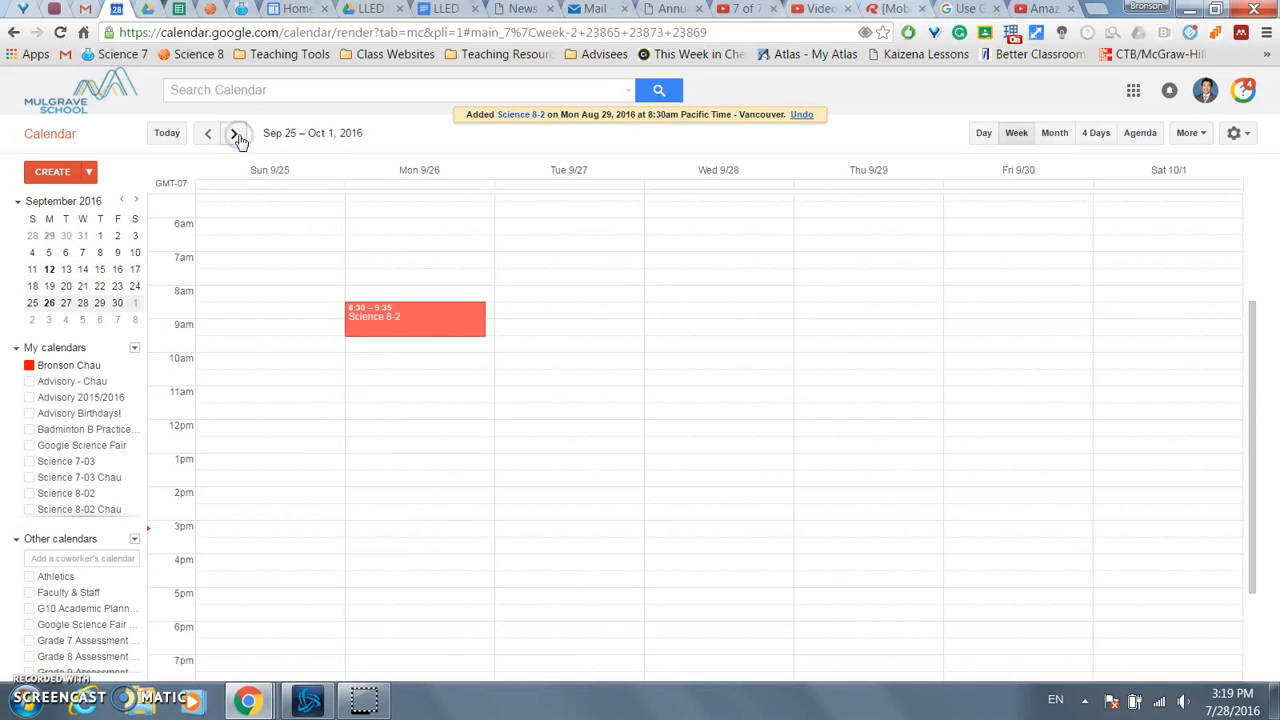
{"action": "left_click", "coordinate": [238, 135]}
{"action": "left_click", "coordinate": [237, 135]}
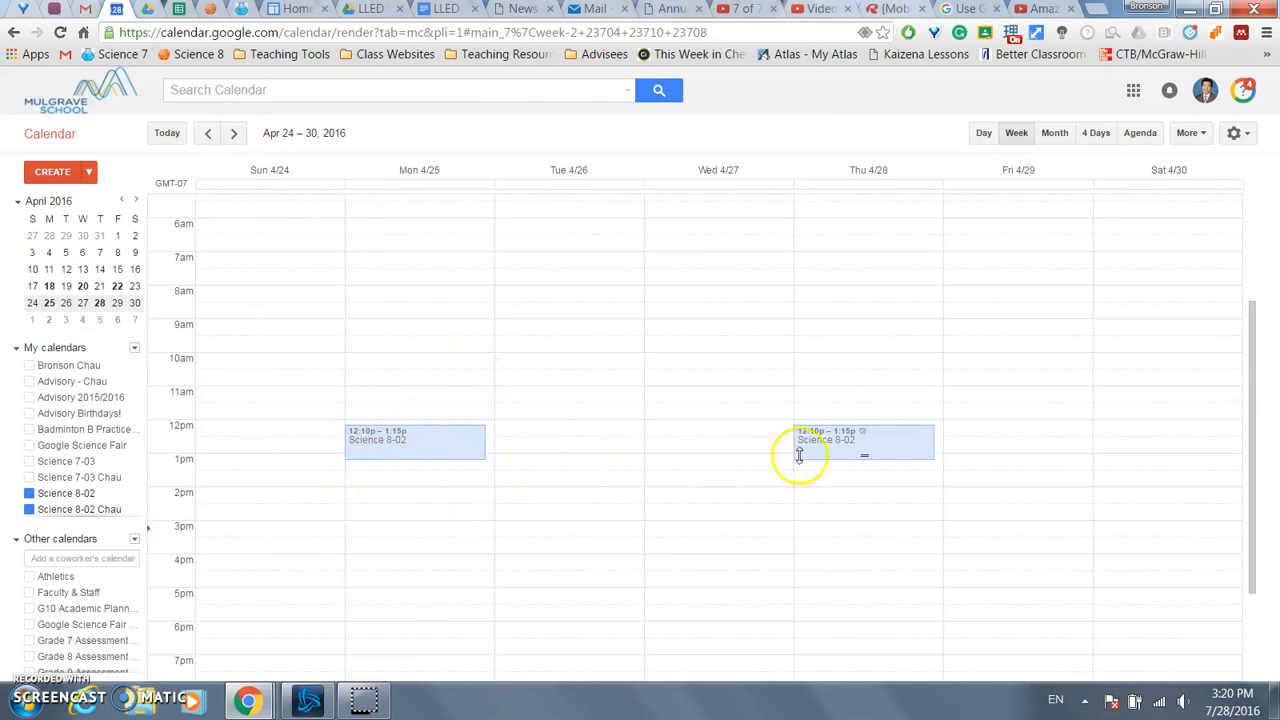
- Advance week by week from May 1–7 to June 5–11, then open the Science 8-02 calendar's options
{"action": "left_click", "coordinate": [236, 136]}
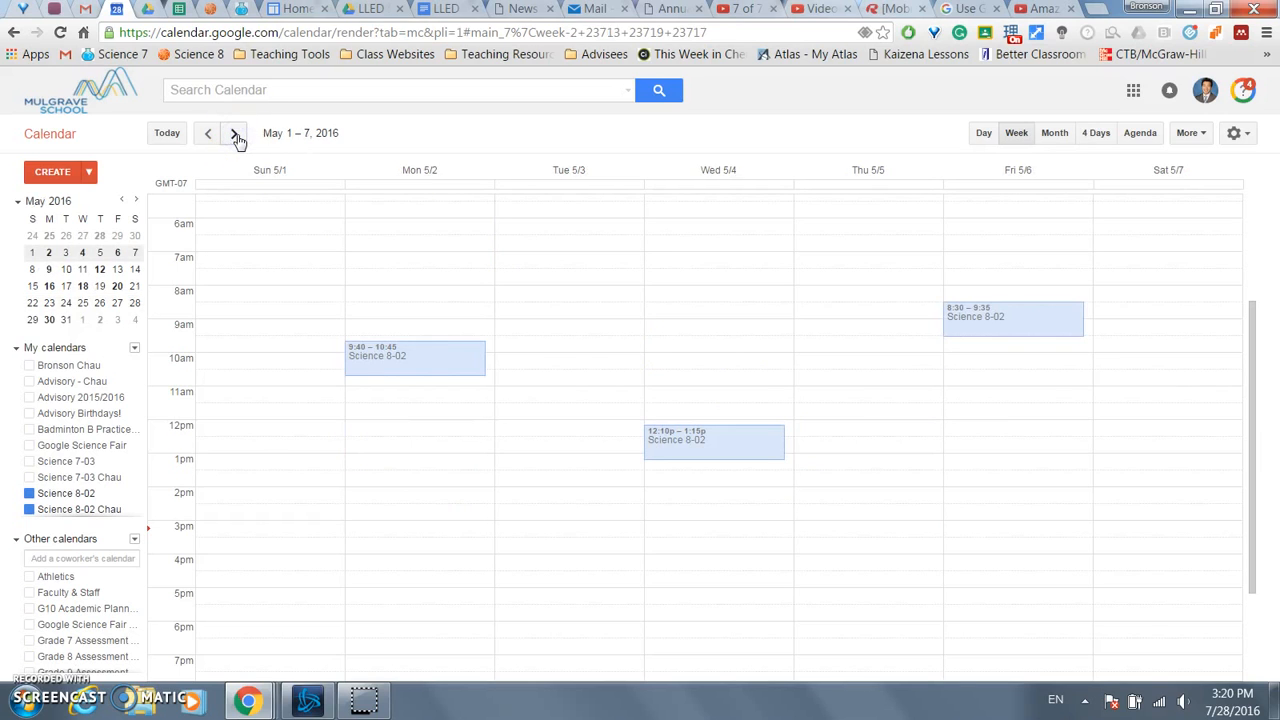
{"action": "left_click", "coordinate": [236, 136]}
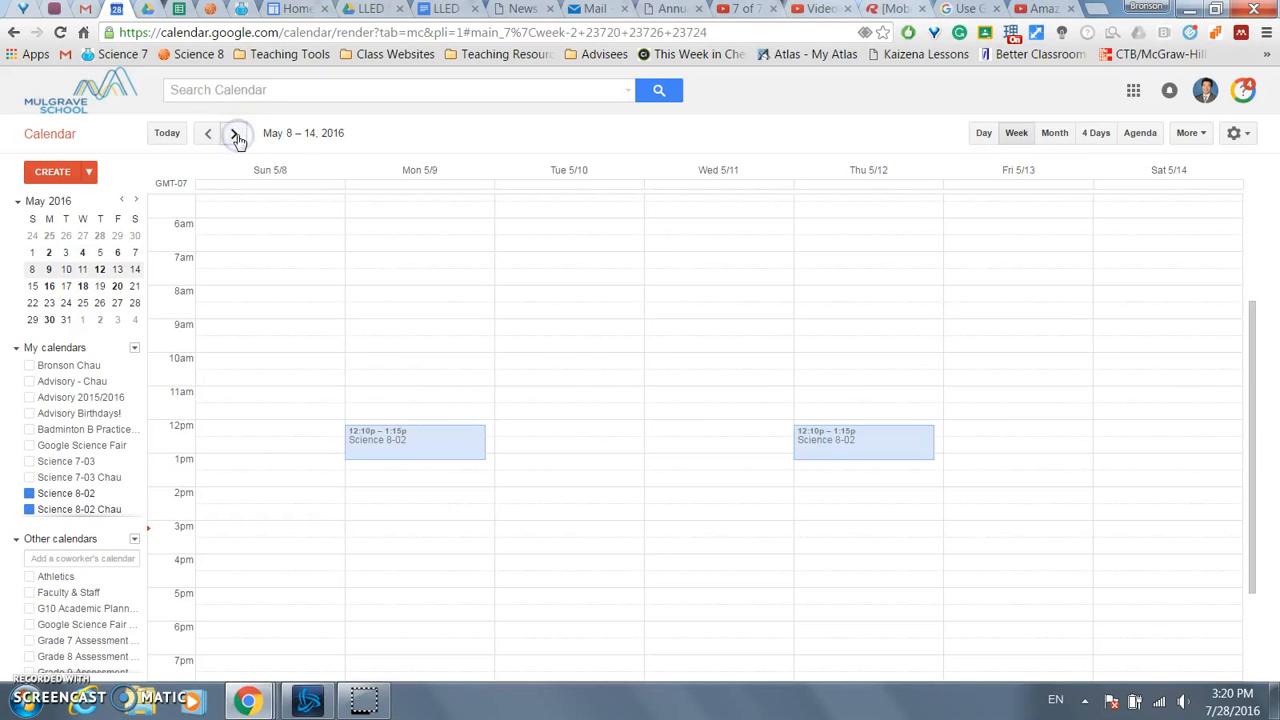
{"action": "left_click", "coordinate": [236, 136]}
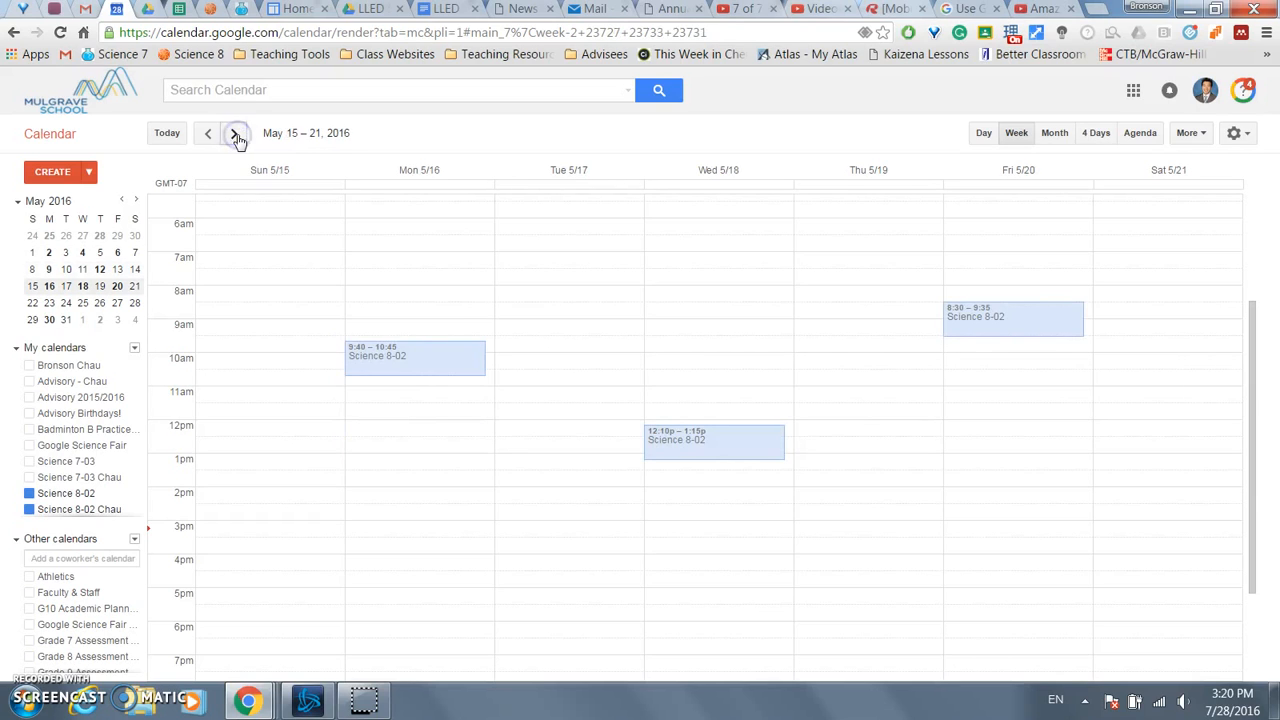
{"action": "left_click", "coordinate": [236, 136]}
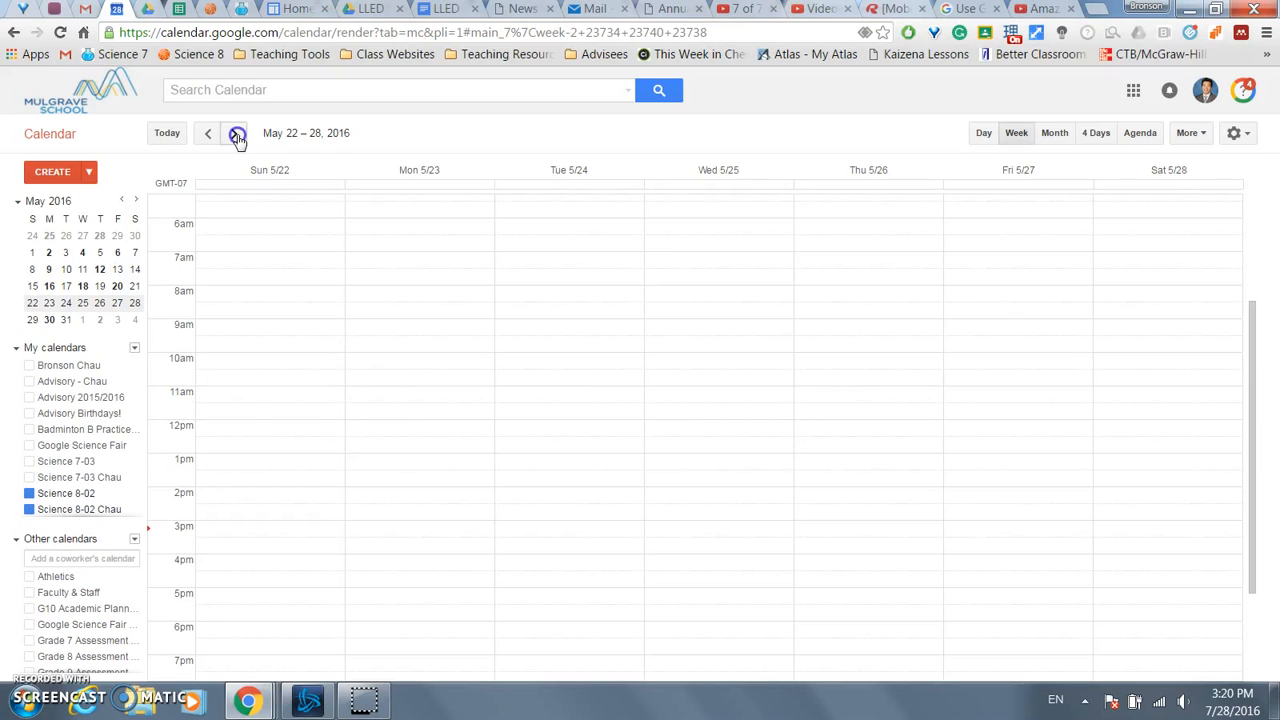
{"action": "left_click", "coordinate": [236, 136]}
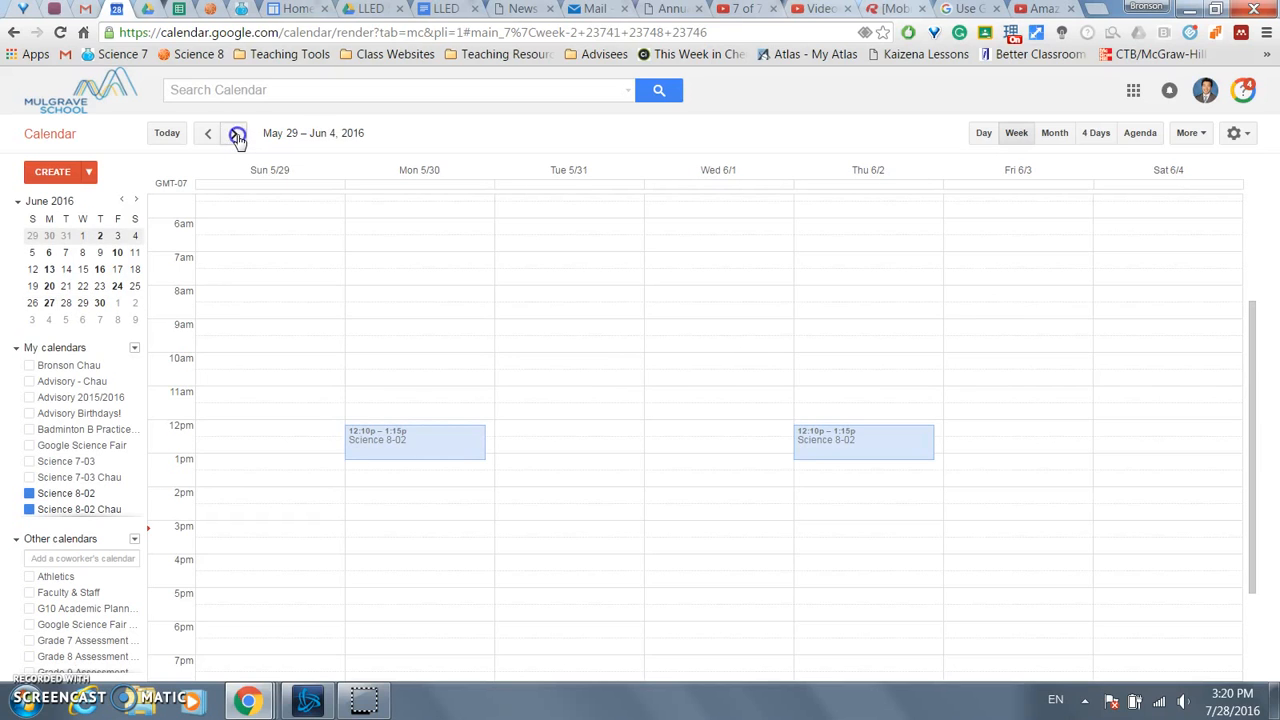
{"action": "left_click", "coordinate": [236, 136]}
{"action": "left_click", "coordinate": [29, 642]}
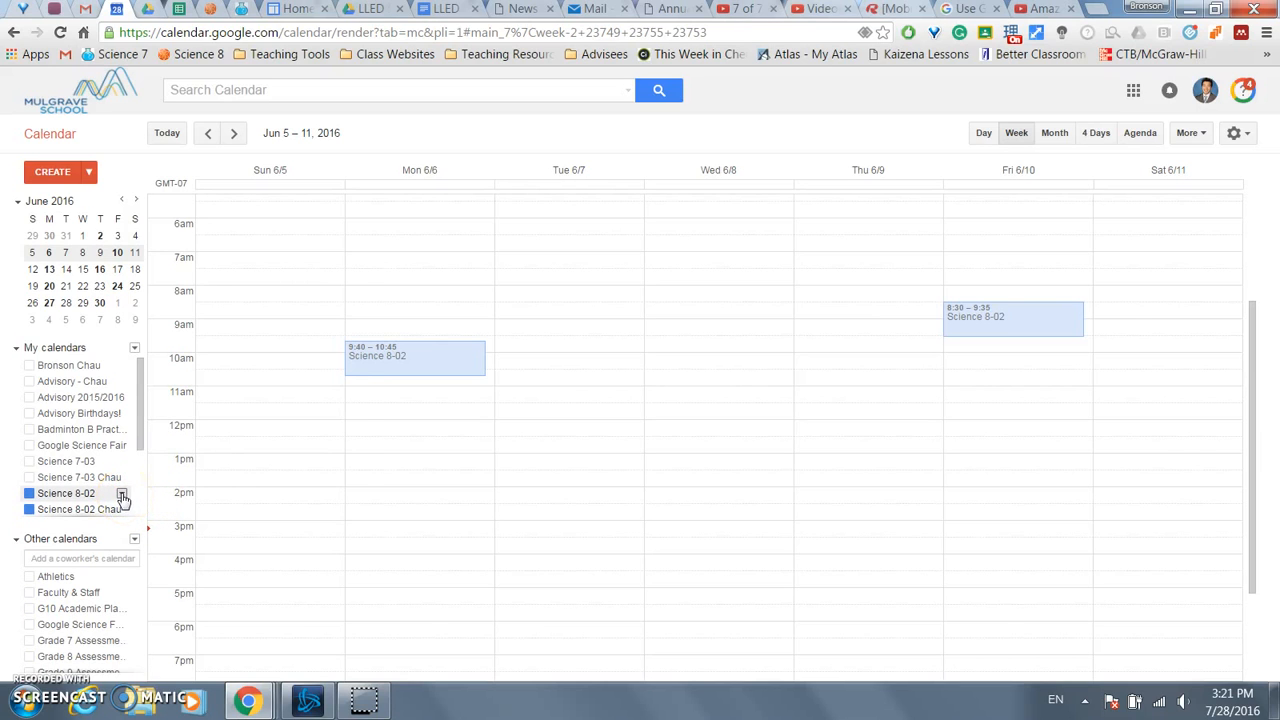
{"action": "left_click", "coordinate": [121, 495]}
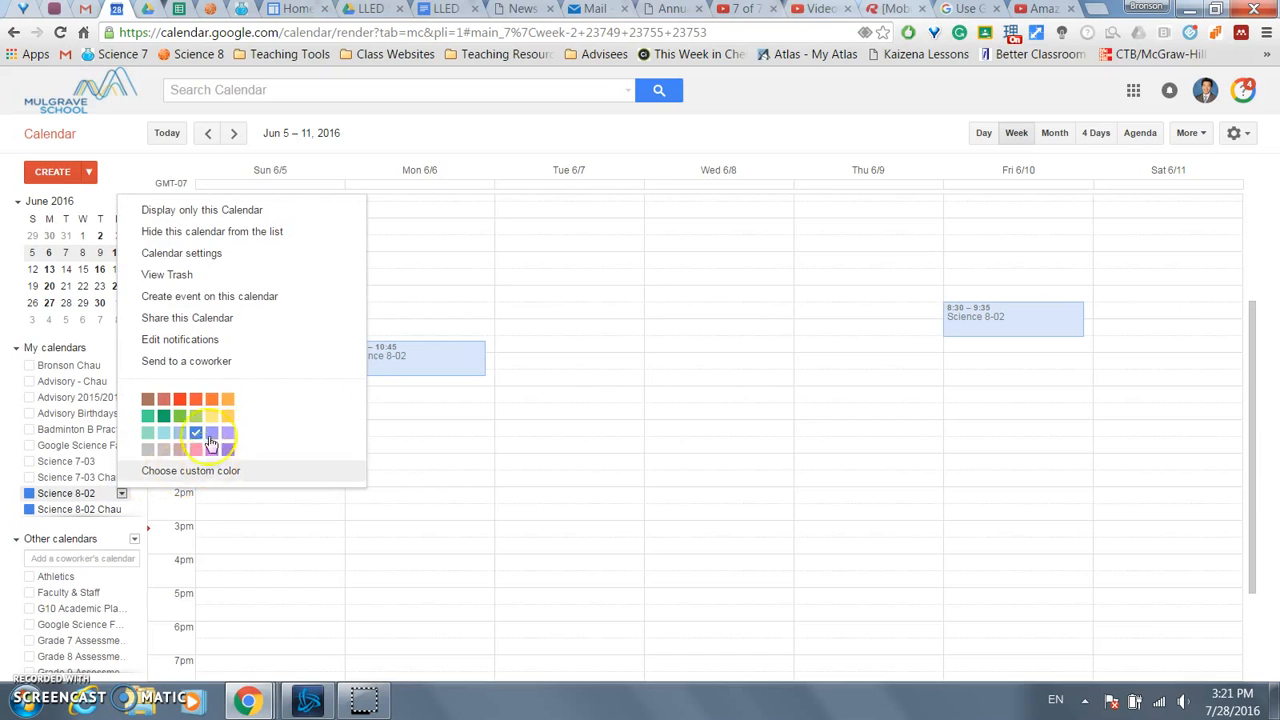
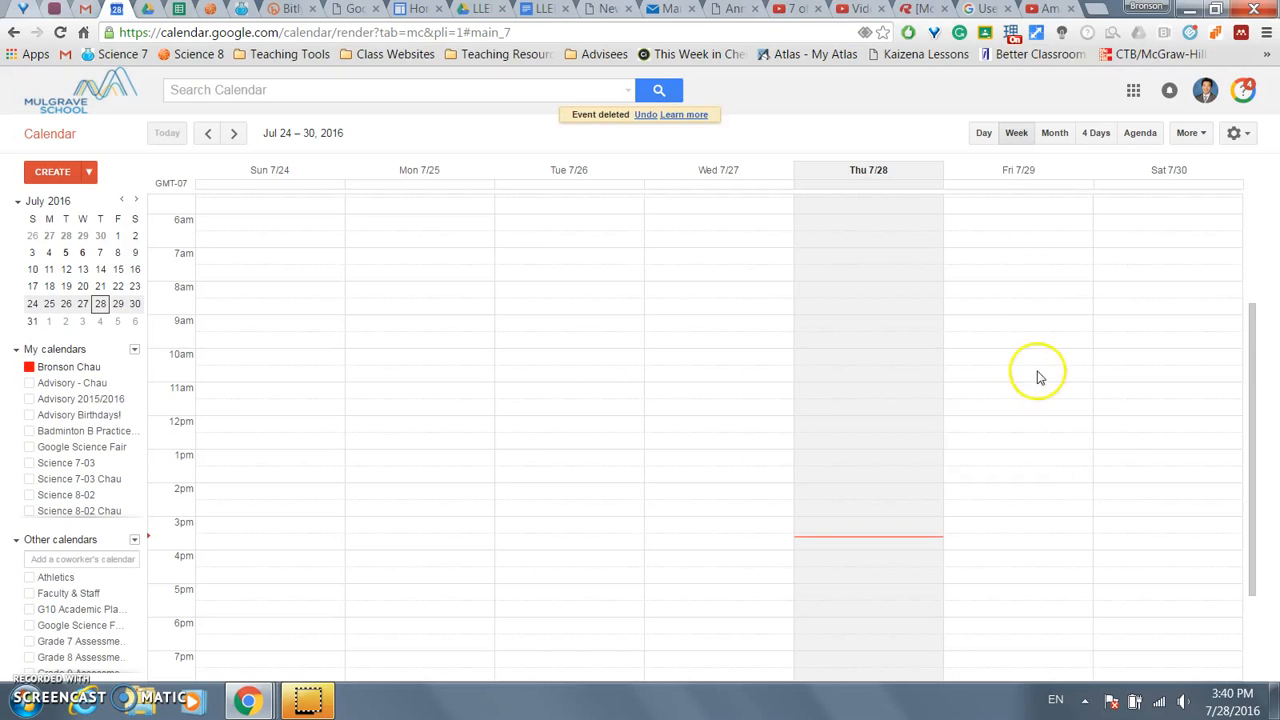
- Make 'PT Meeting' appointment slots on Friday July 29, 8–9am, and bring up the full slot editor
{"action": "left_click", "coordinate": [1014, 298]}
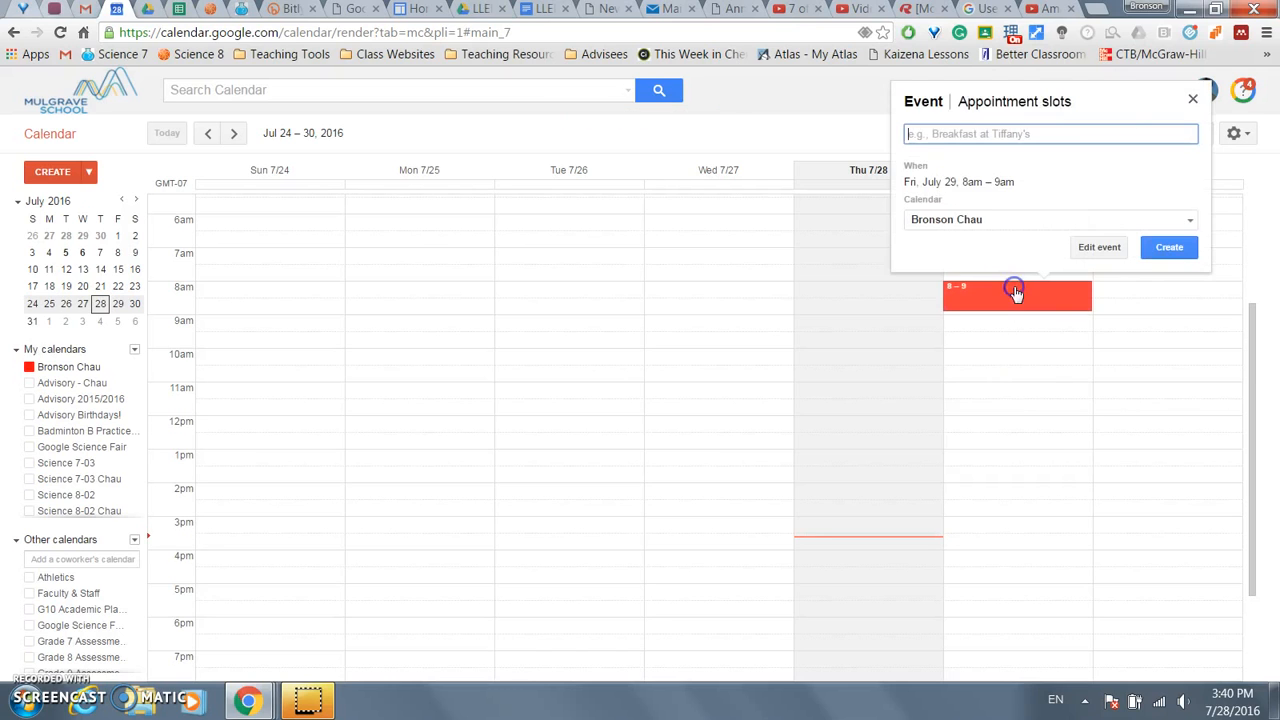
{"action": "left_click", "coordinate": [1015, 105]}
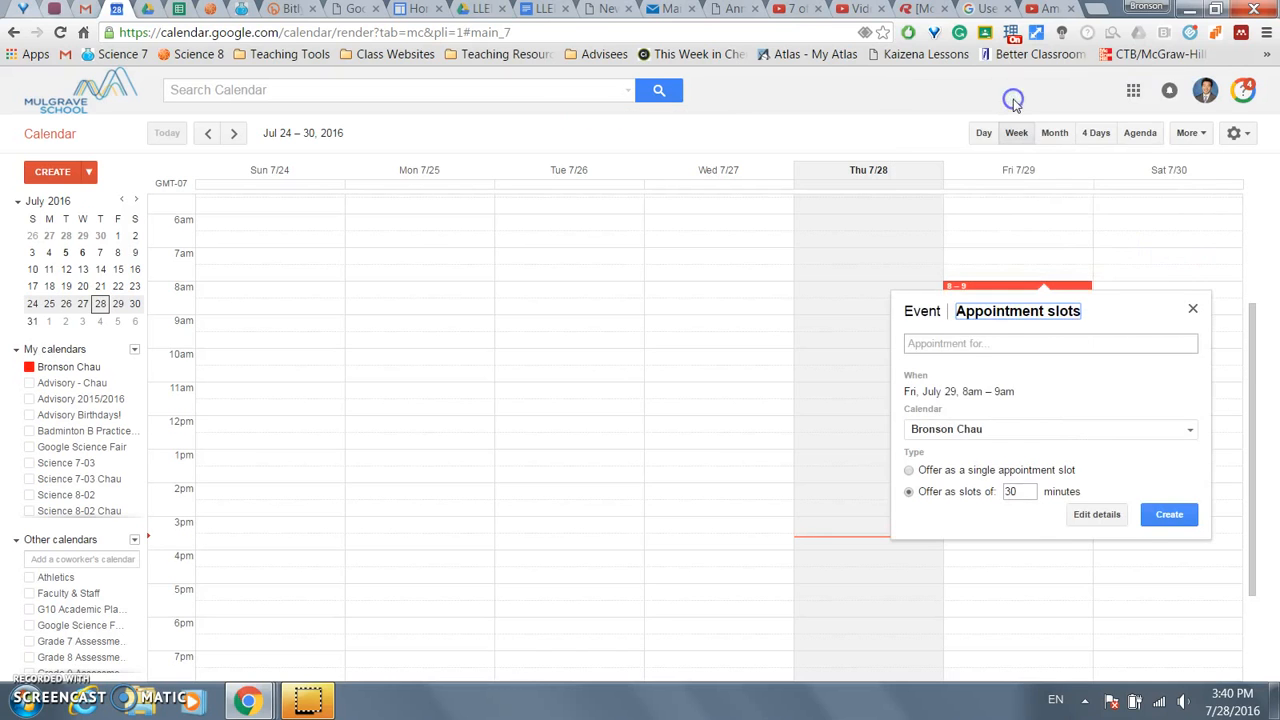
{"action": "left_click", "coordinate": [973, 343]}
{"action": "type", "text": "PT Meeting"}
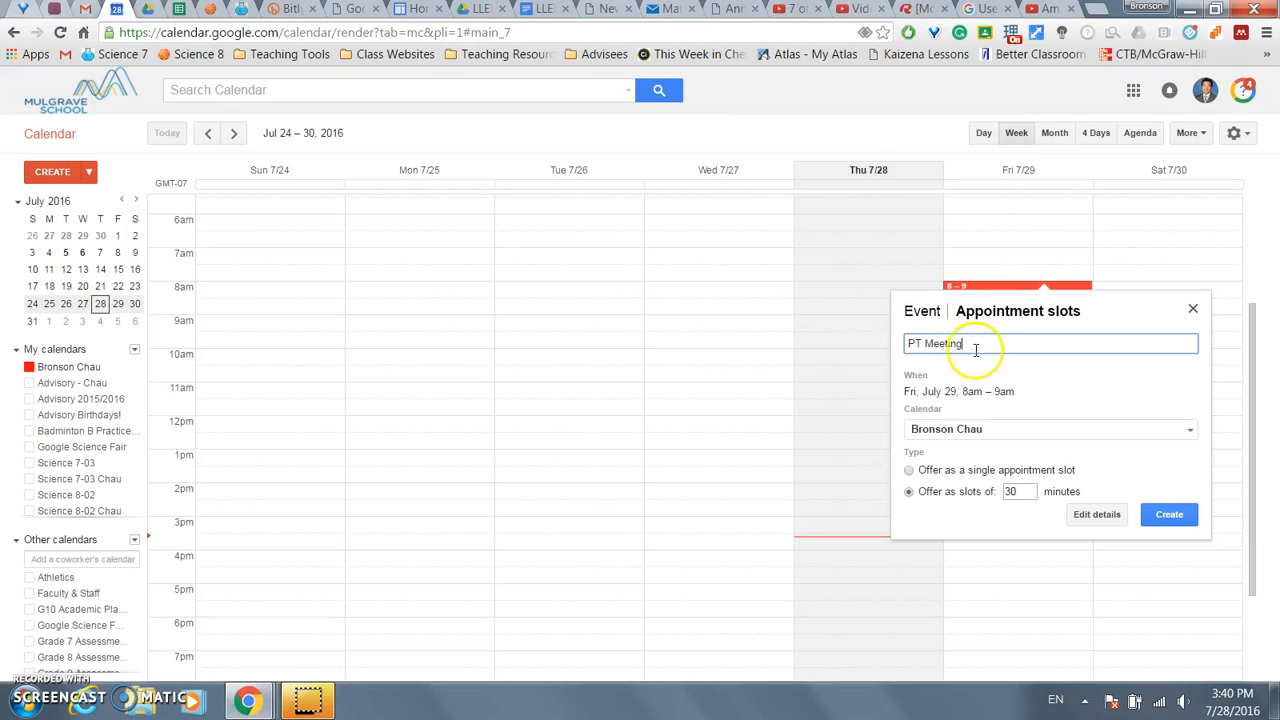
{"action": "left_click_drag", "start_coordinate": [943, 391], "coordinate": [1026, 391]}
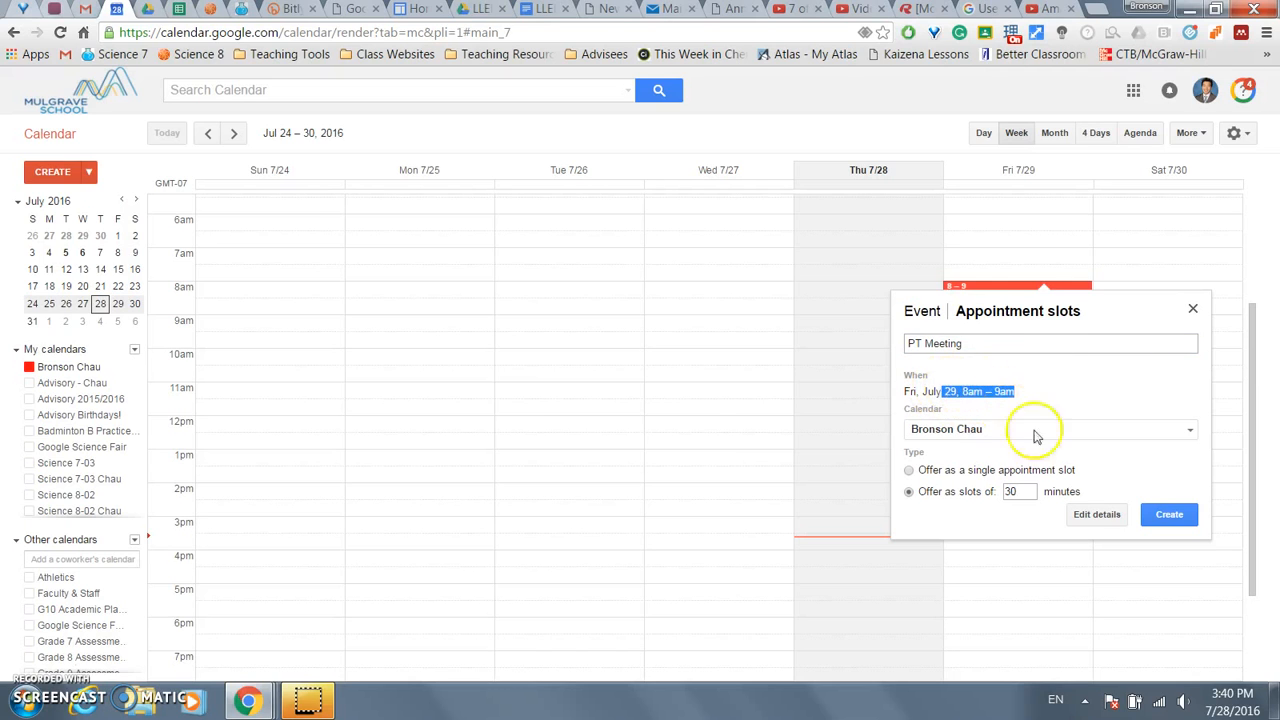
{"action": "left_click", "coordinate": [1086, 518]}
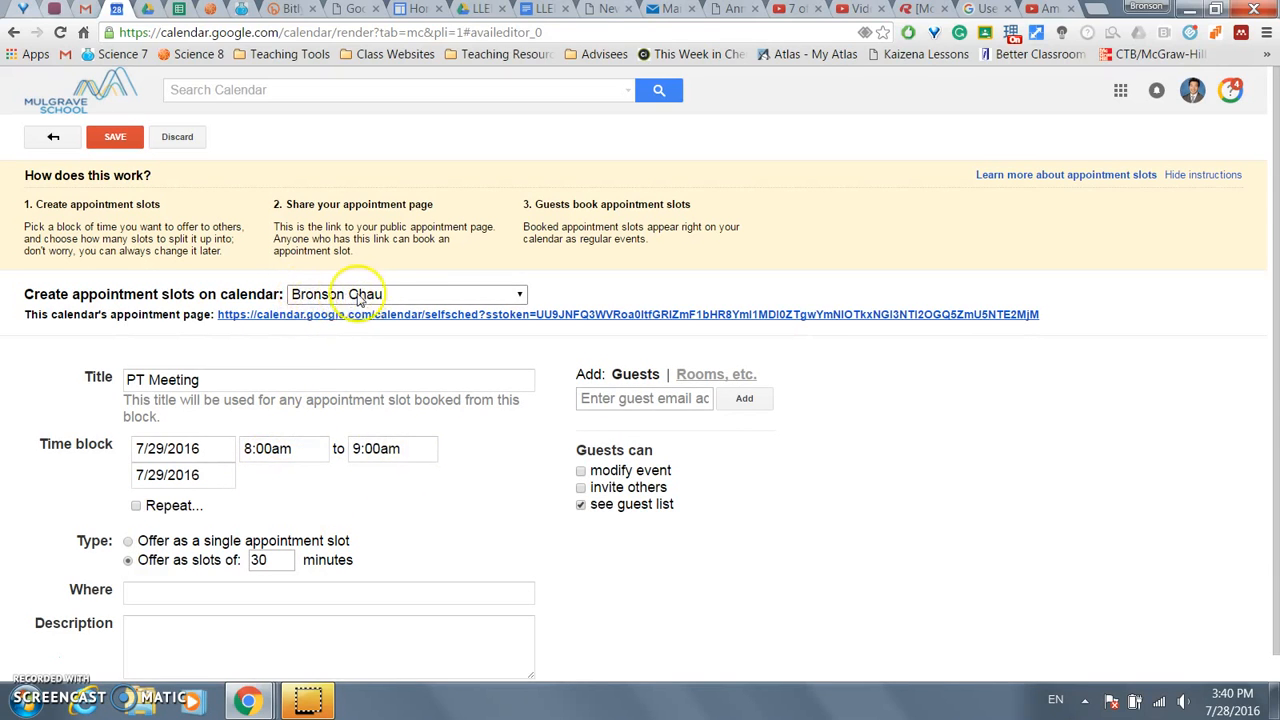
- Change the PT Meeting slot length from 30 to 10 minutes and select the appointment page link
{"action": "left_click", "coordinate": [266, 560]}
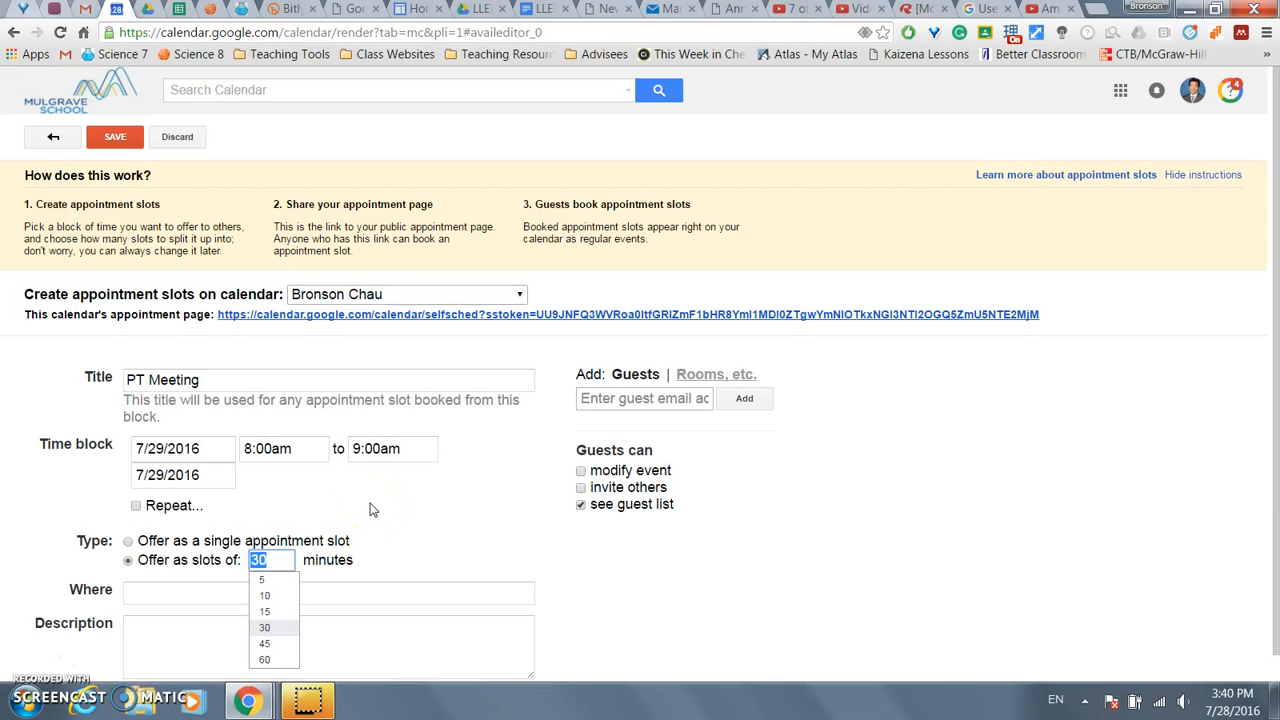
{"action": "type", "text": "1"}
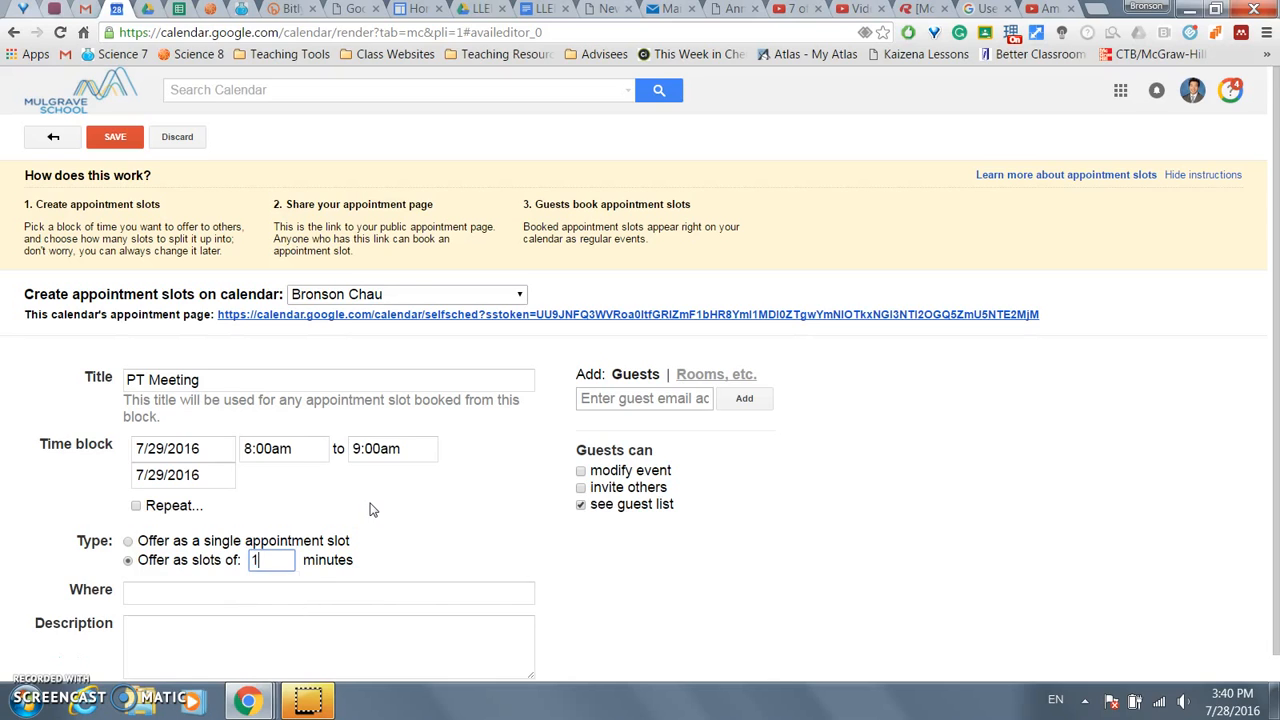
{"action": "left_click", "coordinate": [369, 521]}
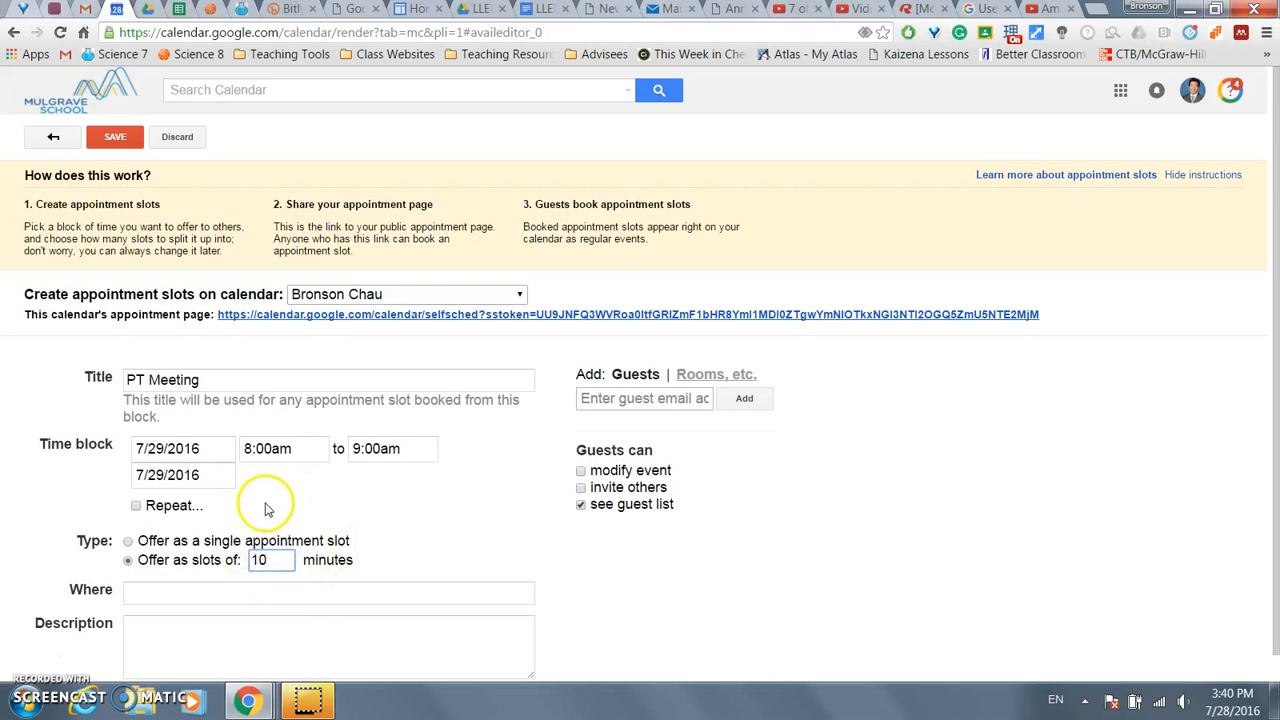
{"action": "left_click", "coordinate": [266, 560]}
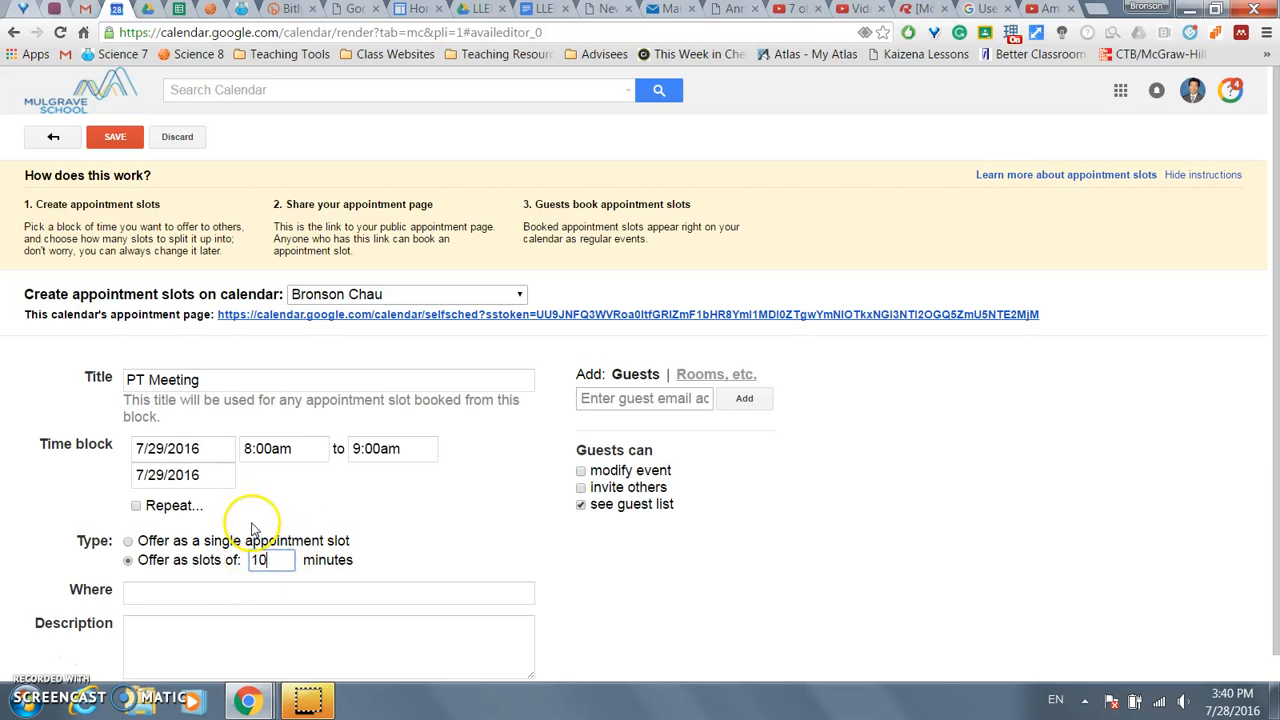
{"action": "left_click_drag", "start_coordinate": [1052, 316], "coordinate": [229, 334]}
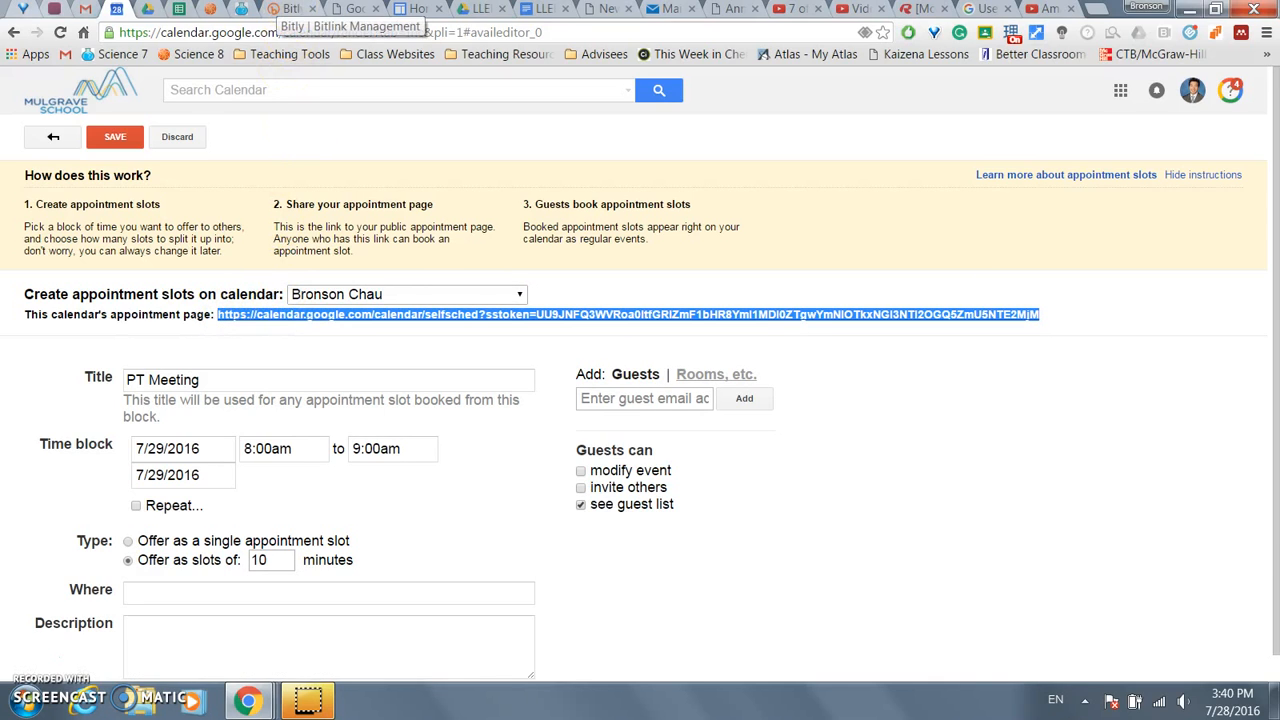
{"action": "left_click", "coordinate": [290, 10]}
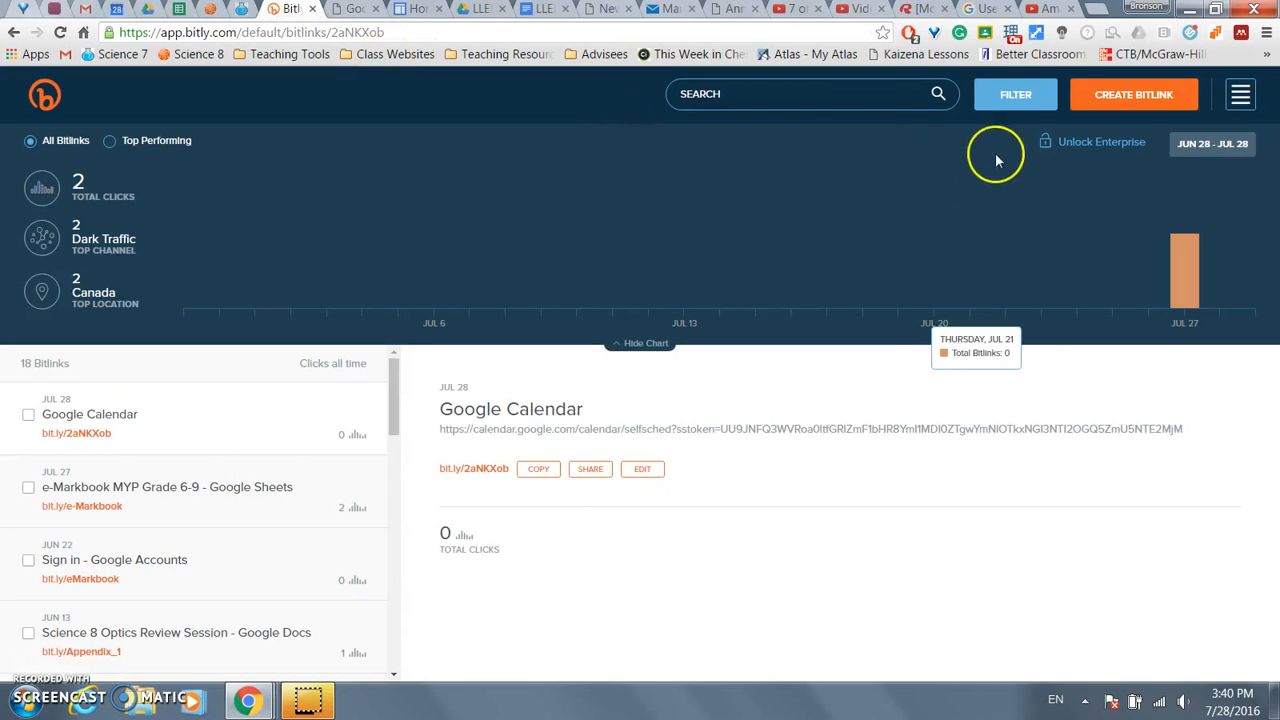
{"action": "left_click", "coordinate": [1105, 92]}
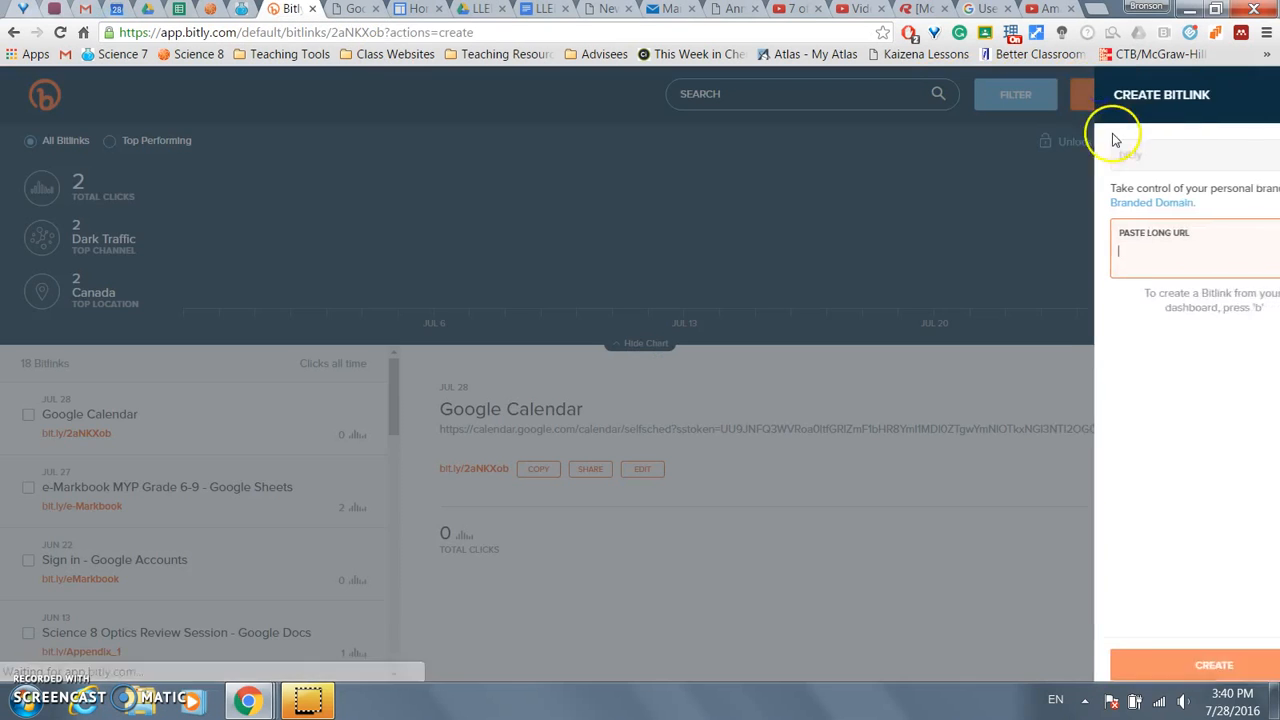
{"action": "key", "text": "ctrl+v"}
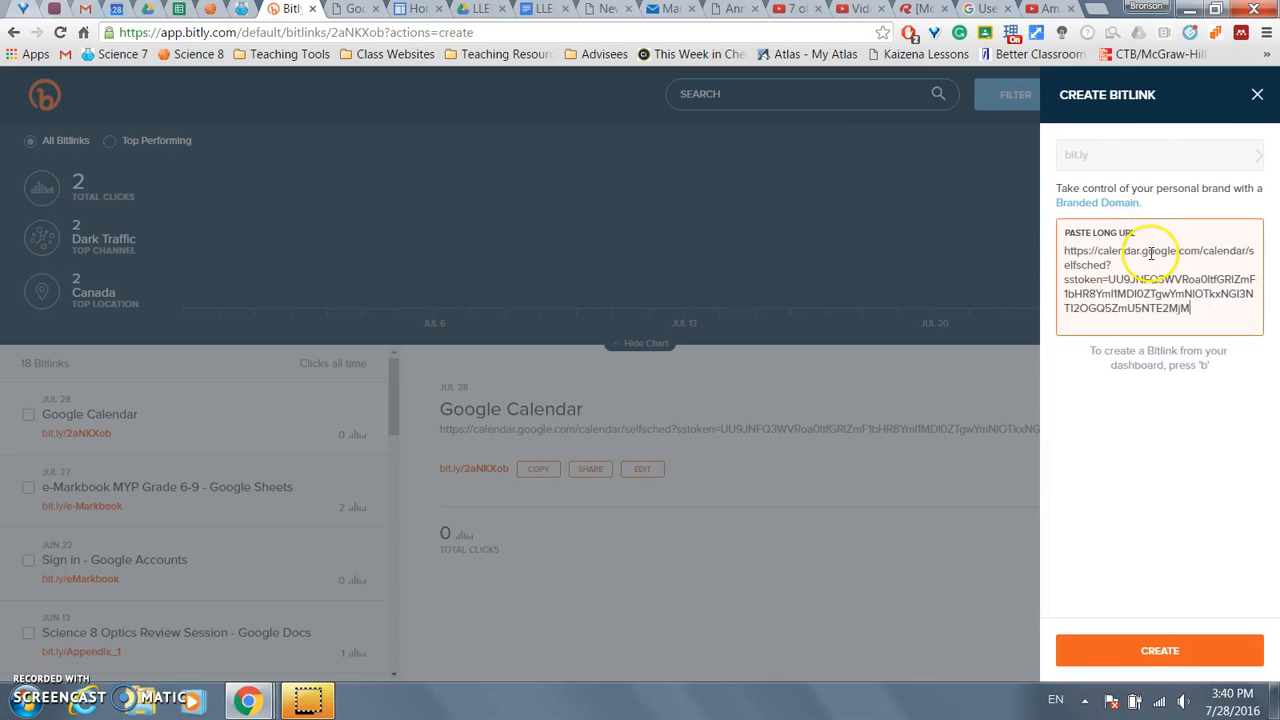
{"action": "left_click_drag", "start_coordinate": [1182, 316], "coordinate": [1127, 306]}
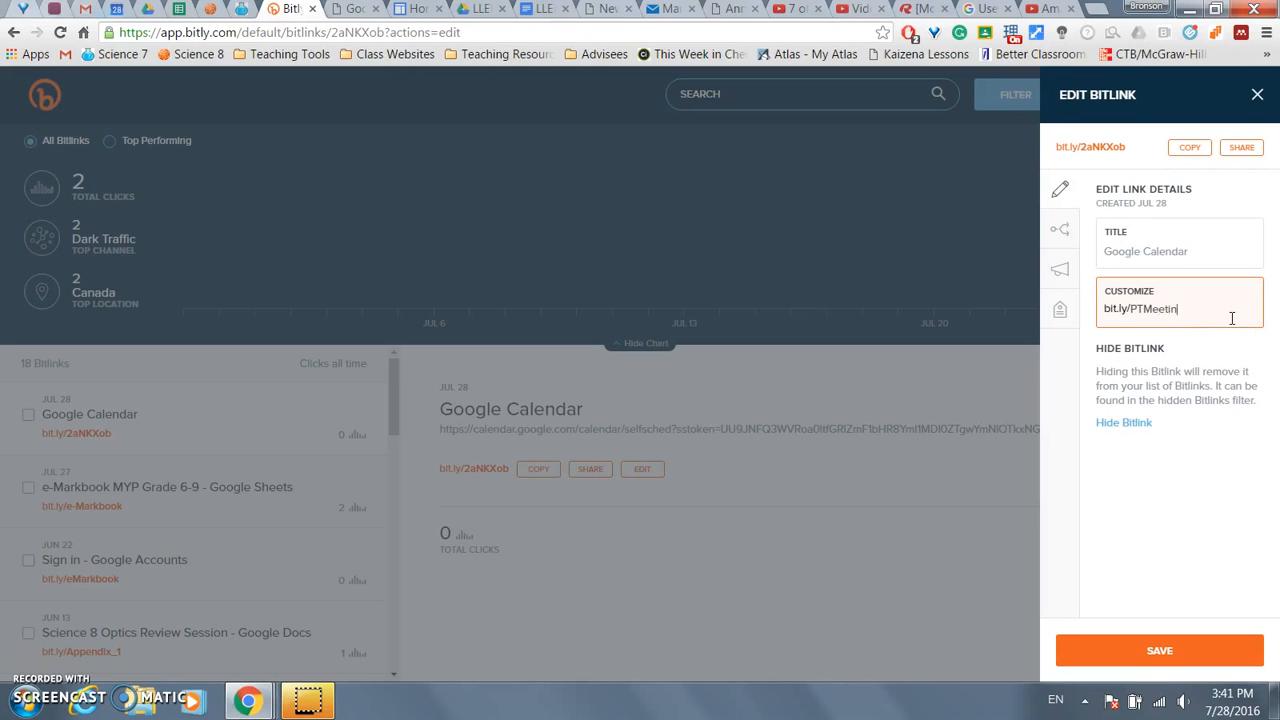
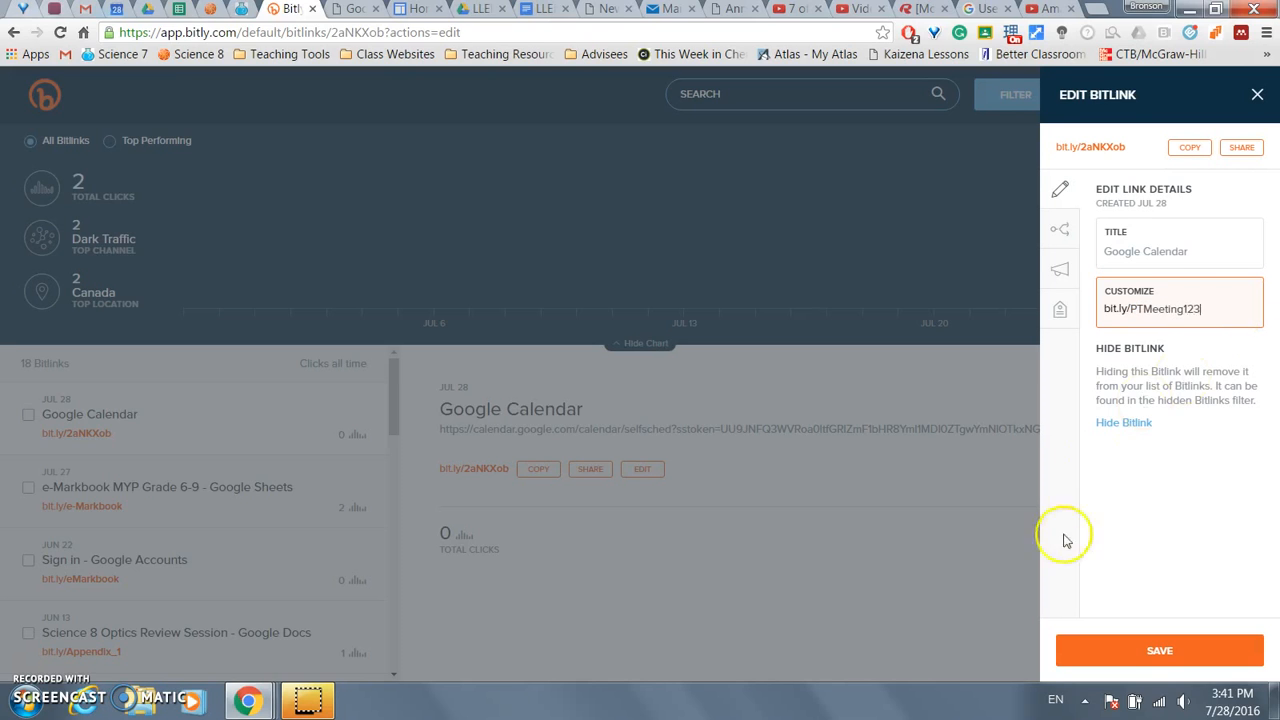
{"action": "left_click", "coordinate": [1140, 648]}
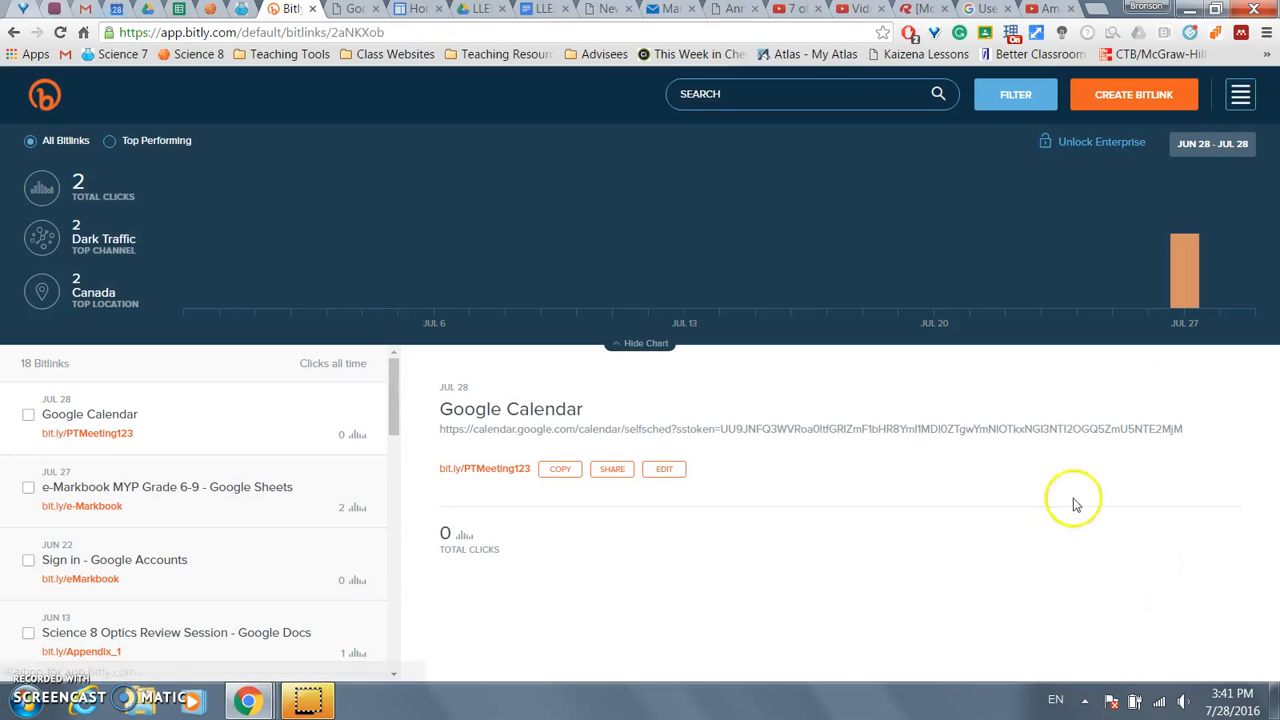
{"action": "left_click", "coordinate": [547, 474]}
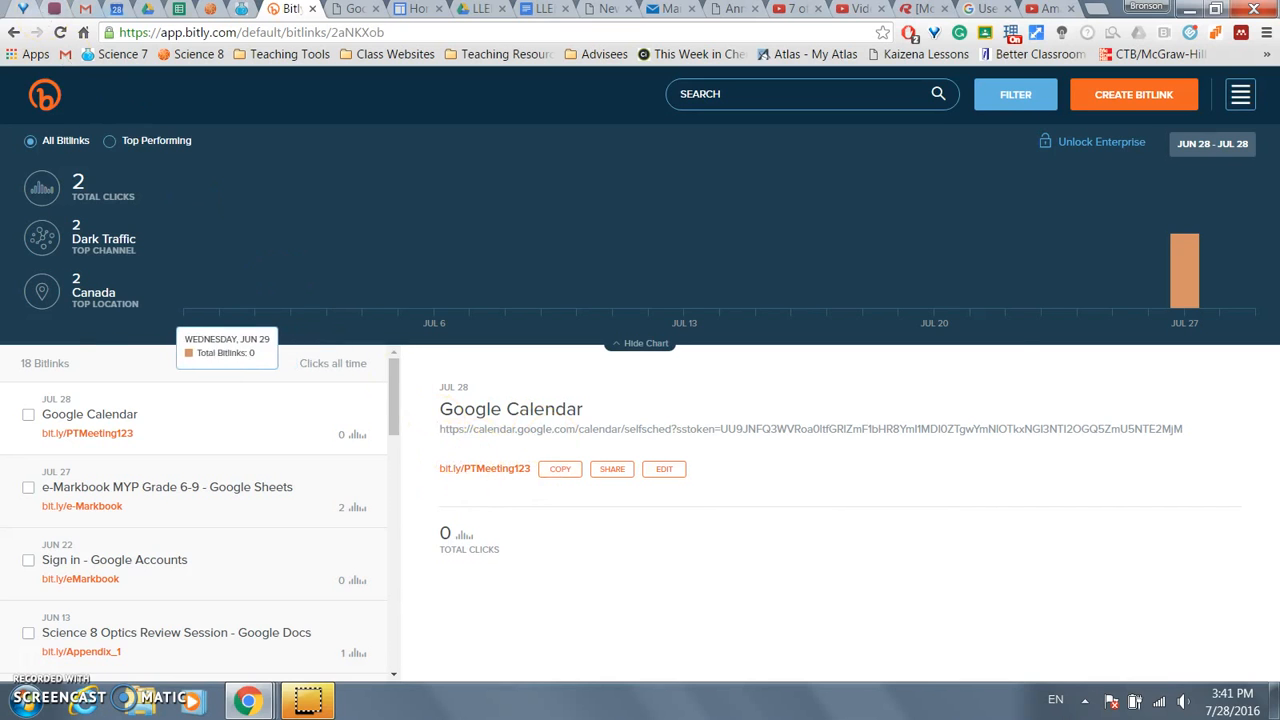
{"action": "left_click", "coordinate": [117, 9]}
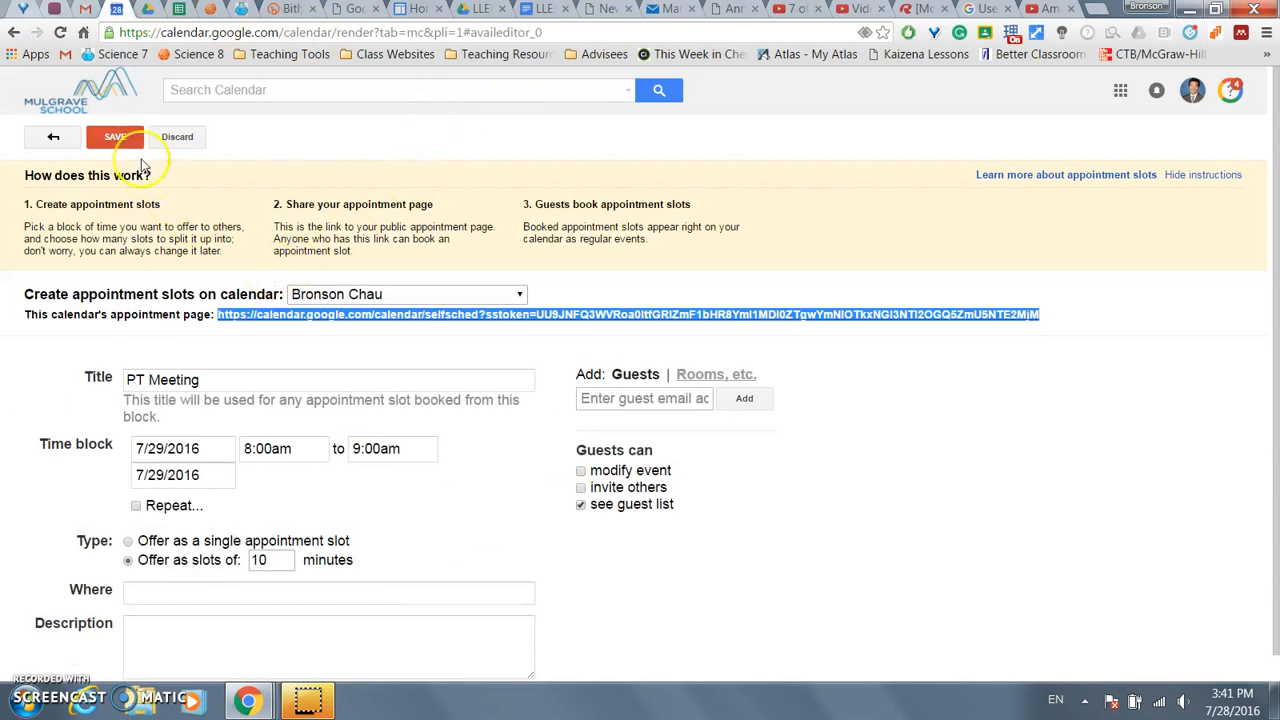
- Show the Science 7-03 Chau calendar and create 10-minute 'PT Meeting2' slots, Saturday 11am–12pm
{"action": "left_click", "coordinate": [53, 137]}
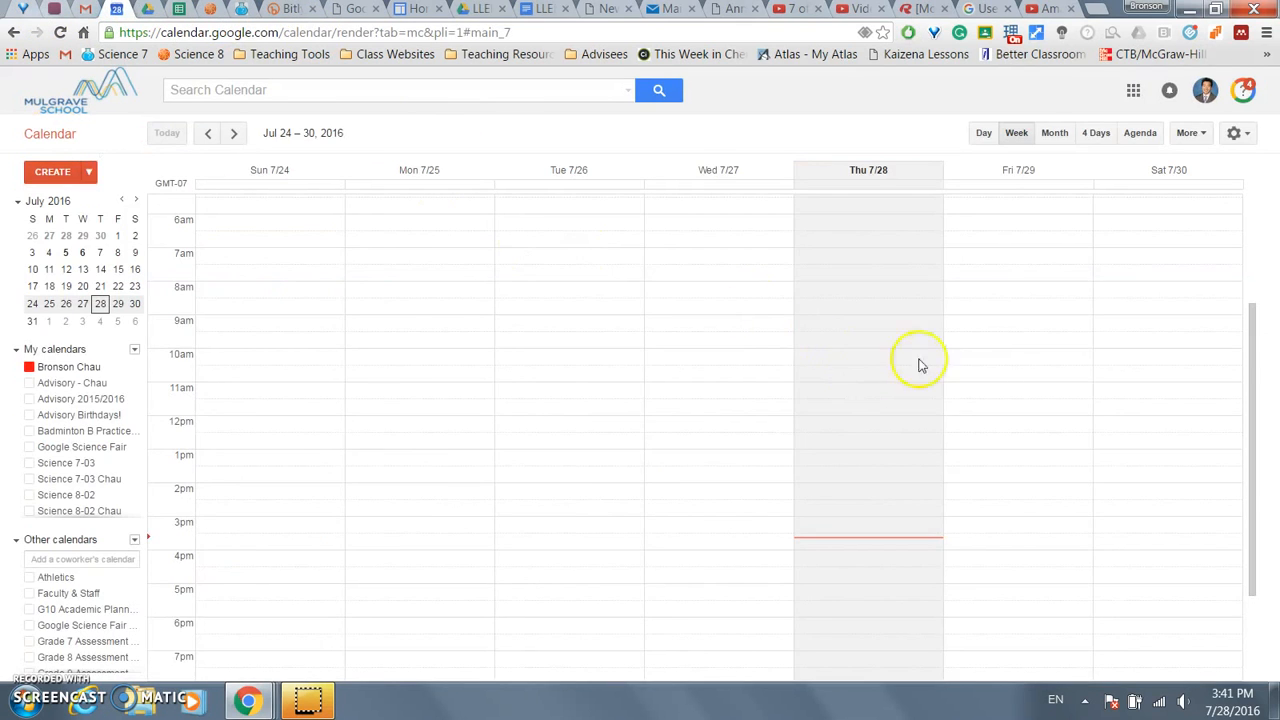
{"action": "left_click", "coordinate": [75, 478]}
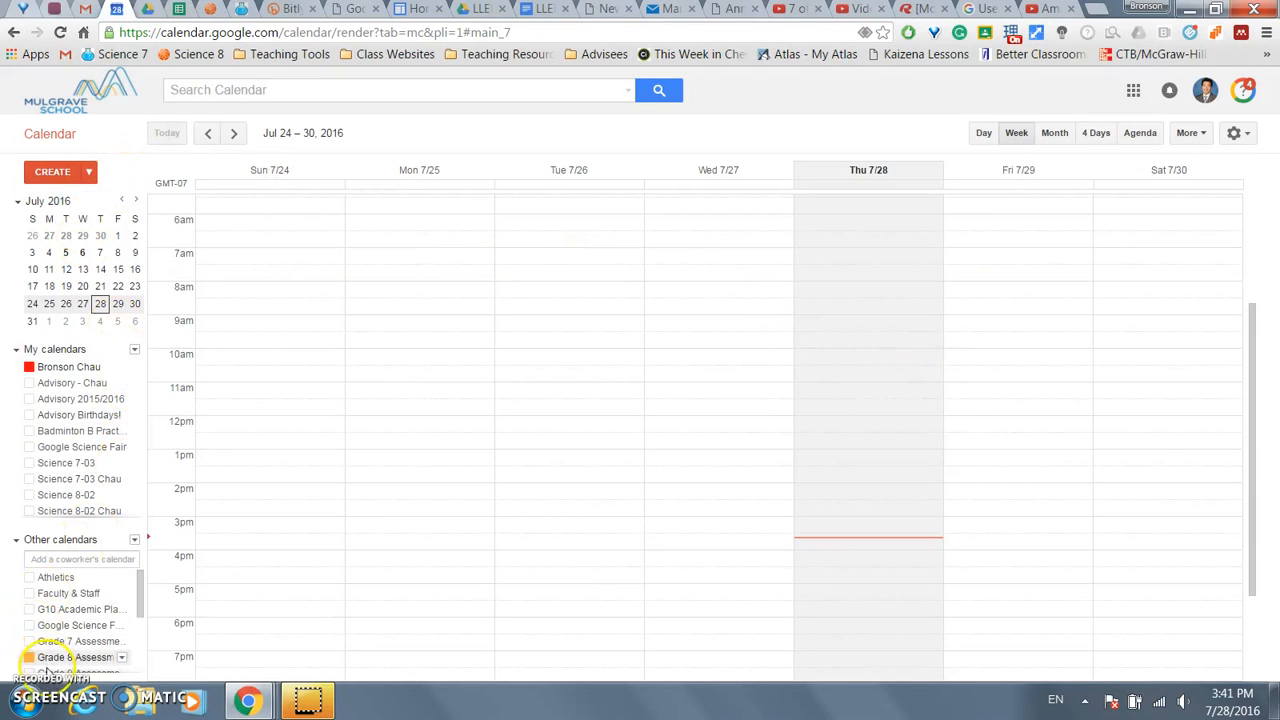
{"action": "left_click", "coordinate": [1126, 391]}
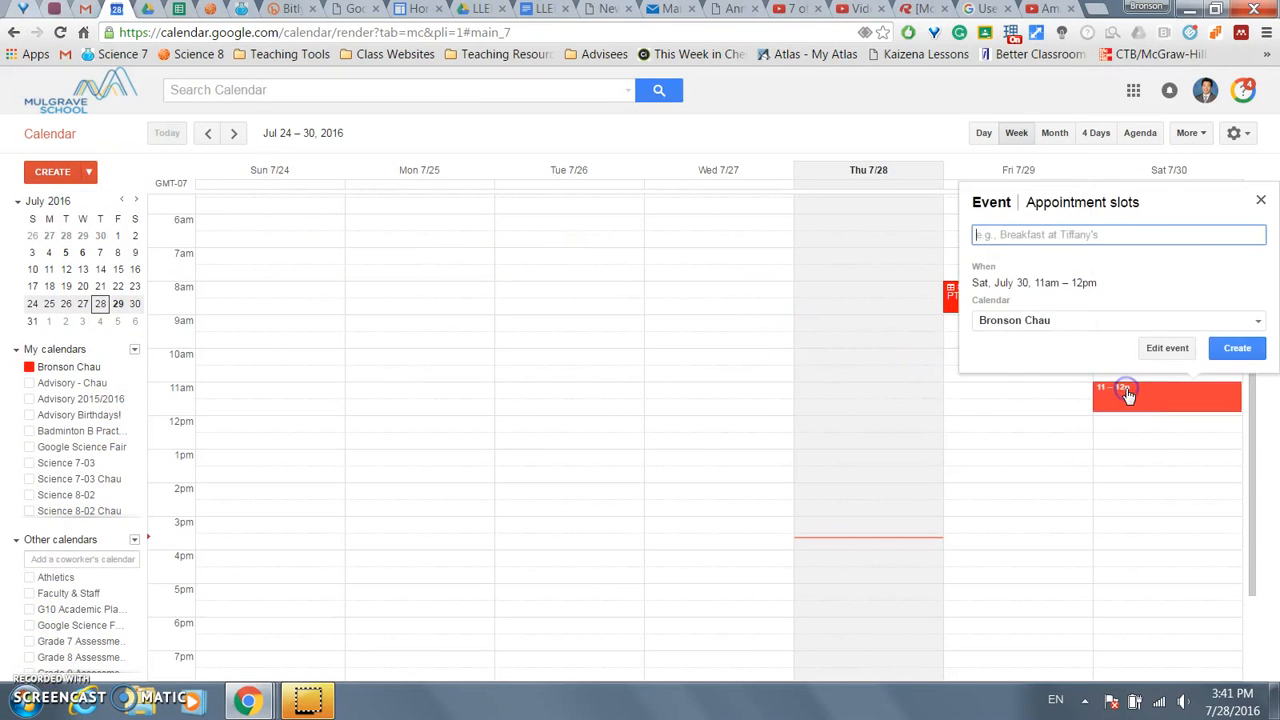
{"action": "left_click", "coordinate": [1055, 214]}
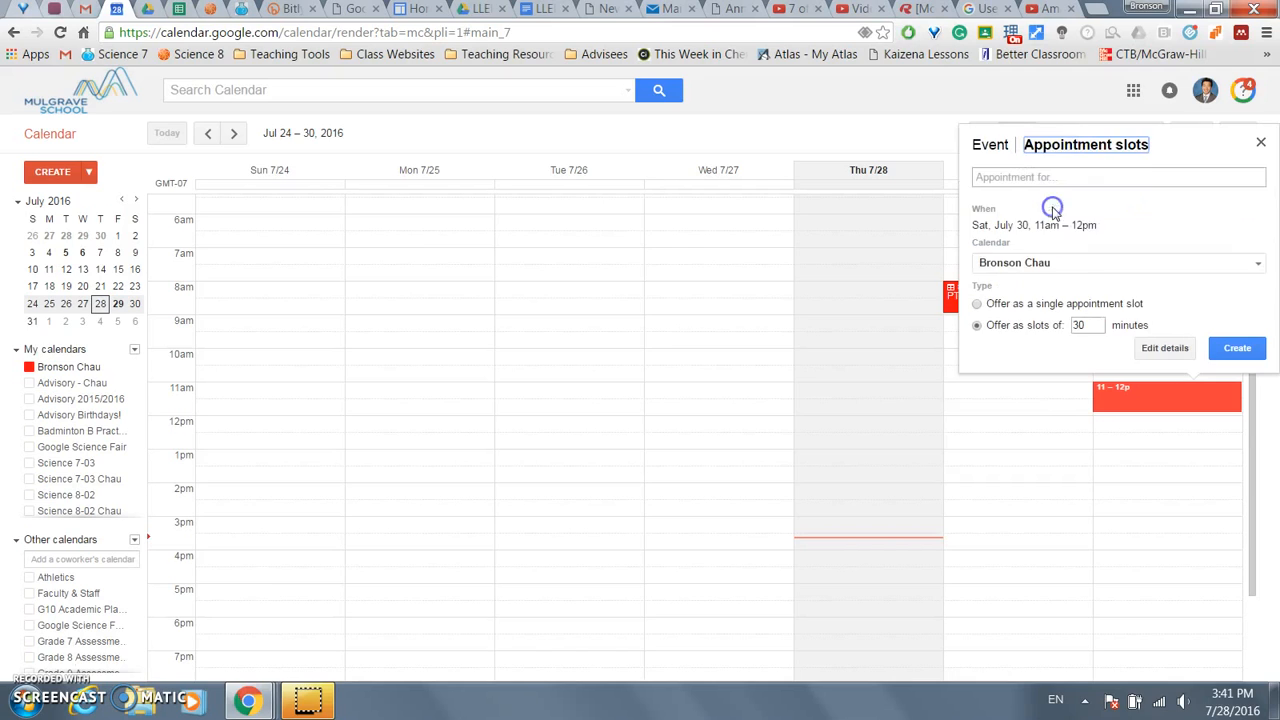
{"action": "left_click", "coordinate": [1071, 178]}
{"action": "type", "text": "P"}
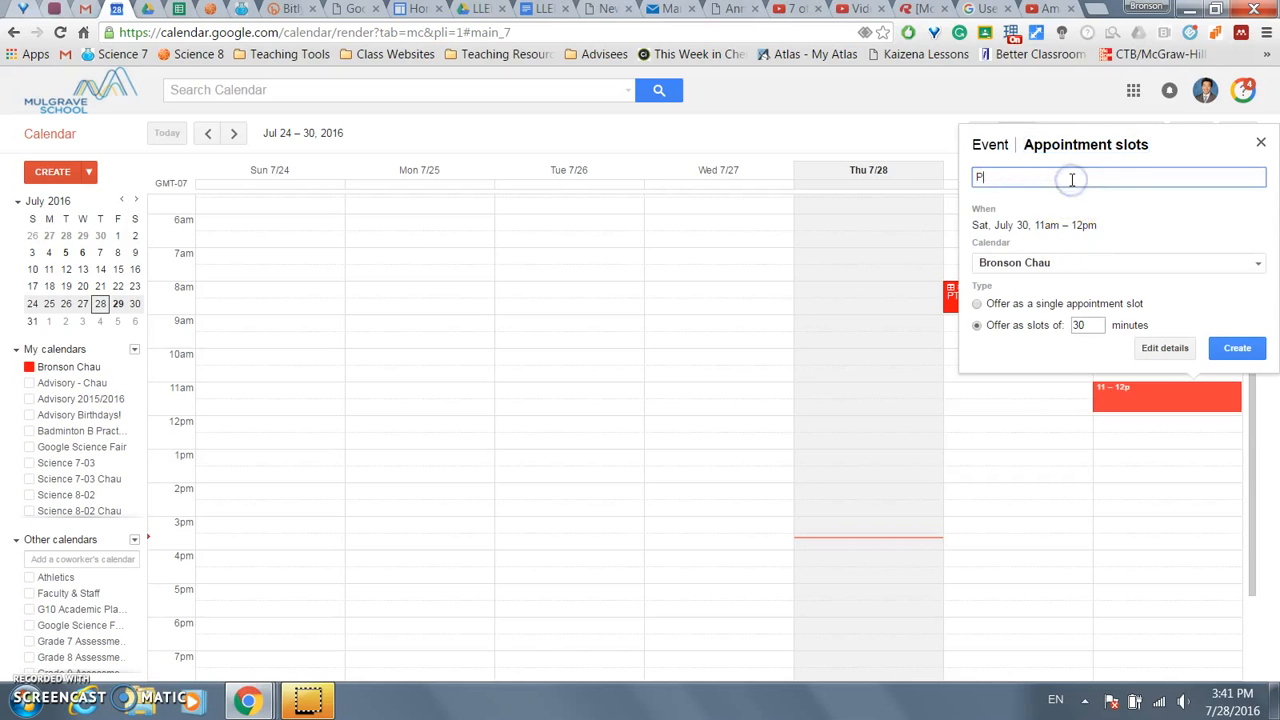
{"action": "type", "text": "T Meeting2"}
{"action": "left_click", "coordinate": [1086, 325]}
{"action": "left_click", "coordinate": [963, 310]}
{"action": "left_click", "coordinate": [1249, 355]}
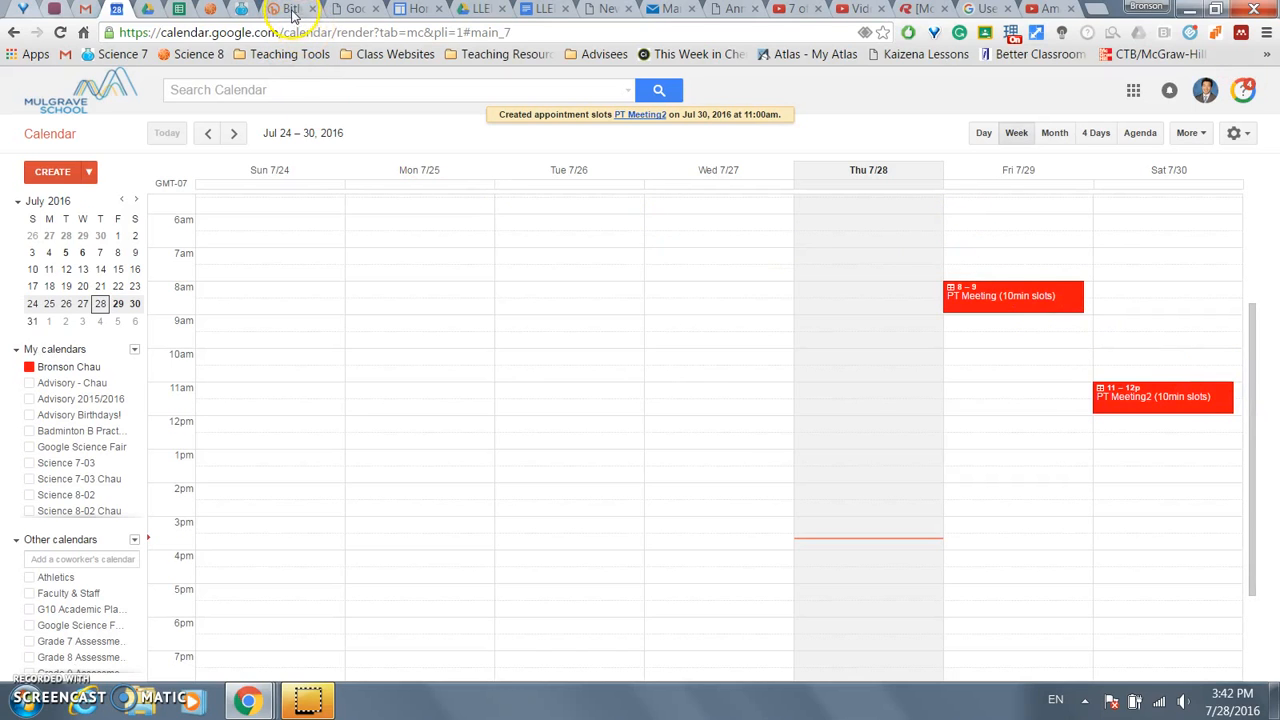
- Go from PT Meeting2's full details to its public appointment booking page
{"action": "left_click", "coordinate": [1219, 405]}
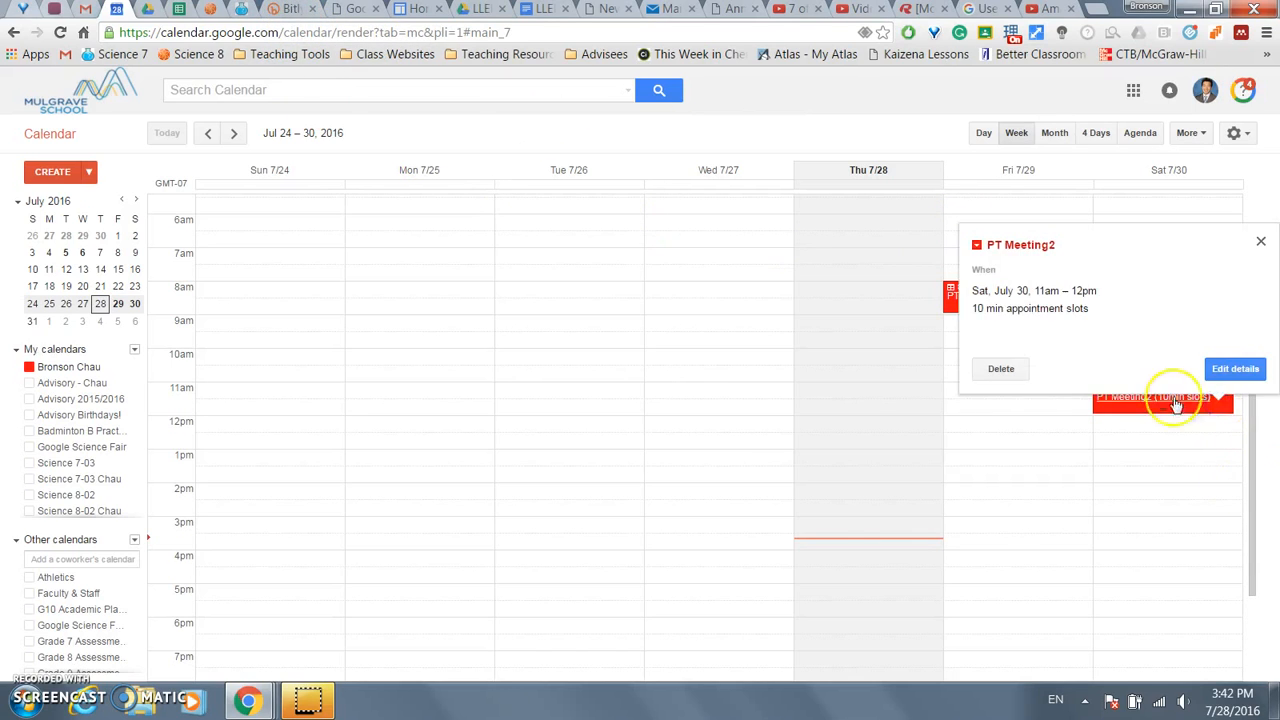
{"action": "left_click", "coordinate": [1243, 372]}
{"action": "left_click", "coordinate": [668, 313]}
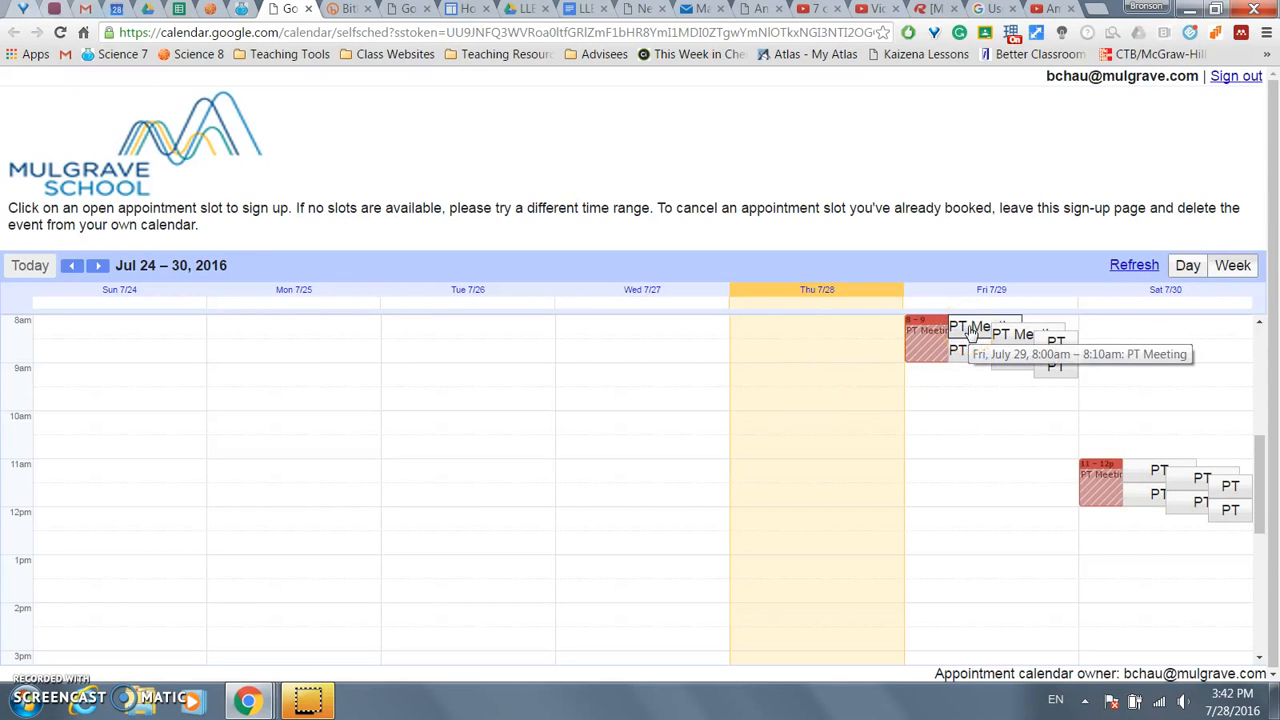
- Book the Saturday 11:00–11:10am PT Meeting2 slot and dismiss the saved confirmation
{"action": "left_click", "coordinate": [1062, 367]}
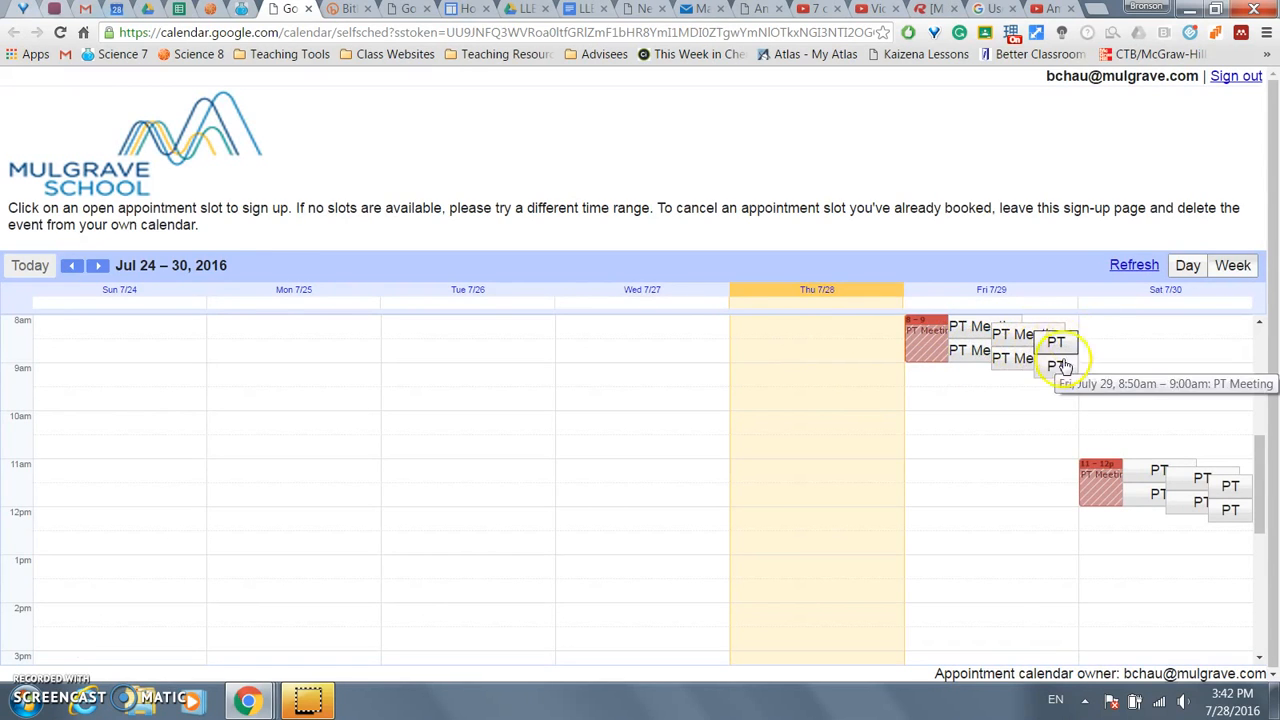
{"action": "left_click", "coordinate": [1150, 470]}
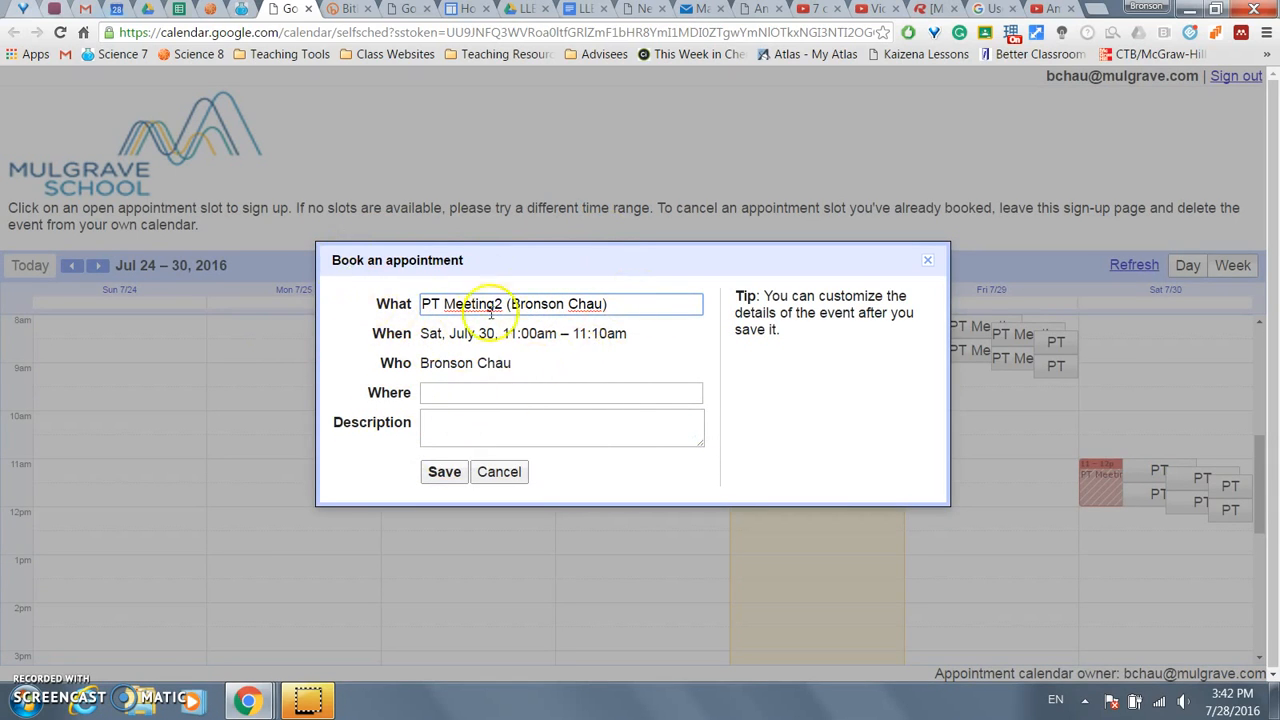
{"action": "left_click", "coordinate": [445, 476]}
{"action": "left_click", "coordinate": [446, 479]}
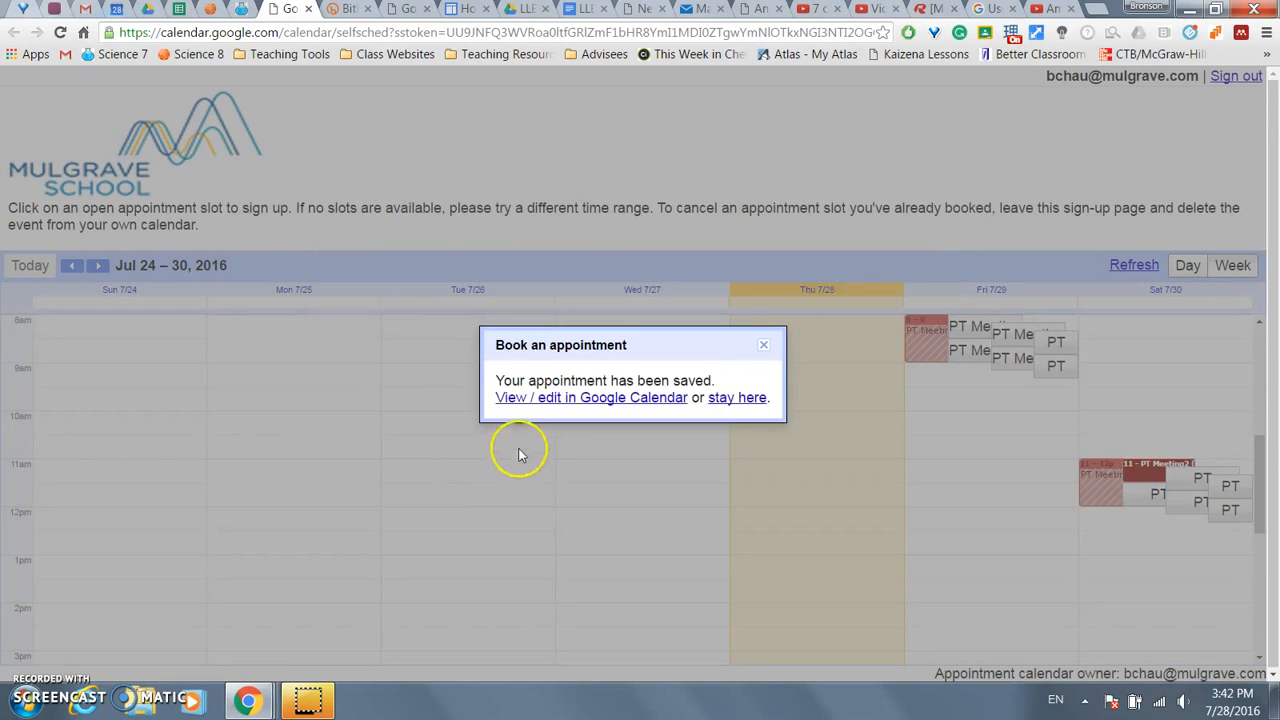
{"action": "left_click", "coordinate": [764, 350]}
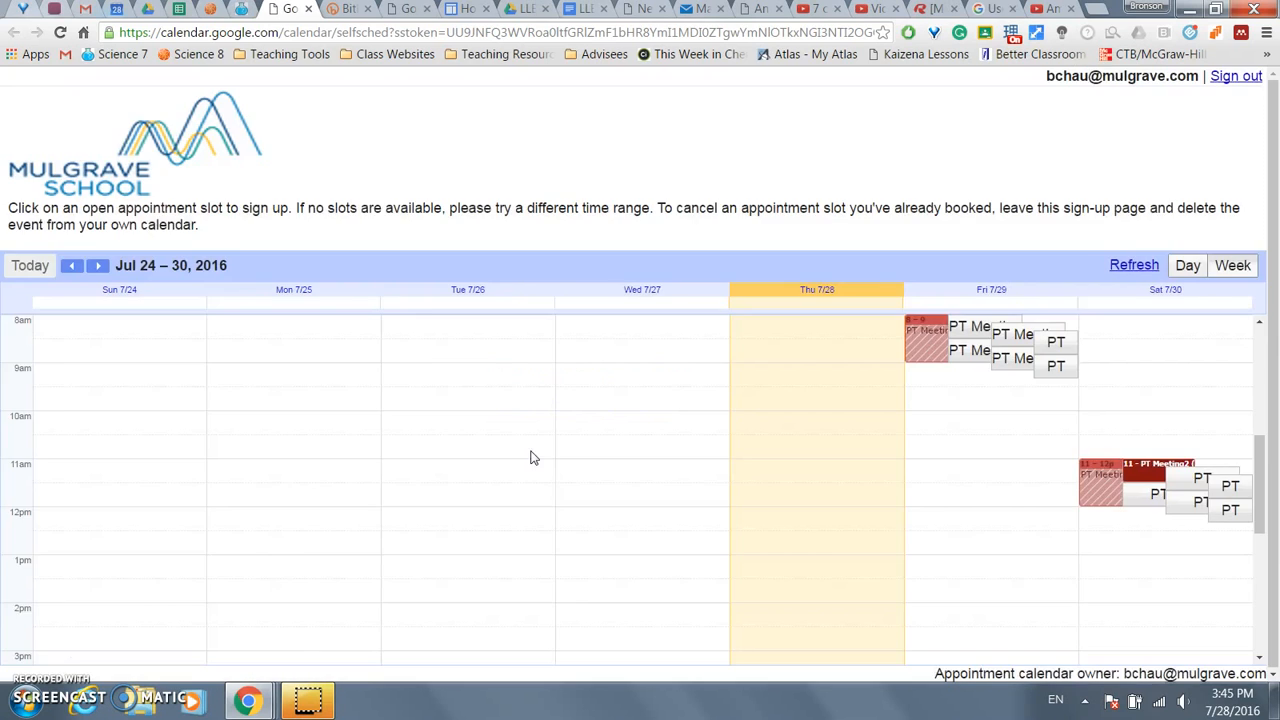
{"action": "left_click", "coordinate": [541, 475]}
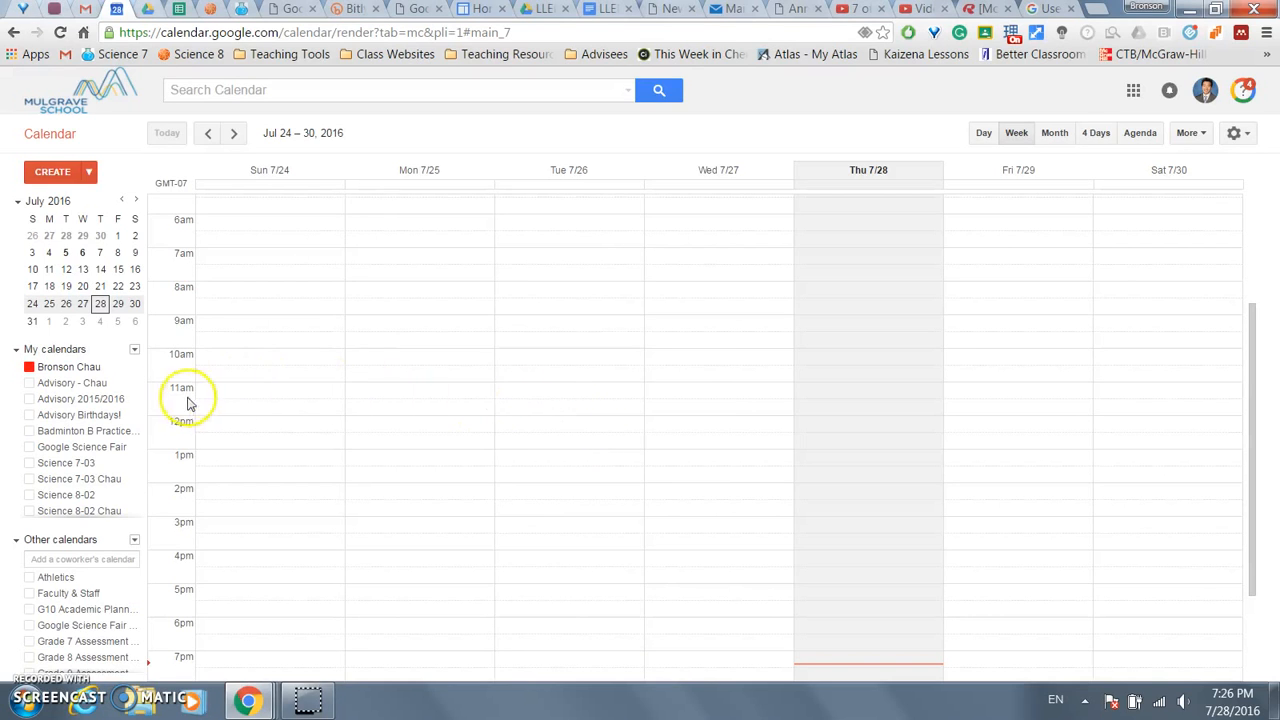
- Show the Tasks list and add the task 'Finish pg 61 of workbook'
{"action": "left_click_drag", "start_coordinate": [140, 380], "coordinate": [144, 450]}
{"action": "left_click", "coordinate": [64, 413]}
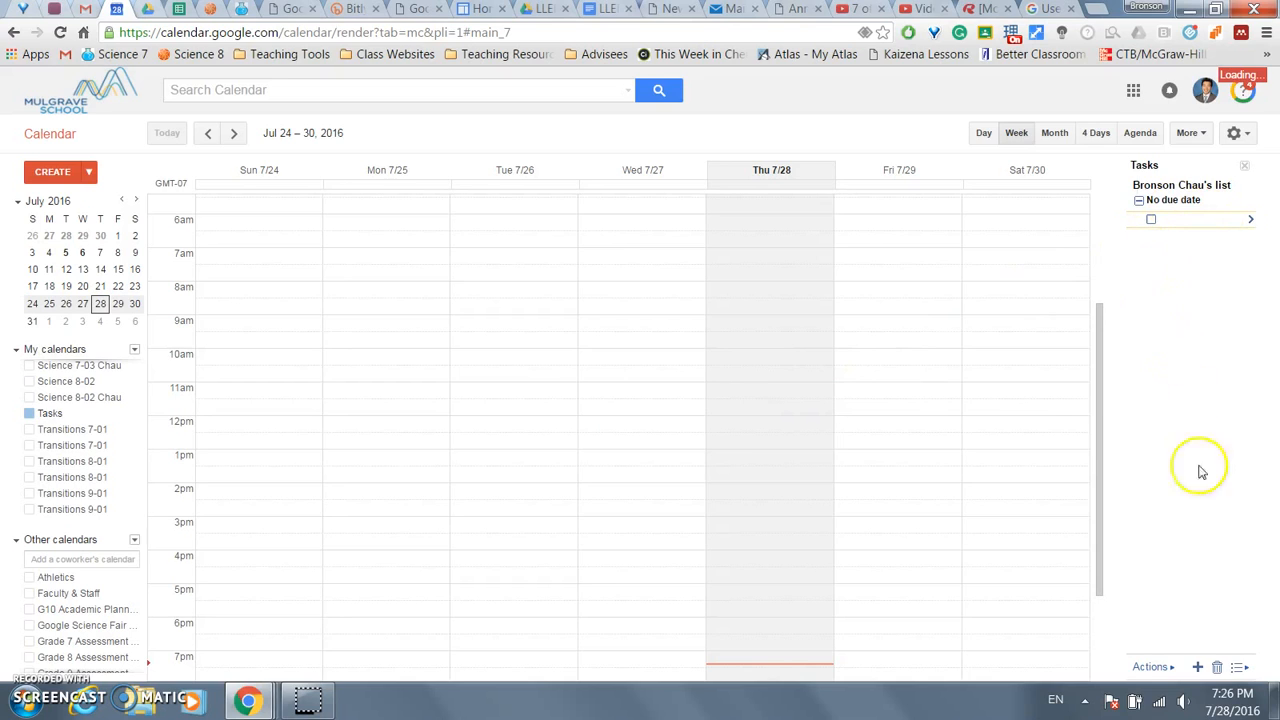
{"action": "left_click", "coordinate": [1199, 667]}
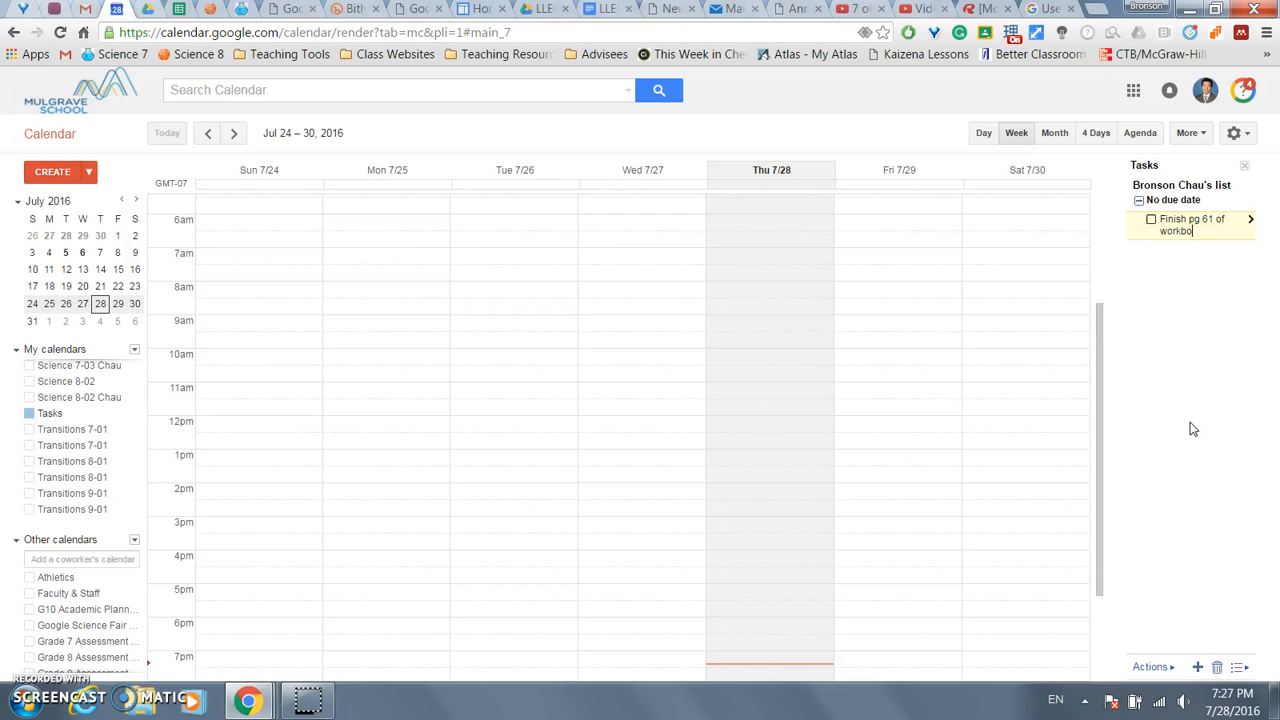
{"action": "left_click", "coordinate": [1203, 263]}
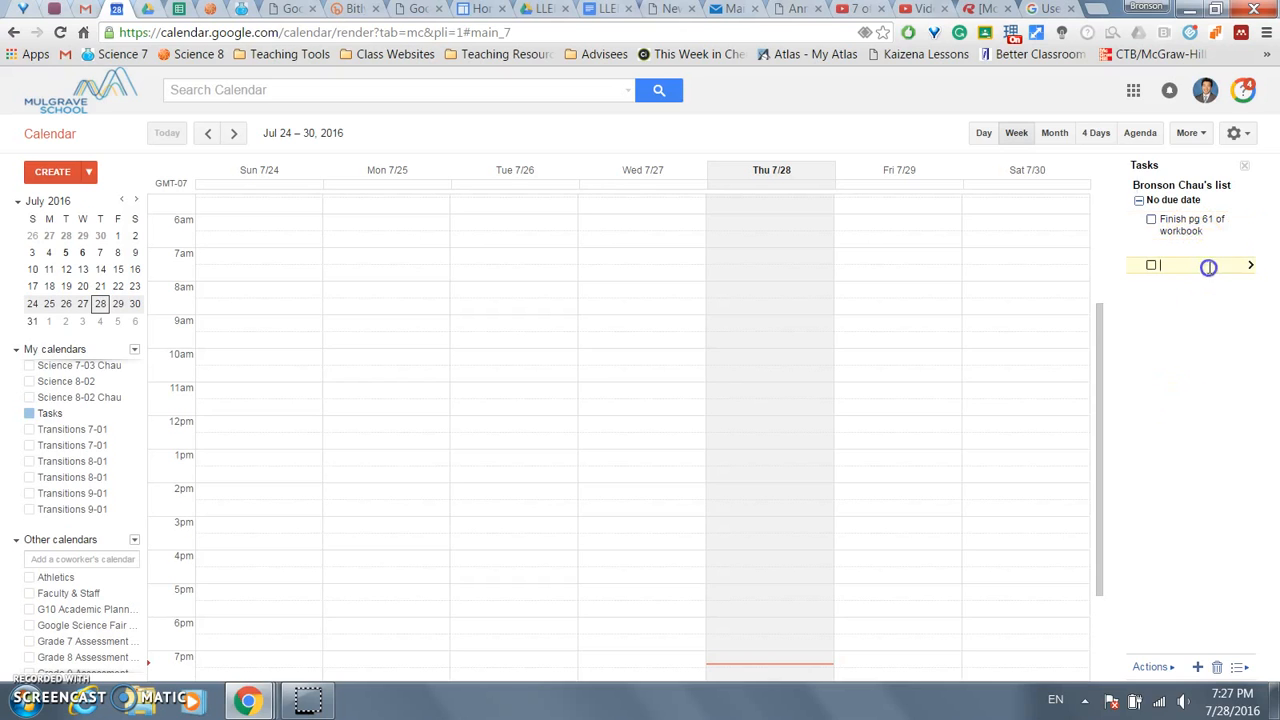
- Set the workbook task's due date to Saturday, July 30
{"action": "left_click", "coordinate": [1250, 218]}
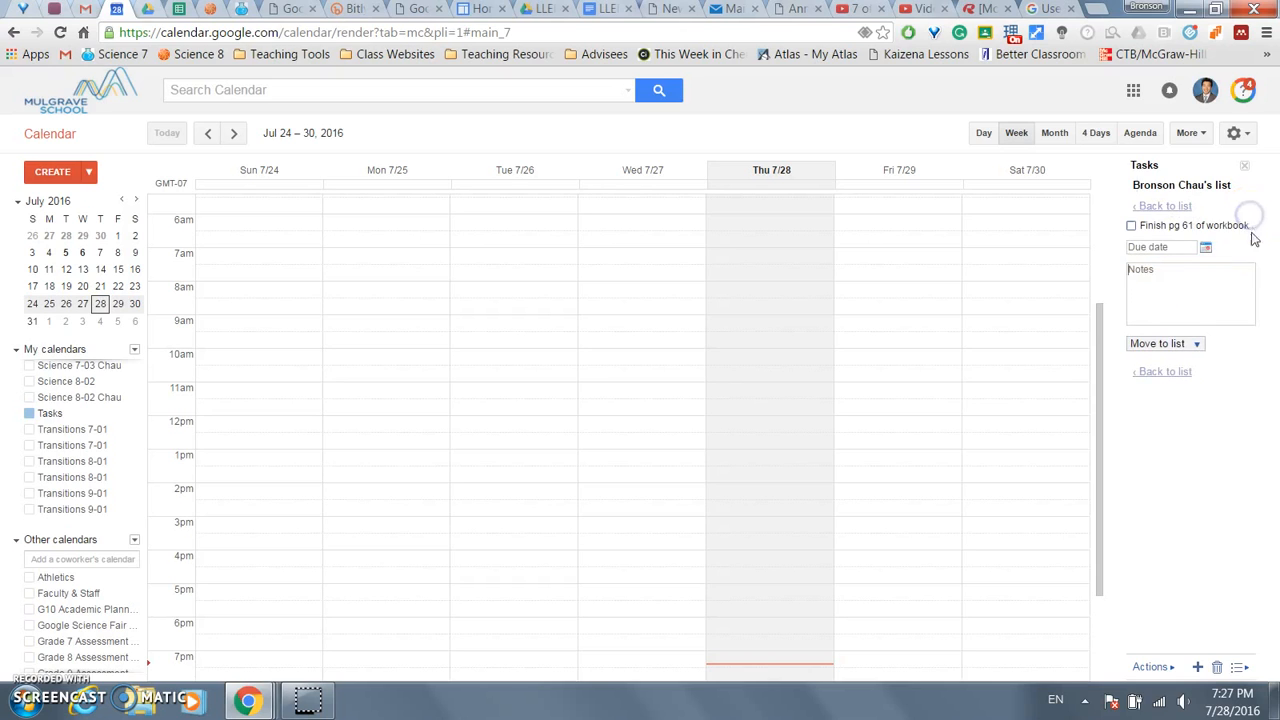
{"action": "left_click", "coordinate": [1203, 250]}
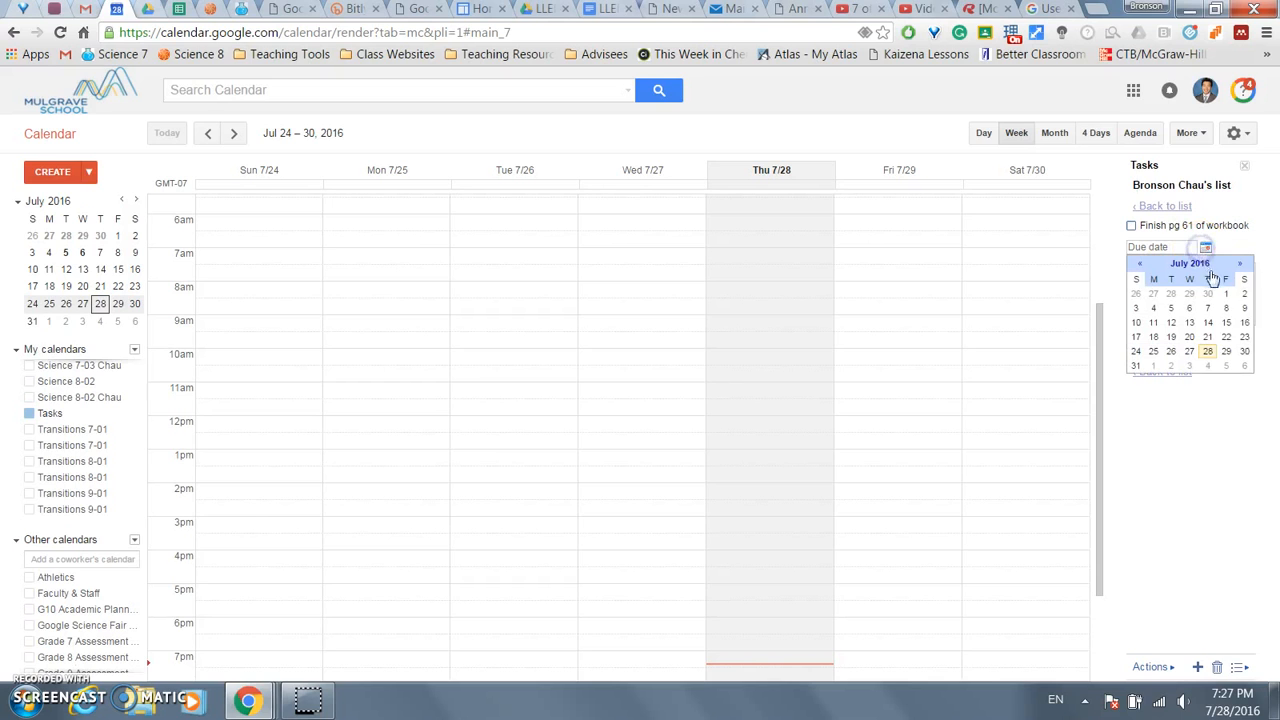
{"action": "left_click", "coordinate": [1236, 352]}
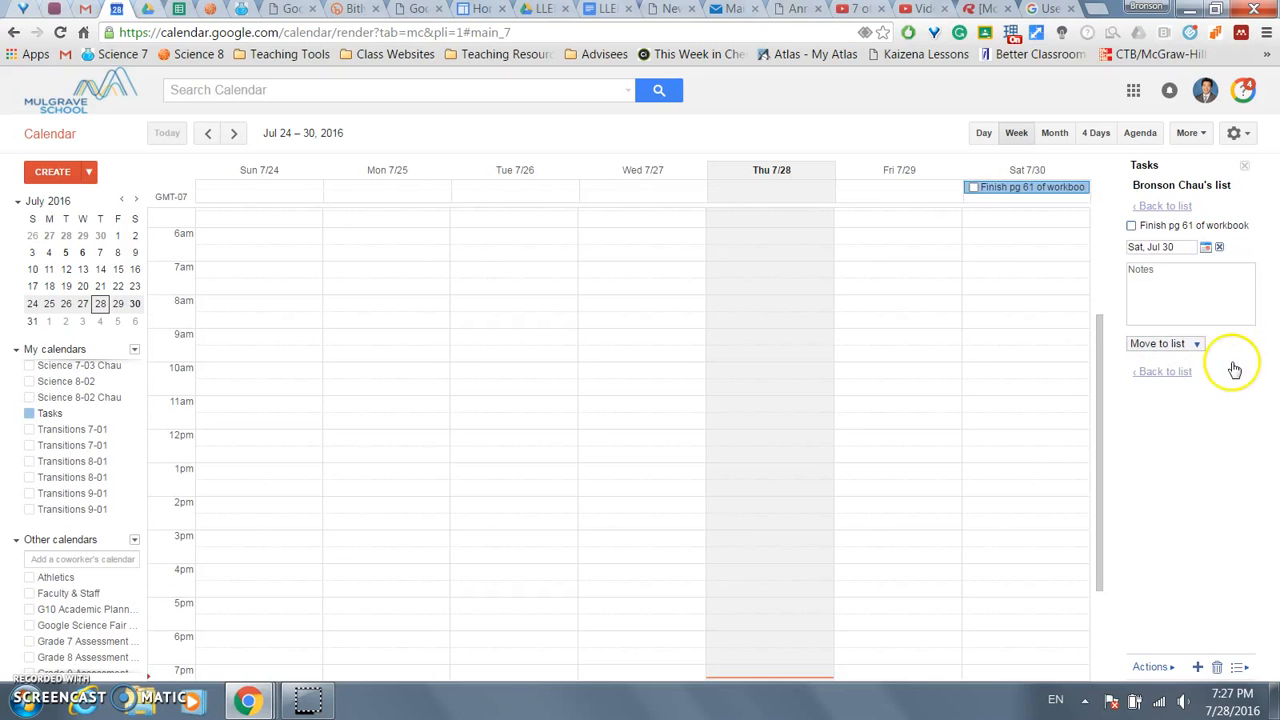
{"action": "left_click", "coordinate": [1175, 207]}
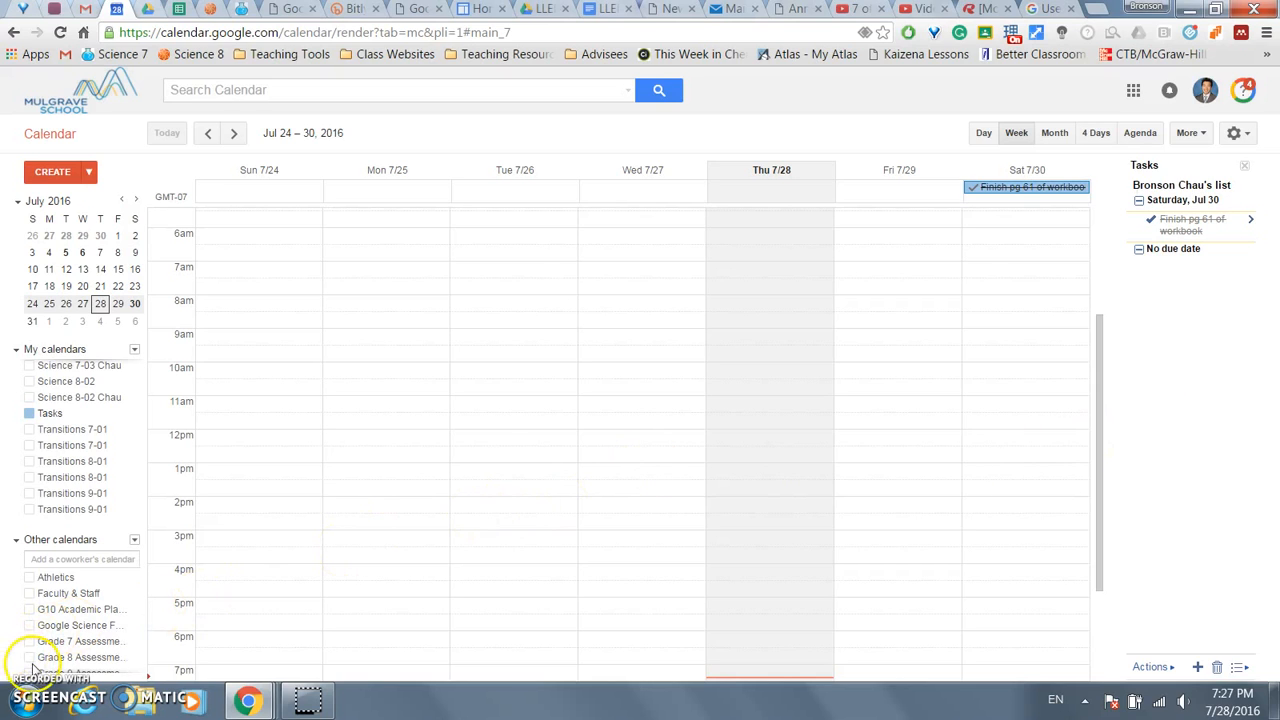
- Discard the empty task row, mark the workbook task complete, and show the Grade 7 assessment calendar
{"action": "left_click", "coordinate": [1172, 285]}
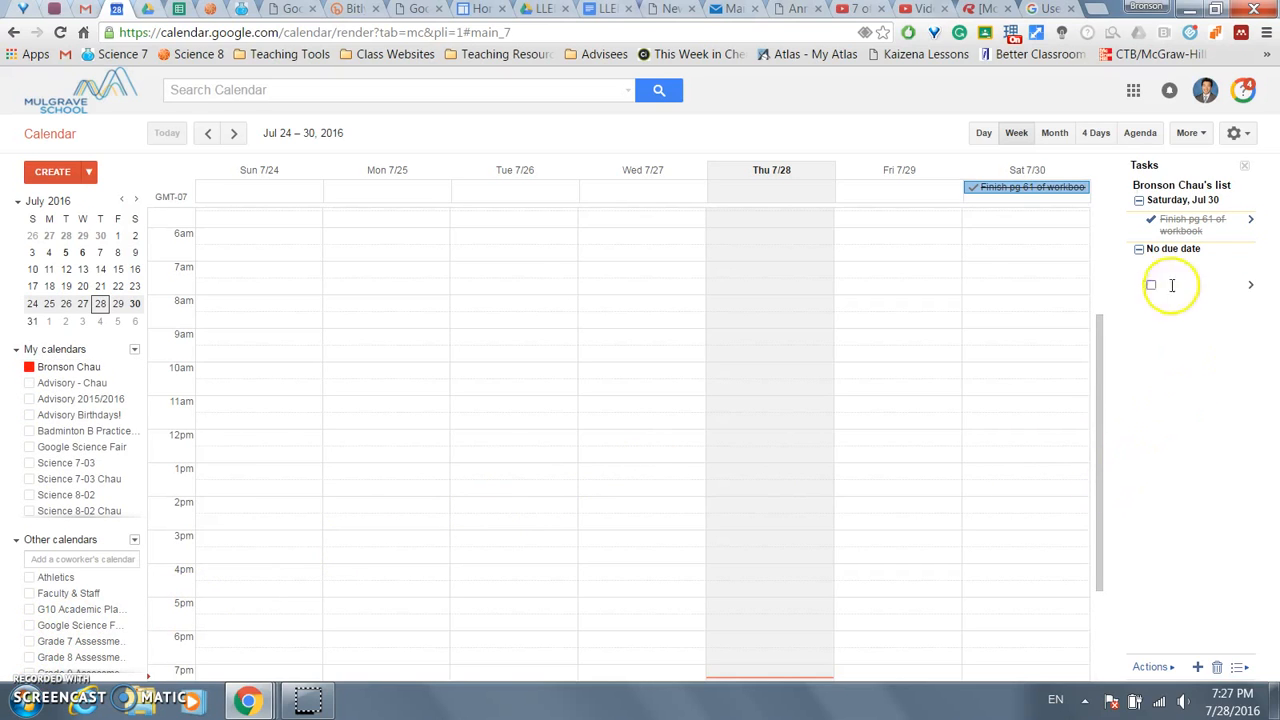
{"action": "left_click", "coordinate": [1198, 251]}
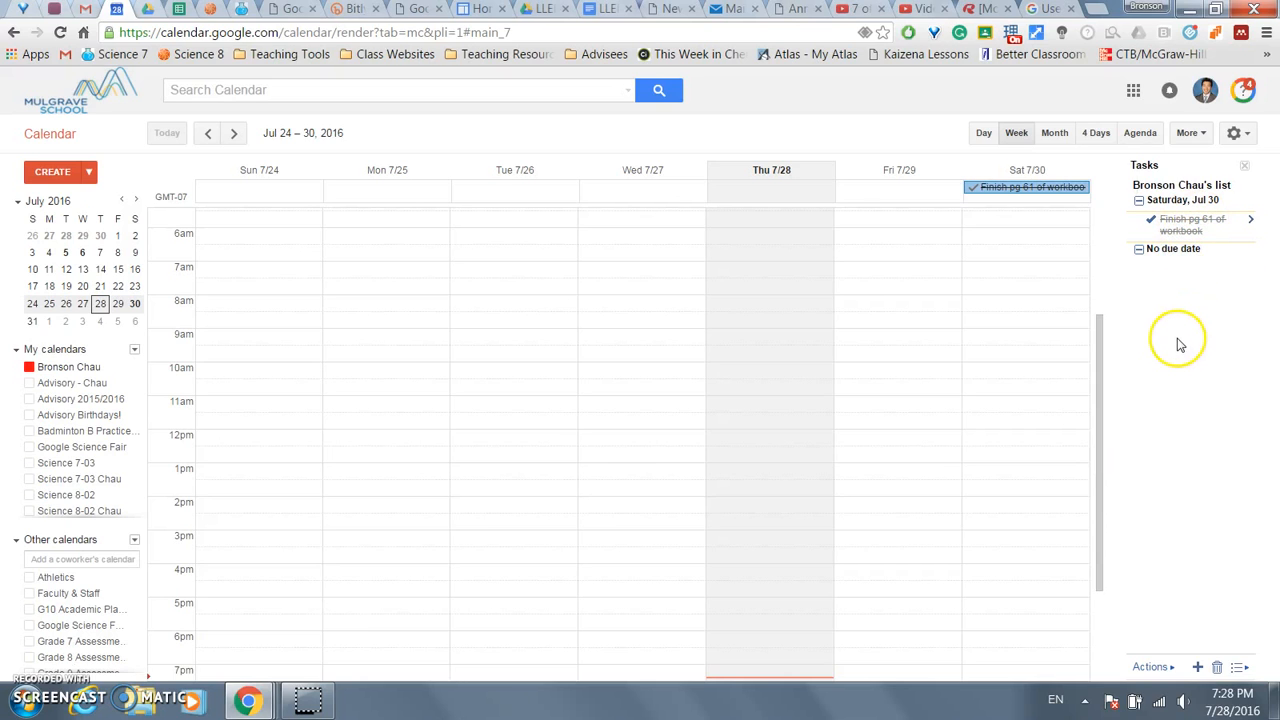
{"action": "left_click", "coordinate": [1158, 293]}
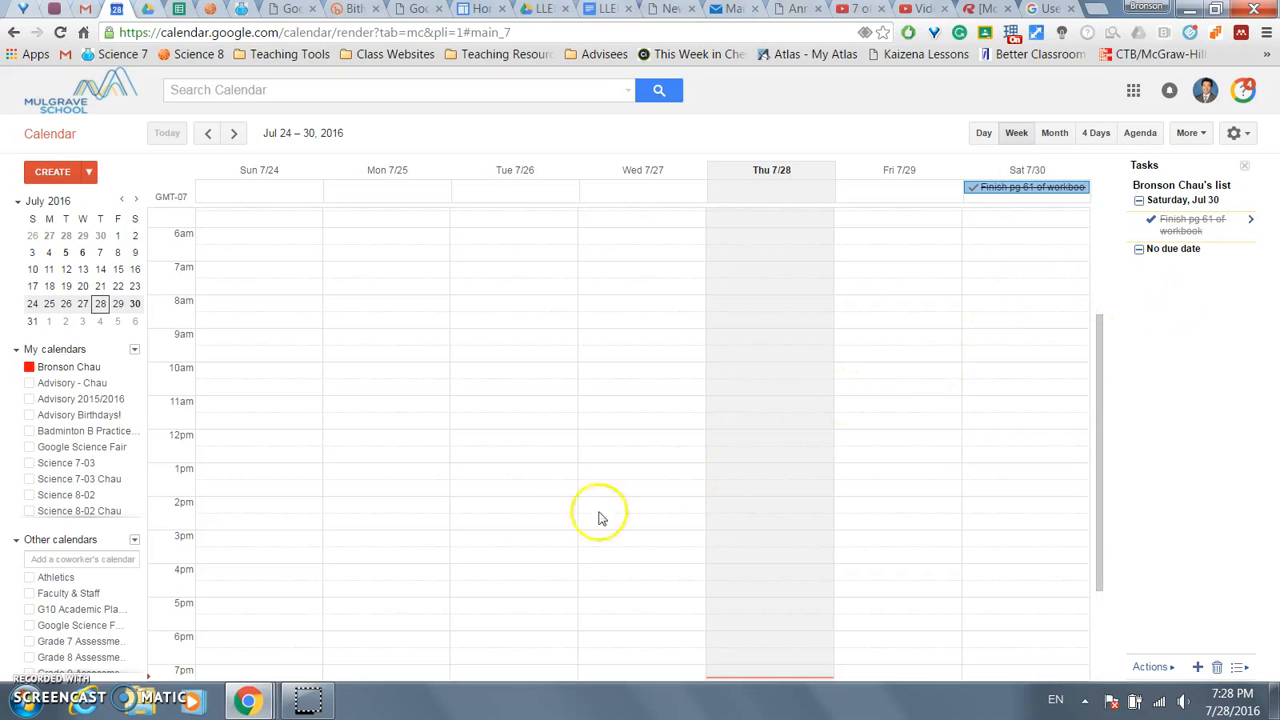
{"action": "left_click", "coordinate": [29, 642]}
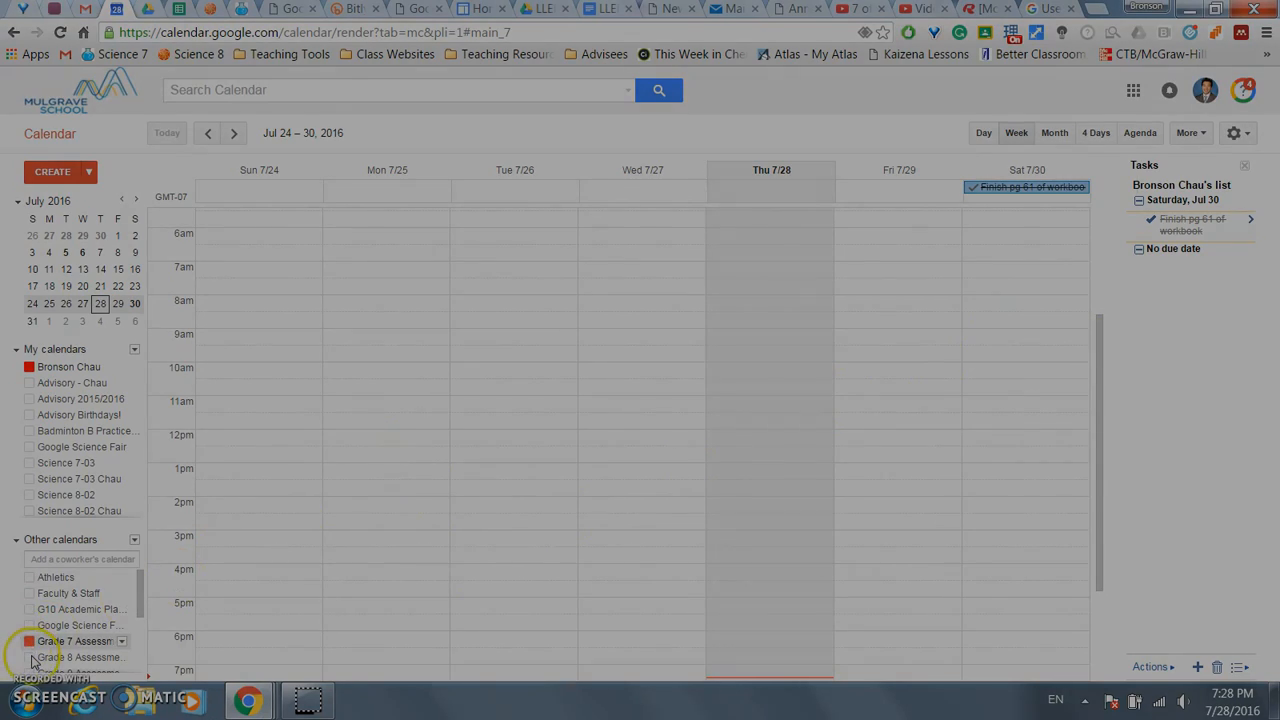